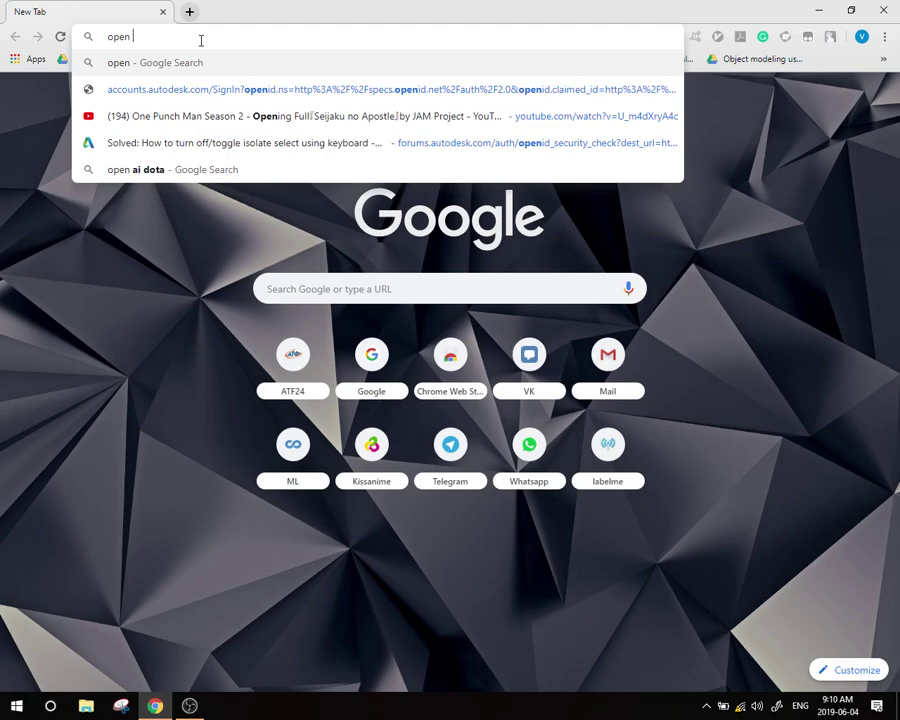
# Search Chrome for 'open broadcaster', then look over the Wi-Fi network list.
pyautogui.write('broad')
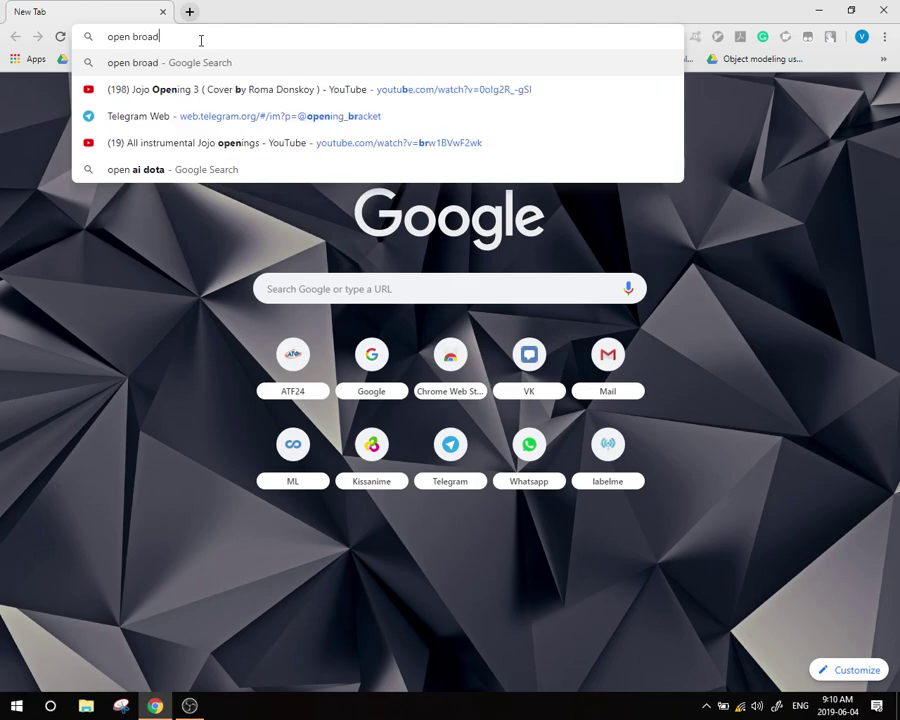
pyautogui.write('caster ')
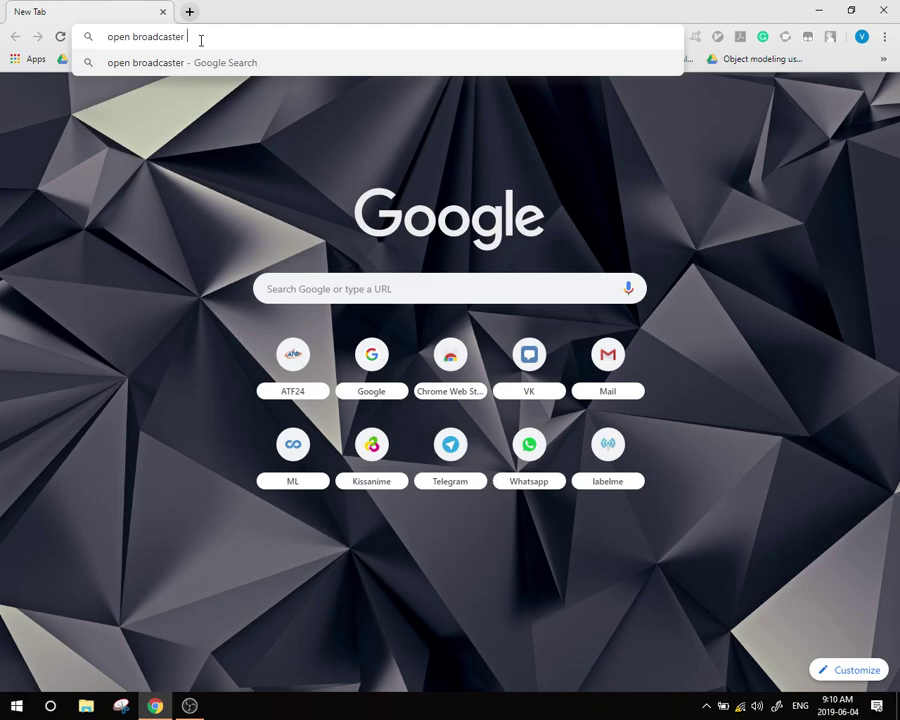
pyautogui.write('s')
pyautogui.press('BackSpace')
pyautogui.press('Return')
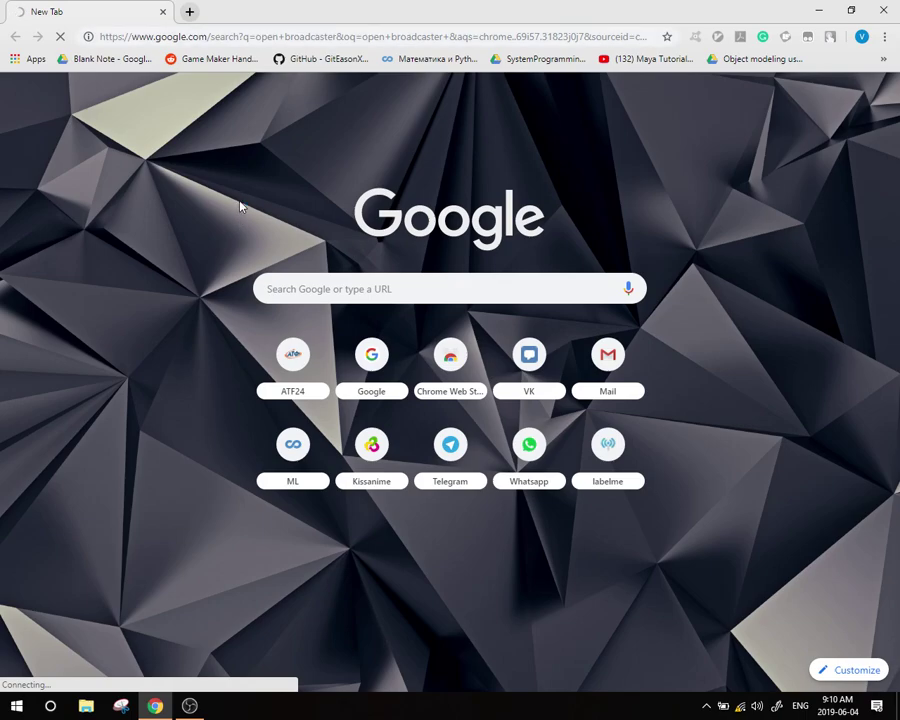
pyautogui.click(741, 706)
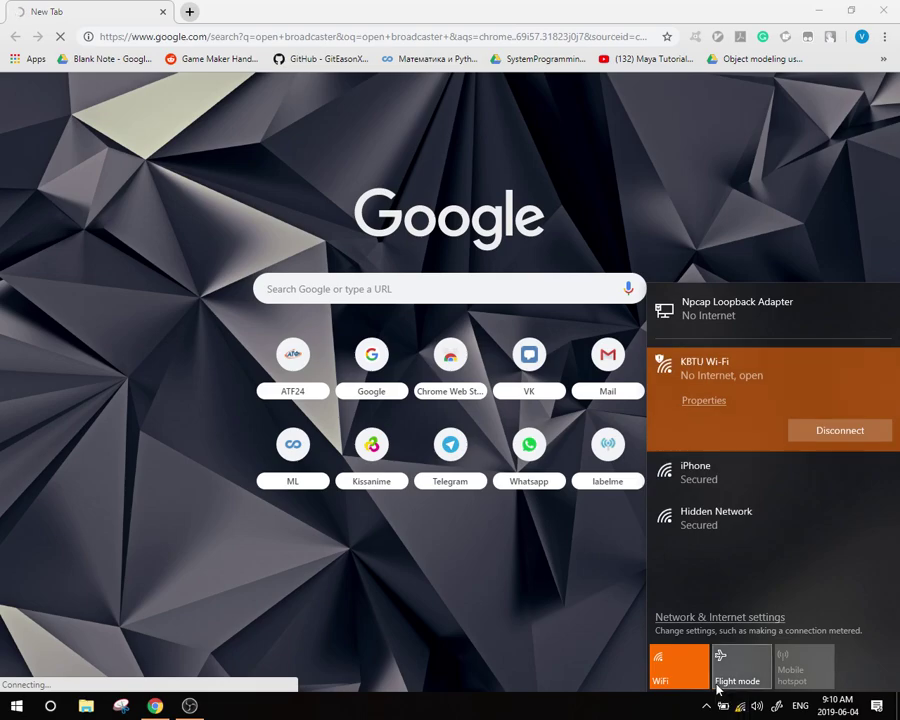
pyautogui.click(626, 662)
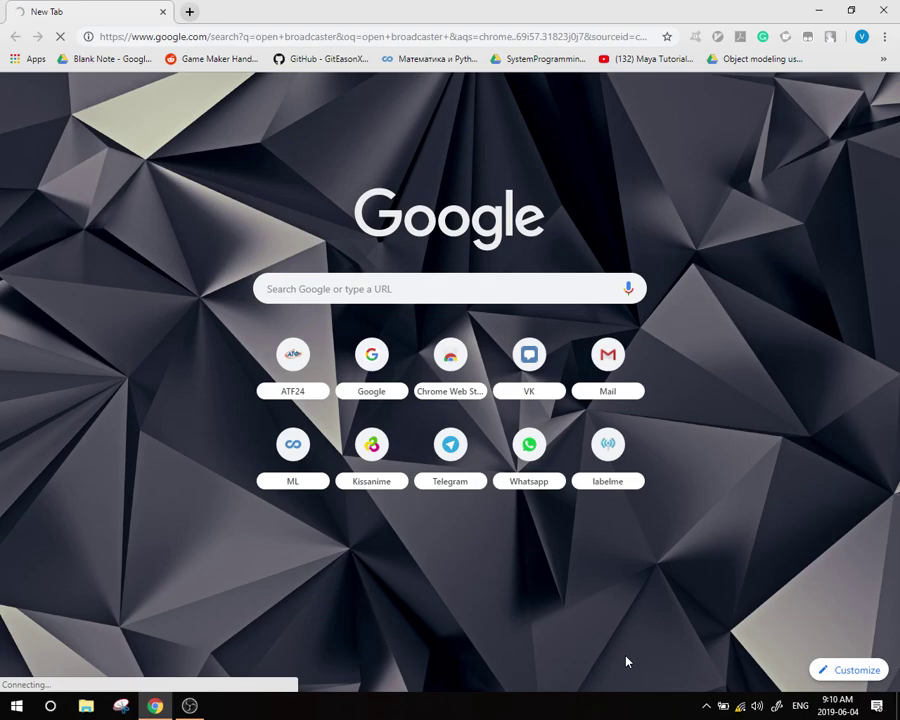
# Open OBS Studio settings and look through the Stream and Output pages and encoder list.
pyautogui.click(189, 706)
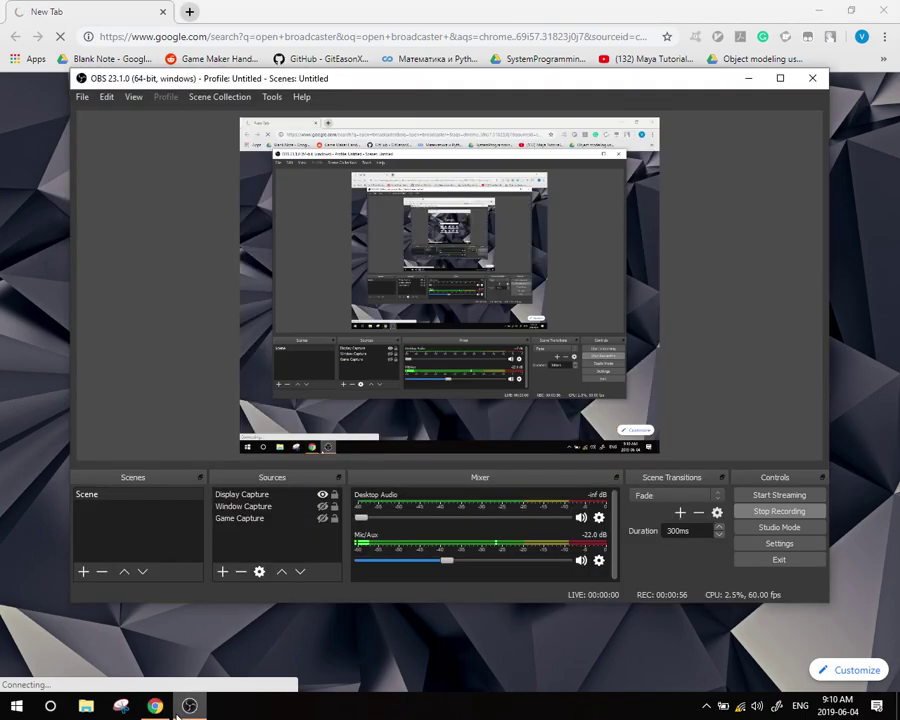
pyautogui.click(823, 542)
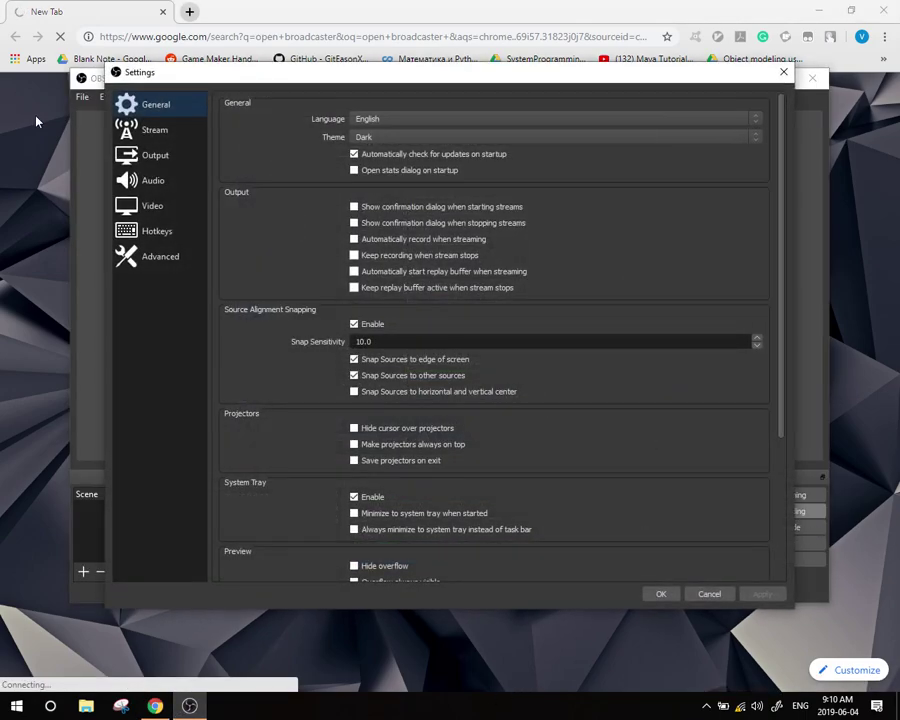
pyautogui.click(165, 143)
pyautogui.click(176, 158)
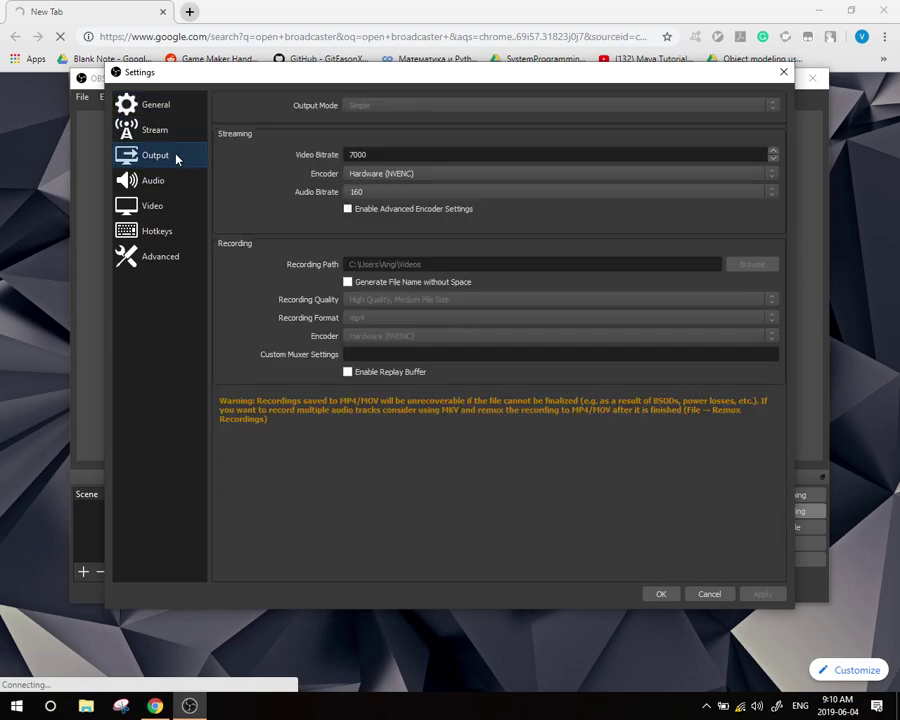
pyautogui.click(416, 174)
pyautogui.click(418, 154)
pyautogui.click(173, 116)
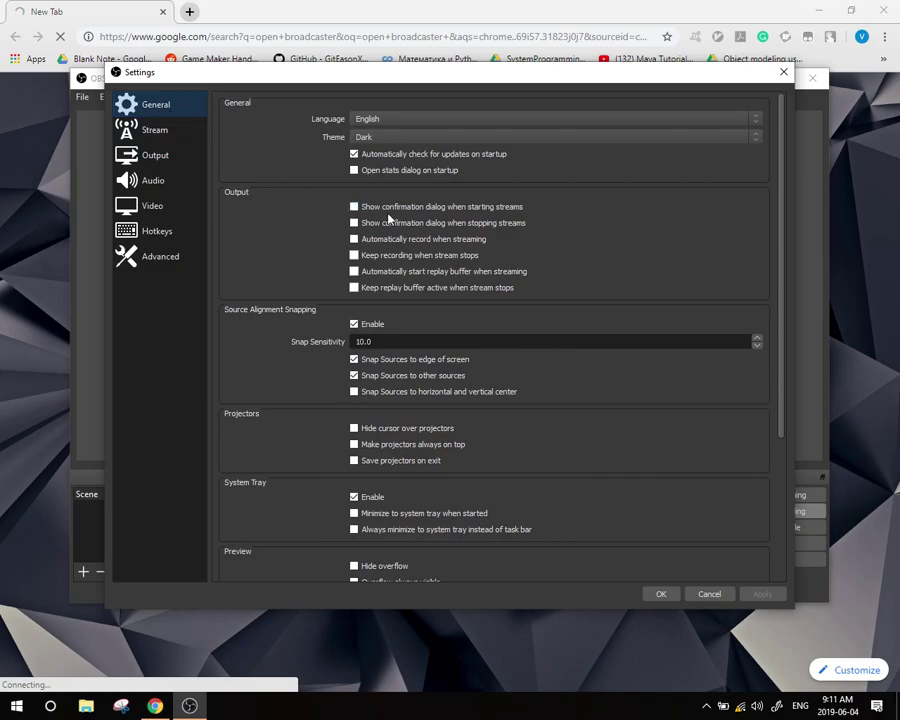
# Scroll the General page, check the streaming service list, and return to Output.
pyautogui.scroll(-3, 388, 218)
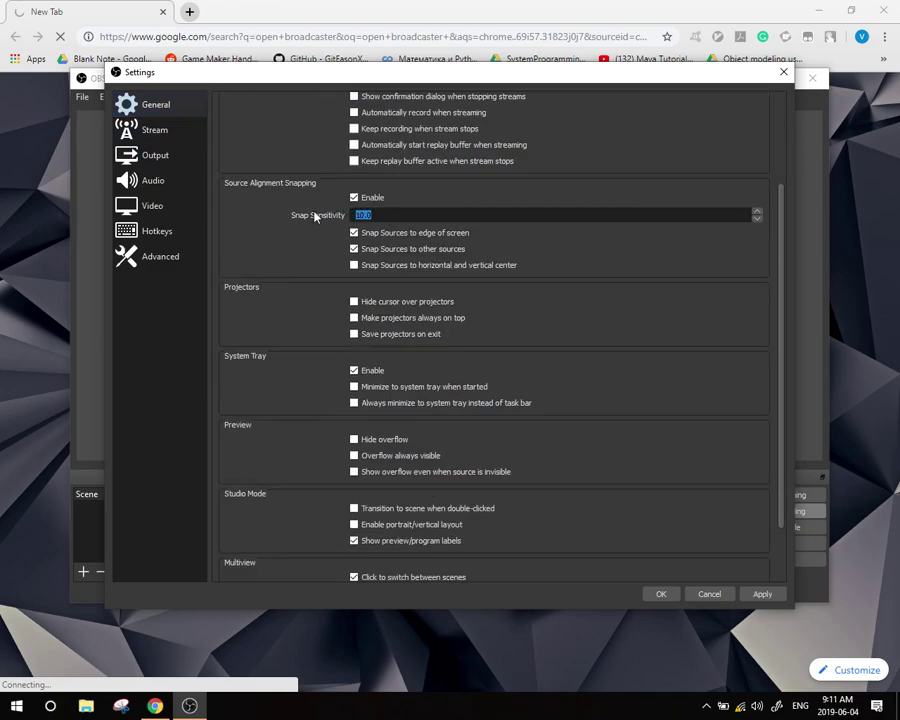
pyautogui.scroll(3, 254, 238)
pyautogui.scroll(-3, 253, 239)
pyautogui.scroll(3, 250, 240)
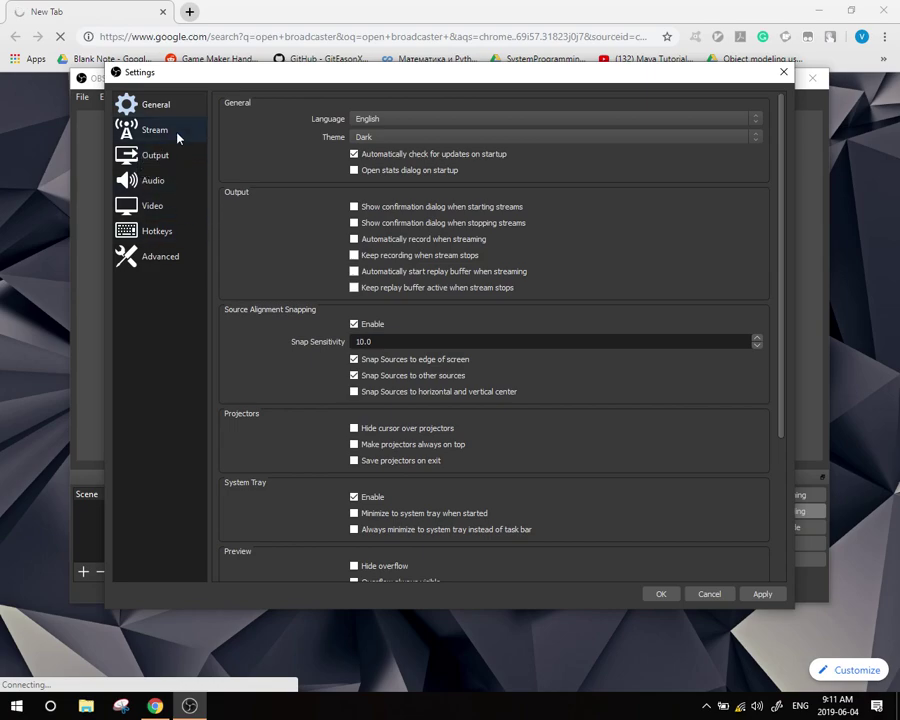
pyautogui.click(177, 136)
pyautogui.click(394, 110)
pyautogui.click(394, 118)
pyautogui.click(200, 158)
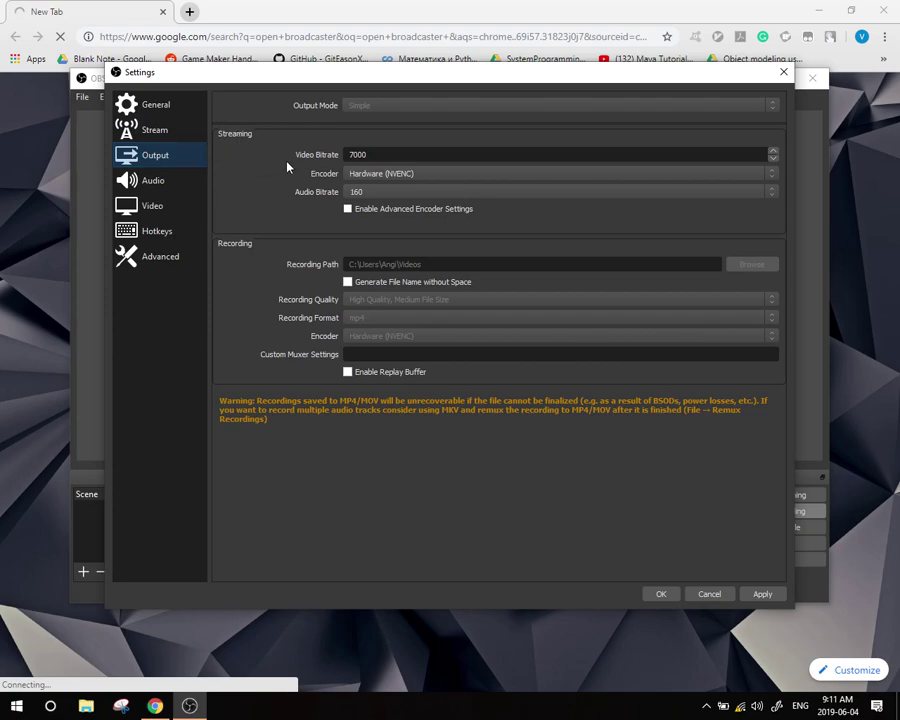
# Inspect the 7000 video bitrate value on the Output page.
pyautogui.click(357, 154)
pyautogui.doubleClick(389, 153)
pyautogui.click(392, 155)
pyautogui.doubleClick(394, 155)
pyautogui.click(331, 153)
# Review the audio bitrate choices from 64 to 320, keeping 160, and bring up Wi-Fi networks.
pyautogui.click(414, 192)
pyautogui.click(433, 177)
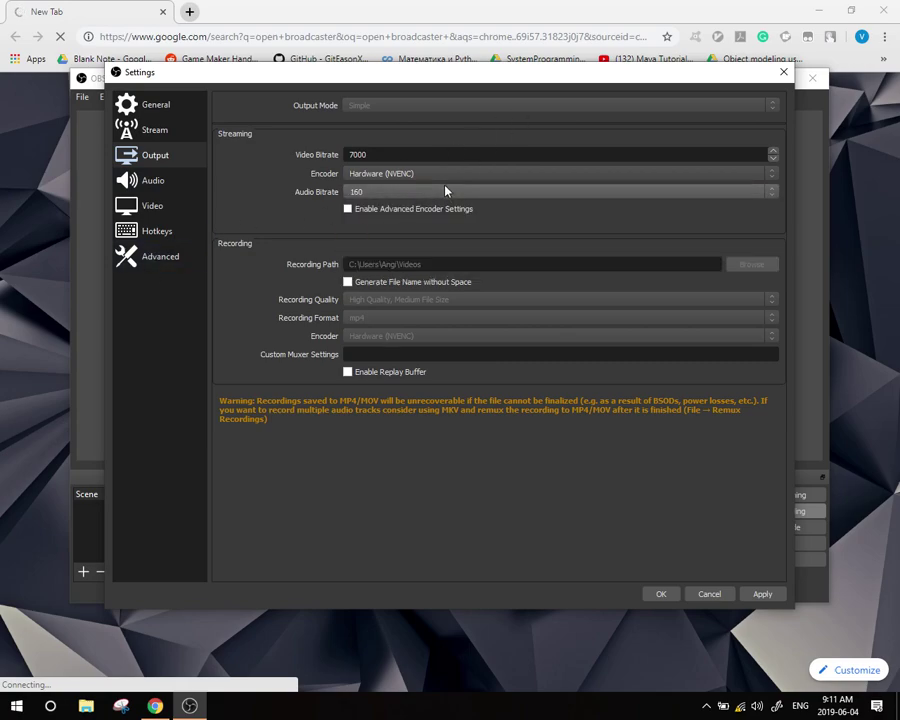
pyautogui.click(446, 192)
pyautogui.click(324, 196)
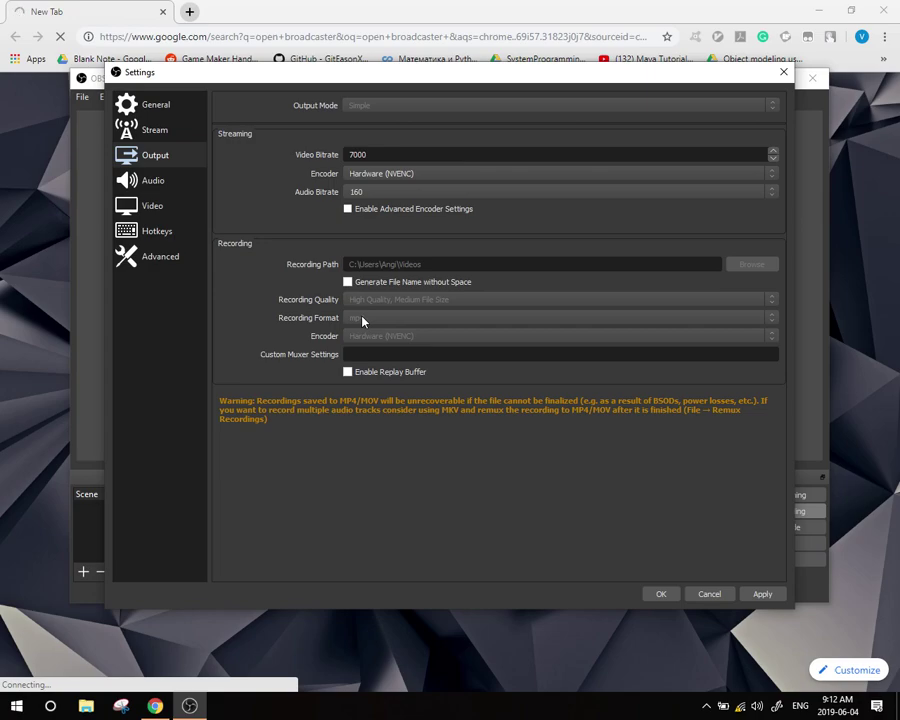
pyautogui.click(740, 706)
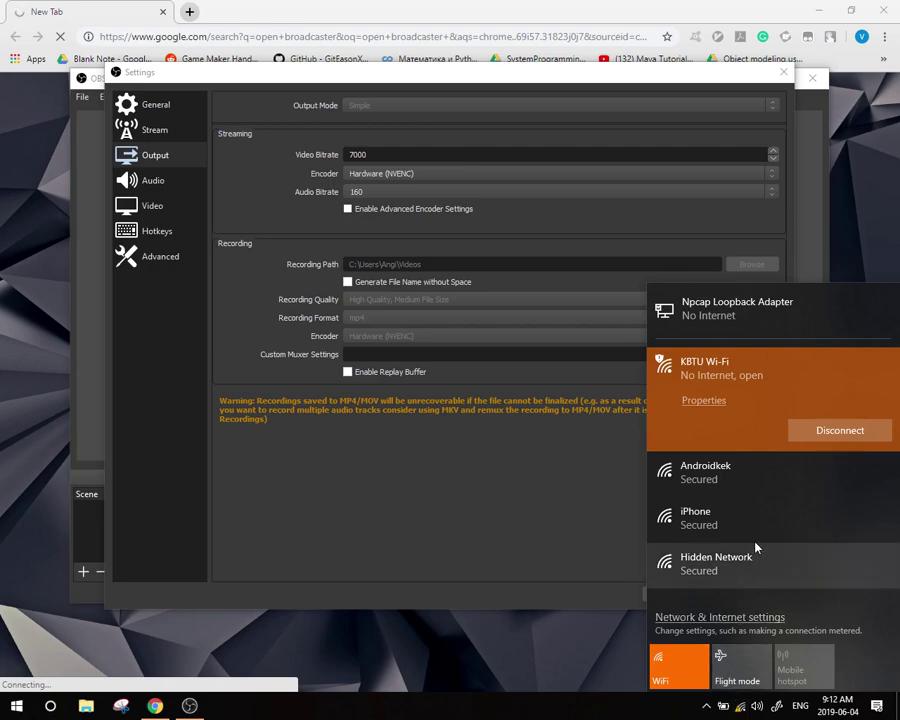
# Connect to the Androidkek Wi-Fi network.
pyautogui.click(755, 482)
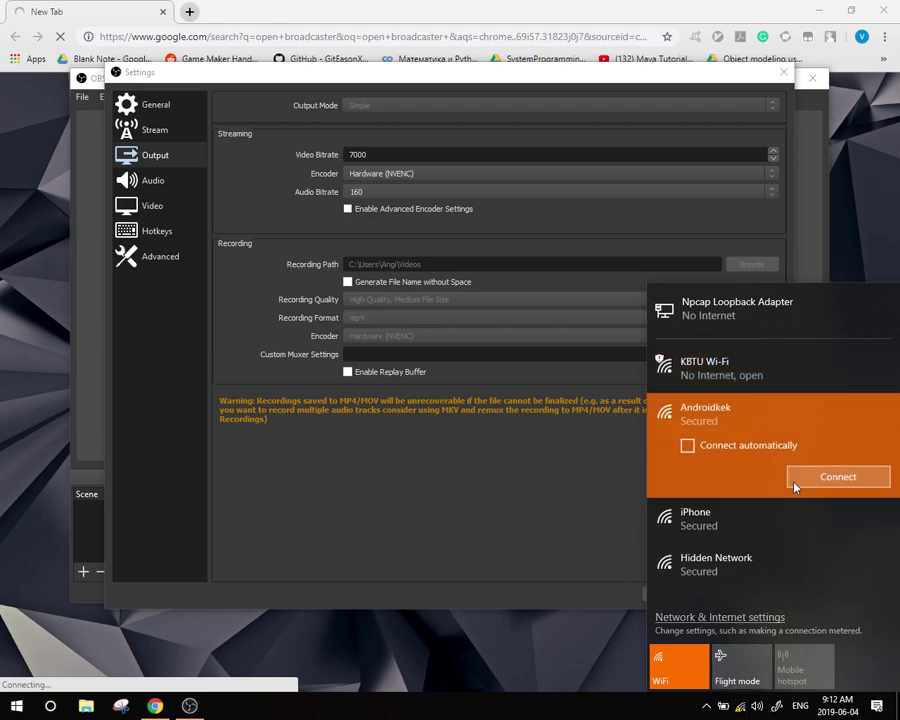
pyautogui.click(838, 477)
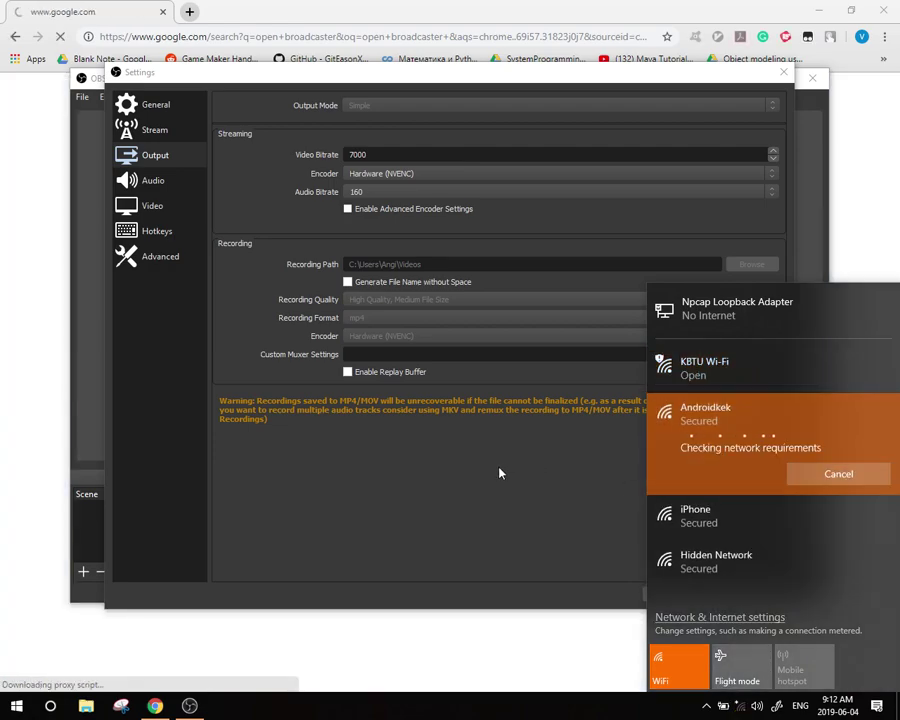
pyautogui.click(500, 473)
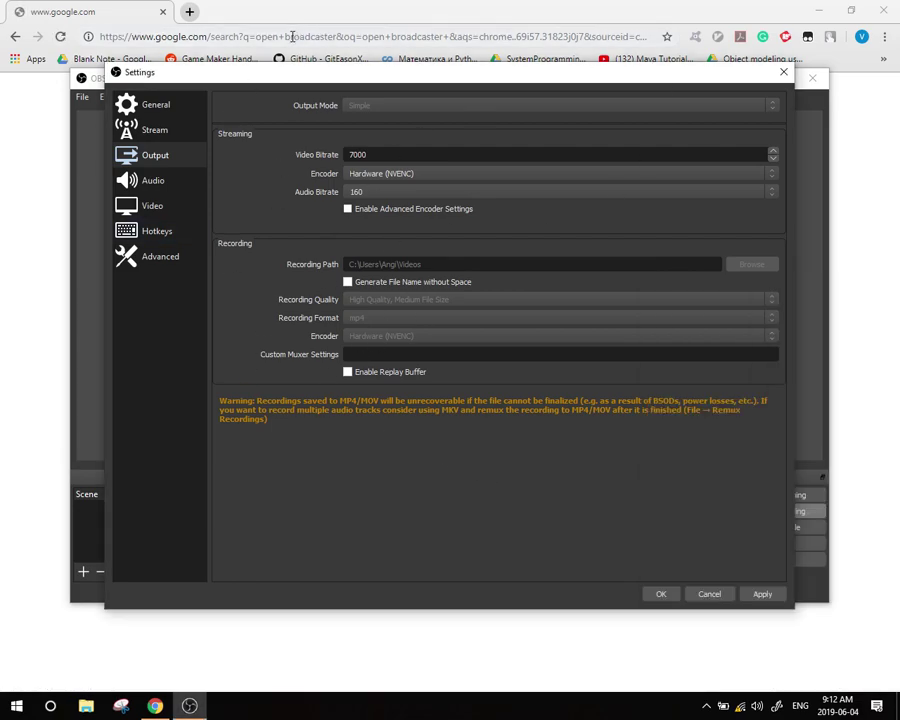
# Review the Audio and Video settings pages, then close Settings without saving changes.
pyautogui.click(195, 186)
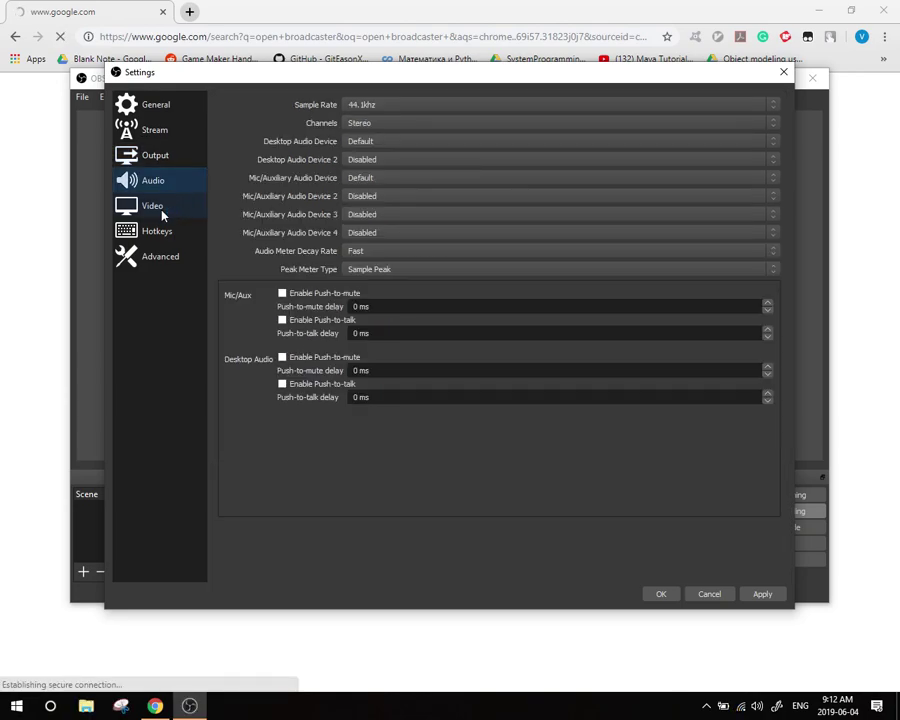
pyautogui.click(160, 213)
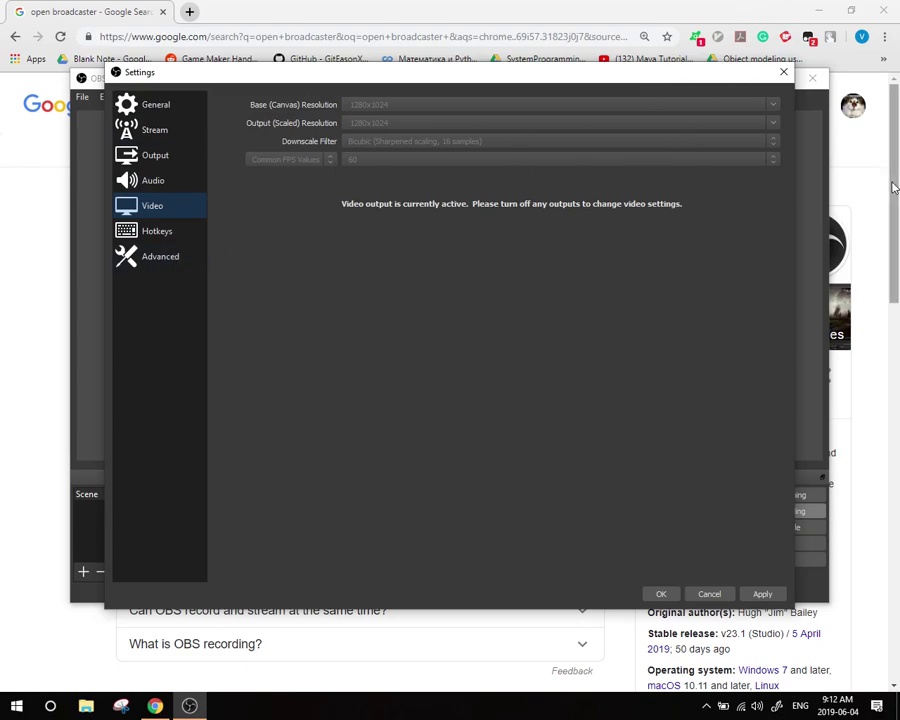
pyautogui.click(784, 80)
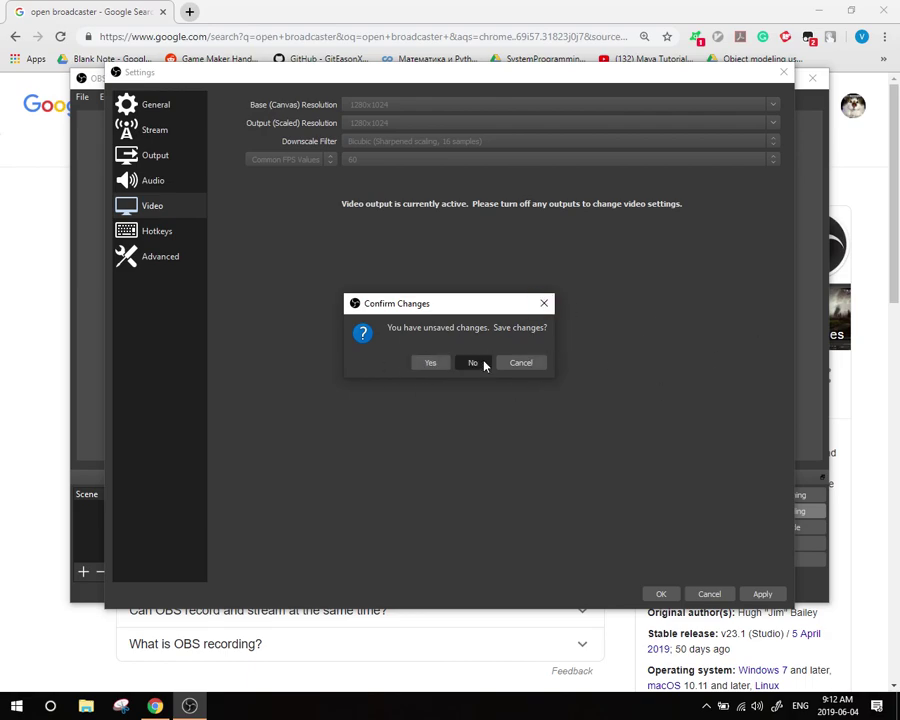
pyautogui.click(482, 365)
# Look at the Add source types in the Sources menu, then minimize OBS to show the results.
pyautogui.rightClick(269, 562)
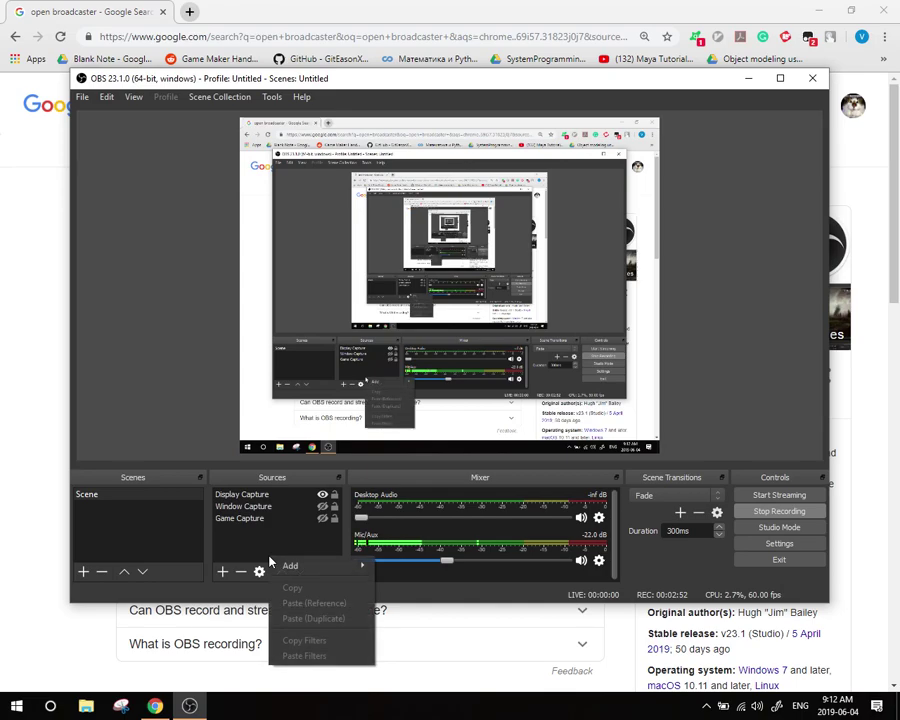
pyautogui.moveTo(320, 574)
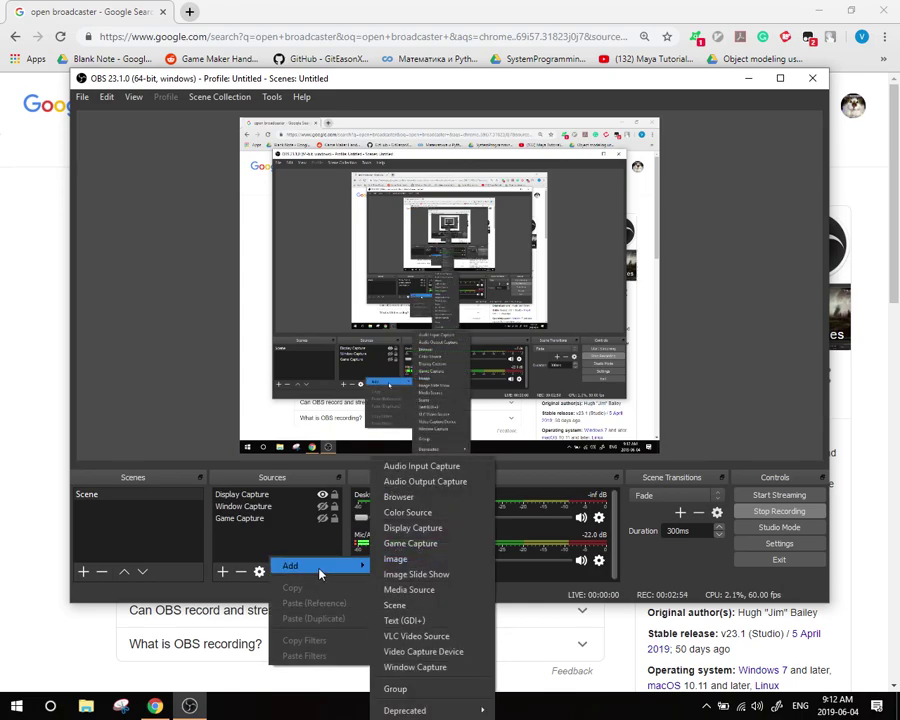
pyautogui.click(722, 402)
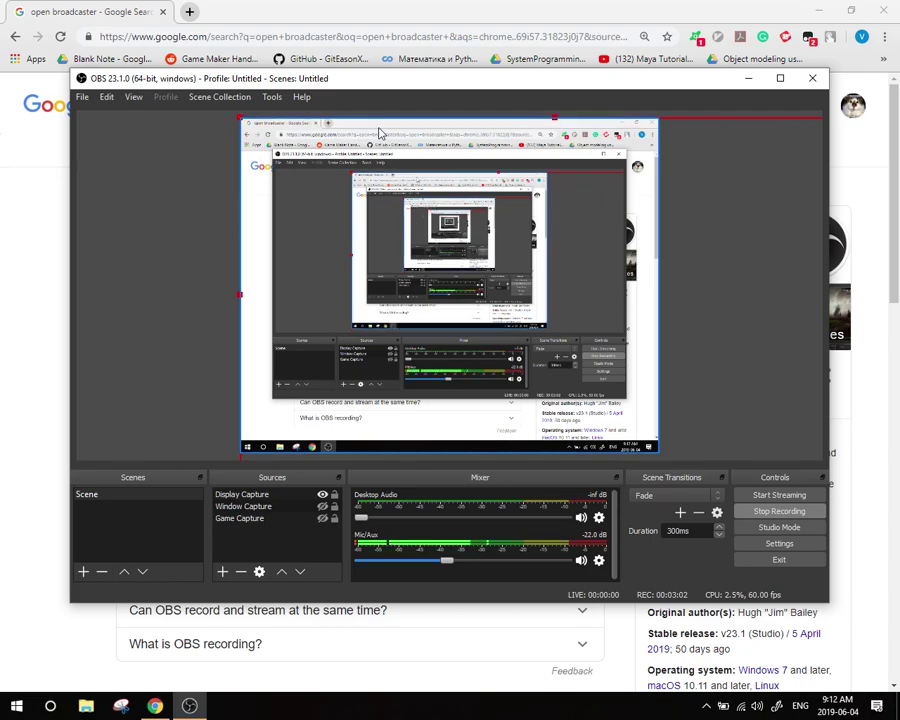
pyautogui.click(744, 79)
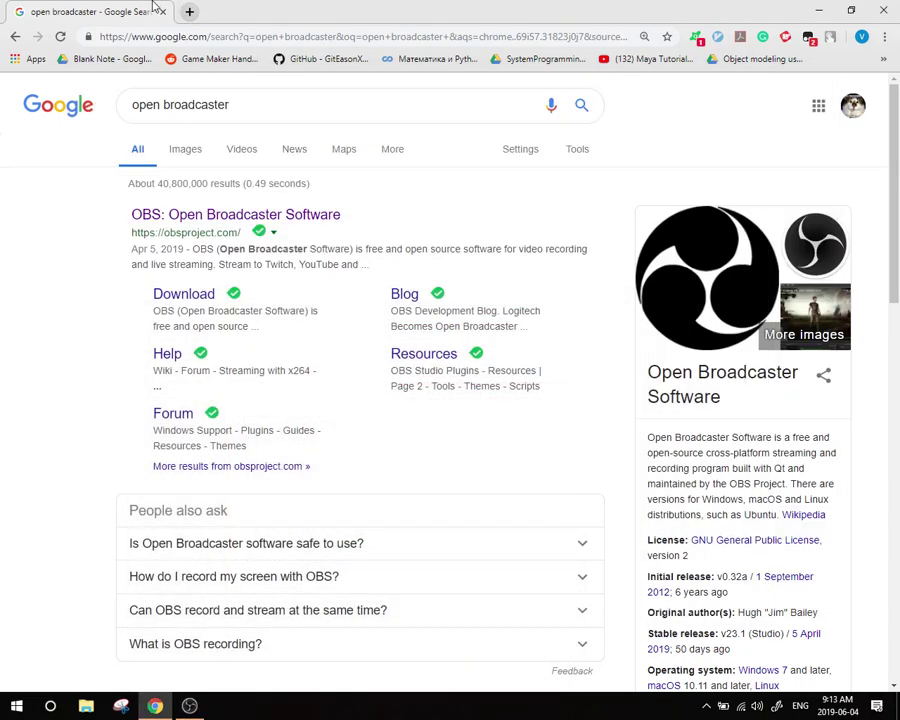
# Open the All Maya Hotkeys page from a 'maya' suggestion, replacing the open broadcaster tab.
pyautogui.click(187, 12)
pyautogui.click(163, 12)
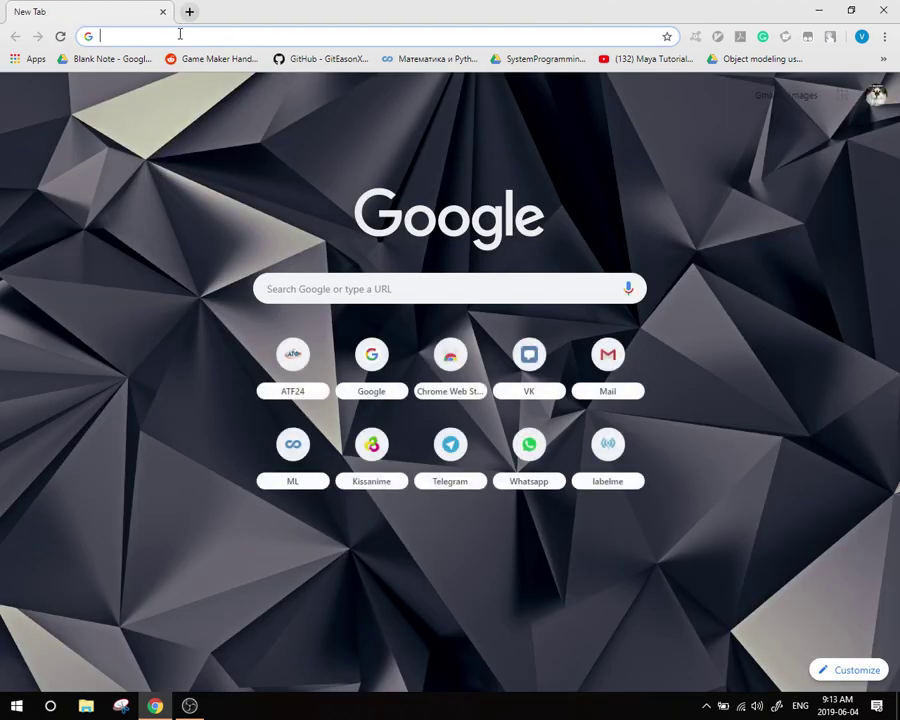
pyautogui.write('maya')
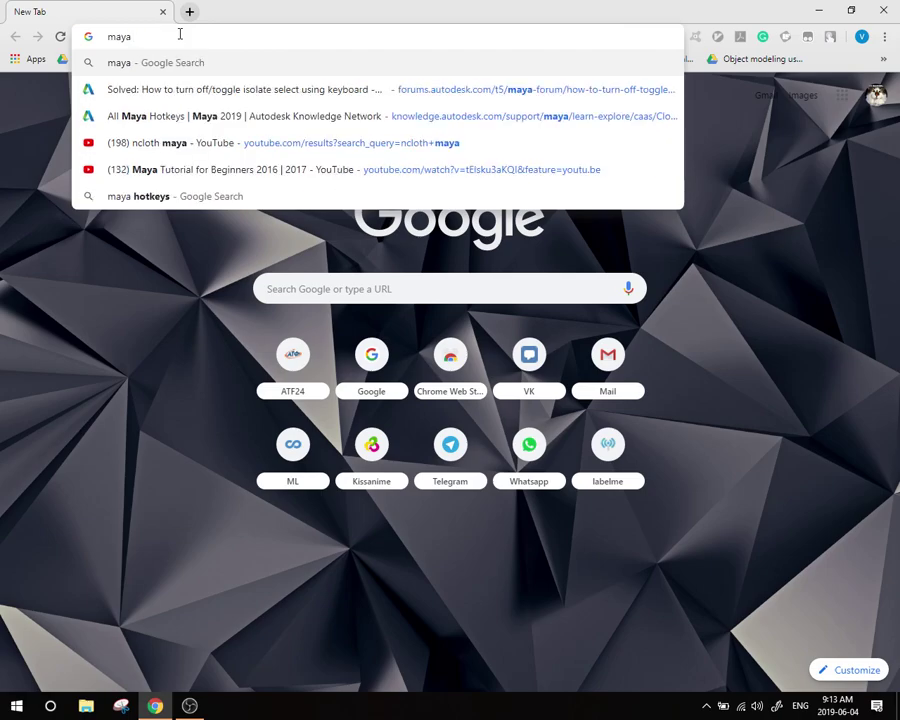
pyautogui.press('Down')
pyautogui.press('Down')
pyautogui.press('Return')
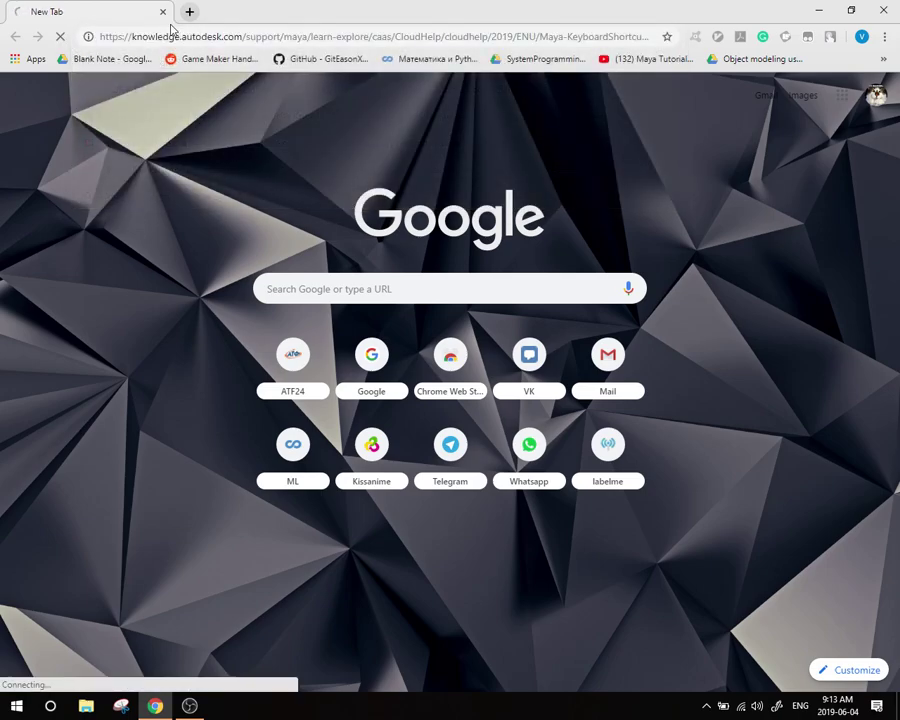
# In another new tab, search Google for 'maya student lisense'.
pyautogui.hotkey('ctrl', 't')
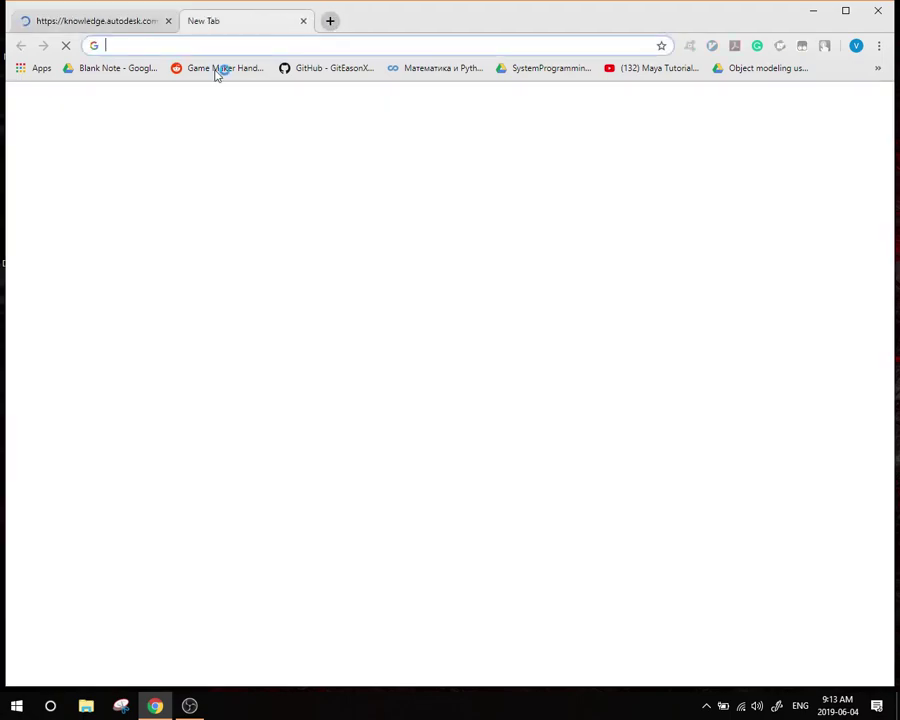
pyautogui.write('mya')
pyautogui.press('BackSpace')
pyautogui.press('BackSpace')
pyautogui.press('BackSpace')
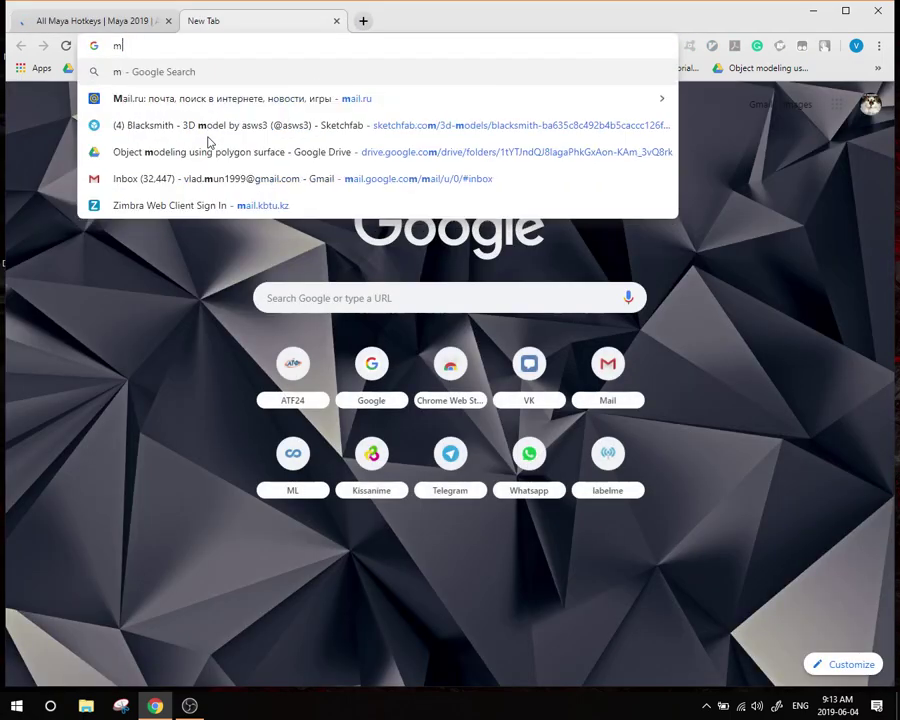
pyautogui.write('aya student')
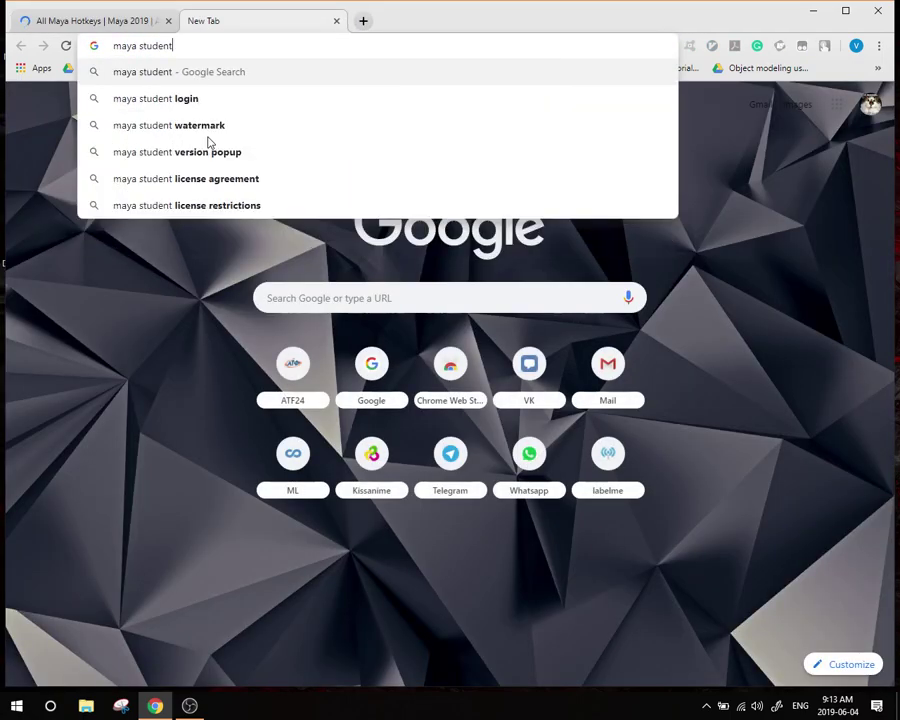
pyautogui.press('Down')
pyautogui.press('Down')
pyautogui.press('Down')
pyautogui.press('BackSpace')
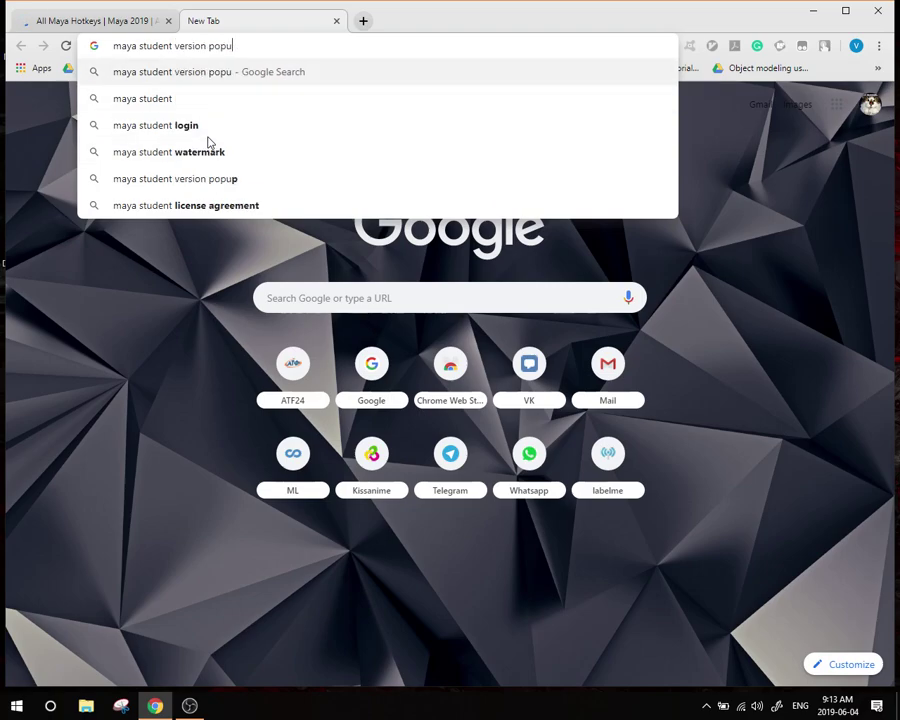
pyautogui.press('BackSpace')
pyautogui.press('BackSpace')
pyautogui.press('BackSpace')
pyautogui.press('BackSpace')
pyautogui.press('BackSpace')
pyautogui.press('BackSpace')
pyautogui.press('BackSpace')
pyautogui.press('BackSpace')
pyautogui.press('BackSpace')
pyautogui.press('BackSpace')
pyautogui.press('BackSpace')
pyautogui.press('BackSpace')
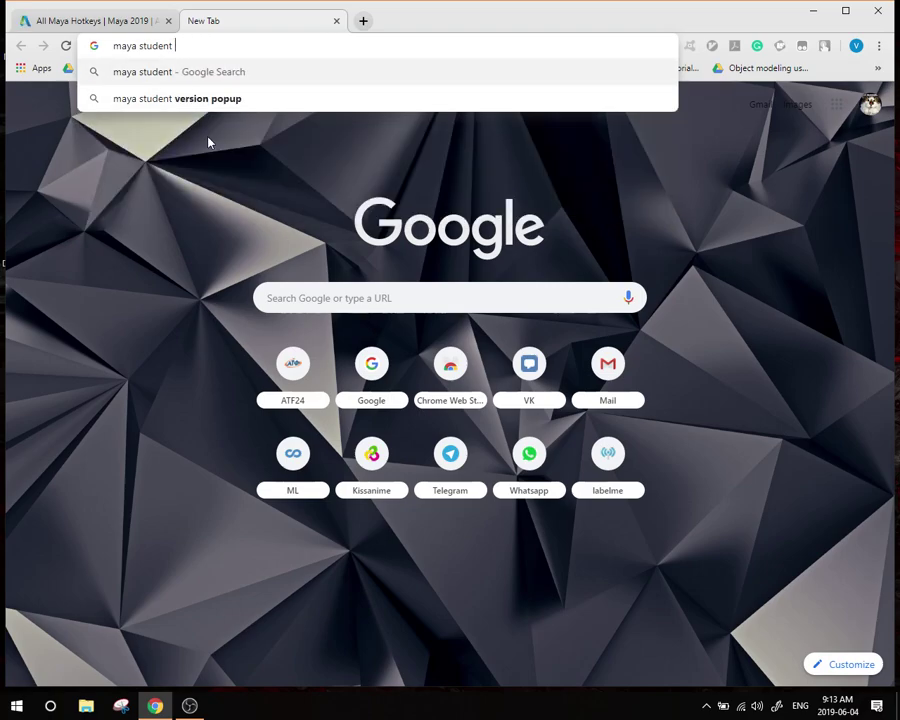
pyautogui.write('lisense')
pyautogui.press('Return')
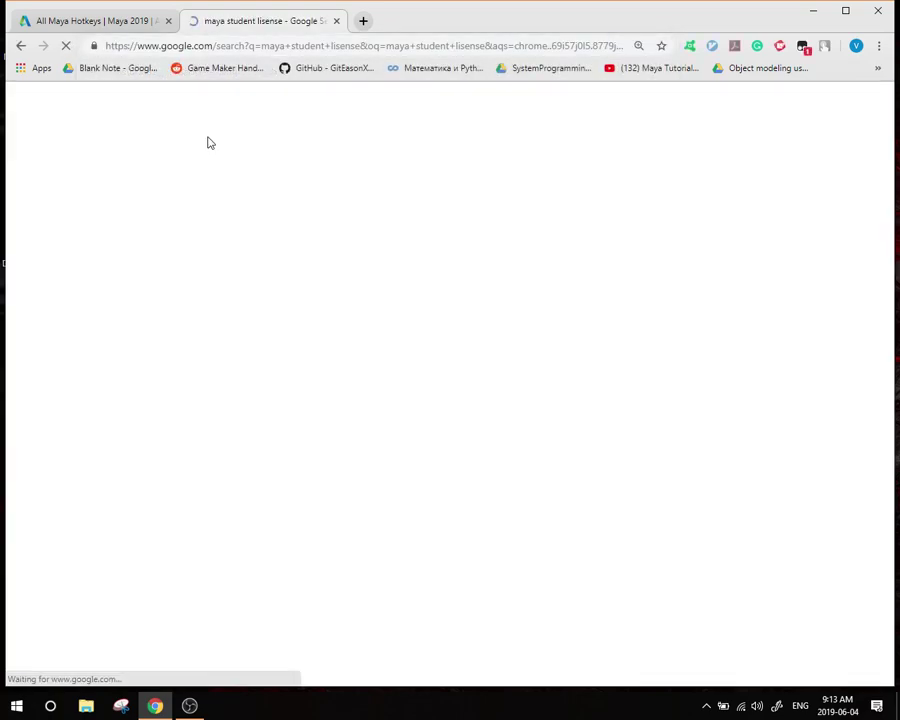
# Open the Autodesk free Maya for students page, scroll through it, and choose SIGN IN with an existing account.
pyautogui.click(222, 283)
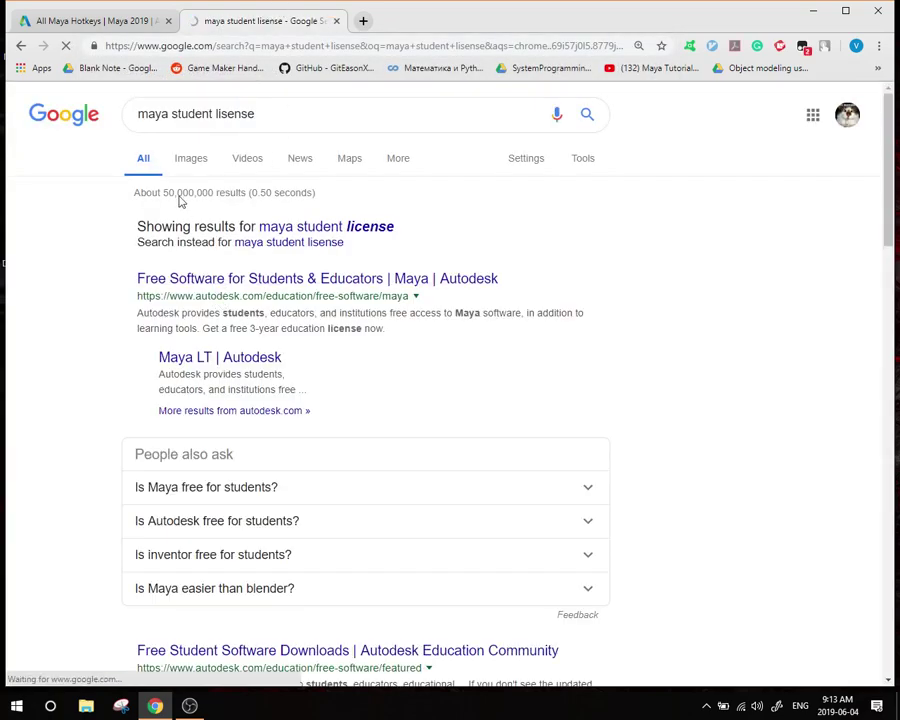
pyautogui.click(88, 22)
pyautogui.click(228, 22)
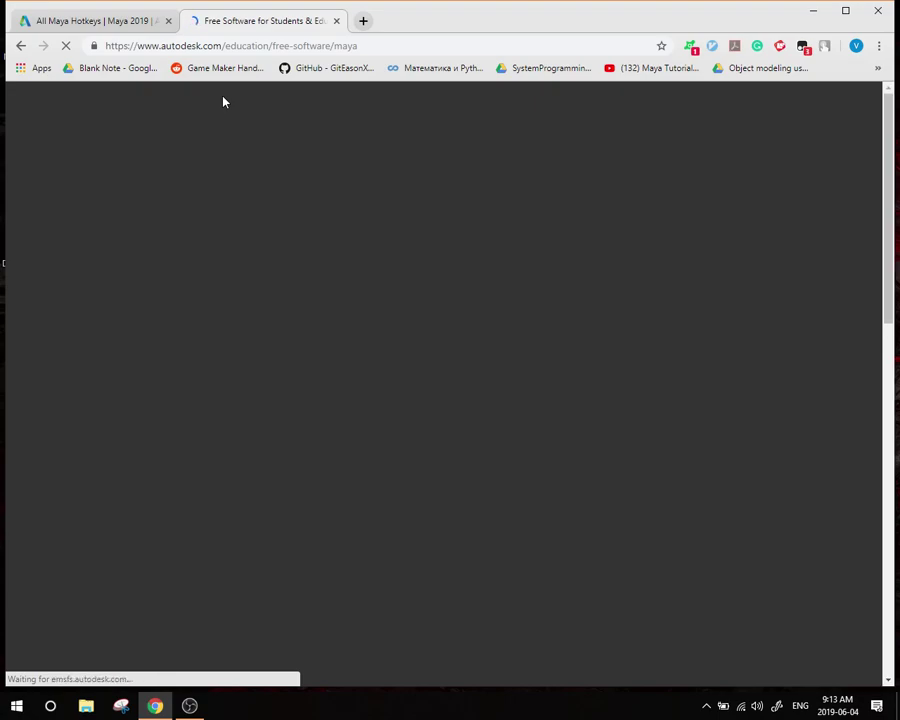
pyautogui.scroll(-1, 351, 457)
pyautogui.scroll(-5, 351, 457)
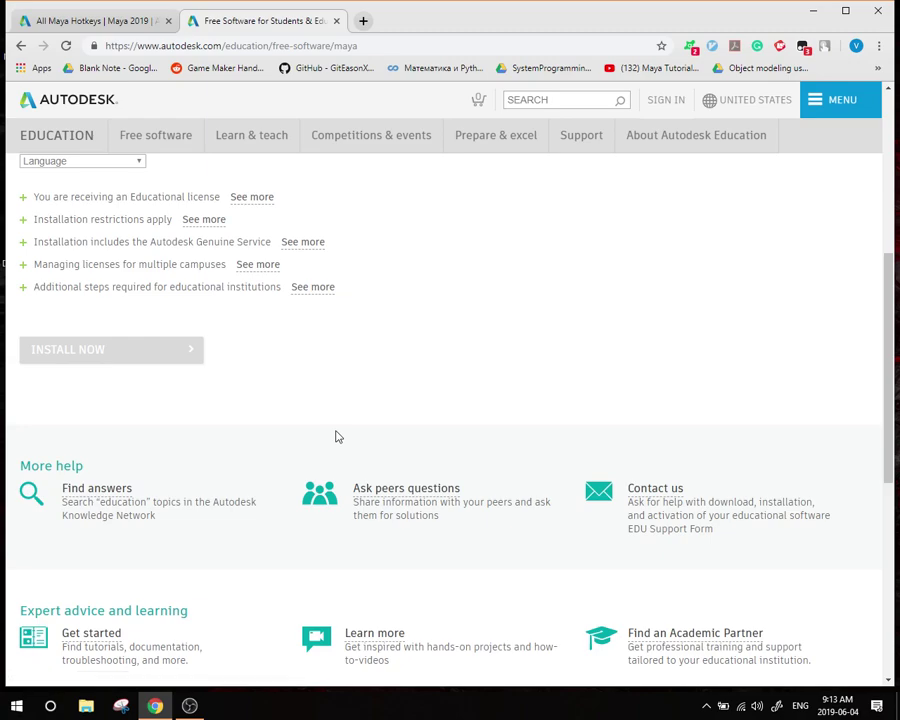
pyautogui.scroll(6, 337, 436)
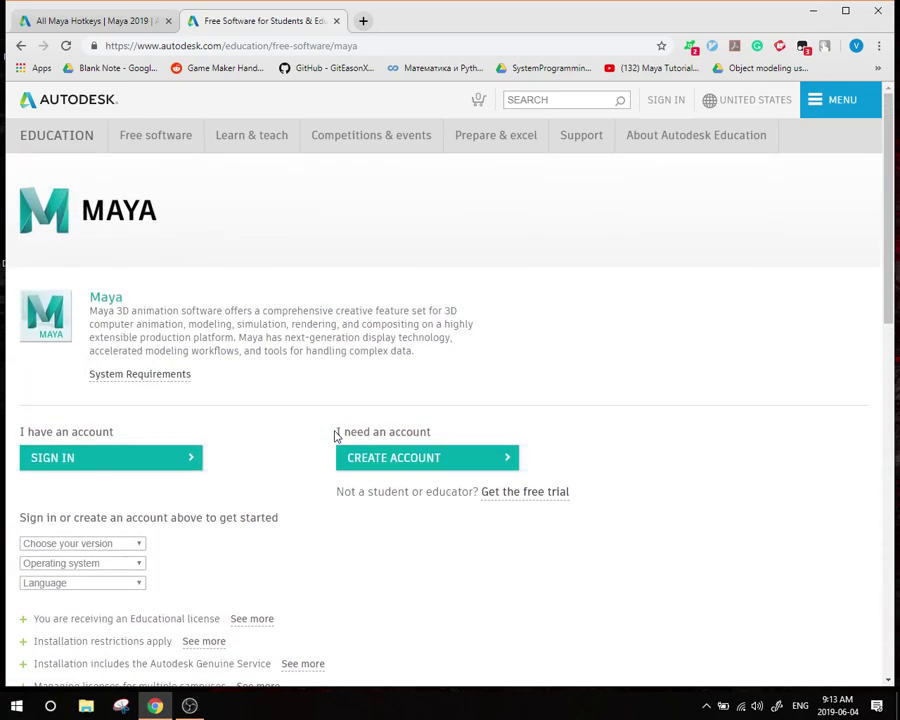
pyautogui.scroll(-3, 309, 560)
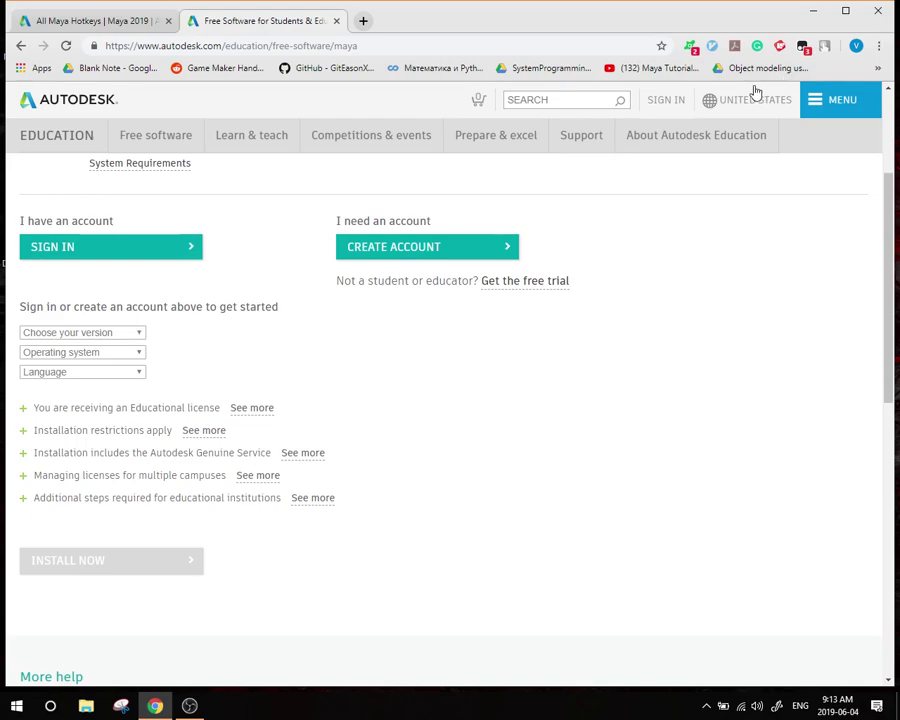
pyautogui.click(97, 255)
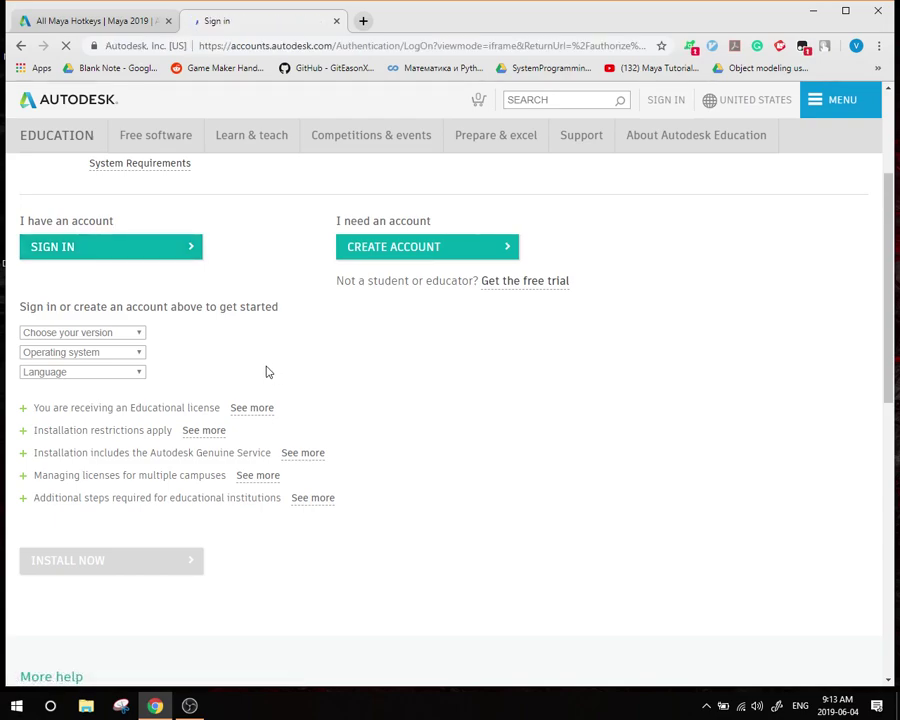
# Fill in the account e-mail from the saved suggestion and continue to the password step.
pyautogui.click(426, 213)
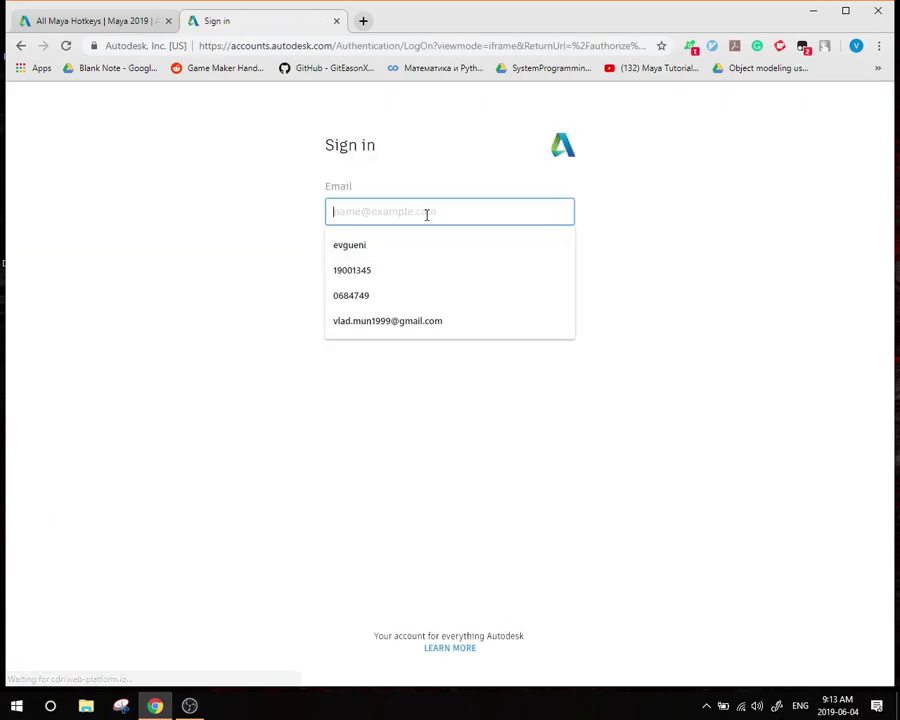
pyautogui.write('v')
pyautogui.press('BackSpace')
pyautogui.write('vlad')
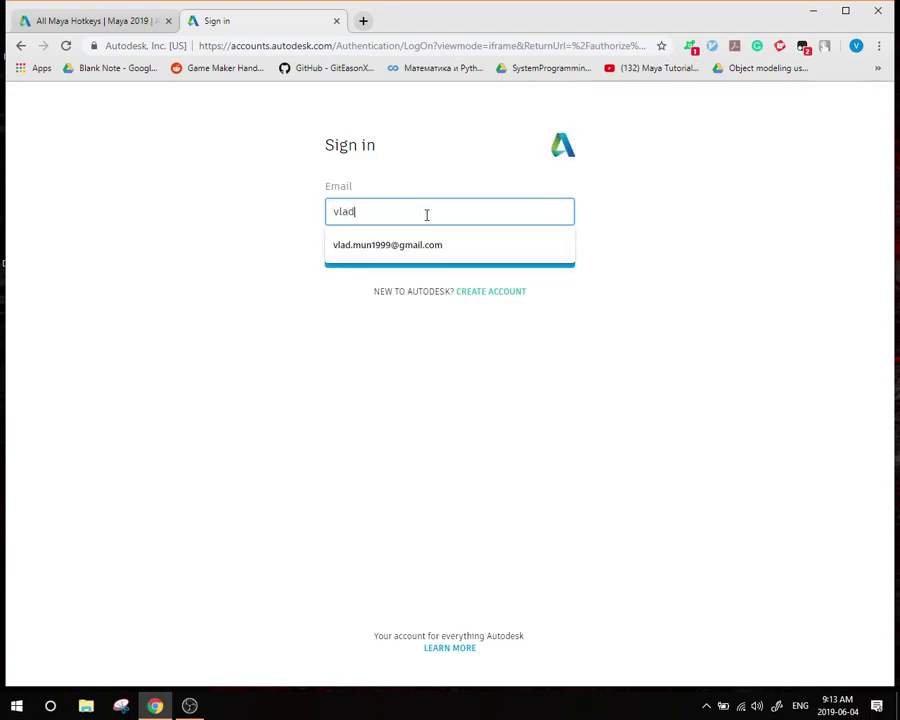
pyautogui.press('Down')
pyautogui.press('Return')
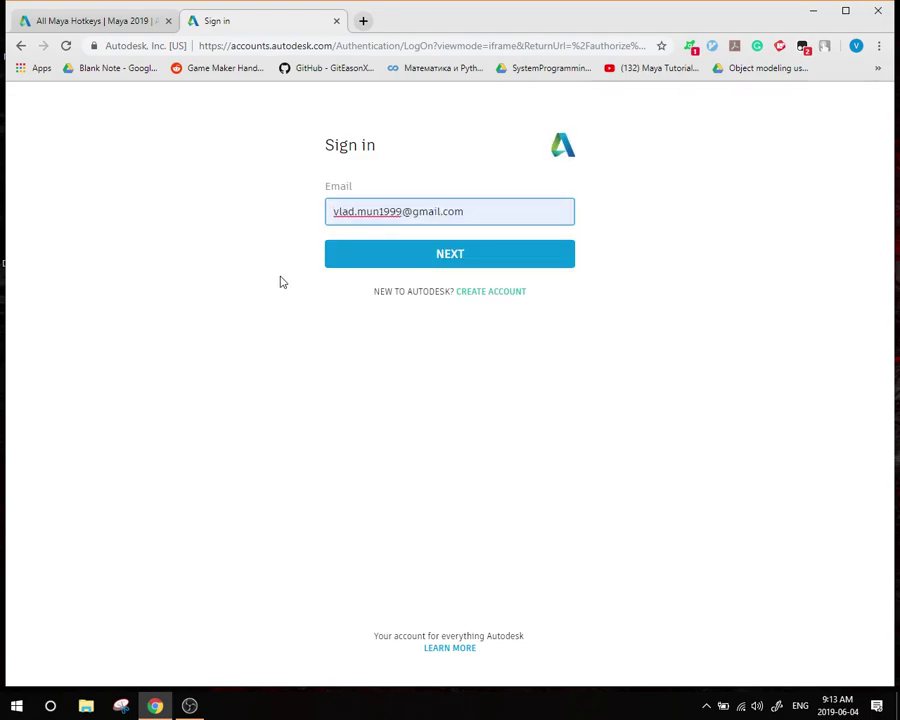
pyautogui.click(362, 262)
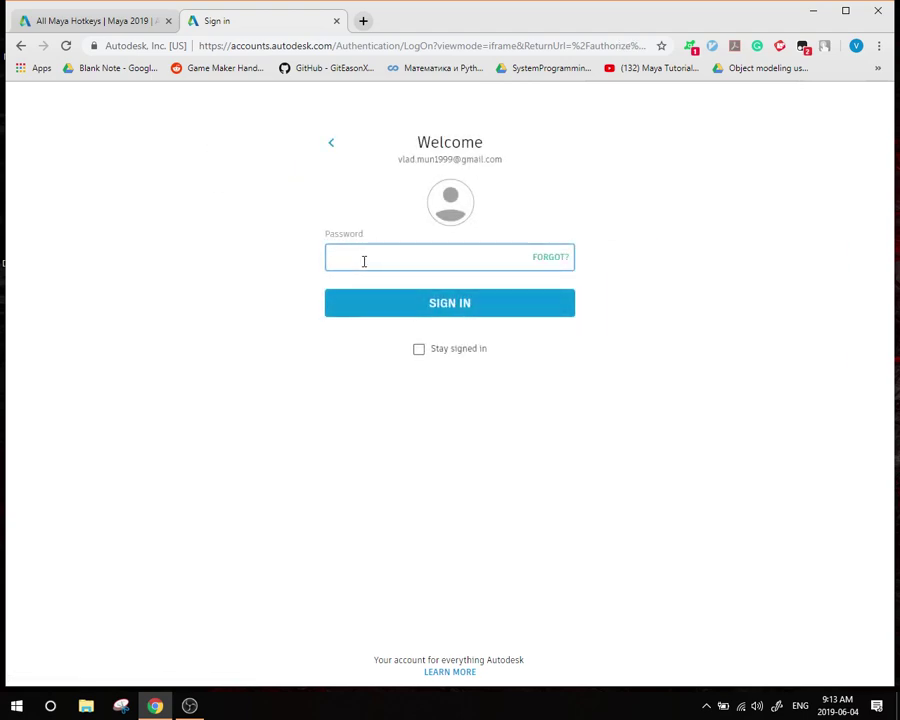
# Type the account password and submit it.
pyautogui.hotkey('alt', 'shift')
pyautogui.write('***')
pyautogui.press('BackSpace')
pyautogui.press('BackSpace')
pyautogui.press('BackSpace')
pyautogui.write('************')
pyautogui.press('Return')
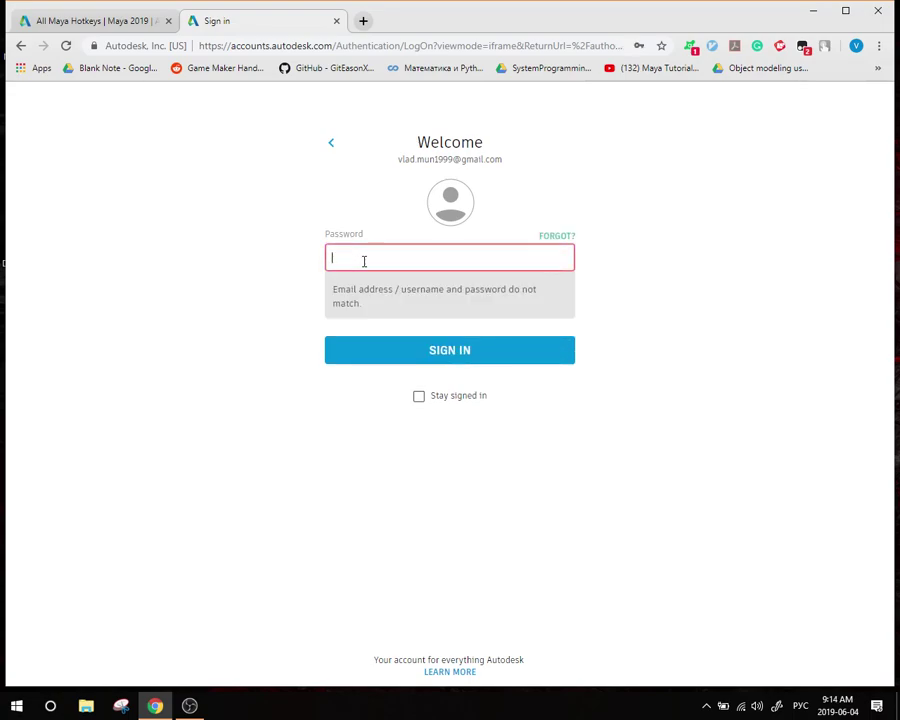
# Re-enter the password after the rejections, switching the keyboard to English, until sign-in succeeds.
pyautogui.write('**********')
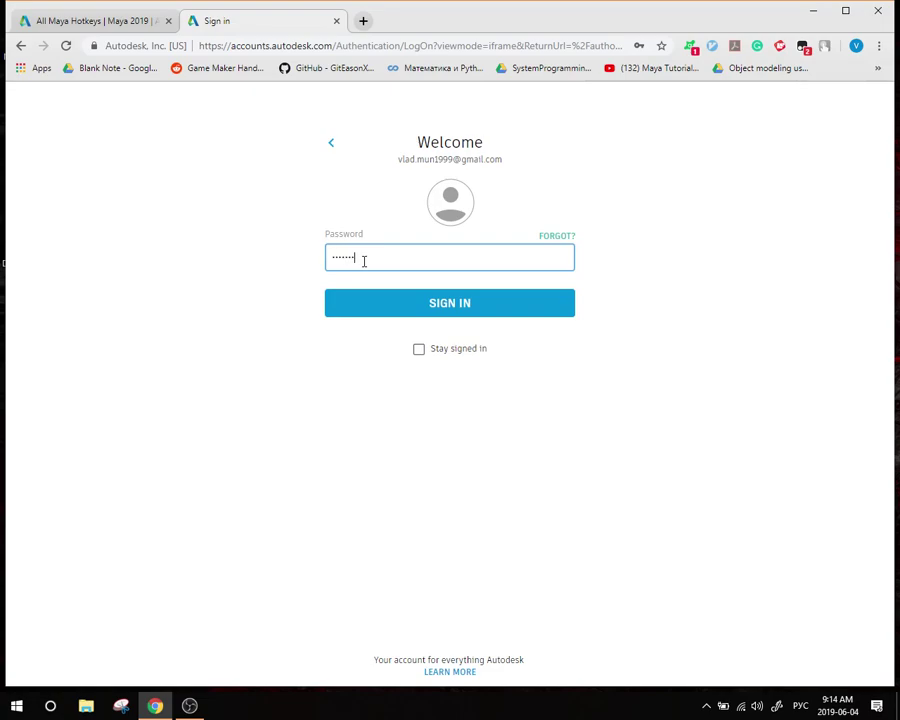
pyautogui.press('Return')
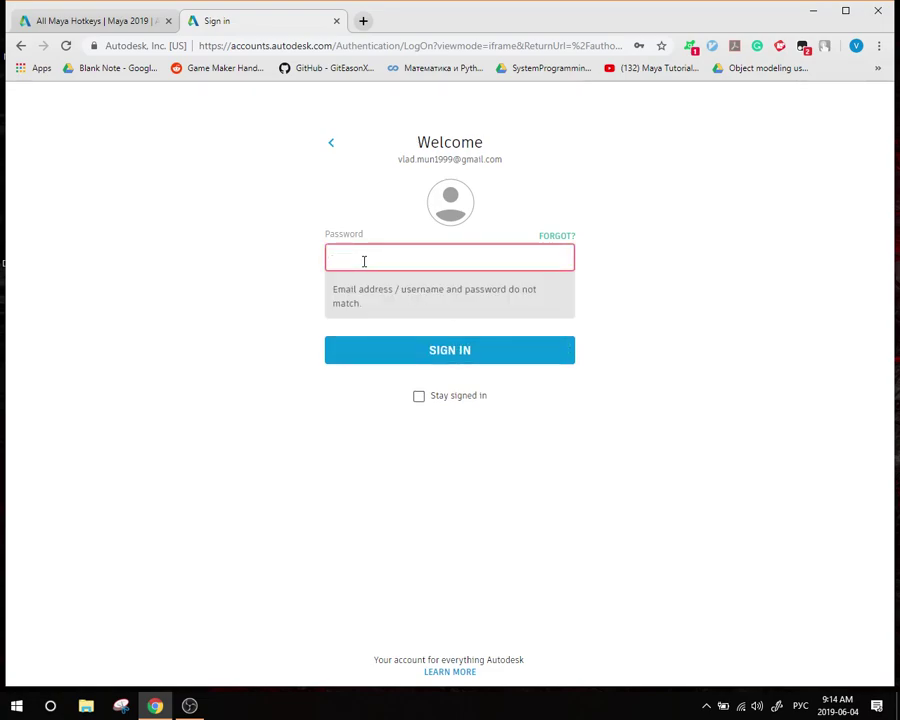
pyautogui.write('**********')
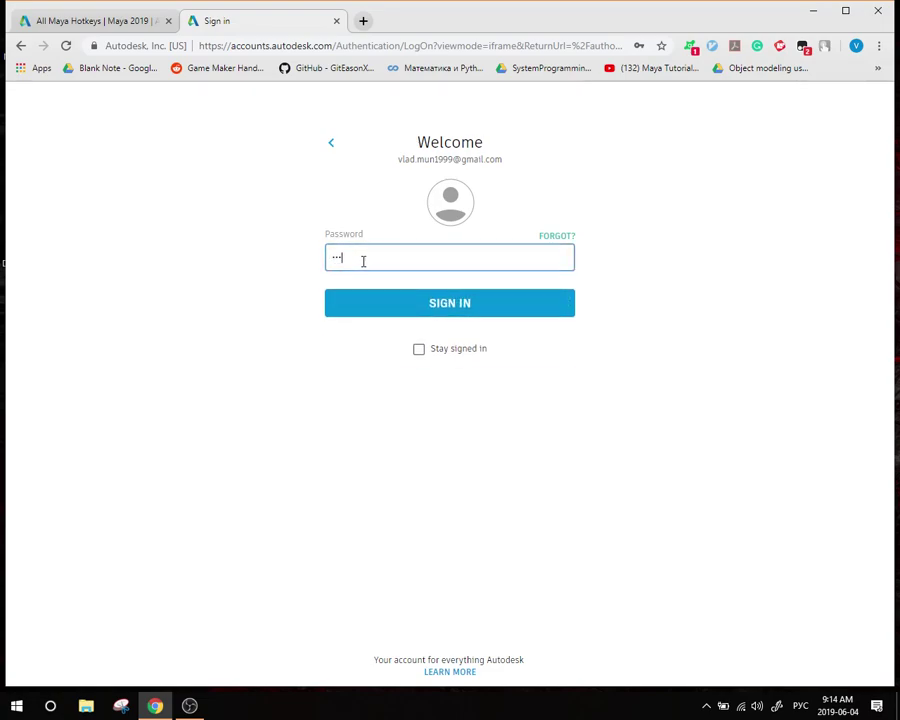
pyautogui.press('Return')
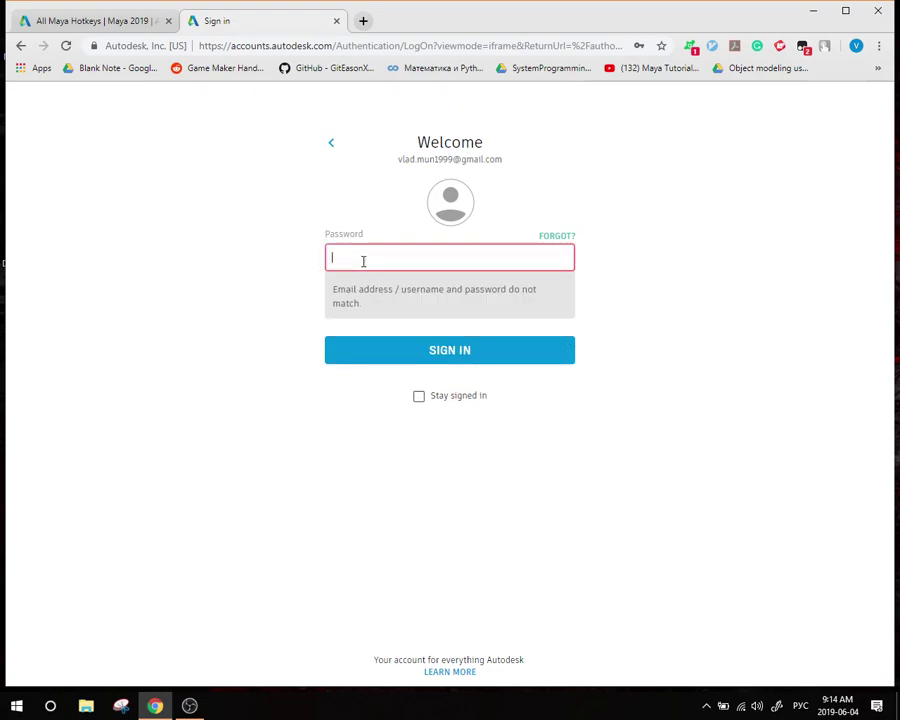
pyautogui.click(363, 261)
pyautogui.hotkey('alt', 'shift')
pyautogui.write('**********')
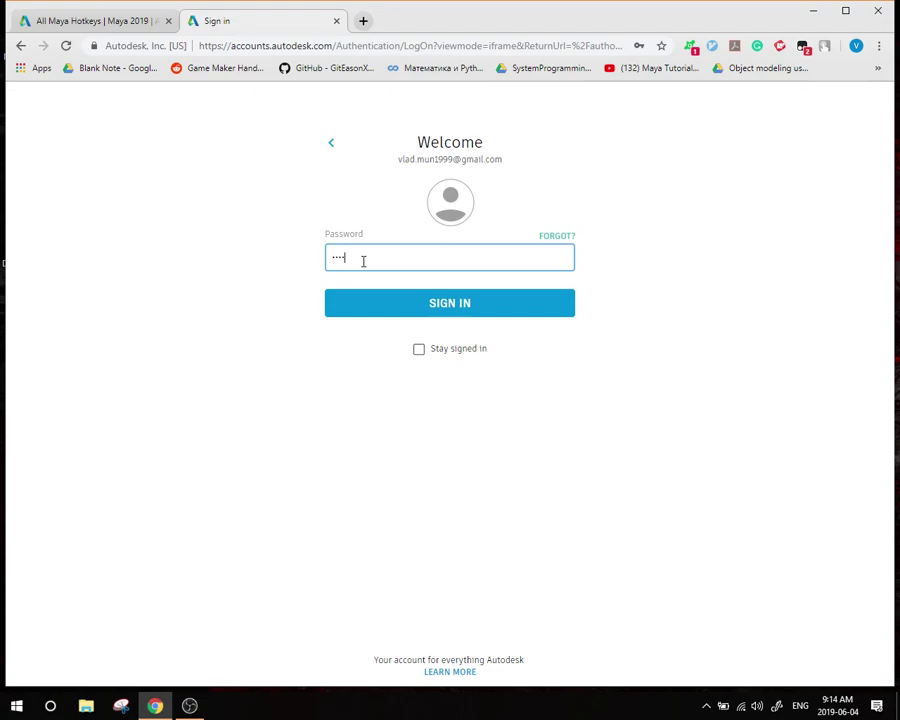
pyautogui.press('Return')
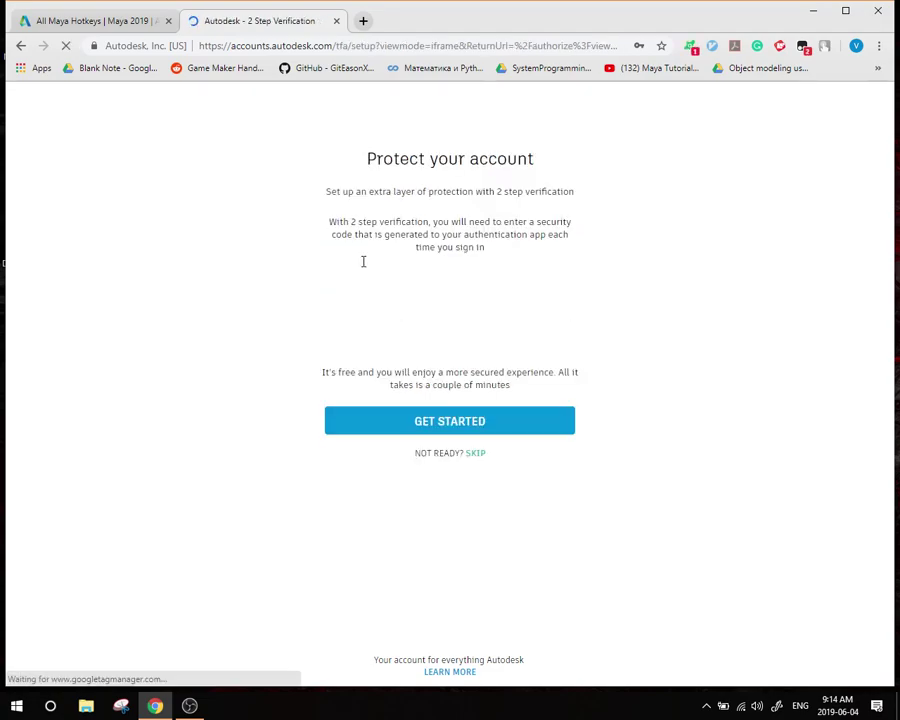
# Start 2-step verification setup and switch from the QR code route to text-message codes.
pyautogui.click(380, 428)
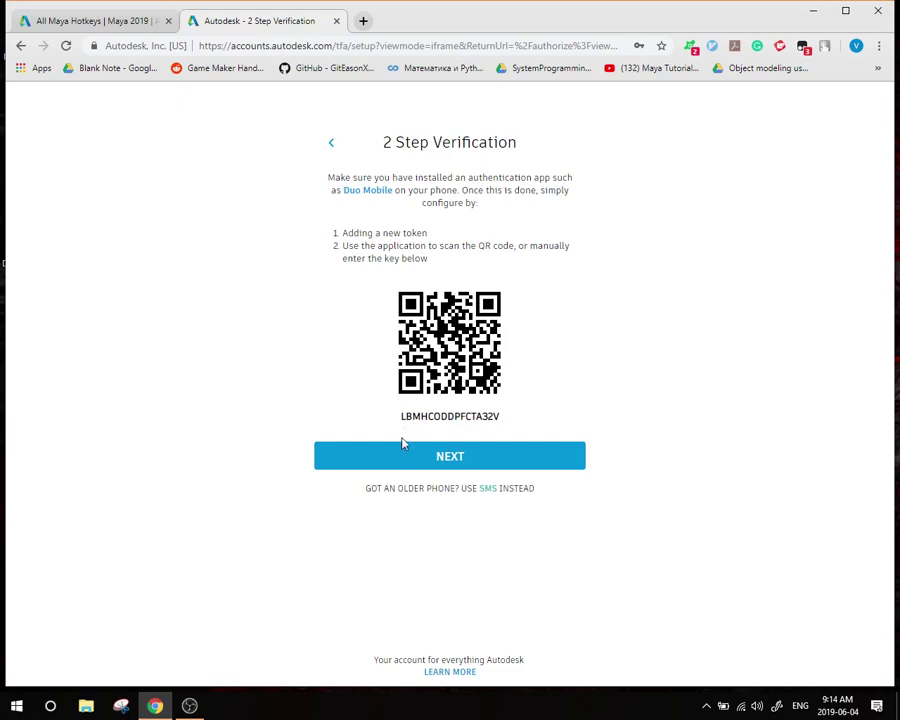
pyautogui.click(399, 460)
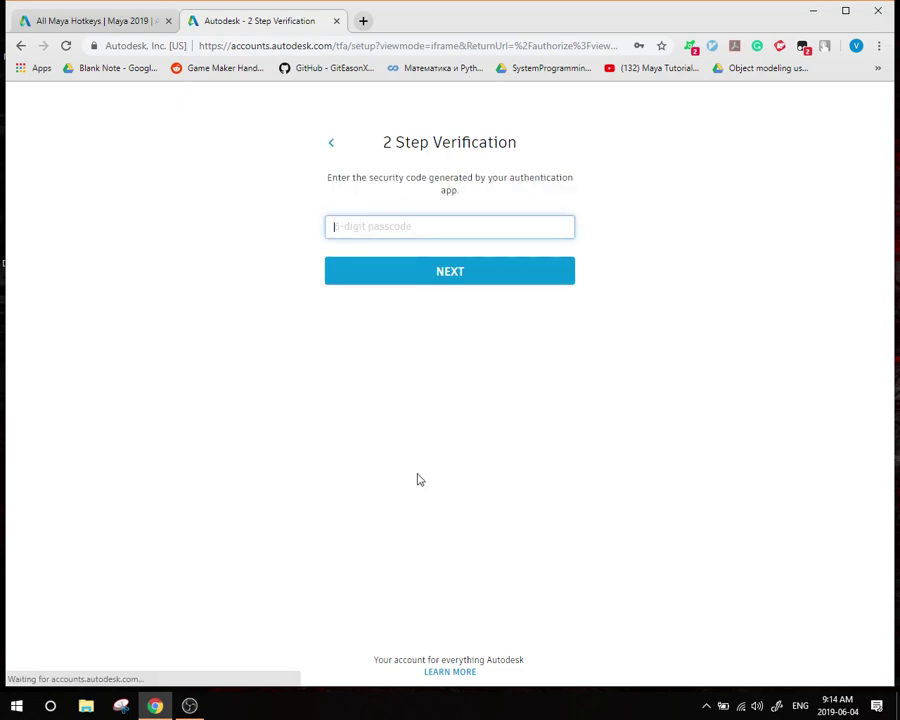
pyautogui.click(21, 45)
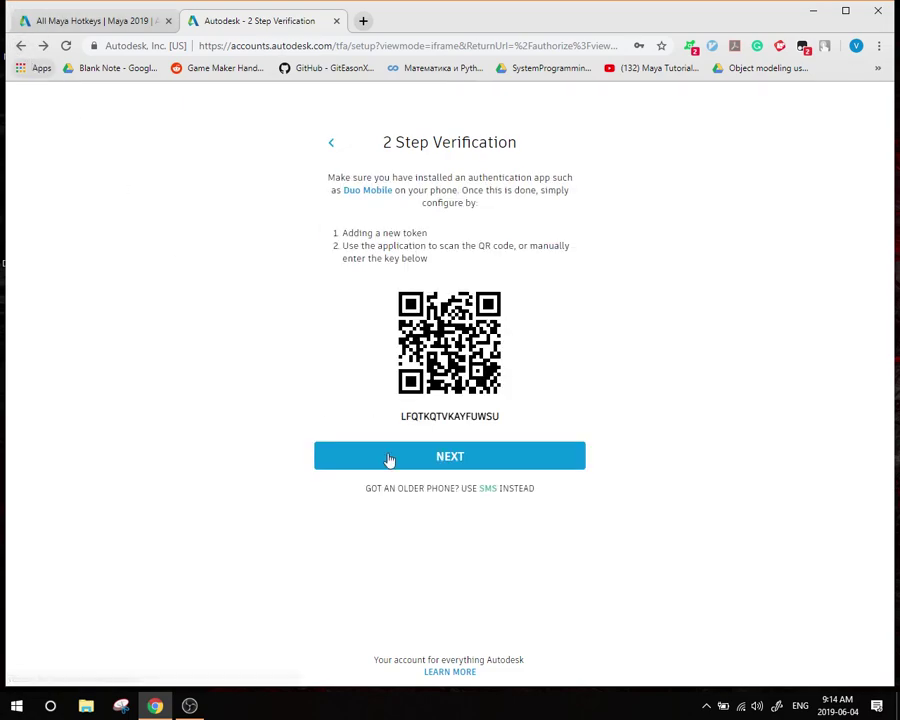
pyautogui.click(486, 489)
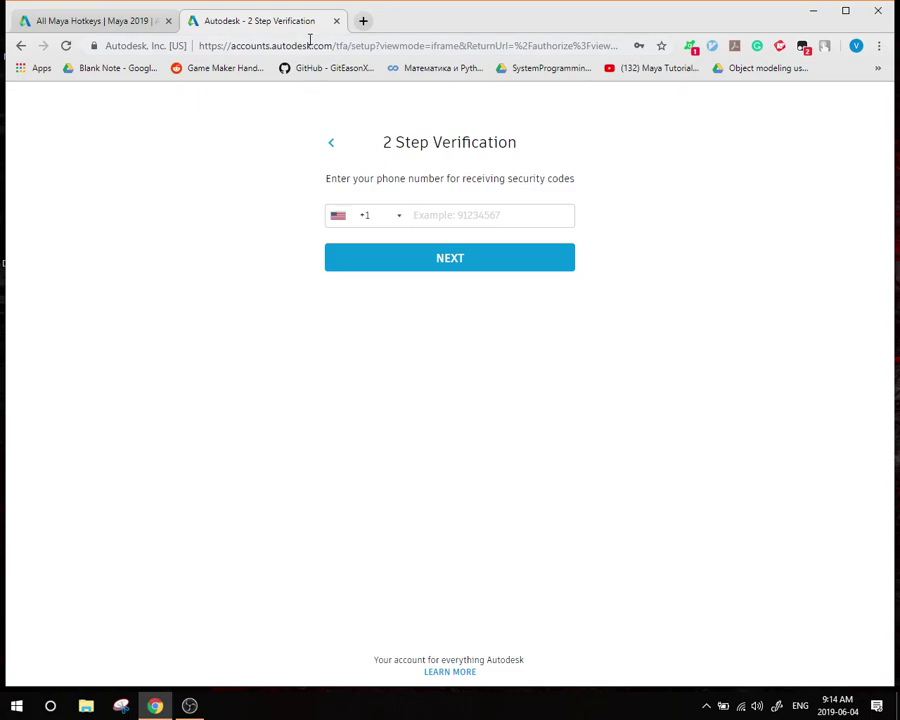
# Set the phone country code to Kazakhstan +7.
pyautogui.click(391, 216)
pyautogui.scroll(-12, 370, 288)
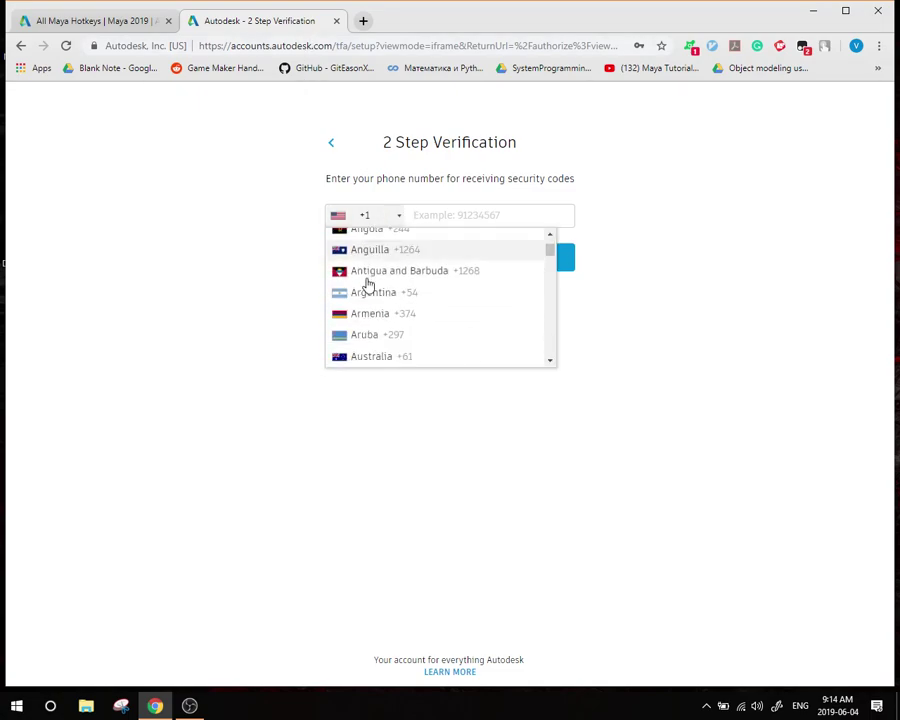
pyautogui.scroll(-8, 373, 292)
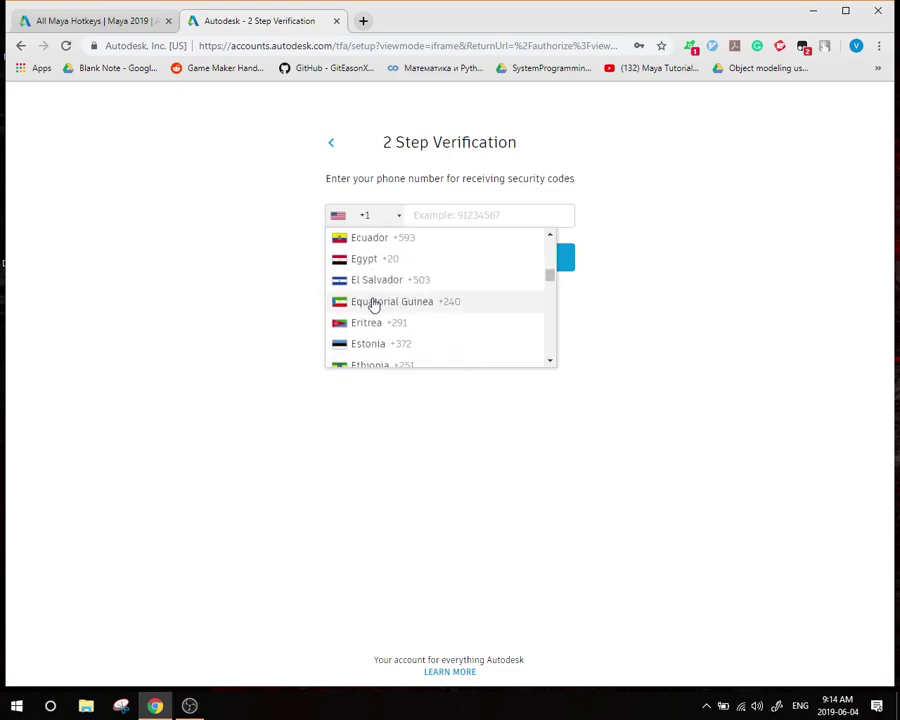
pyautogui.scroll(-8, 373, 304)
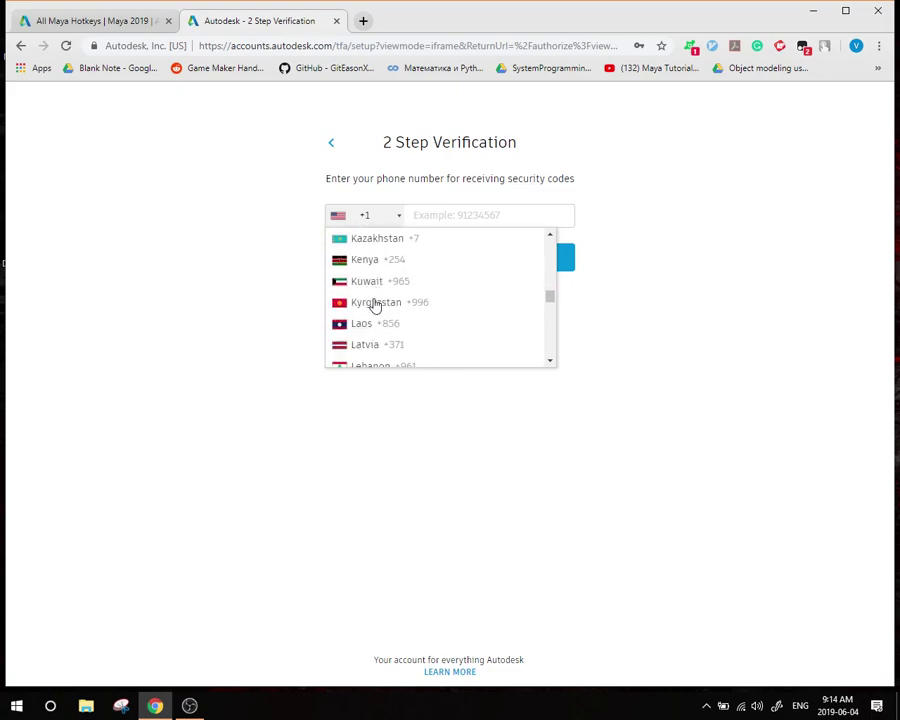
pyautogui.scroll(4, 386, 332)
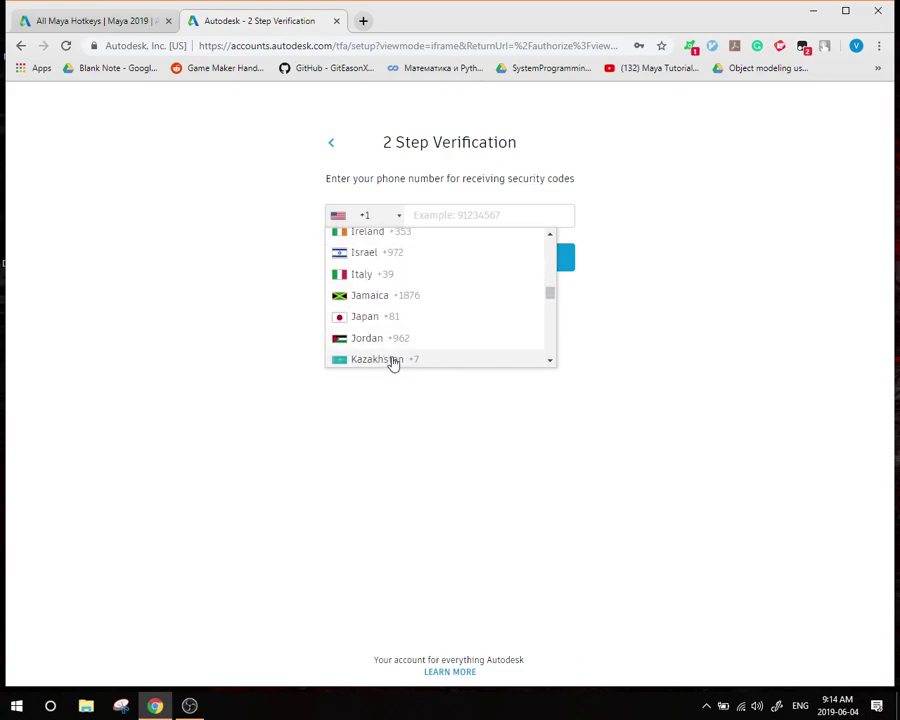
pyautogui.click(392, 359)
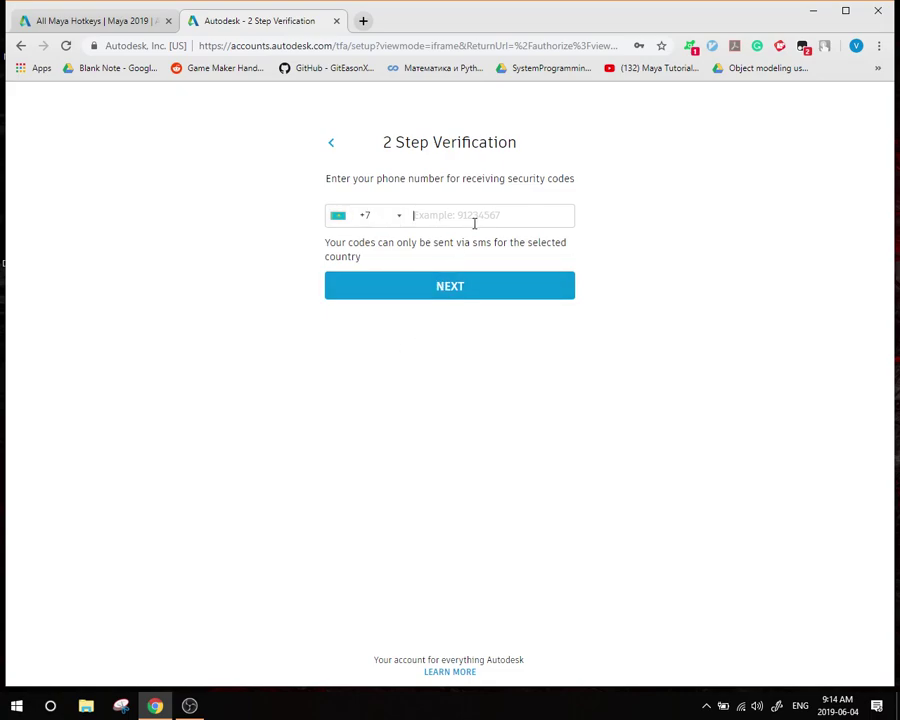
# Enter the phone number, then submit the six-digit security code received by SMS.
pyautogui.press('BackSpace')
pyautogui.press('BackSpace')
pyautogui.press('BackSpace')
pyautogui.press('Return')
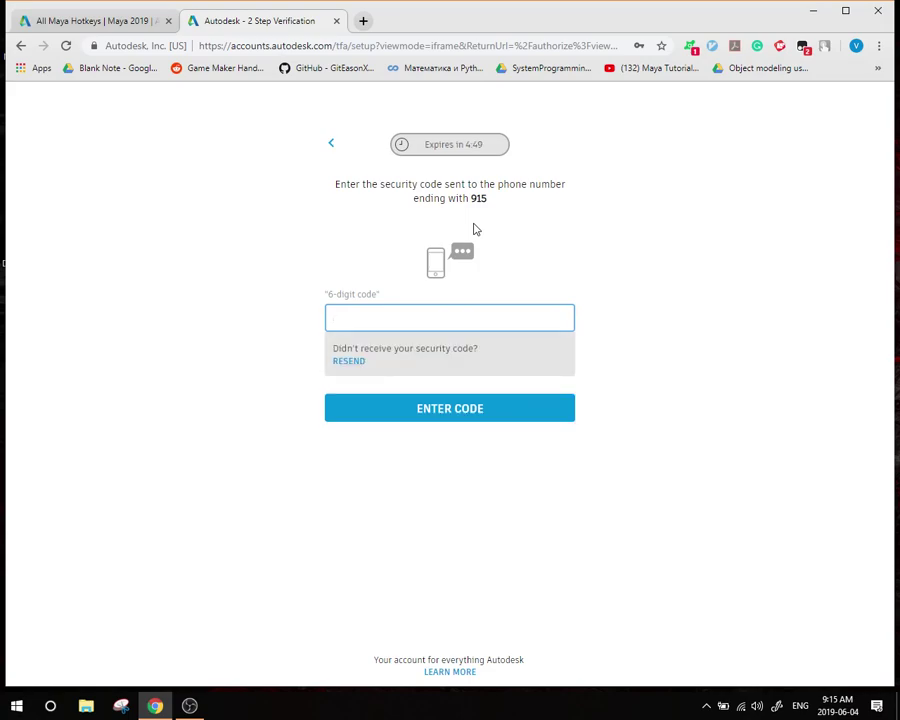
pyautogui.press('Return')
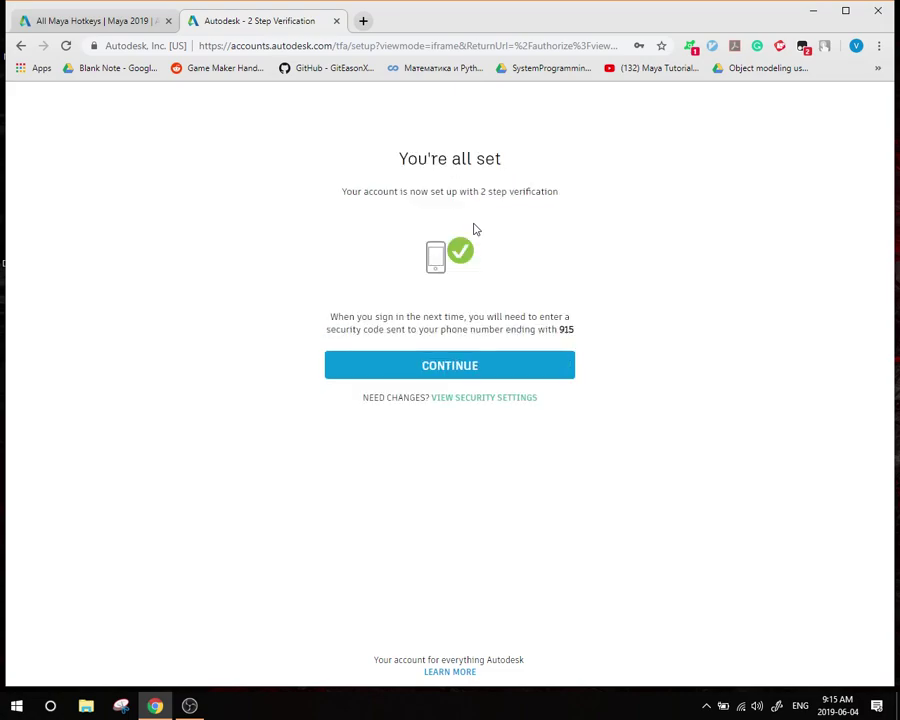
# Continue past the verification confirmation and choose Maya 2019 as the version.
pyautogui.click(470, 364)
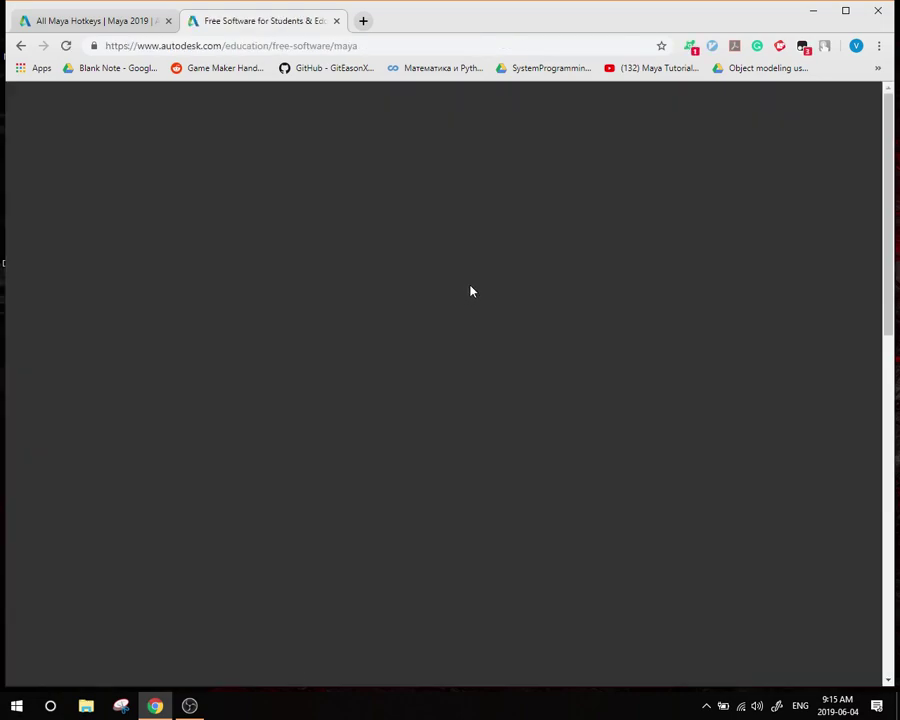
pyautogui.scroll(-3, 462, 268)
pyautogui.scroll(3, 458, 257)
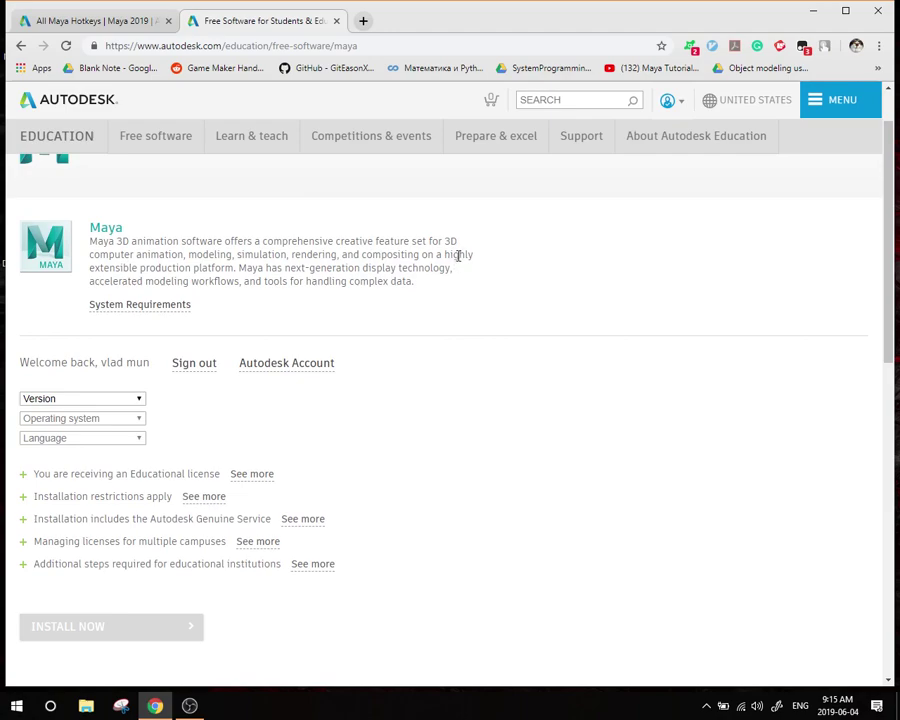
pyautogui.click(118, 403)
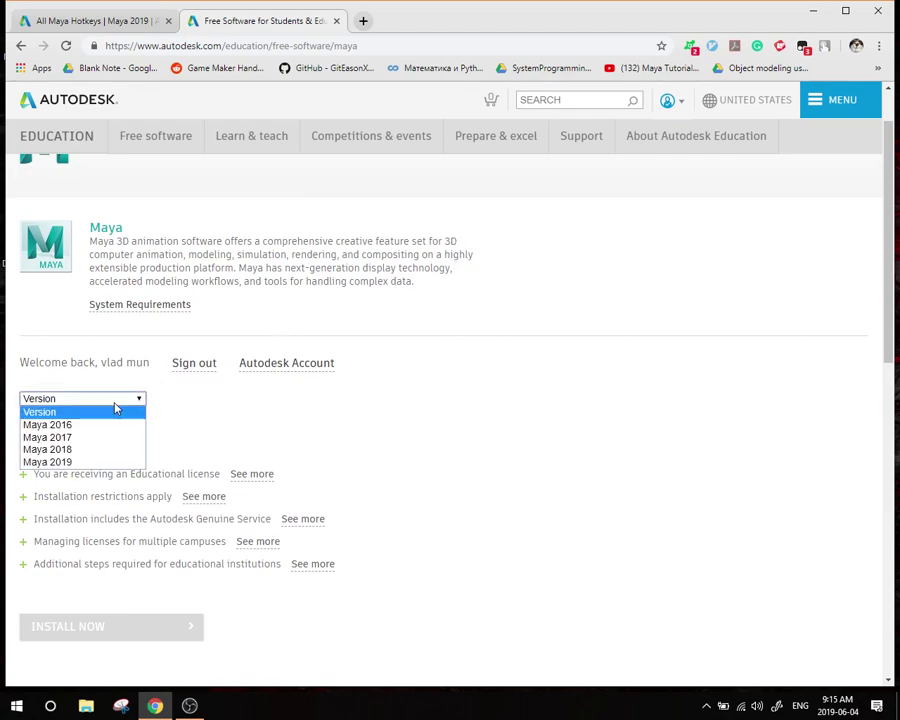
pyautogui.click(92, 462)
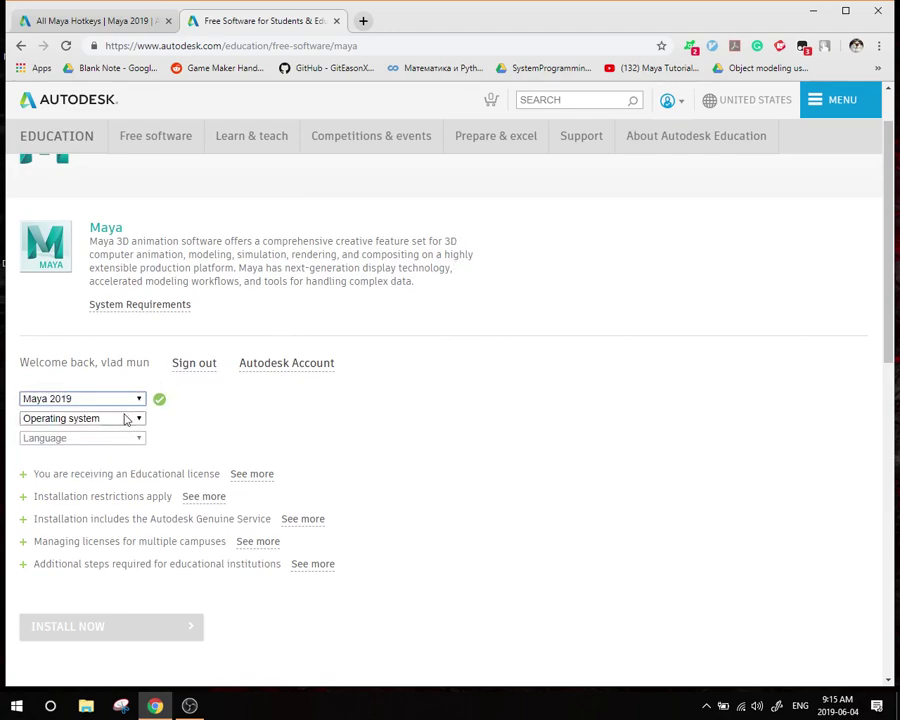
# Choose Mac OS X as the operating system, leaving the download language unset.
pyautogui.click(135, 418)
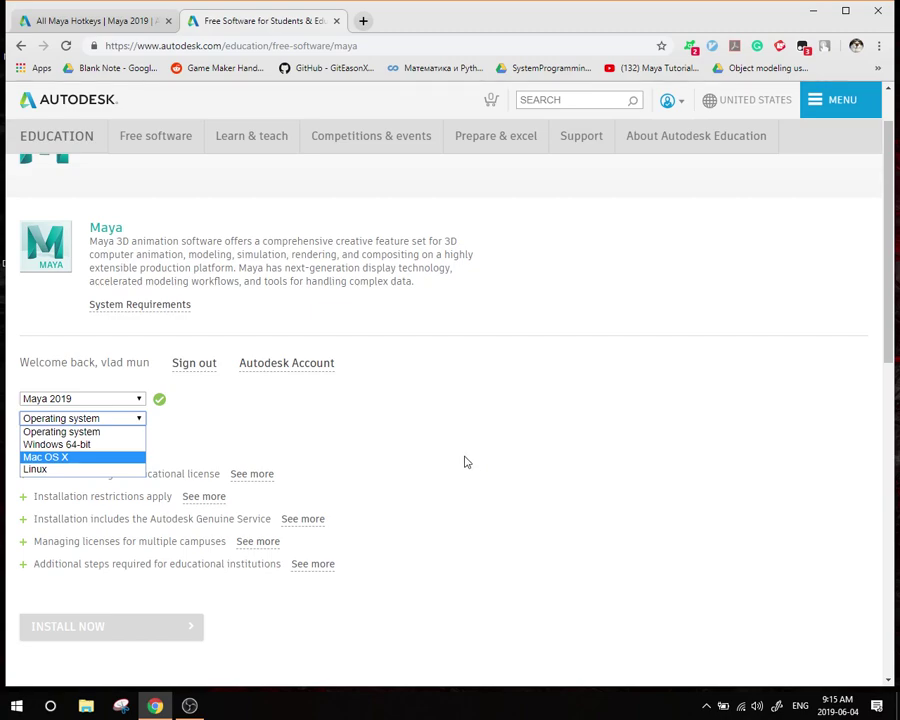
pyautogui.click(303, 450)
pyautogui.click(95, 418)
pyautogui.click(104, 420)
pyautogui.click(104, 420)
pyautogui.click(105, 427)
pyautogui.click(106, 420)
pyautogui.click(88, 459)
pyautogui.click(117, 440)
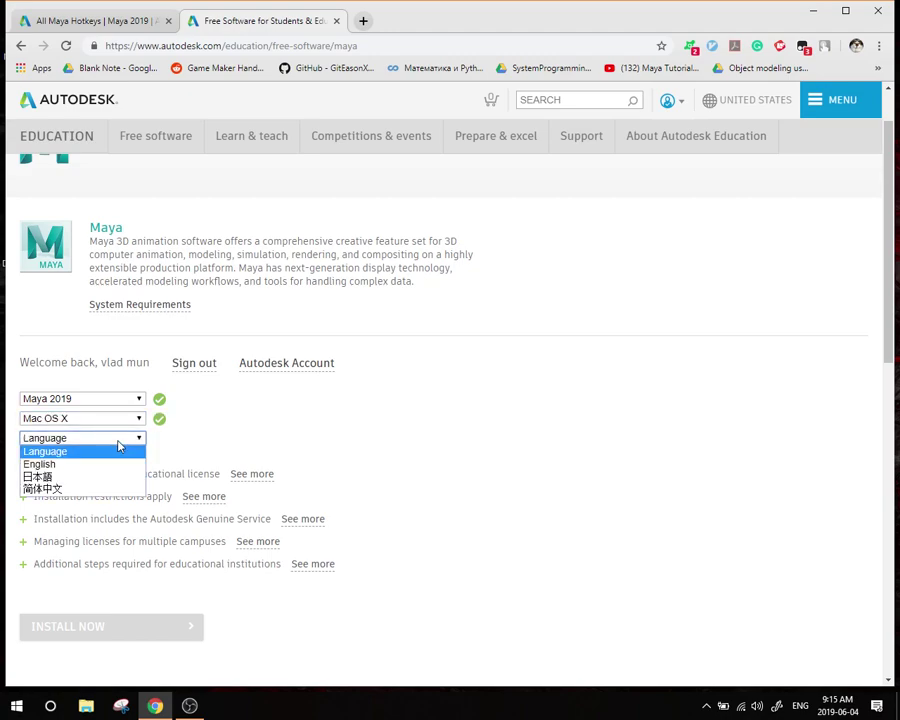
pyautogui.click(400, 472)
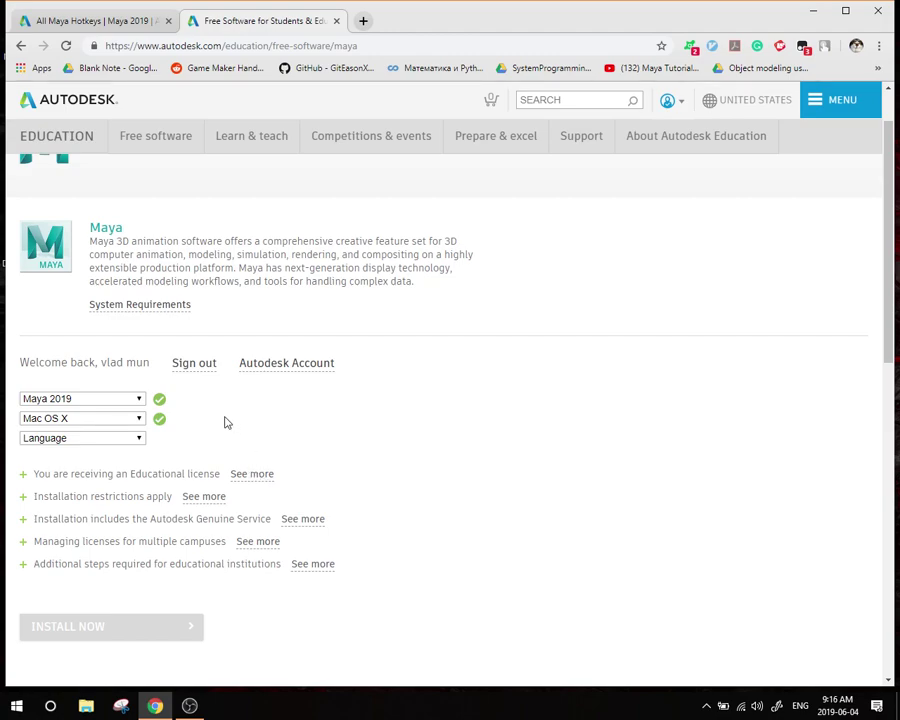
# Close the browser, launch Maya 2019 from Windows search, and bring OBS Studio forward.
pyautogui.click(879, 11)
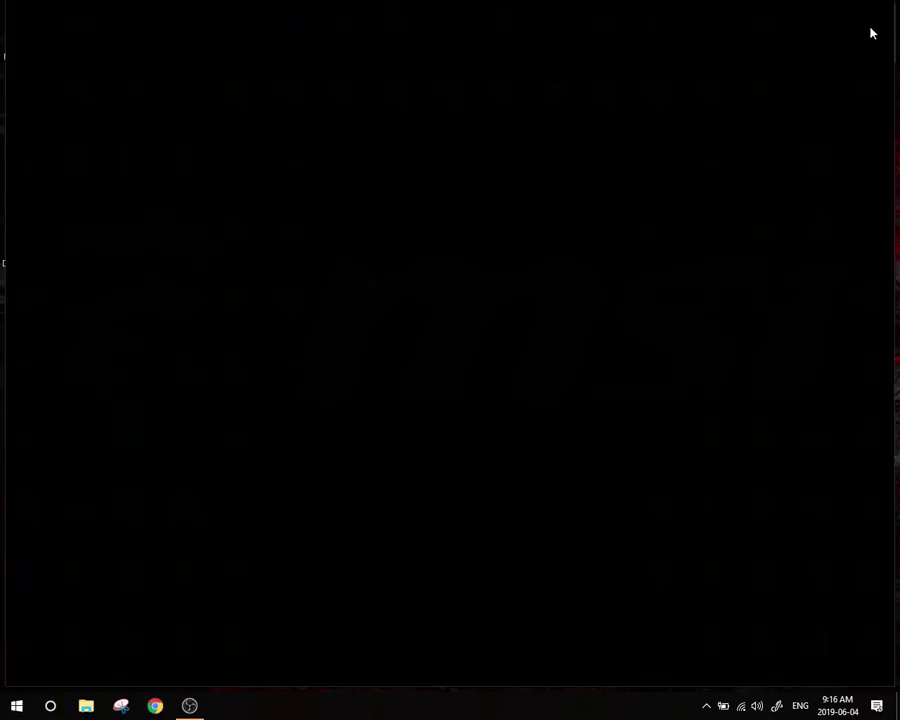
pyautogui.click(40, 706)
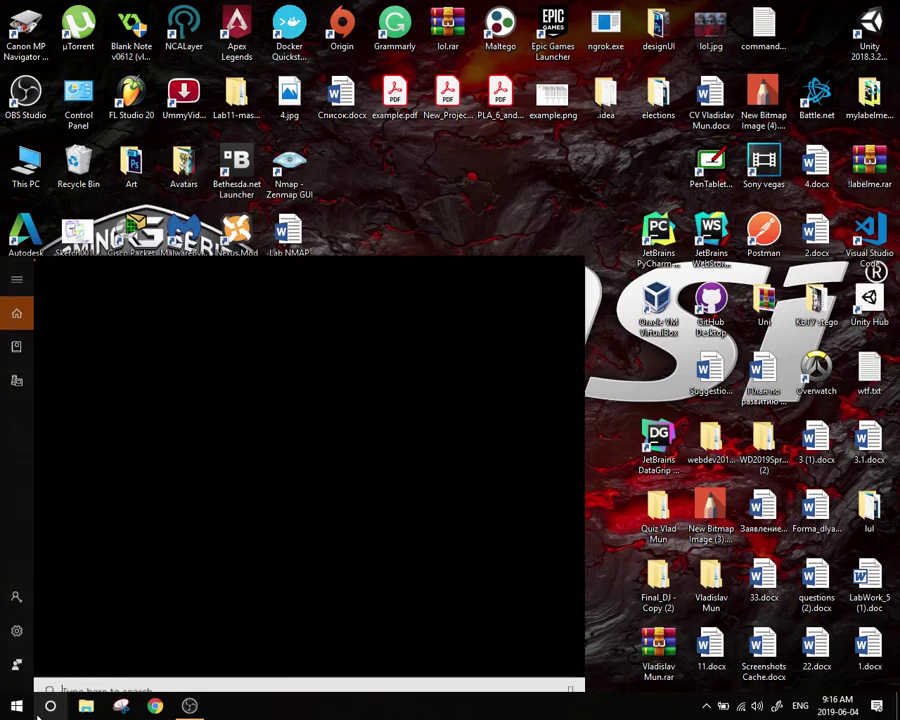
pyautogui.write('maya')
pyautogui.press('Return')
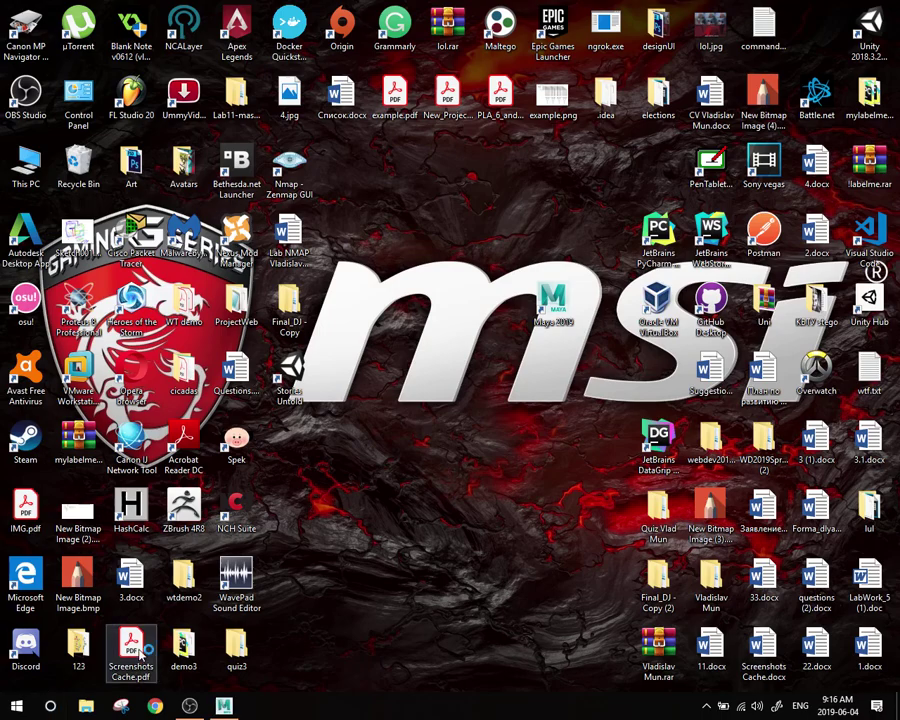
pyautogui.moveTo(221, 707)
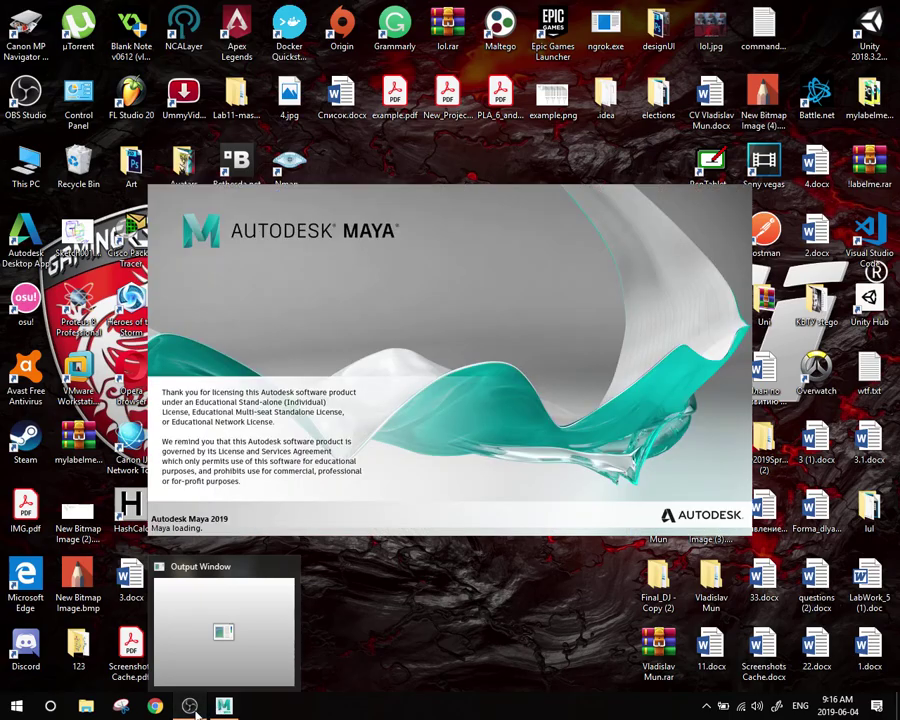
pyautogui.click(190, 709)
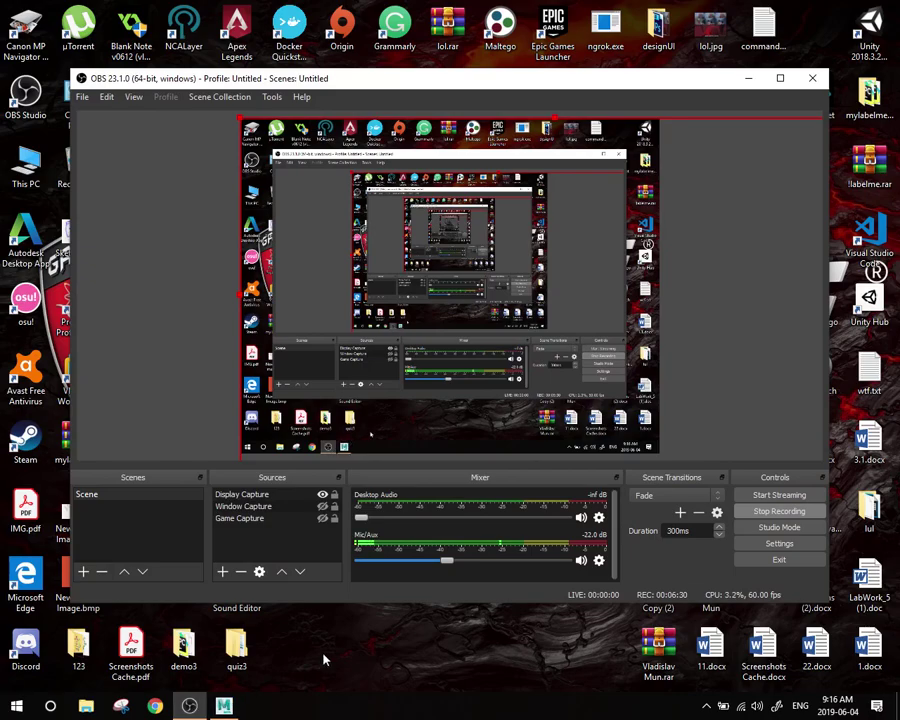
# Minimize OBS Studio to reveal the newly loaded Maya workspace.
pyautogui.click(747, 78)
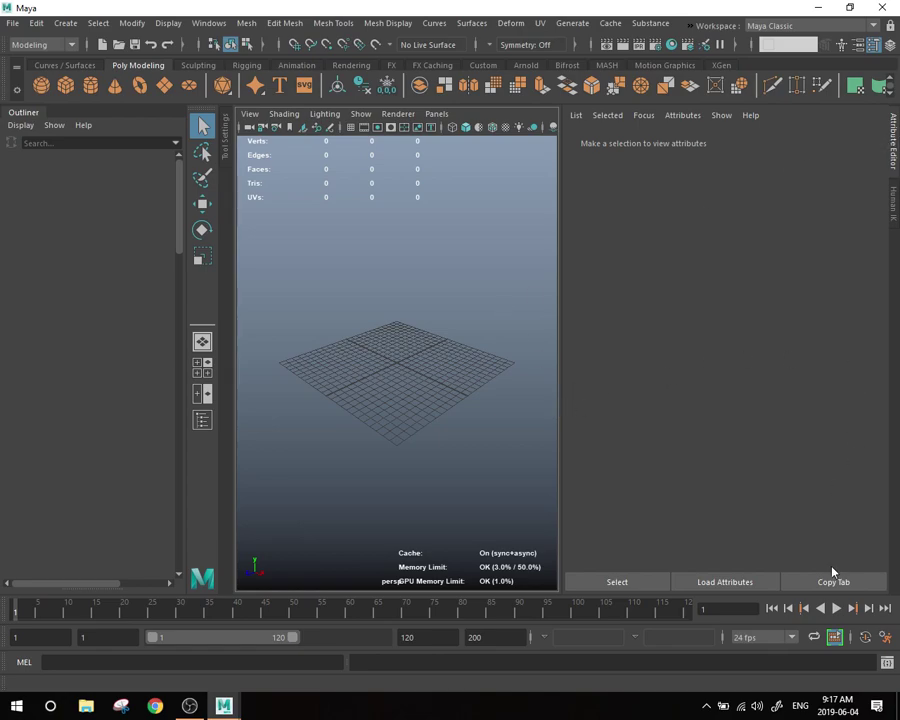
pyautogui.click(706, 706)
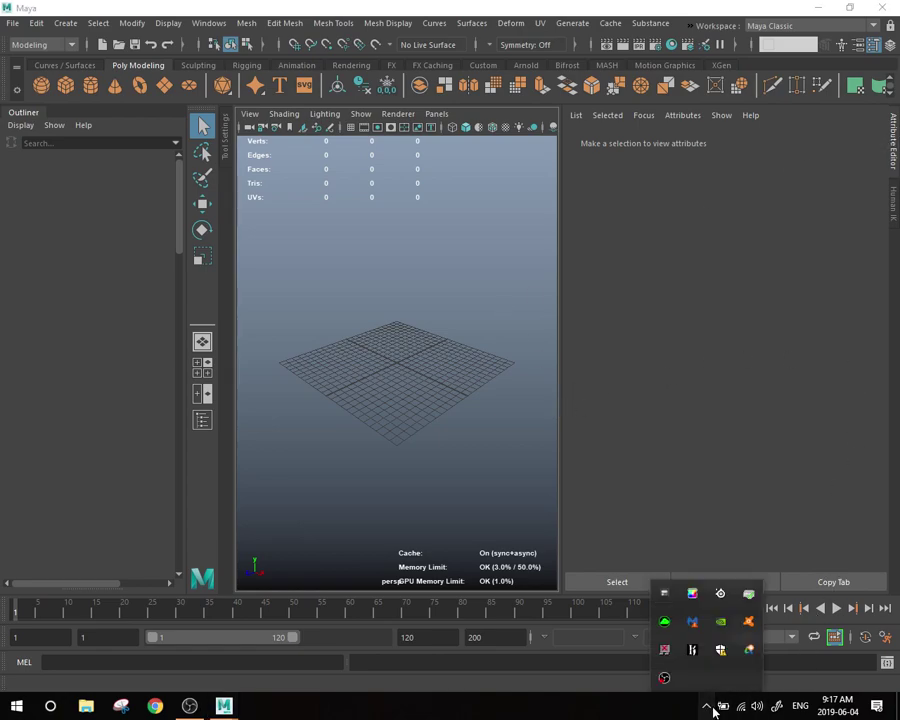
pyautogui.click(603, 585)
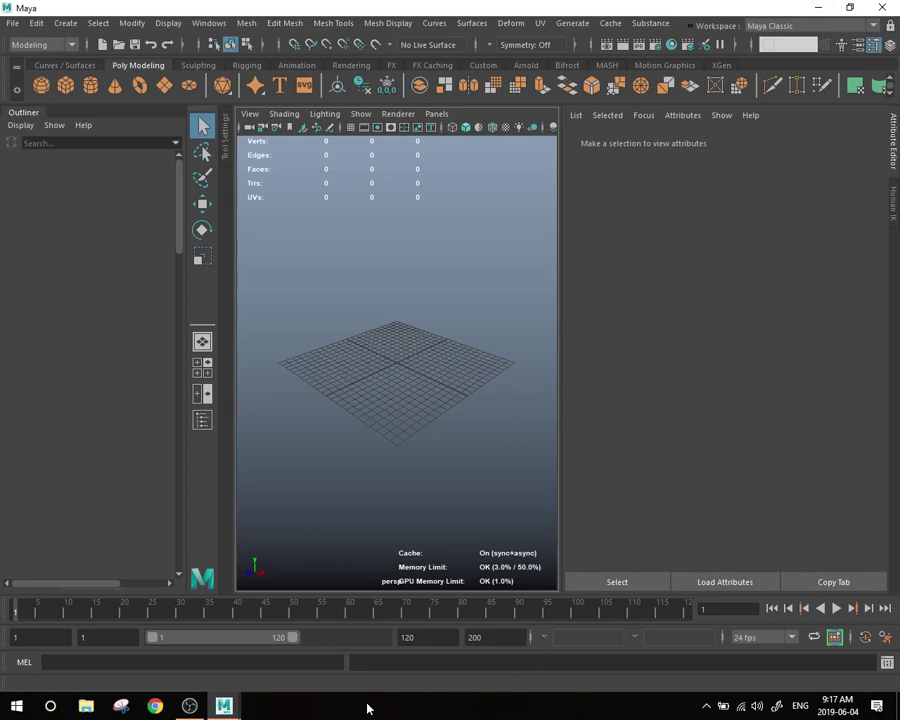
pyautogui.moveTo(239, 707)
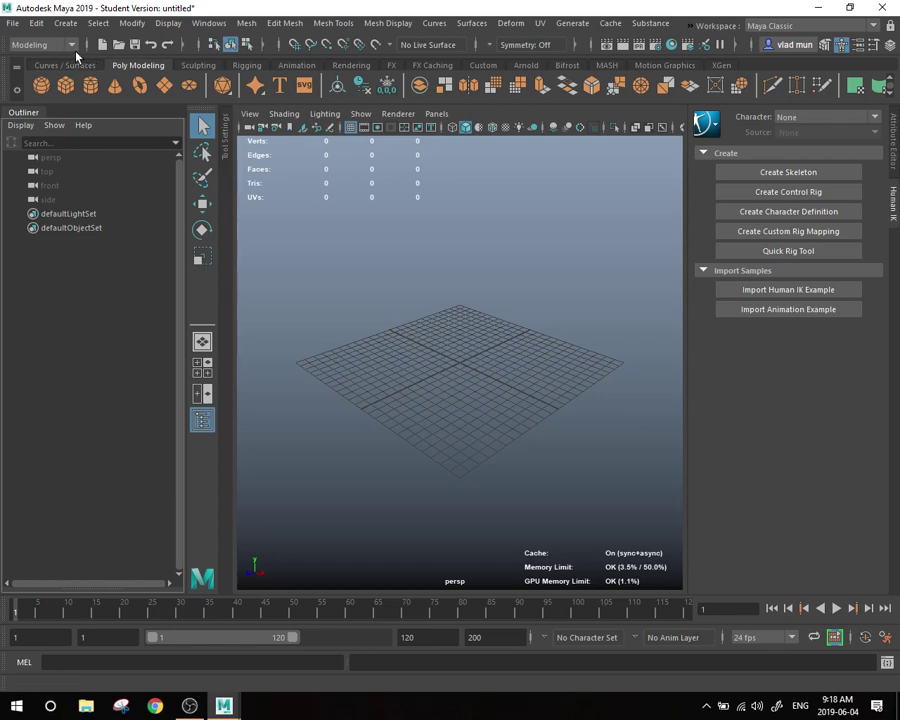
# Start a new project in File > Project Window and name it Practice.
pyautogui.click(18, 23)
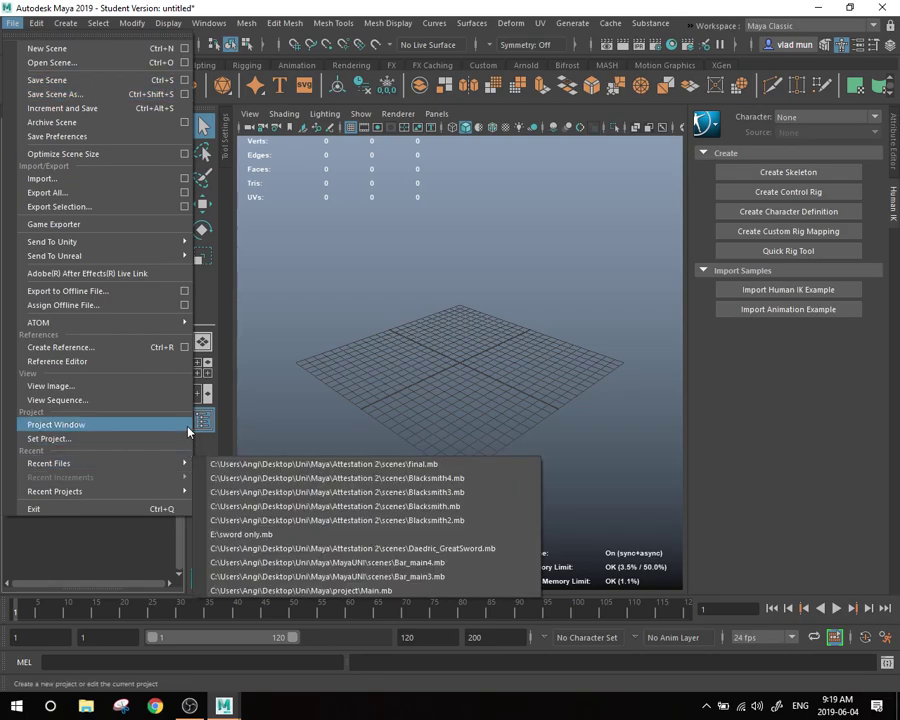
pyautogui.click(178, 430)
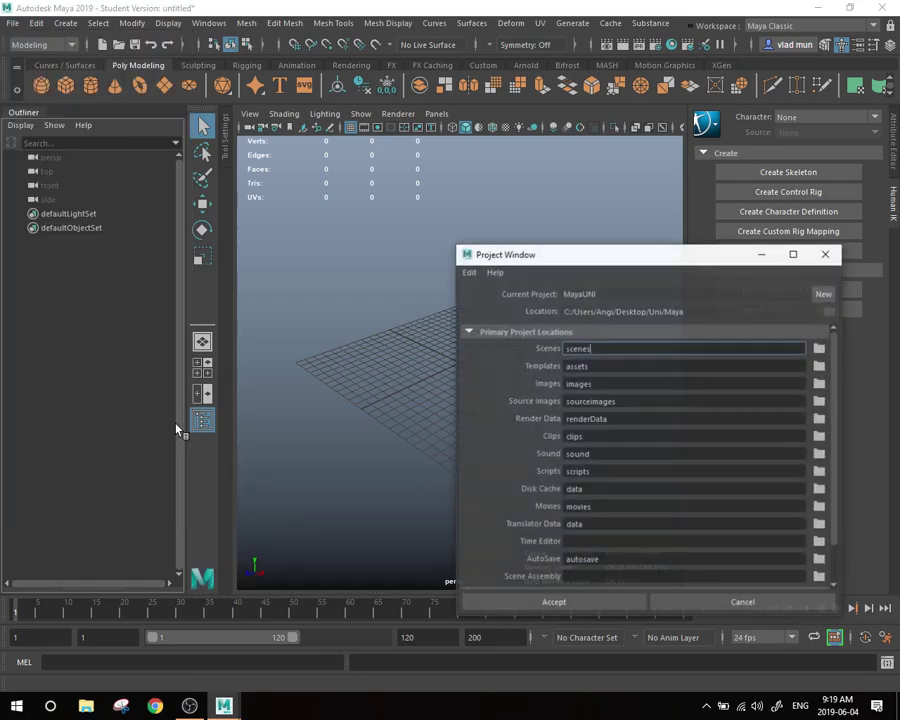
pyautogui.click(824, 293)
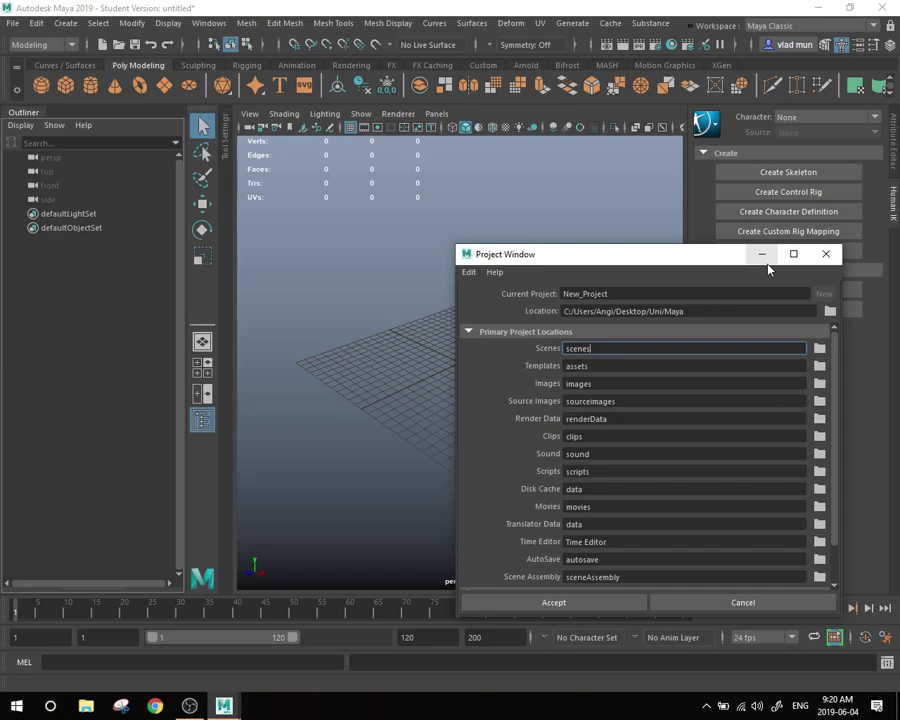
pyautogui.hotkey('shift', 'Tab')
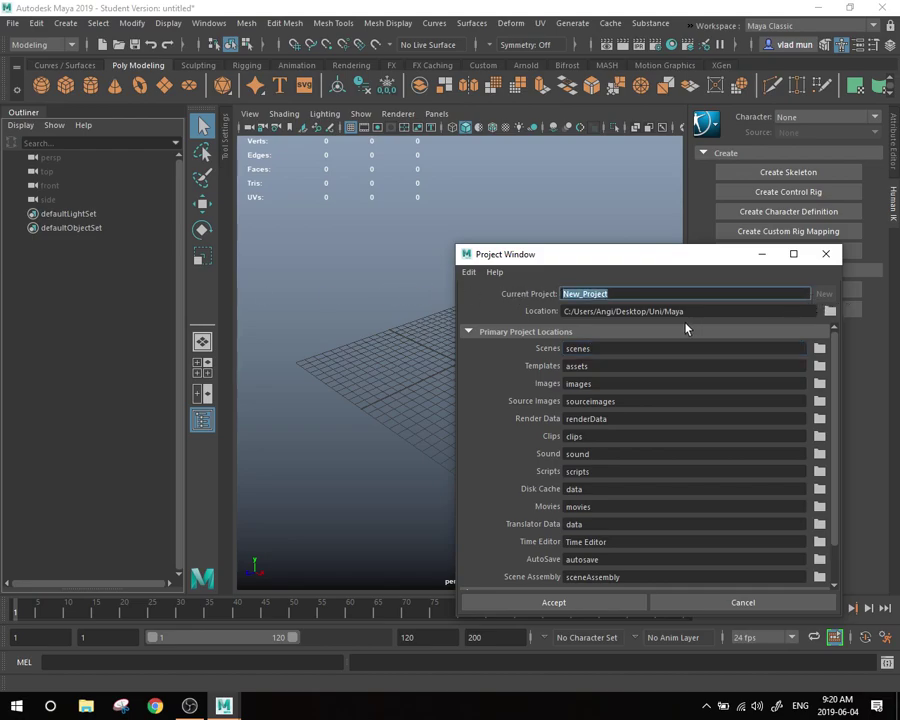
pyautogui.write('Practice')
pyautogui.press('Tab')
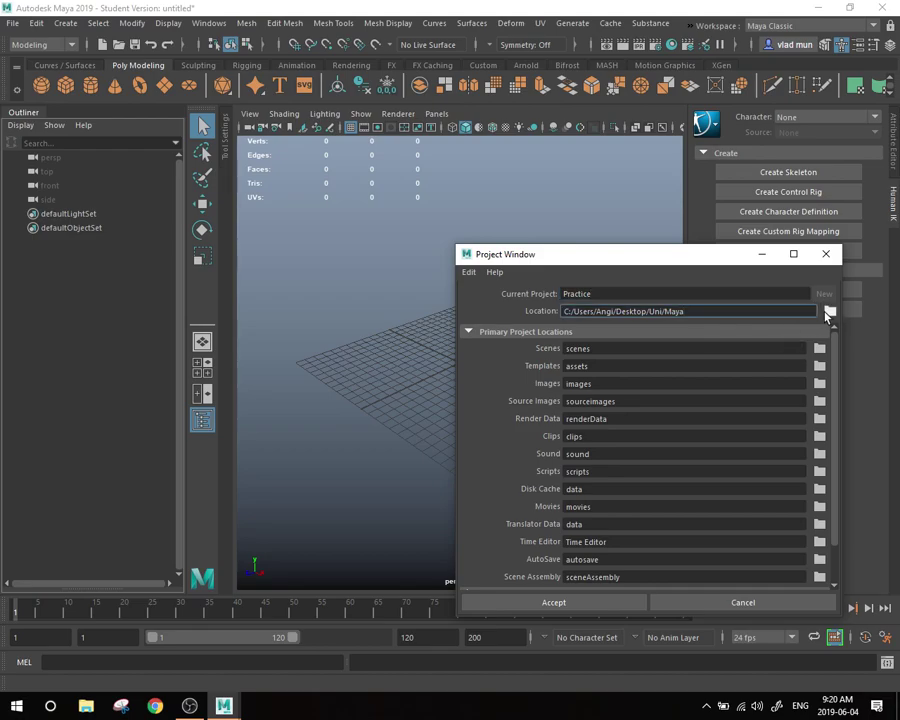
# Make a Practice folder on the Desktop in the location browser, then cancel the picker.
pyautogui.click(828, 313)
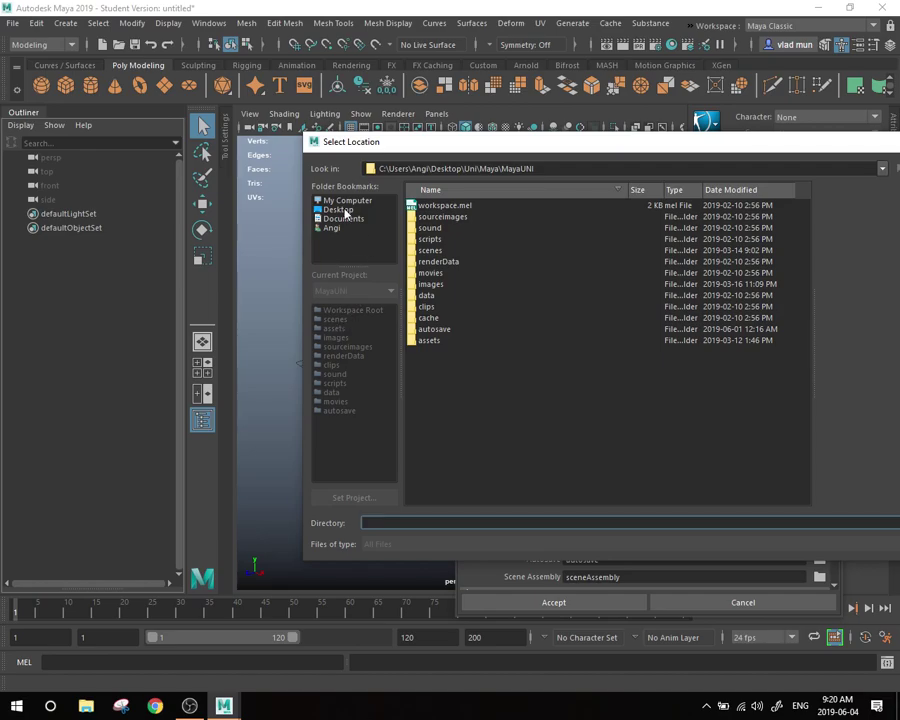
pyautogui.click(343, 210)
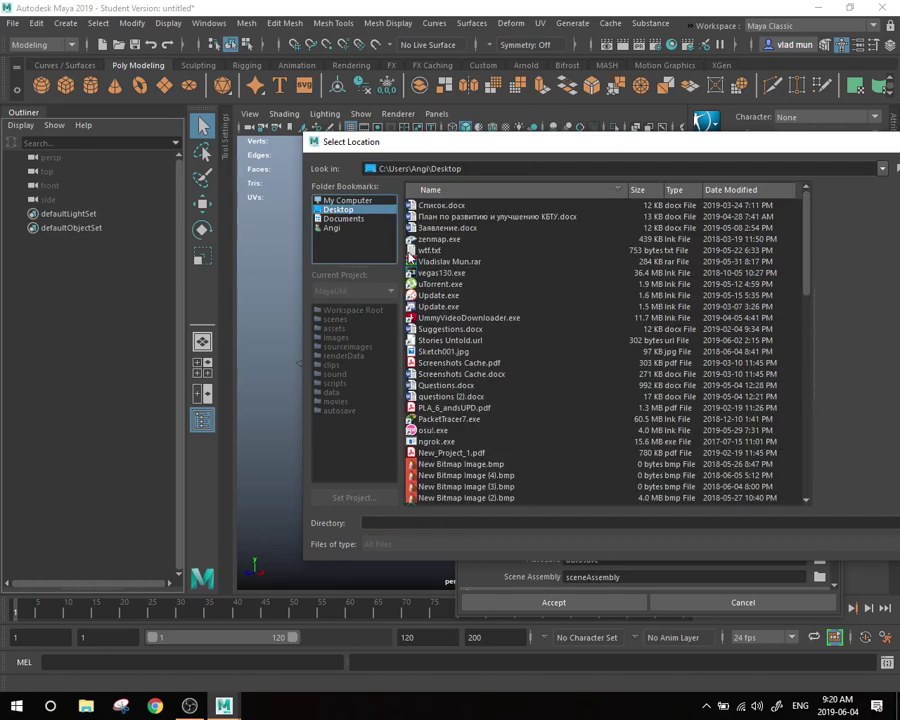
pyautogui.scroll(-15, 570, 360)
pyautogui.moveTo(815, 142); pyautogui.dragTo(613, 87)
pyautogui.scroll(-4, 438, 402)
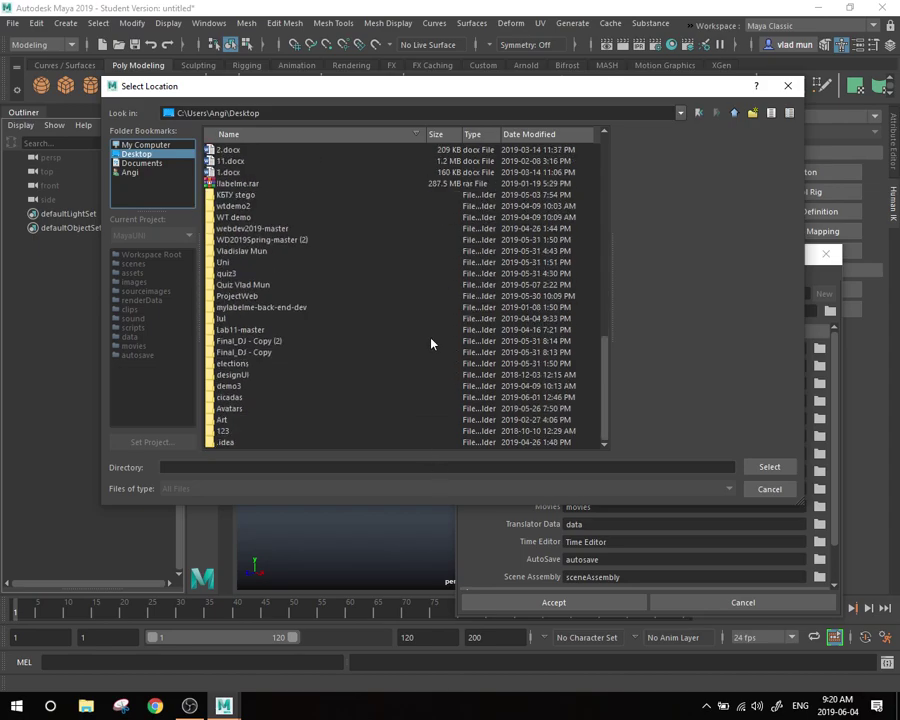
pyautogui.click(753, 112)
pyautogui.write('Practice')
pyautogui.press('Return')
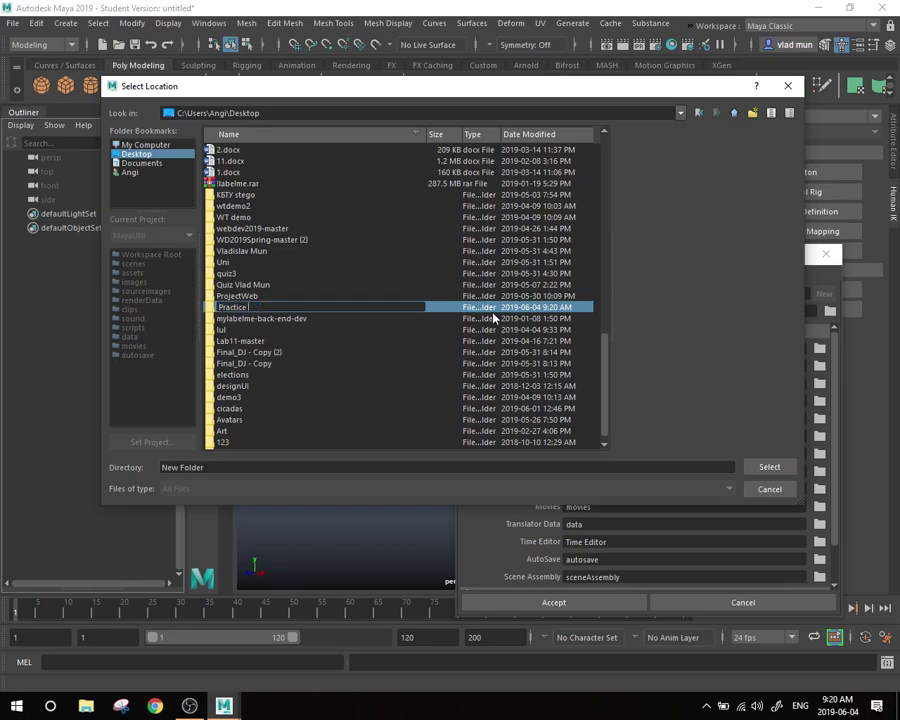
pyautogui.press('e')
pyautogui.doubleClick(246, 307)
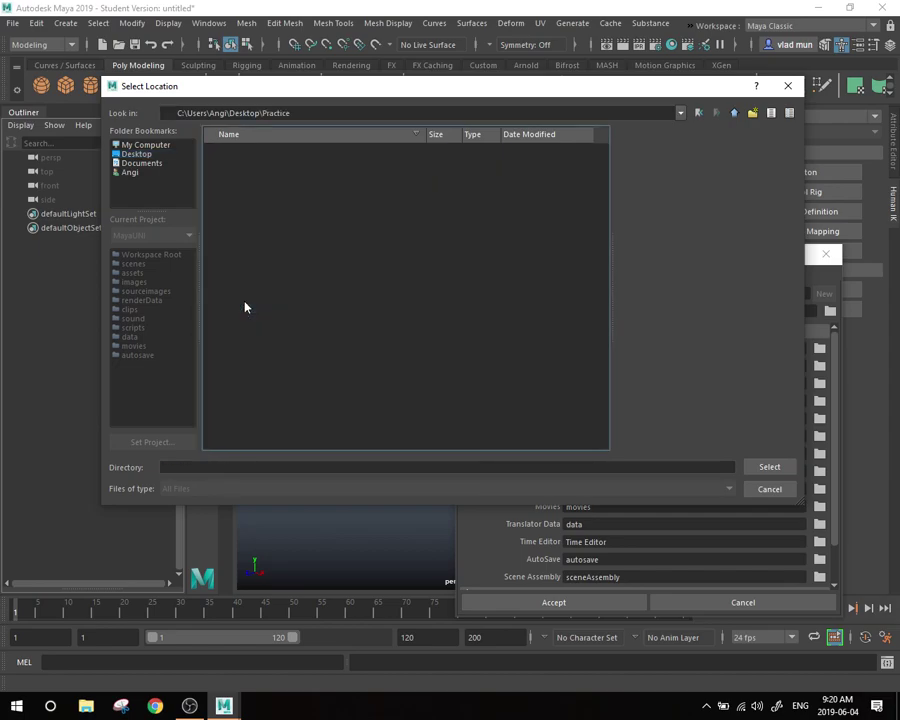
pyautogui.click(771, 467)
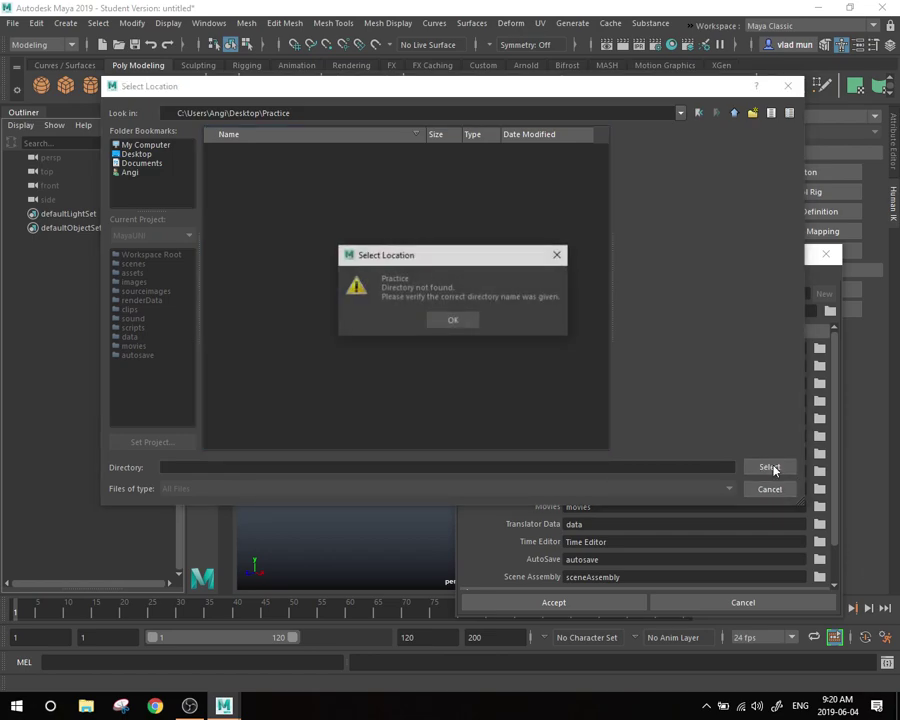
pyautogui.click(464, 323)
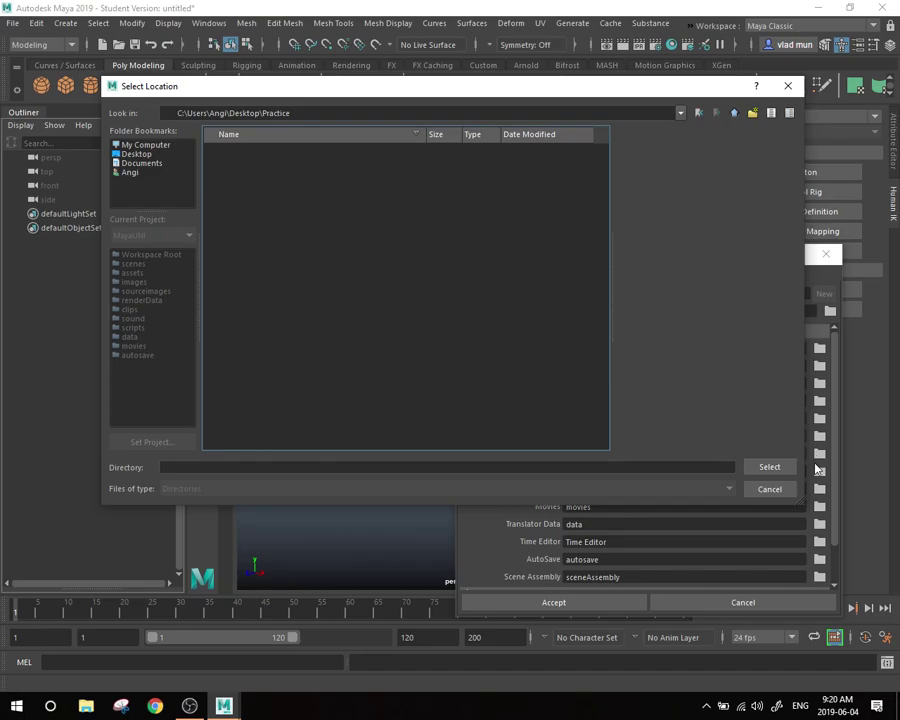
pyautogui.click(767, 490)
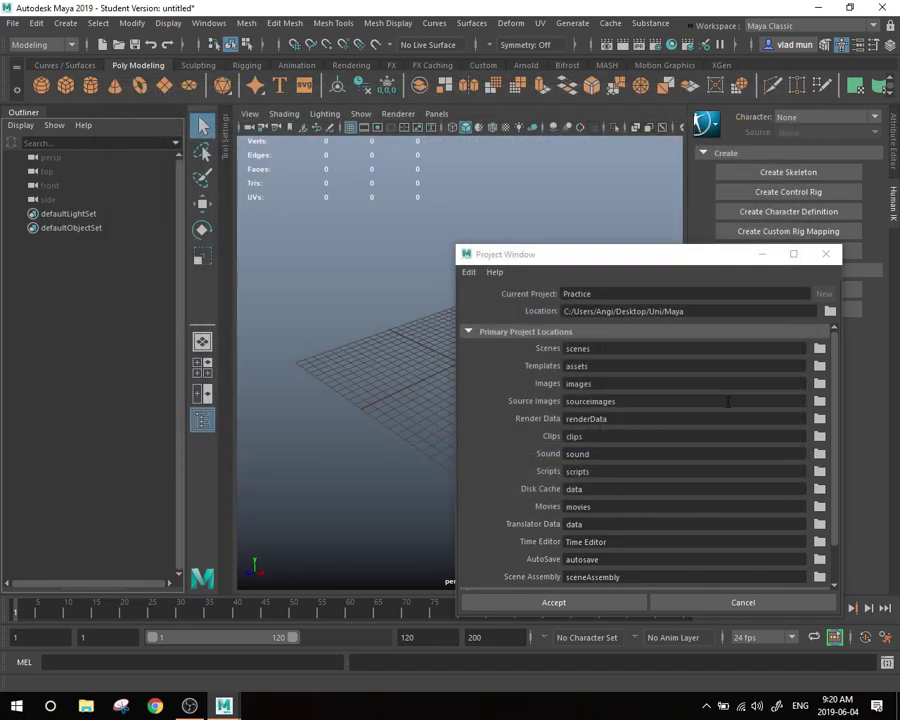
# Reopen the location picker and pick a Practice folder on the Desktop.
pyautogui.click(830, 311)
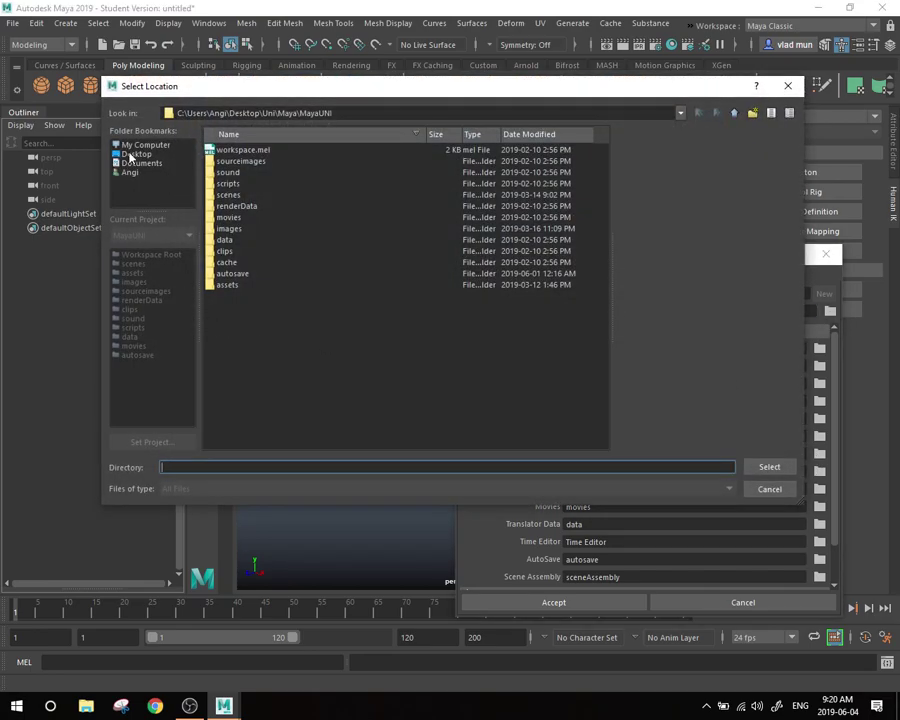
pyautogui.click(135, 154)
pyautogui.scroll(-15, 350, 351)
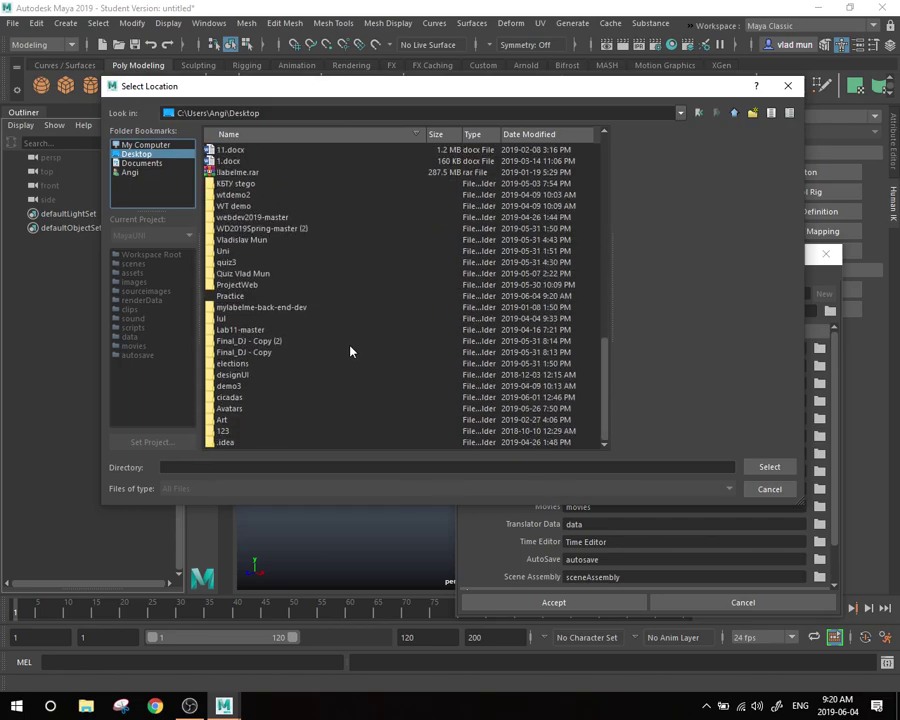
pyautogui.click(247, 297)
pyautogui.click(245, 308)
pyautogui.click(251, 331)
pyautogui.click(230, 296)
# Create a new folder named Practice directly on the Windows desktop.
pyautogui.hotkey('alt', 'Tab')
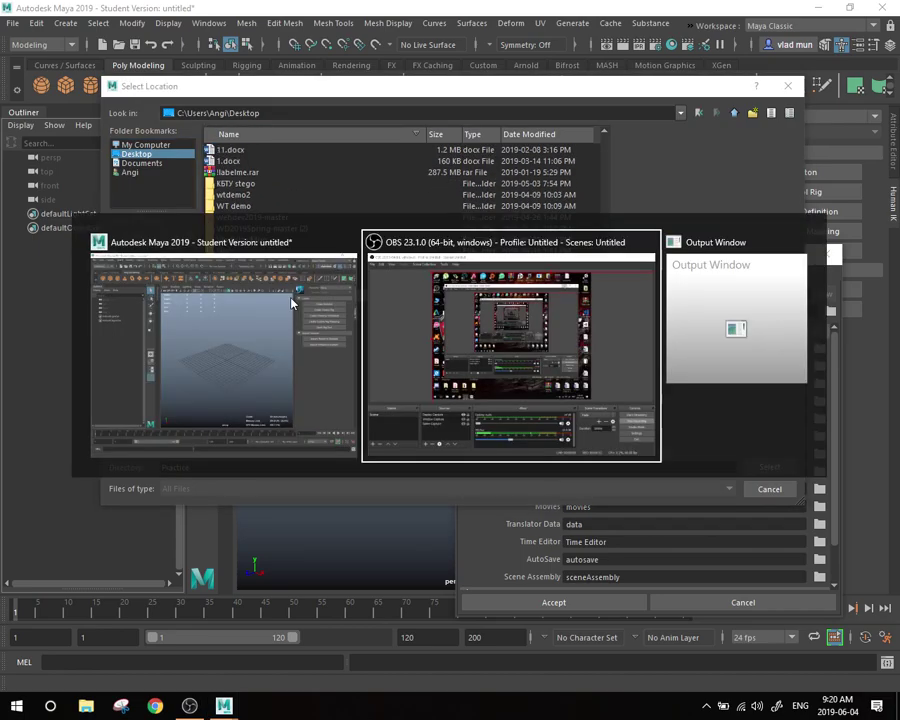
pyautogui.hotkey('alt', 'Tab')
pyautogui.hotkey('alt', 'Tab')
pyautogui.rightClick(412, 706)
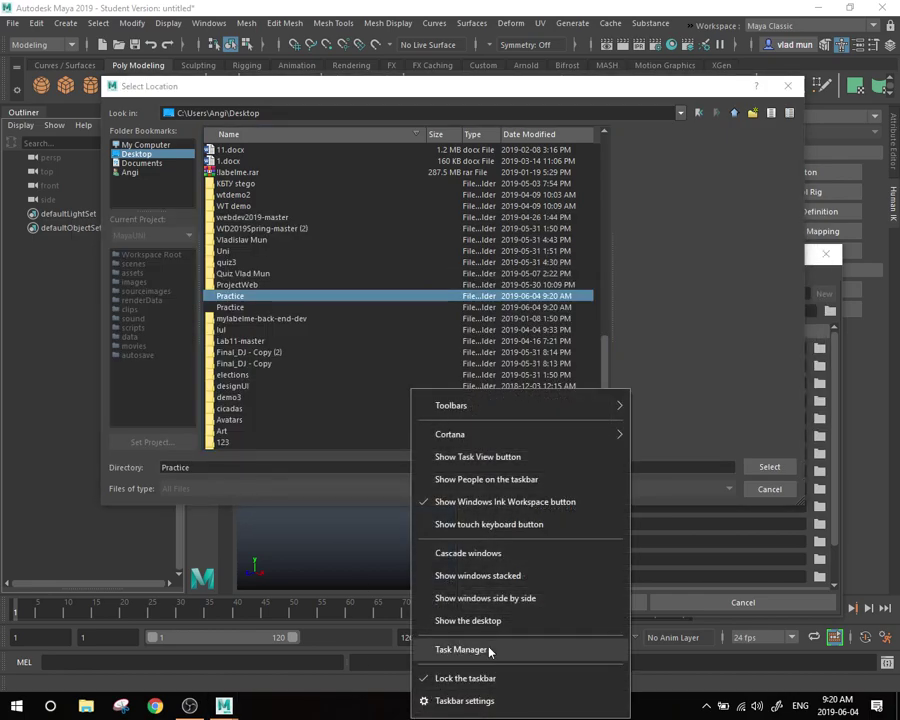
pyautogui.click(518, 621)
pyautogui.rightClick(285, 183)
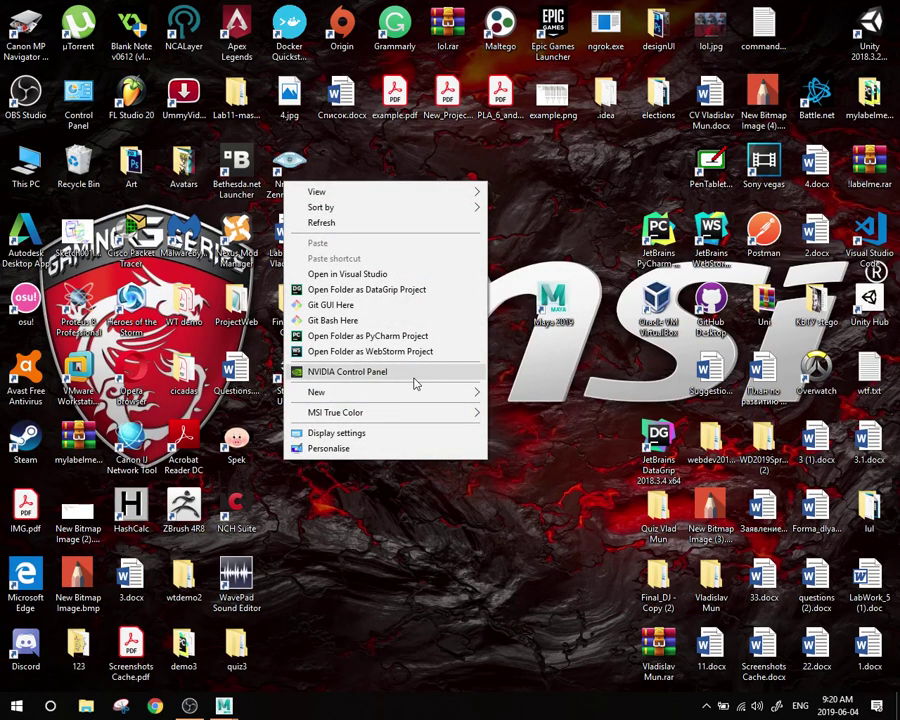
pyautogui.moveTo(438, 398)
pyautogui.click(519, 393)
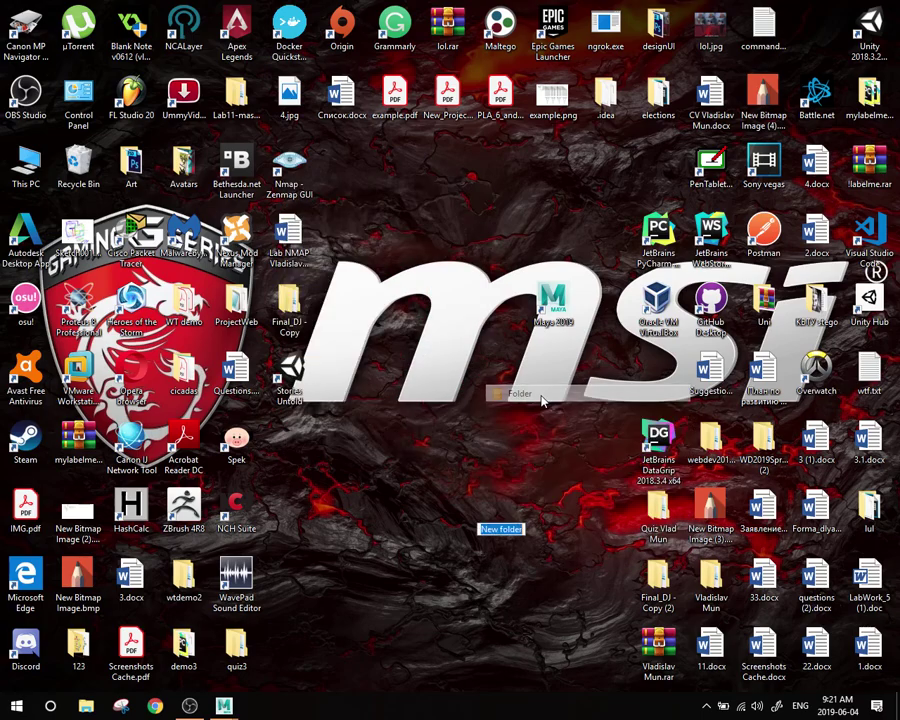
pyautogui.write('Practice')
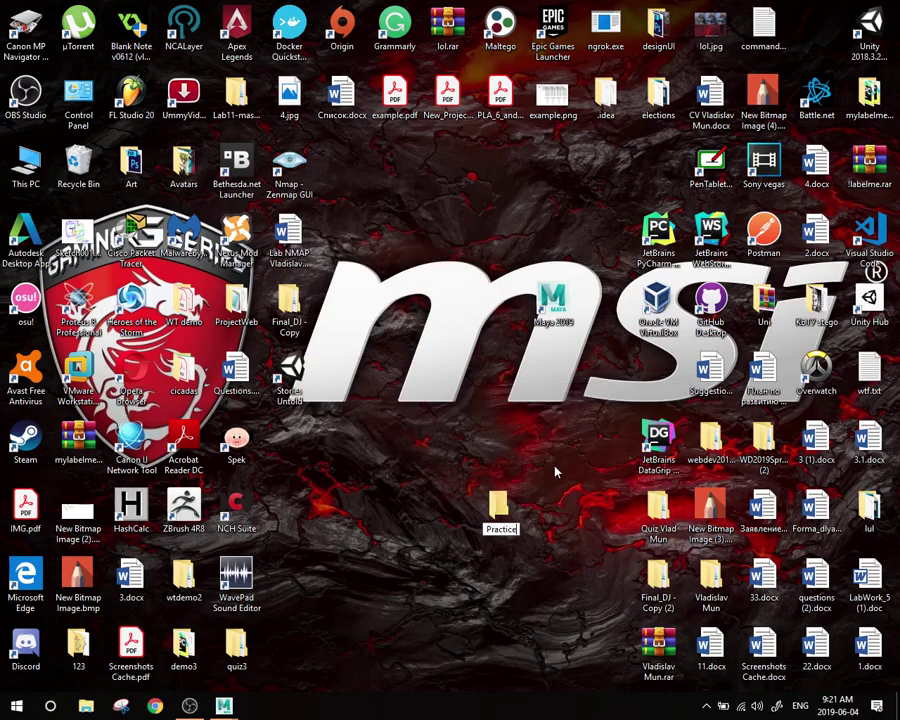
pyautogui.press('Return')
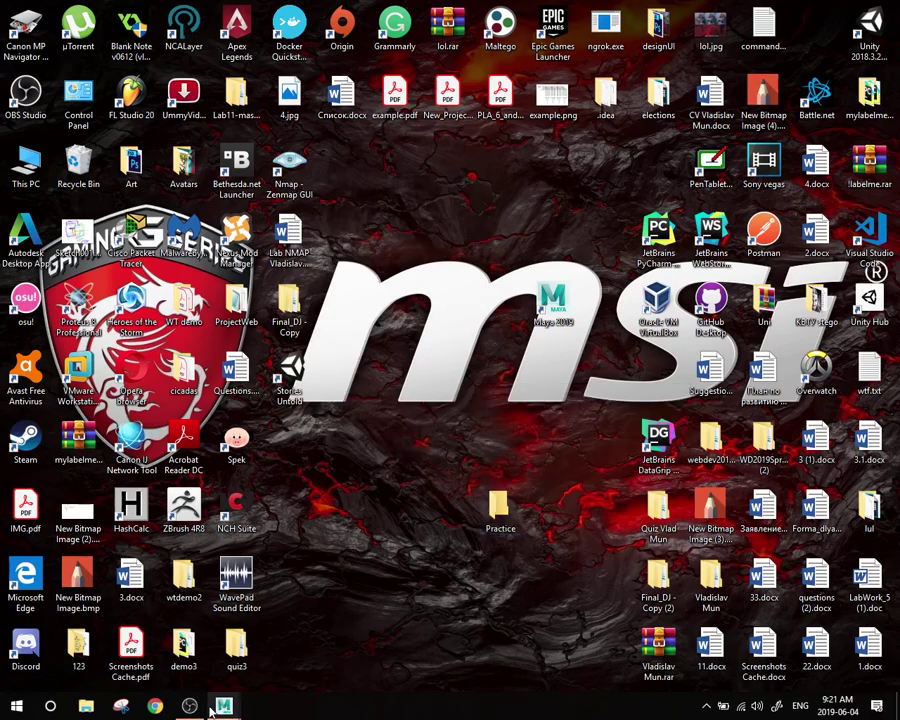
# Choose the new Desktop Practice folder as the project location in Maya's picker.
pyautogui.moveTo(225, 705)
pyautogui.click(242, 640)
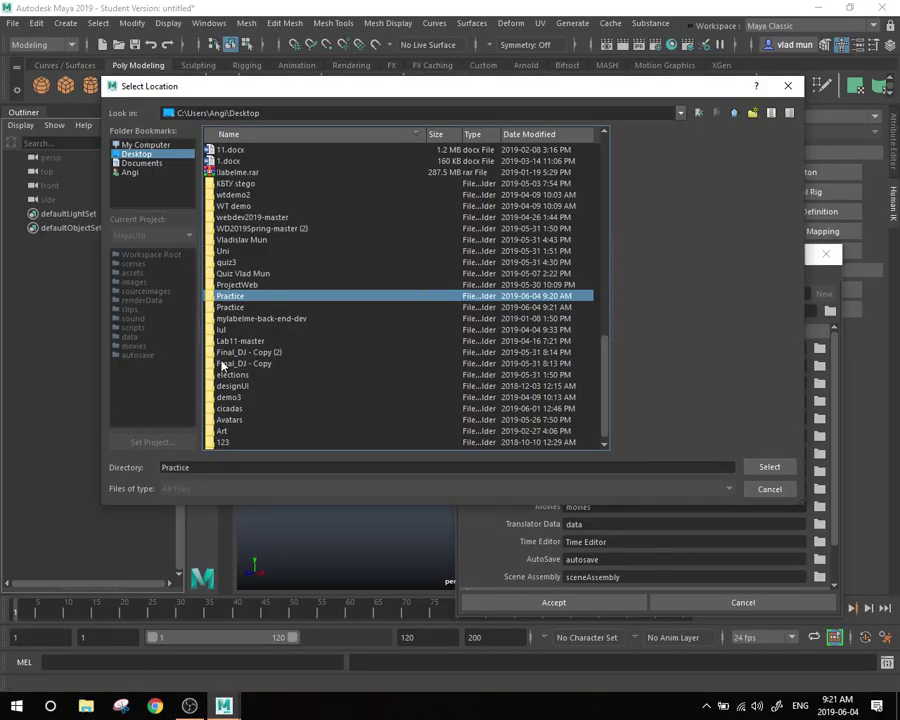
pyautogui.click(323, 308)
pyautogui.click(768, 467)
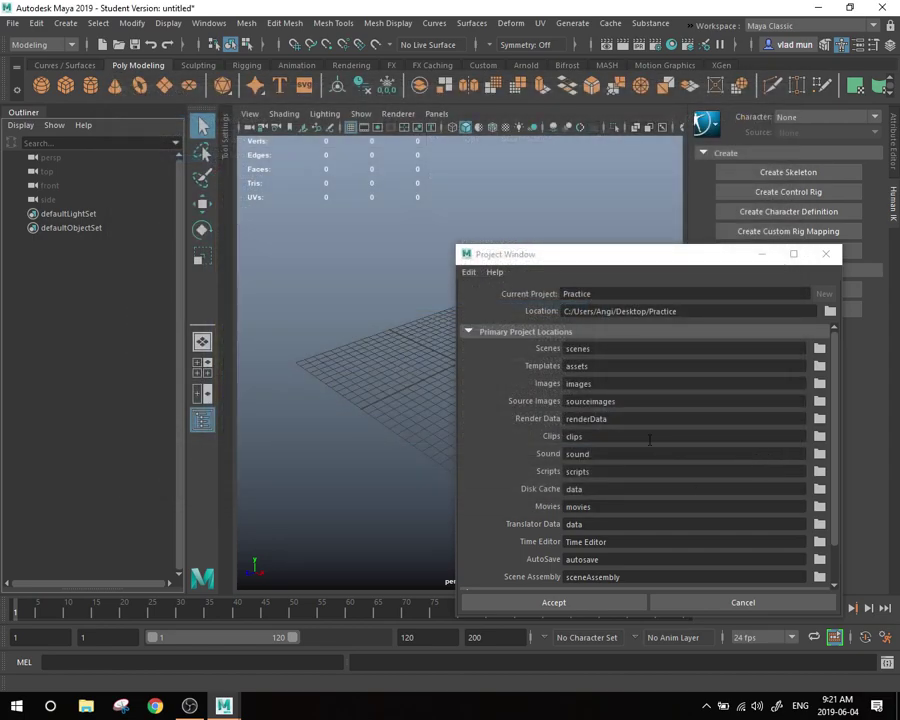
# Check the Desktop/Practice location path and accept to create the Practice project.
pyautogui.scroll(-1, 541, 331)
pyautogui.scroll(1, 541, 331)
pyautogui.click(560, 351)
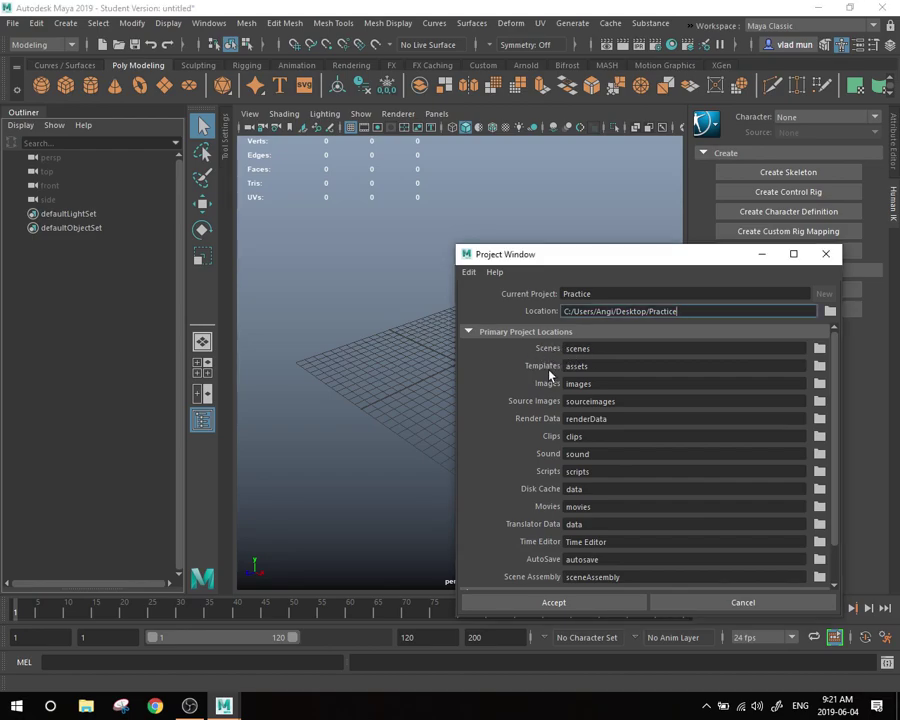
pyautogui.scroll(-1, 640, 460)
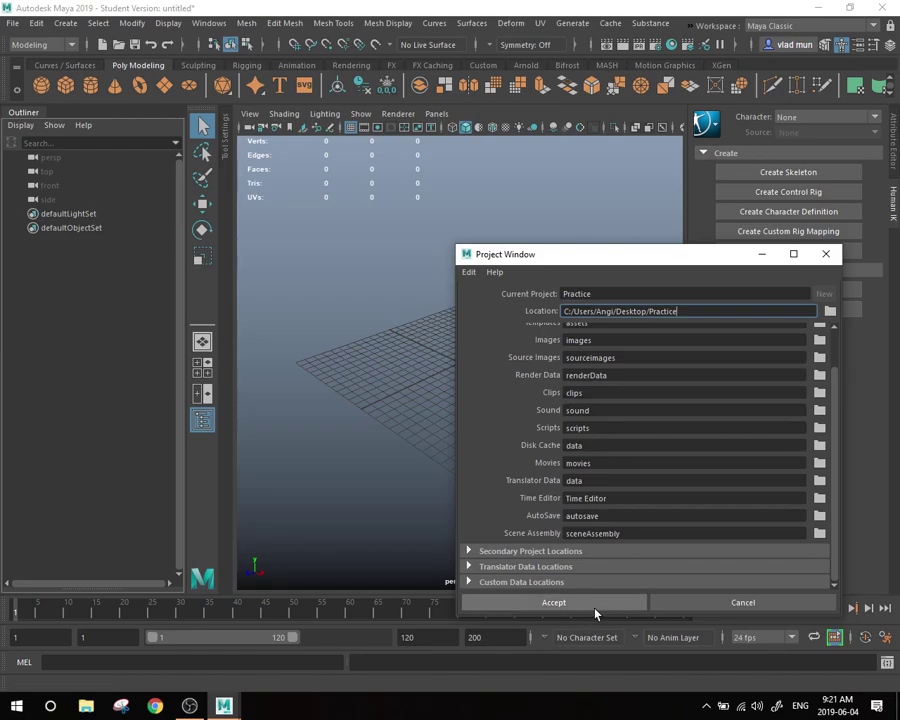
pyautogui.click(592, 602)
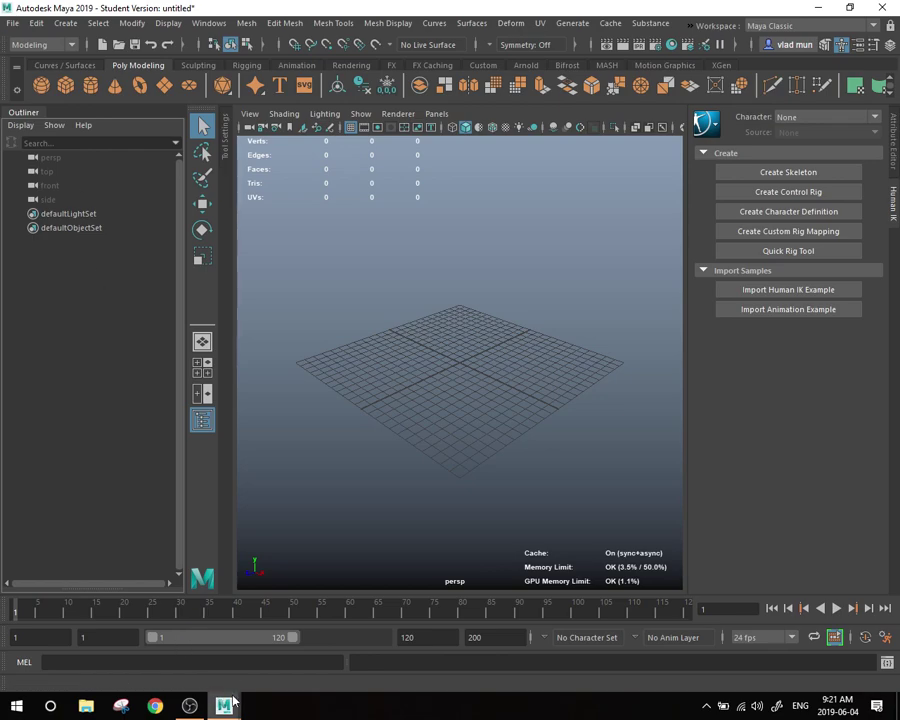
# Show the desktop and open the inner Practice project folder in a maximized Explorer.
pyautogui.rightClick(540, 706)
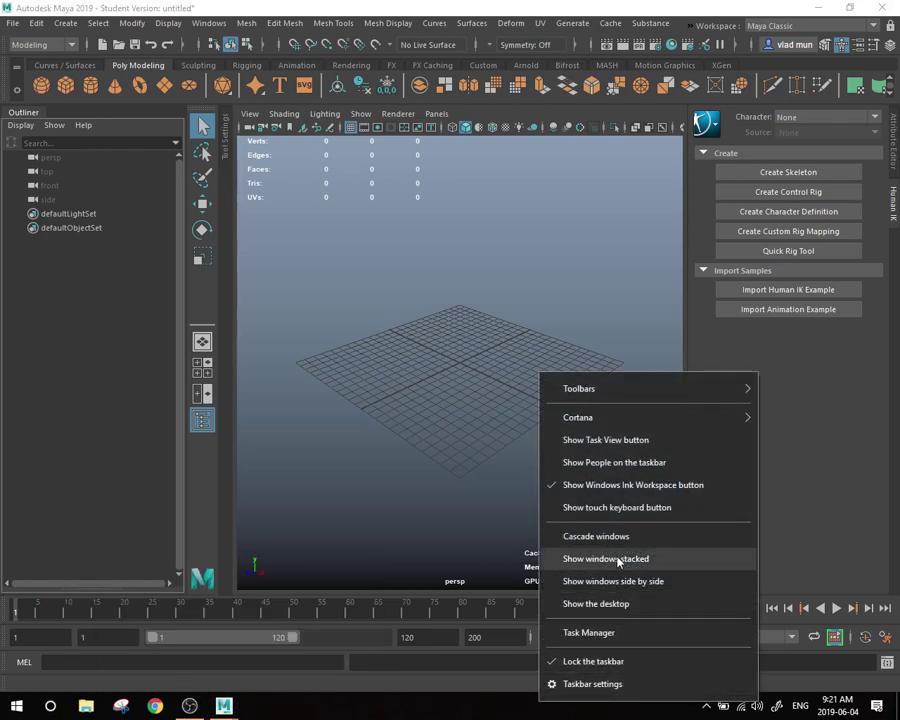
pyautogui.click(590, 598)
pyautogui.doubleClick(516, 524)
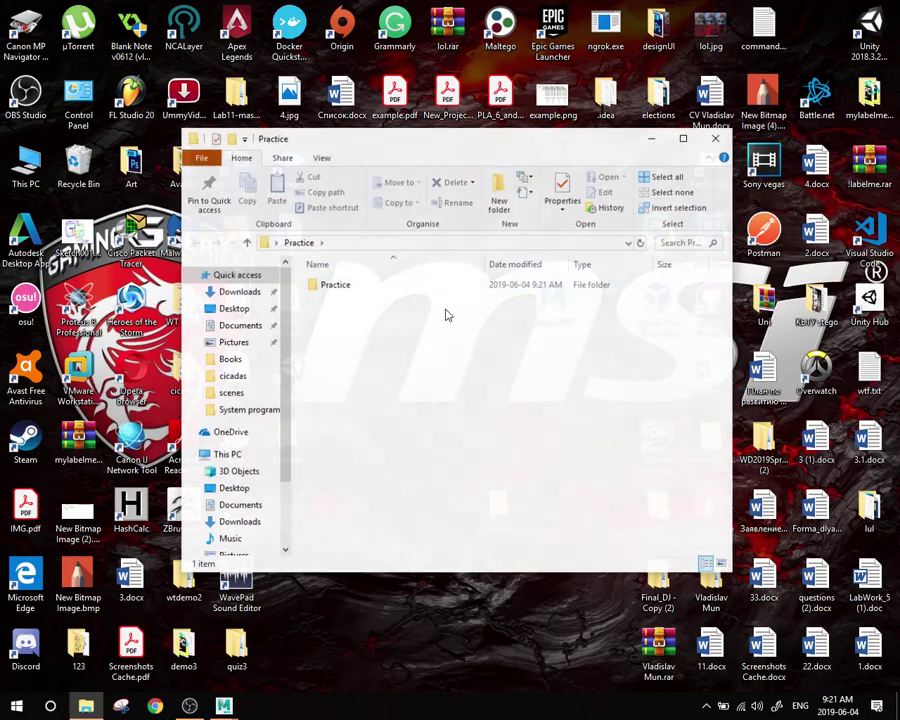
pyautogui.doubleClick(430, 286)
pyautogui.click(684, 138)
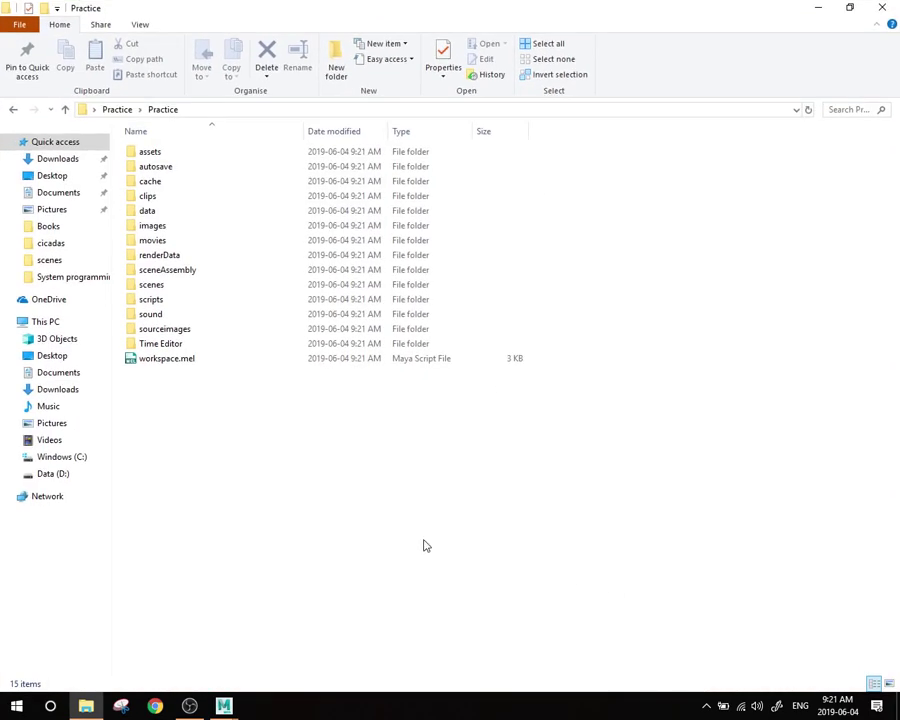
# Look inside the autosave folder, then go back and select the scenes and images folders.
pyautogui.doubleClick(218, 167)
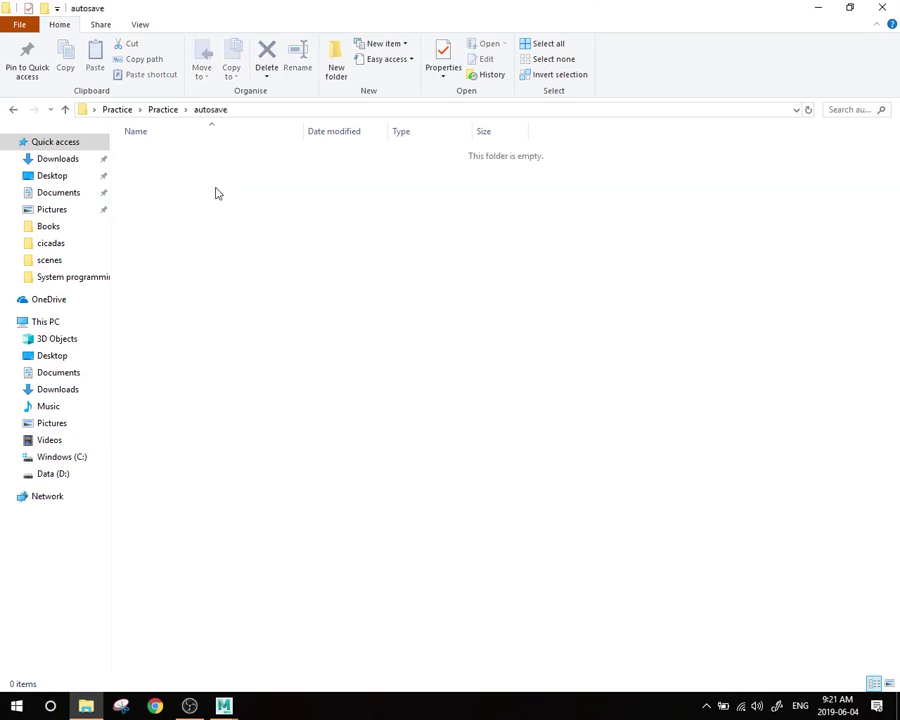
pyautogui.click(14, 110)
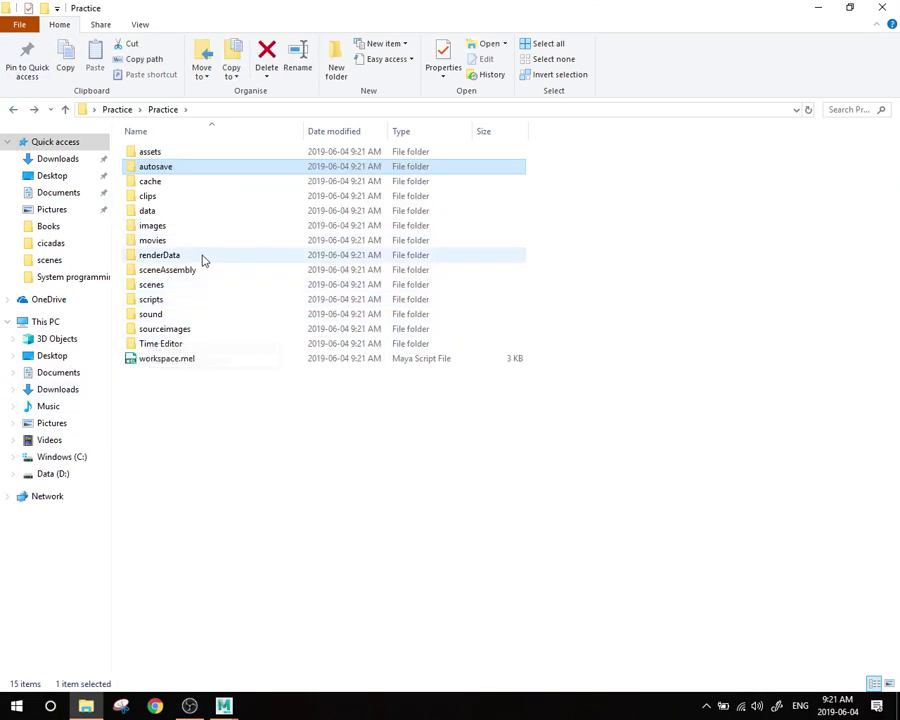
pyautogui.click(192, 288)
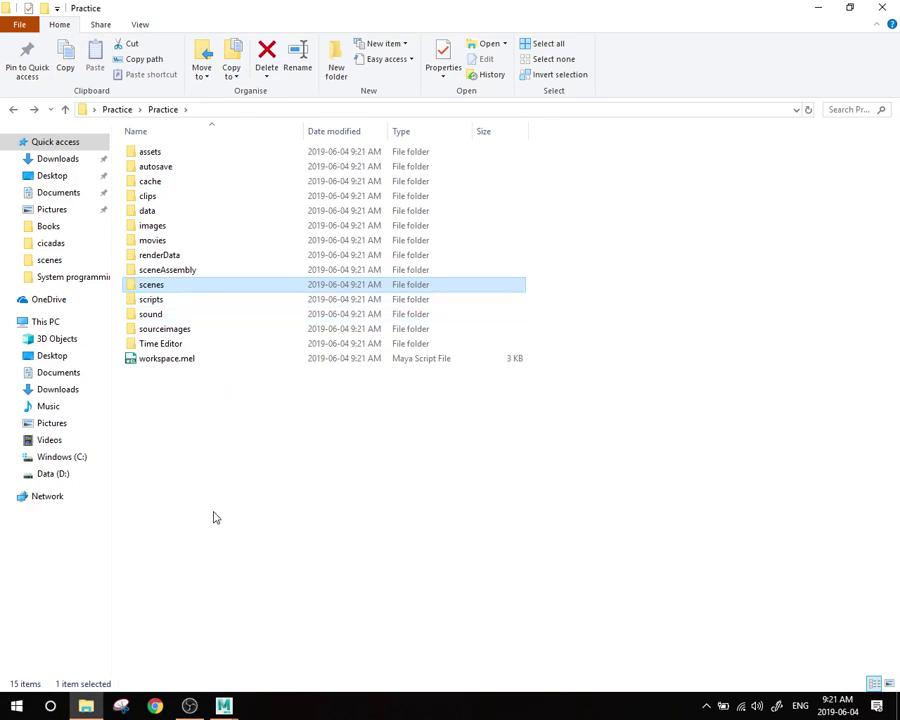
pyautogui.click(249, 496)
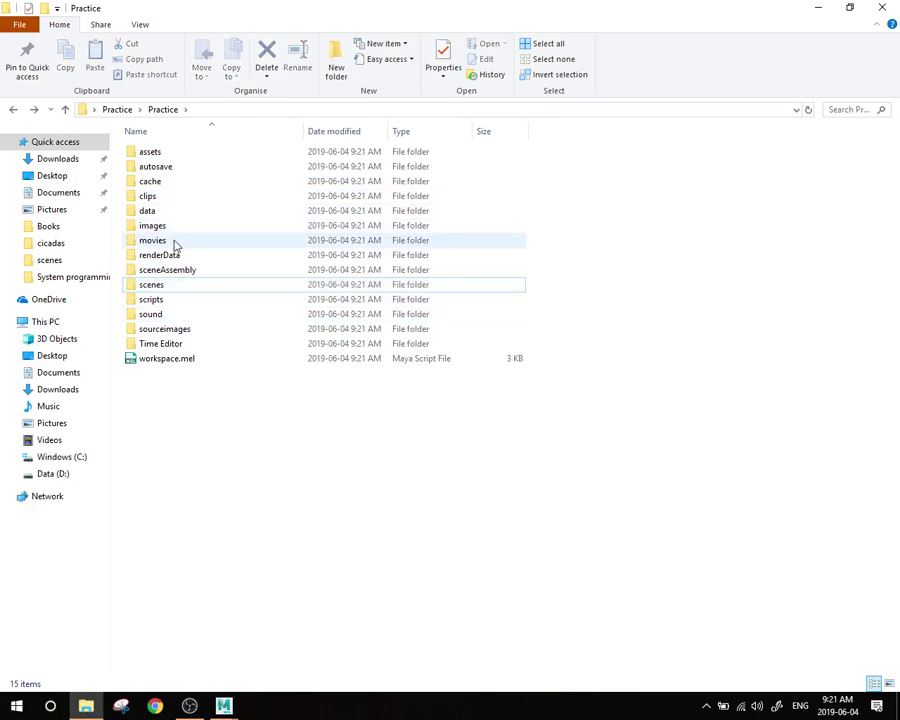
pyautogui.click(193, 227)
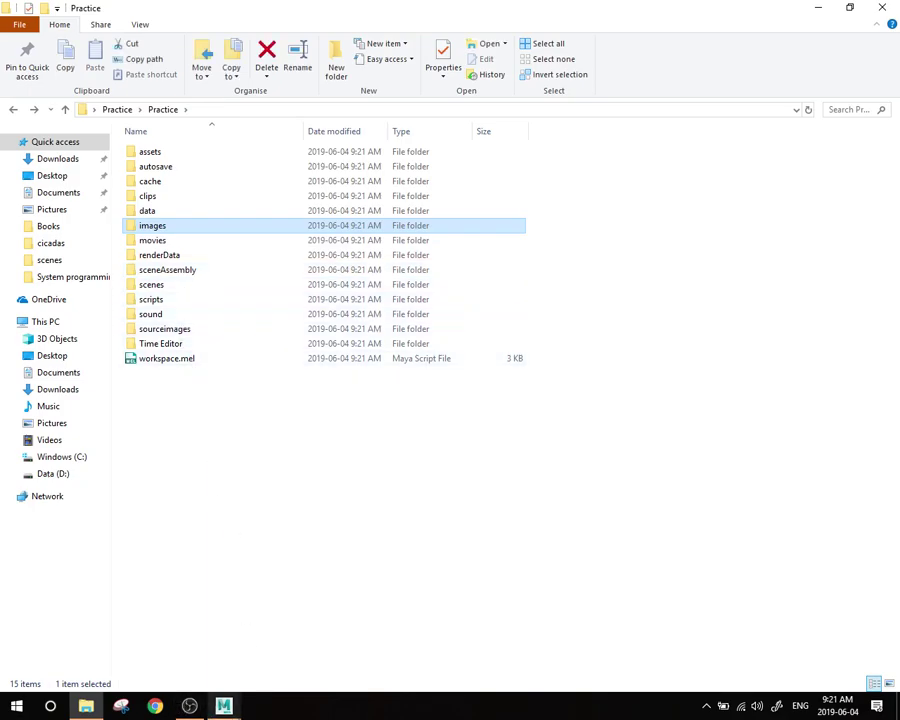
# Bring Maya back to the front and browse the File menu.
pyautogui.moveTo(230, 706)
pyautogui.click(300, 612)
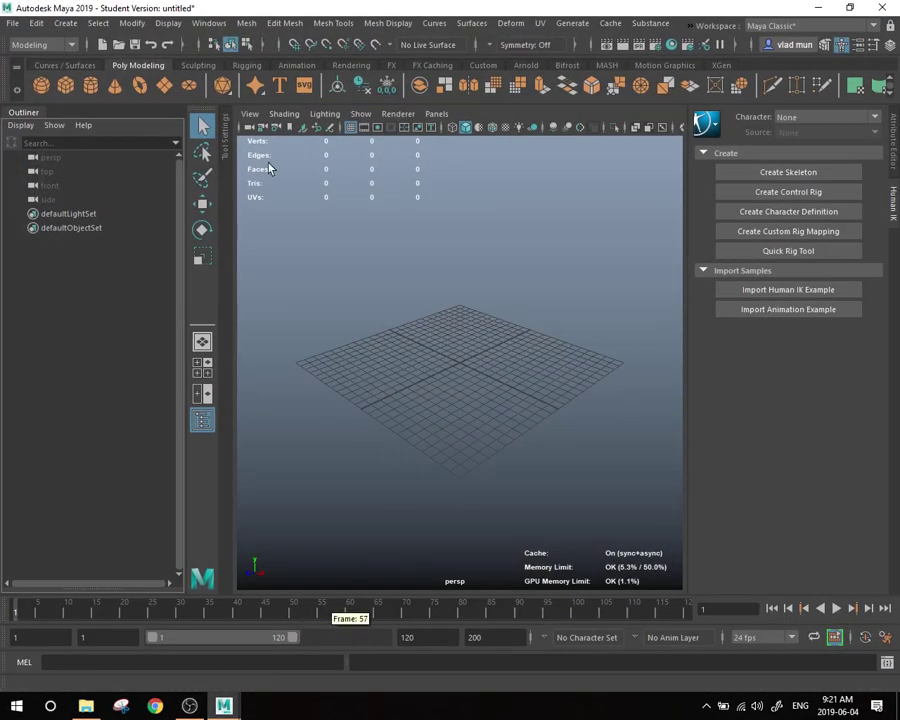
pyautogui.click(16, 26)
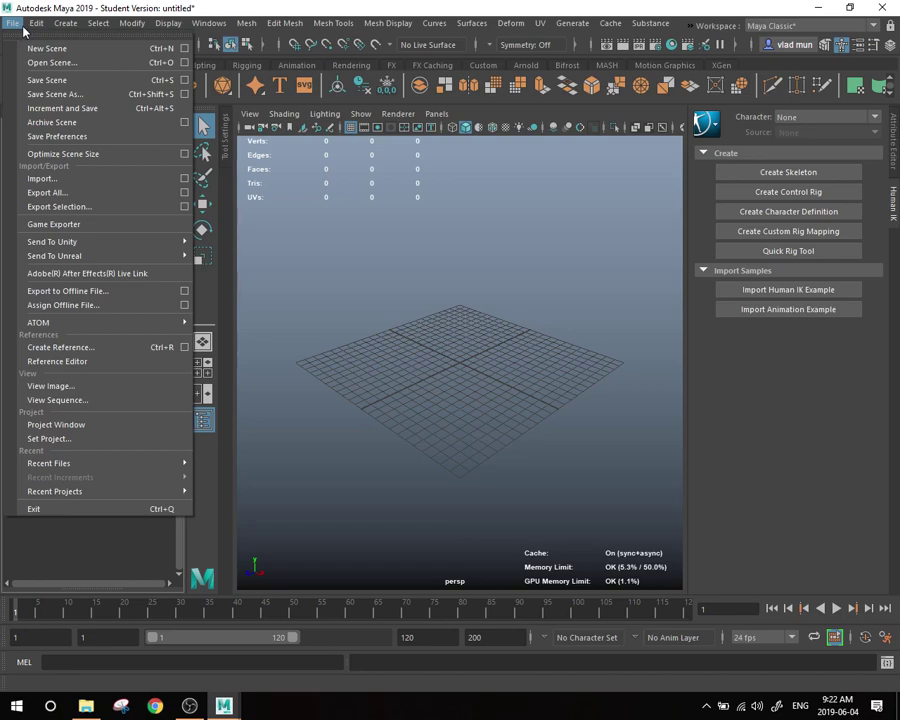
pyautogui.click(18, 23)
# Open the Preferences window from Windows > Settings/Preferences.
pyautogui.click(208, 23)
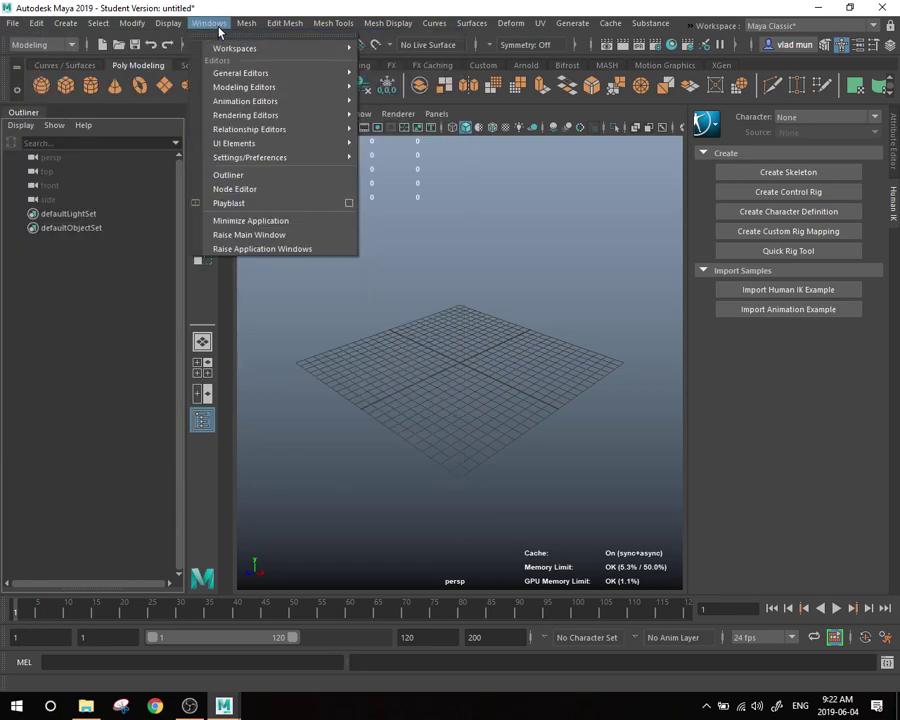
pyautogui.click(168, 23)
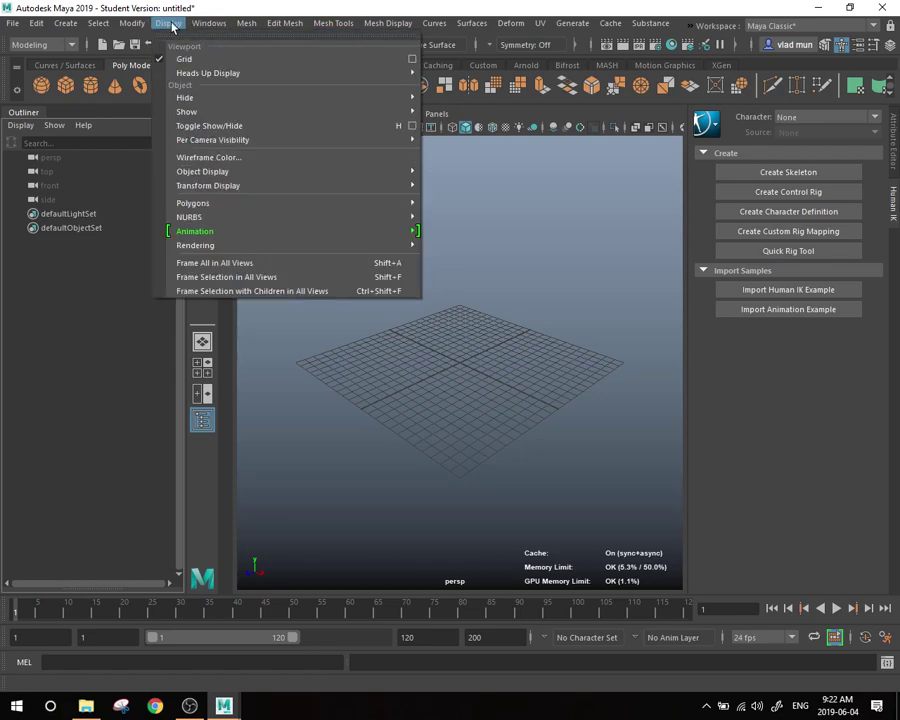
pyautogui.moveTo(214, 25)
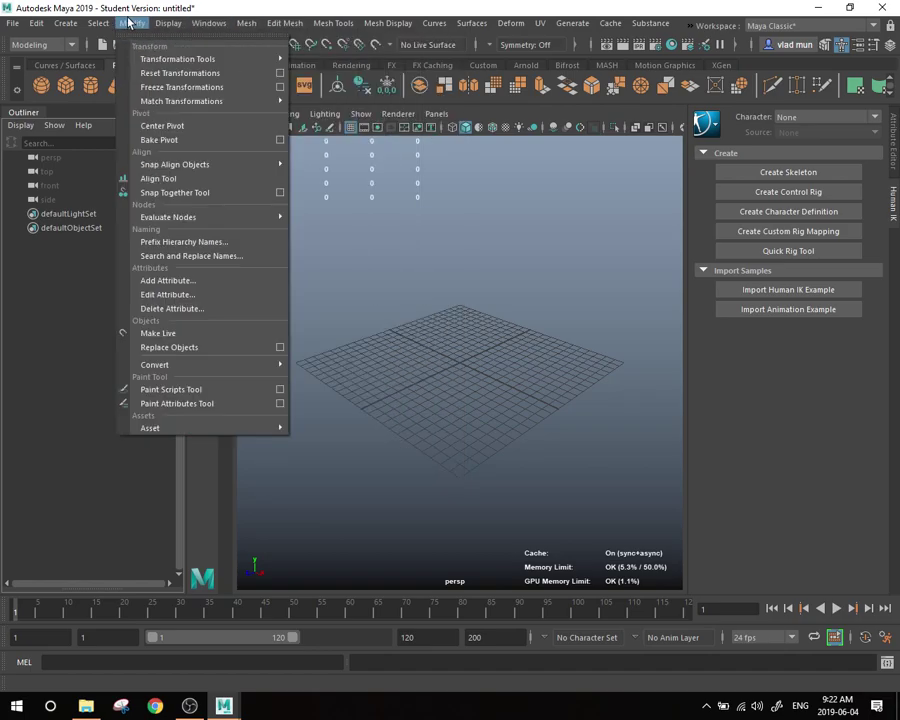
pyautogui.moveTo(98, 24)
pyautogui.moveTo(42, 28)
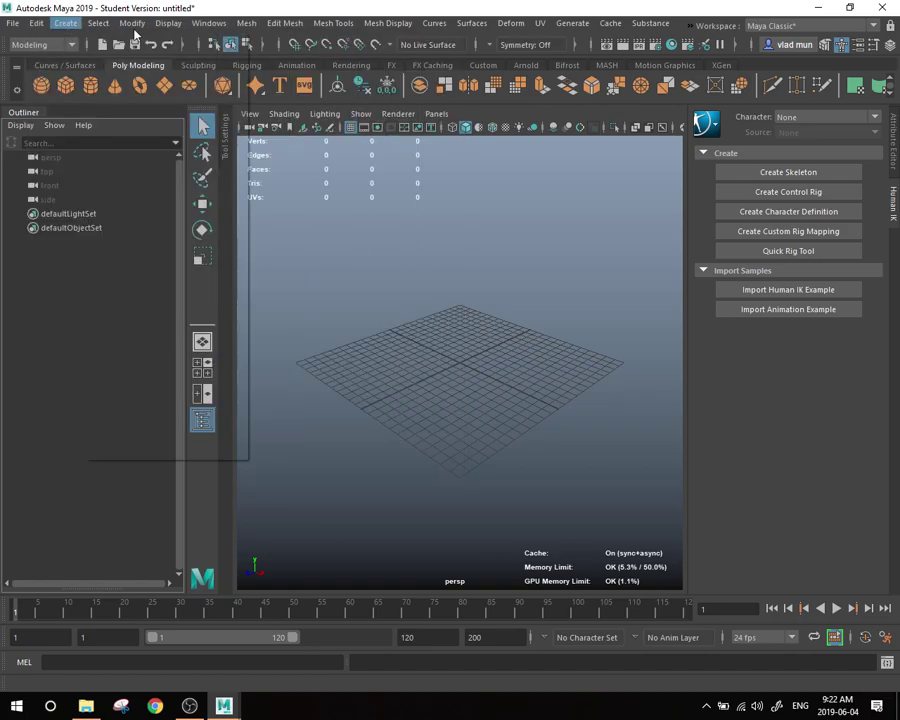
pyautogui.click(197, 26)
pyautogui.click(197, 26)
pyautogui.moveTo(242, 160)
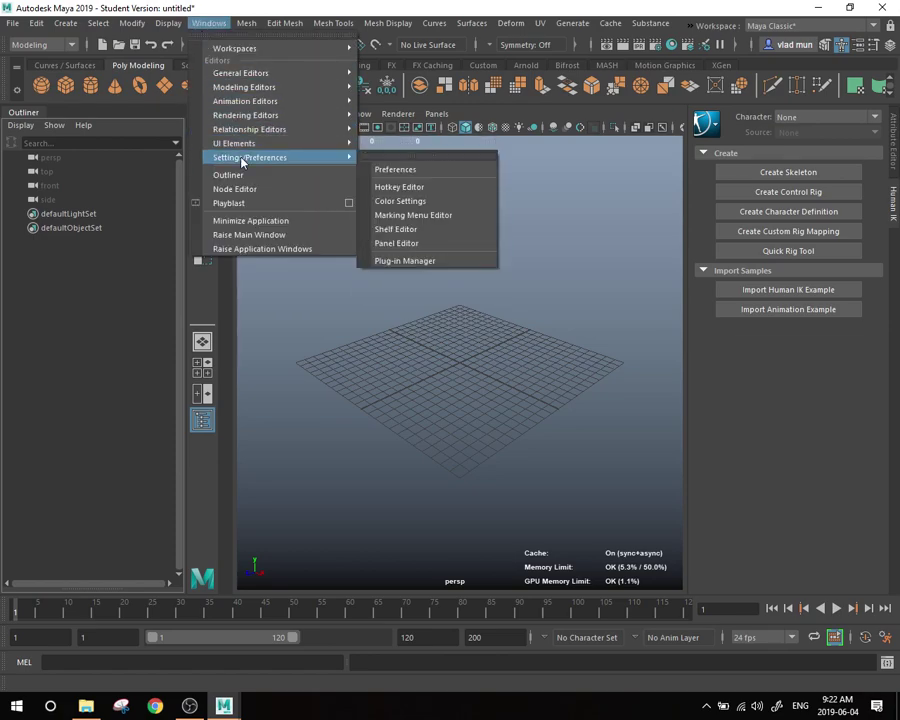
pyautogui.click(367, 172)
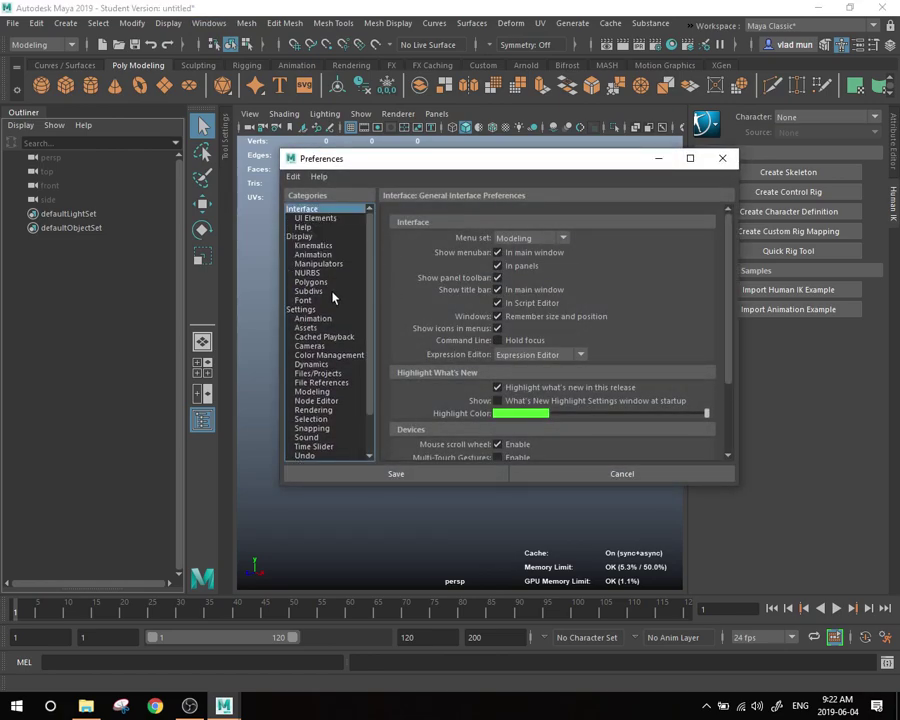
# Inspect the Files/Projects preferences, where AutoSave runs every 15 minutes, in a maximized window.
pyautogui.scroll(-2, 323, 382)
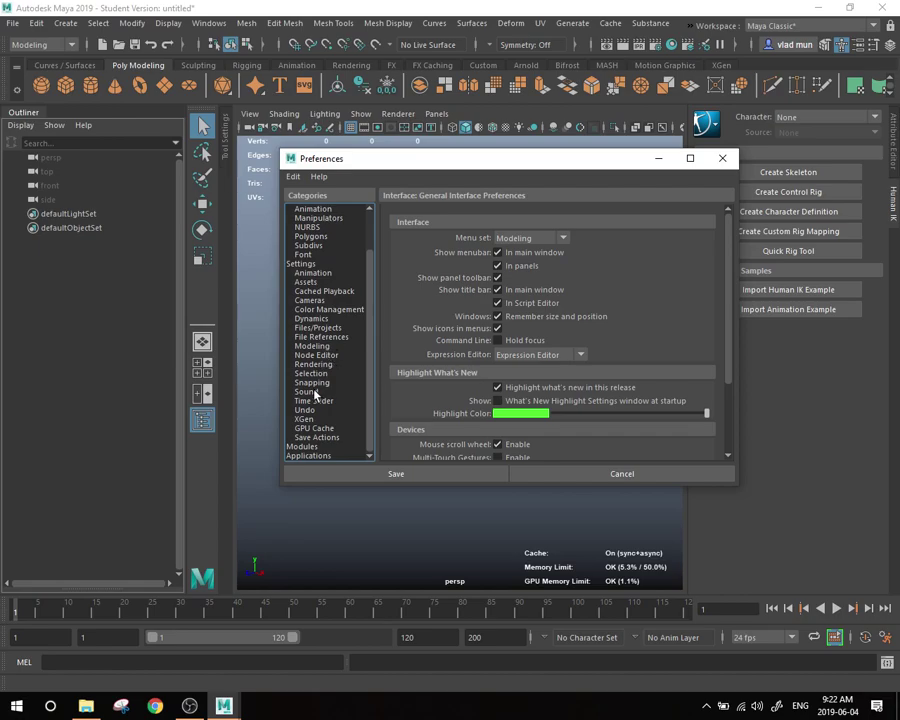
pyautogui.click(318, 328)
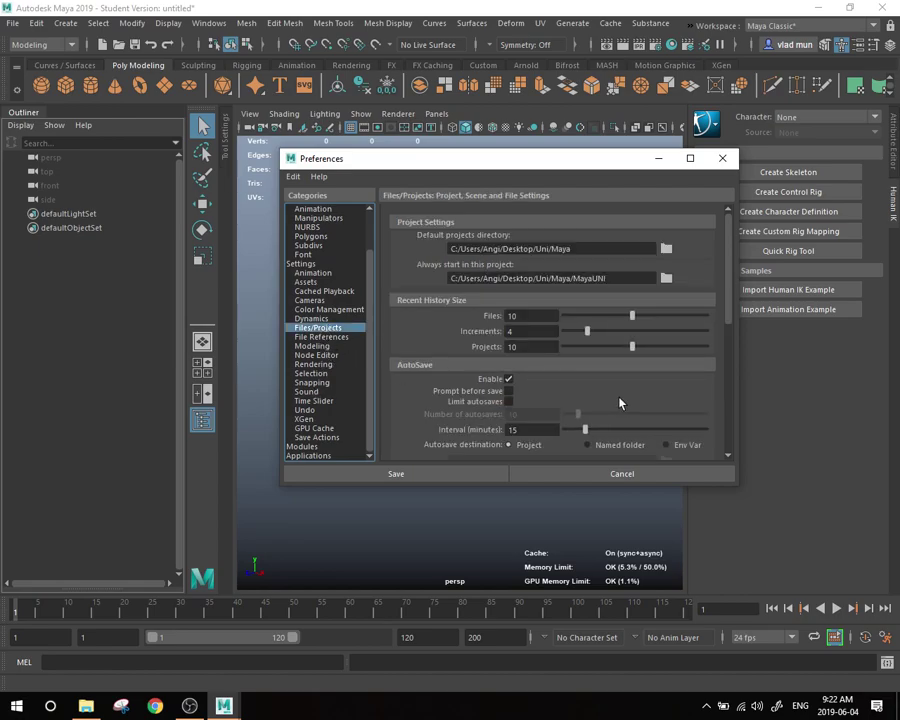
pyautogui.click(690, 158)
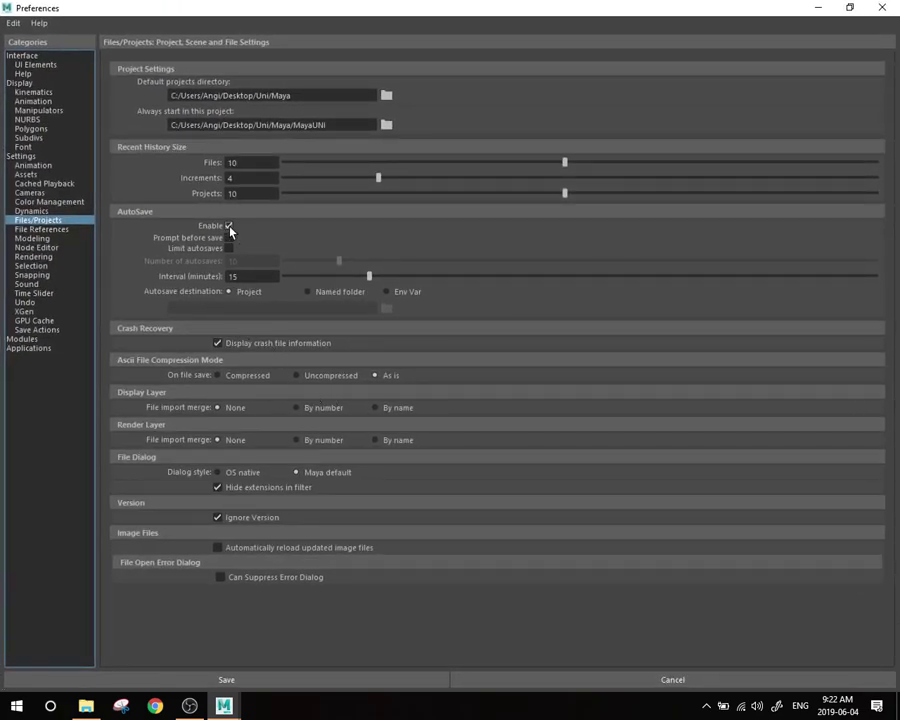
pyautogui.doubleClick(231, 276)
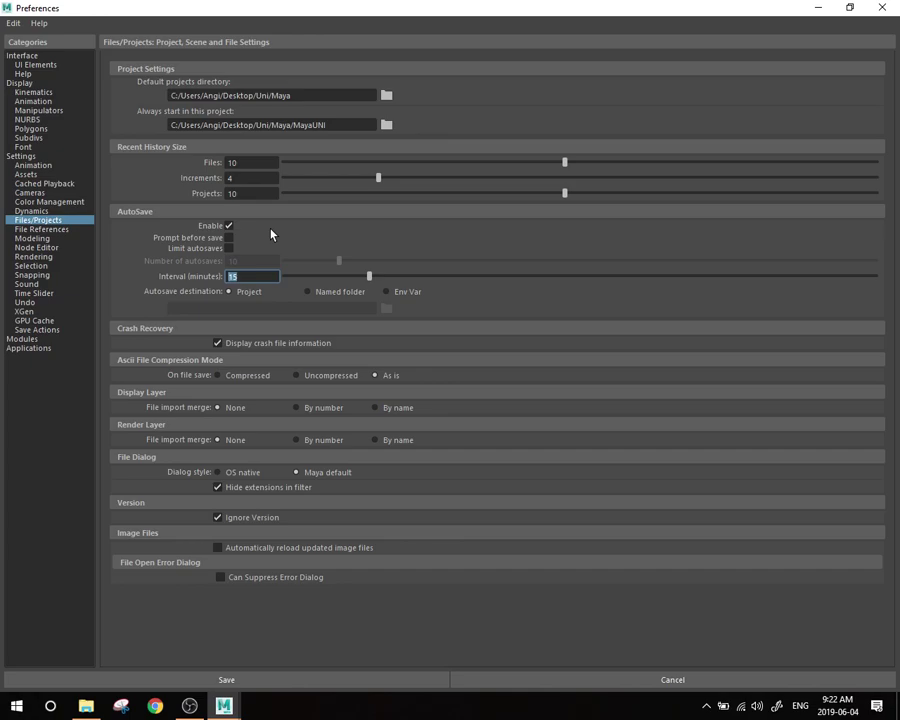
pyautogui.click(849, 7)
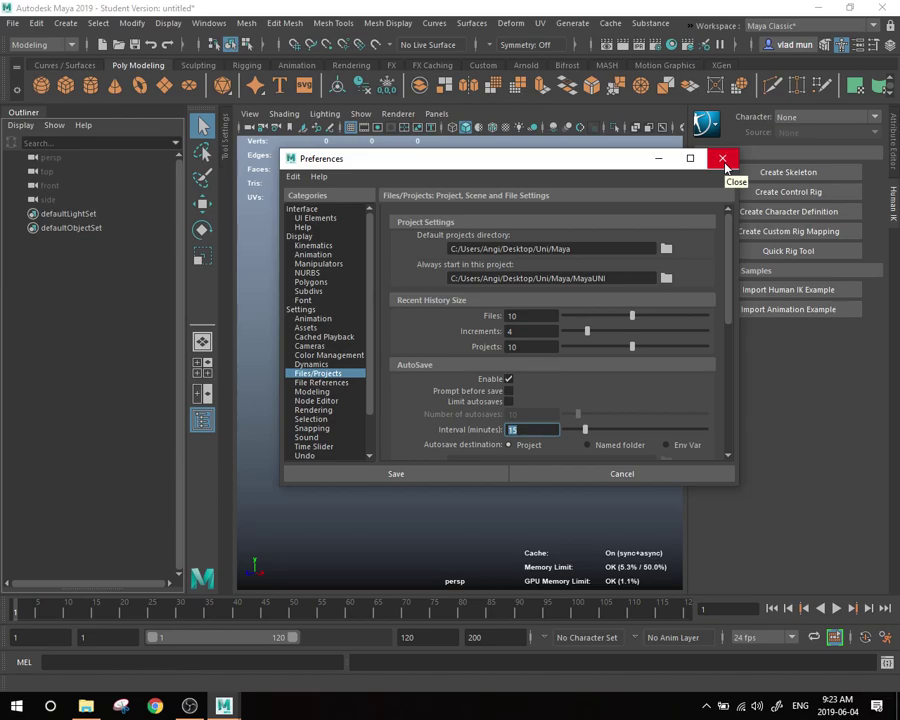
pyautogui.scroll(-2, 320, 405)
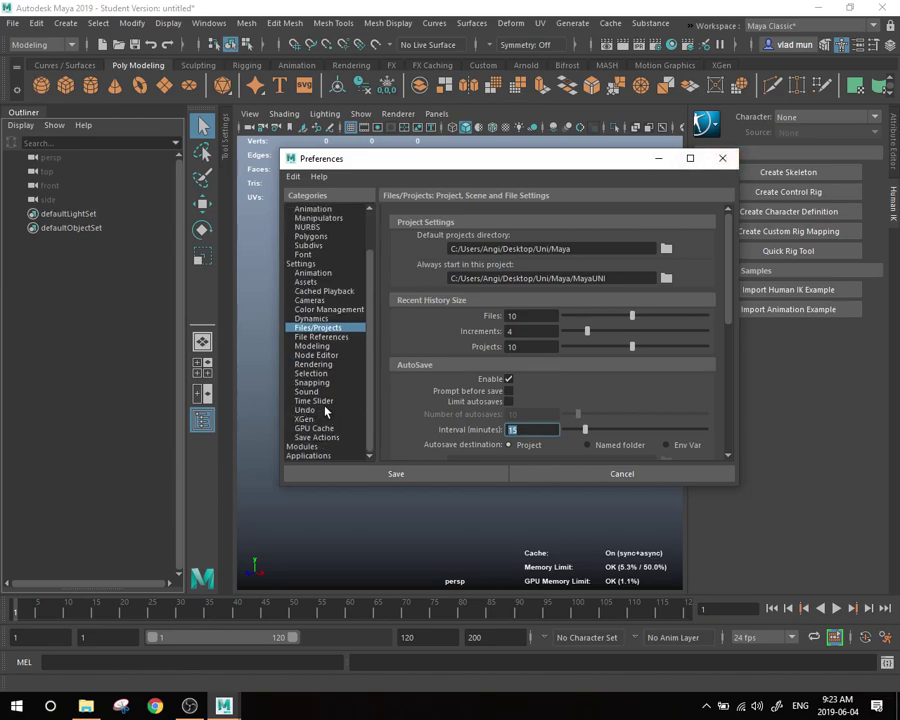
# Leave the Undo queue set to Infinite rather than finite 50, and save the preferences.
pyautogui.click(305, 410)
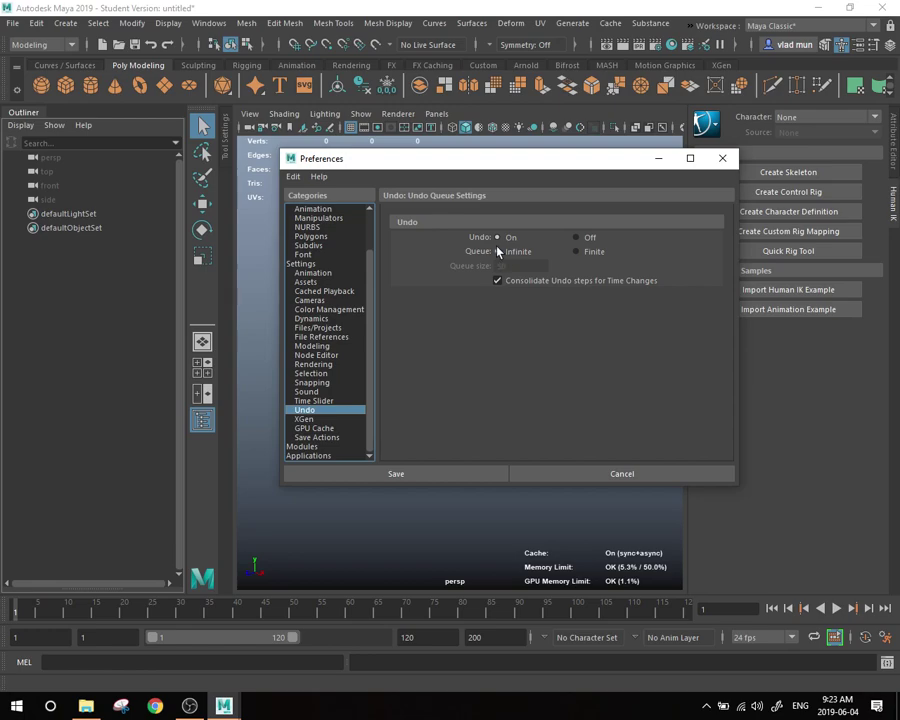
pyautogui.click(576, 251)
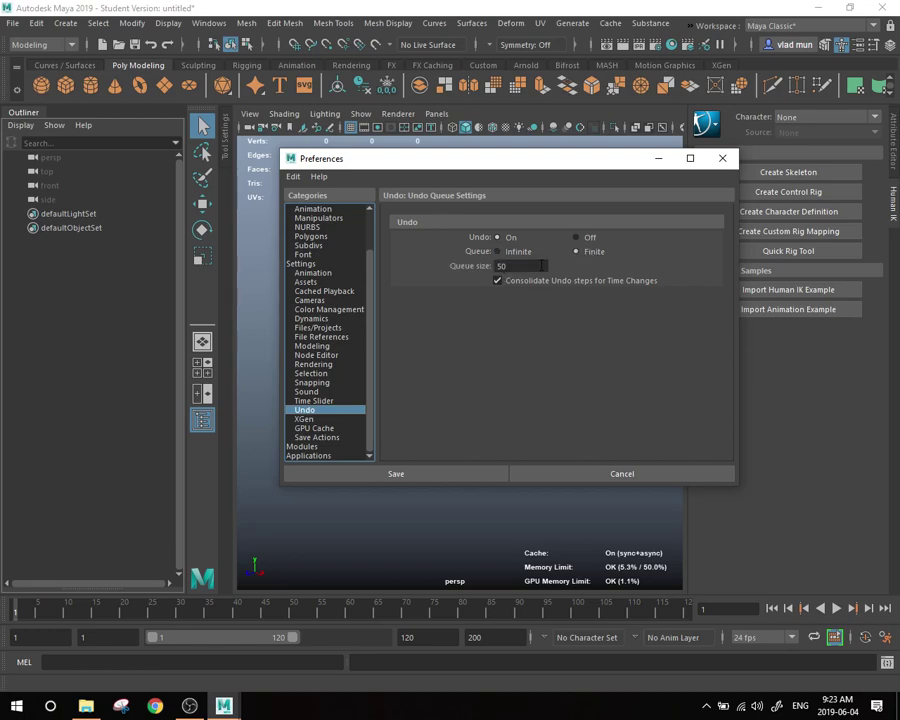
pyautogui.click(543, 265)
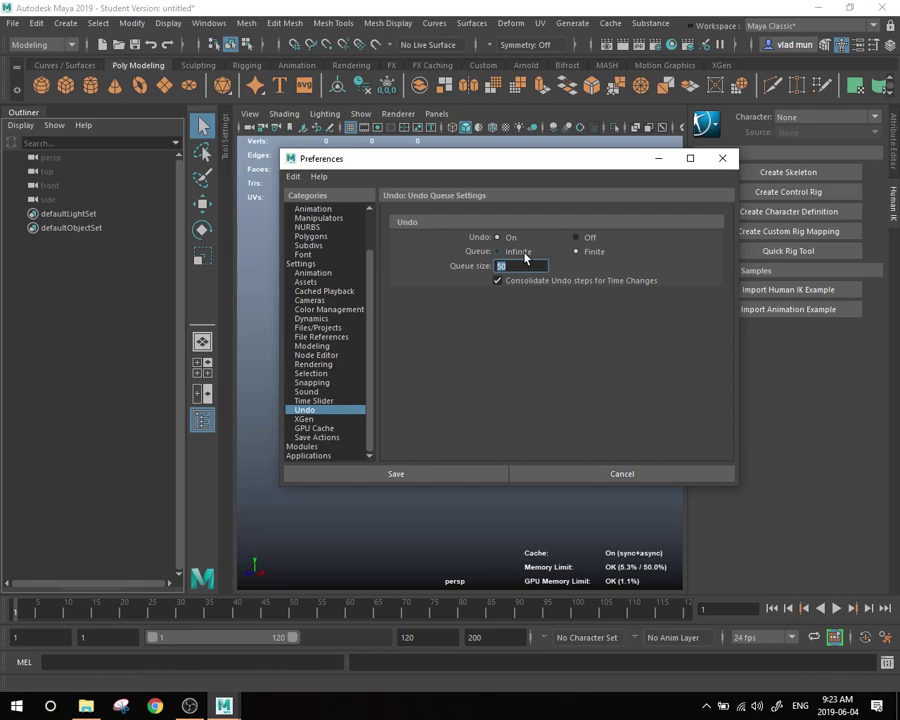
pyautogui.click(522, 253)
pyautogui.click(590, 252)
pyautogui.click(506, 252)
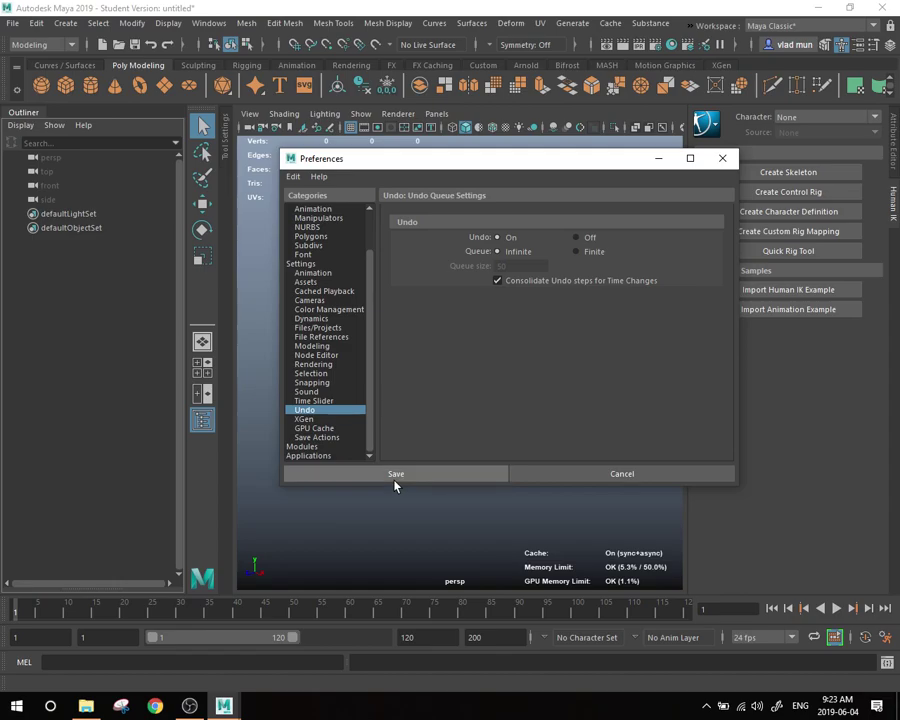
pyautogui.click(395, 477)
# Start a new scene, discarding the old scene's unsaved changes.
pyautogui.click(14, 22)
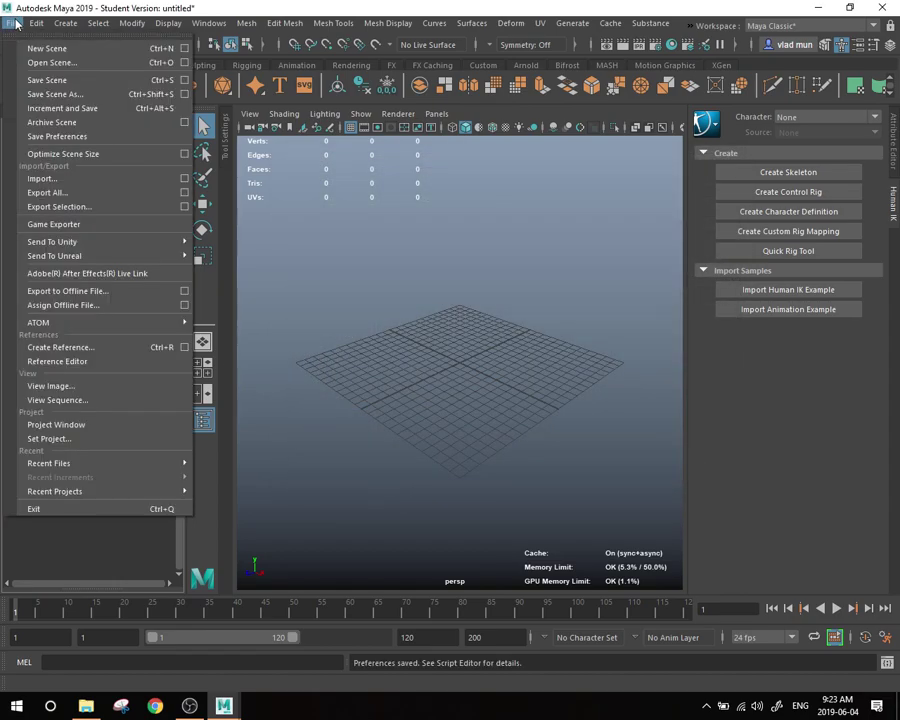
pyautogui.click(45, 48)
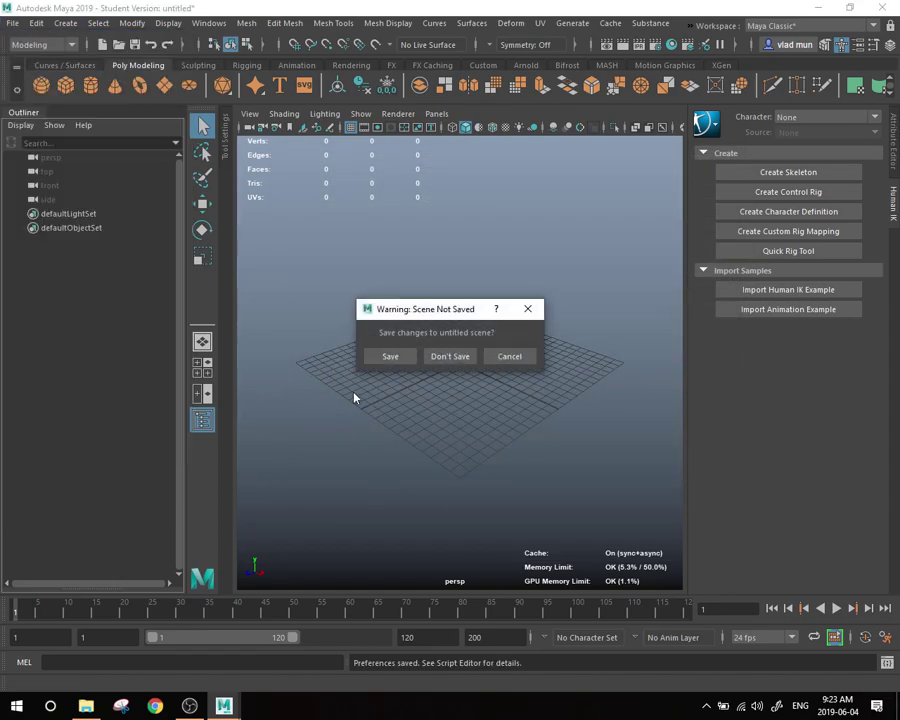
pyautogui.click(455, 358)
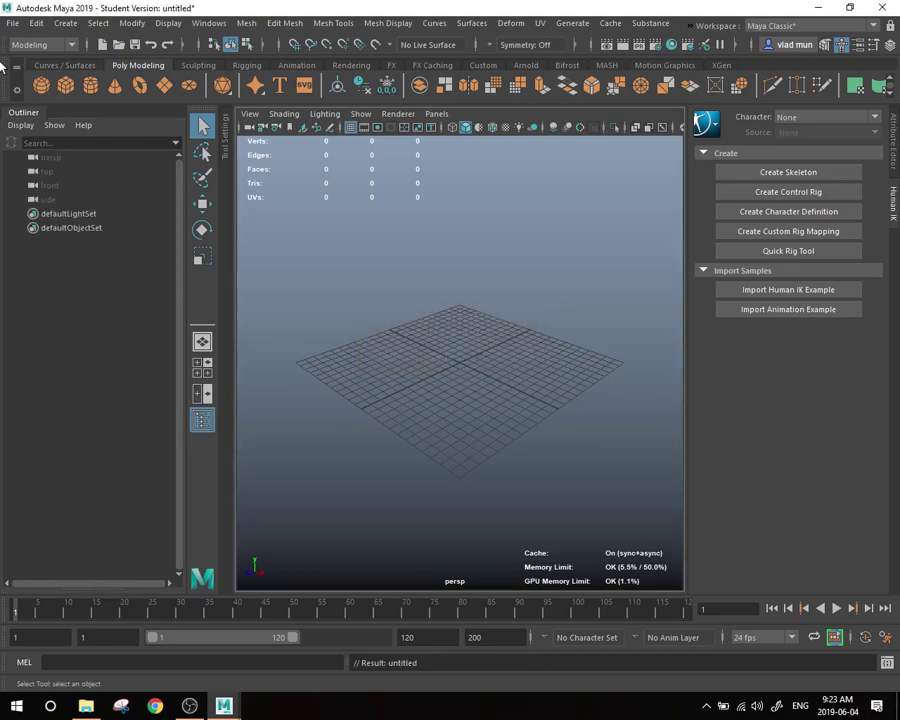
# Review the New Scene options (centimeter, degrees, 24 fps) and close them.
pyautogui.click(12, 22)
pyautogui.click(34, 23)
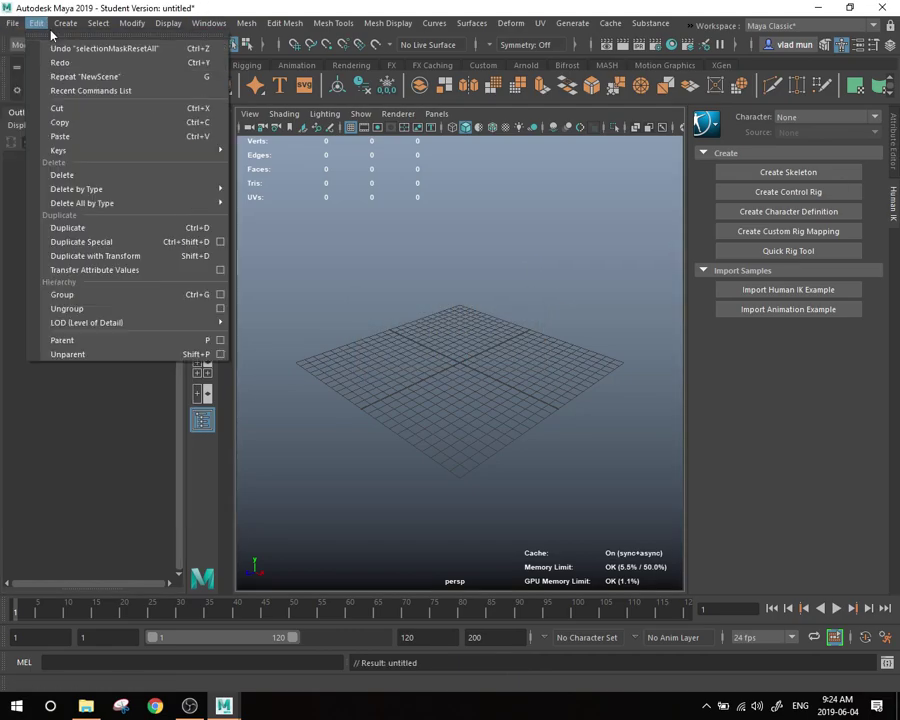
pyautogui.moveTo(13, 23)
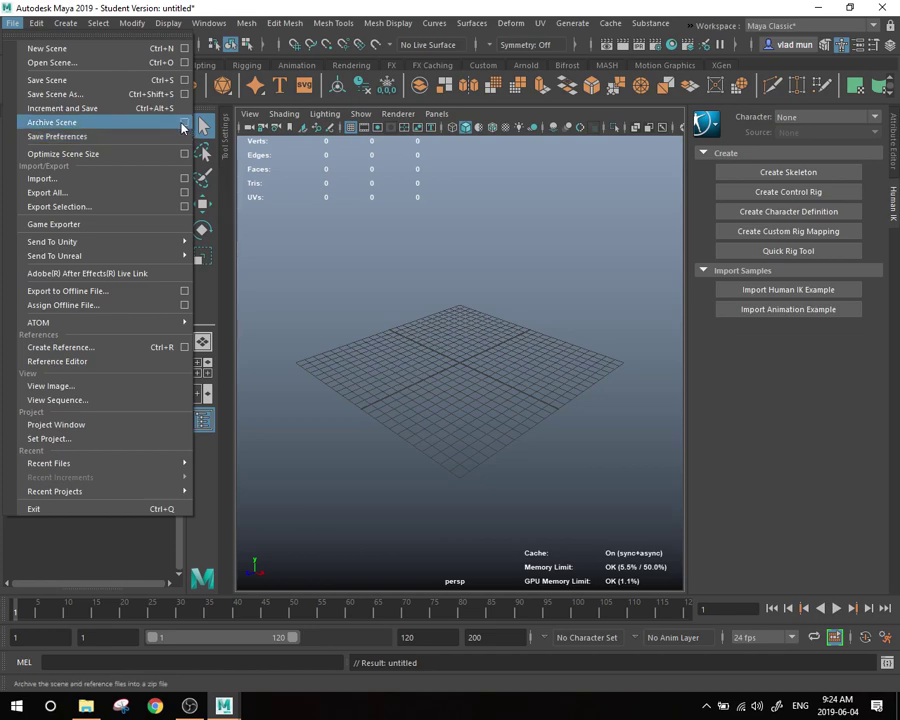
pyautogui.click(185, 51)
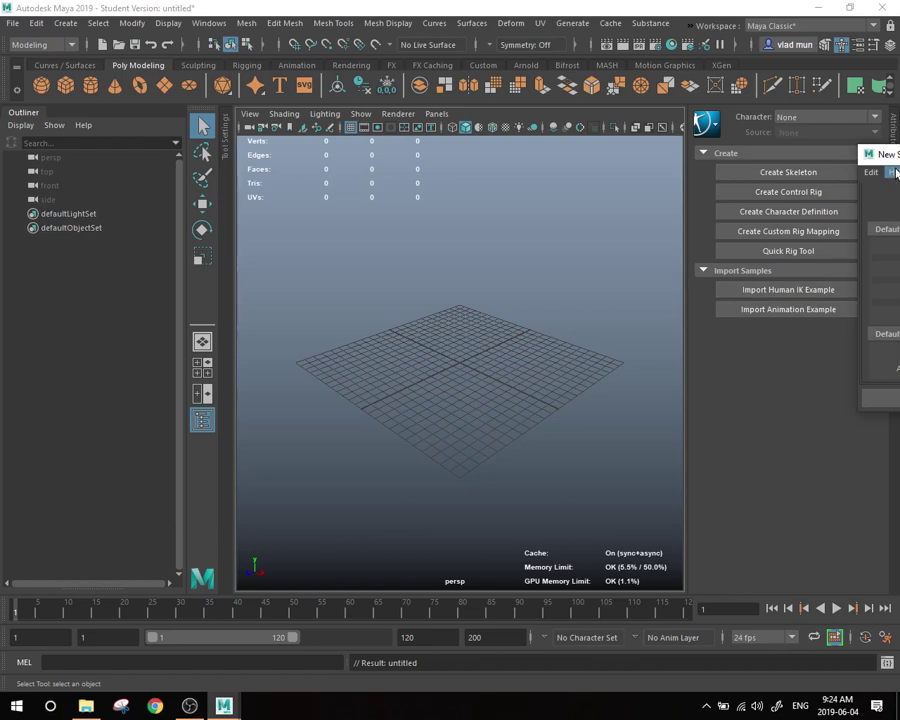
pyautogui.moveTo(850, 148); pyautogui.dragTo(292, 158)
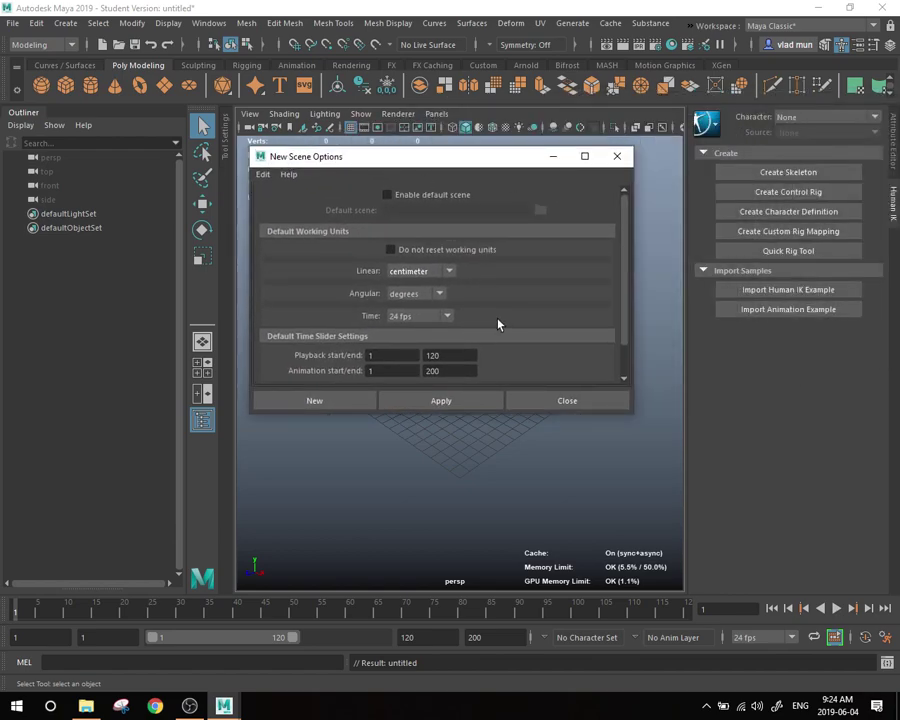
pyautogui.scroll(-1, 499, 324)
pyautogui.scroll(1, 499, 323)
pyautogui.click(619, 158)
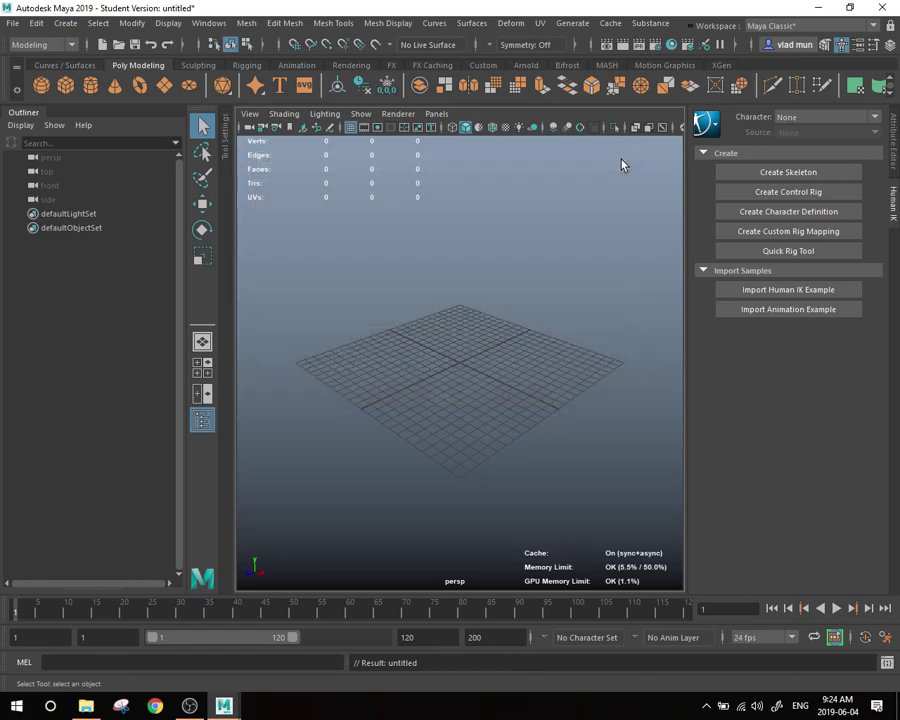
pyautogui.click(14, 24)
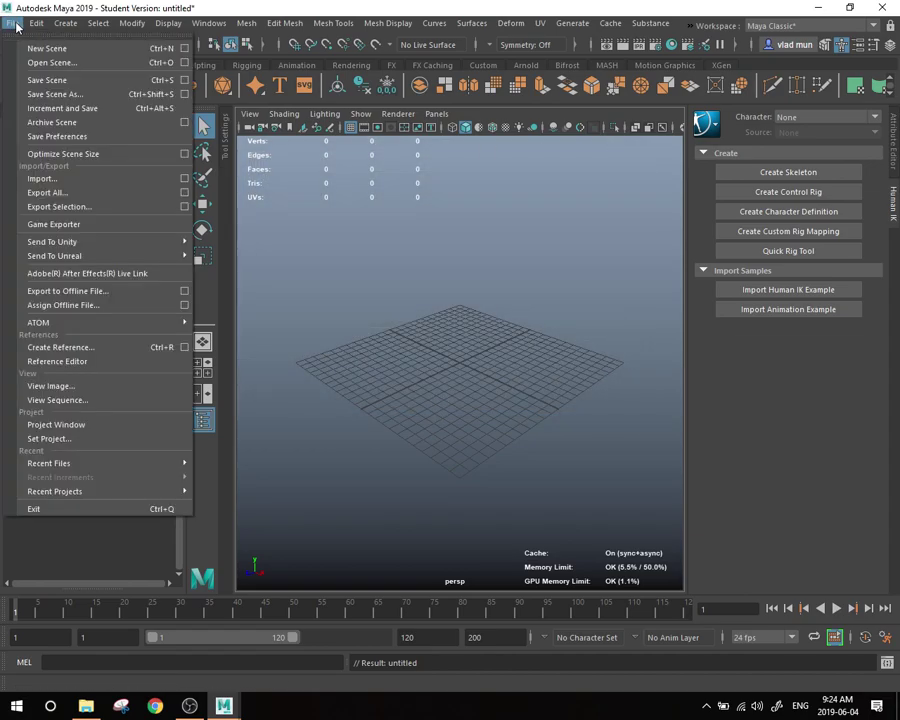
# Save the scene as day1 in the Practice project's scenes folder.
pyautogui.click(45, 80)
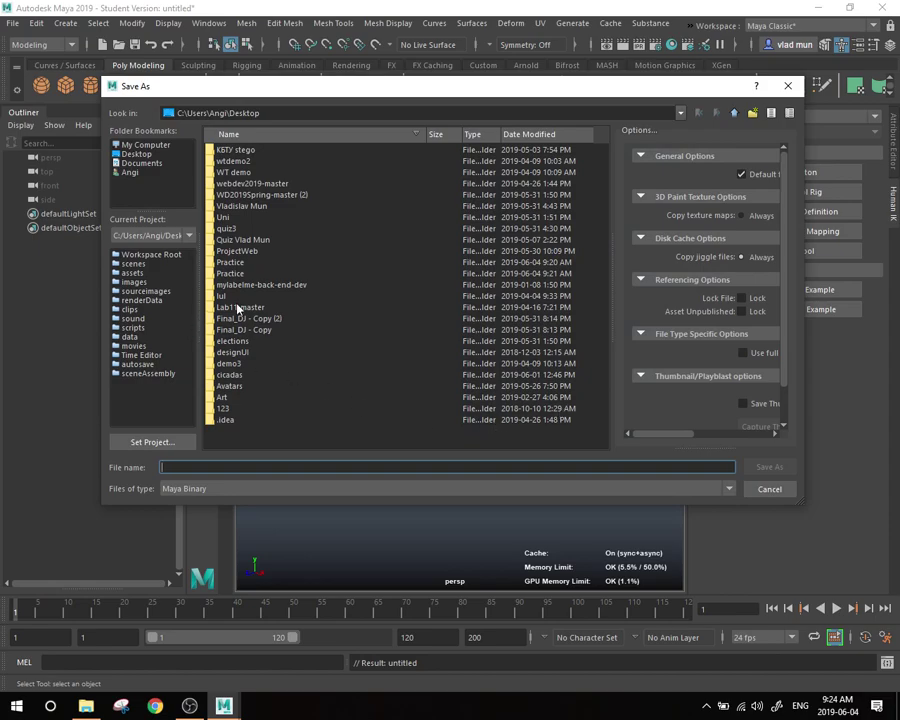
pyautogui.click(182, 237)
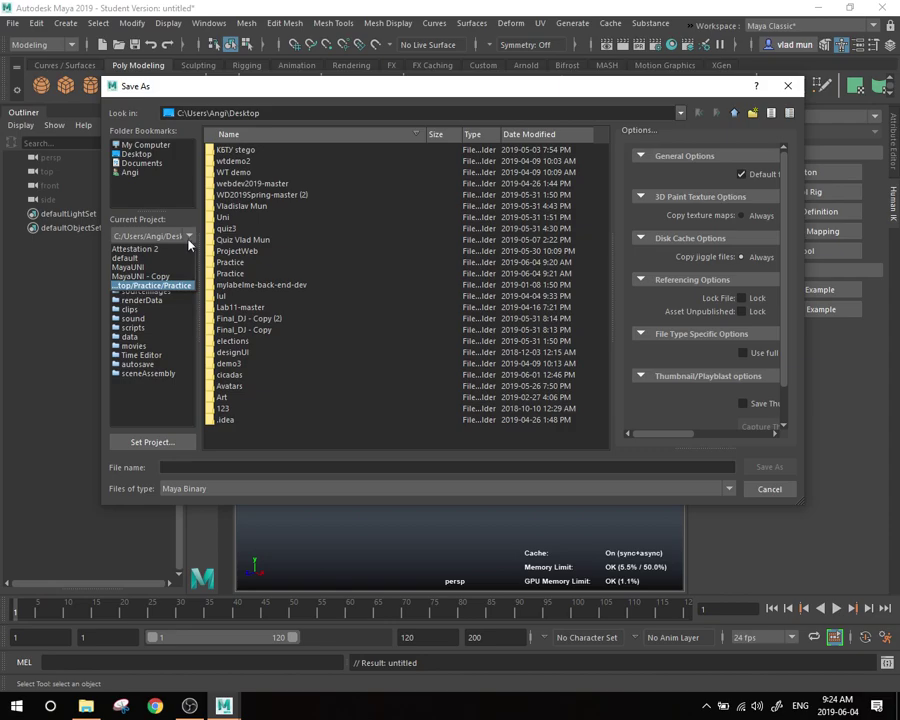
pyautogui.click(190, 286)
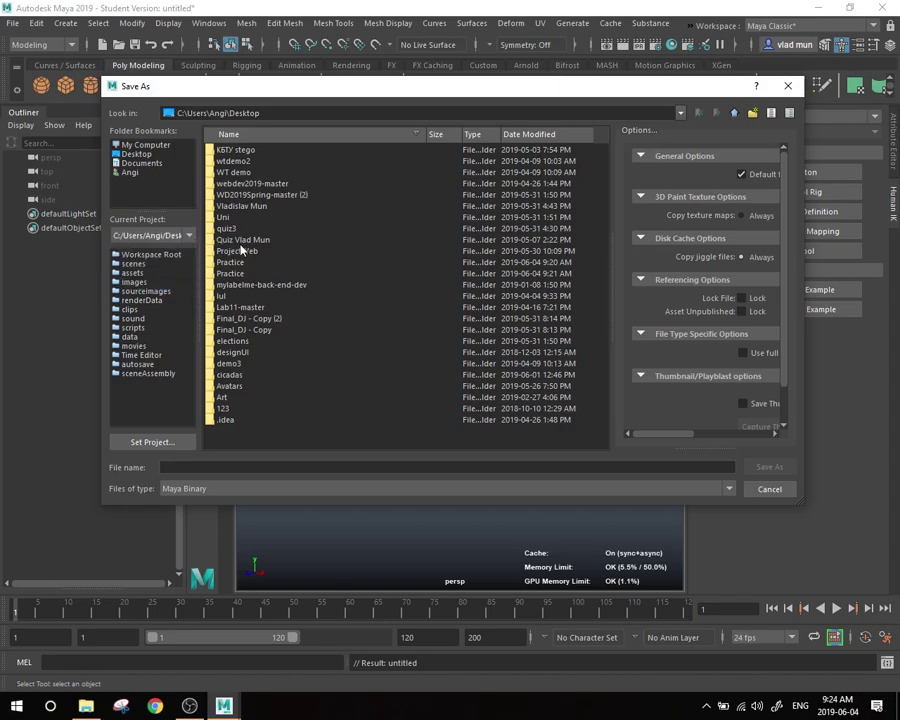
pyautogui.click(133, 264)
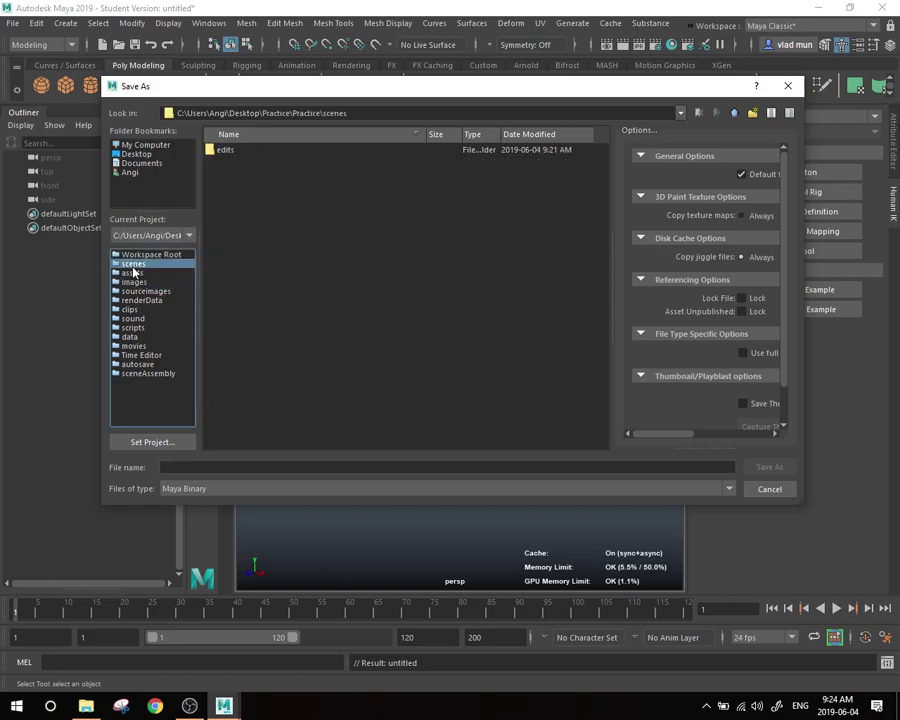
pyautogui.click(360, 465)
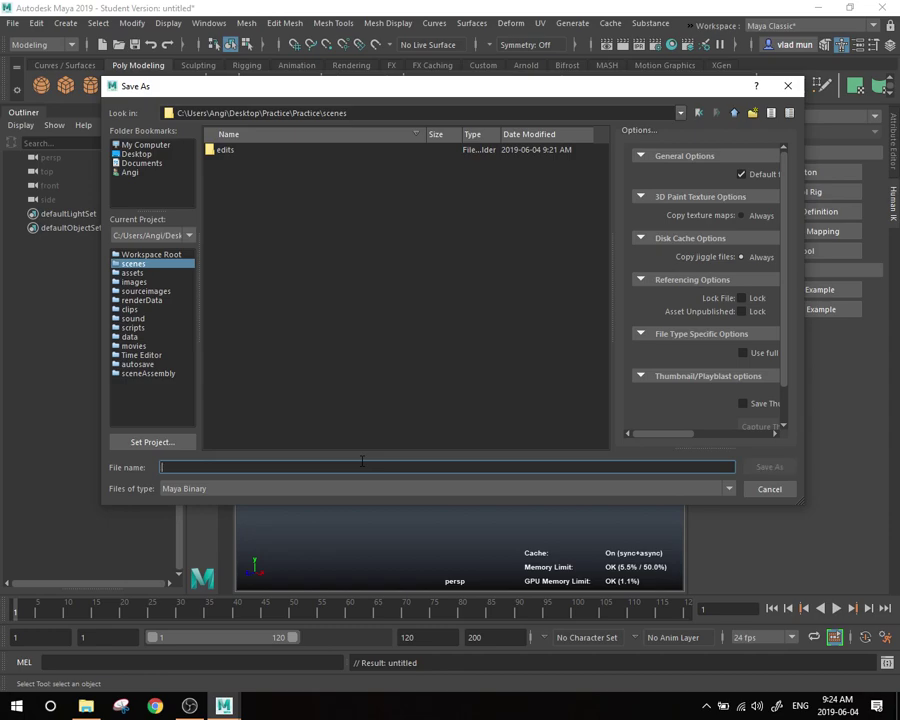
pyautogui.write('day1')
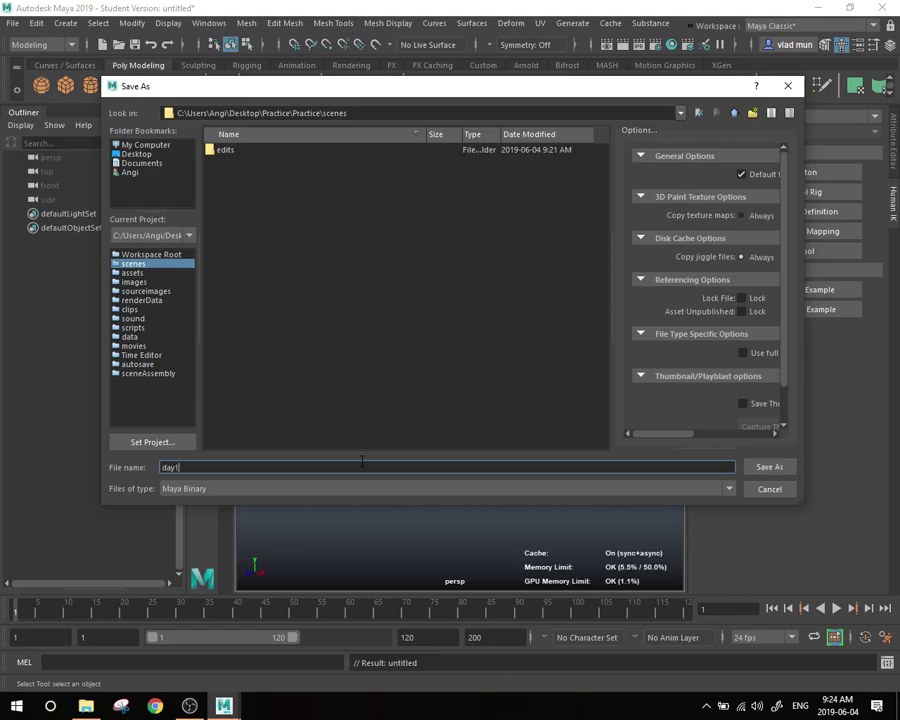
pyautogui.click(786, 470)
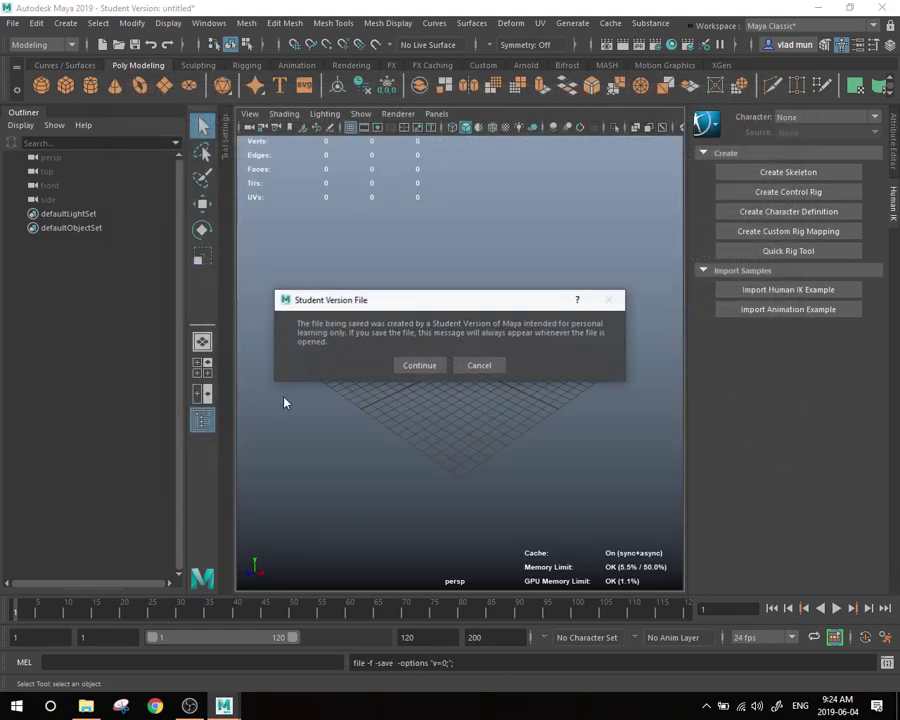
pyautogui.click(418, 365)
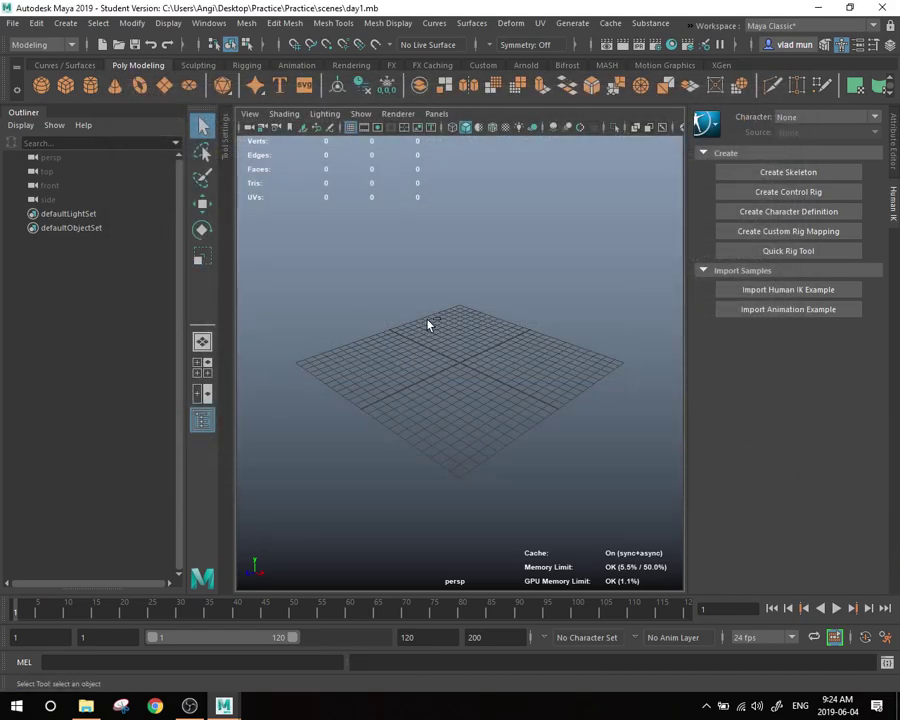
pyautogui.hotkey('ctrl', 's')
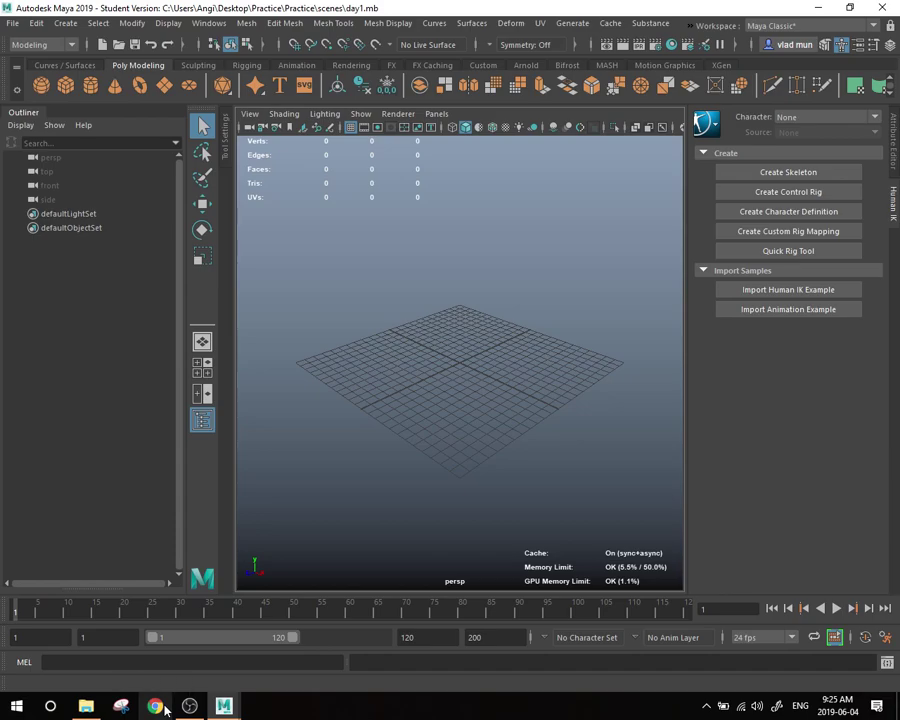
# Glance at the All Maya Hotkeys page in Chrome, then close the browser.
pyautogui.click(155, 706)
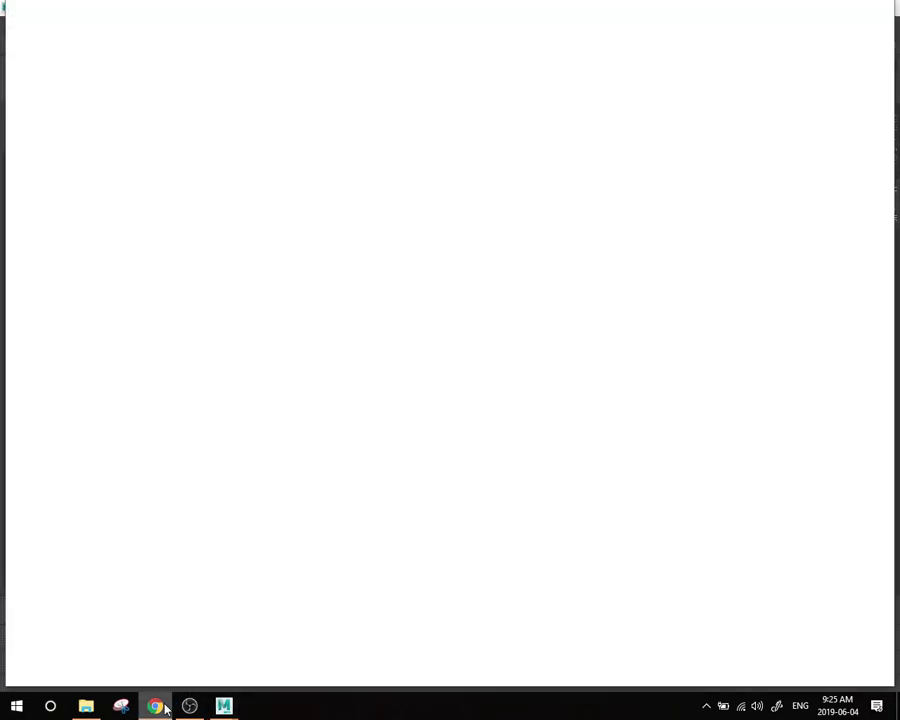
pyautogui.click(845, 10)
pyautogui.click(110, 12)
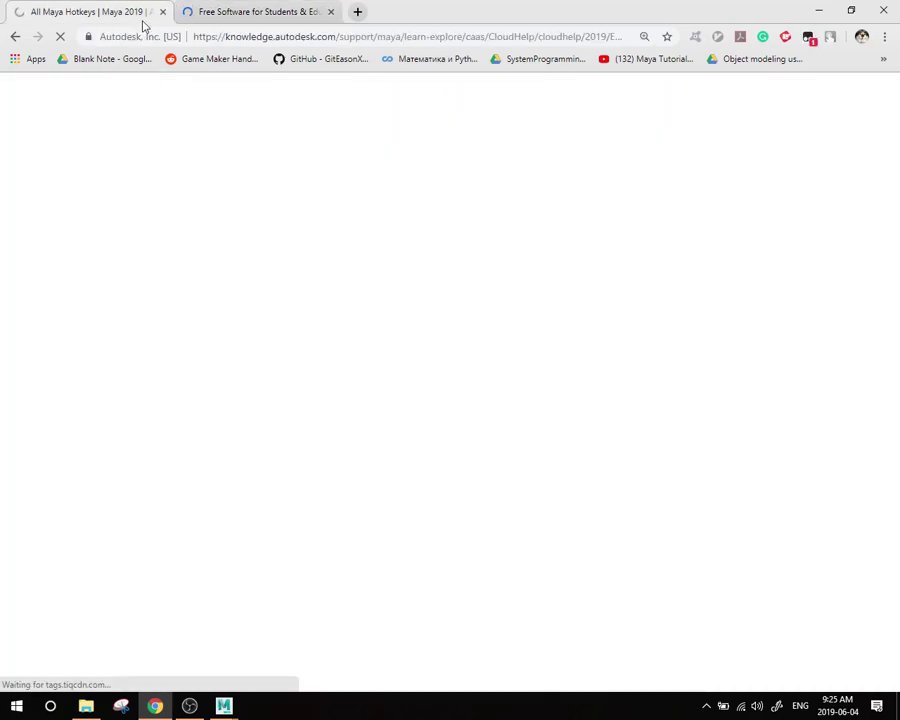
pyautogui.click(884, 10)
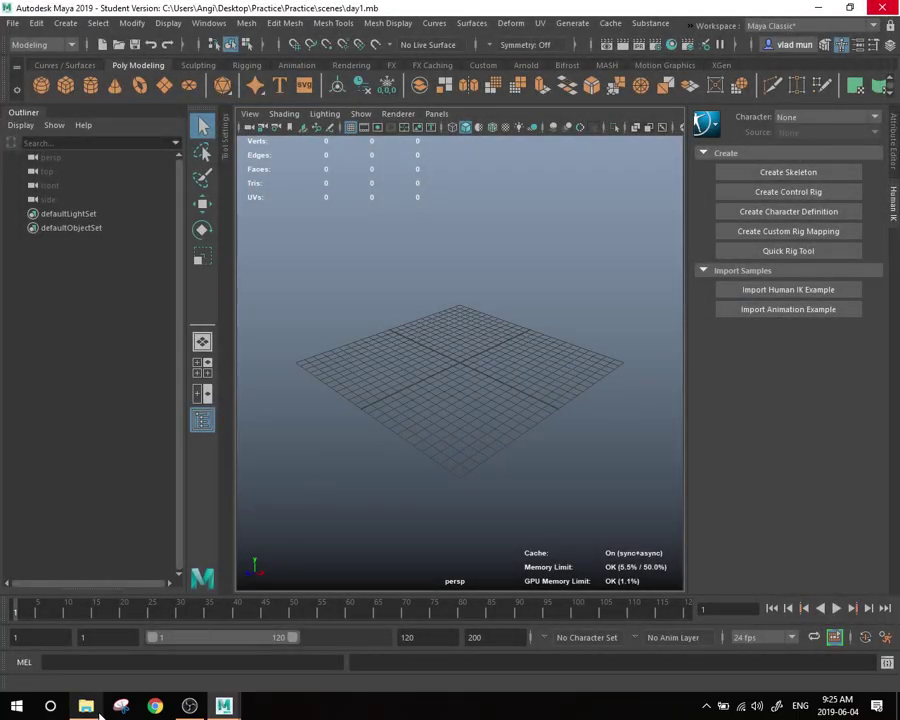
pyautogui.click(86, 706)
# Open the autodesk-maya one-key shortcuts .webp in the Desktop cicadas folder, cancelling the Pixillion prompt.
pyautogui.click(90, 241)
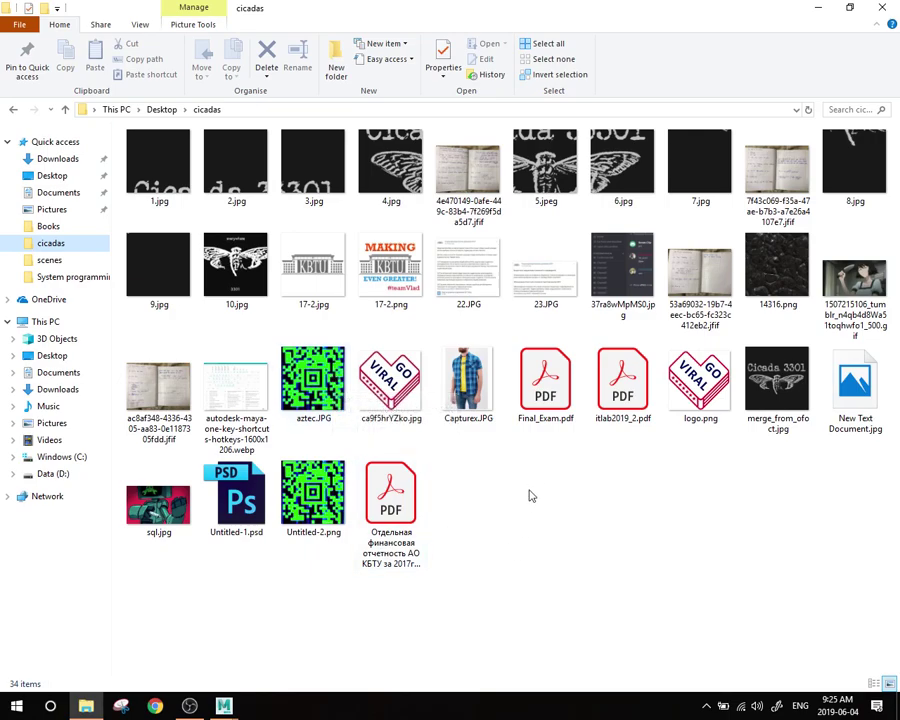
pyautogui.click(225, 364)
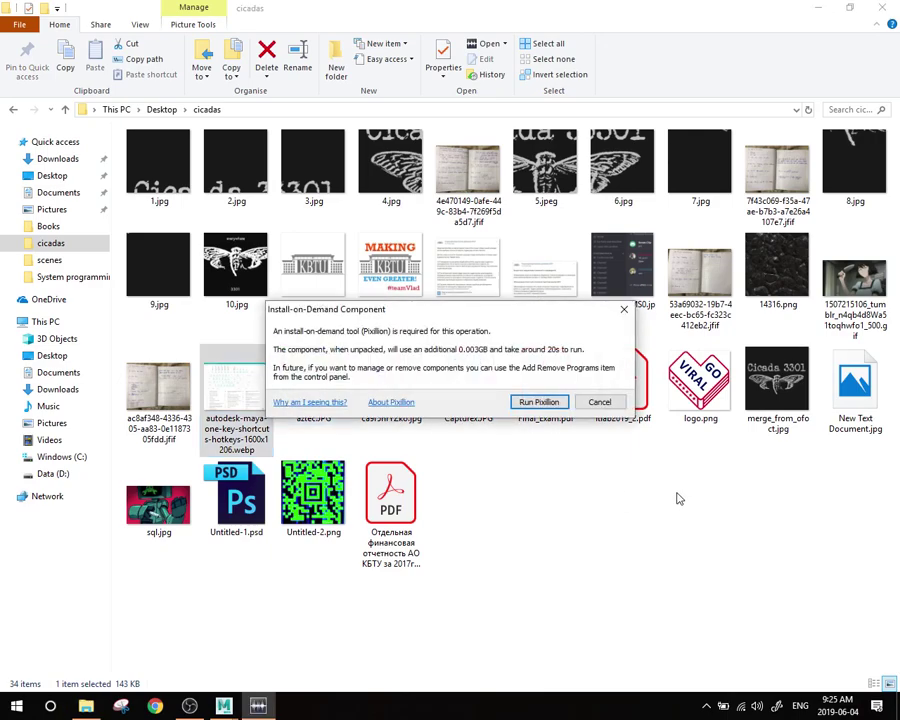
pyautogui.click(600, 402)
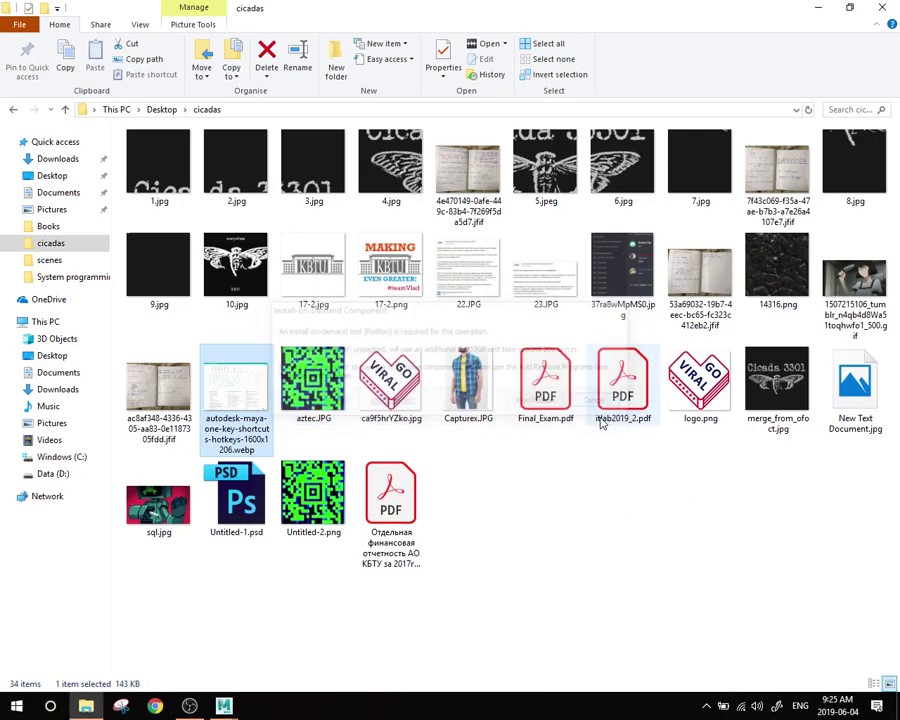
pyautogui.doubleClick(238, 410)
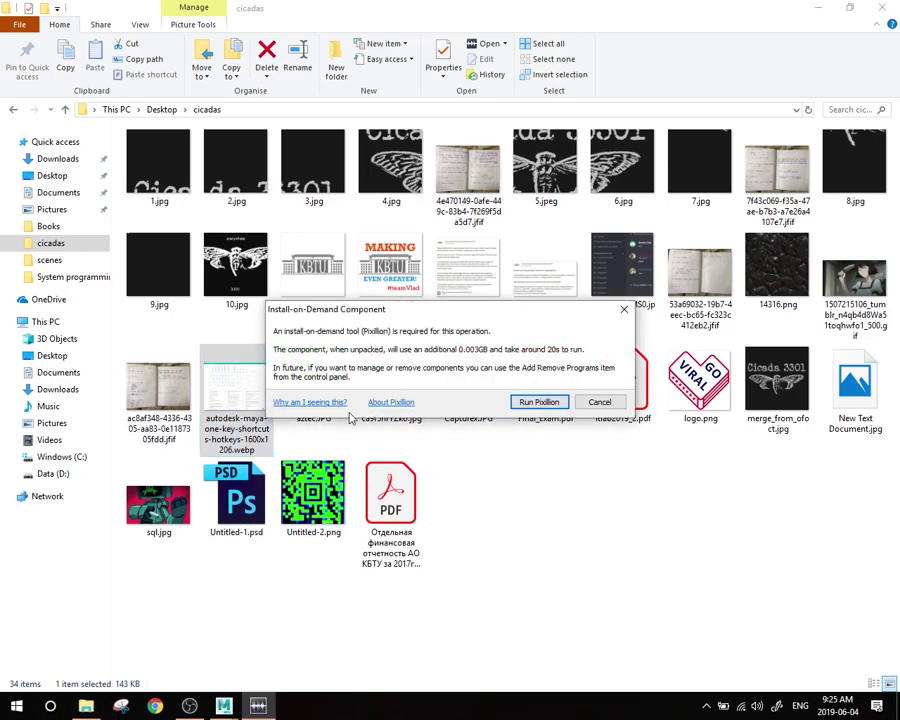
pyautogui.click(600, 402)
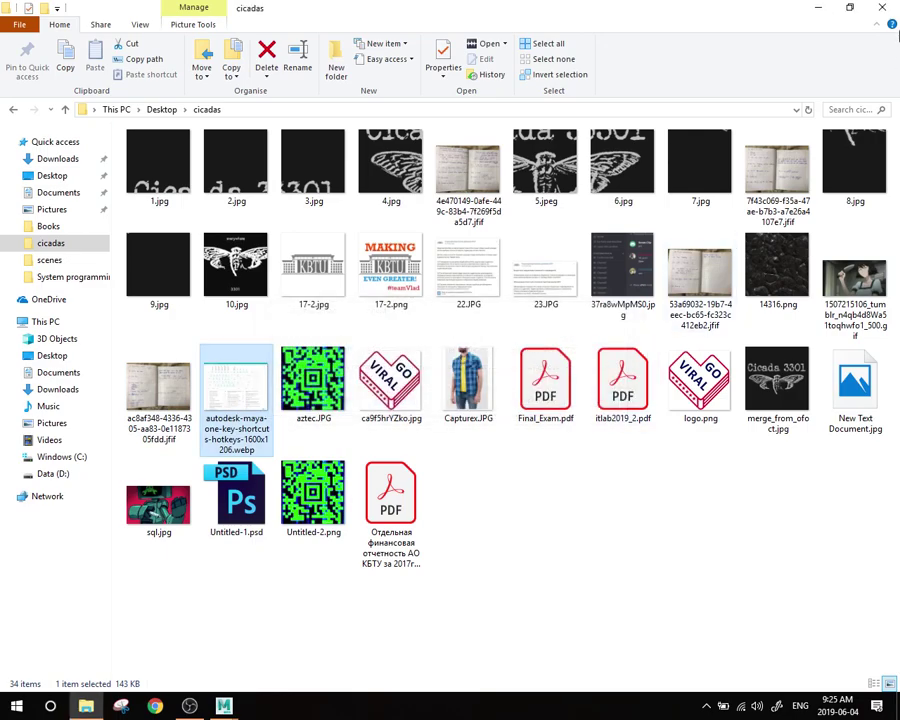
pyautogui.click(877, 7)
# Bring Chrome back and close the Free Software student tab.
pyautogui.click(155, 706)
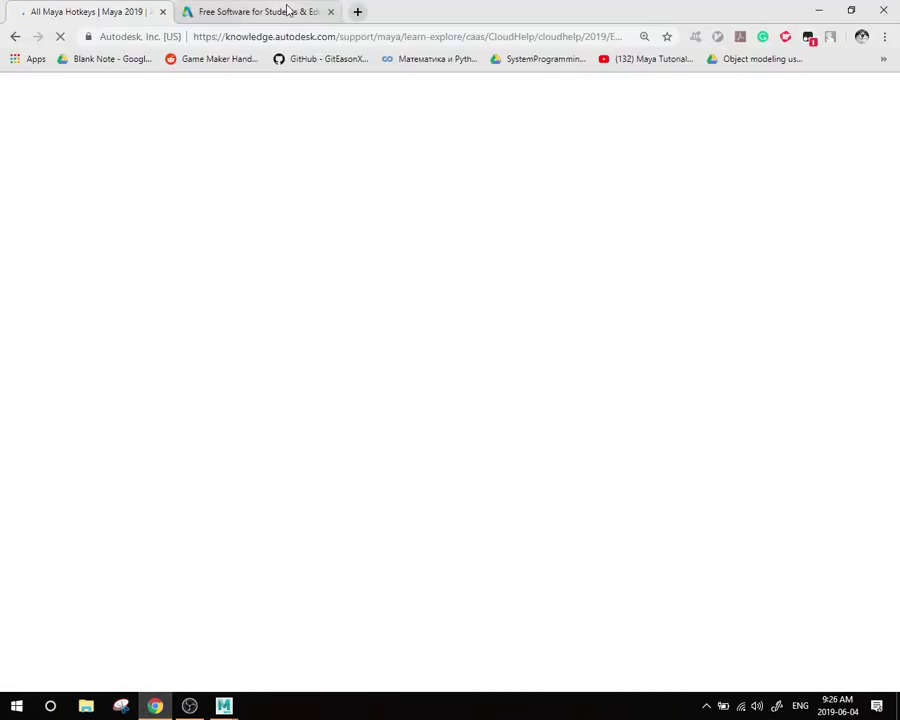
pyautogui.click(343, 11)
pyautogui.click(332, 12)
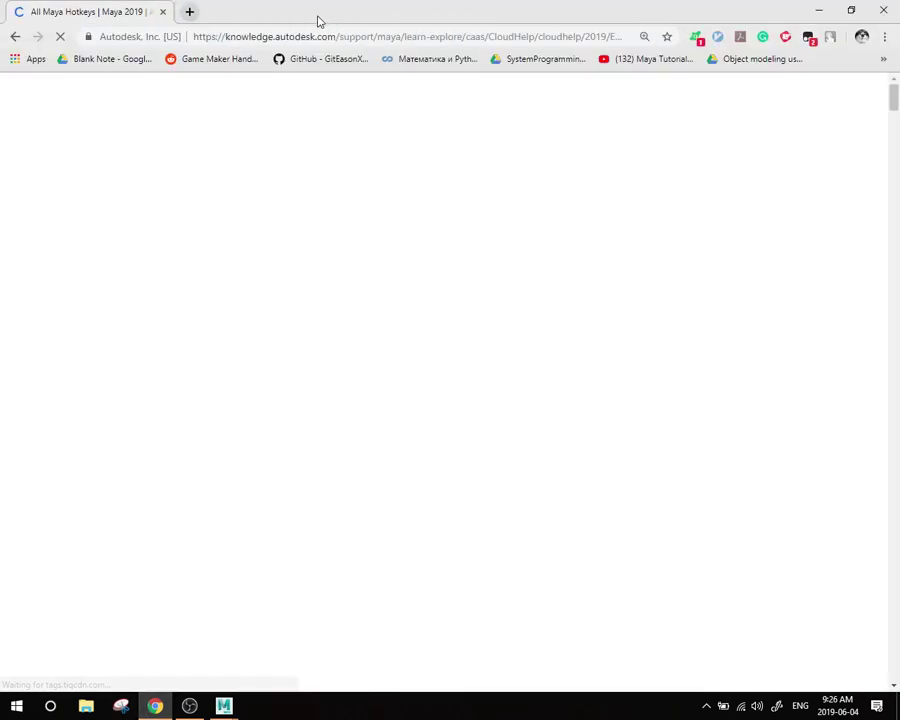
# Scroll through the All Maya Hotkeys Tool Operations table, then return to Maya.
pyautogui.scroll(-8, 362, 482)
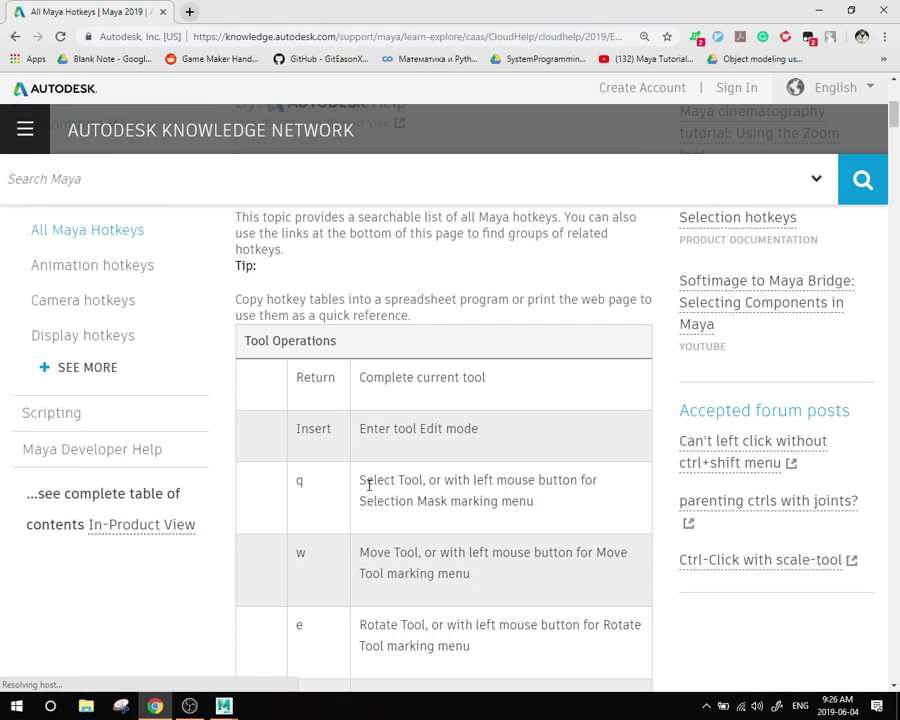
pyautogui.scroll(1, 410, 488)
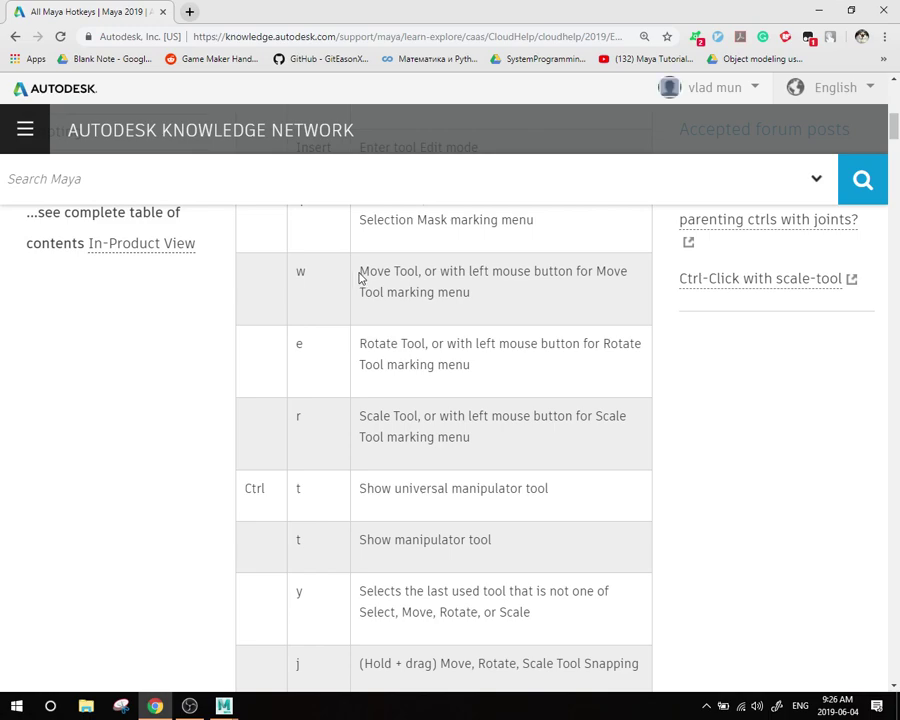
pyautogui.scroll(3, 360, 330)
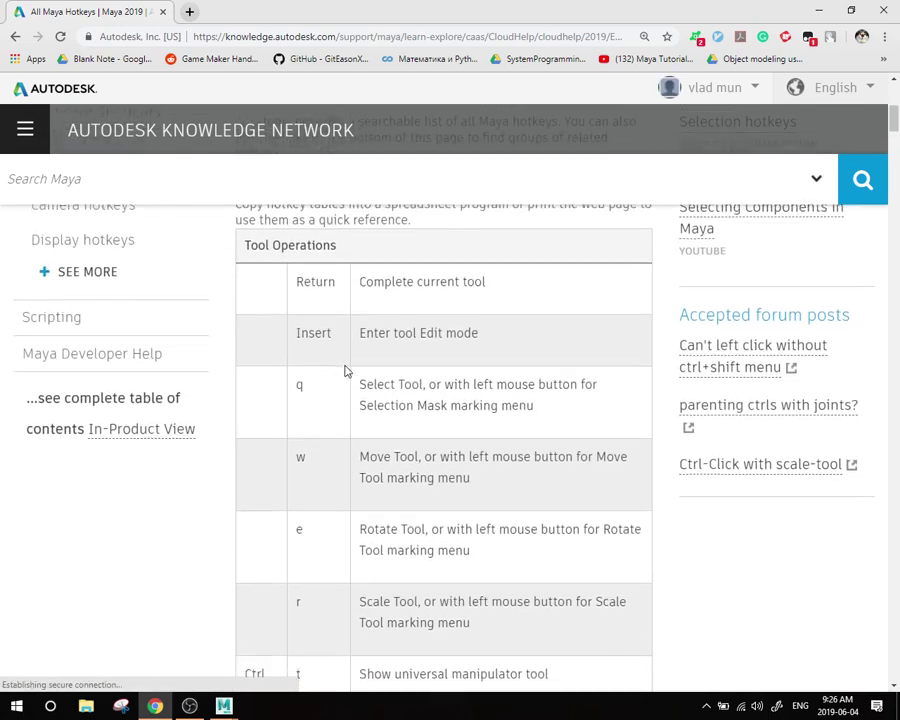
pyautogui.scroll(-2, 345, 369)
pyautogui.scroll(1, 282, 326)
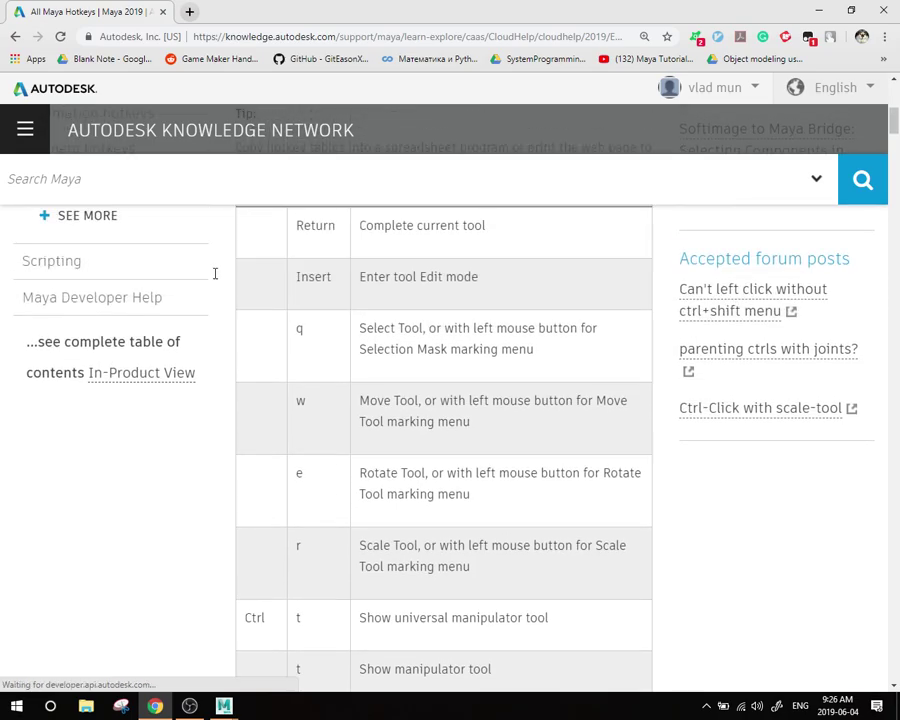
pyautogui.click(546, 36)
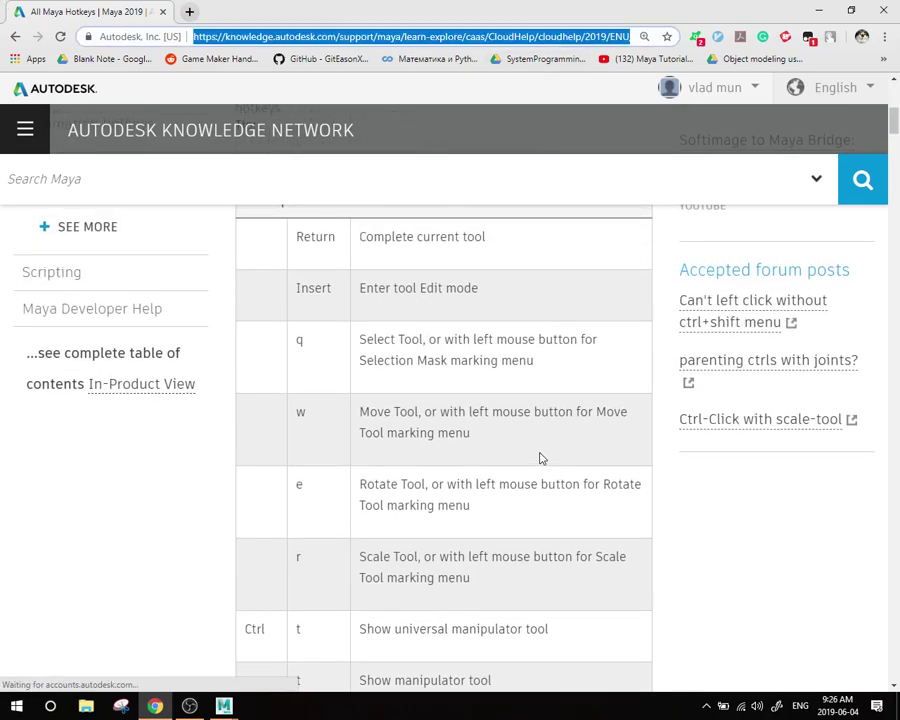
pyautogui.scroll(7, 540, 446)
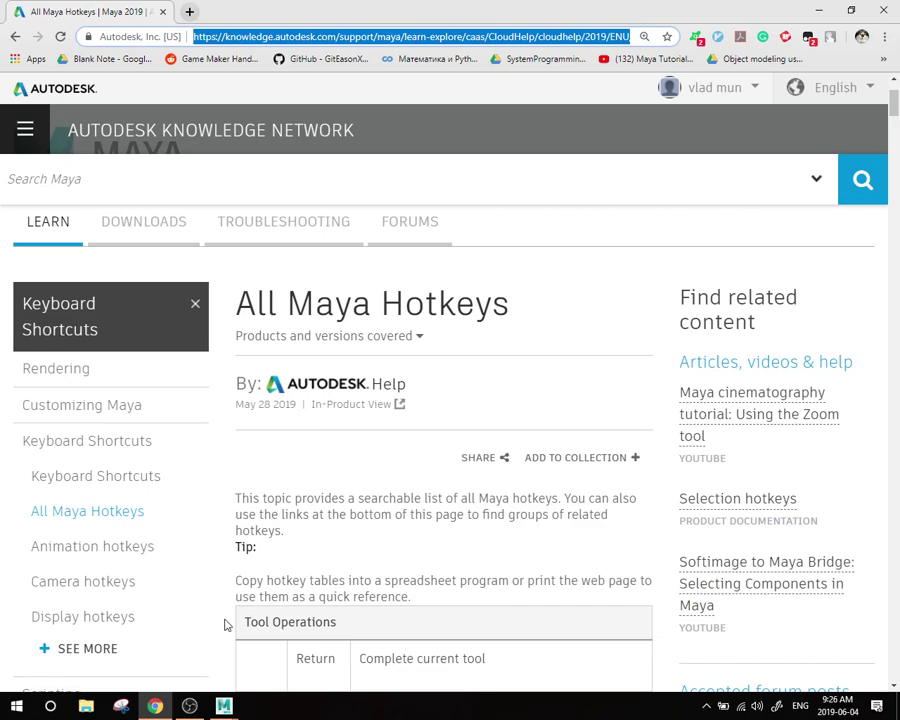
pyautogui.moveTo(255, 703)
pyautogui.click(365, 676)
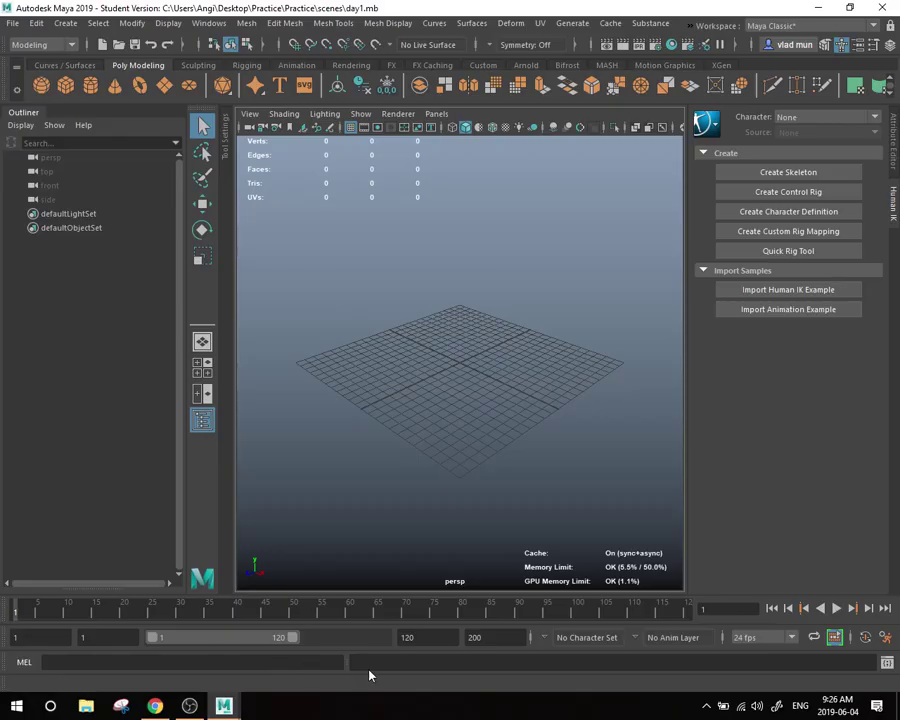
# Hide the Human IK panel to widen the viewport.
pyautogui.click(895, 203)
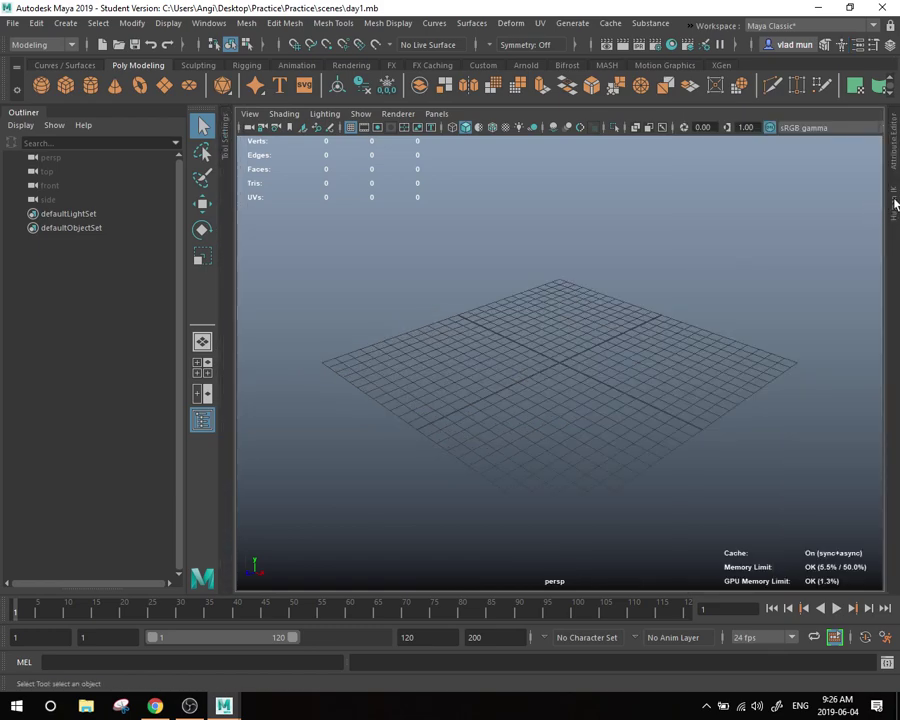
pyautogui.click(895, 203)
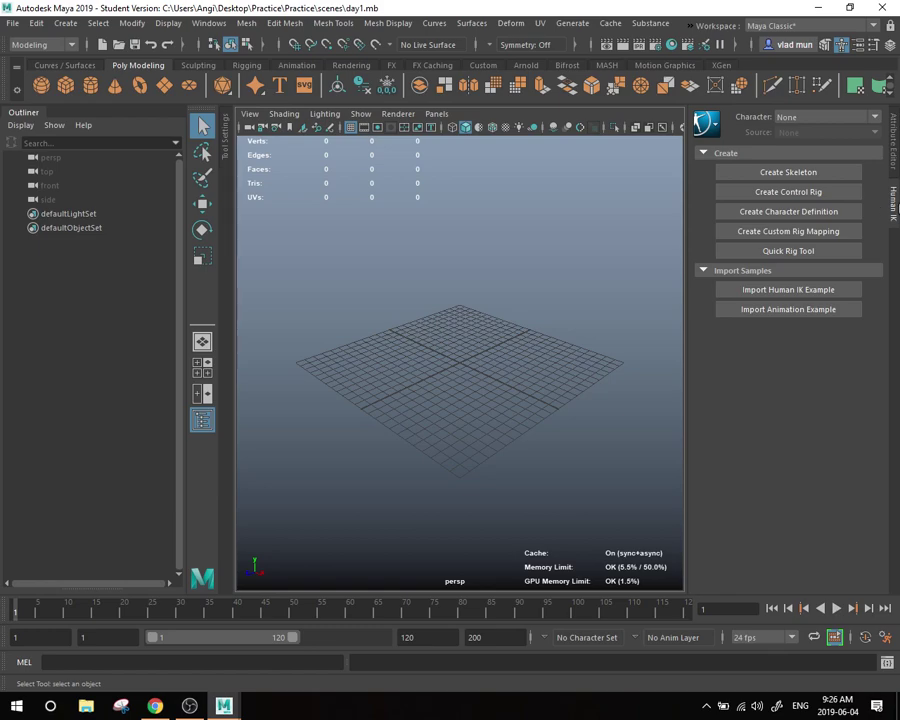
pyautogui.click(895, 205)
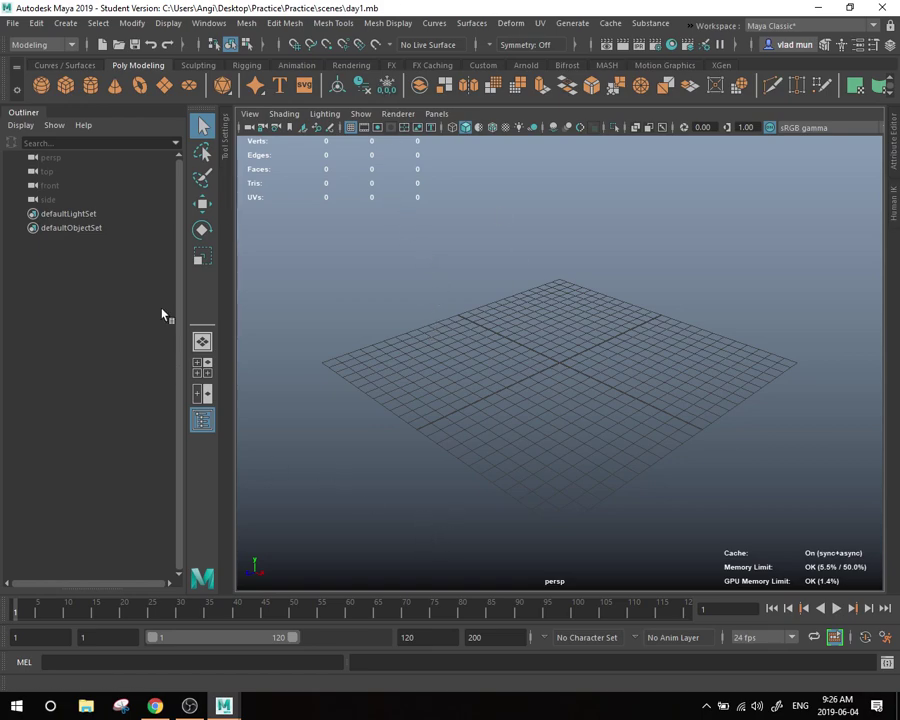
# Browse the menu-set list, trying the Rigging and Animation sets.
pyautogui.click(76, 45)
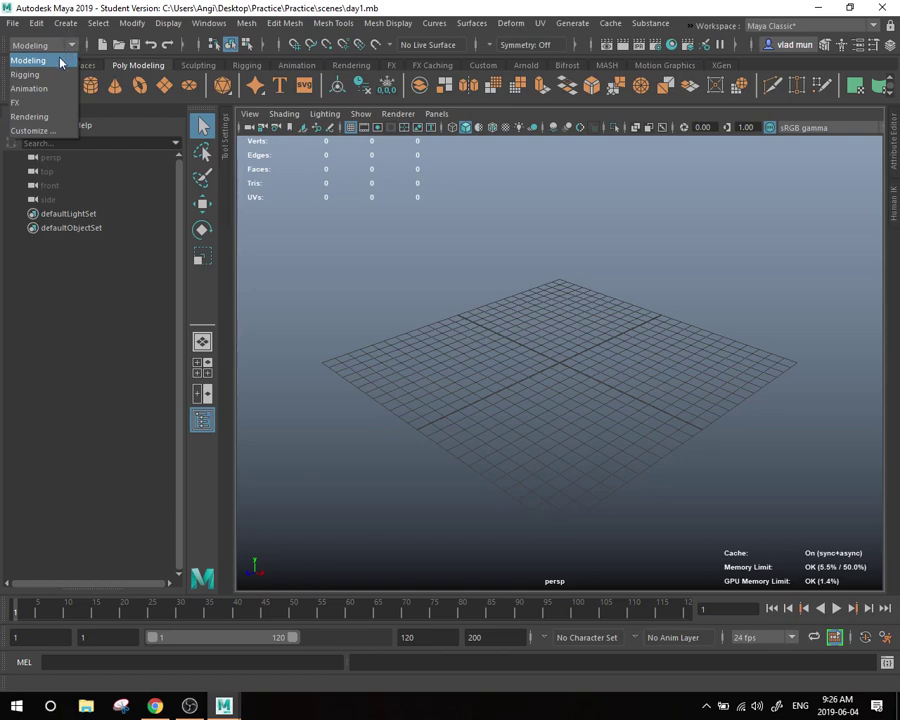
pyautogui.click(53, 45)
pyautogui.click(53, 45)
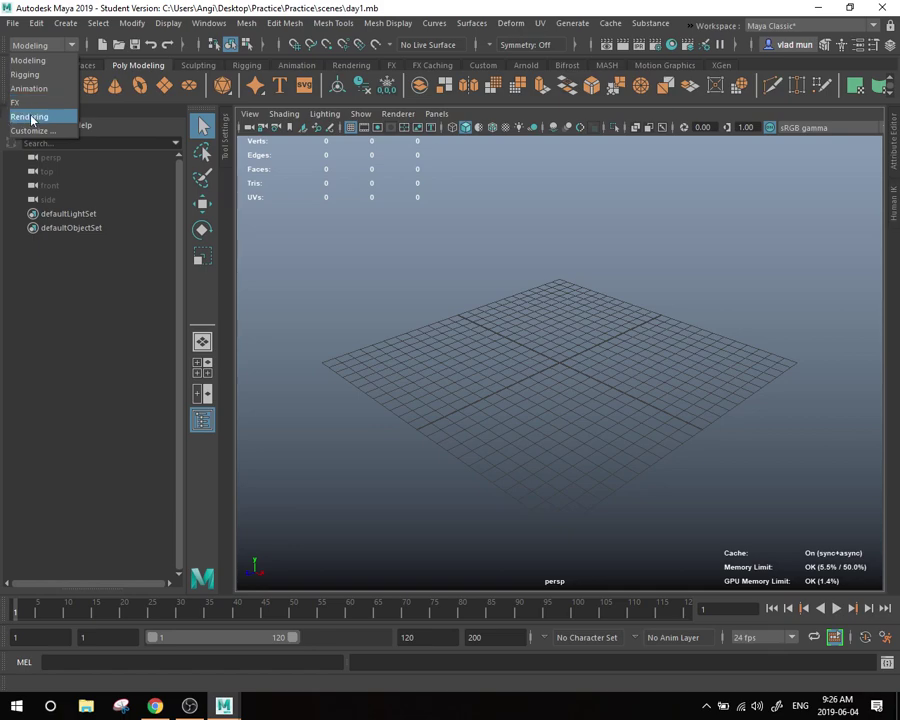
pyautogui.click(34, 44)
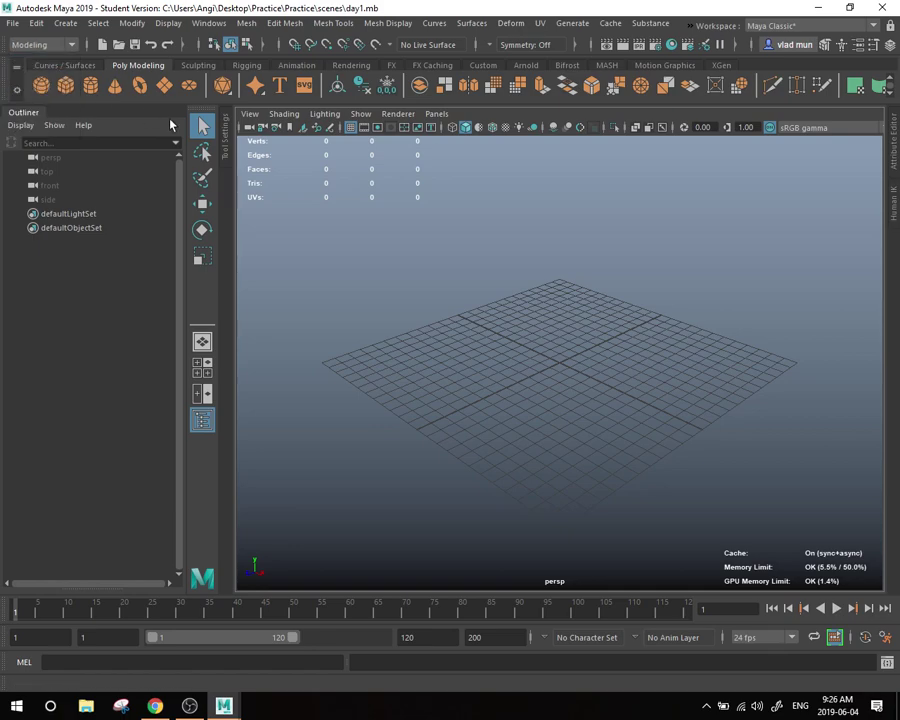
pyautogui.click(72, 45)
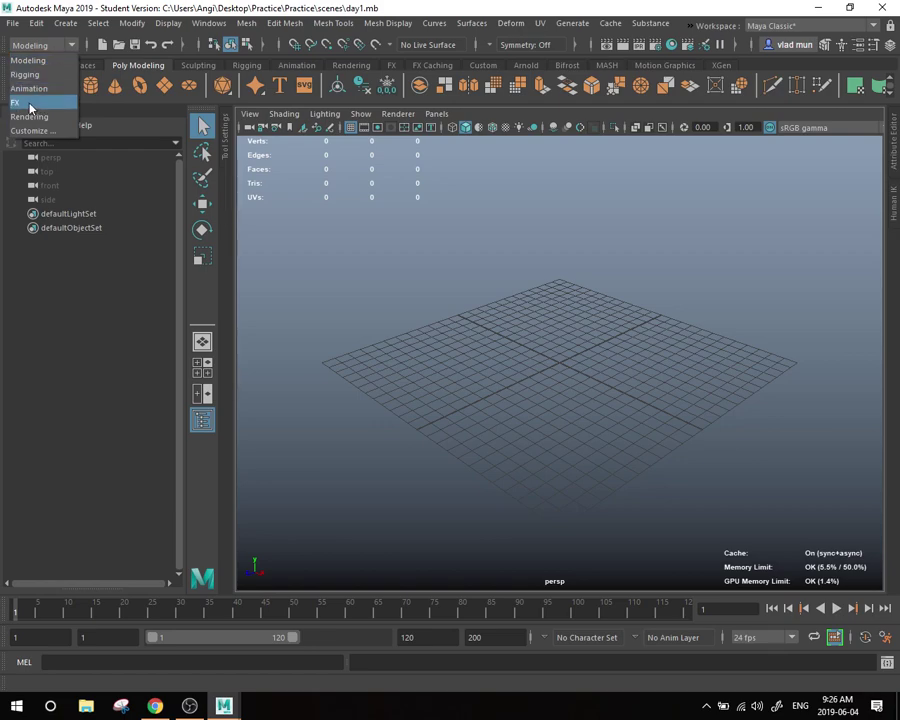
pyautogui.click(407, 307)
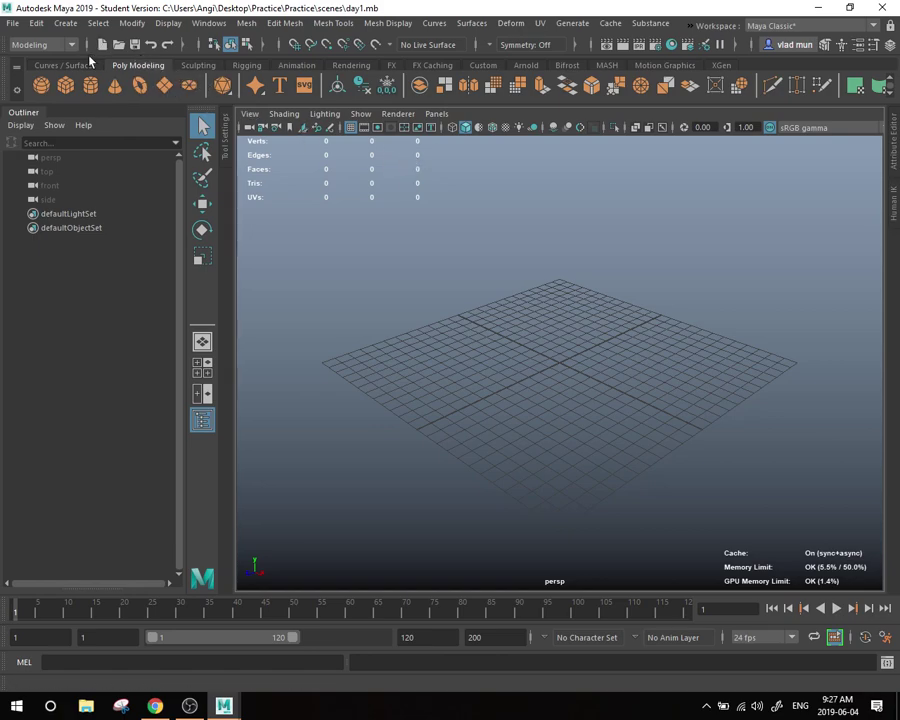
pyautogui.click(42, 45)
pyautogui.click(28, 74)
pyautogui.click(43, 45)
pyautogui.click(62, 88)
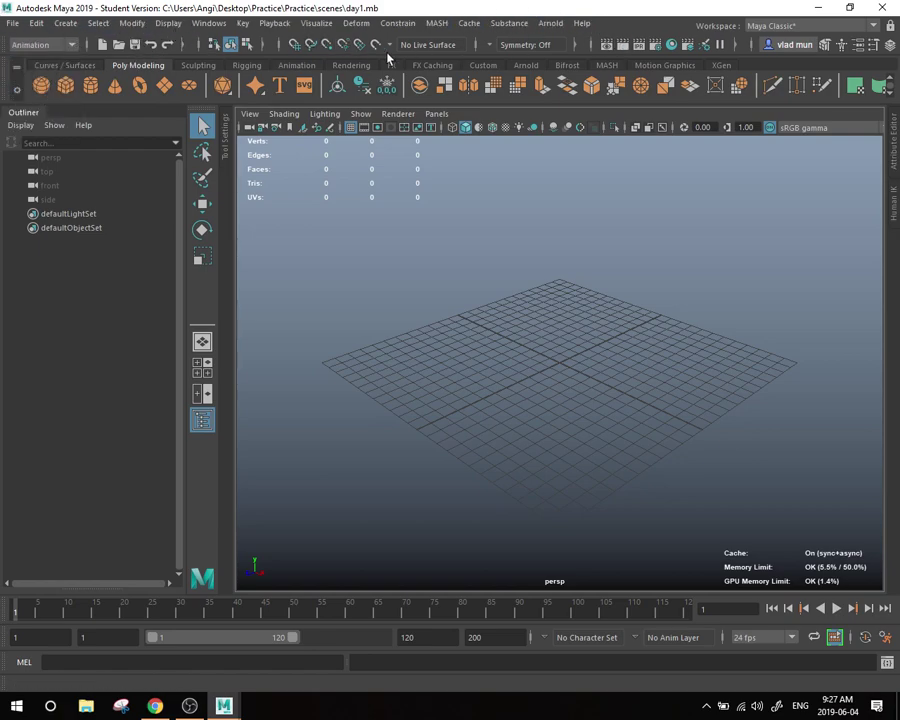
# Switch between the Modeling, Rigging and FX menu sets, finishing on Modeling.
pyautogui.click(42, 45)
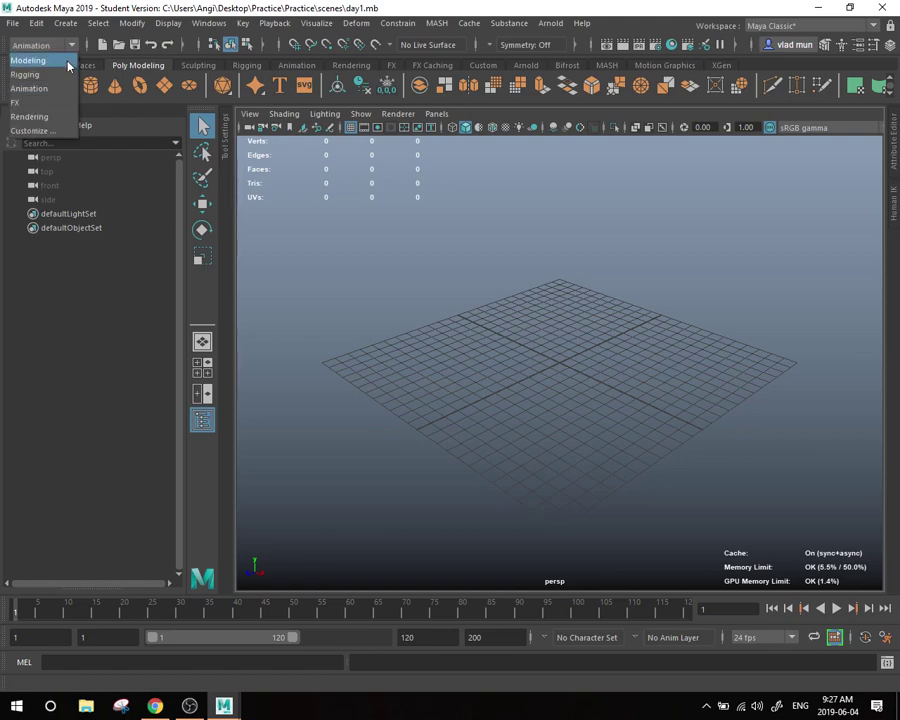
pyautogui.click(30, 60)
pyautogui.click(42, 45)
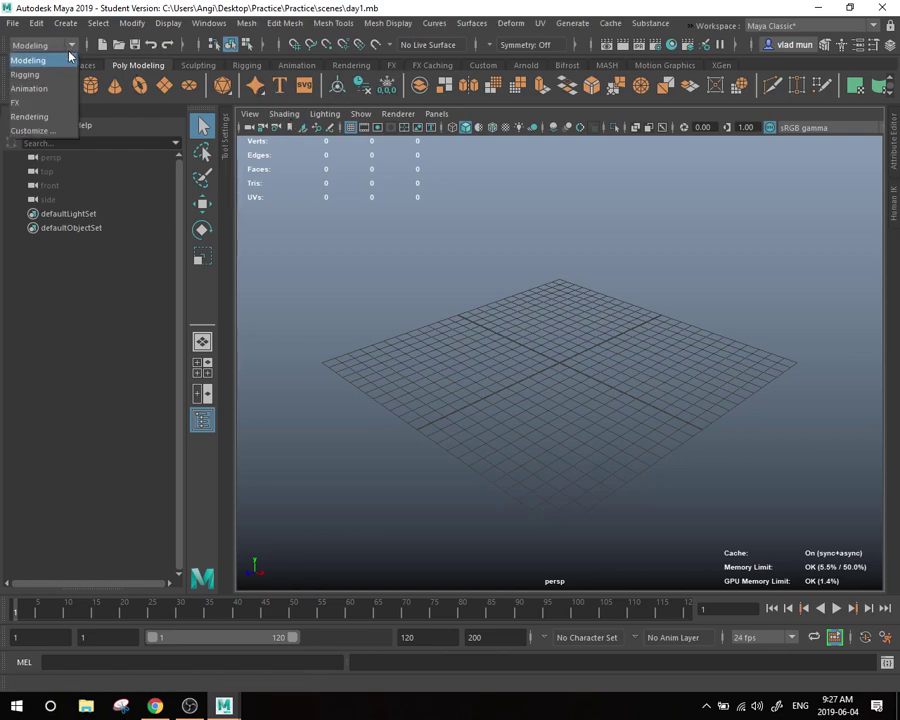
pyautogui.click(40, 74)
pyautogui.click(42, 45)
pyautogui.click(40, 60)
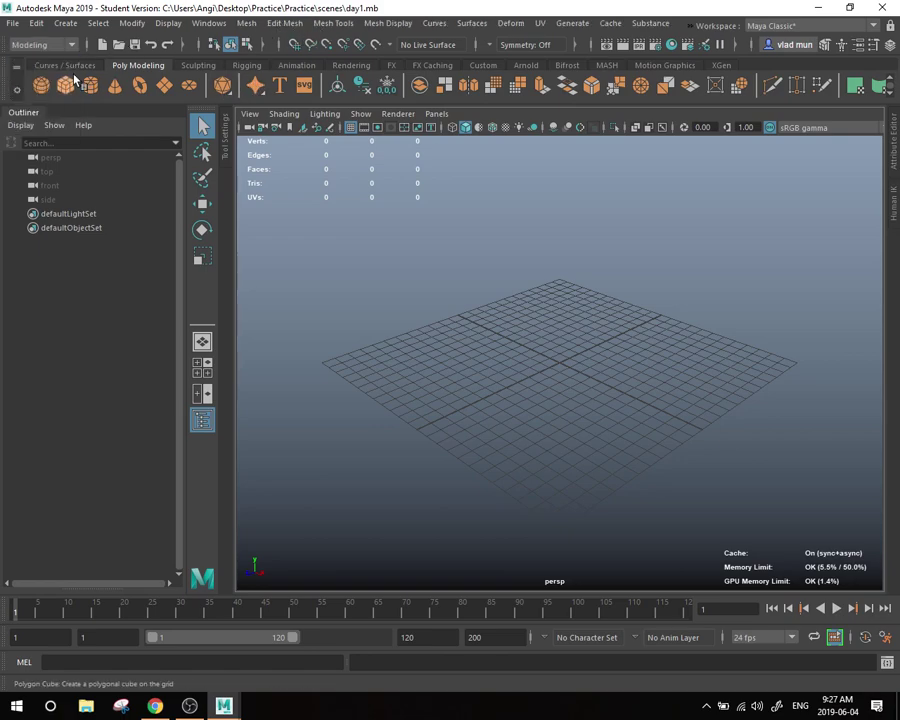
pyautogui.click(75, 47)
pyautogui.click(40, 102)
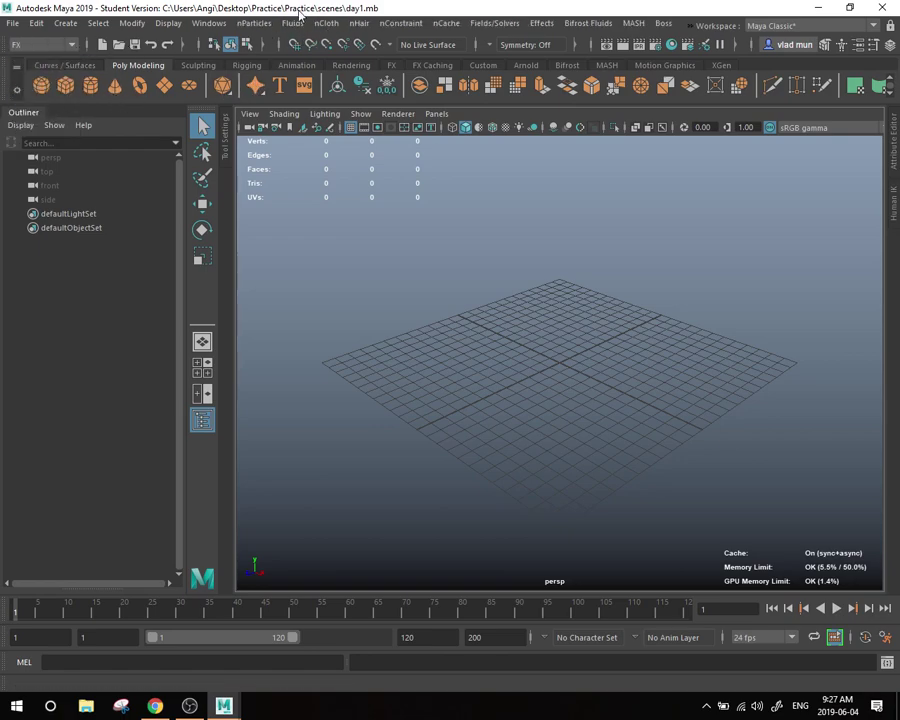
pyautogui.click(47, 44)
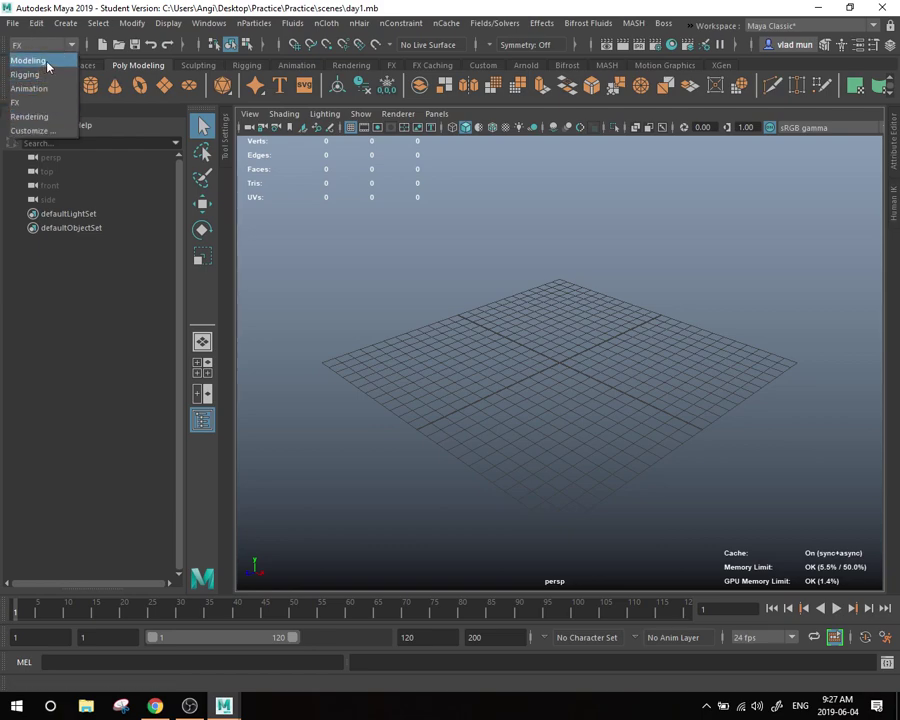
pyautogui.click(47, 61)
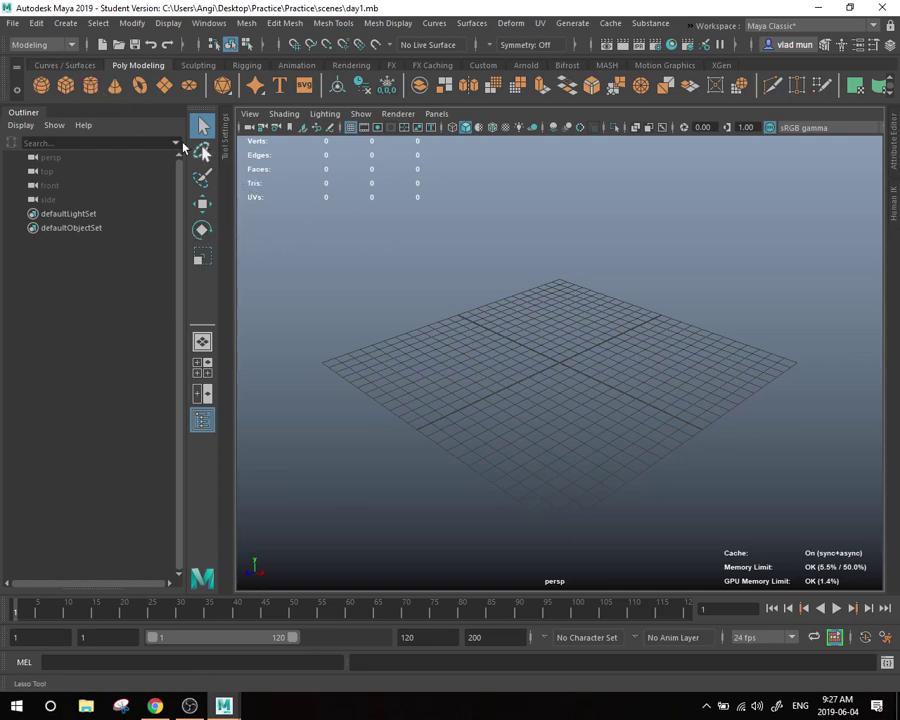
# Create a polygon sphere and a polygon cube from the shelf, then reselect pSphere1.
pyautogui.click(55, 85)
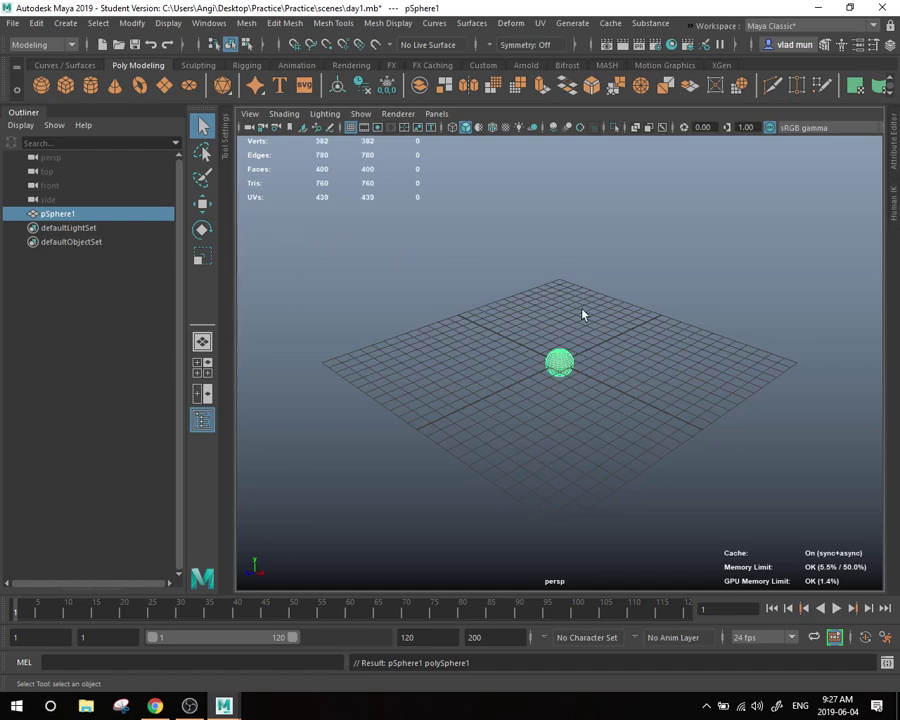
pyautogui.scroll(-2, 714, 344)
pyautogui.scroll(6, 652, 358)
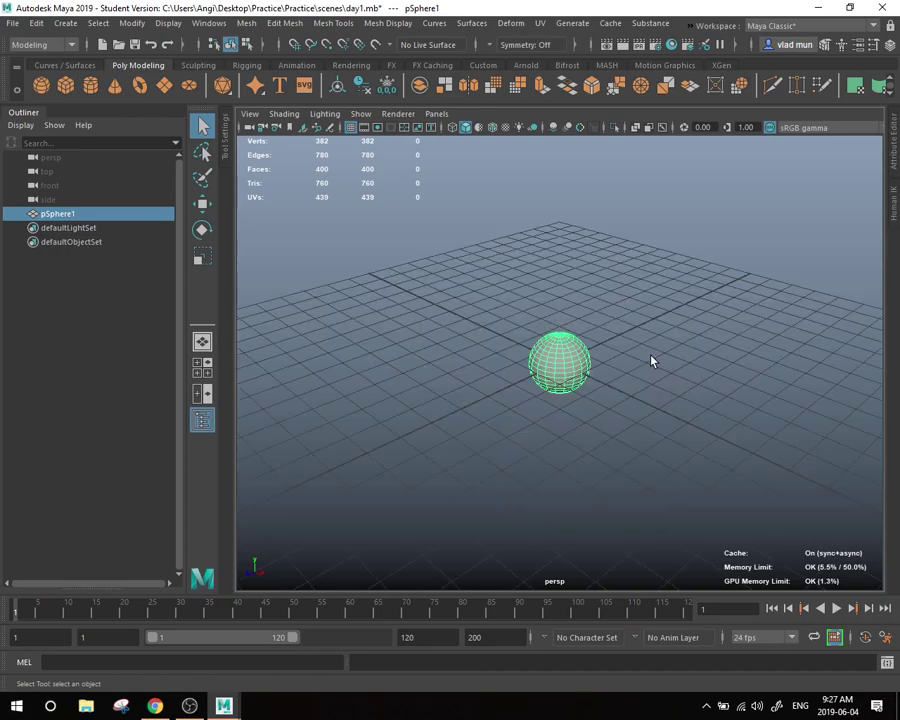
pyautogui.scroll(-3, 652, 345)
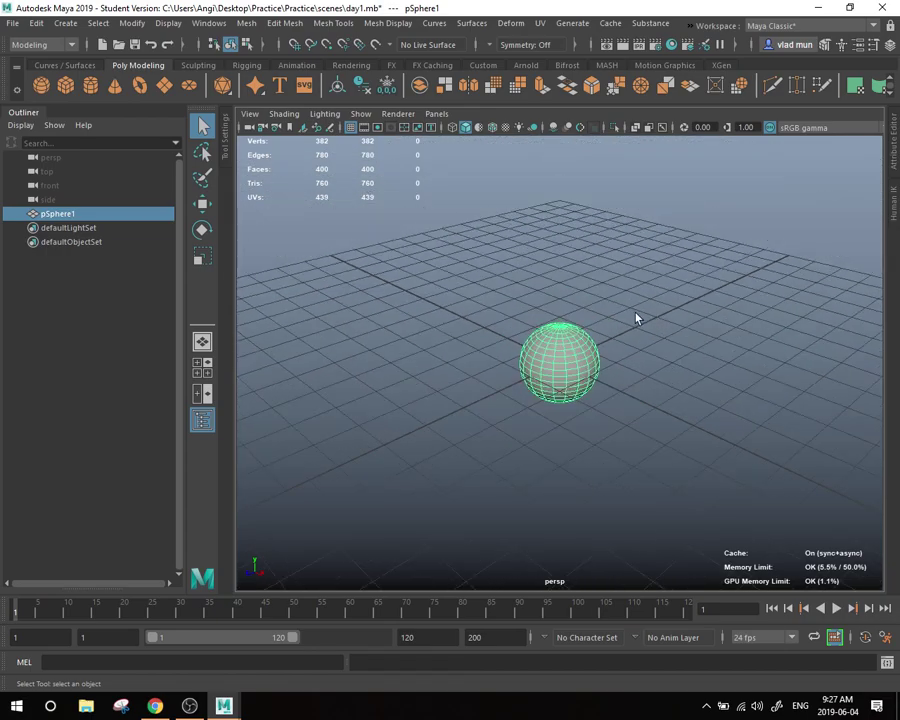
pyautogui.keyDown('alt'); pyautogui.moveTo(635, 318); pyautogui.dragTo(538, 341); pyautogui.keyUp('alt')
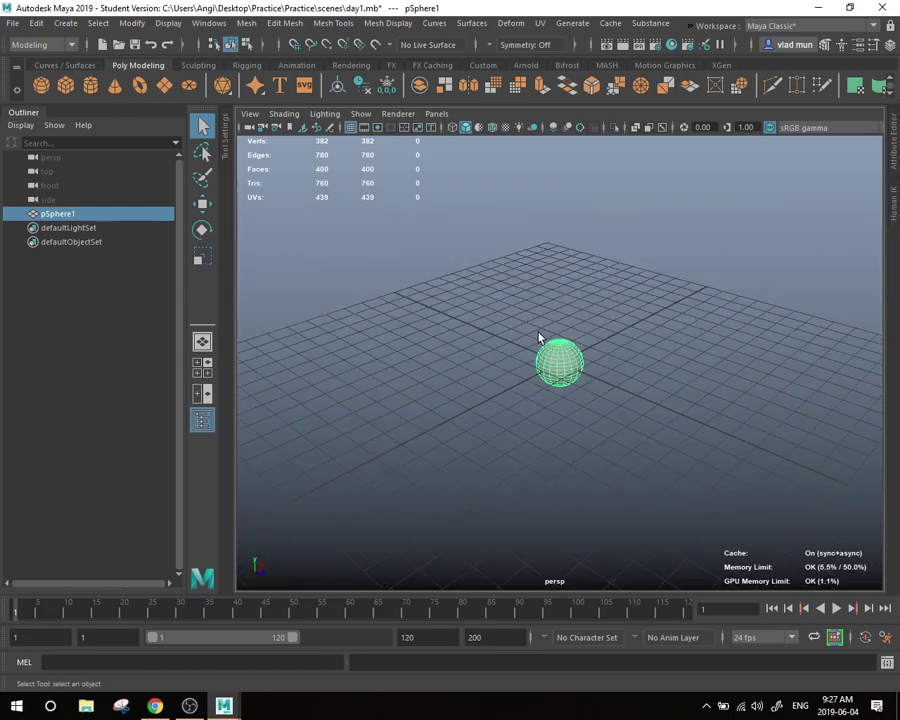
pyautogui.scroll(3, 538, 341)
pyautogui.click(66, 87)
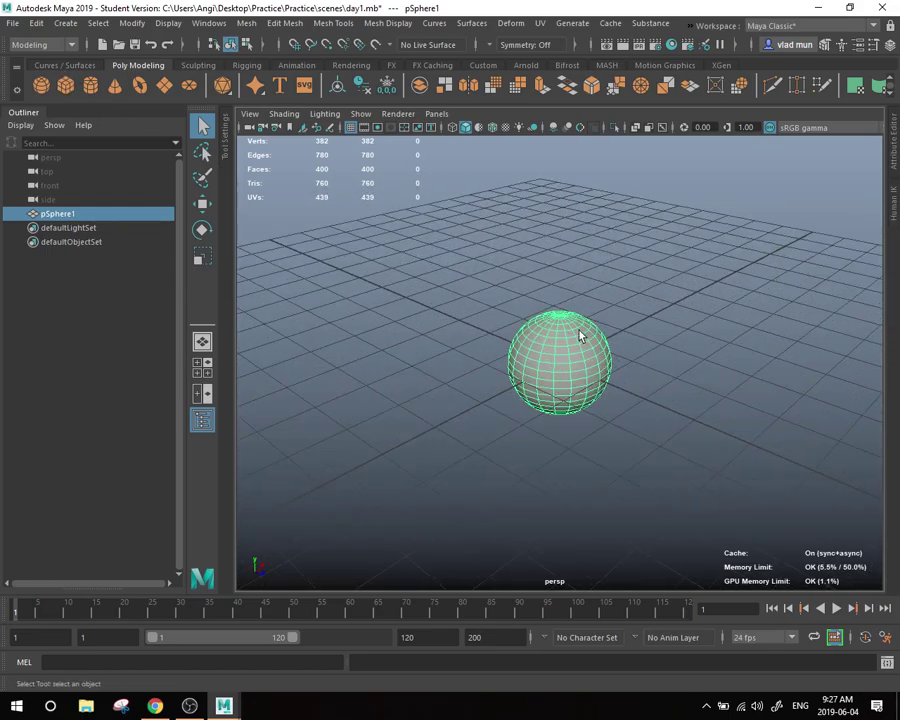
pyautogui.click(88, 214)
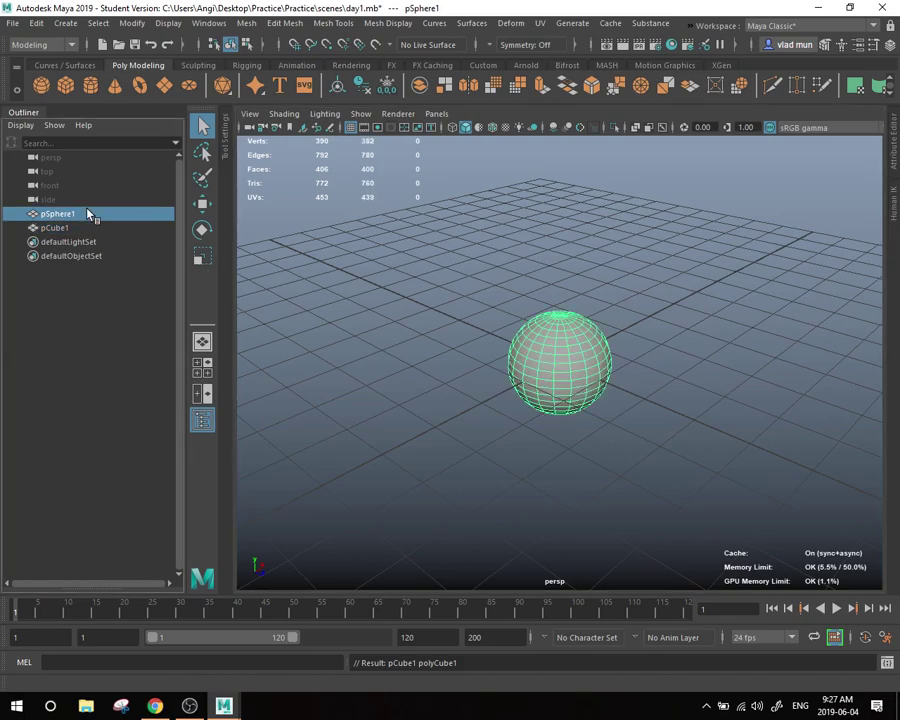
# Hide pSphere1 with Ctrl+H, then select and frame the cube.
pyautogui.hotkey('ctrl', 'h')
pyautogui.click(588, 360)
pyautogui.scroll(3, 596, 347)
pyautogui.scroll(-5, 596, 347)
pyautogui.keyDown('alt'); pyautogui.moveTo(597, 345); pyautogui.dragTo(639, 355); pyautogui.keyUp('alt')
pyautogui.press('f')
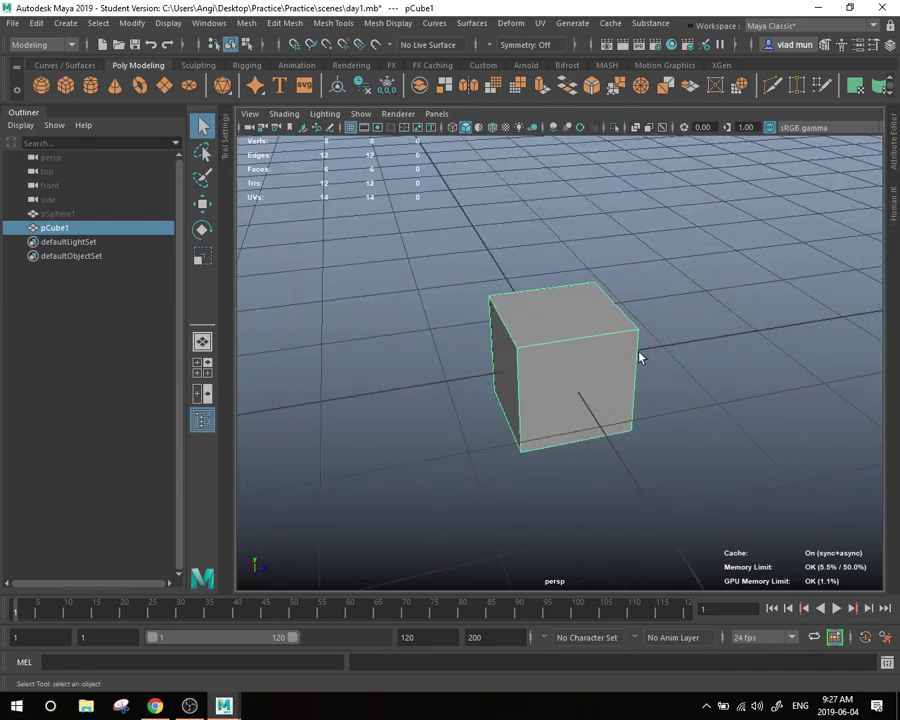
pyautogui.scroll(-3, 628, 352)
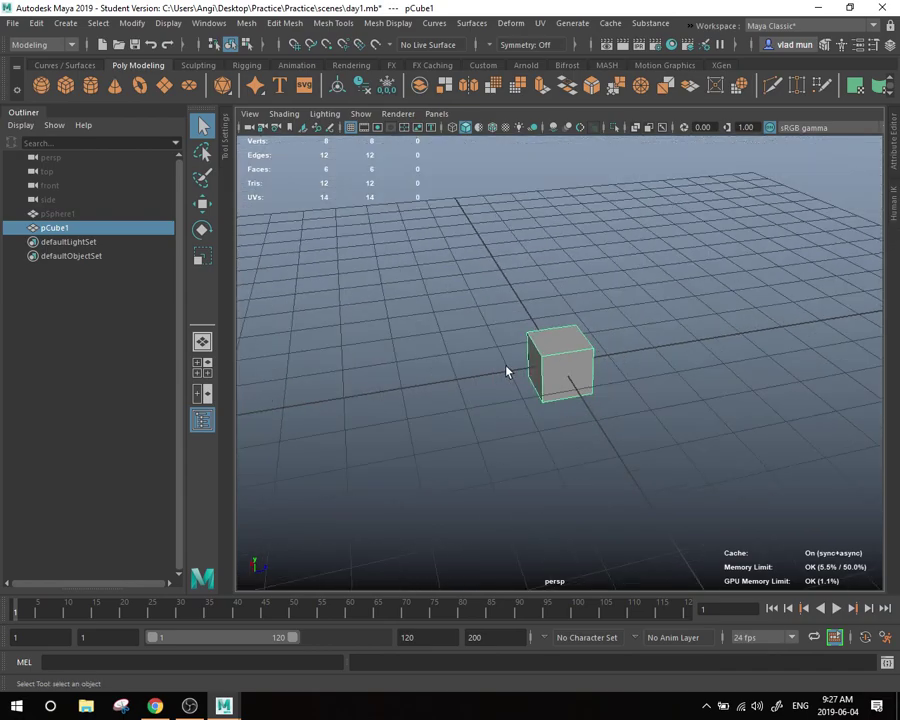
# In Vertex mode, select a corner vertex, try moving it, and undo the move.
pyautogui.rightClick(576, 320)
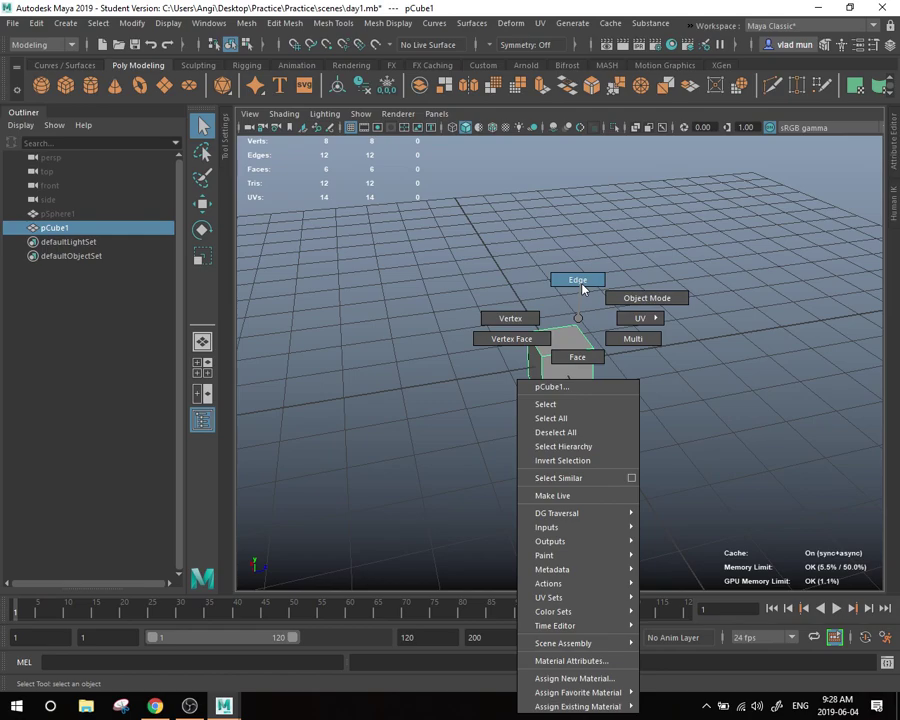
pyautogui.moveTo(582, 287); pyautogui.dragTo(512, 338, button='right')
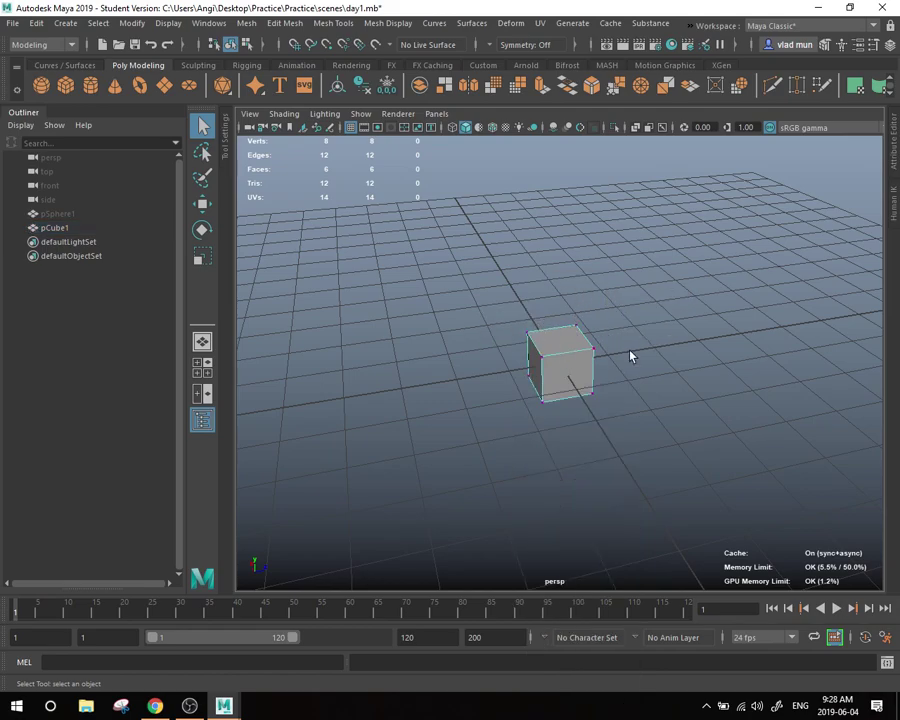
pyautogui.moveTo(612, 352); pyautogui.dragTo(590, 352)
pyautogui.keyDown('alt'); pyautogui.moveTo(669, 340); pyautogui.dragTo(426, 301); pyautogui.keyUp('alt')
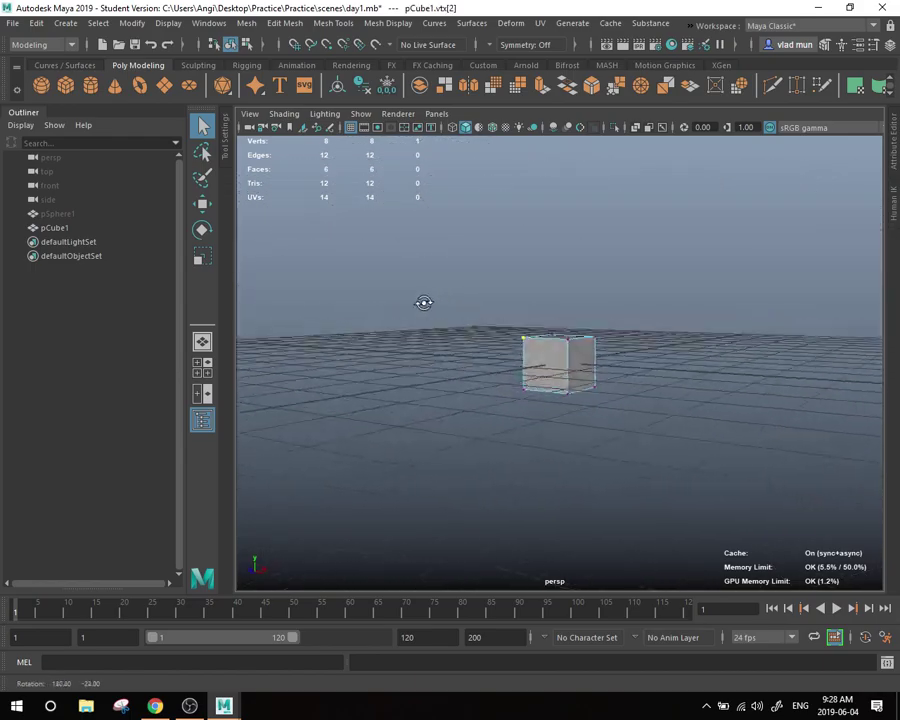
pyautogui.scroll(4, 490, 331)
pyautogui.keyDown('alt'); pyautogui.moveTo(490, 331); pyautogui.dragTo(414, 305); pyautogui.keyUp('alt')
pyautogui.scroll(-5, 596, 333)
pyautogui.press('w')
pyautogui.keyDown('alt'); pyautogui.moveTo(577, 352); pyautogui.dragTo(325, 297); pyautogui.keyUp('alt')
pyautogui.hotkey('ctrl', 'z')
pyautogui.scroll(-4, 556, 305)
pyautogui.moveTo(556, 356); pyautogui.dragTo(600, 324, button='right')
# Switch to Edge mode and select several of the cube's top edges in turn.
pyautogui.press('F10')
pyautogui.click(566, 358)
pyautogui.keyDown('alt'); pyautogui.moveTo(650, 342); pyautogui.dragTo(538, 332); pyautogui.keyUp('alt')
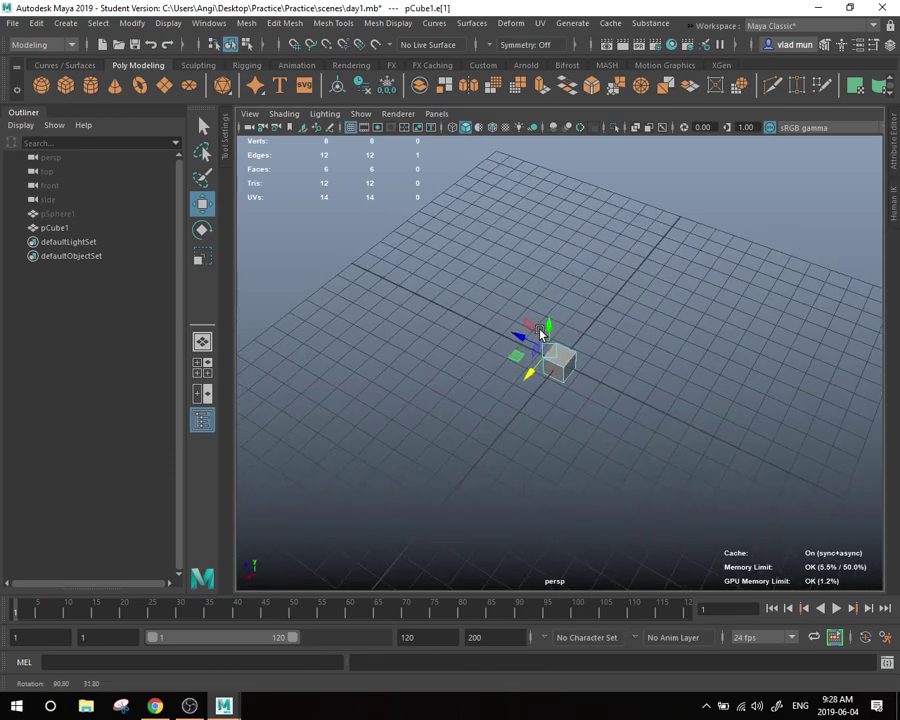
pyautogui.scroll(3, 594, 372)
pyautogui.scroll(3, 593, 365)
pyautogui.click(596, 352)
pyautogui.click(537, 370)
pyautogui.click(631, 315)
pyautogui.click(620, 303)
pyautogui.keyDown('alt'); pyautogui.moveTo(620, 303); pyautogui.dragTo(569, 275); pyautogui.keyUp('alt')
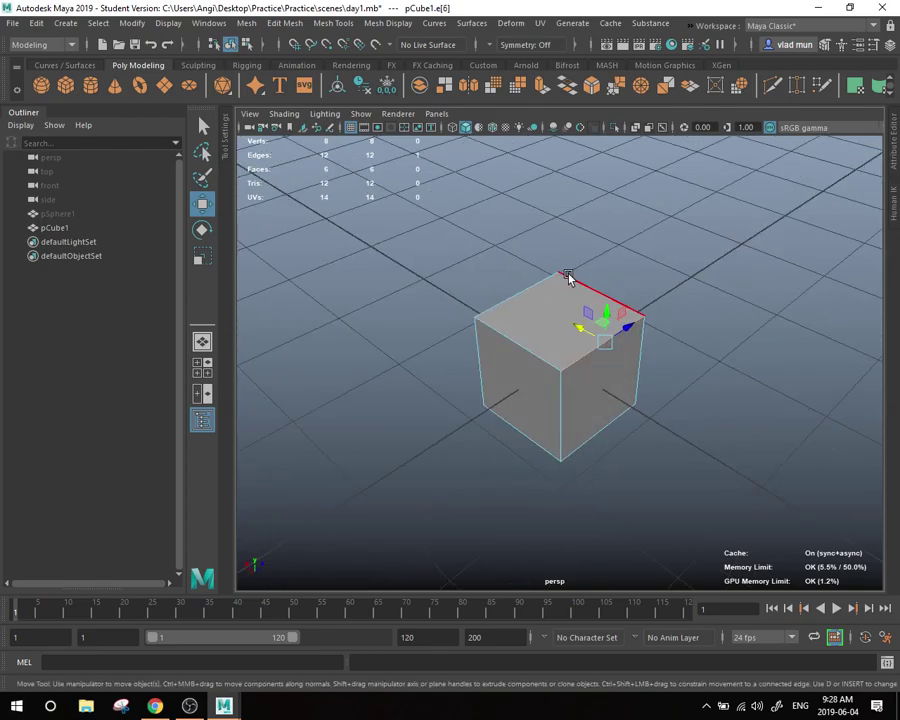
# Switch the cube to Face mode and select its front, side and top faces.
pyautogui.rightClick(566, 275)
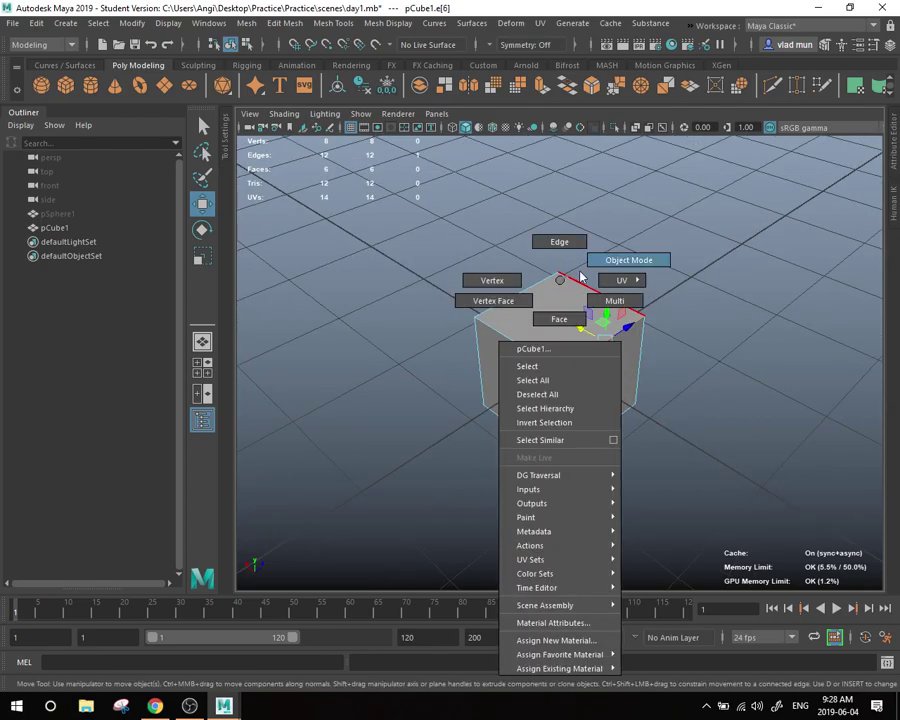
pyautogui.moveTo(577, 275); pyautogui.dragTo(559, 319, button='right')
pyautogui.click(609, 420)
pyautogui.keyDown('alt'); pyautogui.moveTo(772, 361); pyautogui.dragTo(584, 333); pyautogui.keyUp('alt')
pyautogui.click(584, 333)
pyautogui.keyDown('alt'); pyautogui.moveTo(675, 323); pyautogui.dragTo(774, 344); pyautogui.keyUp('alt')
pyautogui.click(568, 339)
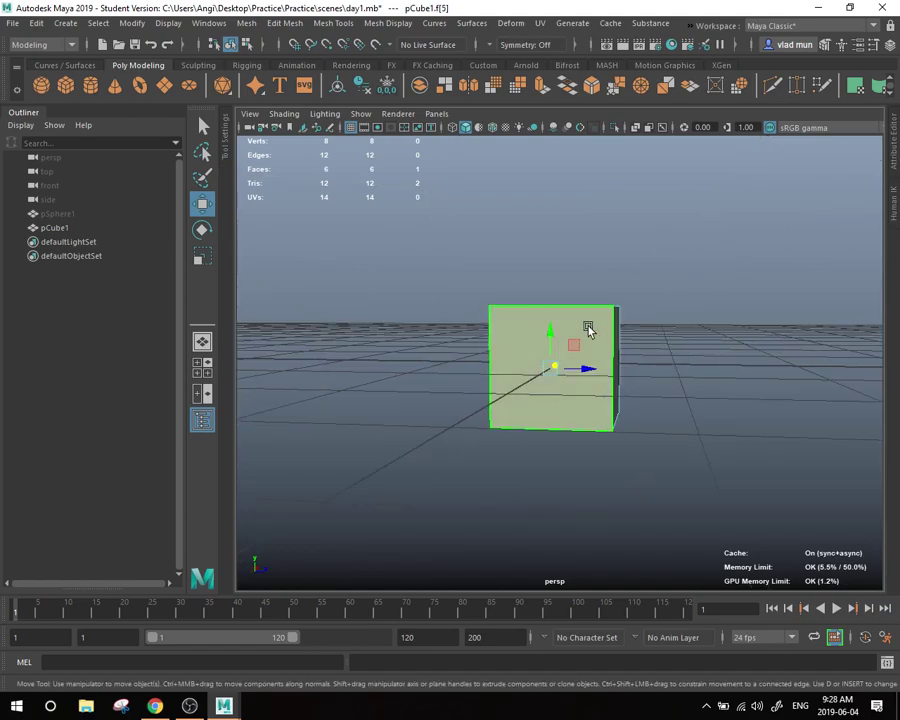
pyautogui.keyDown('alt'); pyautogui.moveTo(691, 305); pyautogui.dragTo(535, 316); pyautogui.keyUp('alt')
pyautogui.click(556, 327)
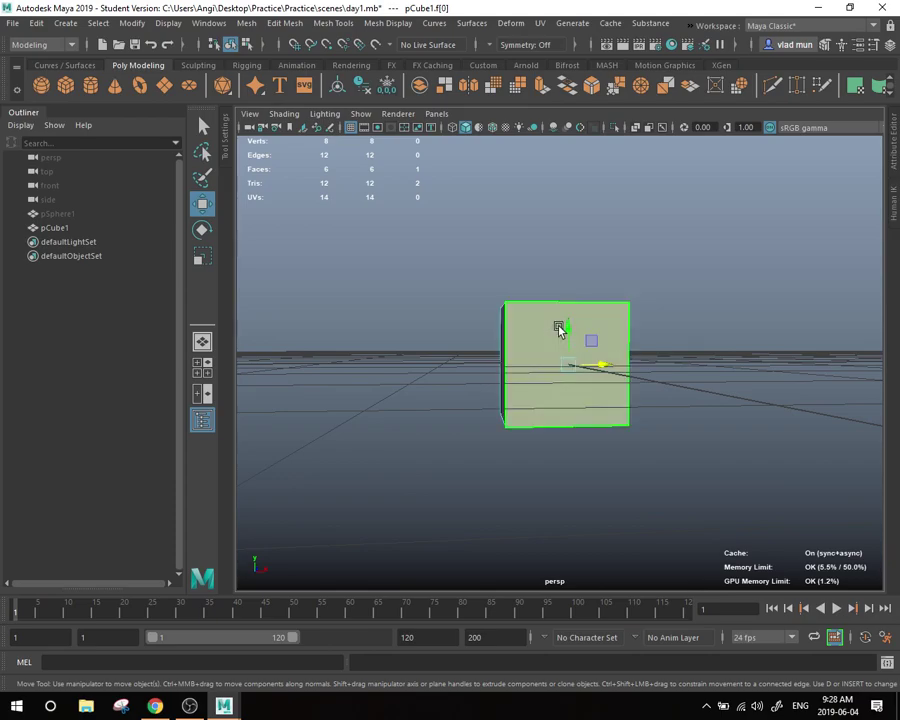
pyautogui.keyDown('alt'); pyautogui.moveTo(385, 305); pyautogui.dragTo(603, 338); pyautogui.keyUp('alt')
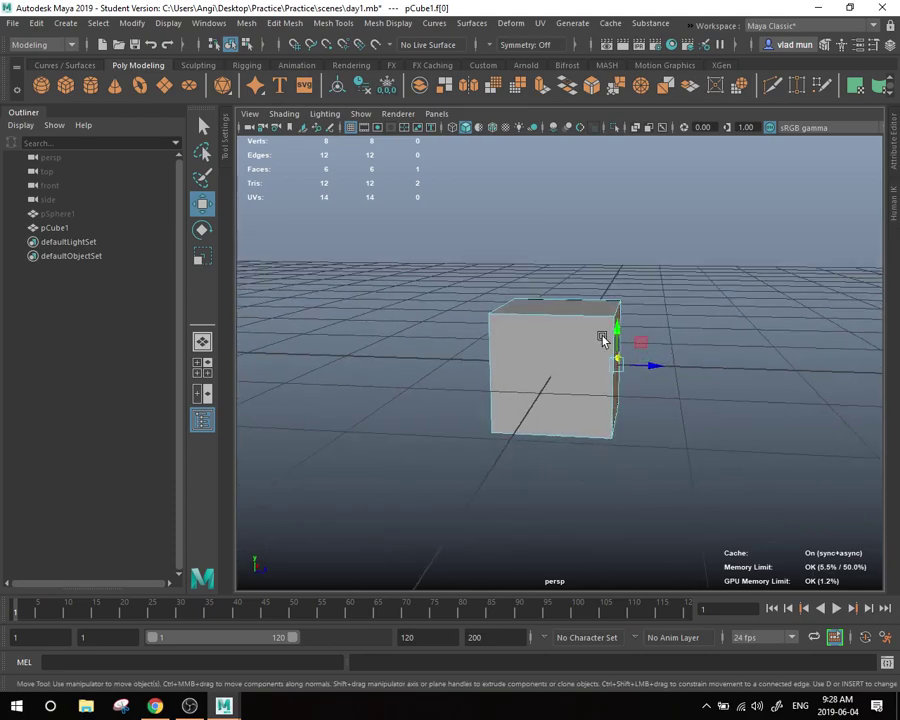
pyautogui.click(540, 338)
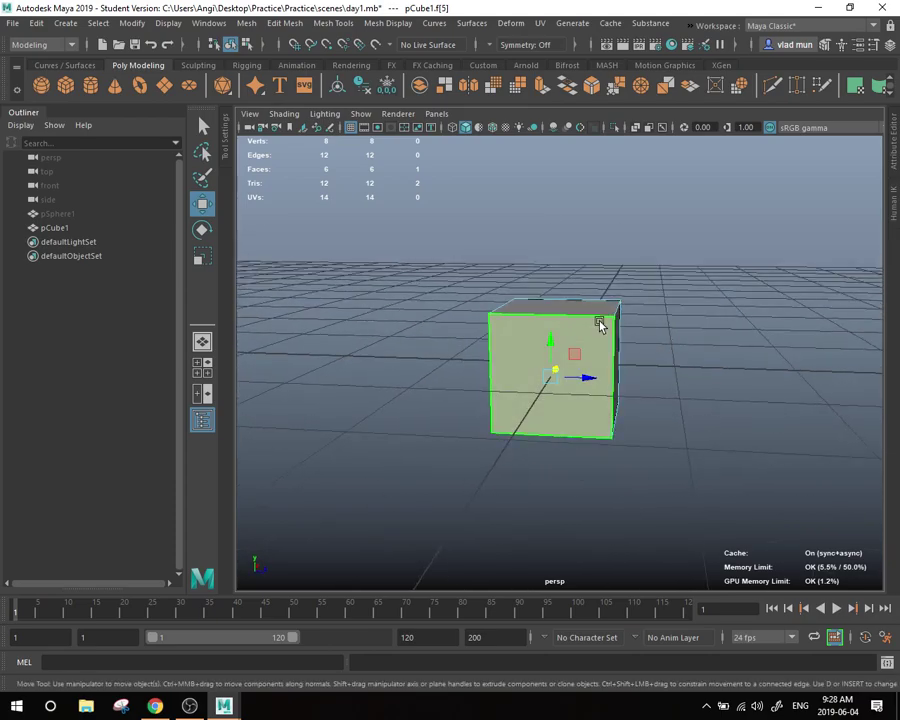
pyautogui.click(528, 308)
# Tumble around the cube, selecting its front, left side and top faces in turn.
pyautogui.keyDown('alt'); pyautogui.moveTo(528, 308); pyautogui.dragTo(660, 298); pyautogui.keyUp('alt')
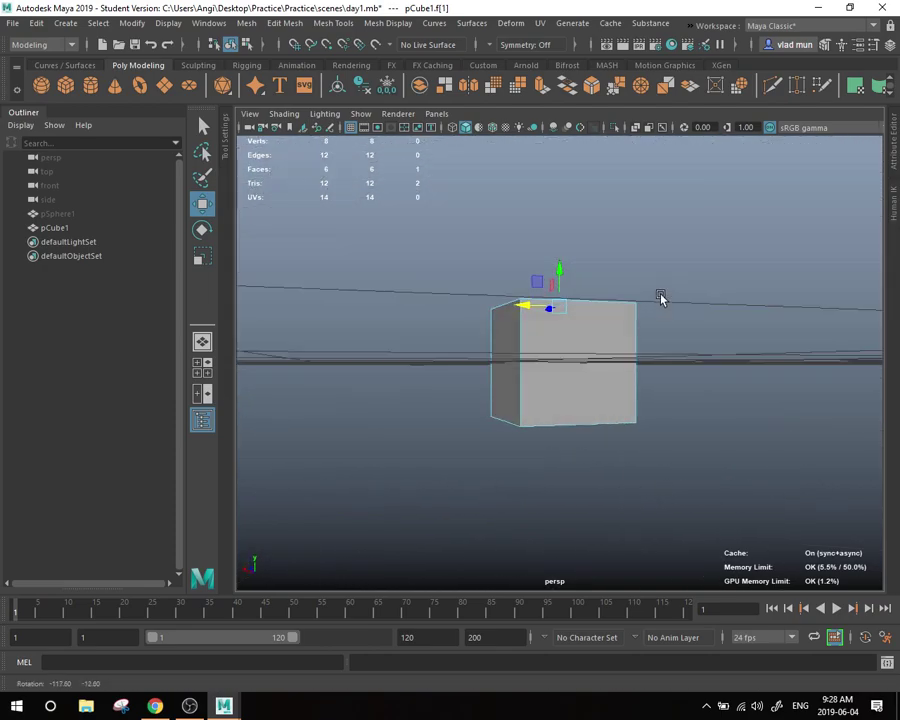
pyautogui.click(613, 330)
pyautogui.keyDown('alt'); pyautogui.moveTo(405, 316); pyautogui.dragTo(577, 325); pyautogui.keyUp('alt')
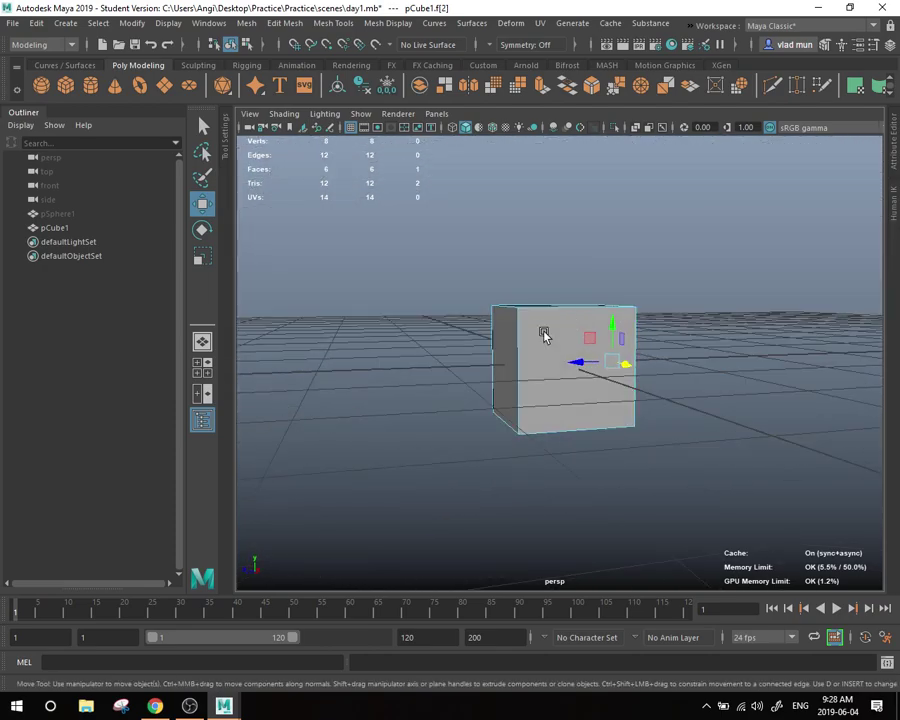
pyautogui.click(493, 338)
pyautogui.keyDown('alt'); pyautogui.moveTo(498, 330); pyautogui.dragTo(566, 310); pyautogui.keyUp('alt')
pyautogui.click(566, 310)
pyautogui.keyDown('alt'); pyautogui.moveTo(655, 333); pyautogui.dragTo(592, 316); pyautogui.keyUp('alt')
pyautogui.click(592, 316)
pyautogui.keyDown('alt'); pyautogui.moveTo(658, 314); pyautogui.dragTo(476, 342); pyautogui.keyUp('alt')
pyautogui.click(592, 336)
pyautogui.keyDown('alt'); pyautogui.moveTo(690, 332); pyautogui.dragTo(484, 323); pyautogui.keyUp('alt')
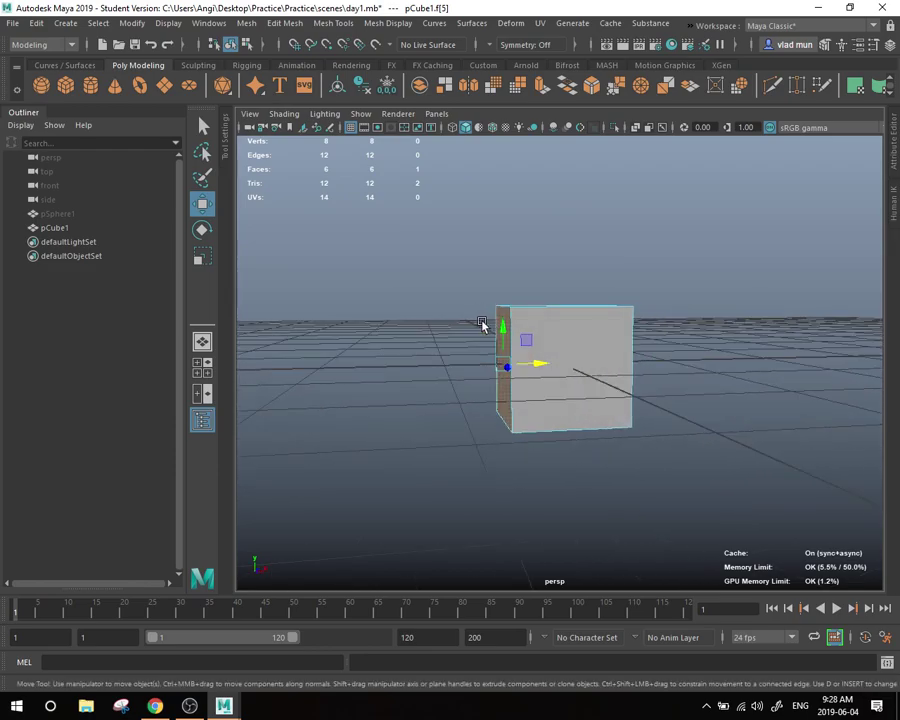
pyautogui.click(563, 317)
pyautogui.keyDown('alt'); pyautogui.moveTo(420, 340); pyautogui.dragTo(709, 346); pyautogui.keyUp('alt')
# Return to Object Mode, raise the cube straight up along Y, then go back to selecting.
pyautogui.rightClick(561, 320)
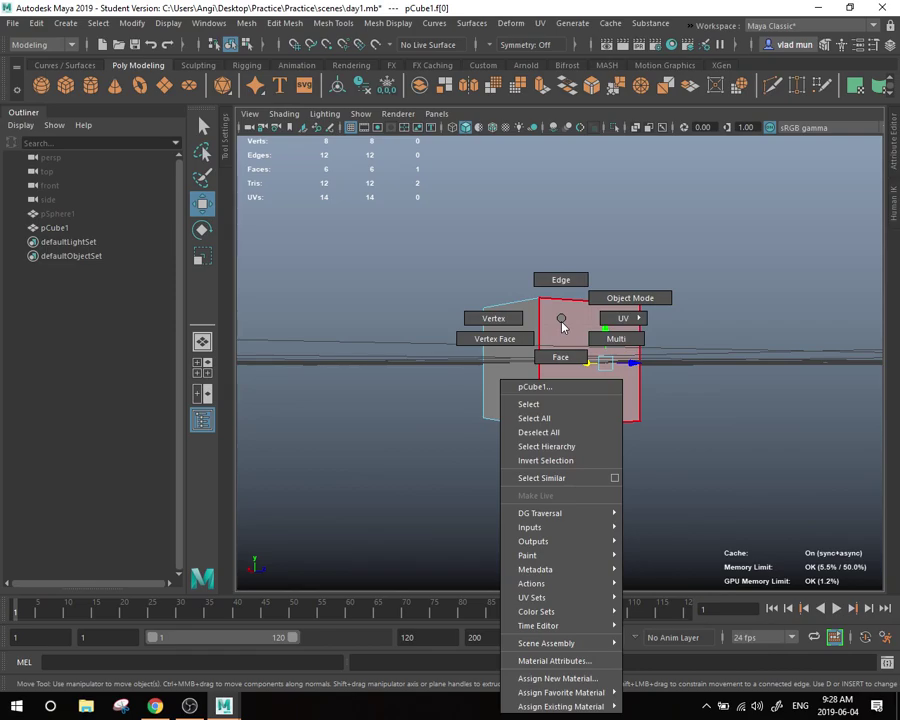
pyautogui.click(607, 296)
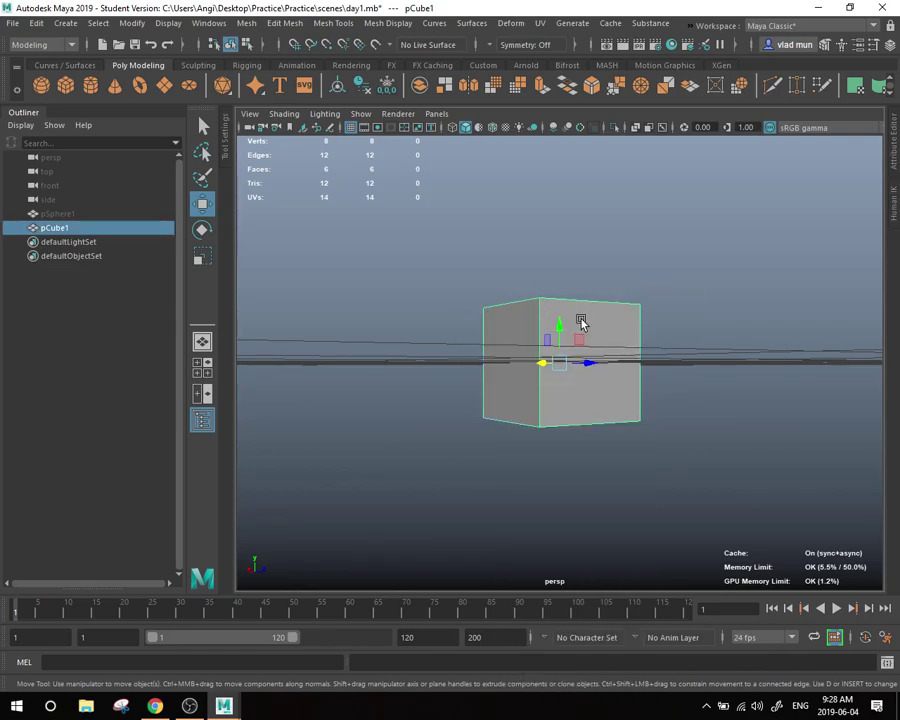
pyautogui.moveTo(563, 326); pyautogui.dragTo(543, 229)
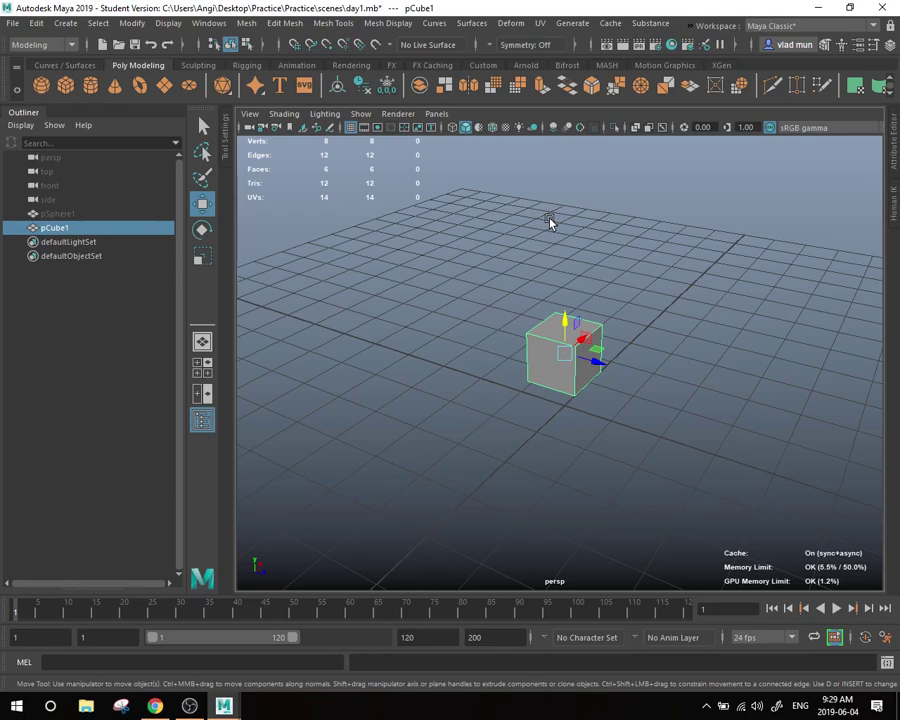
pyautogui.keyDown('alt'); pyautogui.moveTo(646, 377); pyautogui.dragTo(742, 342); pyautogui.keyUp('alt')
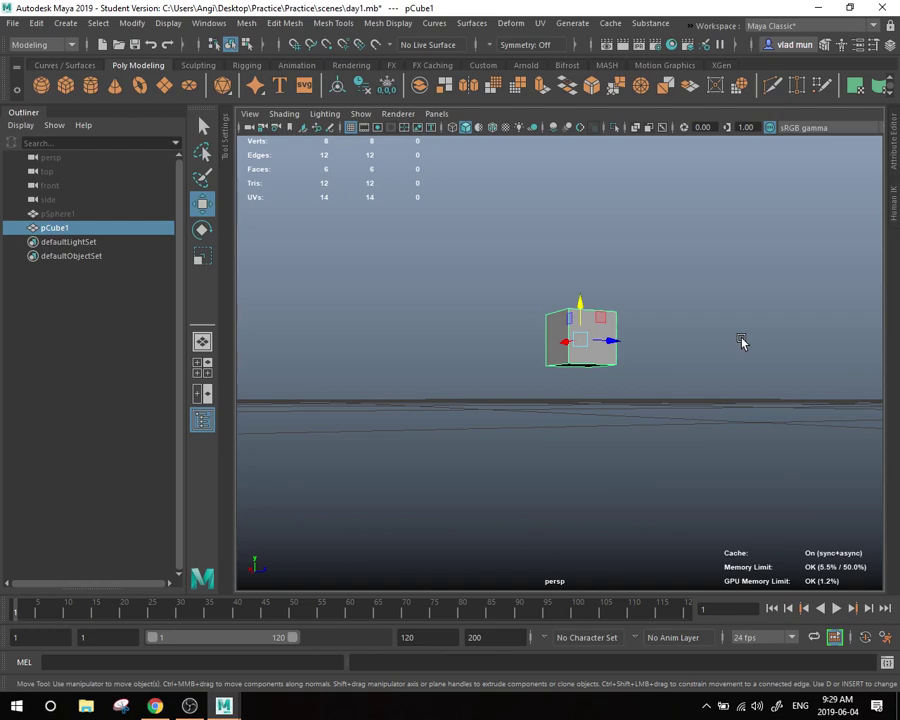
pyautogui.press('q')
pyautogui.keyDown('alt'); pyautogui.moveTo(697, 345); pyautogui.dragTo(414, 329); pyautogui.keyUp('alt')
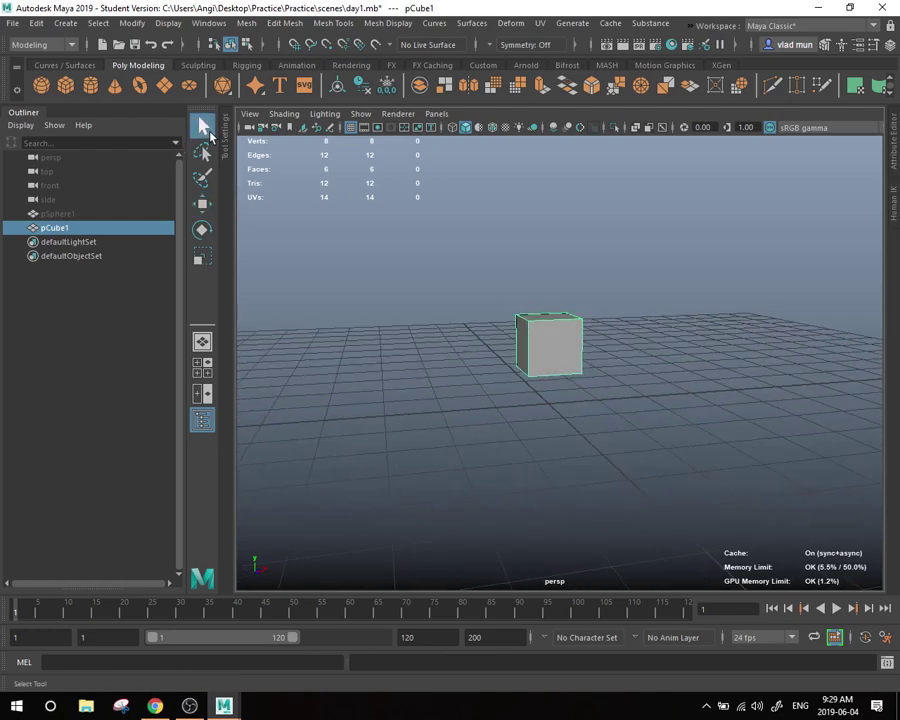
pyautogui.keyDown('alt'); pyautogui.moveTo(458, 279); pyautogui.dragTo(615, 351); pyautogui.keyUp('alt')
pyautogui.press('w')
pyautogui.press('q')
pyautogui.moveTo(584, 322); pyautogui.dragTo(518, 318, button='right')
pyautogui.click(598, 373)
pyautogui.keyDown('alt'); pyautogui.moveTo(607, 339); pyautogui.dragTo(657, 333); pyautogui.keyUp('alt')
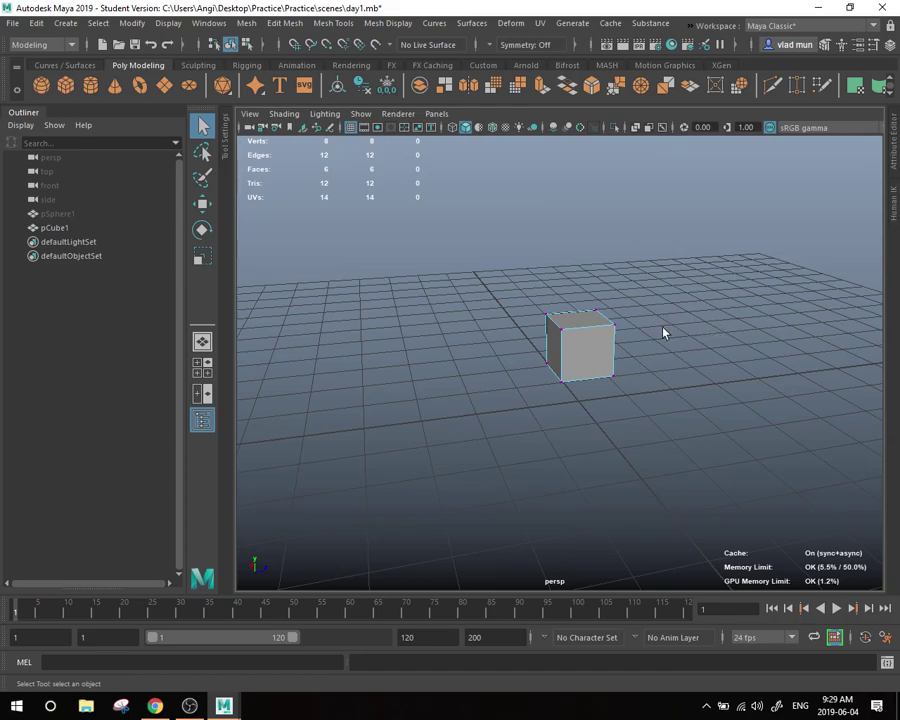
pyautogui.click(606, 332)
pyautogui.keyDown('alt'); pyautogui.moveTo(616, 386); pyautogui.dragTo(623, 348); pyautogui.keyUp('alt')
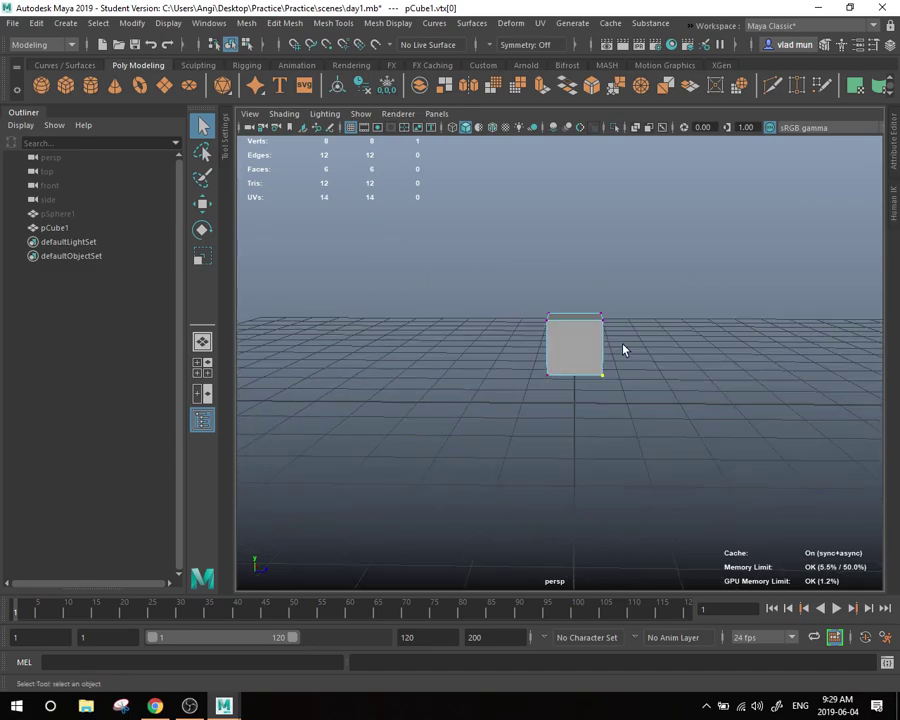
pyautogui.scroll(5, 623, 342)
pyautogui.scroll(-3, 623, 337)
pyautogui.keyDown('alt'); pyautogui.moveTo(681, 293); pyautogui.dragTo(628, 343); pyautogui.keyUp('alt')
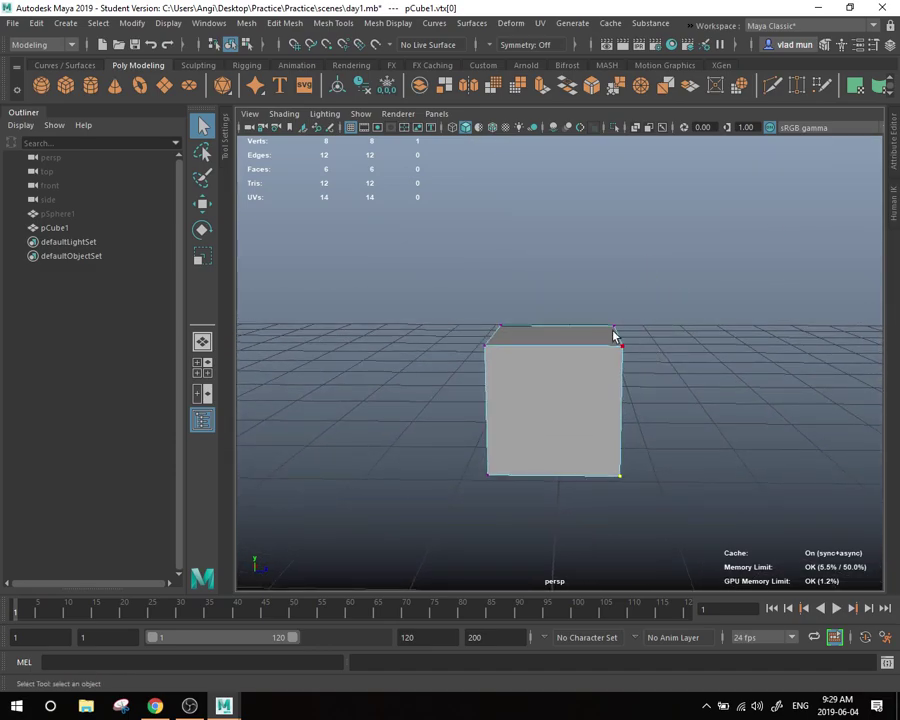
pyautogui.press('w')
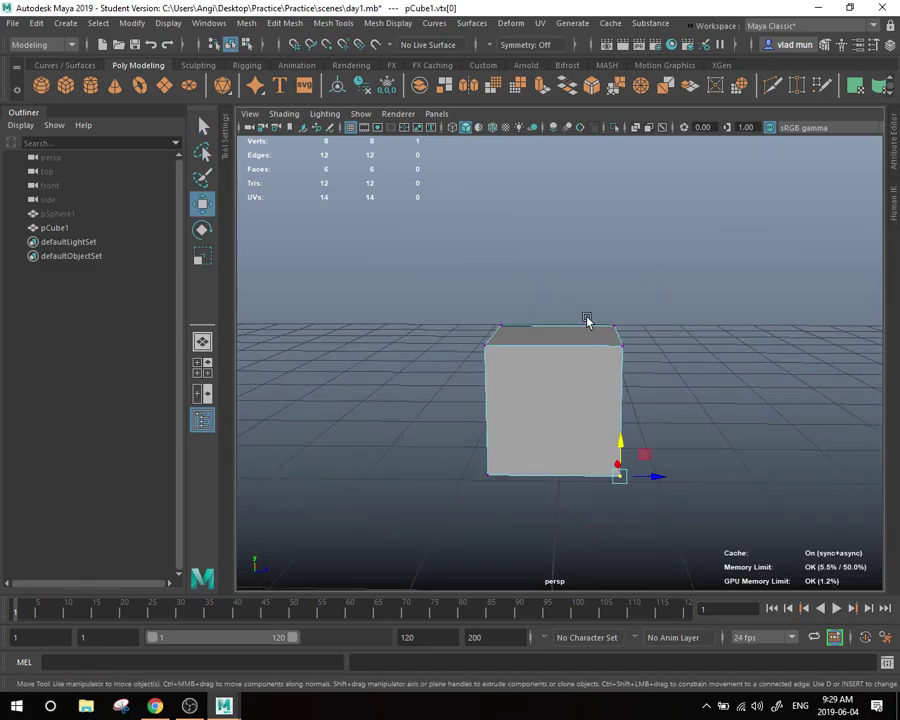
pyautogui.keyDown('alt'); pyautogui.moveTo(705, 370); pyautogui.dragTo(446, 372); pyautogui.keyUp('alt')
pyautogui.moveTo(440, 440); pyautogui.dragTo(380, 442)
pyautogui.keyDown('alt'); pyautogui.moveTo(460, 455); pyautogui.dragTo(685, 448); pyautogui.keyUp('alt')
pyautogui.hotkey('ctrl', 'z')
pyautogui.moveTo(527, 316); pyautogui.dragTo(523, 281, button='right')
pyautogui.click(543, 349)
pyautogui.moveTo(543, 352); pyautogui.dragTo(535, 346)
pyautogui.hotkey('ctrl', 'z')
pyautogui.keyDown('alt'); pyautogui.moveTo(625, 428); pyautogui.dragTo(607, 378); pyautogui.keyUp('alt')
pyautogui.moveTo(649, 342); pyautogui.dragTo(494, 382)
pyautogui.hotkey('ctrl', 'z')
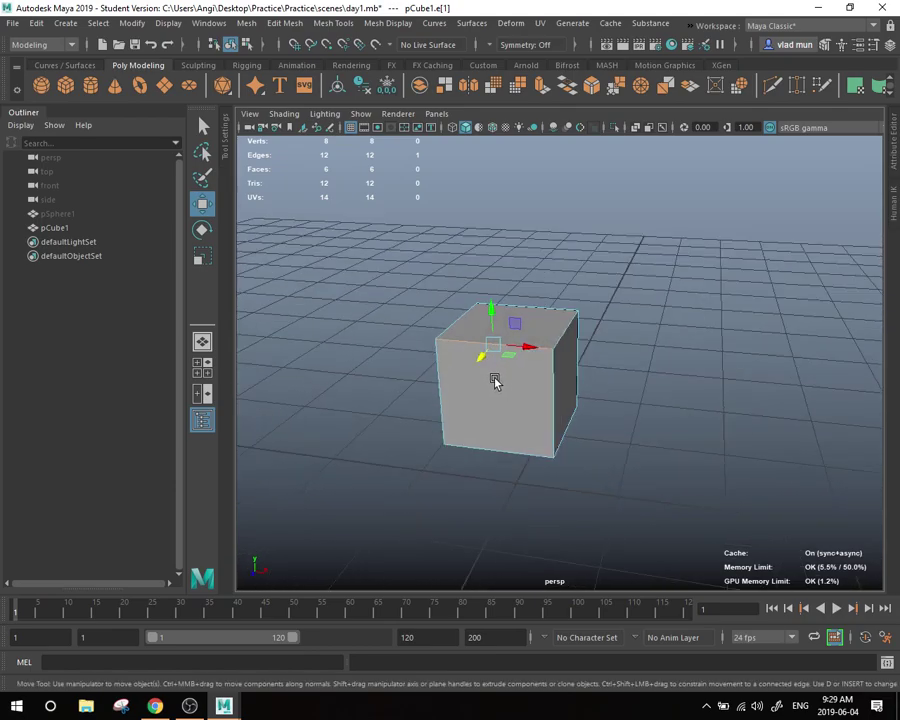
pyautogui.keyDown('alt'); pyautogui.moveTo(626, 420); pyautogui.dragTo(500, 352); pyautogui.keyUp('alt')
pyautogui.moveTo(500, 352); pyautogui.dragTo(430, 318, button='right')
pyautogui.keyDown('alt'); pyautogui.moveTo(585, 215); pyautogui.dragTo(440, 362); pyautogui.keyUp('alt')
pyautogui.moveTo(487, 316); pyautogui.dragTo(438, 331)
pyautogui.moveTo(613, 305); pyautogui.dragTo(420, 402)
pyautogui.moveTo(540, 326); pyautogui.dragTo(667, 435)
pyautogui.hotkey('ctrl', 'z')
pyautogui.hotkey('ctrl', 'z')
pyautogui.hotkey('ctrl', 'z')
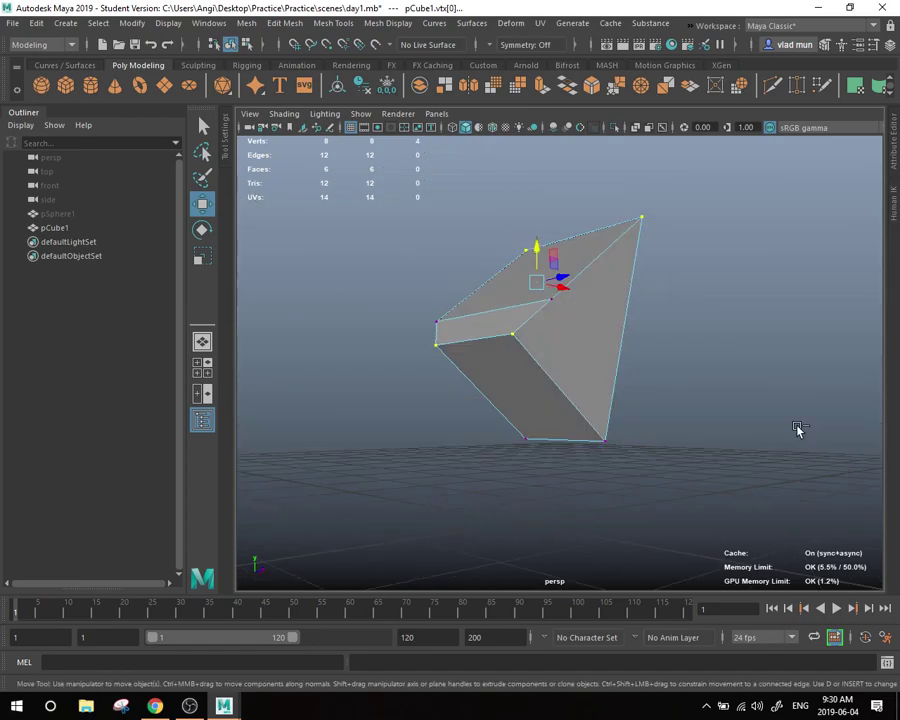
pyautogui.hotkey('ctrl', 'z')
pyautogui.keyDown('alt'); pyautogui.moveTo(750, 400); pyautogui.dragTo(603, 334); pyautogui.keyUp('alt')
pyautogui.keyDown('alt'); pyautogui.moveTo(651, 325); pyautogui.dragTo(479, 320); pyautogui.keyUp('alt')
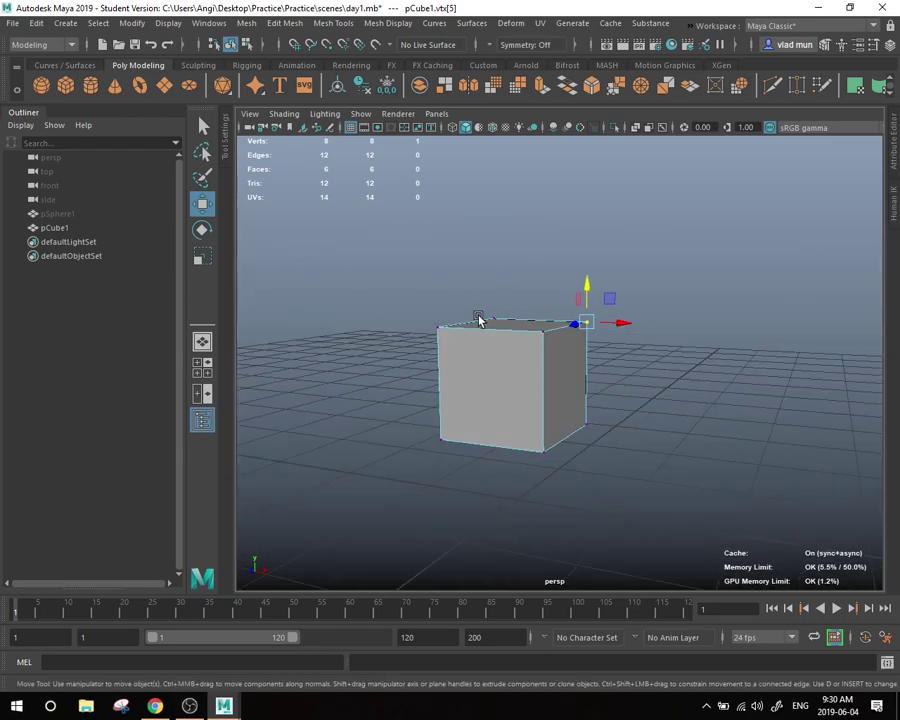
pyautogui.moveTo(665, 211); pyautogui.dragTo(392, 368)
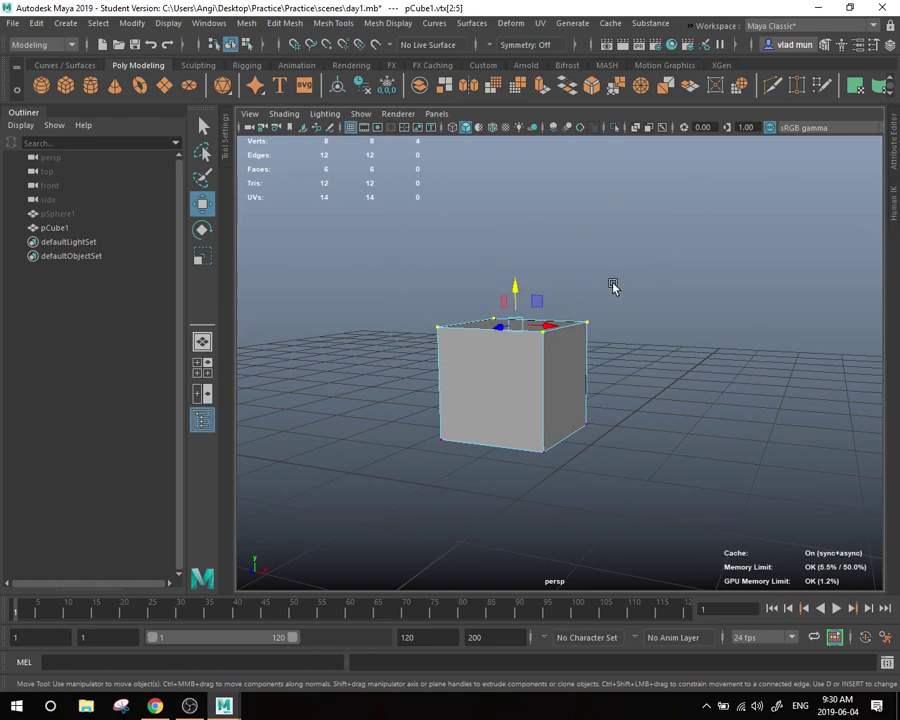
pyautogui.click(723, 391)
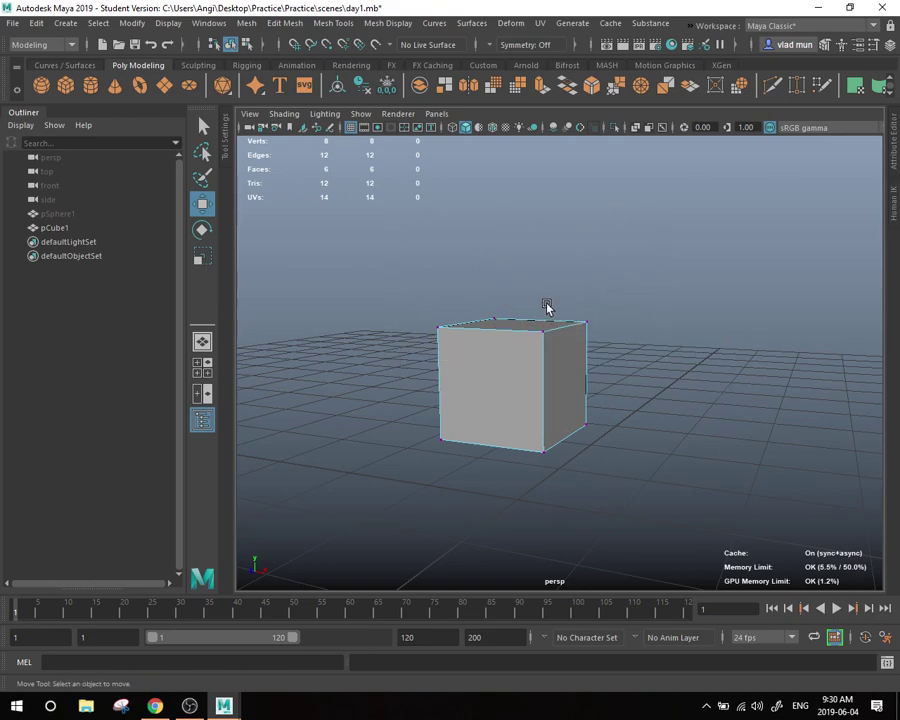
# Try rotating the cube, undo the rotation, then switch to the Scale tool.
pyautogui.press('e')
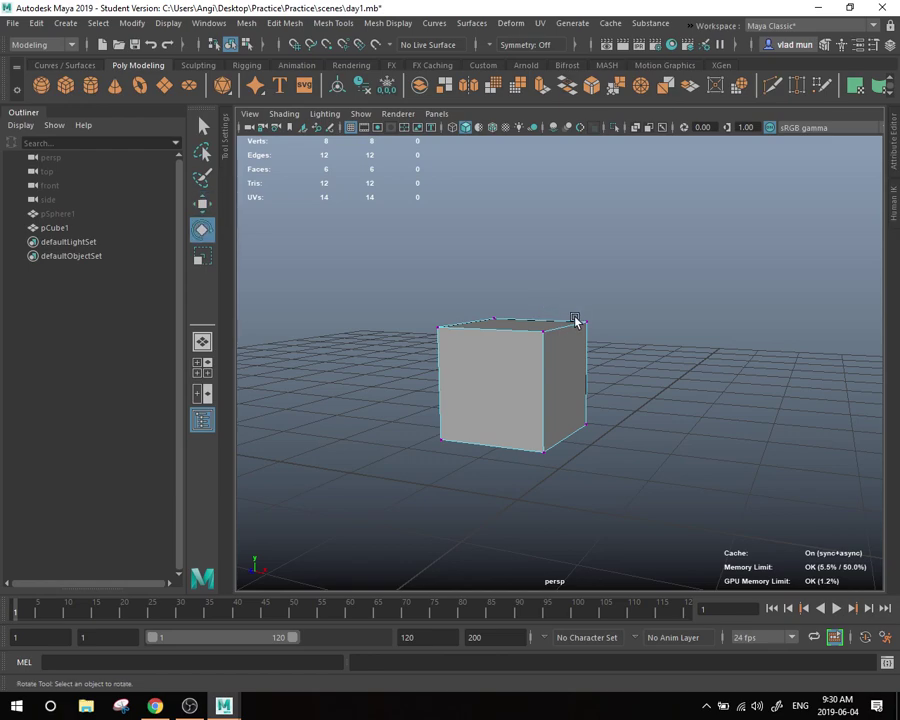
pyautogui.moveTo(543, 337); pyautogui.dragTo(606, 296, button='right')
pyautogui.keyDown('alt'); pyautogui.moveTo(538, 379); pyautogui.dragTo(517, 387); pyautogui.keyUp('alt')
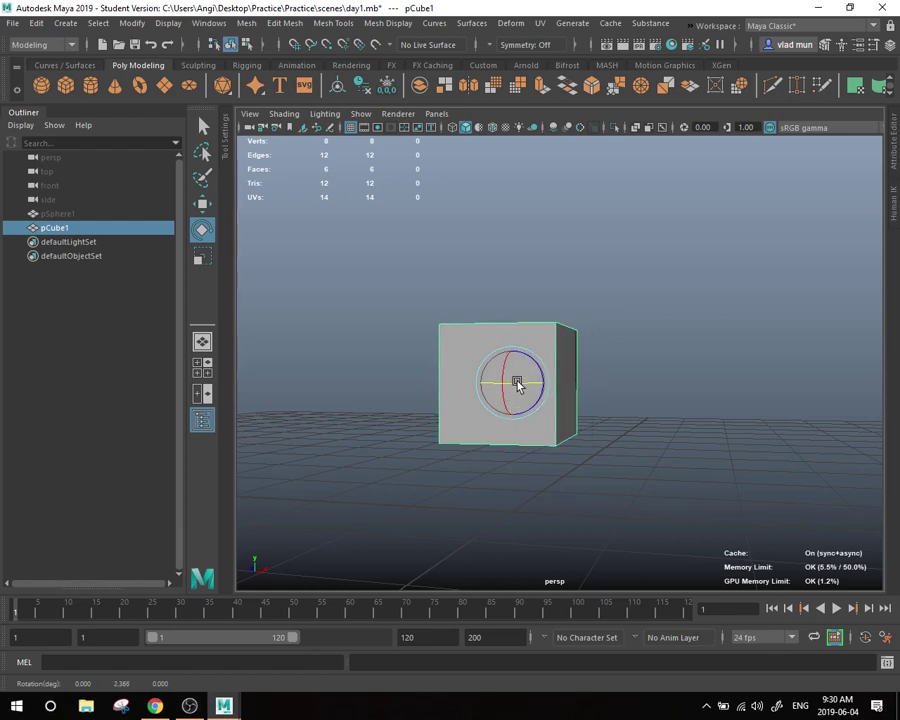
pyautogui.moveTo(571, 376)
pyautogui.keyDown('alt'); pyautogui.mouseDown()
pyautogui.moveTo(474, 378)
pyautogui.moveTo(579, 410)
pyautogui.moveTo(502, 492)
pyautogui.moveTo(629, 484)
pyautogui.moveTo(629, 442)
pyautogui.moveTo(609, 396)
pyautogui.moveTo(538, 330)
pyautogui.moveTo(581, 392)
pyautogui.mouseUp(); pyautogui.keyUp('alt')
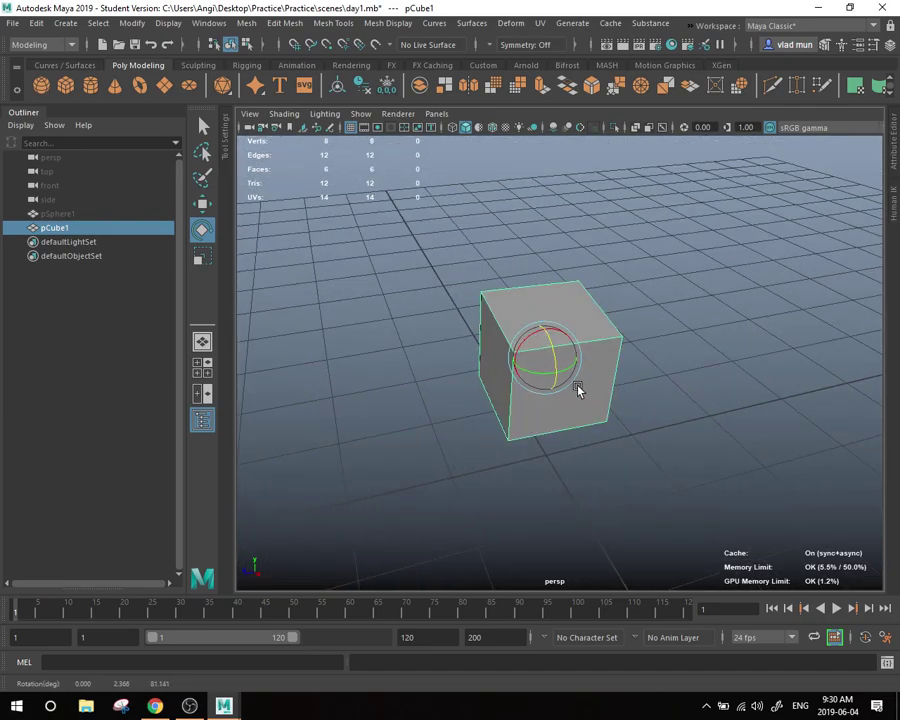
pyautogui.moveTo(649, 344)
pyautogui.keyDown('alt'); pyautogui.mouseDown()
pyautogui.moveTo(549, 364)
pyautogui.moveTo(640, 263)
pyautogui.moveTo(644, 347)
pyautogui.mouseUp(); pyautogui.keyUp('alt')
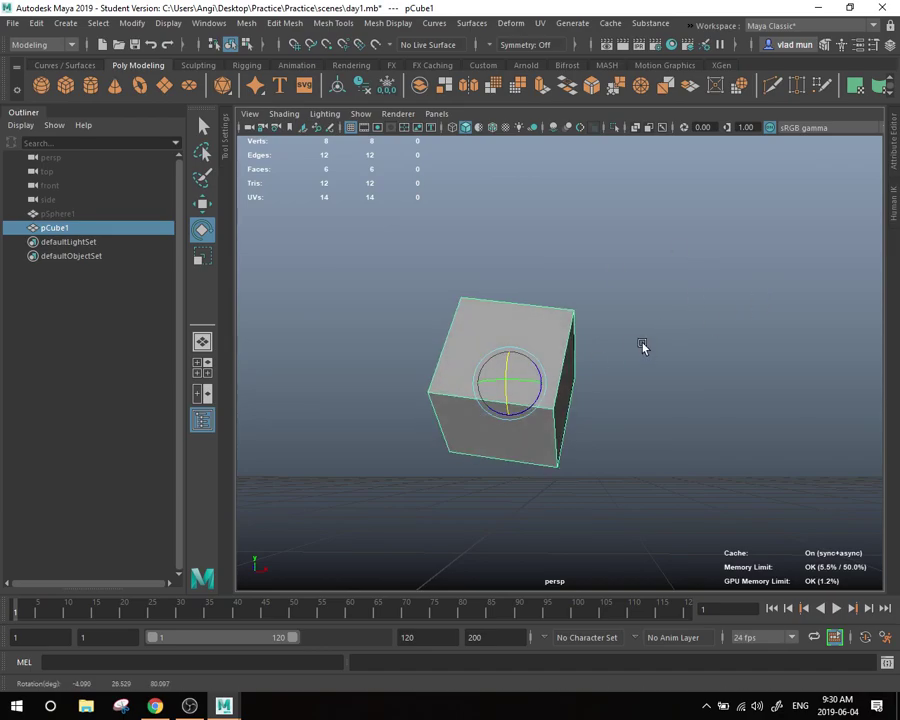
pyautogui.hotkey('ctrl', 'z')
pyautogui.hotkey('ctrl', 'z')
pyautogui.hotkey('ctrl', 'z')
pyautogui.keyDown('alt'); pyautogui.moveTo(466, 428); pyautogui.dragTo(434, 432); pyautogui.keyUp('alt')
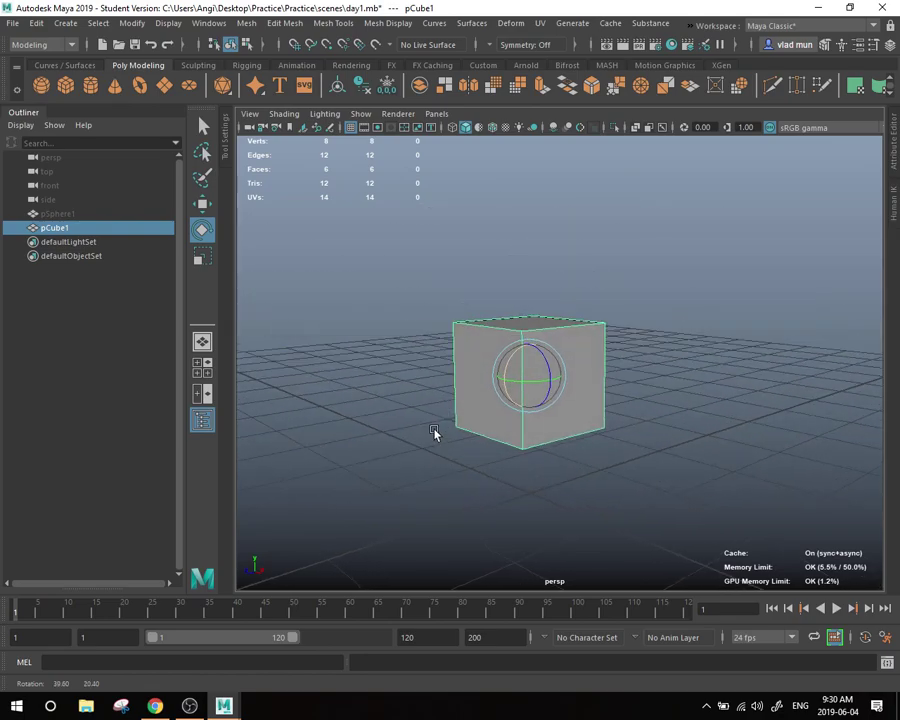
pyautogui.press('r')
pyautogui.keyDown('alt'); pyautogui.moveTo(596, 428); pyautogui.dragTo(546, 398); pyautogui.keyUp('alt')
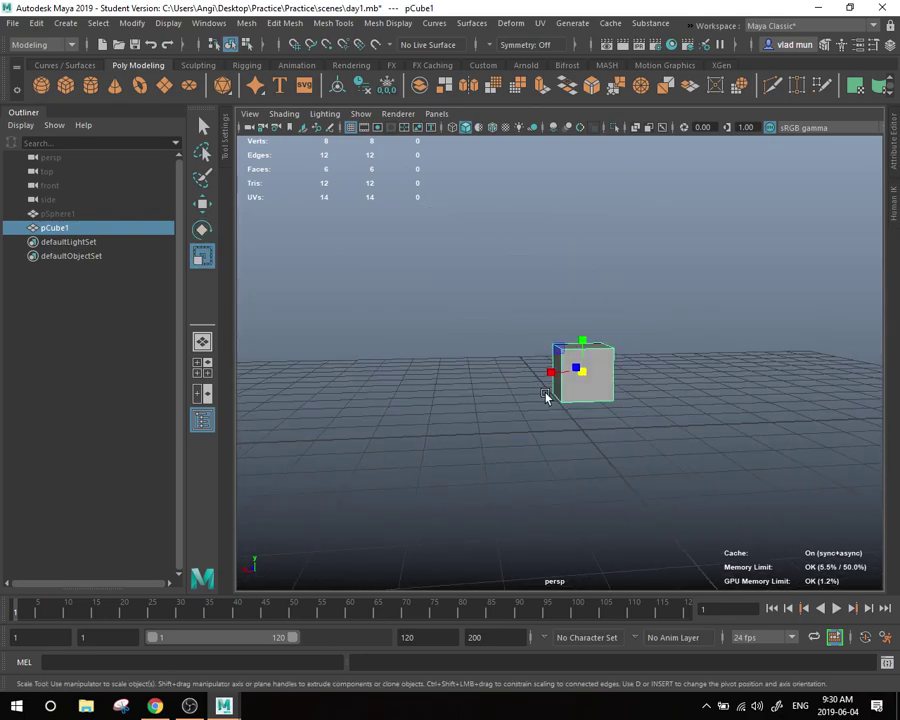
# Try vertex-face and edge selection on the cube, undoing a trial edge scale.
pyautogui.scroll(5, 649, 370)
pyautogui.keyDown('alt'); pyautogui.moveTo(651, 372); pyautogui.dragTo(522, 396); pyautogui.keyUp('alt')
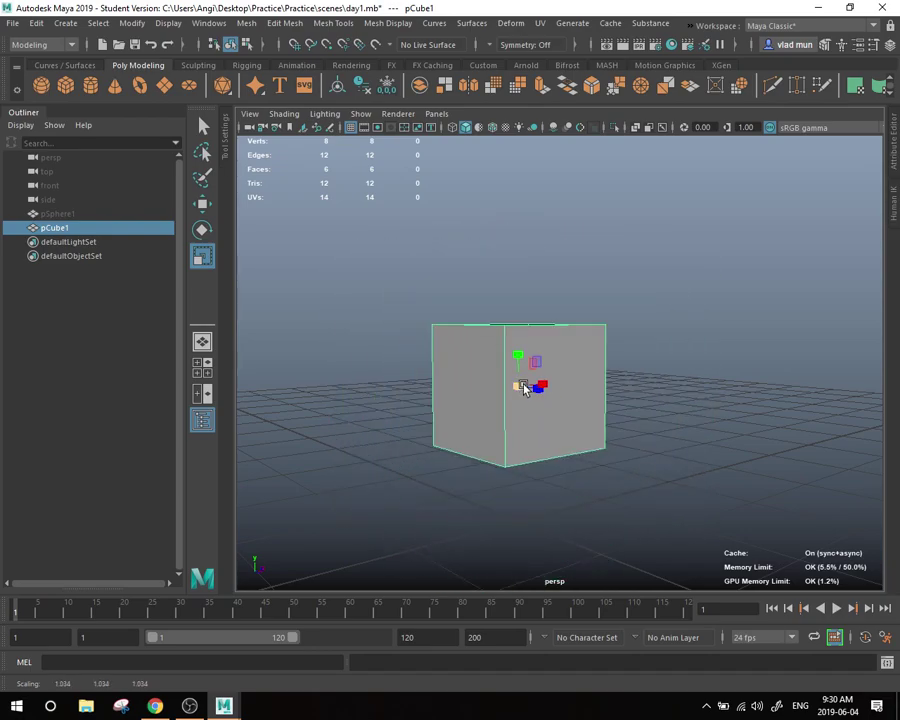
pyautogui.rightClick(522, 386)
pyautogui.click(455, 338)
pyautogui.keyDown('alt'); pyautogui.moveTo(628, 340); pyautogui.dragTo(620, 363); pyautogui.keyUp('alt')
pyautogui.rightClick(614, 330)
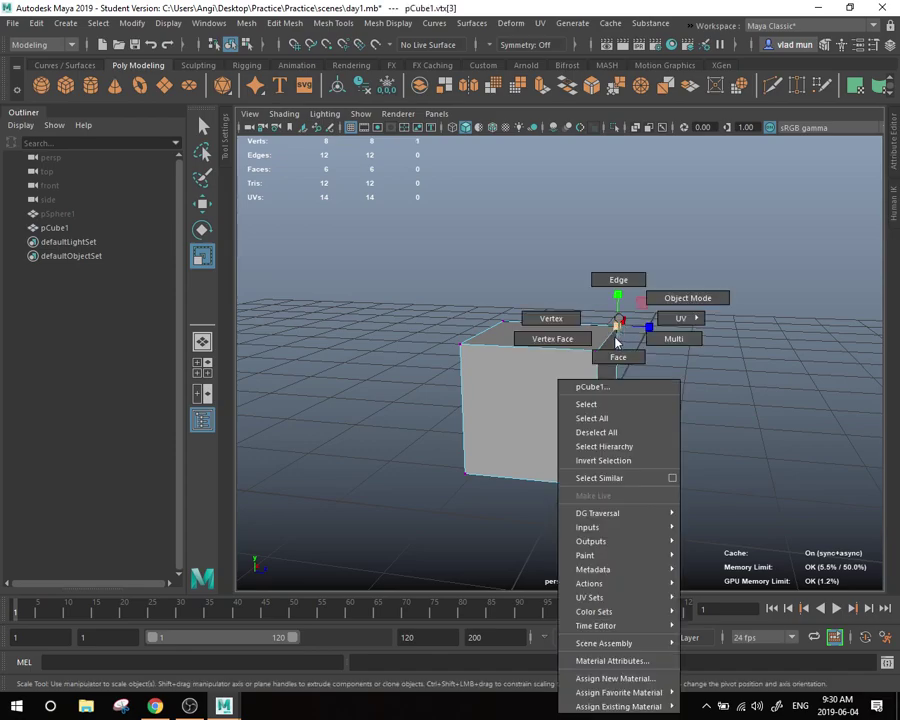
pyautogui.click(616, 280)
pyautogui.click(627, 341)
pyautogui.click(669, 333)
pyautogui.click(606, 338)
pyautogui.keyDown('alt'); pyautogui.moveTo(606, 338); pyautogui.dragTo(649, 341); pyautogui.keyUp('alt')
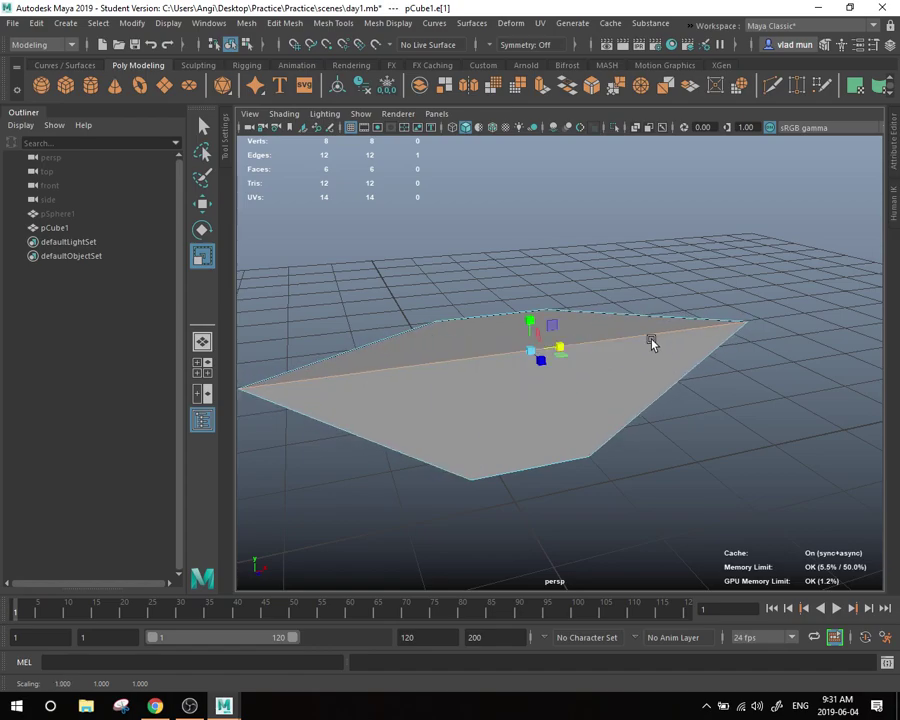
pyautogui.hotkey('ctrl', 'z')
# Box-select all twelve cube edges twice, then return to Object Mode with the Move tool.
pyautogui.keyDown('alt'); pyautogui.moveTo(617, 292); pyautogui.dragTo(468, 442); pyautogui.keyUp('alt')
pyautogui.keyDown('alt'); pyautogui.moveTo(568, 369); pyautogui.dragTo(639, 386); pyautogui.keyUp('alt')
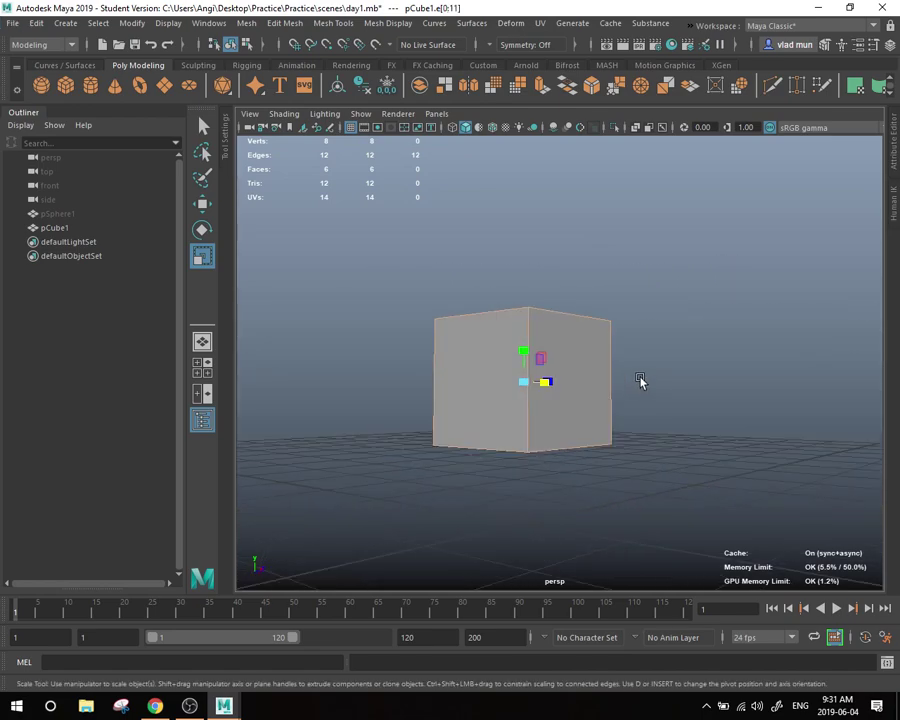
pyautogui.keyDown('alt'); pyautogui.moveTo(639, 364); pyautogui.dragTo(591, 352); pyautogui.keyUp('alt')
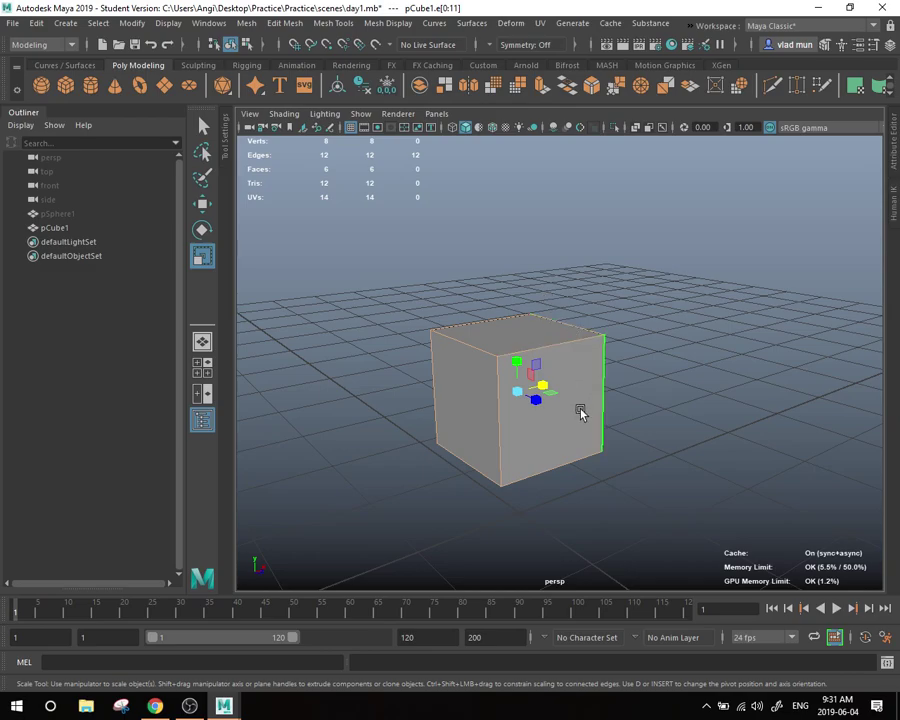
pyautogui.click(682, 425)
pyautogui.moveTo(727, 195); pyautogui.dragTo(390, 408)
pyautogui.click(602, 345)
pyautogui.moveTo(537, 318); pyautogui.dragTo(605, 298, button='right')
pyautogui.press('w')
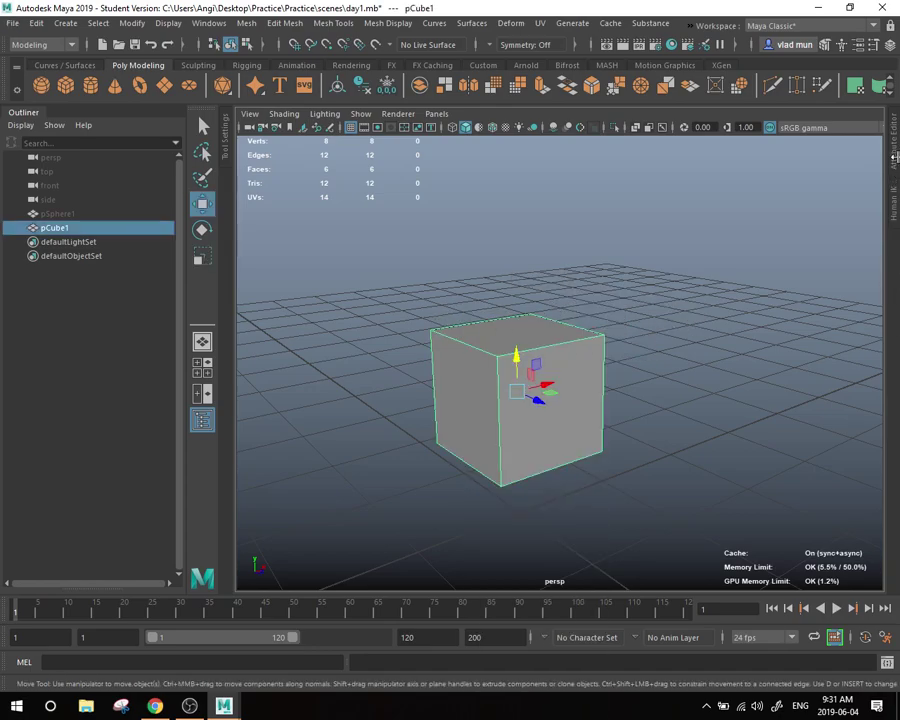
# Dock the Attribute Editor open with the cube's transform attributes showing.
pyautogui.click(893, 146)
pyautogui.click(894, 147)
pyautogui.click(894, 147)
pyautogui.click(894, 147)
pyautogui.keyDown('alt'); pyautogui.moveTo(362, 367); pyautogui.dragTo(430, 358); pyautogui.keyUp('alt')
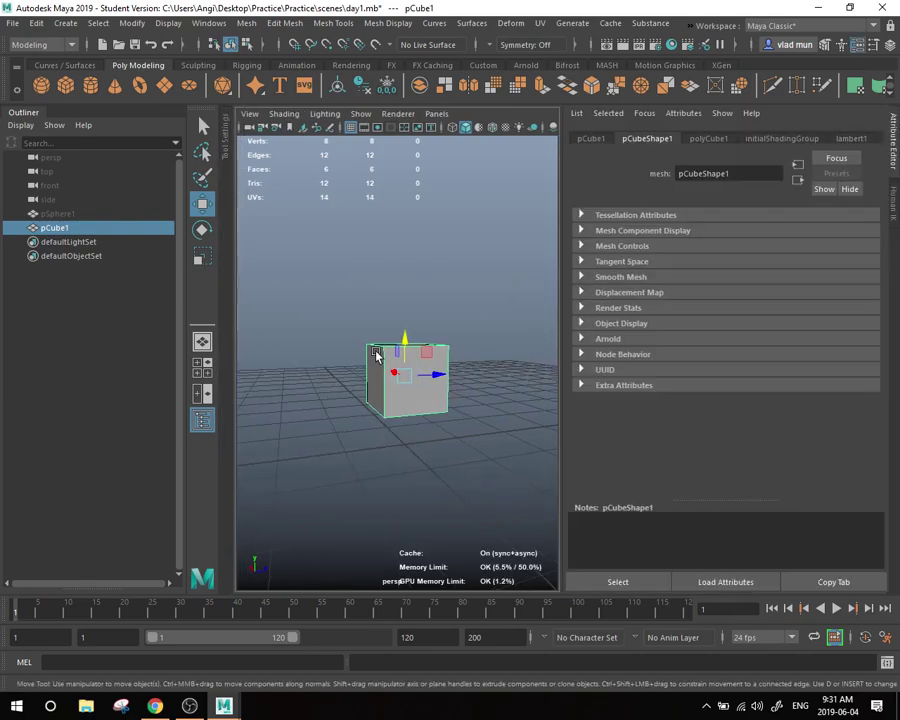
pyautogui.click(590, 138)
pyautogui.keyDown('alt'); pyautogui.moveTo(357, 310); pyautogui.dragTo(488, 331); pyautogui.keyUp('alt')
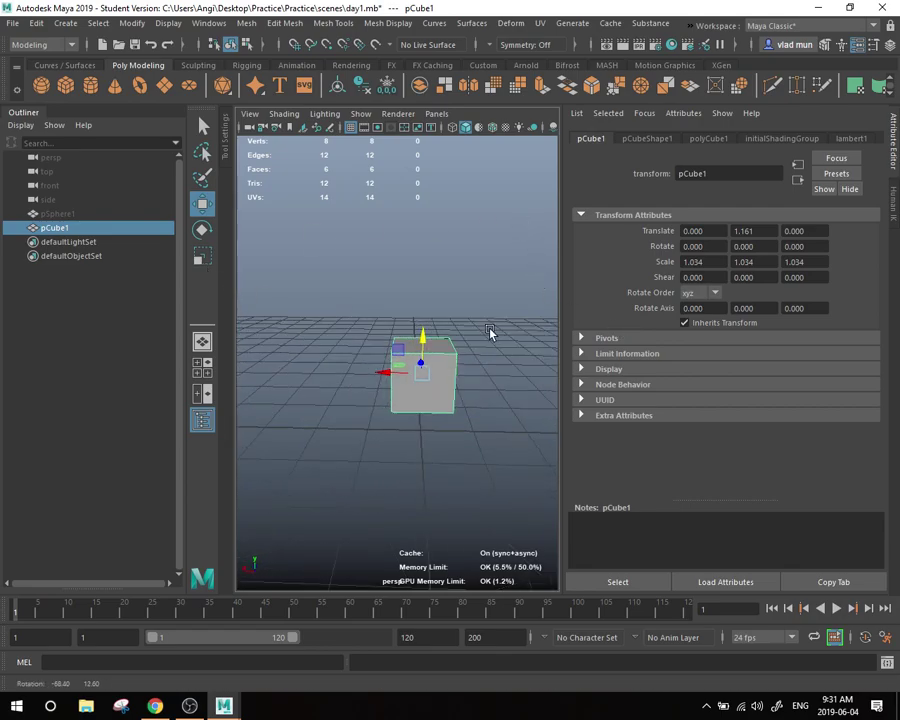
pyautogui.keyDown('alt'); pyautogui.moveTo(507, 287); pyautogui.dragTo(624, 270, button='right'); pyautogui.keyUp('alt')
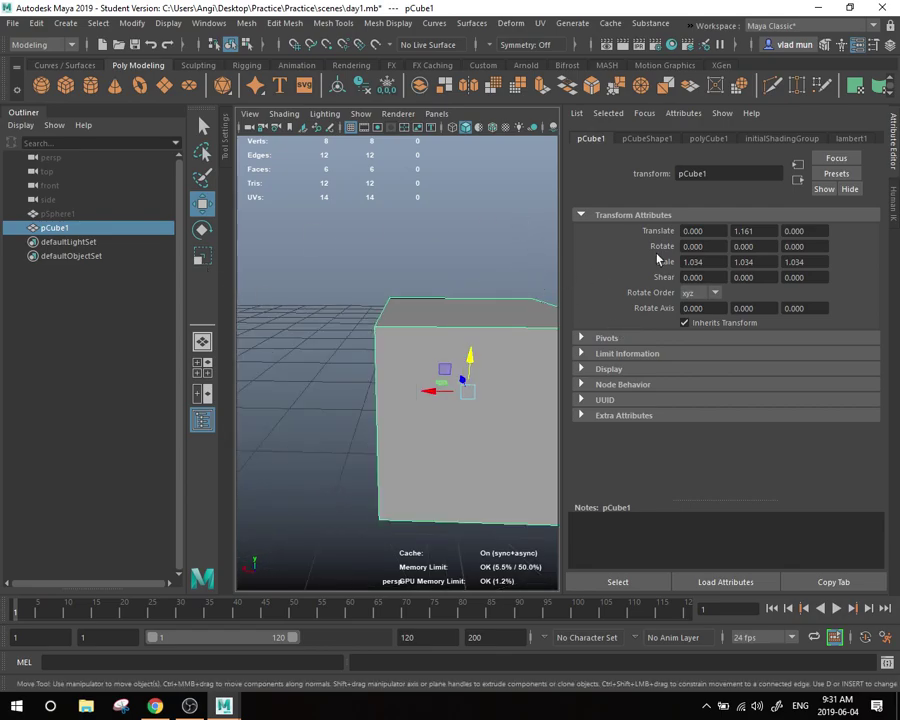
# Reselect pCube1 and bring the camera in close on the cube.
pyautogui.click(478, 232)
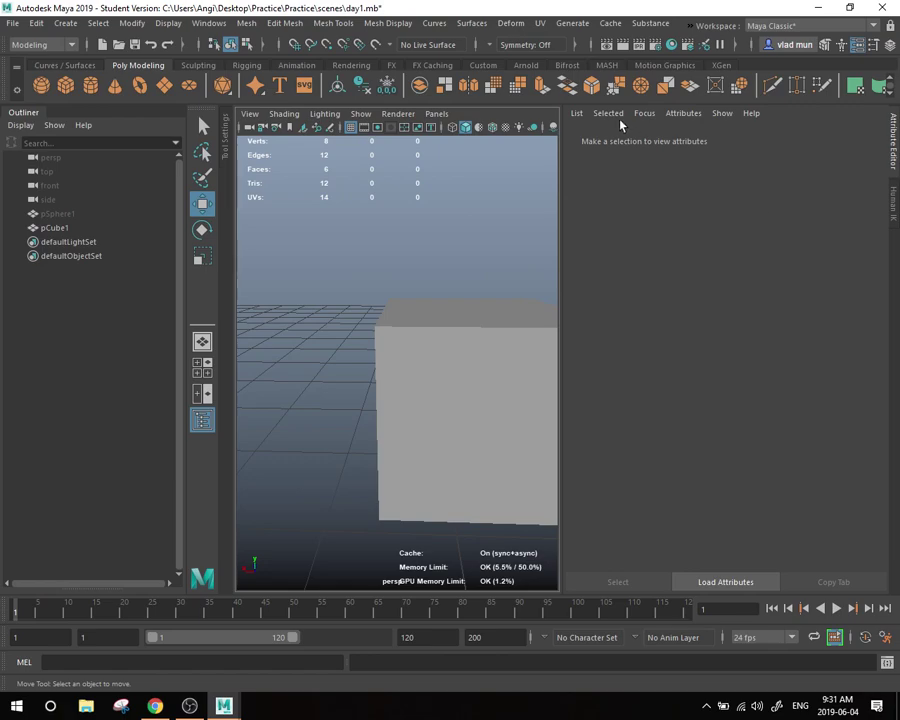
pyautogui.click(438, 307)
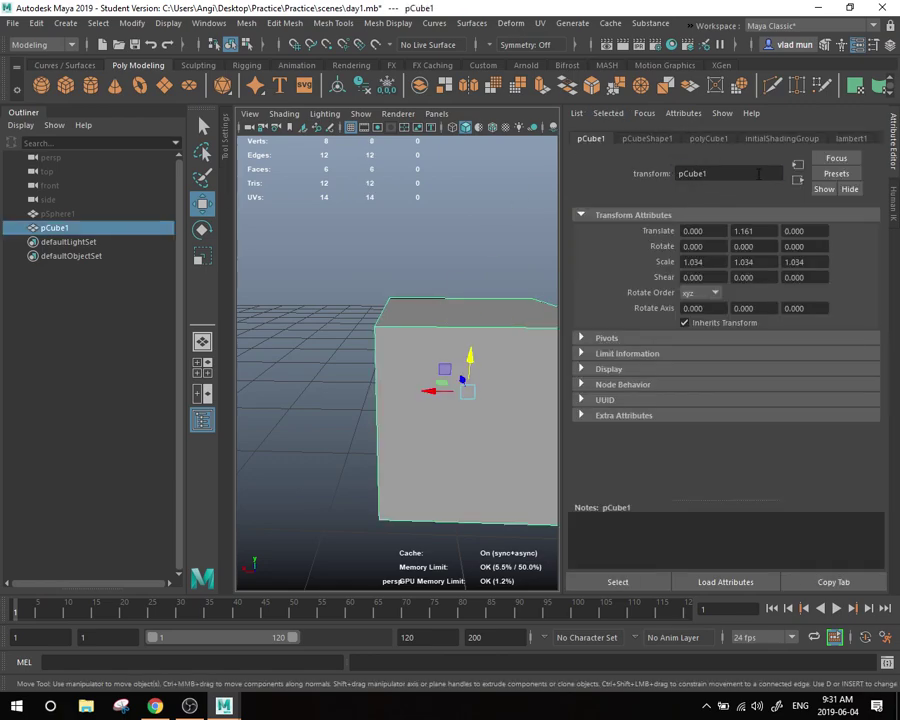
pyautogui.click(758, 173)
pyautogui.write('p')
pyautogui.click(440, 240)
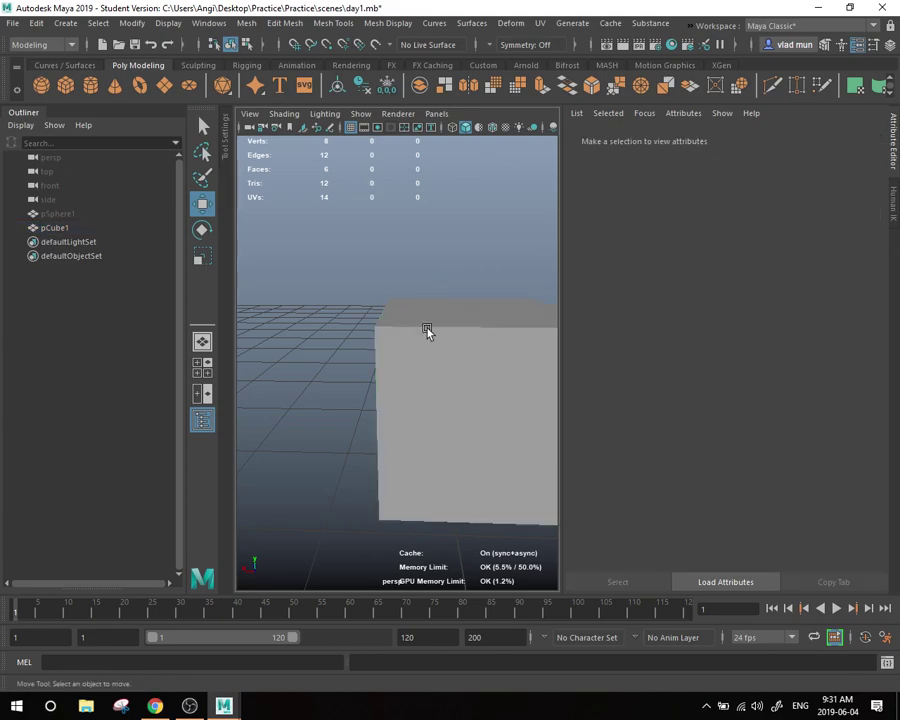
pyautogui.click(422, 365)
pyautogui.click(740, 175)
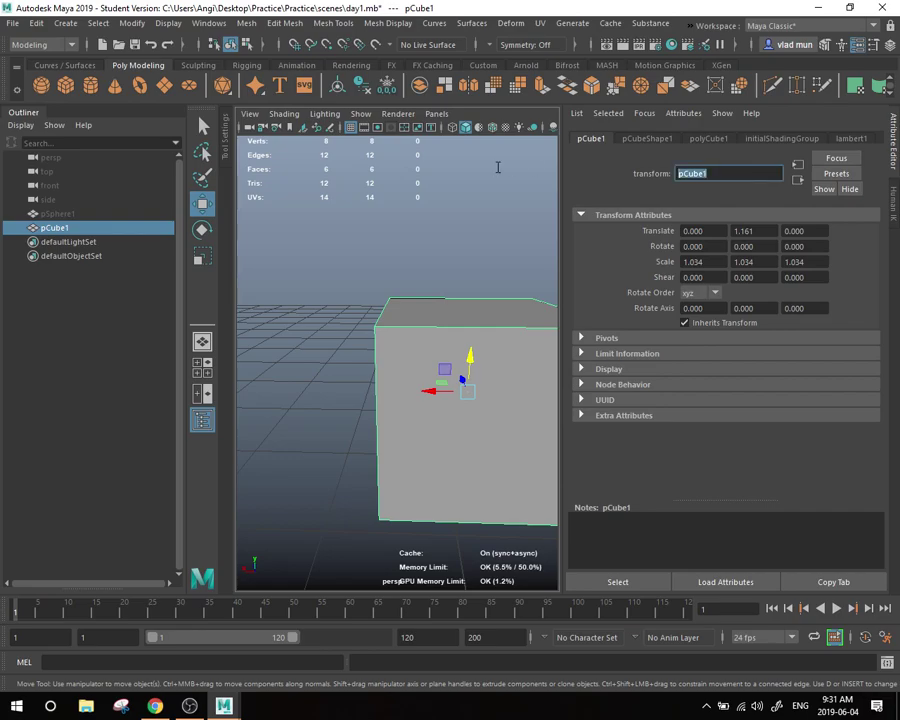
pyautogui.click(416, 295)
pyautogui.keyDown('alt'); pyautogui.moveTo(416, 297); pyautogui.dragTo(464, 458); pyautogui.keyUp('alt')
pyautogui.click(464, 458)
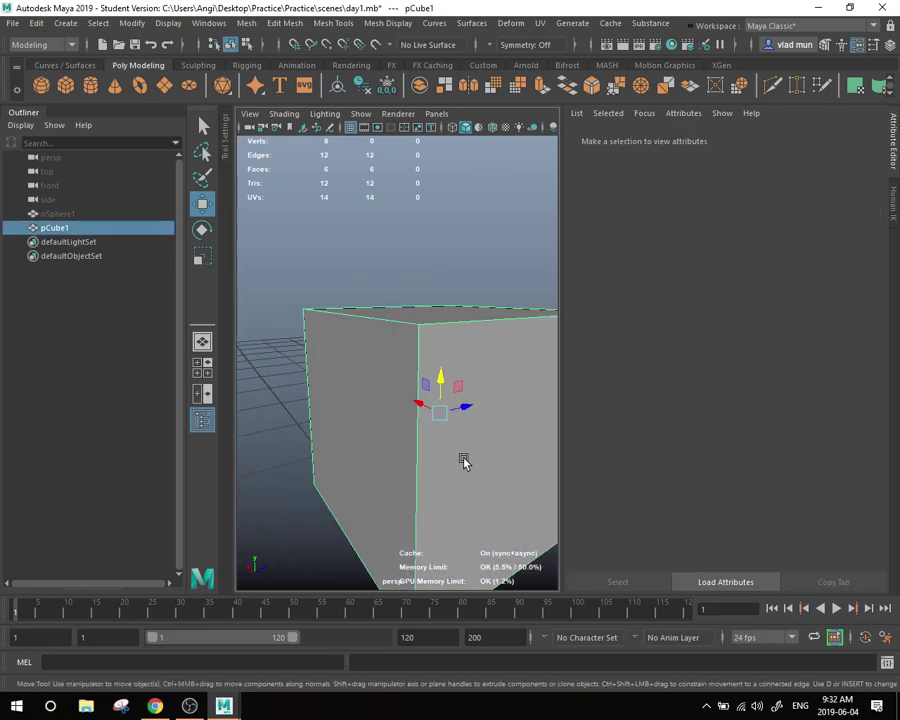
pyautogui.keyDown('alt'); pyautogui.moveTo(464, 458); pyautogui.dragTo(463, 404, button='right'); pyautogui.keyUp('alt')
pyautogui.scroll(5, 464, 403)
pyautogui.keyDown('alt'); pyautogui.moveTo(462, 398); pyautogui.dragTo(484, 392); pyautogui.keyUp('alt')
pyautogui.keyDown('alt'); pyautogui.moveTo(484, 392); pyautogui.dragTo(502, 365, button='right'); pyautogui.keyUp('alt')
pyautogui.keyDown('alt'); pyautogui.moveTo(502, 365); pyautogui.dragTo(434, 342); pyautogui.keyUp('alt')
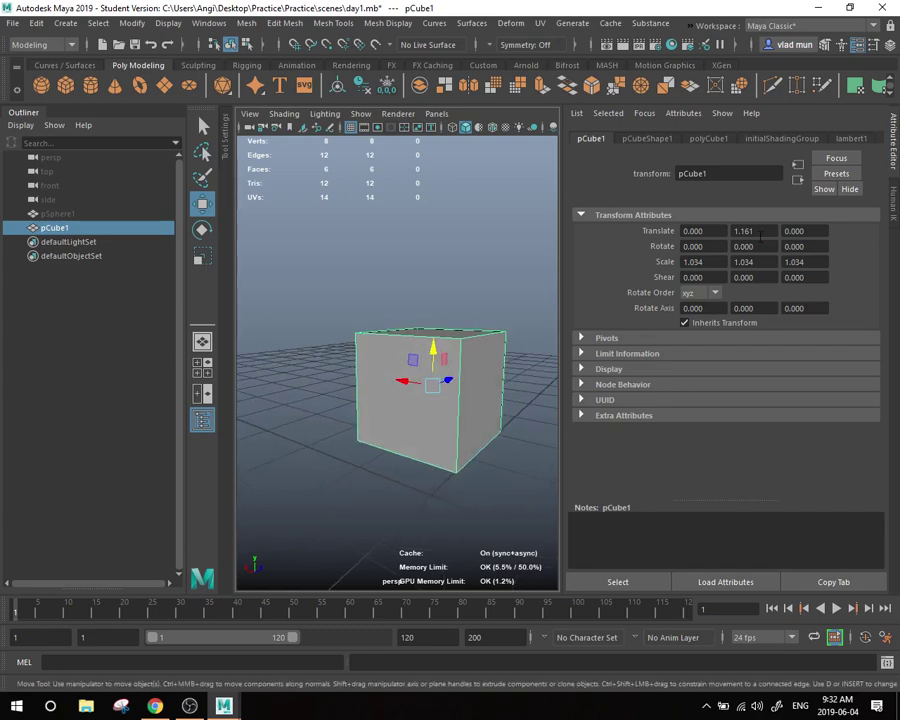
# Set pCube1's Translate Y to 0, then check Translate X and Z.
pyautogui.click(750, 231)
pyautogui.write('0')
pyautogui.press('Return')
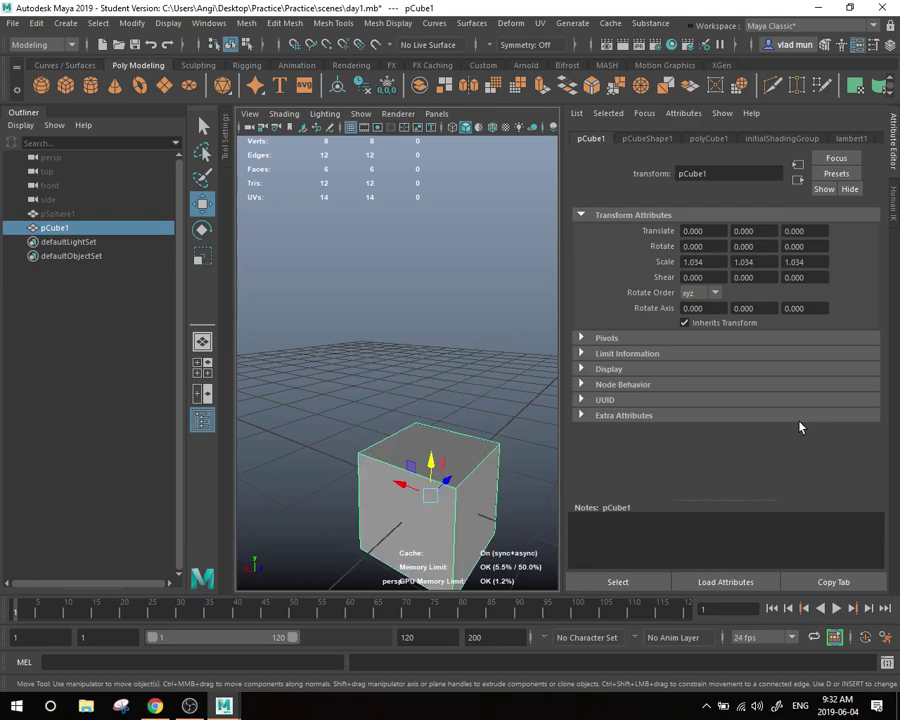
pyautogui.click(700, 231)
pyautogui.press('Tab')
pyautogui.press('Tab')
# Set the cube's Rotate X to 90.
pyautogui.click(716, 248)
pyautogui.write('90')
pyautogui.press('Return')
pyautogui.click(503, 373)
pyautogui.click(455, 500)
pyautogui.keyDown('alt'); pyautogui.moveTo(455, 500); pyautogui.dragTo(494, 374); pyautogui.keyUp('alt')
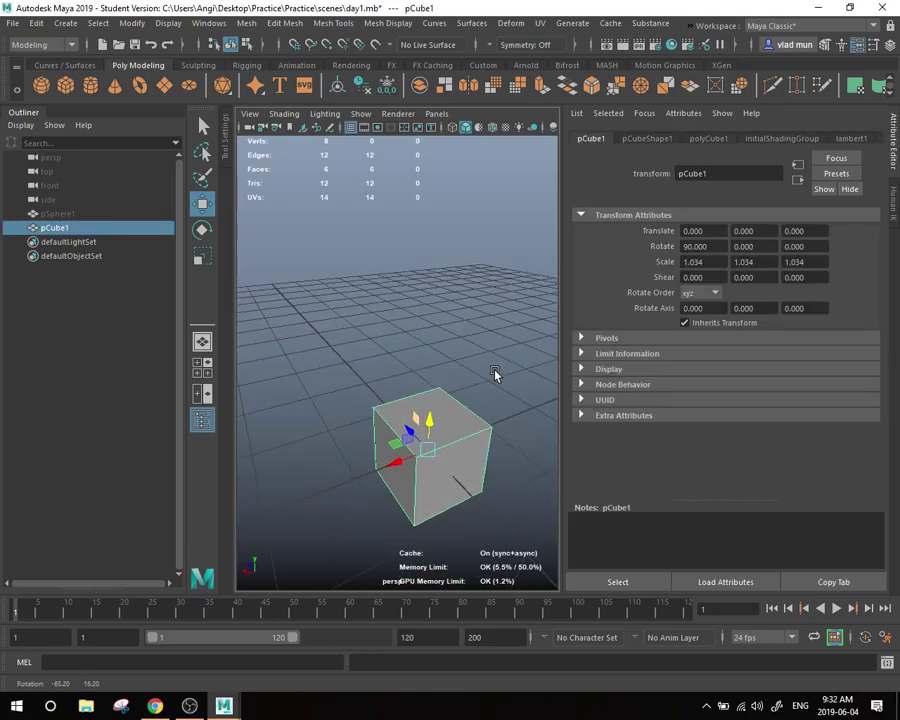
# Try Rotate X values of 45 and 30, then return it to 90.
pyautogui.moveTo(708, 246); pyautogui.dragTo(529, 246)
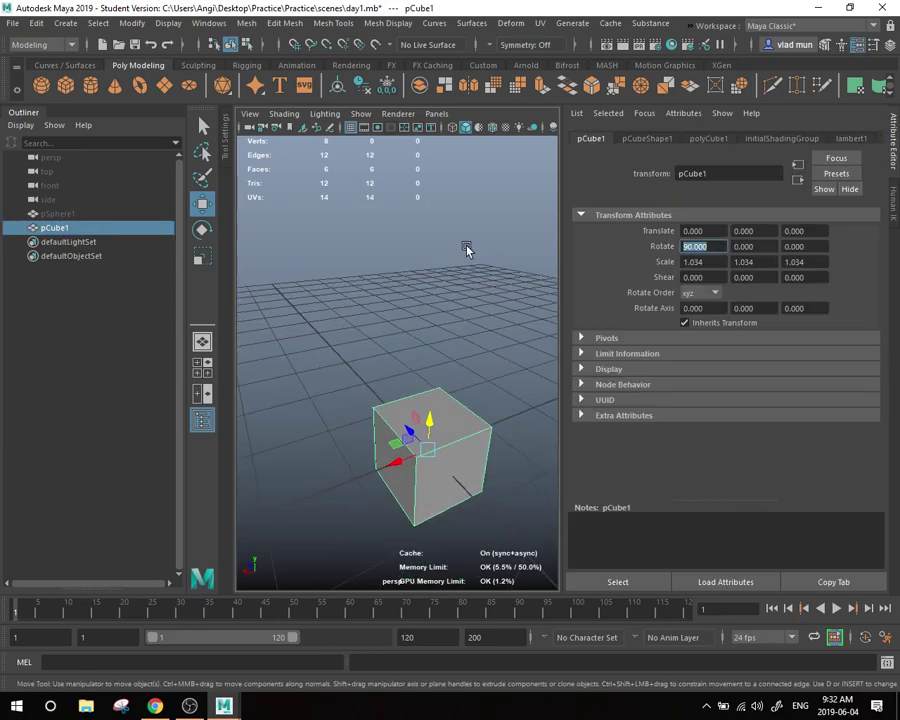
pyautogui.write('45')
pyautogui.press('Return')
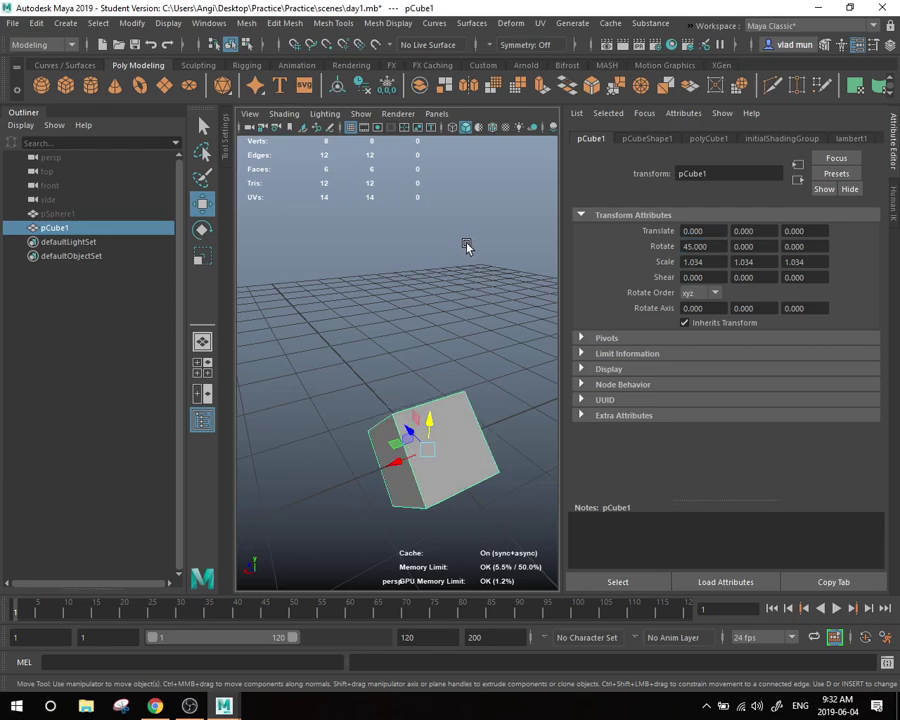
pyautogui.keyDown('alt'); pyautogui.moveTo(390, 275); pyautogui.dragTo(460, 248); pyautogui.keyUp('alt')
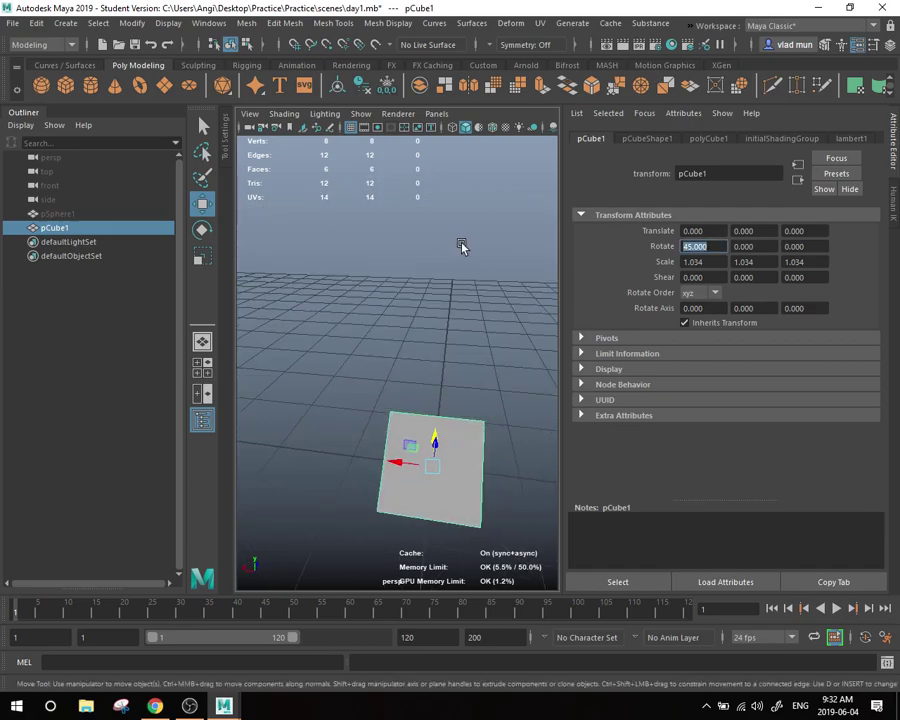
pyautogui.write('30')
pyautogui.press('Return')
pyautogui.keyDown('alt'); pyautogui.moveTo(472, 226); pyautogui.dragTo(432, 268); pyautogui.keyUp('alt')
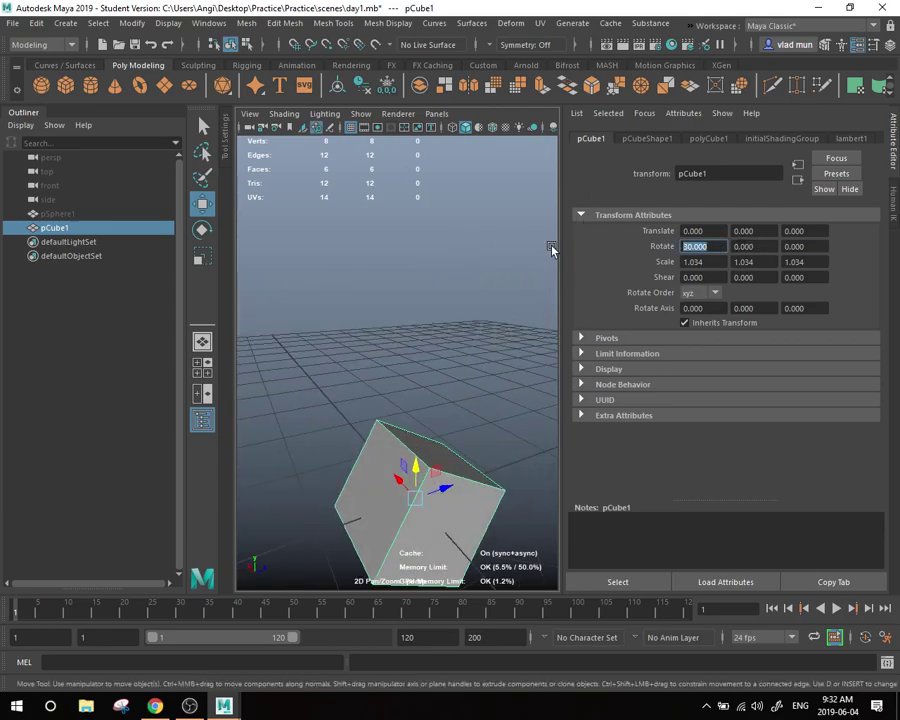
pyautogui.press('BackSpace')
pyautogui.write('90')
pyautogui.press('Return')
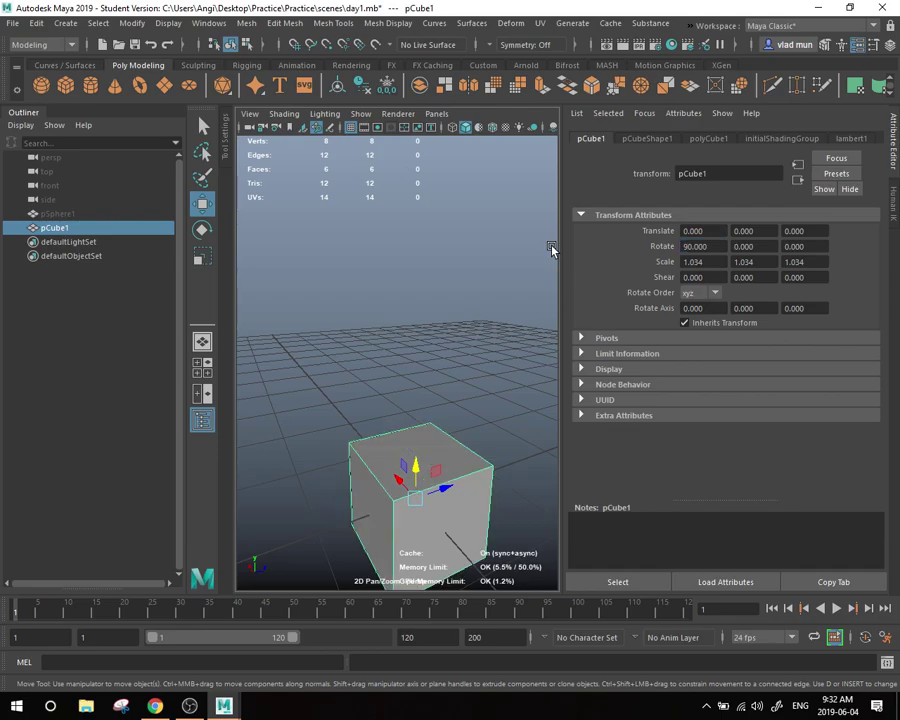
# Stretch the cube by setting Scale X to 2.000.
pyautogui.keyDown('alt'); pyautogui.moveTo(434, 275); pyautogui.dragTo(534, 279); pyautogui.keyUp('alt')
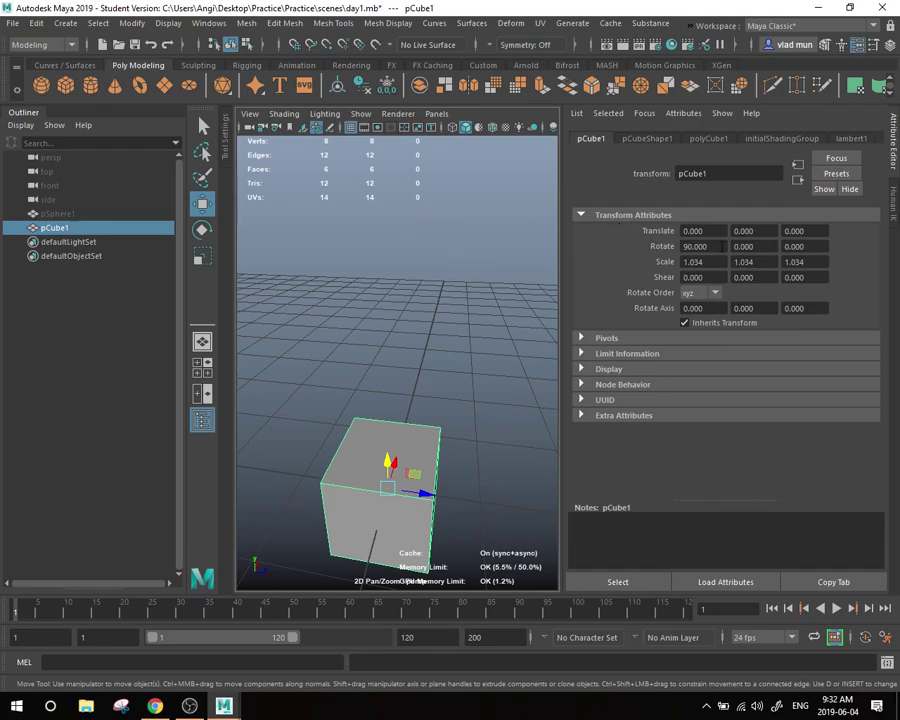
pyautogui.doubleClick(705, 261)
pyautogui.write('2')
pyautogui.press('Return')
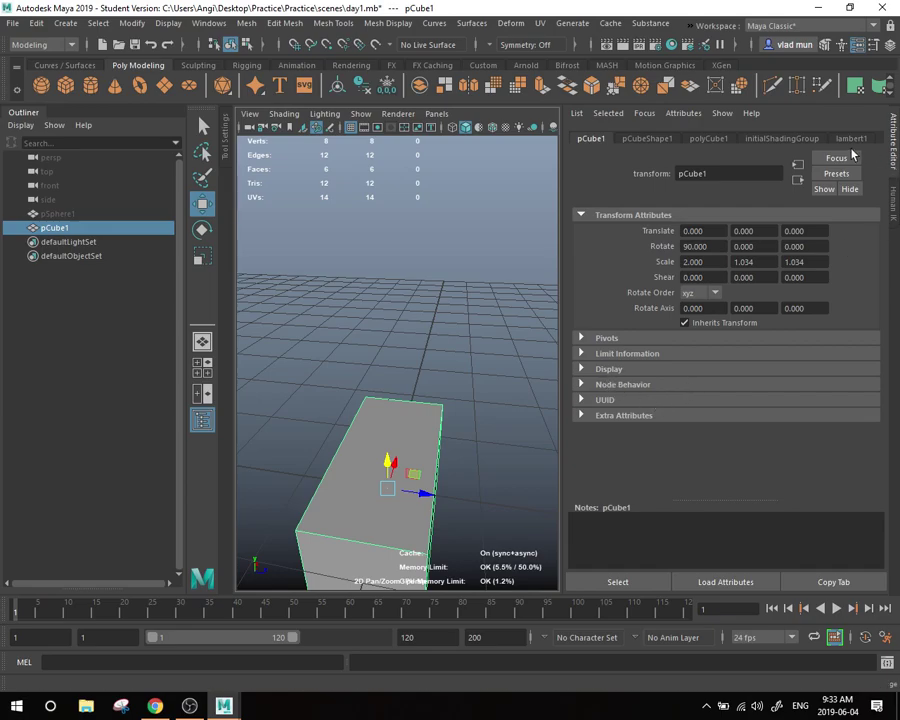
# Close the Attribute Editor, frame pSphere1, and briefly hide then reshow the cube.
pyautogui.click(895, 148)
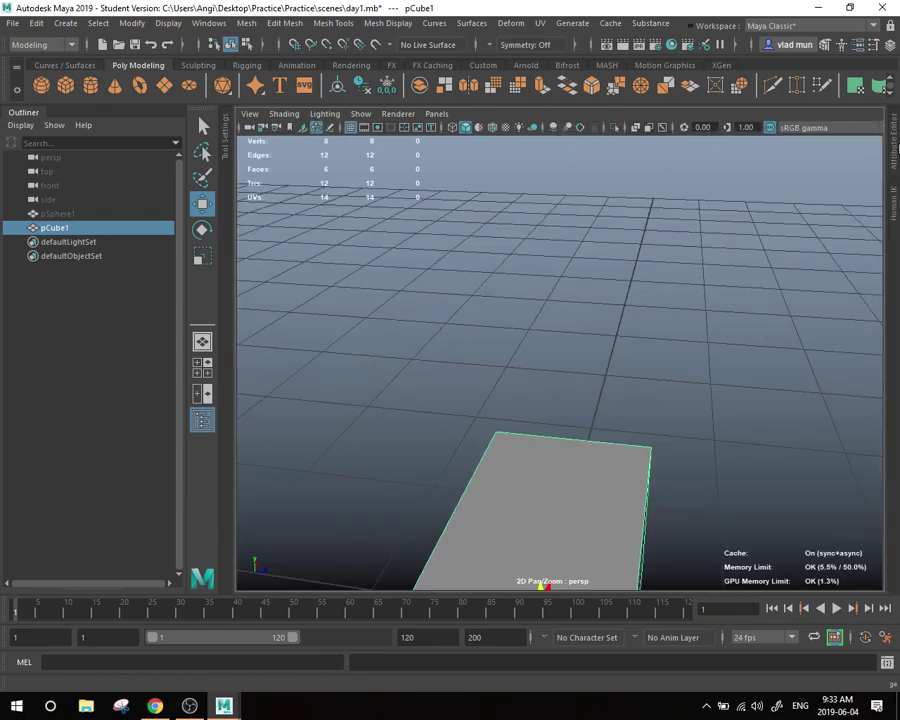
pyautogui.click(65, 214)
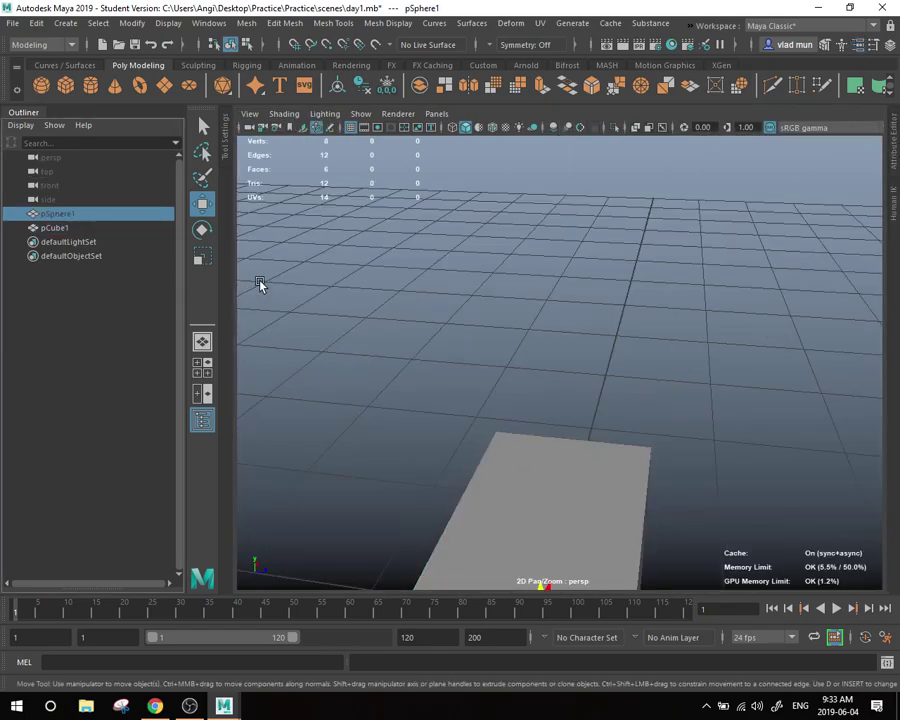
pyautogui.press('f')
pyautogui.click(563, 441)
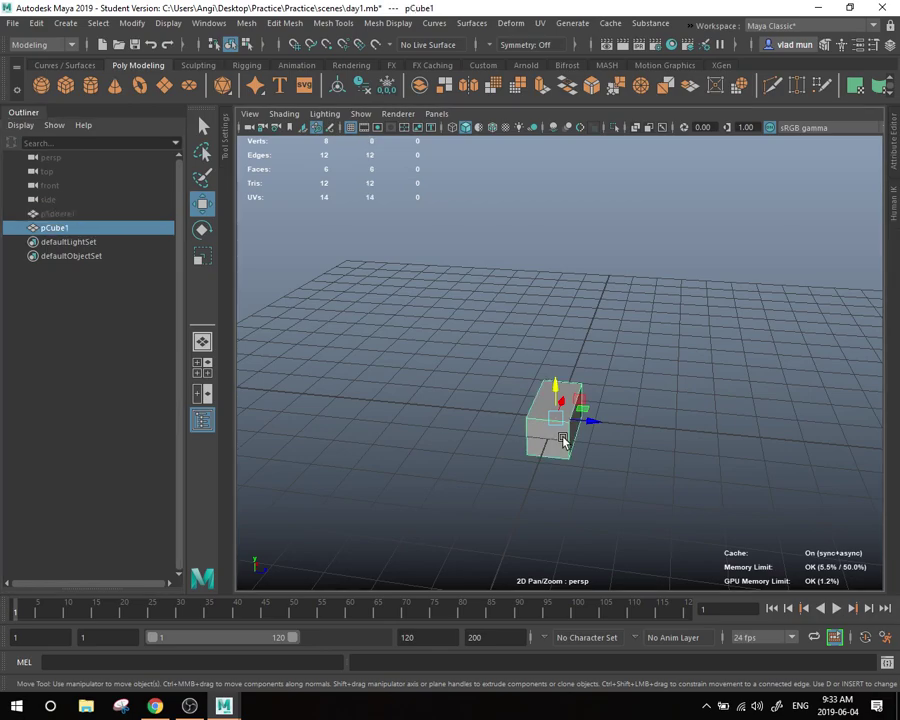
pyautogui.click(598, 394)
pyautogui.click(570, 420)
pyautogui.press('h')
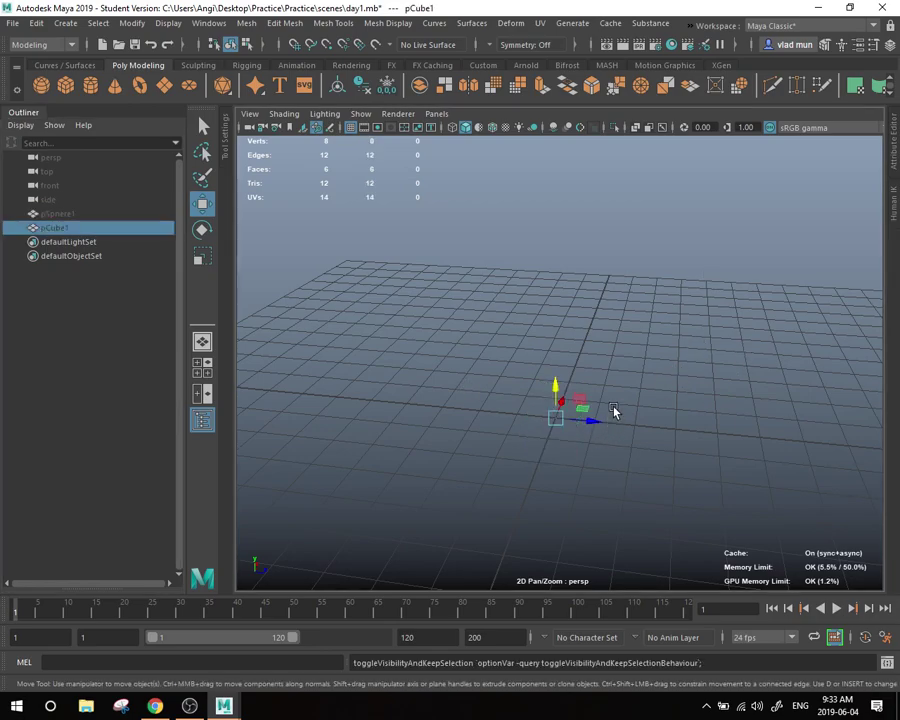
pyautogui.press('h')
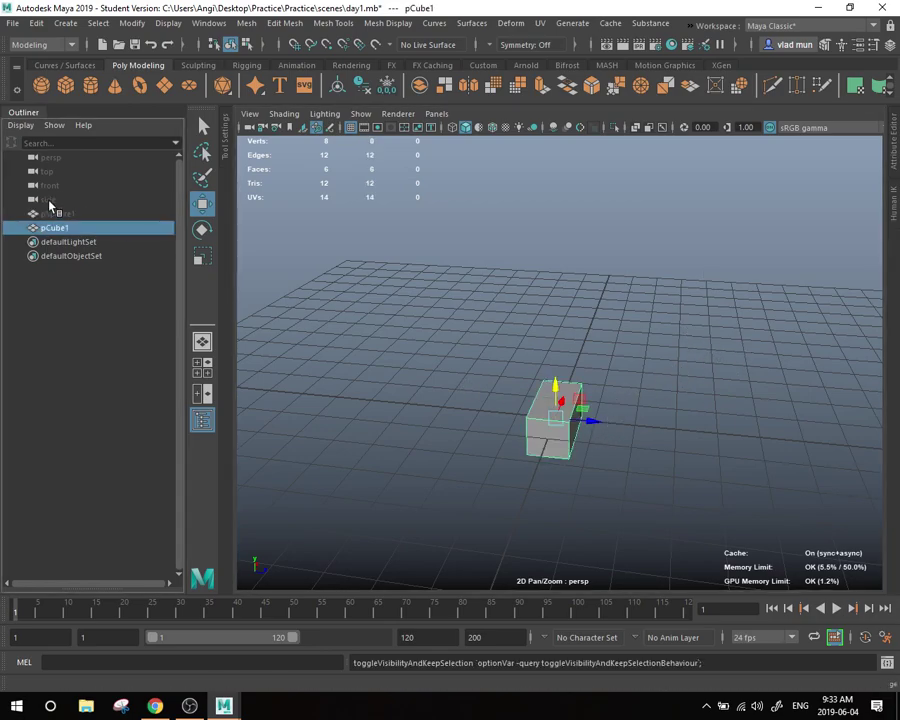
# Unhide pSphere1 and raise it above the cube.
pyautogui.click(66, 213)
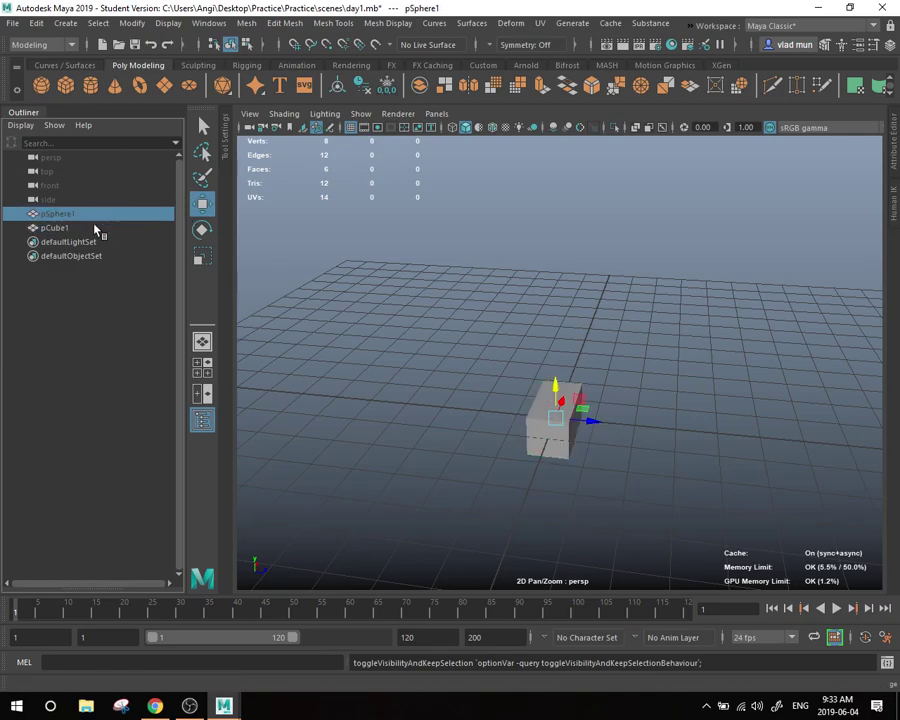
pyautogui.press('h')
pyautogui.keyDown('alt'); pyautogui.moveTo(375, 287); pyautogui.dragTo(452, 318); pyautogui.keyUp('alt')
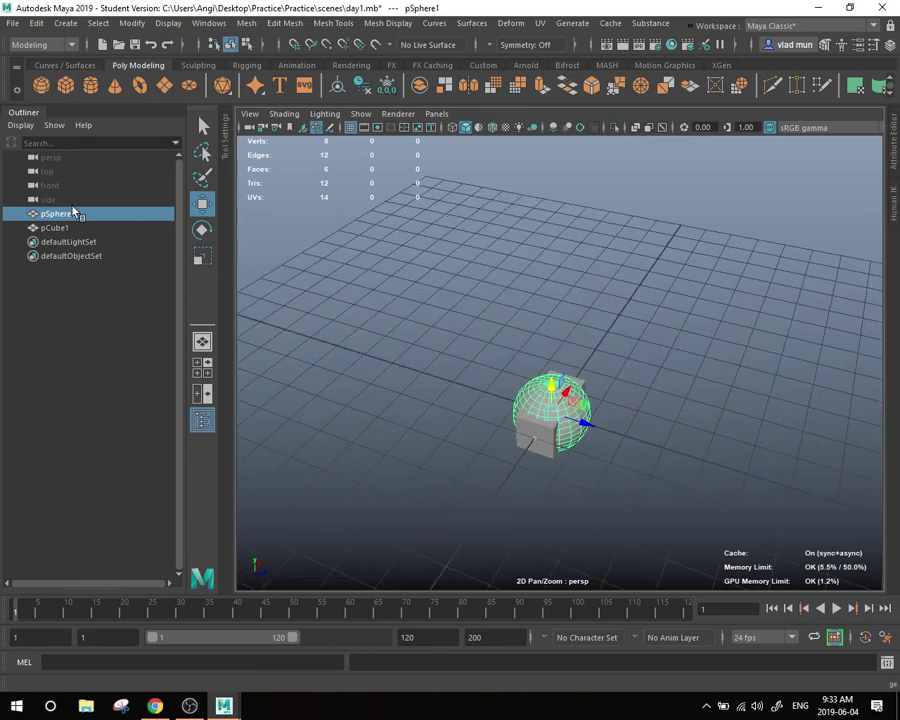
pyautogui.moveTo(548, 390); pyautogui.dragTo(520, 288)
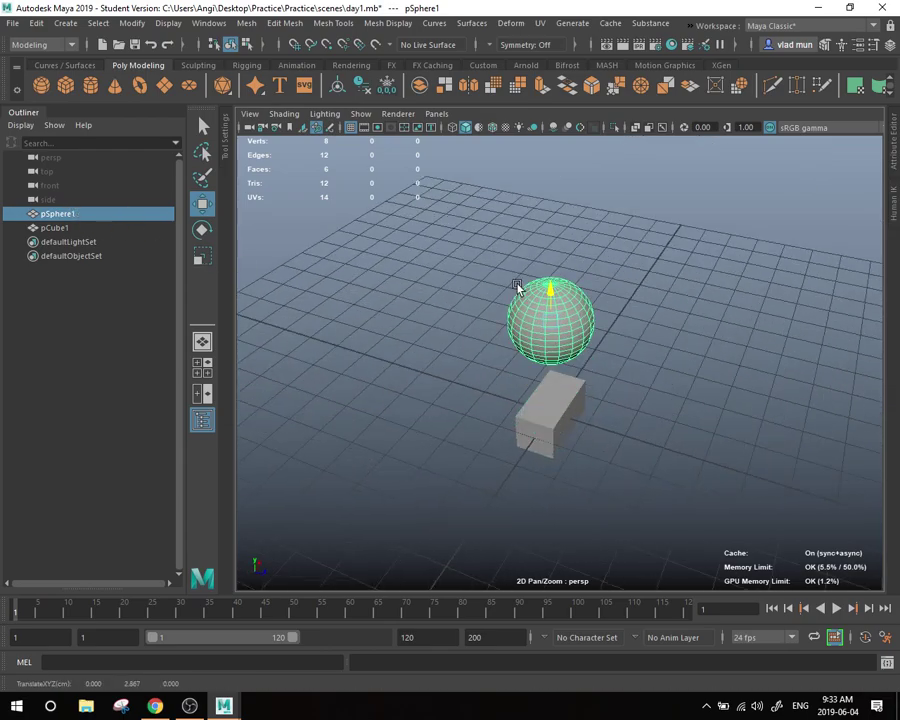
pyautogui.moveTo(745, 306); pyautogui.dragTo(318, 346)
# Hide pCube1 so only the sphere remains visible.
pyautogui.click(553, 383)
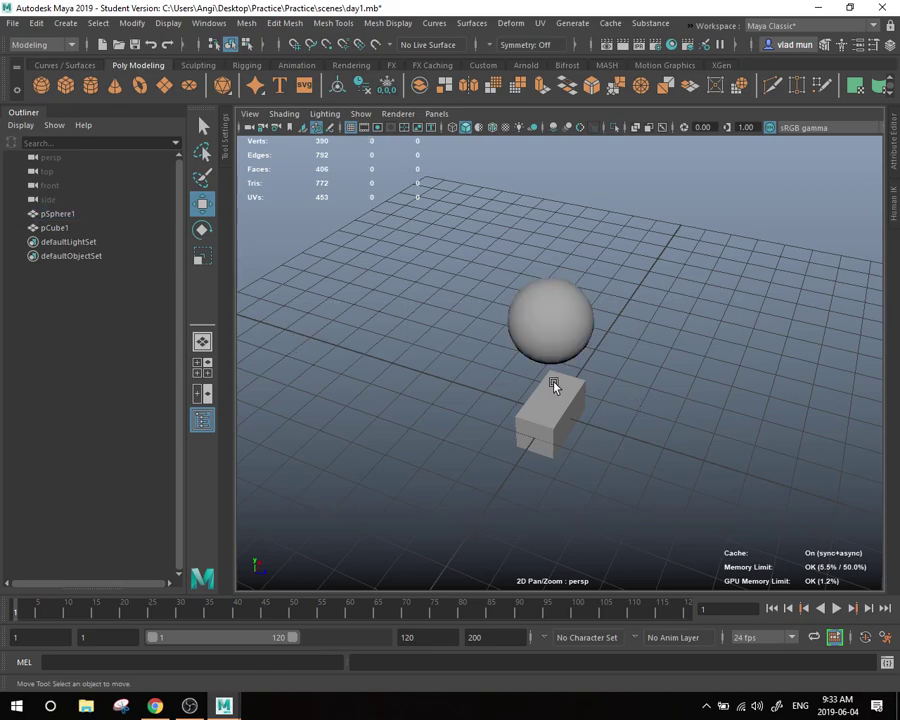
pyautogui.press('h')
pyautogui.click(635, 253)
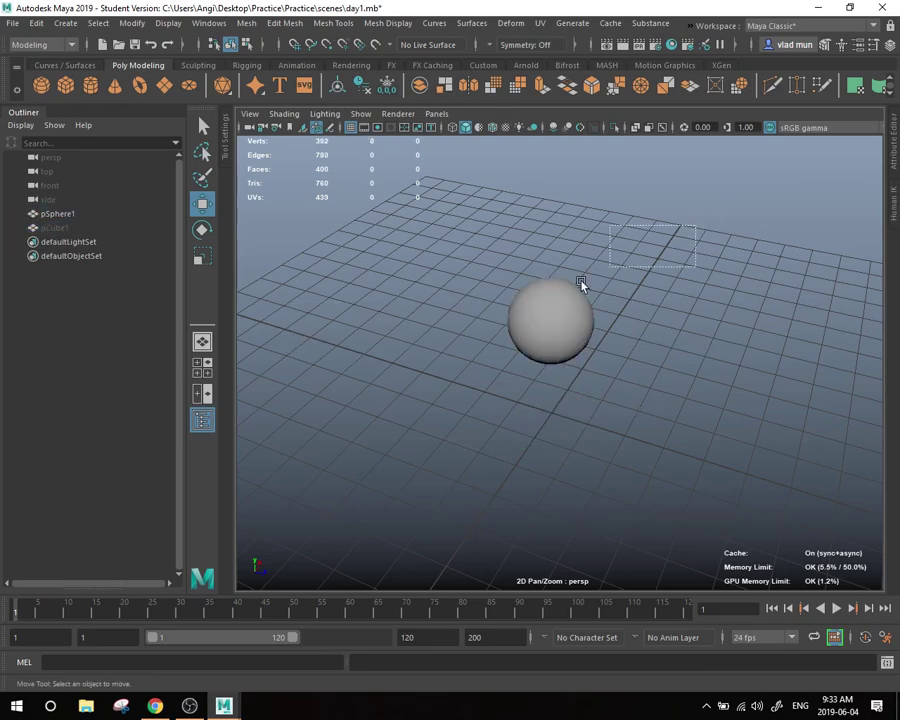
pyautogui.click(550, 320)
pyautogui.moveTo(566, 316); pyautogui.dragTo(620, 296, button='right')
pyautogui.moveTo(697, 241); pyautogui.dragTo(368, 374)
pyautogui.click(60, 228)
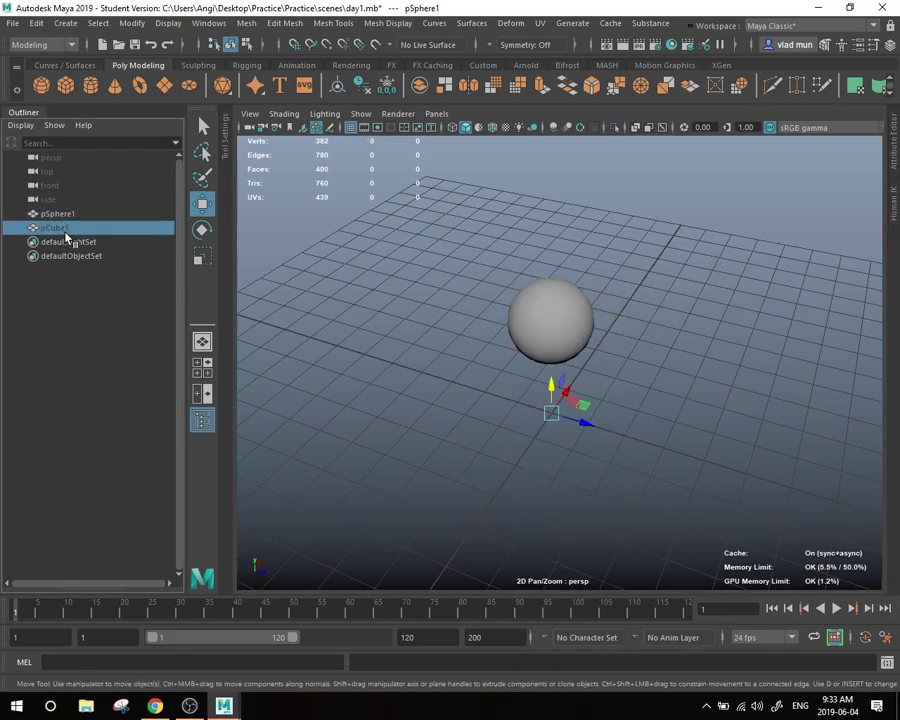
pyautogui.click(92, 214)
pyautogui.click(92, 229)
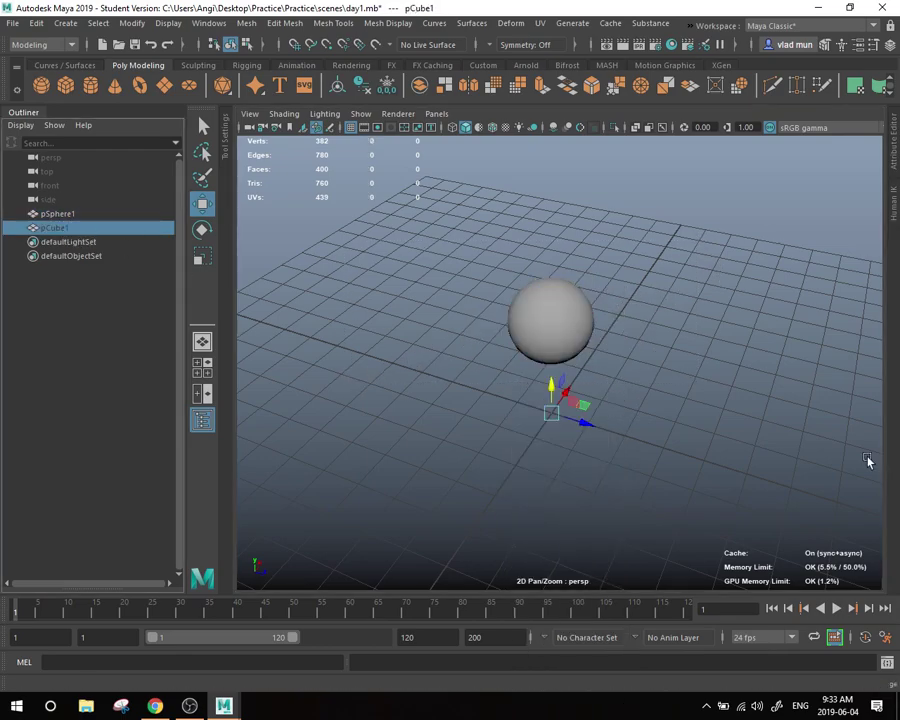
pyautogui.moveTo(880, 465); pyautogui.dragTo(468, 212)
# Hide pSphere1.
pyautogui.hotkey('ctrl', 'h')
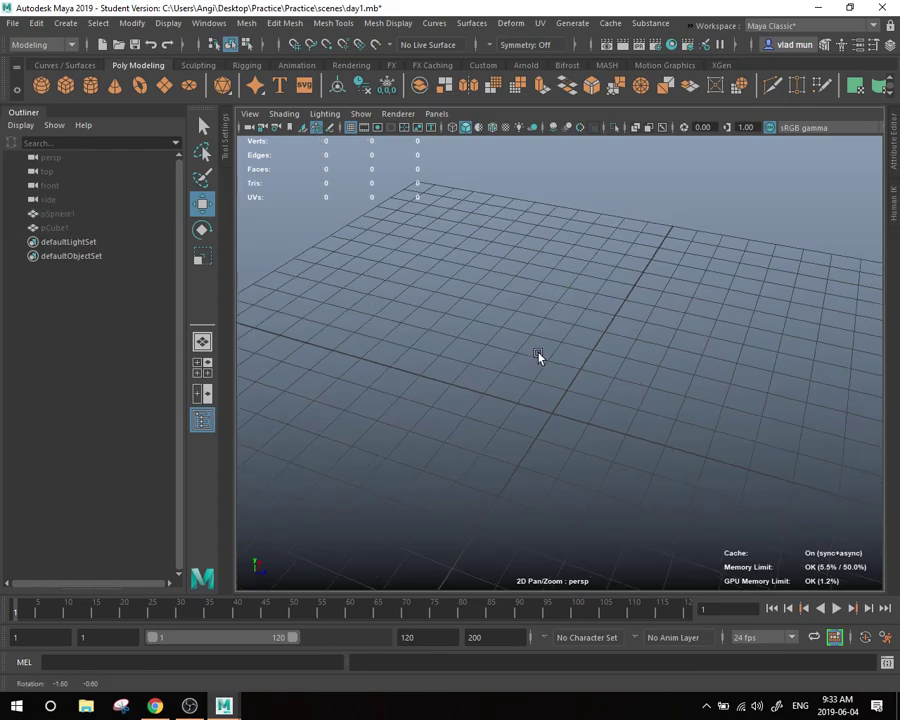
pyautogui.keyDown('alt'); pyautogui.moveTo(530, 356); pyautogui.dragTo(740, 302); pyautogui.keyUp('alt')
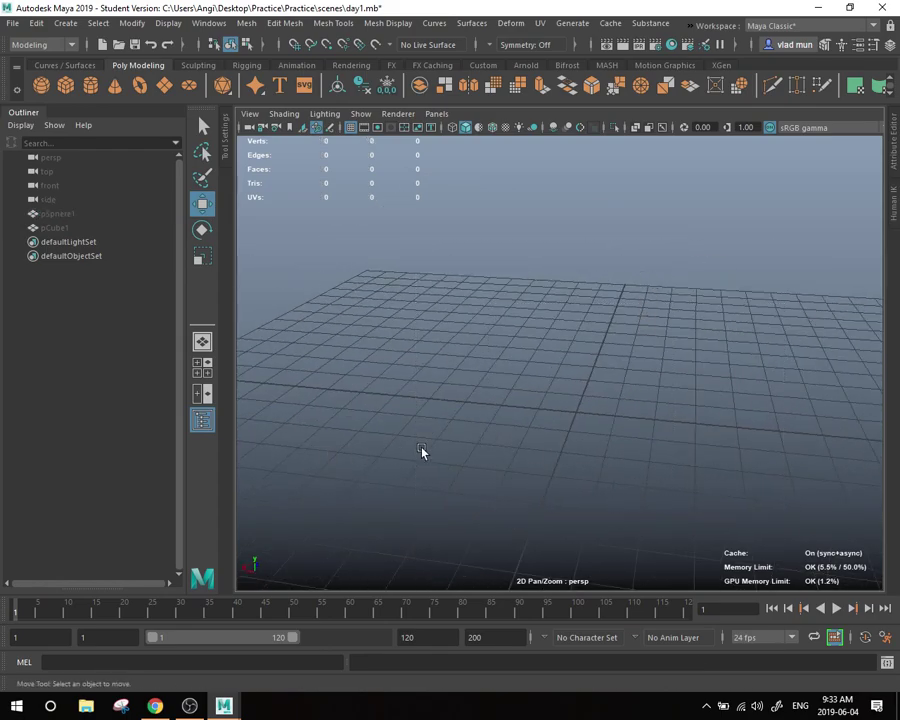
pyautogui.moveTo(598, 311); pyautogui.dragTo(516, 470)
# Select pCube1 in the Outliner and reveal it, viewing it from a lower angle.
pyautogui.click(141, 228)
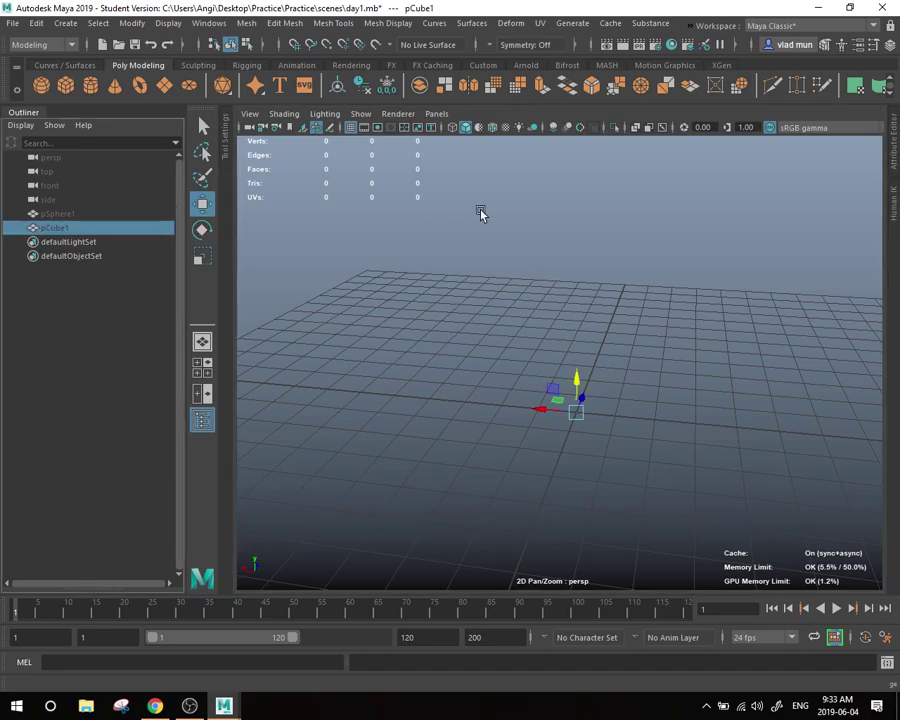
pyautogui.press('h')
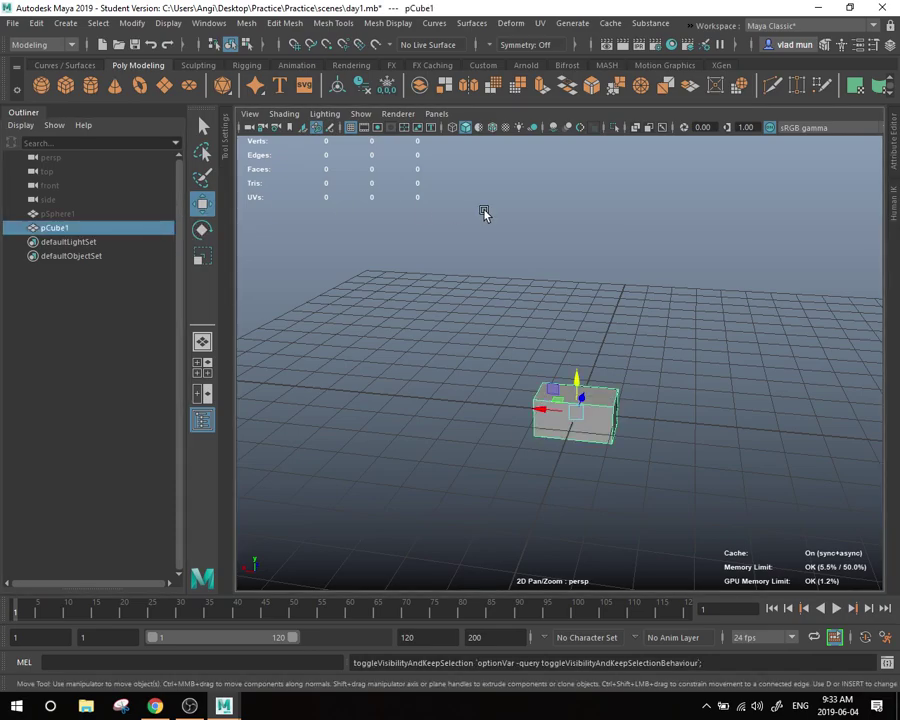
pyautogui.keyDown('alt'); pyautogui.moveTo(665, 263); pyautogui.dragTo(444, 293); pyautogui.keyUp('alt')
pyautogui.scroll(5, 550, 410)
pyautogui.scroll(-2, 608, 368)
pyautogui.keyDown('alt'); pyautogui.moveTo(622, 357); pyautogui.dragTo(454, 365); pyautogui.keyUp('alt')
# Select the cube and hide it again with H.
pyautogui.click(104, 214)
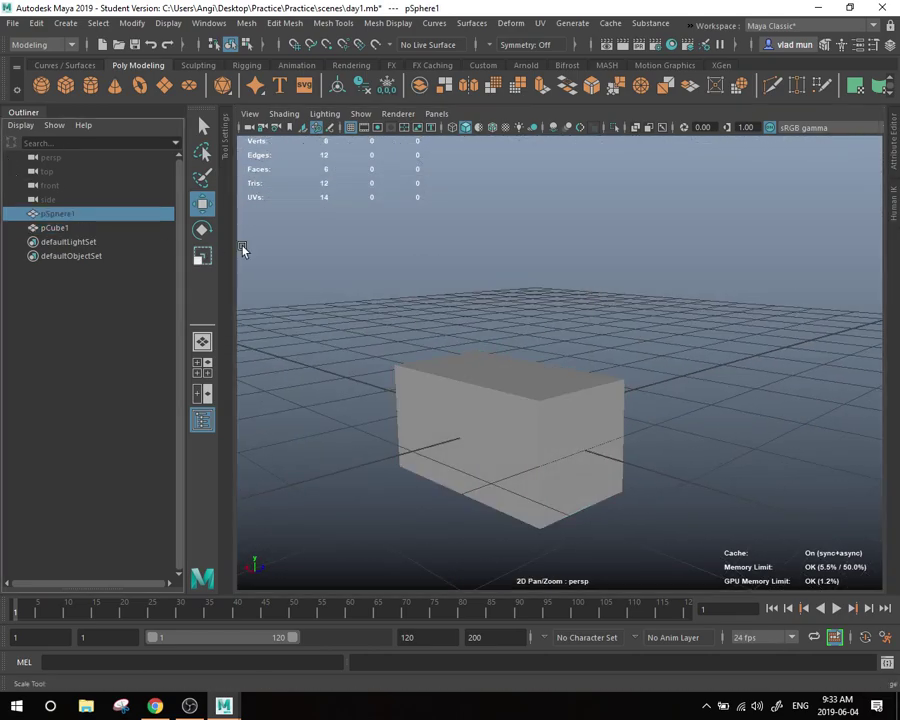
pyautogui.click(431, 384)
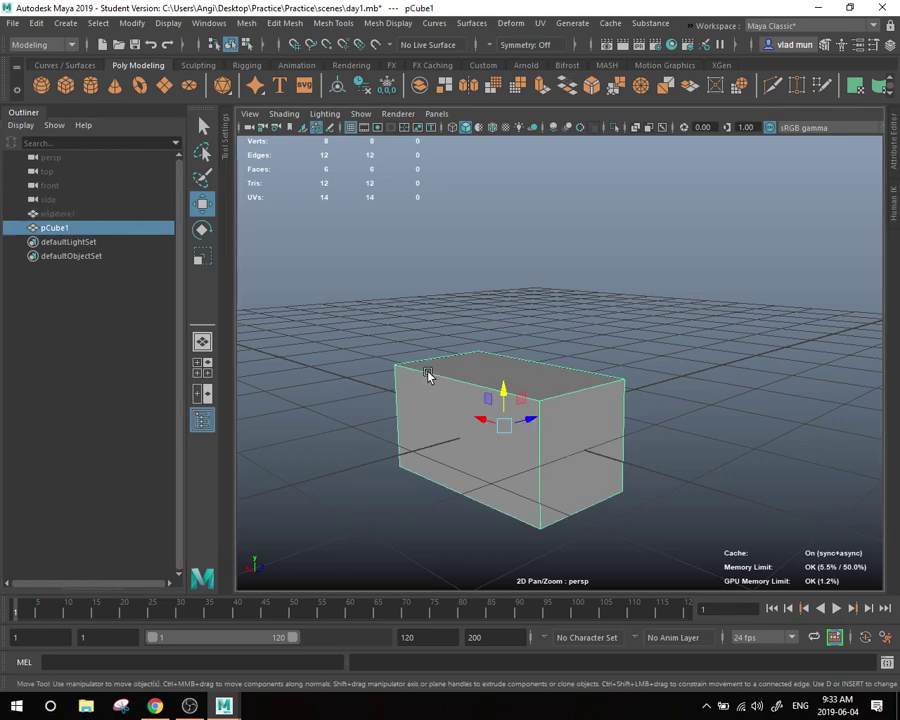
pyautogui.press('h')
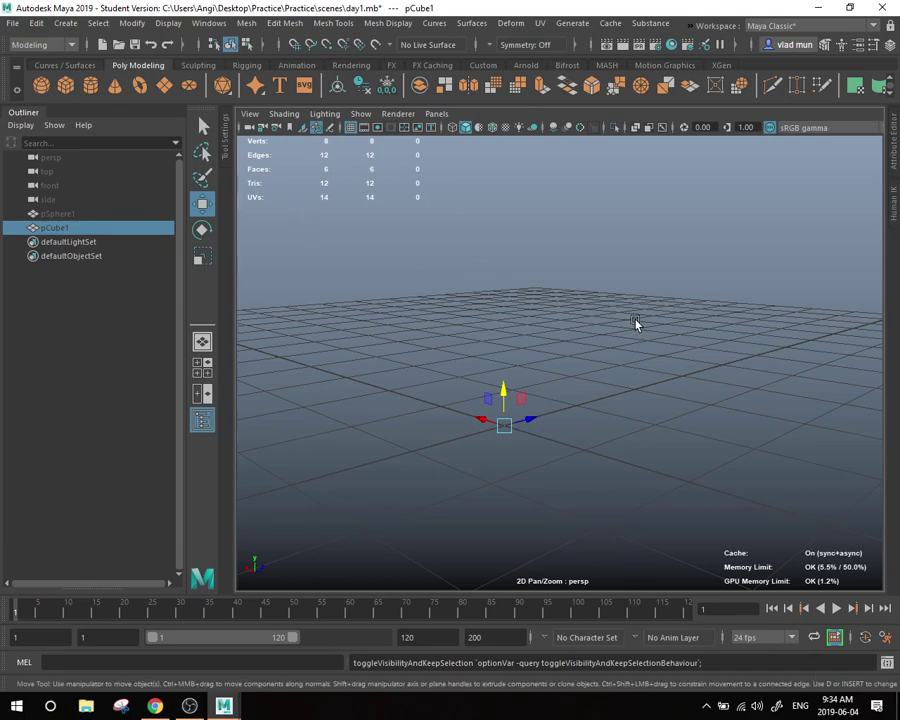
# Hide pCube1, create a default polygon cylinder at the origin, and frame it in view.
pyautogui.keyDown('alt'); pyautogui.moveTo(640, 324); pyautogui.dragTo(584, 311); pyautogui.keyUp('alt')
pyautogui.press('h')
pyautogui.click(140, 215)
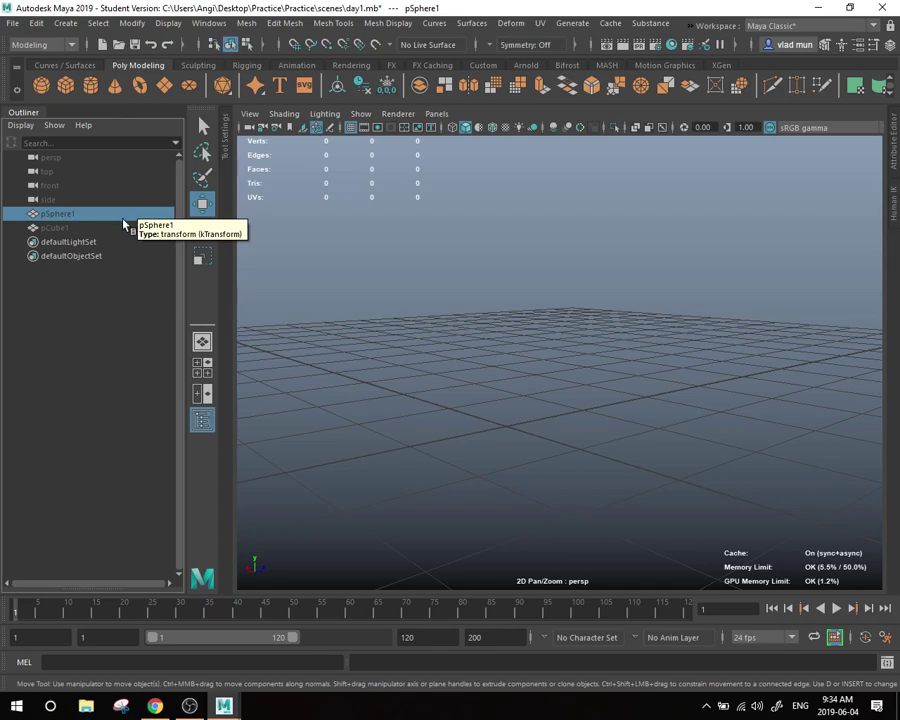
pyautogui.click(90, 85)
pyautogui.press('f')
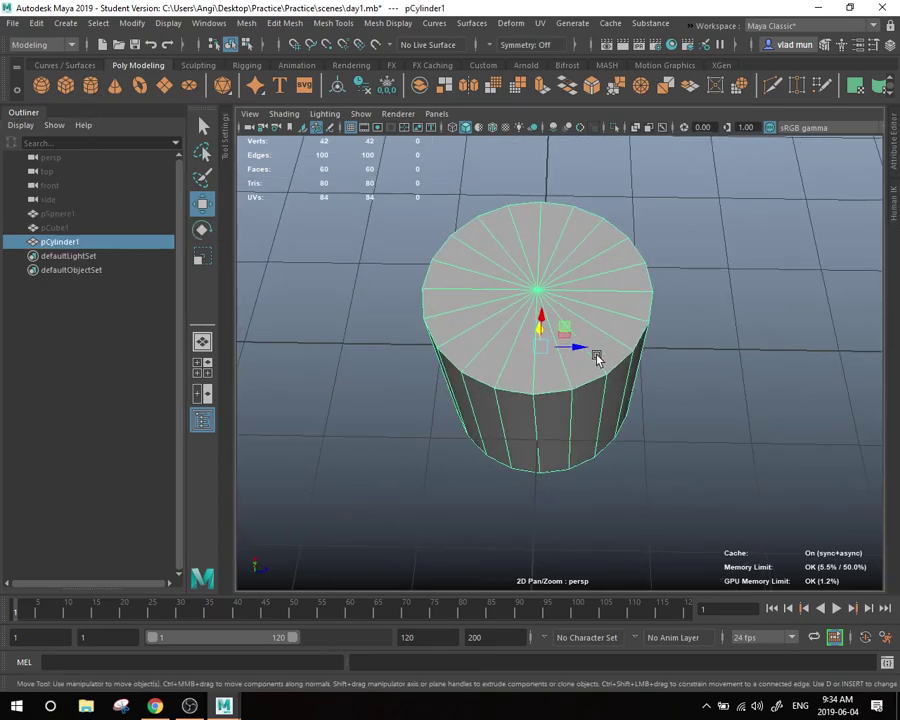
# Orbit around pCylinder1 to inspect its sides and top cap, then show its attributes.
pyautogui.moveTo(615, 318)
pyautogui.mouseDown(button='right')
pyautogui.moveTo(640, 304)
pyautogui.moveTo(630, 305)
pyautogui.mouseUp(button='right')
pyautogui.keyDown('alt'); pyautogui.moveTo(526, 398); pyautogui.dragTo(658, 340); pyautogui.keyUp('alt')
pyautogui.keyDown('alt'); pyautogui.moveTo(531, 368); pyautogui.dragTo(480, 418); pyautogui.keyUp('alt')
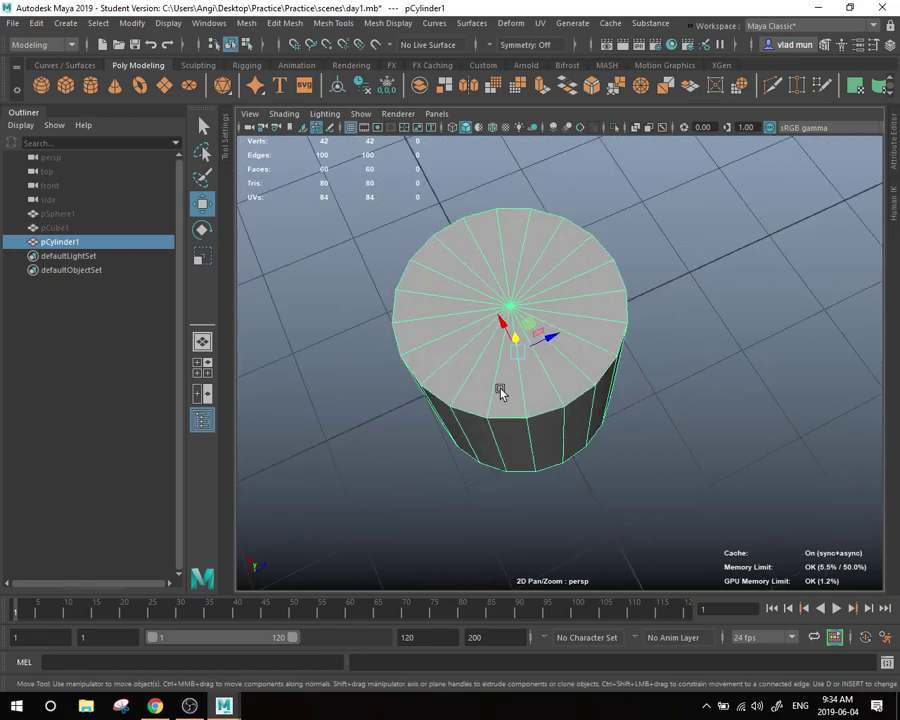
pyautogui.scroll(3, 497, 388)
pyautogui.scroll(-3, 497, 388)
pyautogui.keyDown('alt'); pyautogui.moveTo(480, 364); pyautogui.dragTo(558, 362); pyautogui.keyUp('alt')
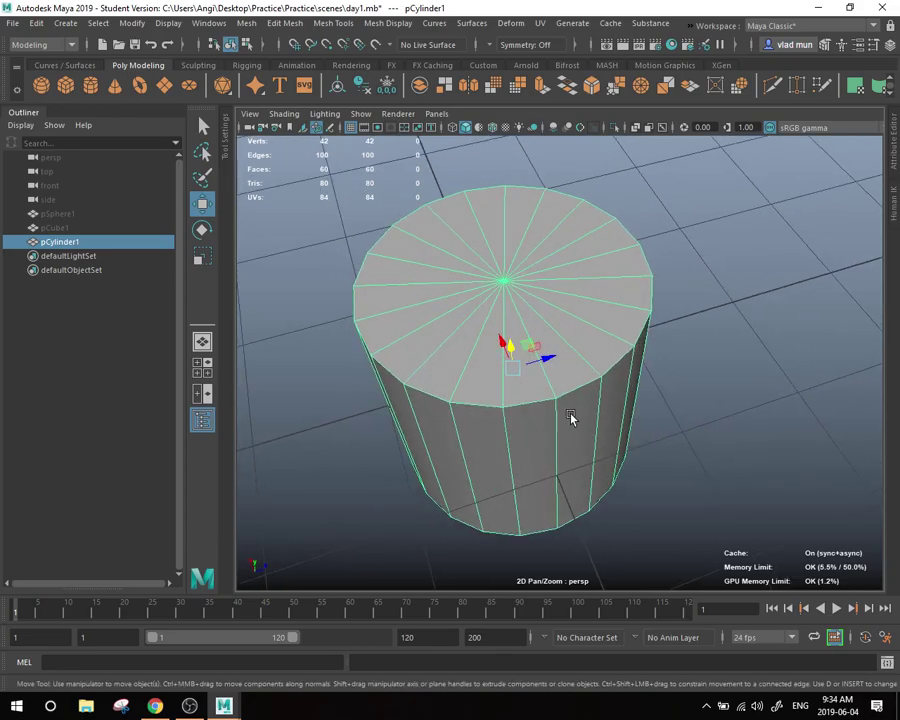
pyautogui.keyDown('alt'); pyautogui.moveTo(587, 300); pyautogui.dragTo(422, 461); pyautogui.keyUp('alt')
pyautogui.keyDown('alt'); pyautogui.moveTo(581, 410); pyautogui.dragTo(744, 445); pyautogui.keyUp('alt')
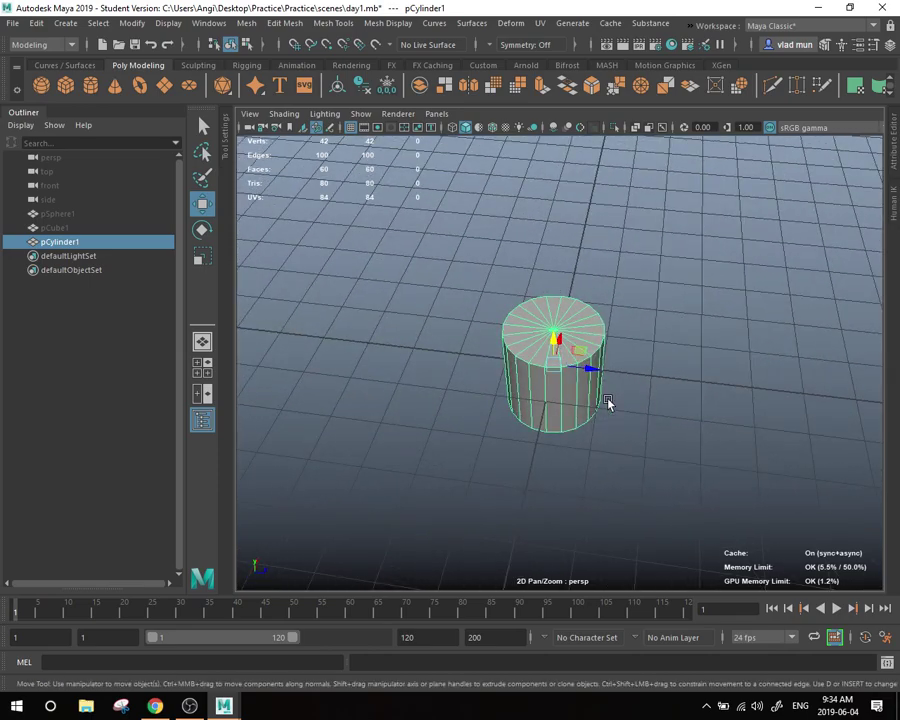
pyautogui.press('alt')
pyautogui.scroll(8, 640, 334)
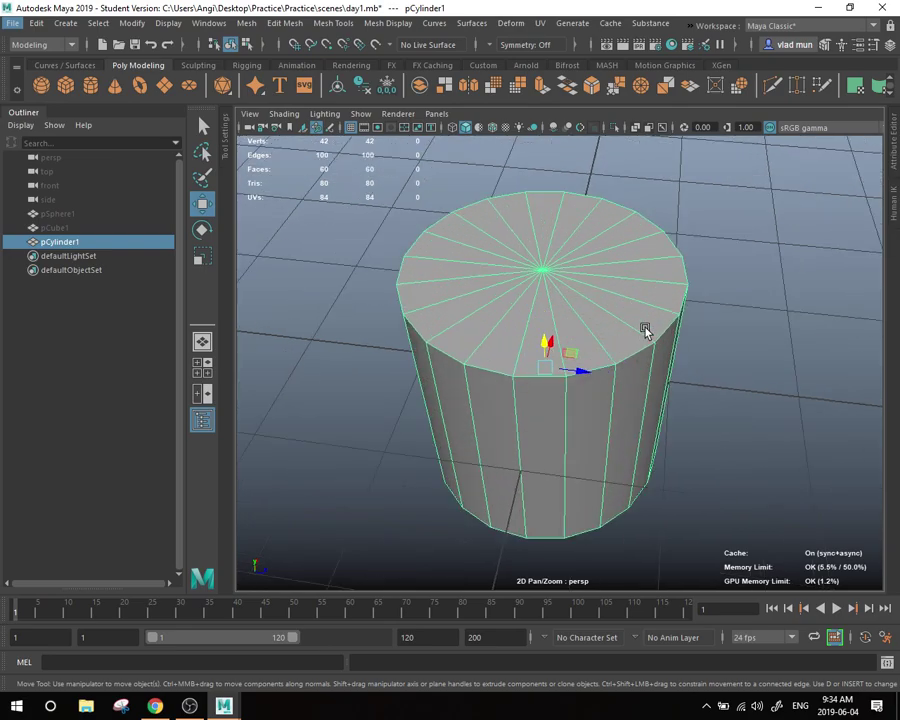
pyautogui.keyDown('alt'); pyautogui.moveTo(571, 263); pyautogui.dragTo(502, 331); pyautogui.keyUp('alt')
pyautogui.keyDown('alt'); pyautogui.moveTo(607, 305); pyautogui.dragTo(526, 253); pyautogui.keyUp('alt')
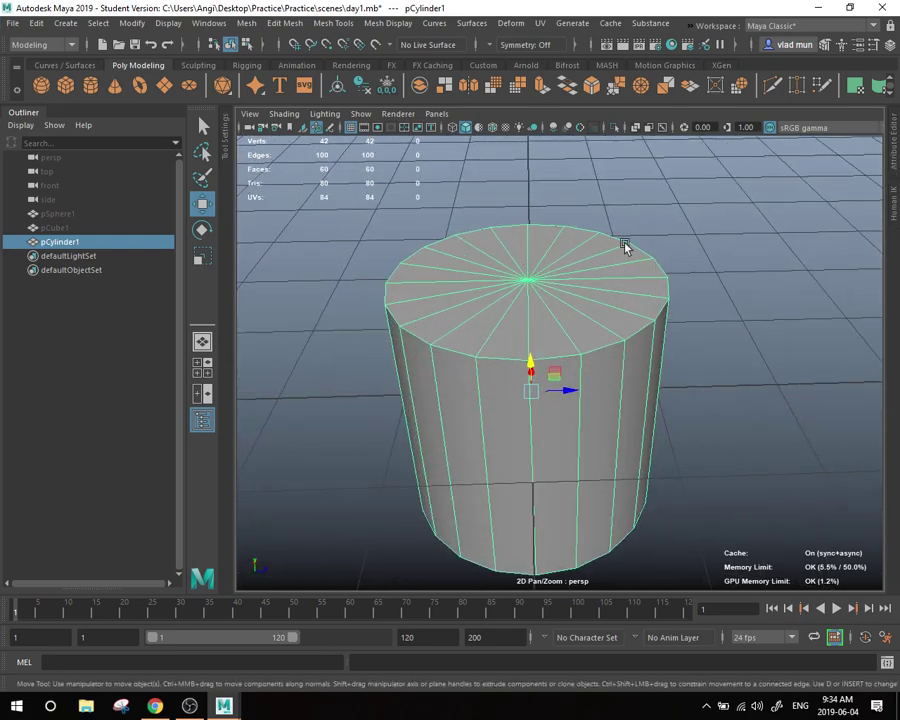
pyautogui.keyDown('alt'); pyautogui.moveTo(681, 267); pyautogui.dragTo(650, 277); pyautogui.keyUp('alt')
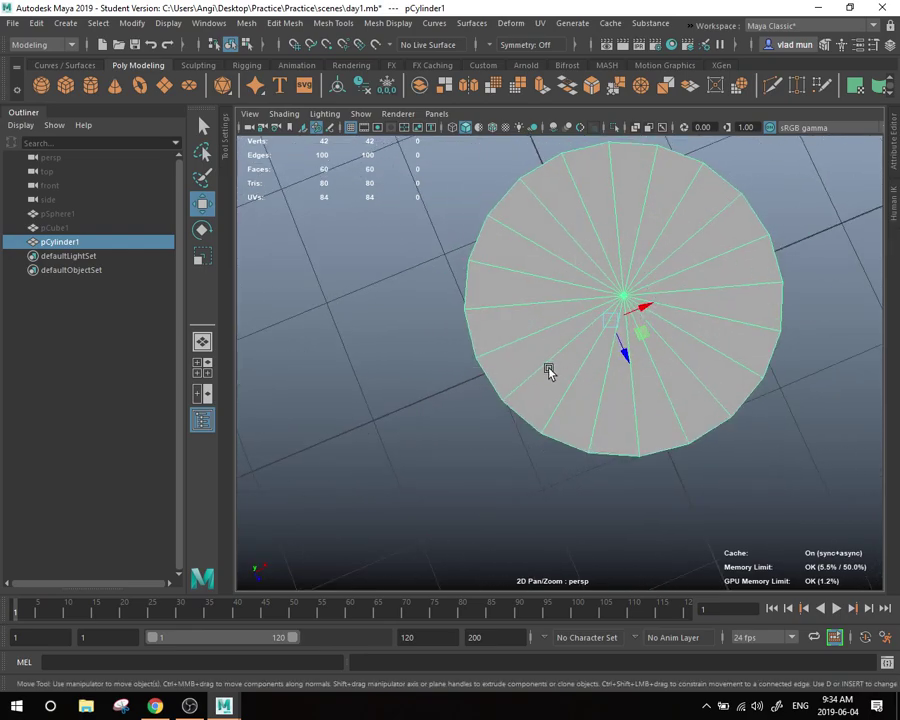
pyautogui.keyDown('alt'); pyautogui.moveTo(587, 421); pyautogui.dragTo(711, 323); pyautogui.keyUp('alt')
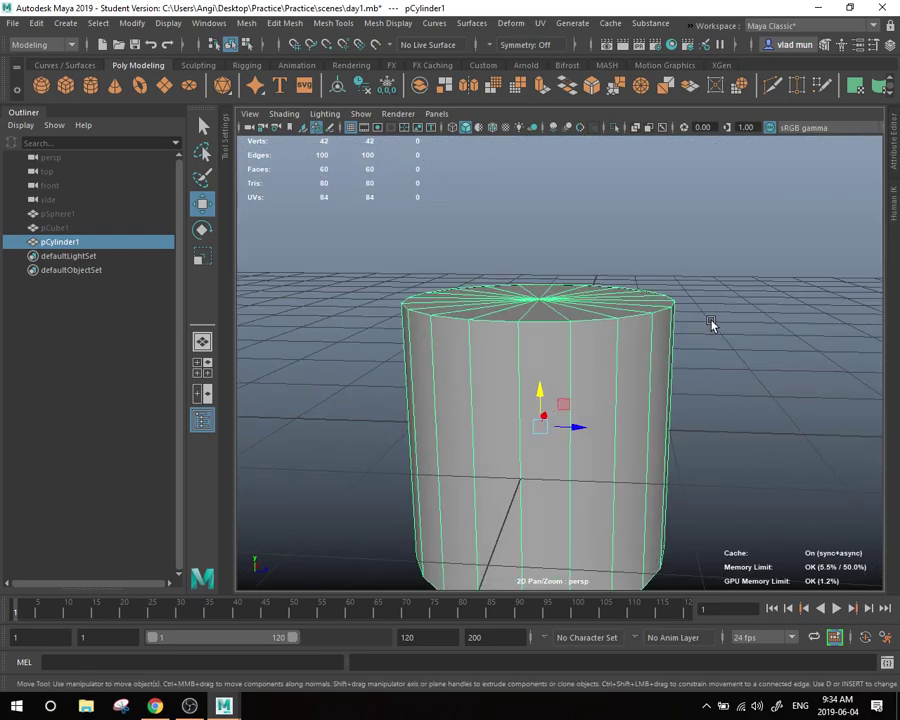
pyautogui.scroll(-3, 578, 432)
pyautogui.keyDown('alt'); pyautogui.moveTo(578, 432); pyautogui.dragTo(550, 400); pyautogui.keyUp('alt')
pyautogui.keyDown('alt'); pyautogui.moveTo(464, 408); pyautogui.dragTo(593, 404); pyautogui.keyUp('alt')
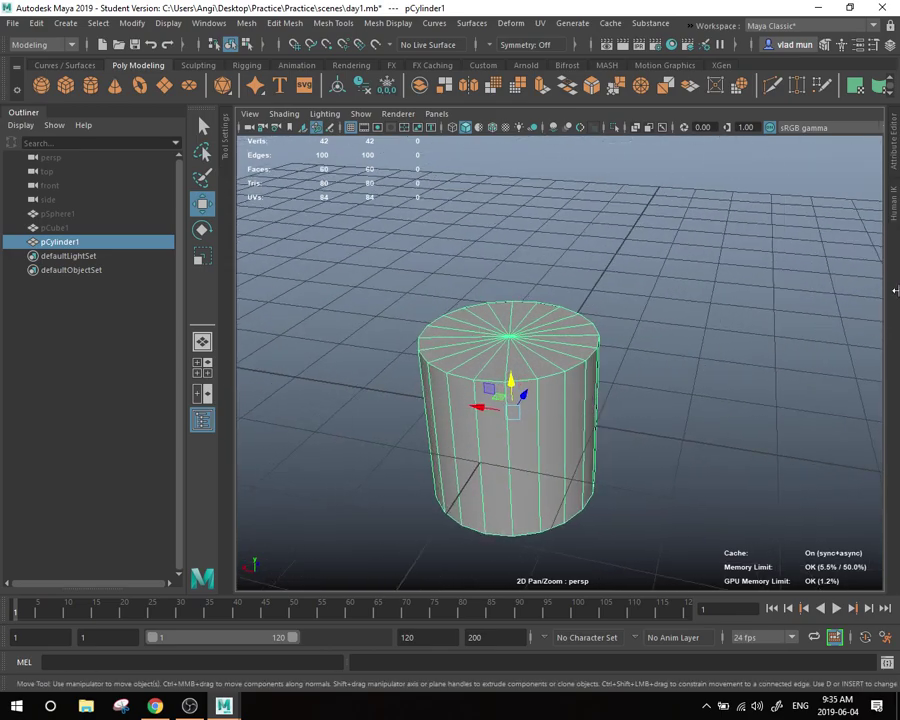
pyautogui.click(895, 138)
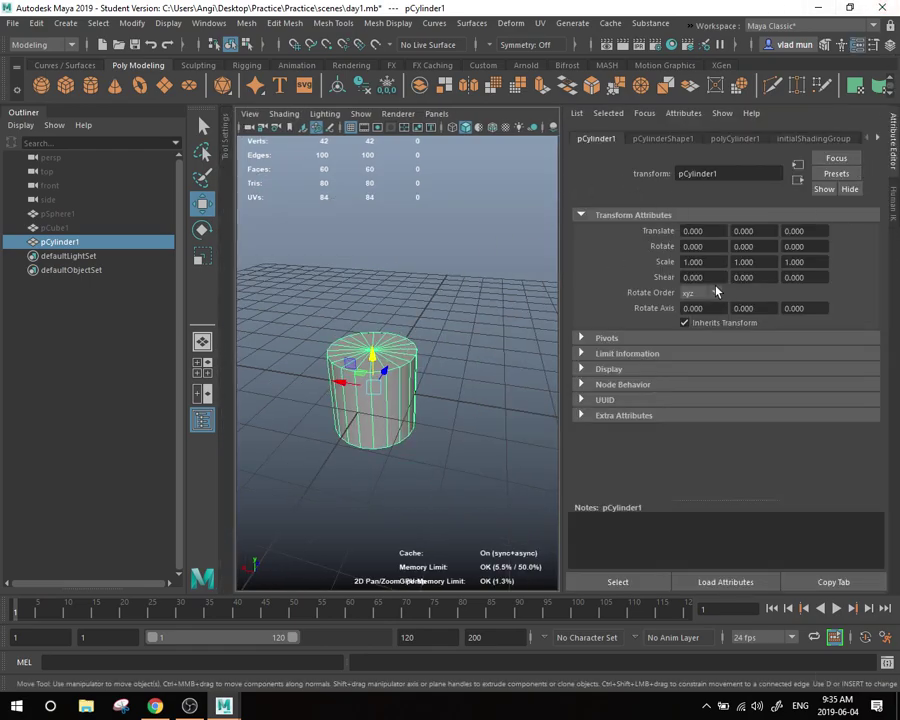
# In the polyCylinder1 settings, raise Subdivisions Axis from 20 to 50.
pyautogui.click(662, 139)
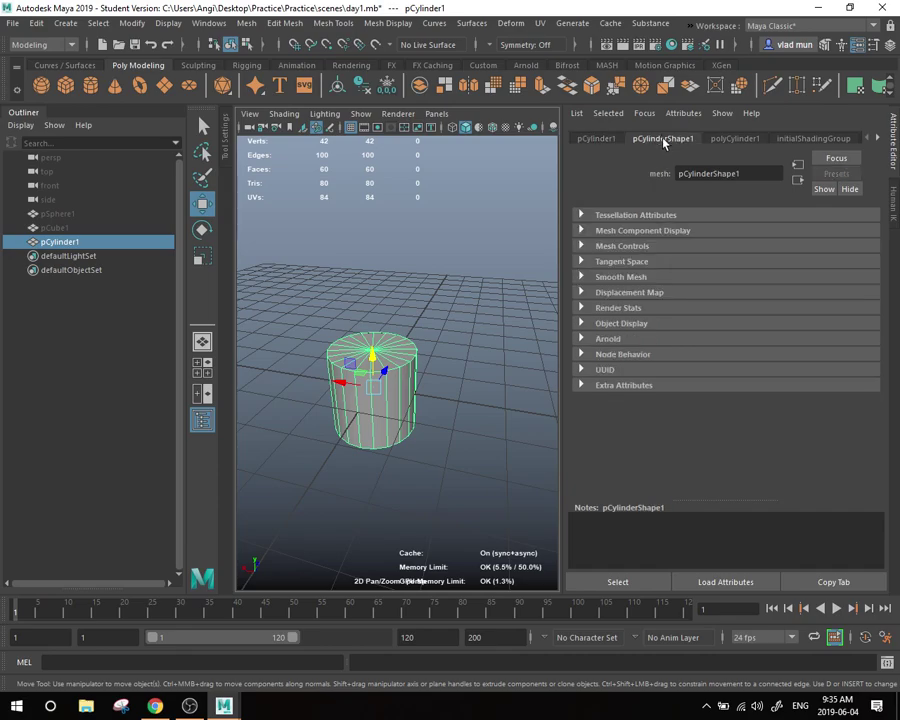
pyautogui.click(735, 139)
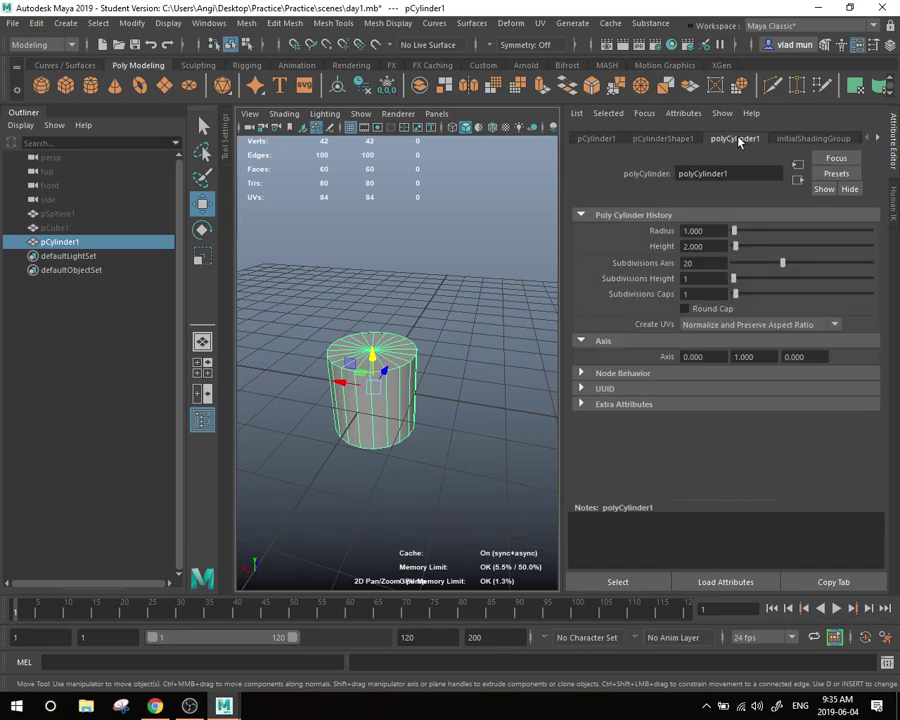
pyautogui.keyDown('alt'); pyautogui.moveTo(392, 297); pyautogui.dragTo(554, 303); pyautogui.keyUp('alt')
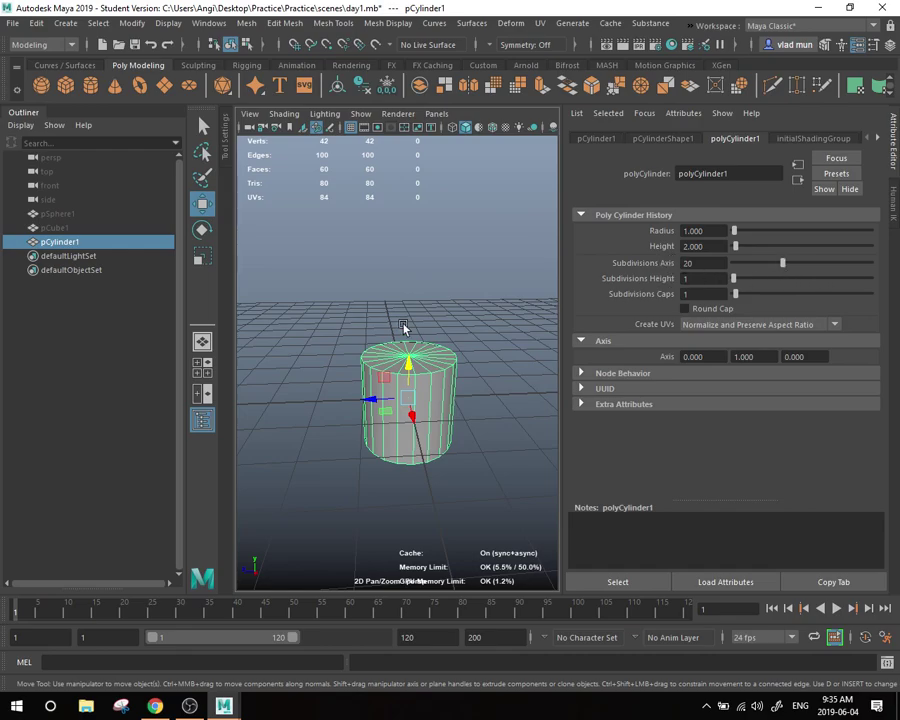
pyautogui.scroll(10, 418, 376)
pyautogui.scroll(2, 401, 339)
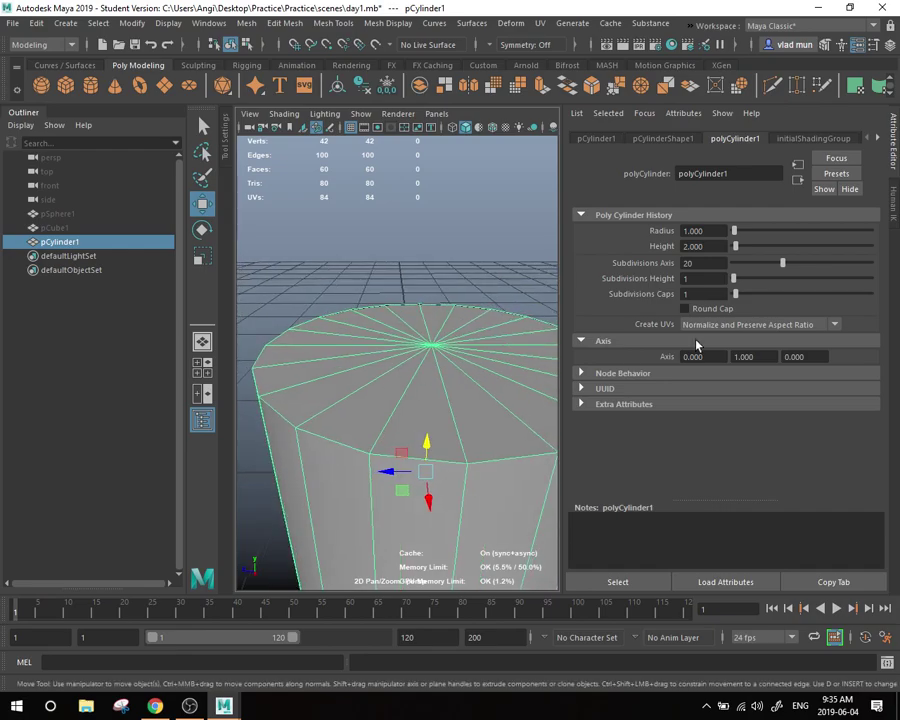
pyautogui.moveTo(786, 263); pyautogui.dragTo(876, 281)
# Close the attributes and orbit around the smoother 50-sided cylinder from several angles.
pyautogui.keyDown('alt'); pyautogui.moveTo(374, 392); pyautogui.dragTo(528, 400); pyautogui.keyUp('alt')
pyautogui.scroll(-6, 388, 356)
pyautogui.scroll(5, 376, 403)
pyautogui.scroll(-3, 404, 376)
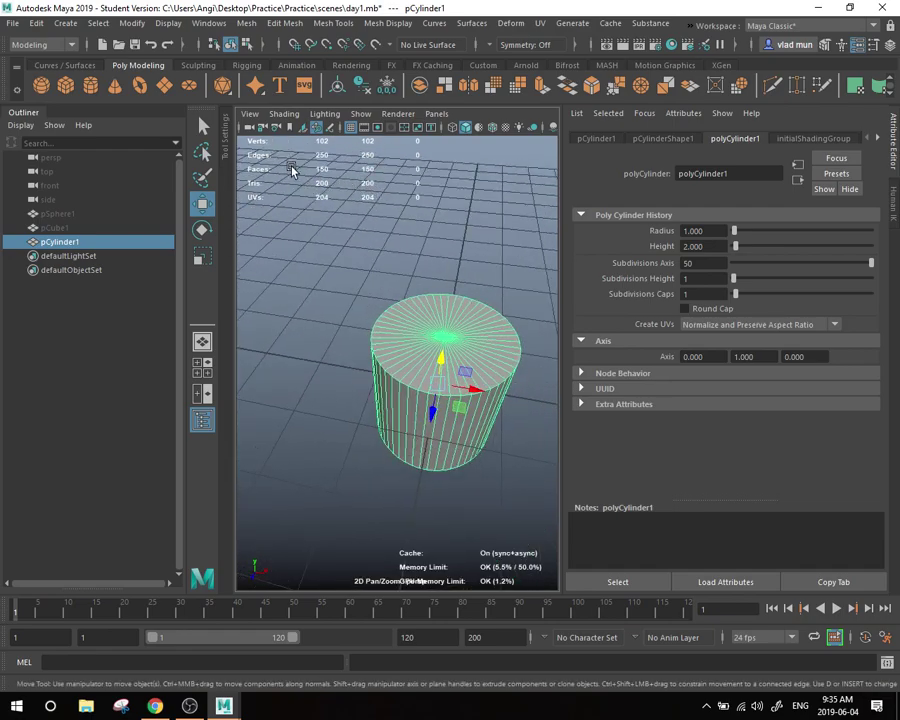
pyautogui.click(893, 145)
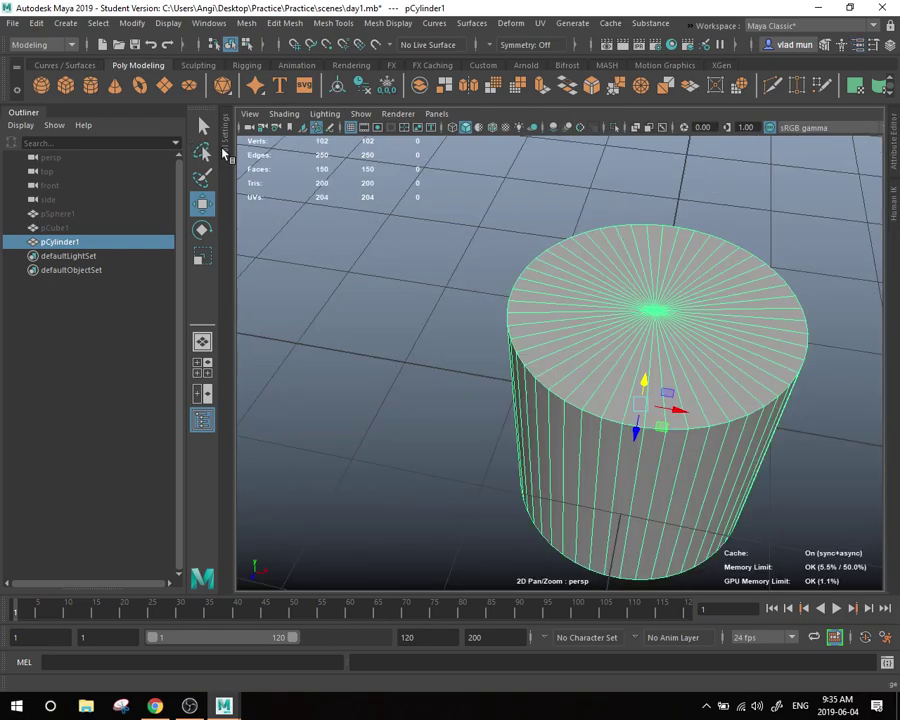
pyautogui.scroll(3, 365, 180)
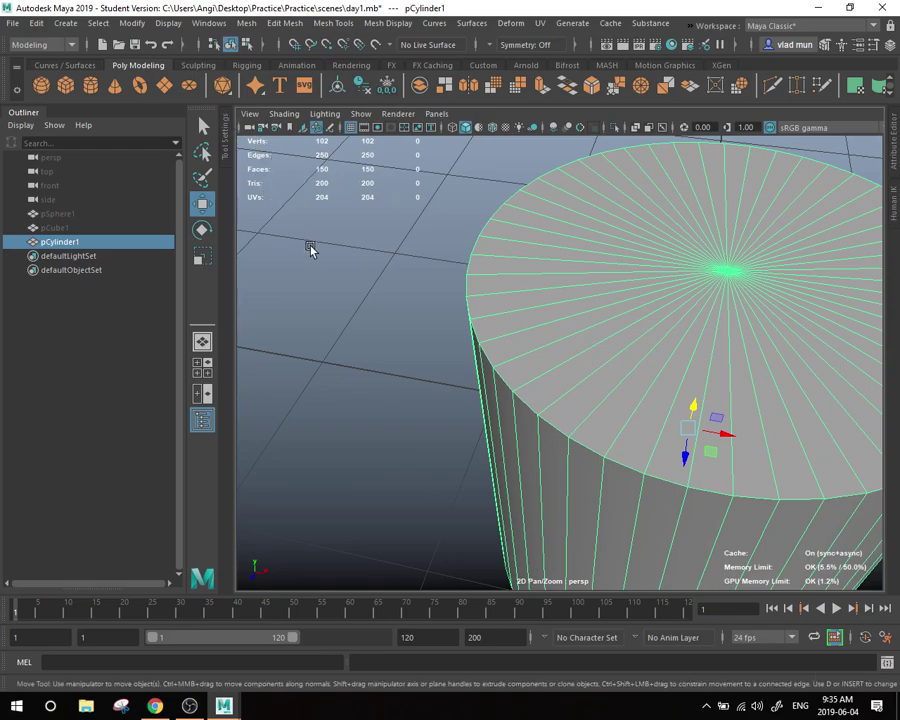
pyautogui.scroll(-5, 516, 283)
pyautogui.keyDown('alt'); pyautogui.moveTo(539, 317); pyautogui.dragTo(402, 291); pyautogui.keyUp('alt')
pyautogui.scroll(-3, 430, 300)
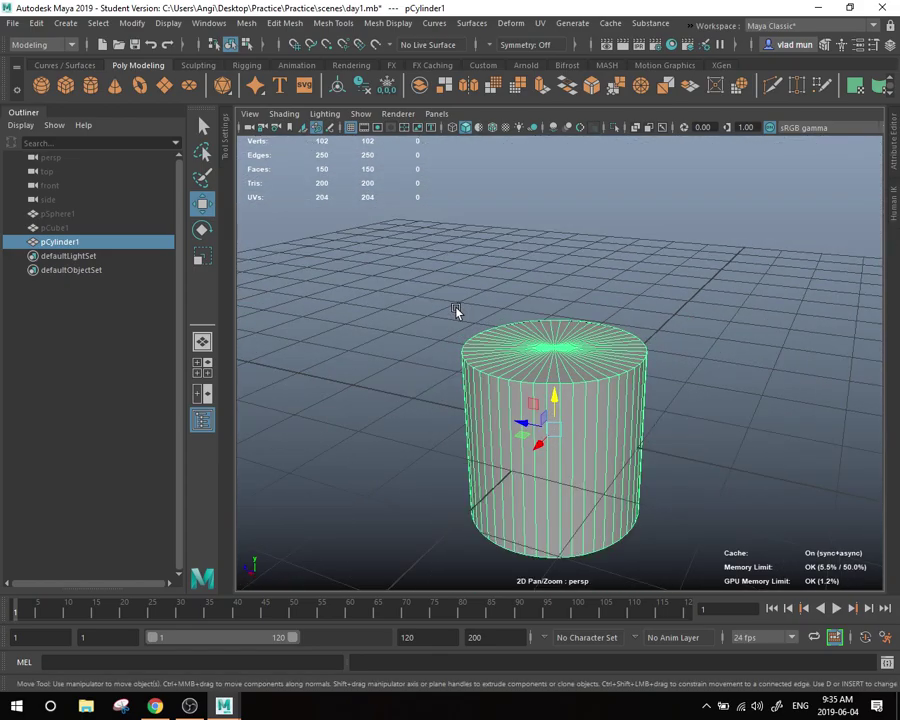
pyautogui.keyDown('alt'); pyautogui.moveTo(645, 380); pyautogui.dragTo(655, 310, button='middle'); pyautogui.keyUp('alt')
pyautogui.keyDown('alt'); pyautogui.moveTo(655, 310); pyautogui.dragTo(773, 335); pyautogui.keyUp('alt')
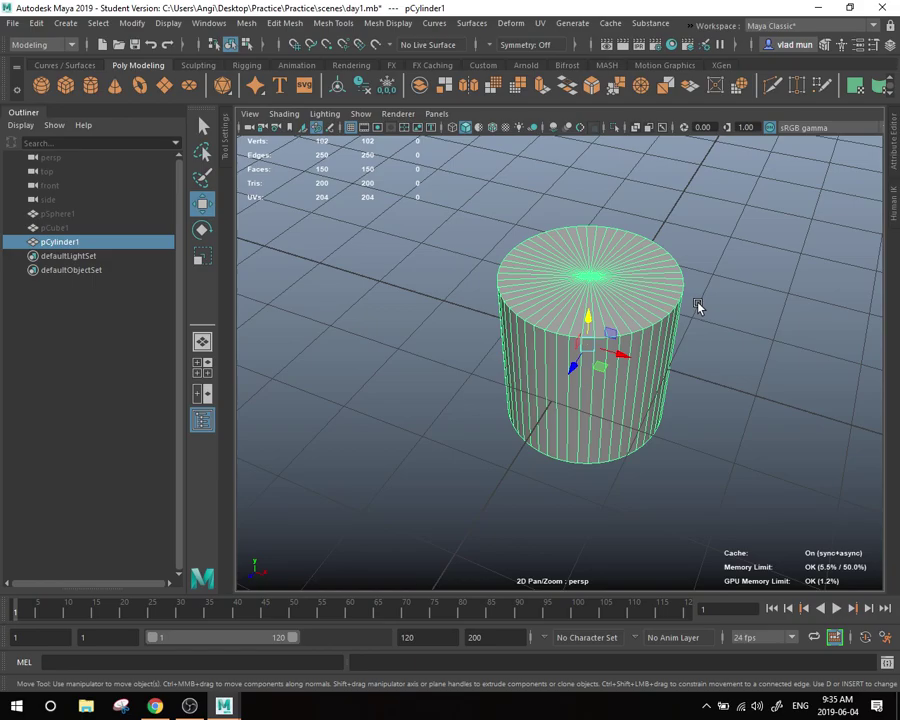
pyautogui.keyDown('alt'); pyautogui.moveTo(707, 311); pyautogui.dragTo(536, 283); pyautogui.keyUp('alt')
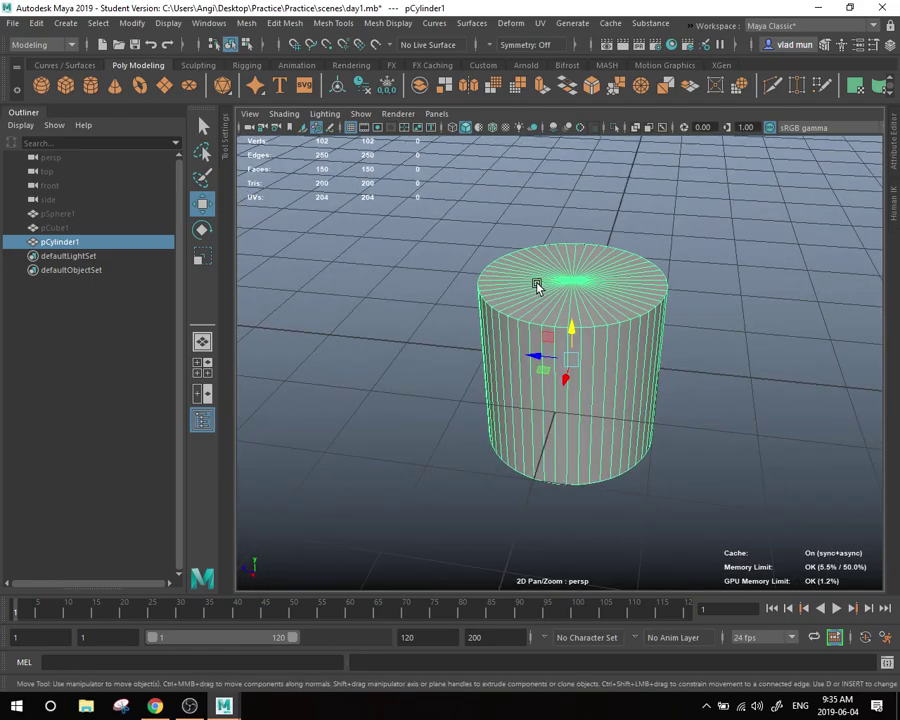
pyautogui.click(895, 151)
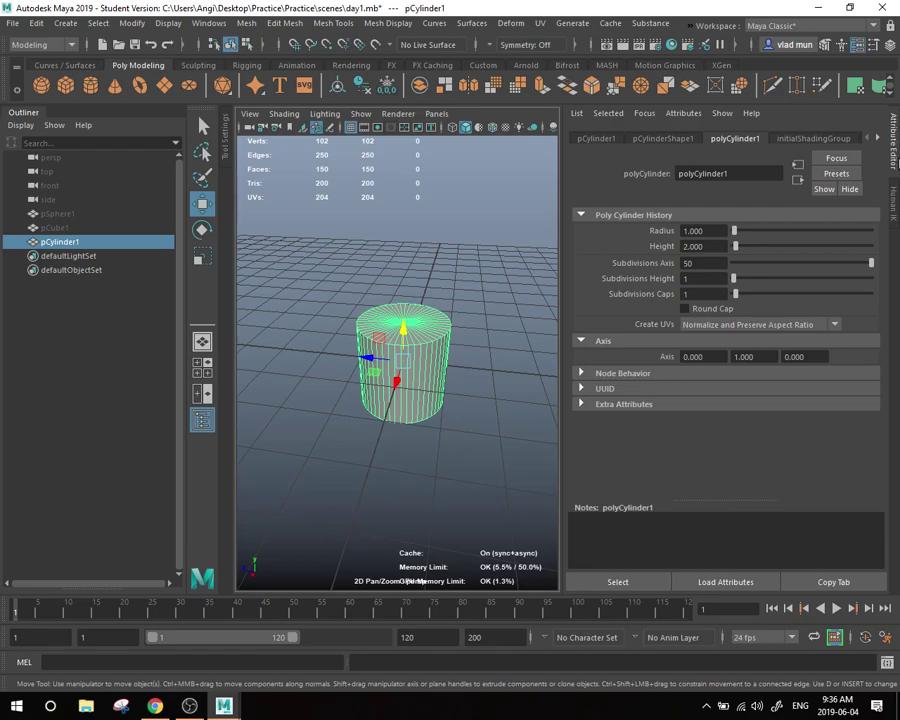
# Set the cylinder's Subdivisions Axis back to exactly 20.
pyautogui.scroll(3, 532, 197)
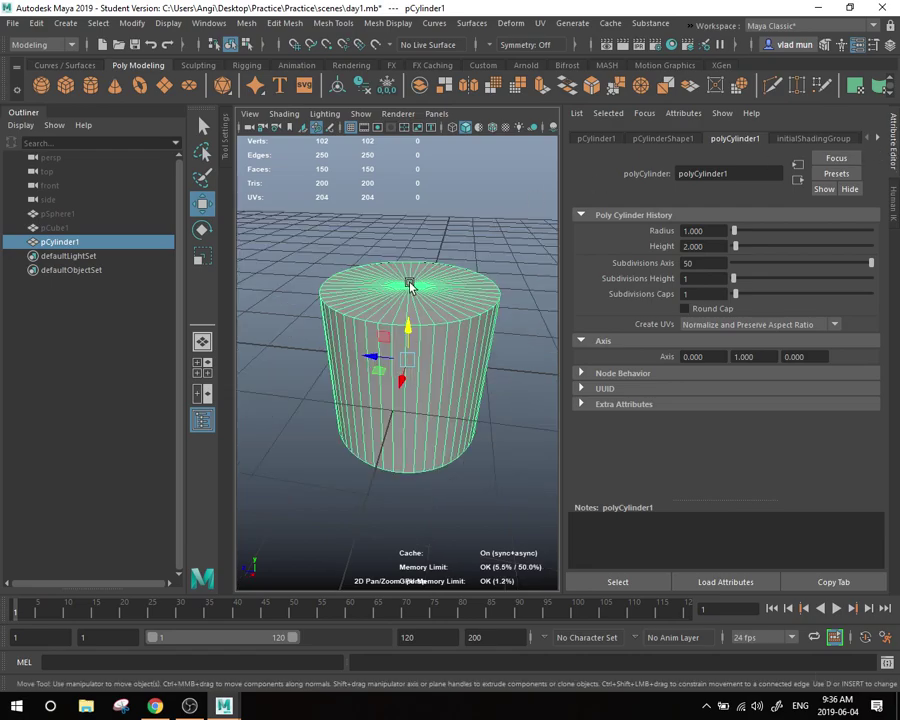
pyautogui.click(780, 264)
pyautogui.moveTo(780, 264); pyautogui.dragTo(785, 265)
pyautogui.keyDown('alt'); pyautogui.moveTo(512, 249); pyautogui.dragTo(428, 237); pyautogui.keyUp('alt')
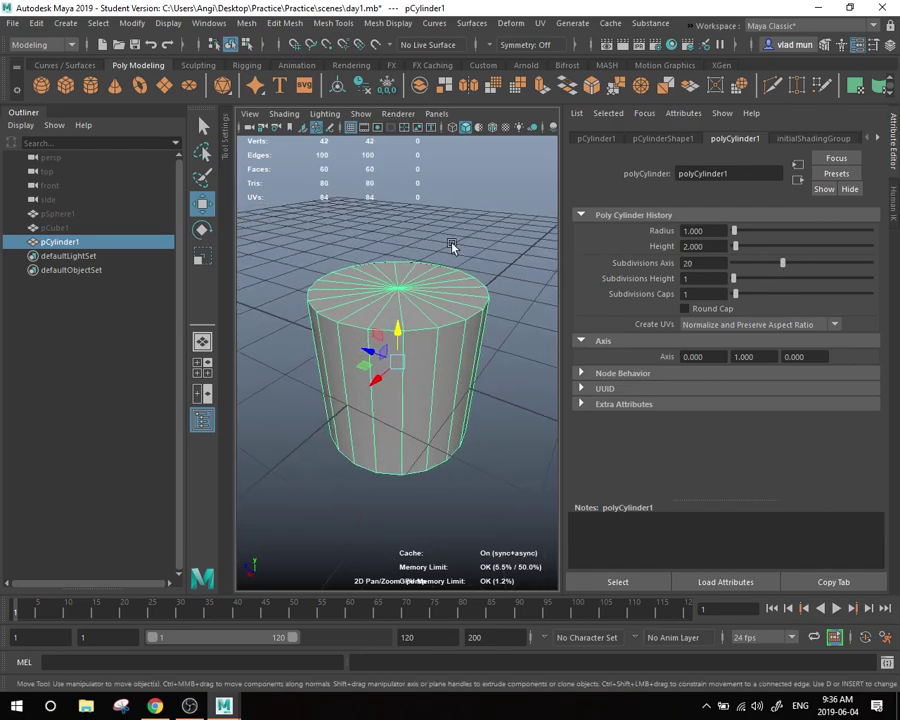
# Try Subdivisions Height at 11, then reset it back to 1.
pyautogui.moveTo(734, 279); pyautogui.dragTo(760, 280)
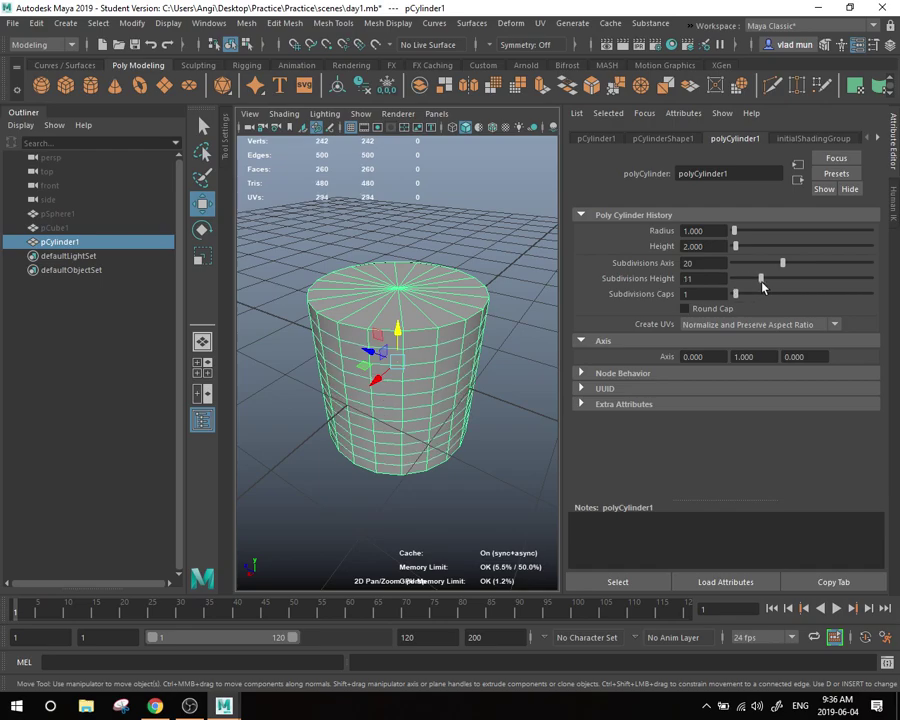
pyautogui.keyDown('alt'); pyautogui.moveTo(480, 295); pyautogui.dragTo(536, 271); pyautogui.keyUp('alt')
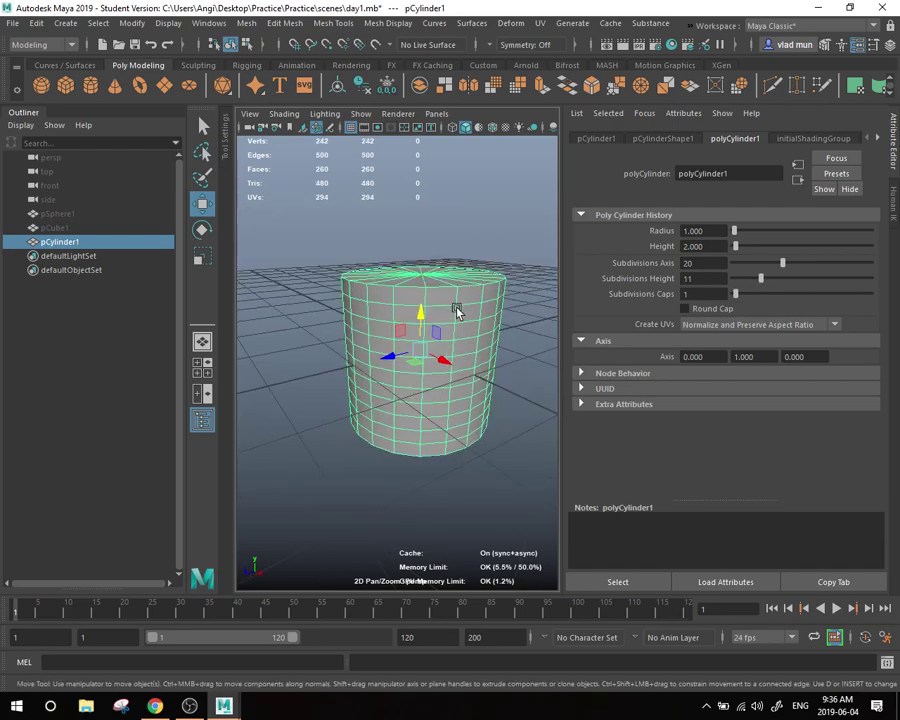
pyautogui.keyDown('alt'); pyautogui.moveTo(420, 314); pyautogui.dragTo(476, 341, button='right'); pyautogui.keyUp('alt')
pyautogui.keyDown('alt'); pyautogui.moveTo(398, 216); pyautogui.dragTo(462, 240); pyautogui.keyUp('alt')
pyautogui.moveTo(761, 278); pyautogui.dragTo(701, 288)
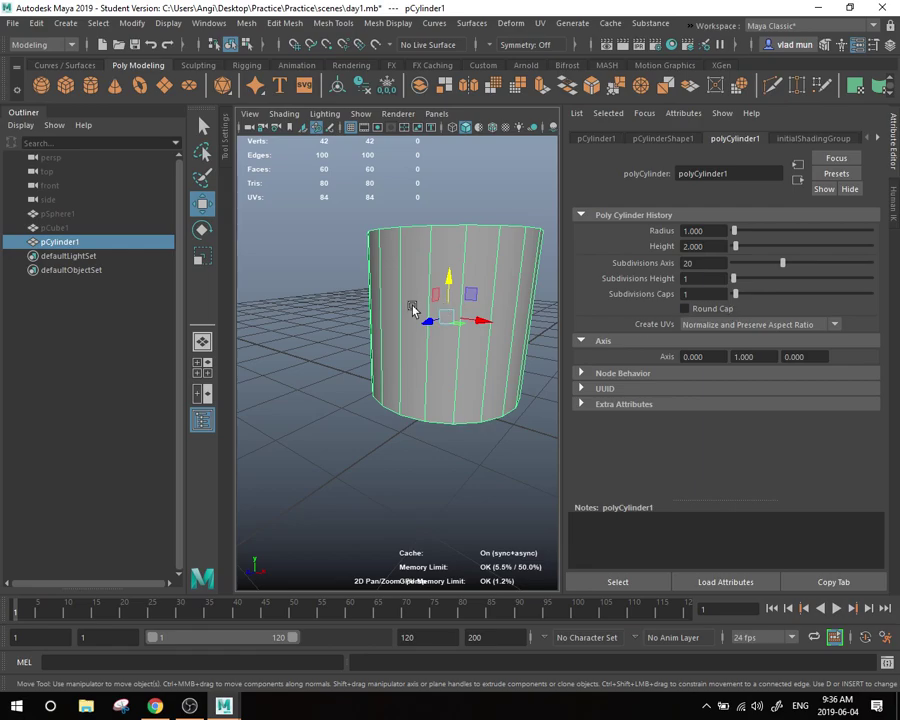
# Try Subdivisions Caps at 16, then settle on 2 cap divisions and deselect.
pyautogui.keyDown('alt'); pyautogui.moveTo(420, 305); pyautogui.dragTo(358, 314); pyautogui.keyUp('alt')
pyautogui.moveTo(735, 293); pyautogui.dragTo(777, 293)
pyautogui.keyDown('alt'); pyautogui.moveTo(505, 280); pyautogui.dragTo(505, 340); pyautogui.keyUp('alt')
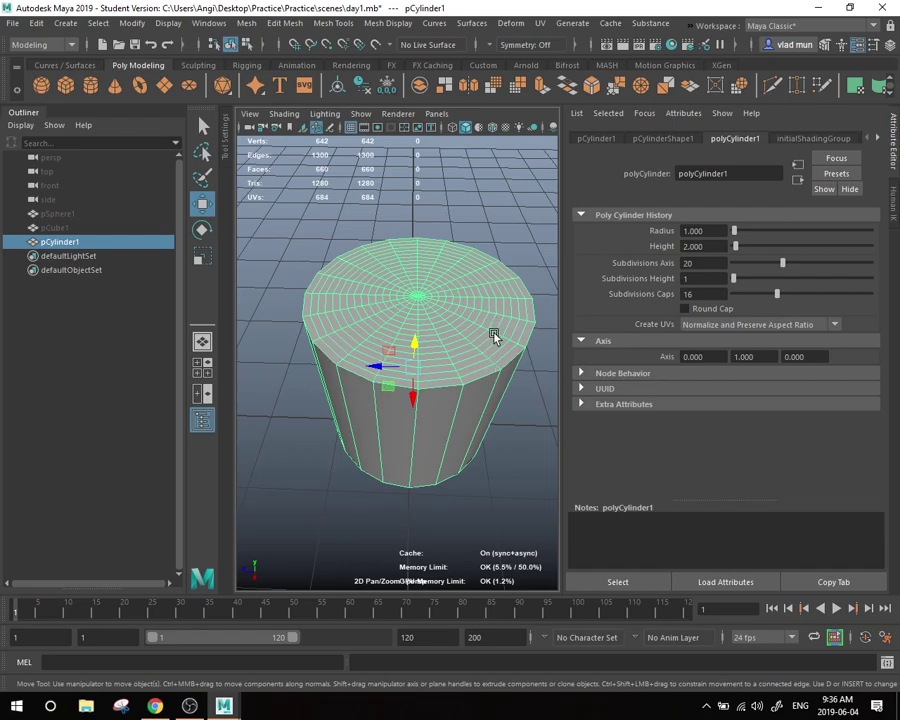
pyautogui.keyDown('alt'); pyautogui.moveTo(353, 251); pyautogui.dragTo(349, 350); pyautogui.keyUp('alt')
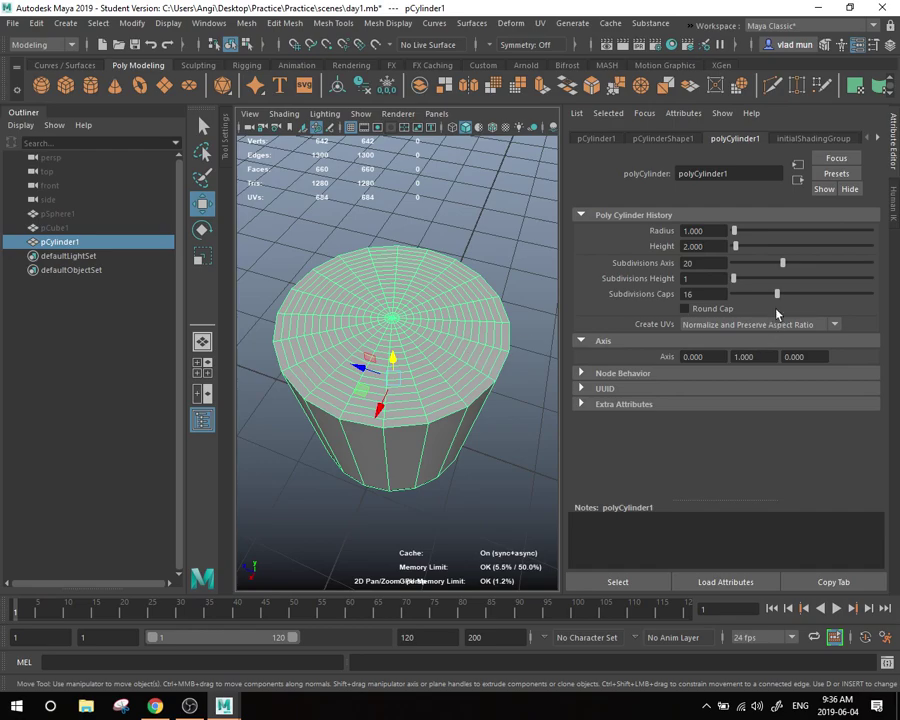
pyautogui.moveTo(777, 294); pyautogui.dragTo(743, 304)
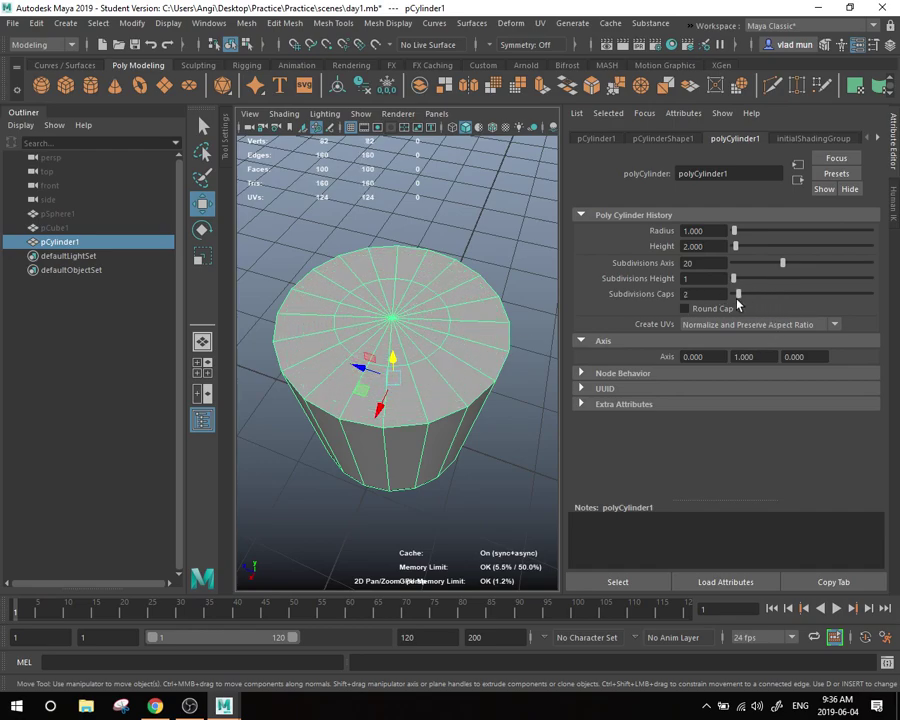
pyautogui.click(540, 310)
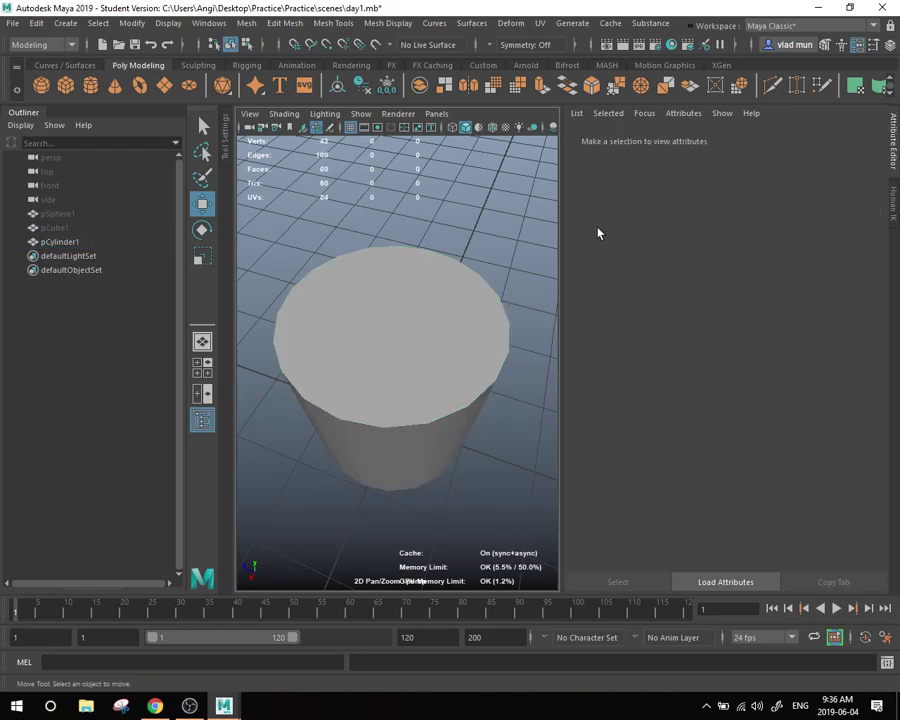
# Hide the Attribute Editor to widen the view and frame the selected cylinder.
pyautogui.hotkey('ctrl', 'a')
pyautogui.keyDown('alt'); pyautogui.moveTo(706, 180); pyautogui.dragTo(463, 311, button='right'); pyautogui.keyUp('alt')
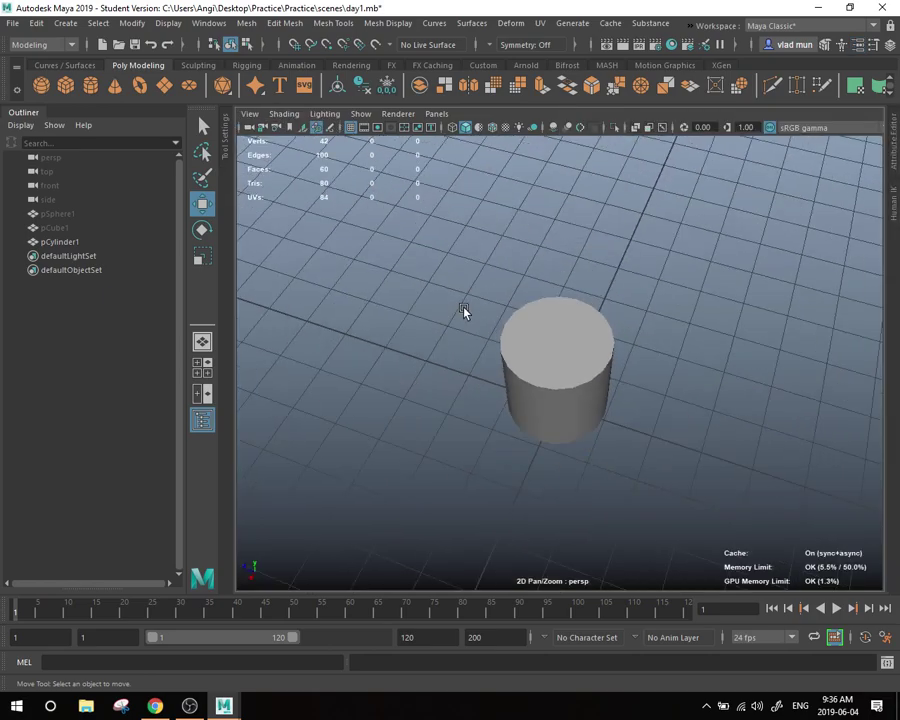
pyautogui.click(560, 356)
pyautogui.keyDown('alt'); pyautogui.moveTo(749, 317); pyautogui.dragTo(663, 377); pyautogui.keyUp('alt')
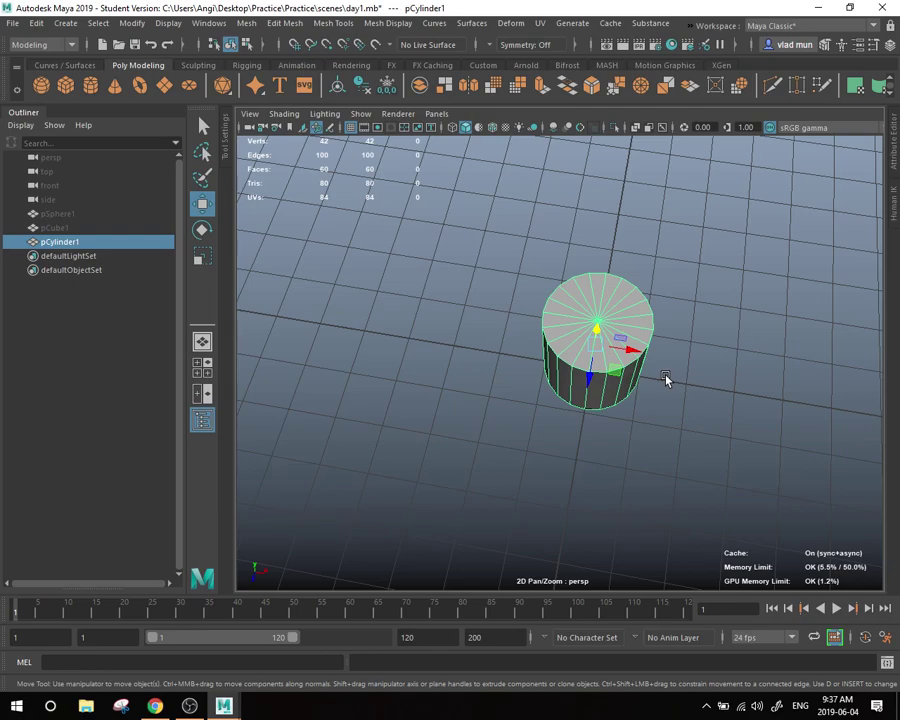
pyautogui.keyDown('alt'); pyautogui.moveTo(666, 378); pyautogui.dragTo(614, 367); pyautogui.keyUp('alt')
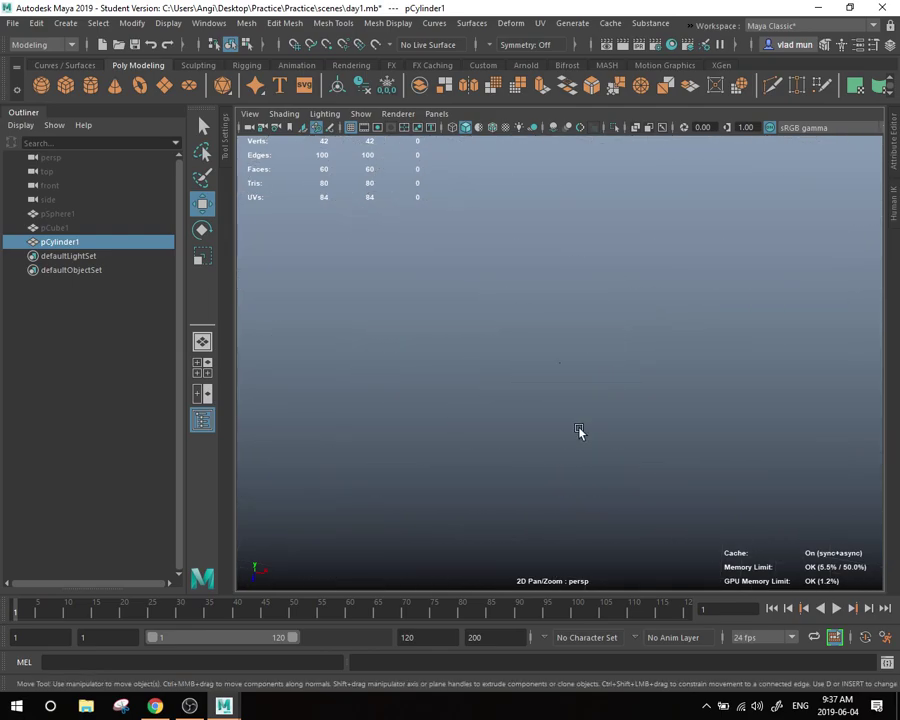
pyautogui.keyDown('alt'); pyautogui.moveTo(331, 345); pyautogui.dragTo(695, 377); pyautogui.keyUp('alt')
pyautogui.press('f')
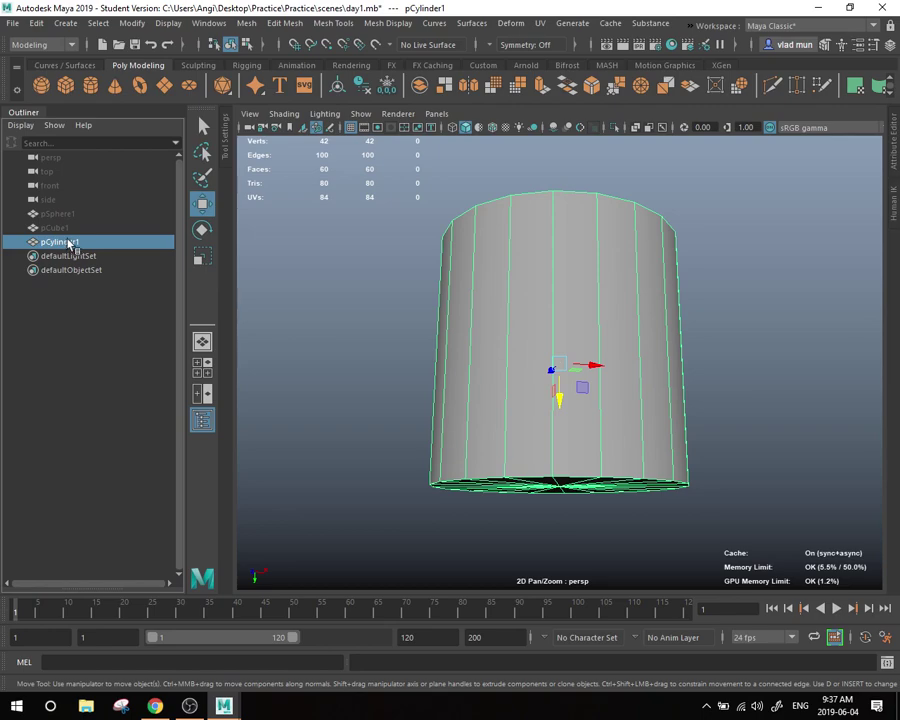
pyautogui.scroll(-10, 558, 394)
# Reselect the cylinder and orbit to see its side and top.
pyautogui.click(621, 436)
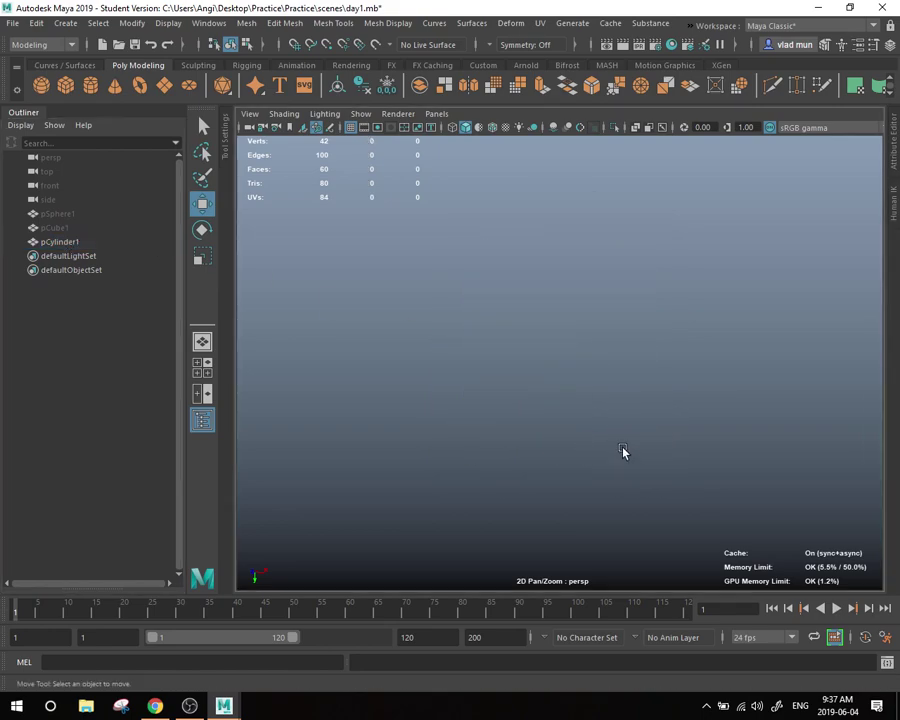
pyautogui.scroll(10, 719, 447)
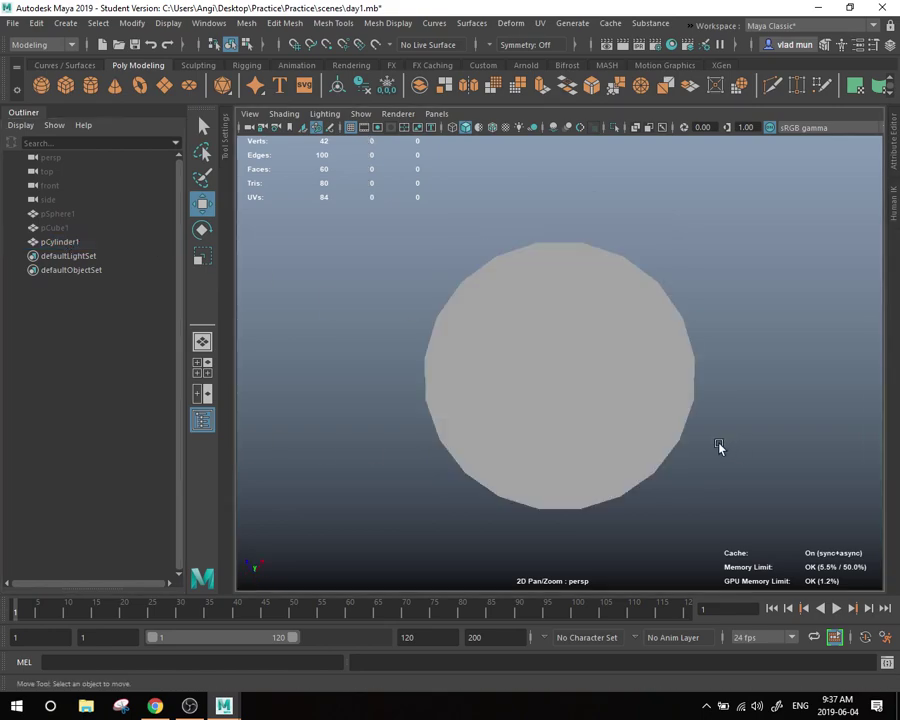
pyautogui.scroll(-10, 690, 432)
pyautogui.scroll(15, 568, 370)
pyautogui.scroll(-4, 568, 373)
pyautogui.click(568, 373)
pyautogui.keyDown('alt'); pyautogui.moveTo(568, 373); pyautogui.dragTo(584, 344); pyautogui.keyUp('alt')
pyautogui.keyDown('alt'); pyautogui.moveTo(454, 362); pyautogui.dragTo(181, 237); pyautogui.keyUp('alt')
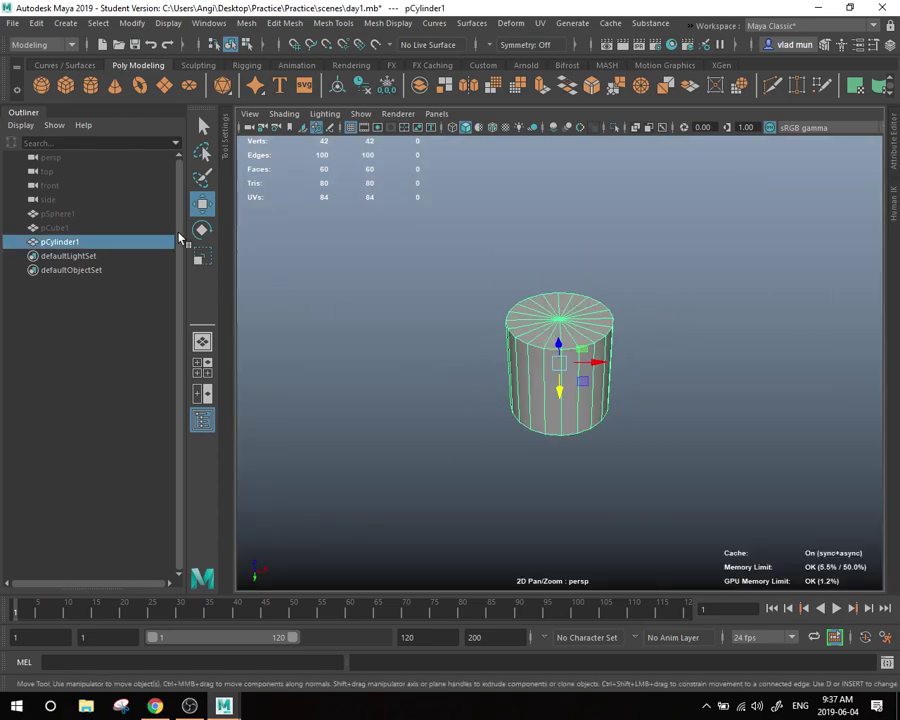
# Unhide pCube1 and move pCylinder1 along X to about 10.79.
pyautogui.click(80, 229)
pyautogui.press('h')
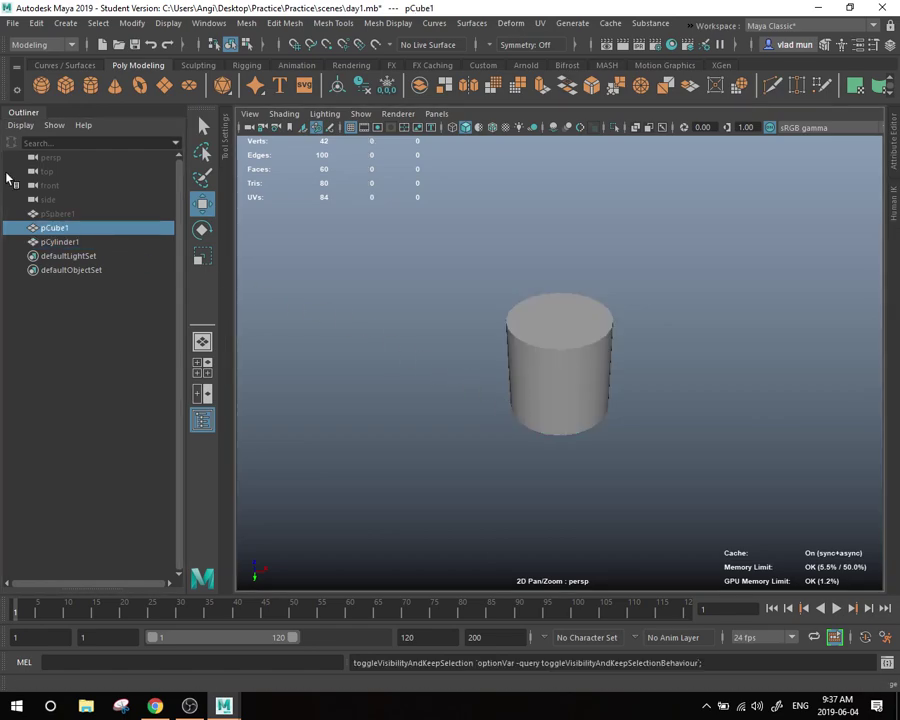
pyautogui.click(63, 244)
pyautogui.scroll(-3, 689, 414)
pyautogui.moveTo(603, 372); pyautogui.dragTo(840, 387)
# Duplicate the cylinder as pCylinder2, then select pSphere1 and pCube1.
pyautogui.click(66, 229)
pyautogui.hotkey('ctrl', 'd')
pyautogui.scroll(-4, 500, 368)
pyautogui.click(80, 214)
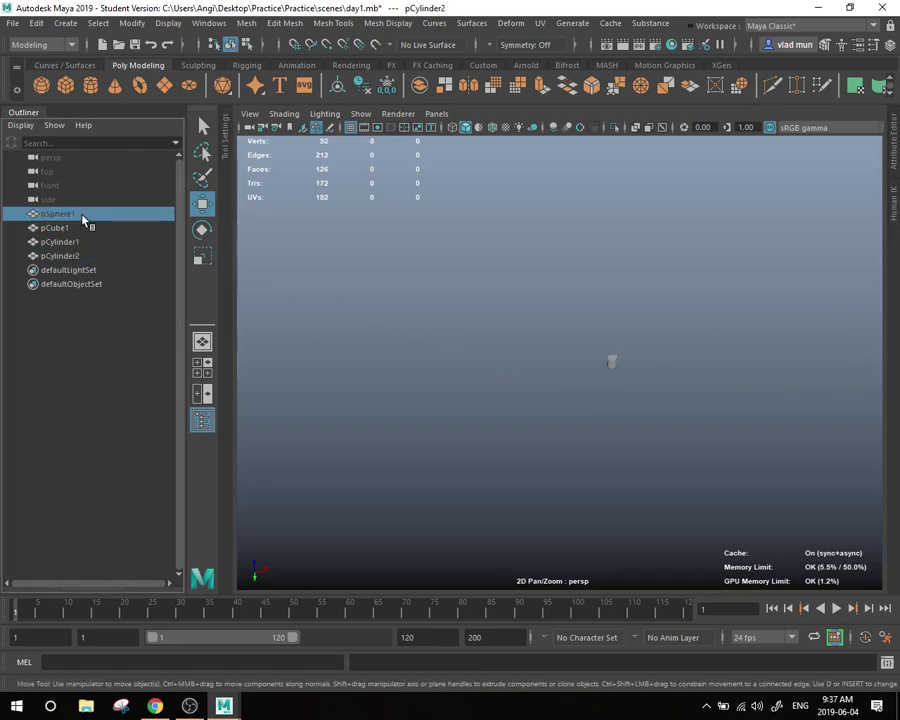
pyautogui.click(85, 228)
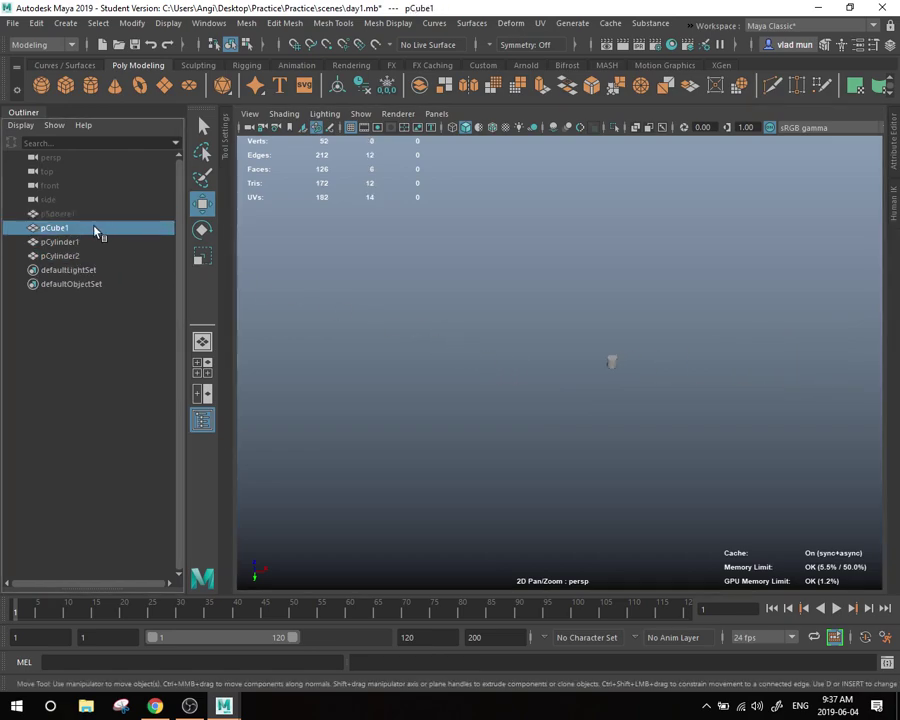
pyautogui.press('f')
pyautogui.scroll(-5, 586, 348)
pyautogui.keyDown('alt'); pyautogui.moveTo(584, 346); pyautogui.dragTo(463, 338); pyautogui.keyUp('alt')
pyautogui.keyDown('alt'); pyautogui.moveTo(611, 396); pyautogui.dragTo(315, 356); pyautogui.keyUp('alt')
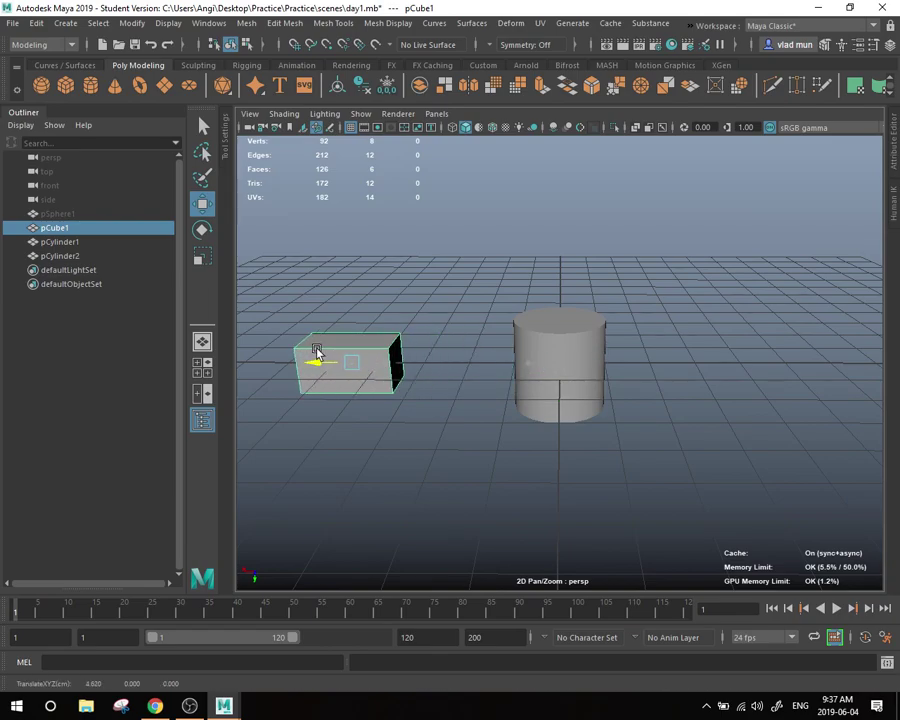
pyautogui.scroll(-5, 352, 362)
pyautogui.click(561, 362)
pyautogui.press('f')
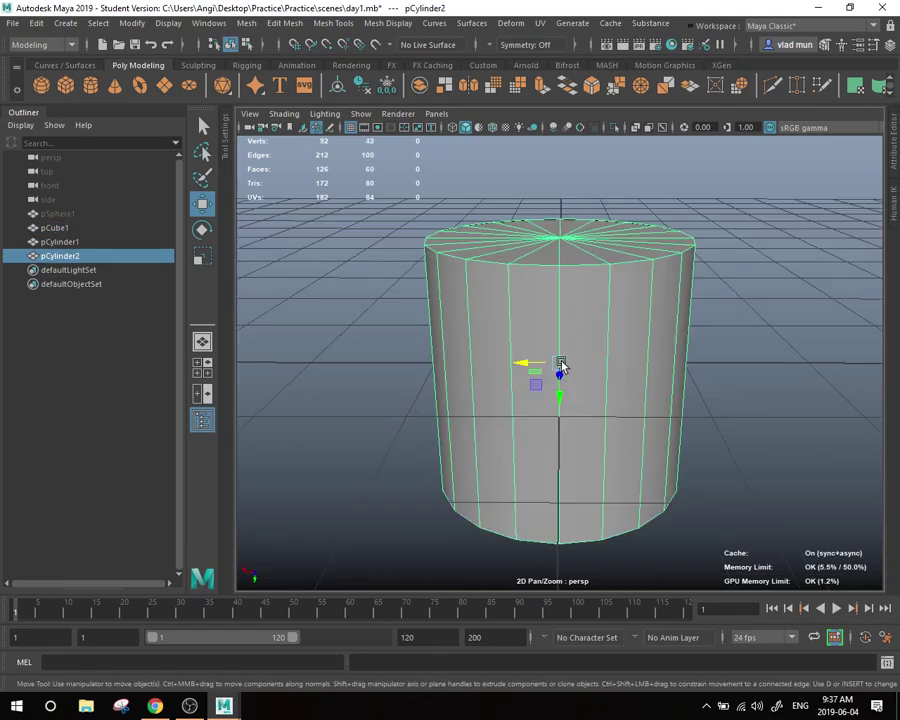
pyautogui.scroll(-5, 550, 368)
pyautogui.scroll(-5, 543, 366)
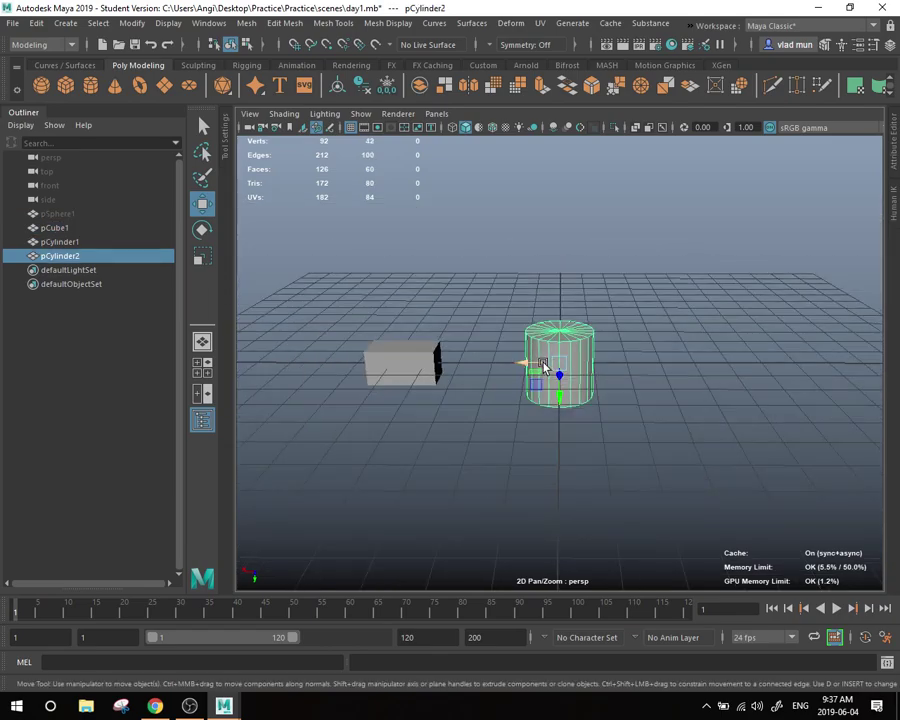
pyautogui.click(462, 368)
pyautogui.press('f')
pyautogui.scroll(-5, 482, 367)
pyautogui.keyDown('alt'); pyautogui.moveTo(594, 372); pyautogui.dragTo(573, 358); pyautogui.keyUp('alt')
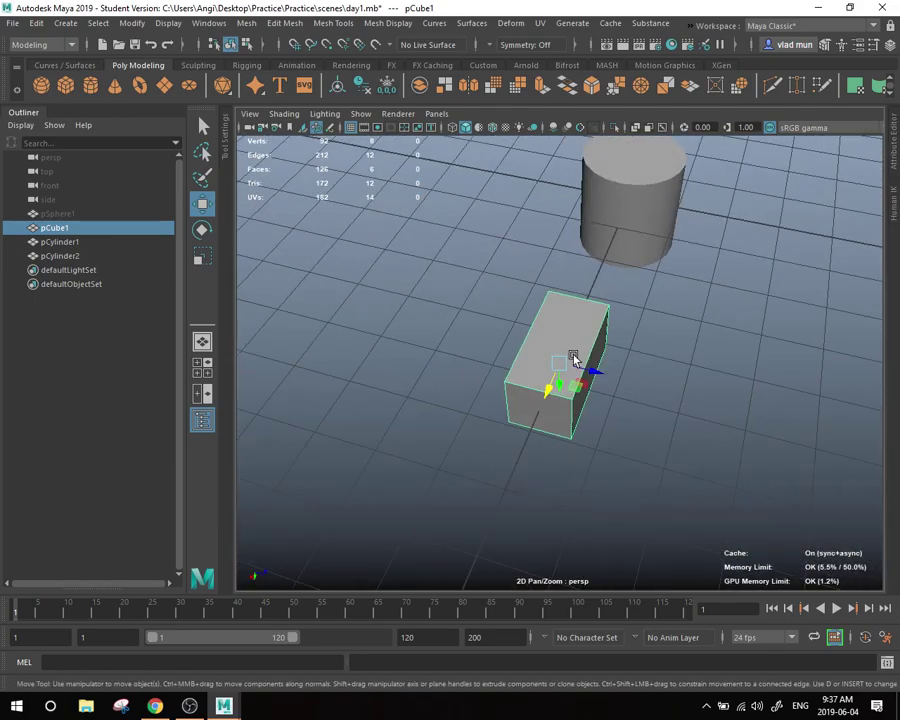
pyautogui.keyDown('alt'); pyautogui.moveTo(643, 342); pyautogui.dragTo(612, 325); pyautogui.keyUp('alt')
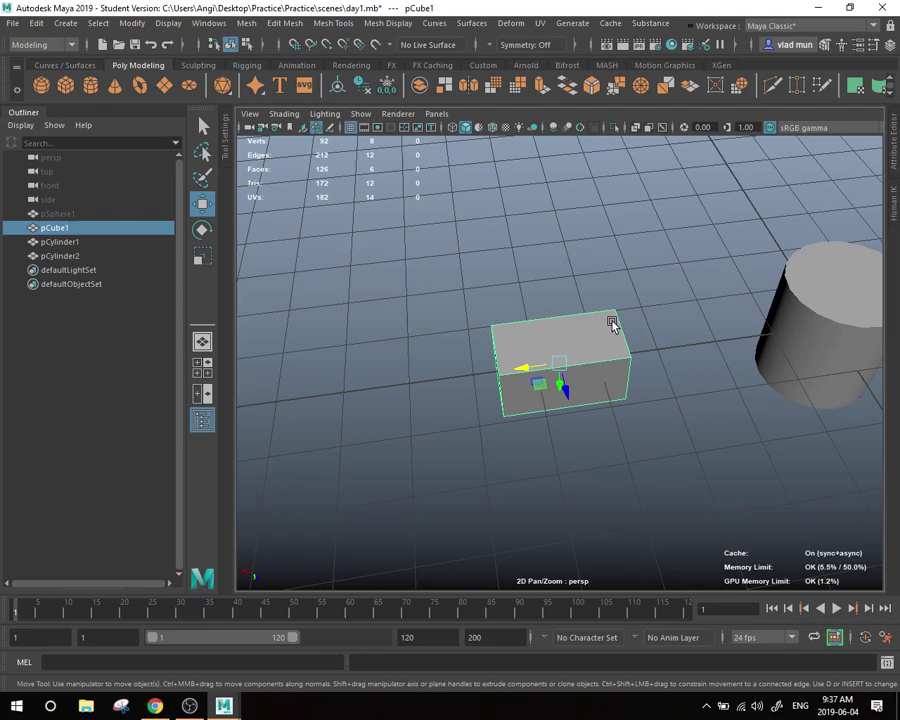
pyautogui.keyDown('alt'); pyautogui.moveTo(778, 298); pyautogui.dragTo(271, 307); pyautogui.keyUp('alt')
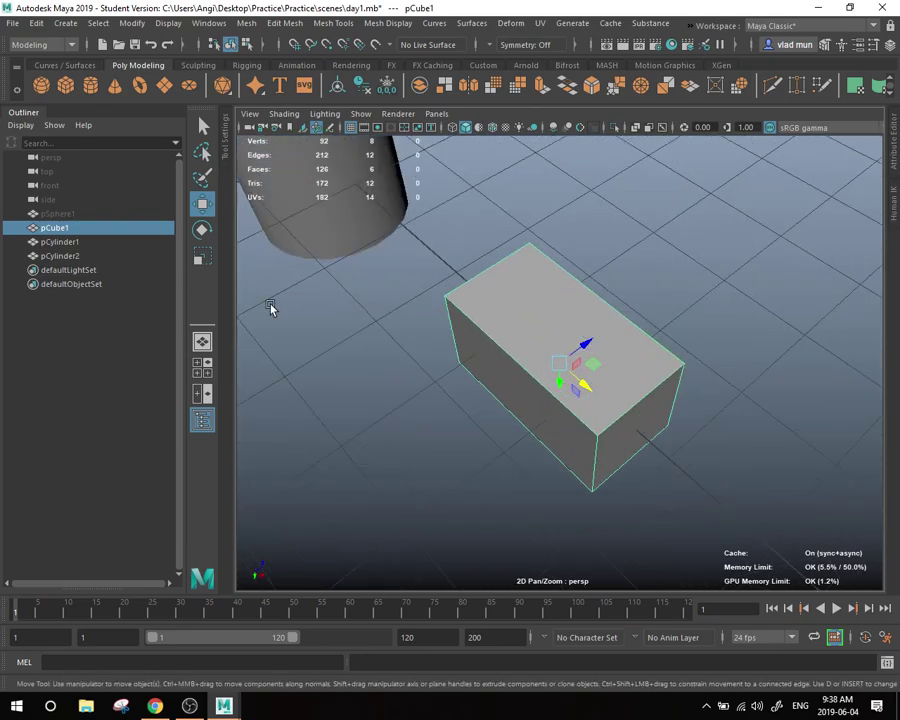
pyautogui.scroll(-5, 398, 328)
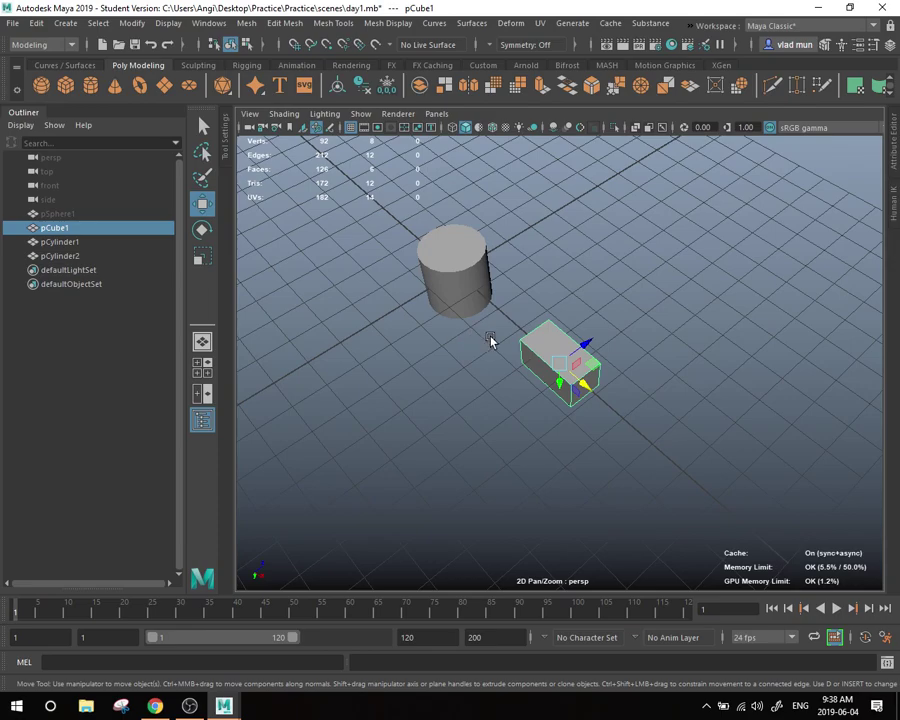
pyautogui.scroll(-3, 477, 340)
pyautogui.scroll(1, 477, 340)
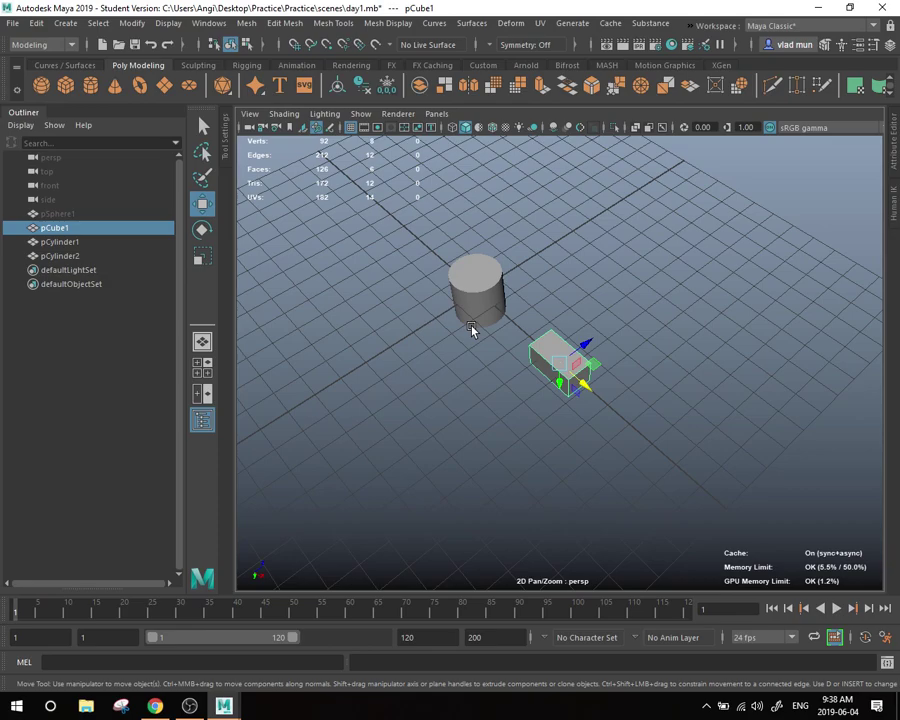
pyautogui.keyDown('alt'); pyautogui.moveTo(560, 337); pyautogui.dragTo(770, 251); pyautogui.keyUp('alt')
pyautogui.press('f')
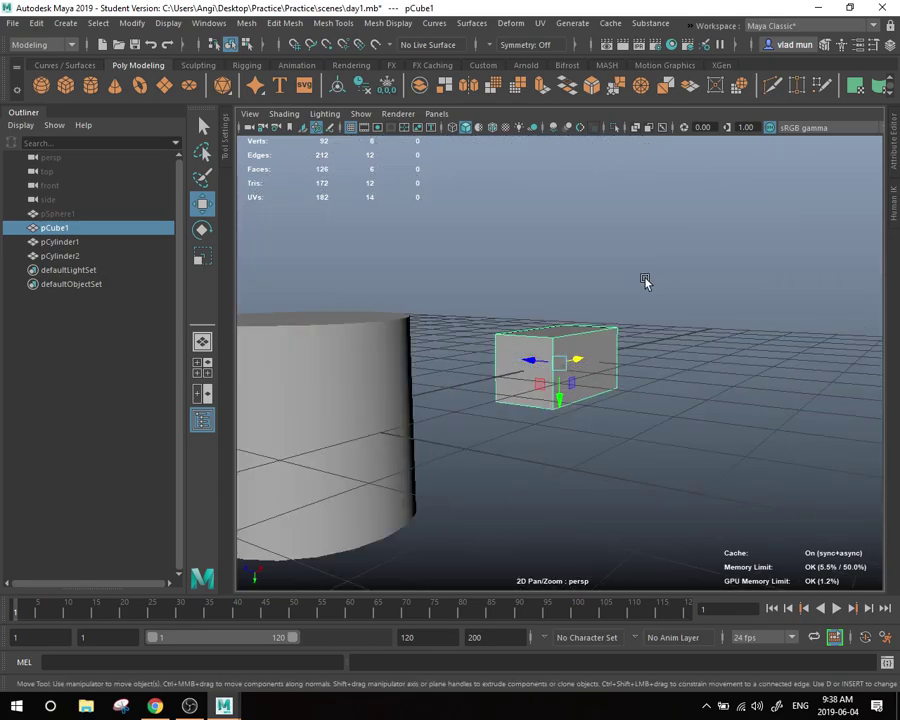
pyautogui.keyDown('alt'); pyautogui.moveTo(710, 277); pyautogui.dragTo(632, 290); pyautogui.keyUp('alt')
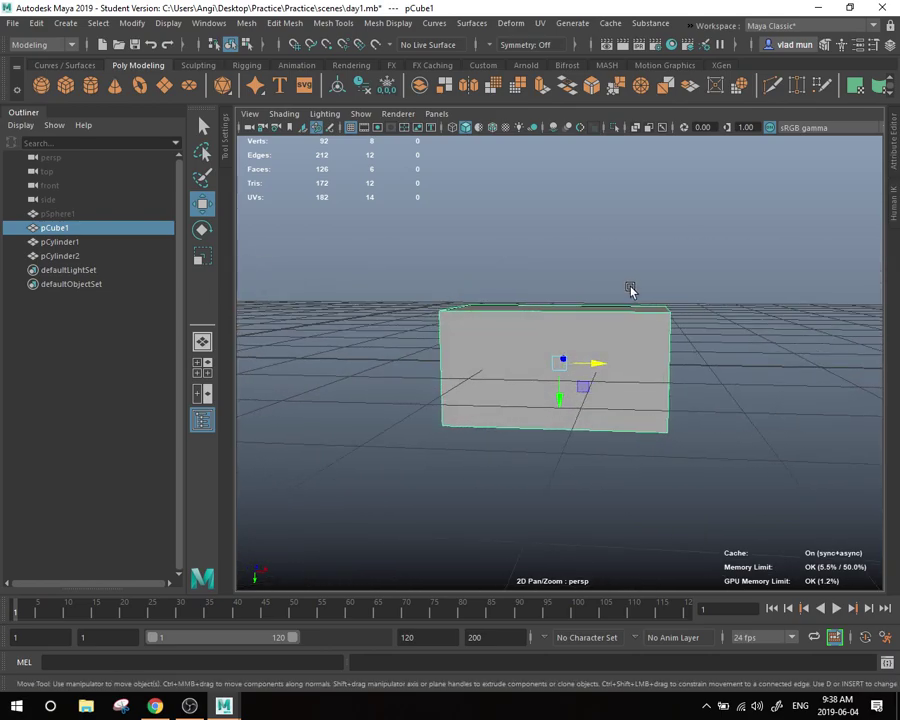
# Switch the cube between unsmoothed display and smooth preview inside its cage.
pyautogui.press('1')
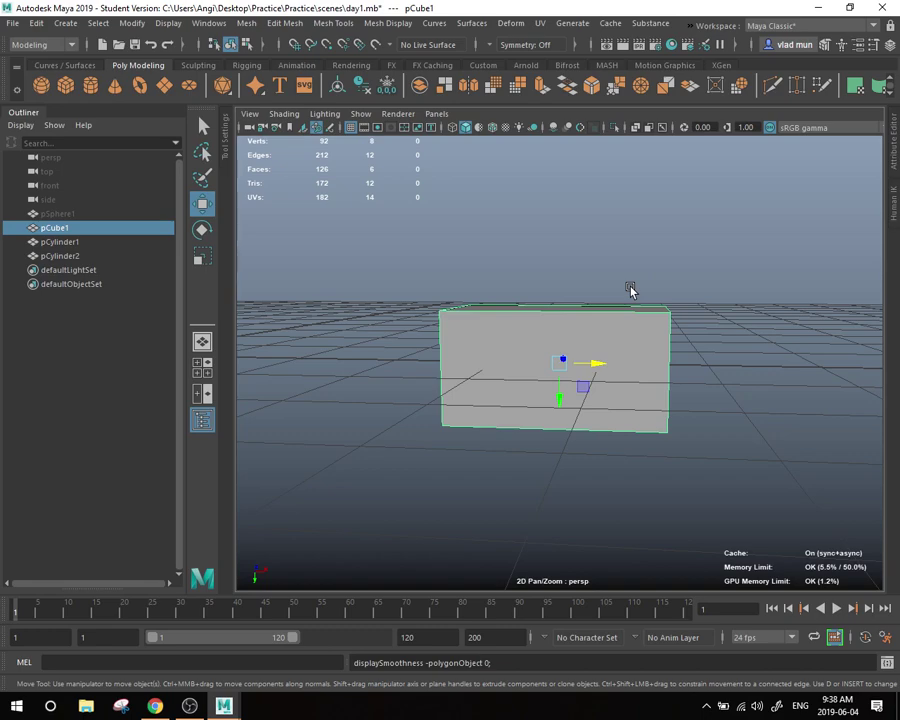
pyautogui.press('1')
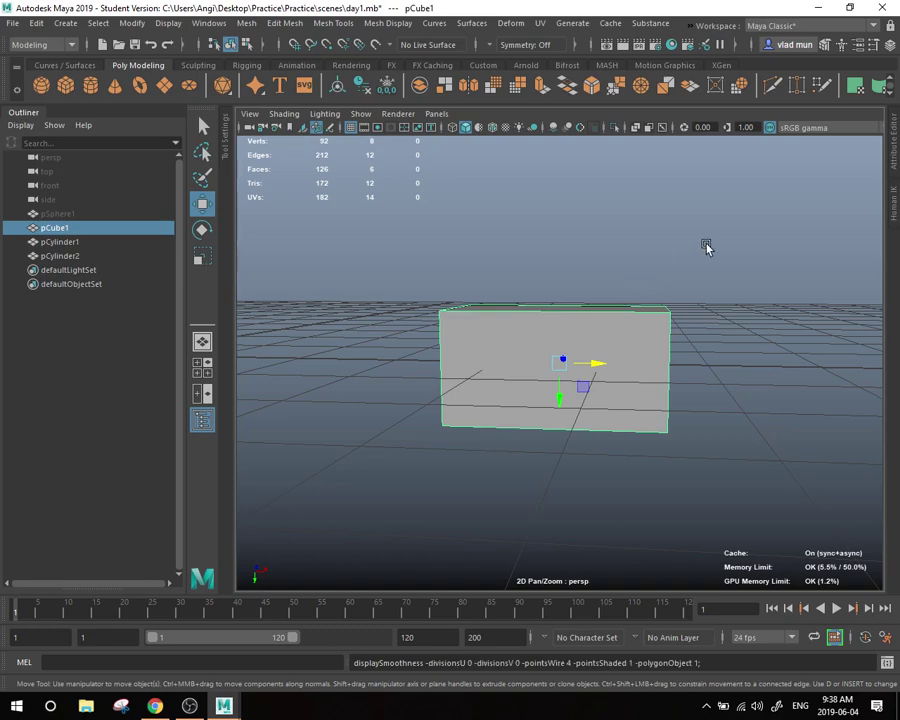
pyautogui.keyDown('alt'); pyautogui.moveTo(717, 255); pyautogui.dragTo(691, 311); pyautogui.keyUp('alt')
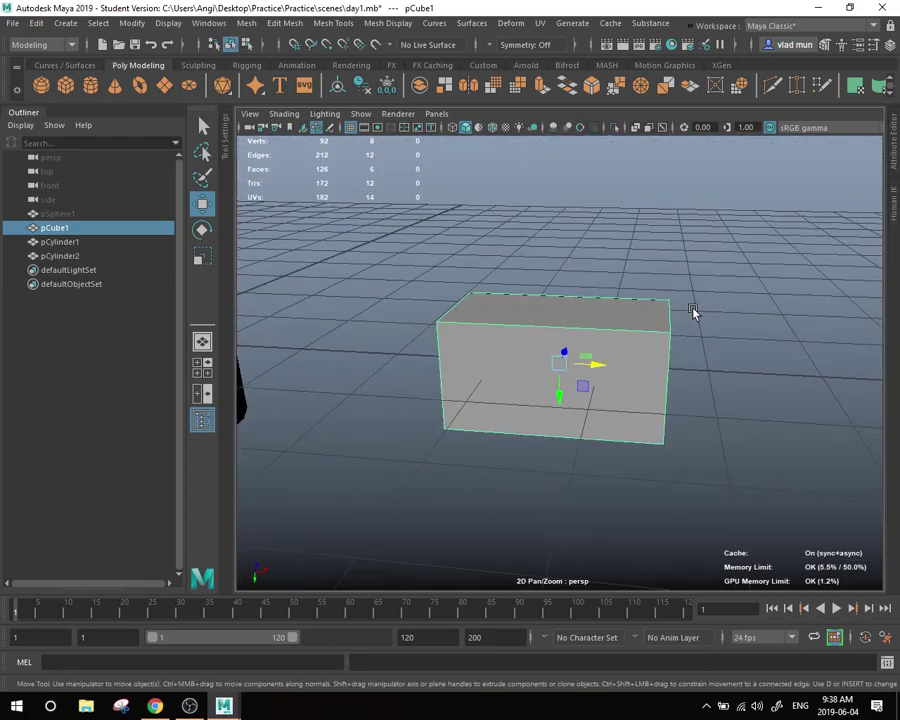
pyautogui.press('2')
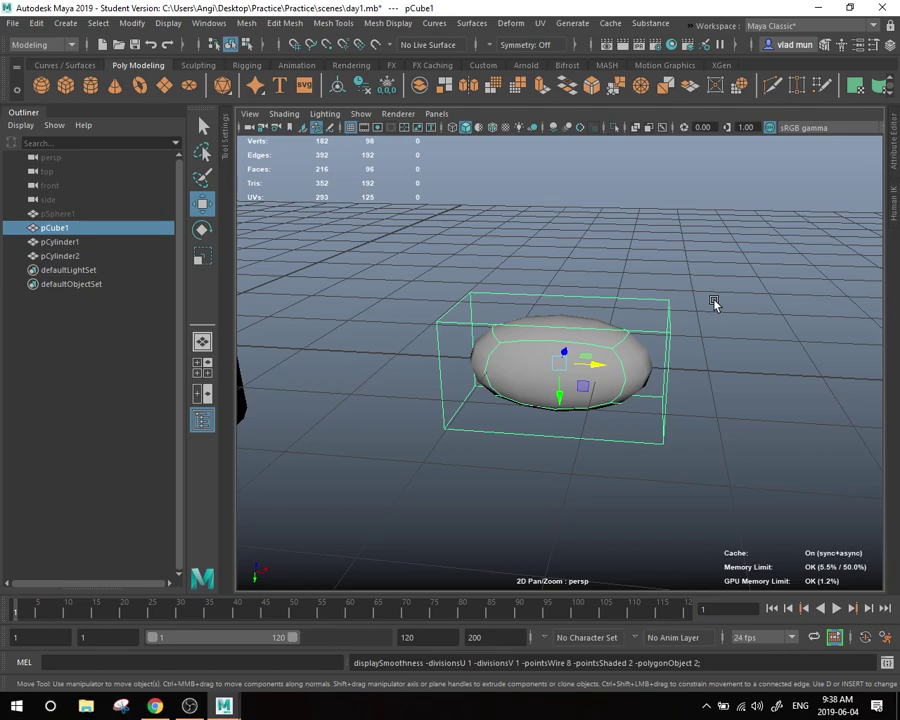
pyautogui.moveTo(707, 299)
pyautogui.keyDown('alt'); pyautogui.mouseDown()
pyautogui.moveTo(685, 299)
pyautogui.moveTo(719, 283)
pyautogui.mouseUp(); pyautogui.keyUp('alt')
pyautogui.click(719, 283)
pyautogui.keyDown('alt'); pyautogui.moveTo(663, 358); pyautogui.dragTo(653, 331); pyautogui.keyUp('alt')
# Turn off the cube's smoothing, then apply smooth mesh preview with 3.
pyautogui.click(593, 336)
pyautogui.press('1')
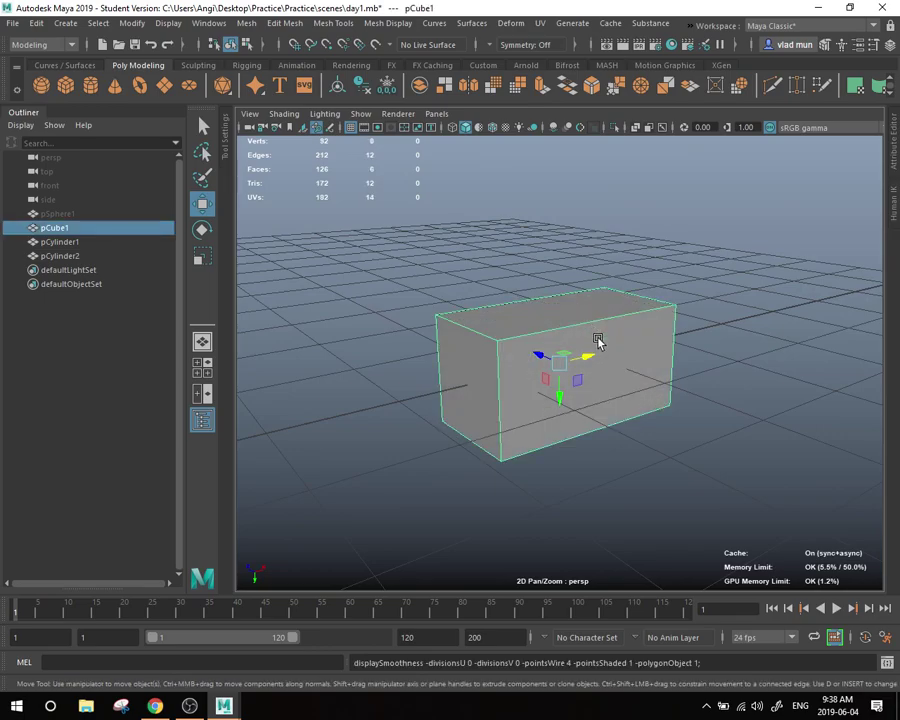
pyautogui.click(776, 267)
pyautogui.click(635, 313)
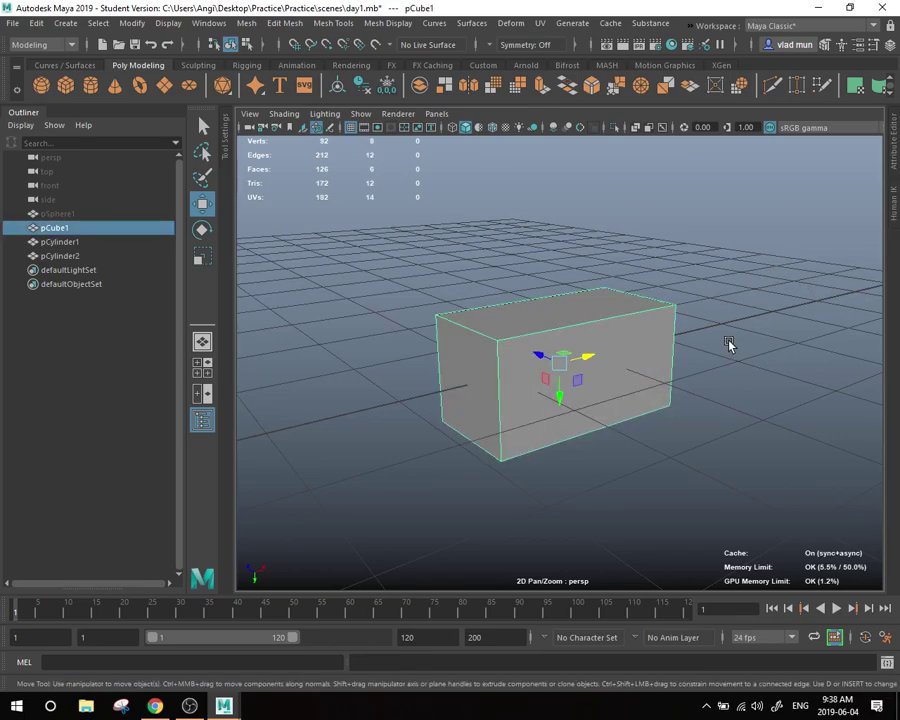
pyautogui.press('3')
pyautogui.click(729, 343)
# Orbit around the smoothed cube and cylinder to a front-on view, reselecting the cube.
pyautogui.keyDown('alt'); pyautogui.moveTo(712, 246); pyautogui.dragTo(496, 243); pyautogui.keyUp('alt')
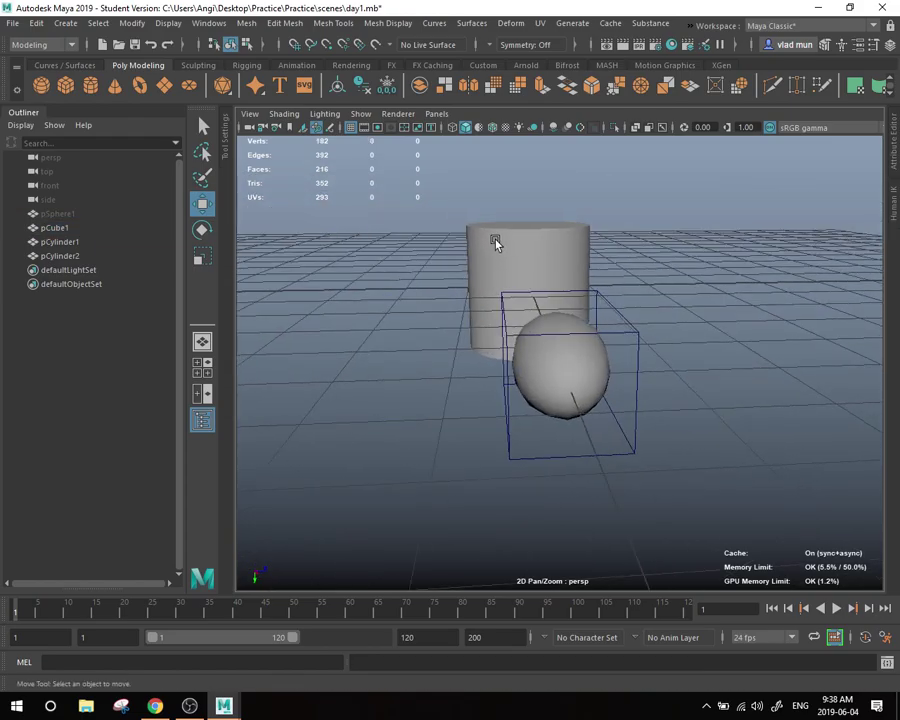
pyautogui.keyDown('alt'); pyautogui.moveTo(295, 324); pyautogui.dragTo(551, 333); pyautogui.keyUp('alt')
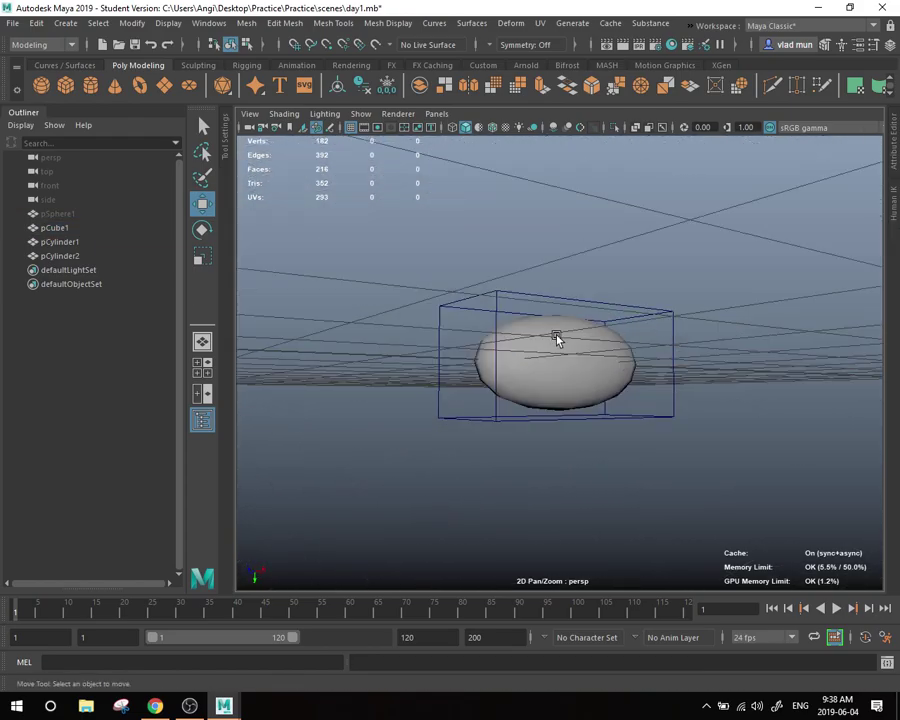
pyautogui.keyDown('alt'); pyautogui.moveTo(620, 358); pyautogui.dragTo(570, 180); pyautogui.keyUp('alt')
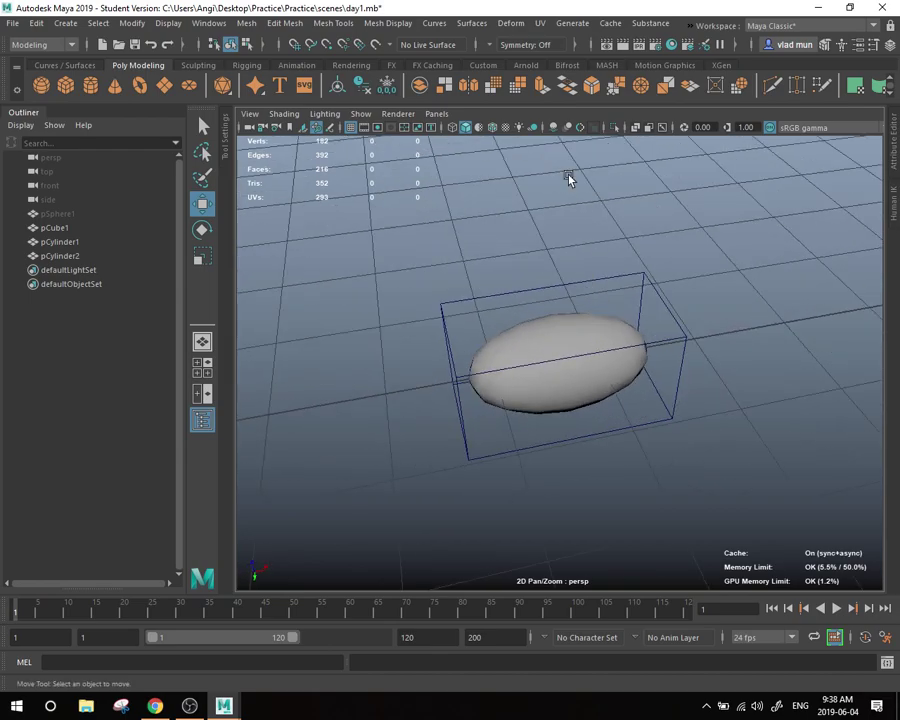
pyautogui.keyDown('alt'); pyautogui.moveTo(459, 347); pyautogui.dragTo(503, 359); pyautogui.keyUp('alt')
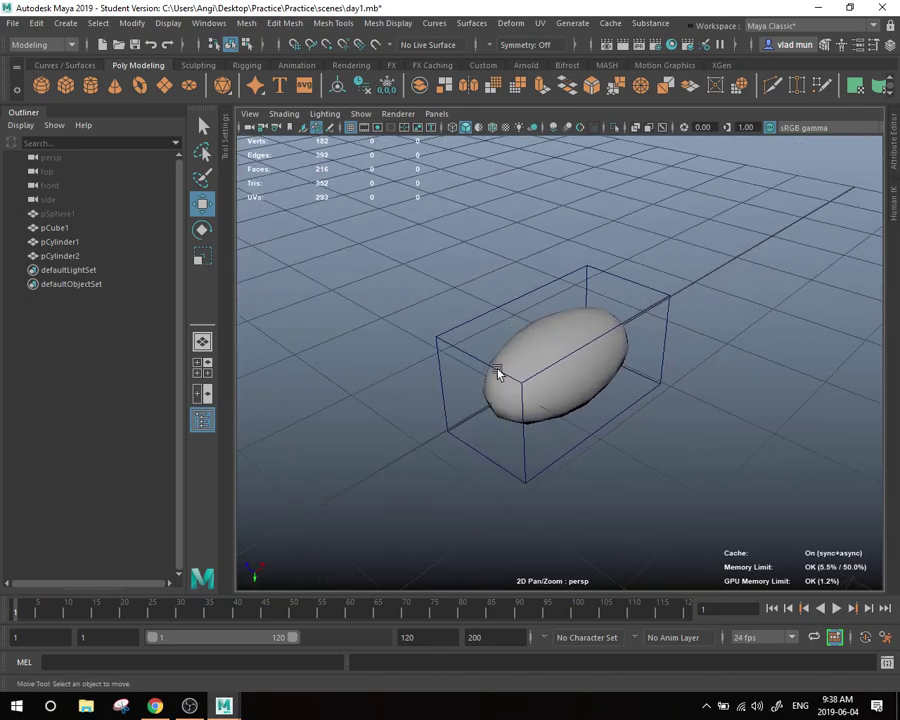
pyautogui.keyDown('alt'); pyautogui.moveTo(663, 365); pyautogui.dragTo(603, 362); pyautogui.keyUp('alt')
pyautogui.click(595, 358)
pyautogui.keyDown('alt'); pyautogui.moveTo(528, 365); pyautogui.dragTo(663, 358); pyautogui.keyUp('alt')
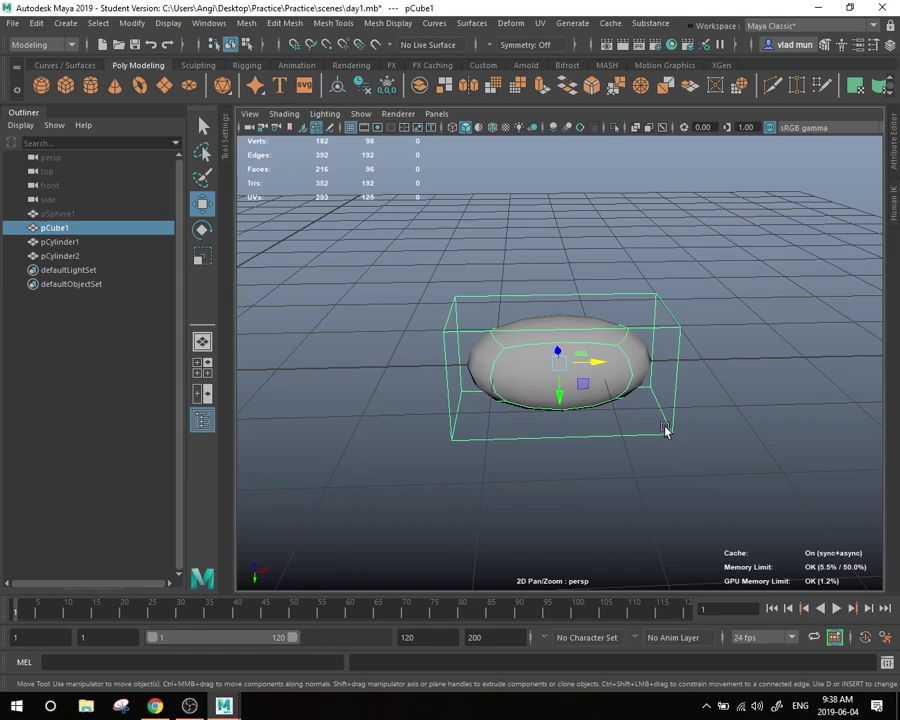
# Hide the cube's cage so only the rounded oval mesh shows, and reselect it.
pyautogui.press('3')
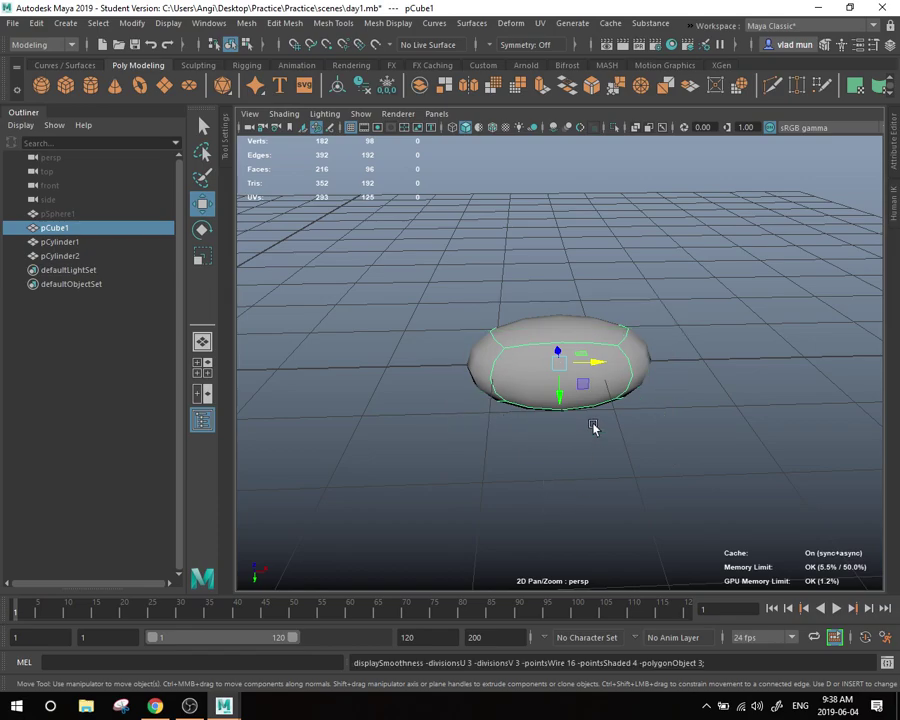
pyautogui.click(703, 366)
pyautogui.click(619, 356)
pyautogui.keyDown('alt'); pyautogui.moveTo(619, 356); pyautogui.dragTo(649, 279); pyautogui.keyUp('alt')
pyautogui.click(673, 293)
pyautogui.click(570, 335)
pyautogui.keyDown('alt'); pyautogui.moveTo(569, 335); pyautogui.dragTo(642, 345); pyautogui.keyUp('alt')
pyautogui.click(642, 345)
pyautogui.scroll(-5, 578, 326)
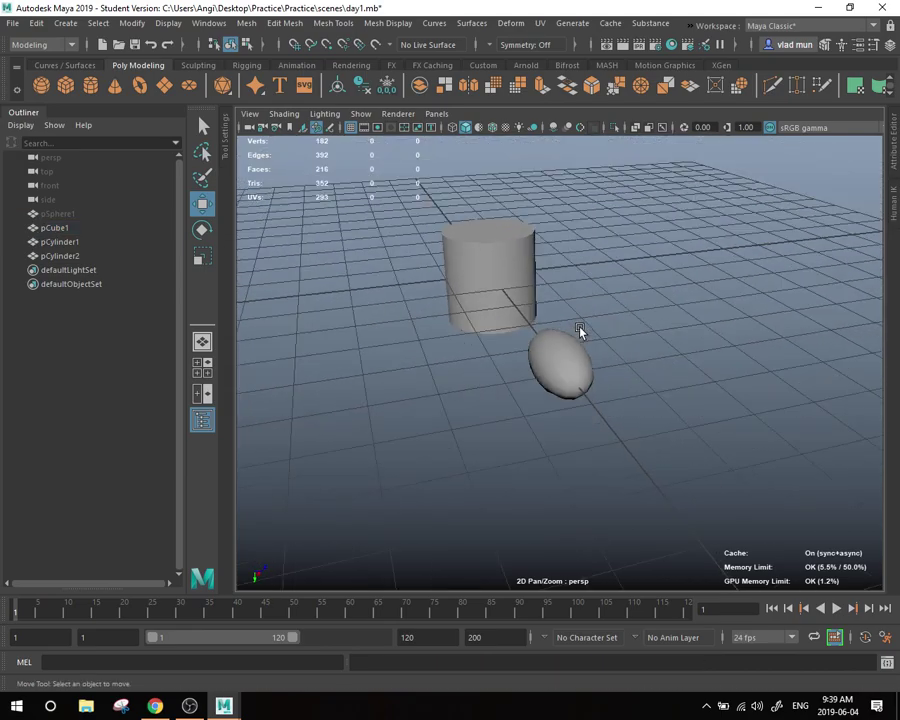
pyautogui.click(575, 360)
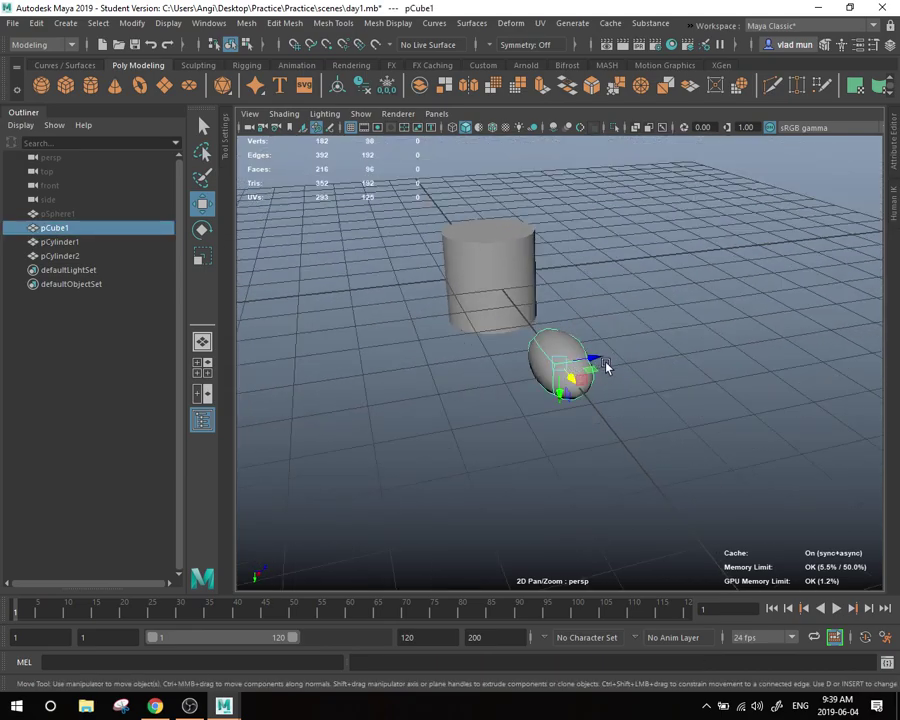
# Switch to wireframe display and return the cube to its plain box shape.
pyautogui.press('4')
pyautogui.press('1')
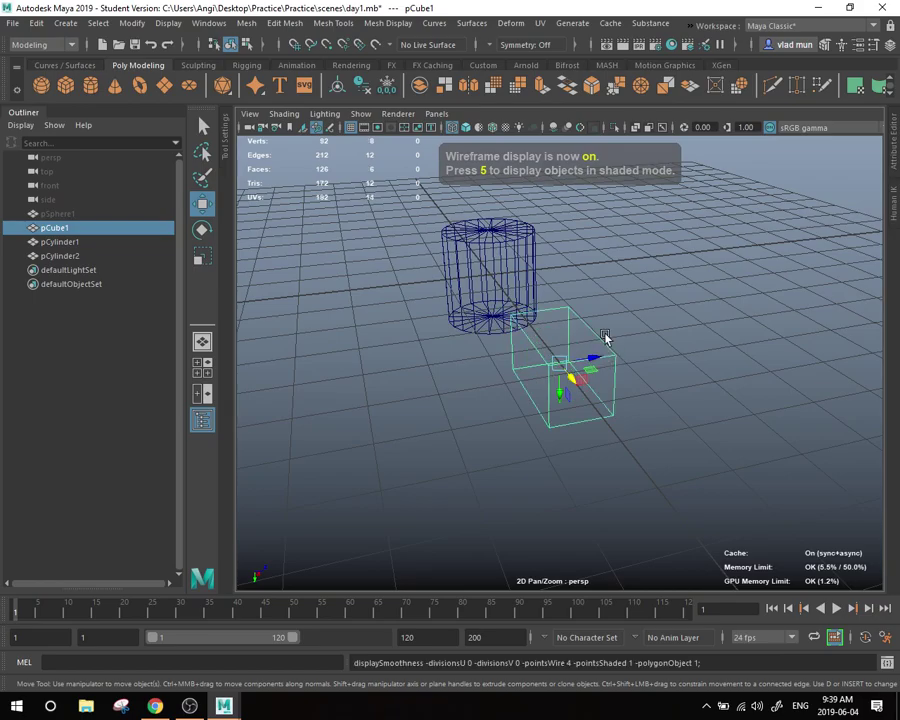
pyautogui.press('3')
pyautogui.press('1')
pyautogui.keyDown('alt'); pyautogui.moveTo(604, 340); pyautogui.dragTo(708, 324); pyautogui.keyUp('alt')
pyautogui.scroll(5, 661, 325)
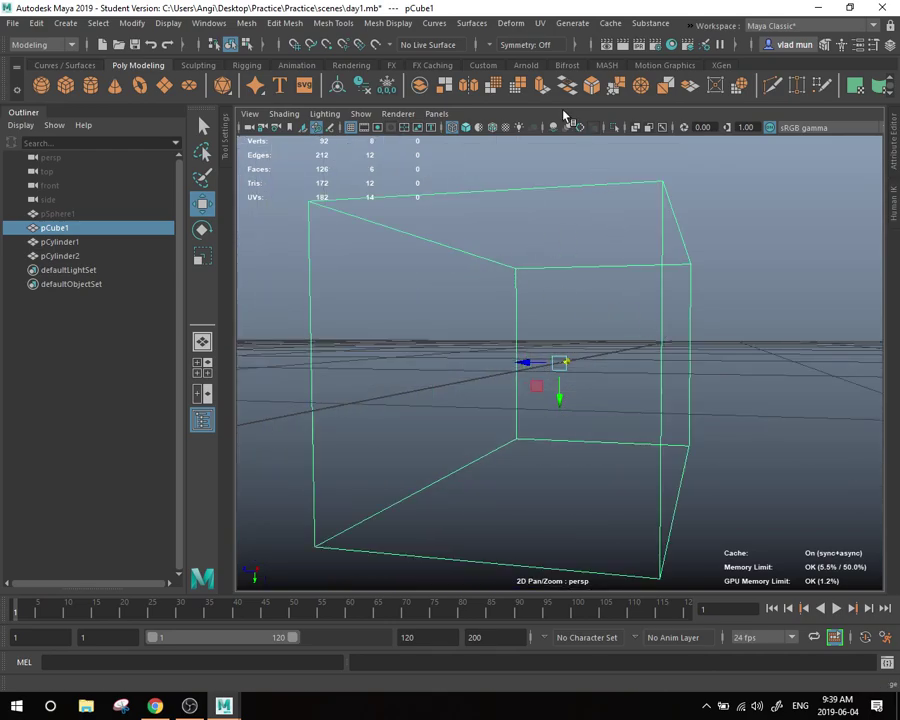
pyautogui.scroll(-5, 405, 347)
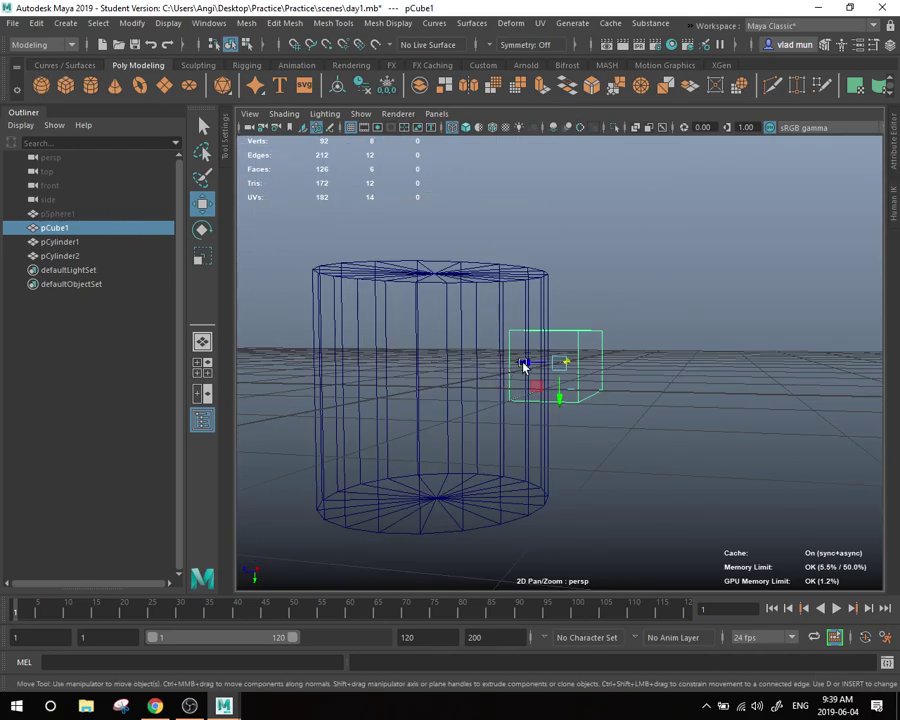
pyautogui.keyDown('alt'); pyautogui.moveTo(524, 364); pyautogui.dragTo(482, 394); pyautogui.keyUp('alt')
# Move the cube left along X into the cylinder and frame it for scaling.
pyautogui.moveTo(580, 372); pyautogui.dragTo(474, 484)
pyautogui.press('r')
pyautogui.scroll(-4, 404, 454)
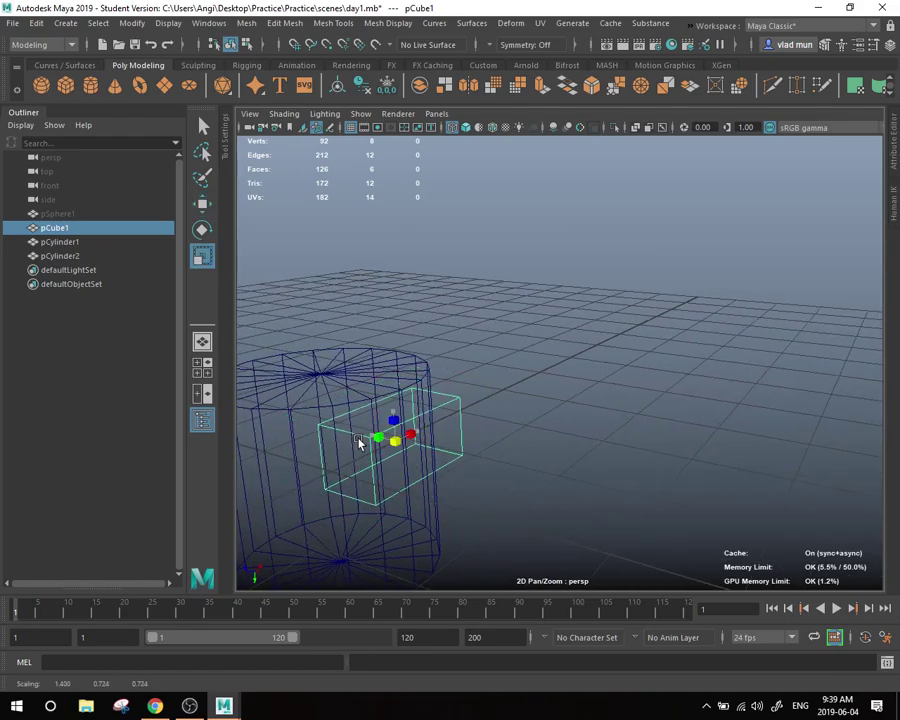
pyautogui.keyDown('alt'); pyautogui.moveTo(532, 464); pyautogui.dragTo(397, 486); pyautogui.keyUp('alt')
pyautogui.press('f')
pyautogui.scroll(-5, 430, 460)
pyautogui.keyDown('alt'); pyautogui.moveTo(466, 438); pyautogui.dragTo(558, 390); pyautogui.keyUp('alt')
pyautogui.press('2')
pyautogui.keyDown('alt'); pyautogui.moveTo(648, 386); pyautogui.dragTo(732, 397); pyautogui.keyUp('alt')
# Remove the cube's smooth preview, return to shaded display, and dismiss the Student Version warning.
pyautogui.press('w')
pyautogui.press('1')
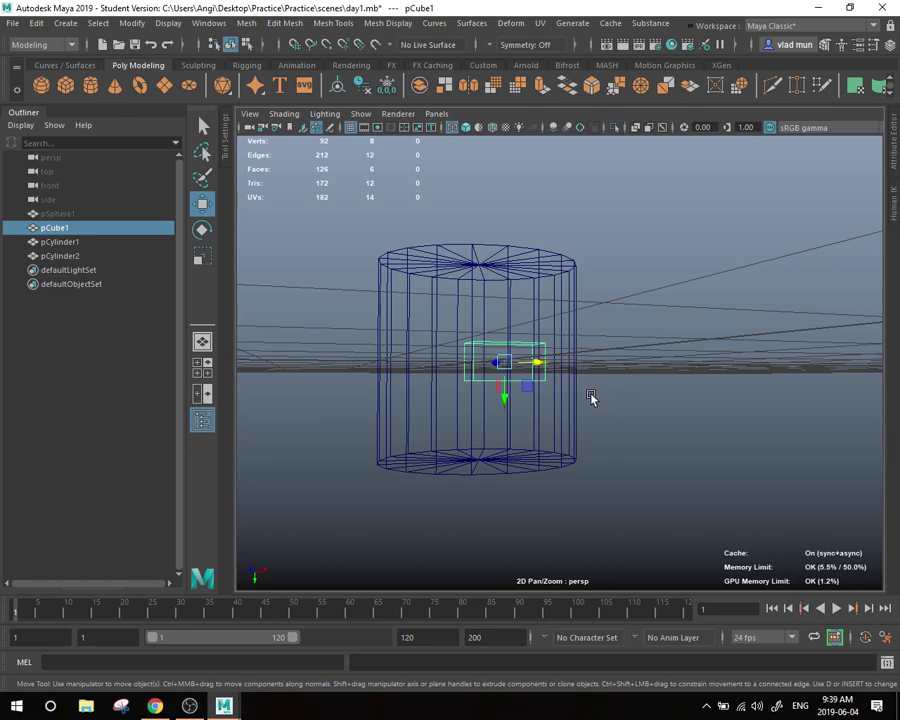
pyautogui.press('1')
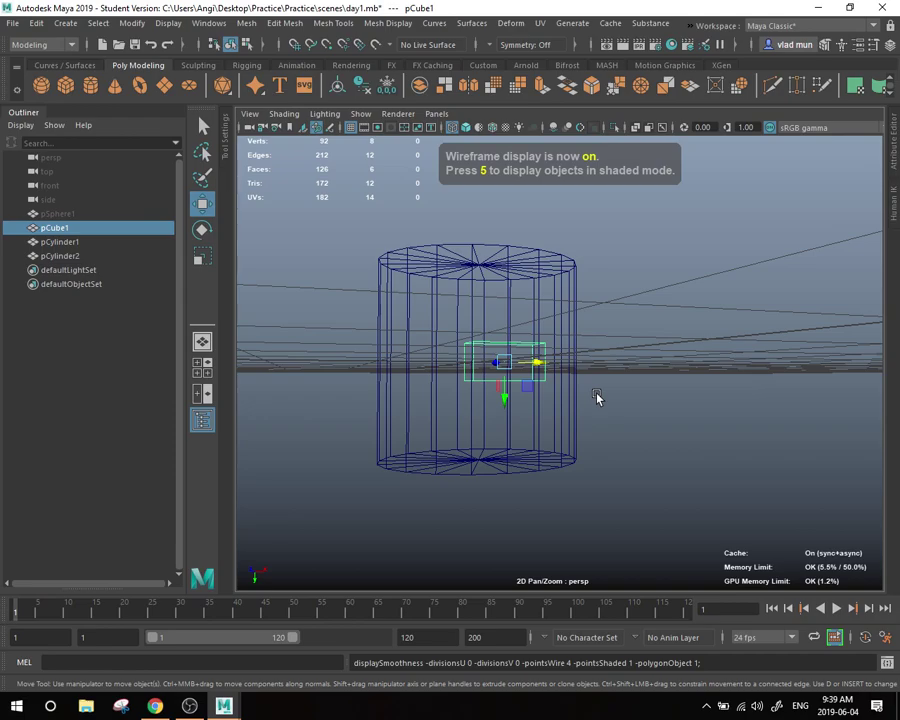
pyautogui.press('5')
pyautogui.keyDown('alt'); pyautogui.moveTo(697, 368); pyautogui.dragTo(620, 386); pyautogui.keyUp('alt')
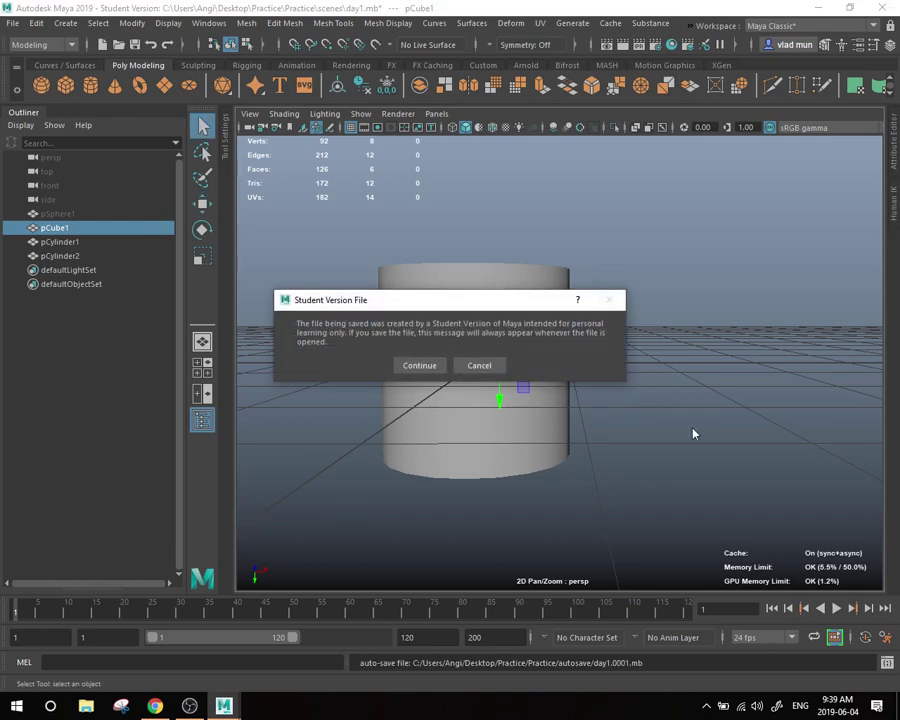
pyautogui.click(476, 366)
pyautogui.press('w')
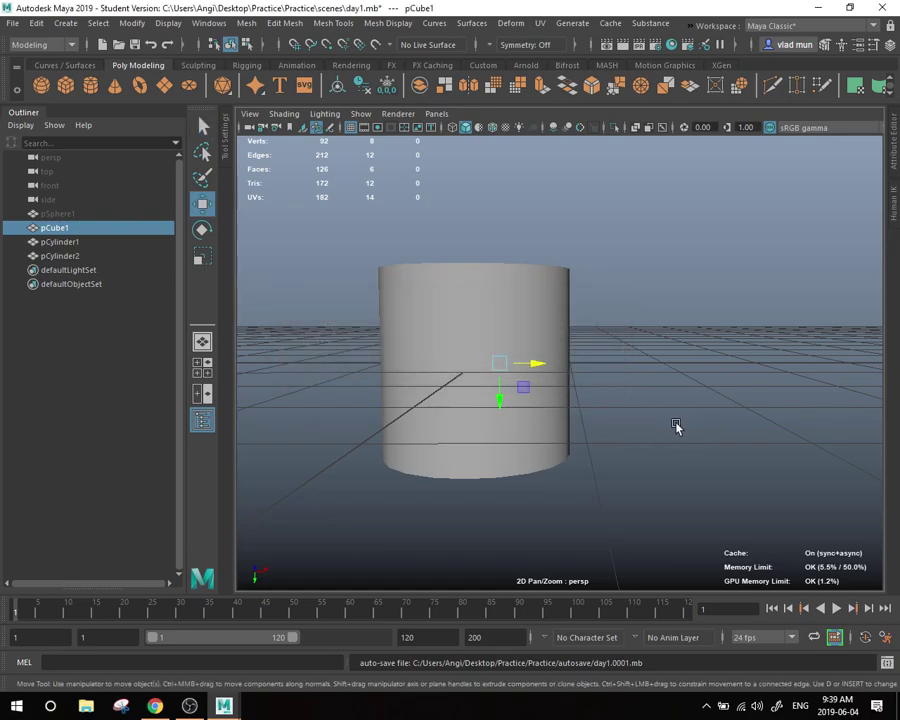
pyautogui.keyDown('alt'); pyautogui.moveTo(677, 428); pyautogui.dragTo(549, 425); pyautogui.keyUp('alt')
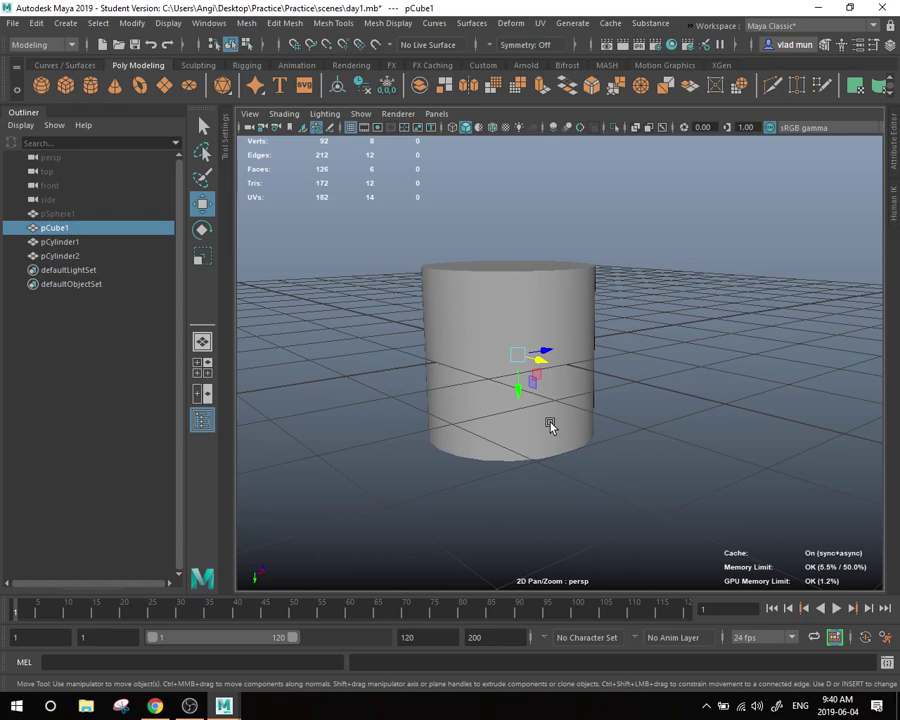
pyautogui.click(549, 425)
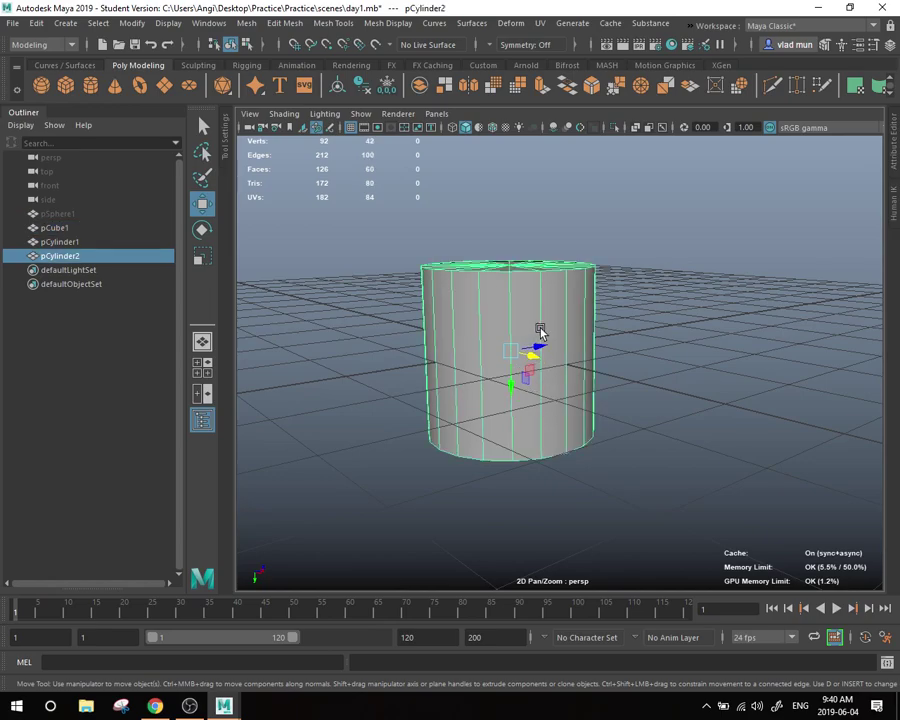
pyautogui.press('4')
pyautogui.press('5')
pyautogui.press('4')
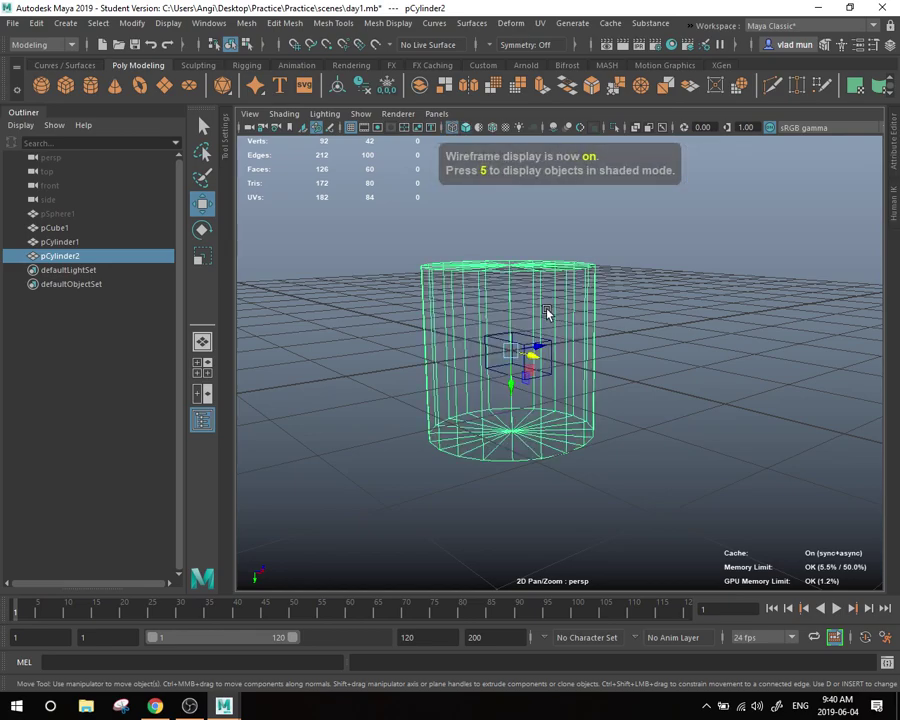
pyautogui.press('5')
pyautogui.press('t')
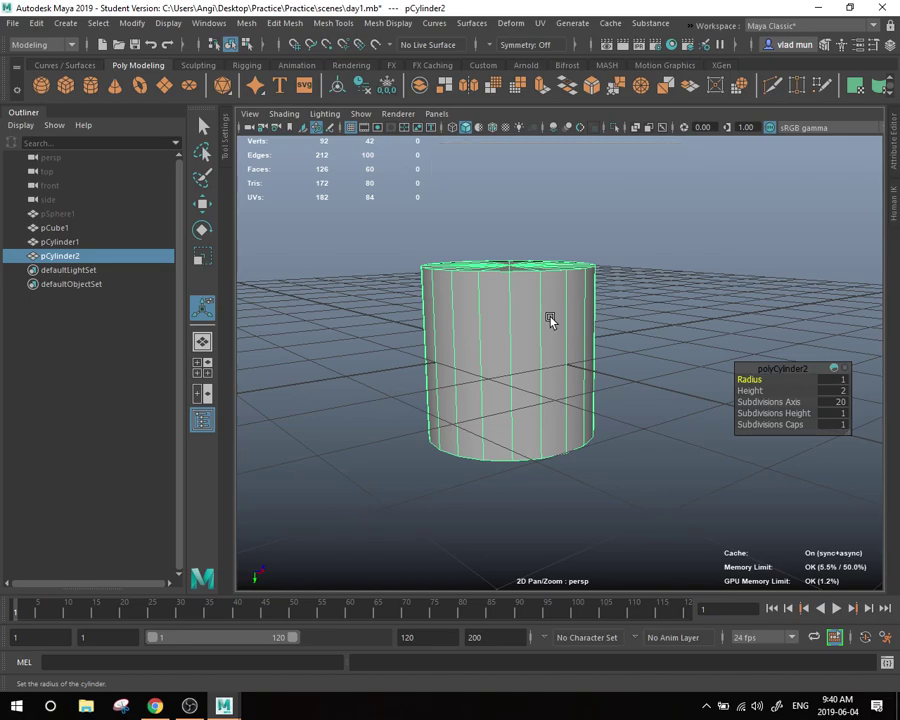
pyautogui.press('1')
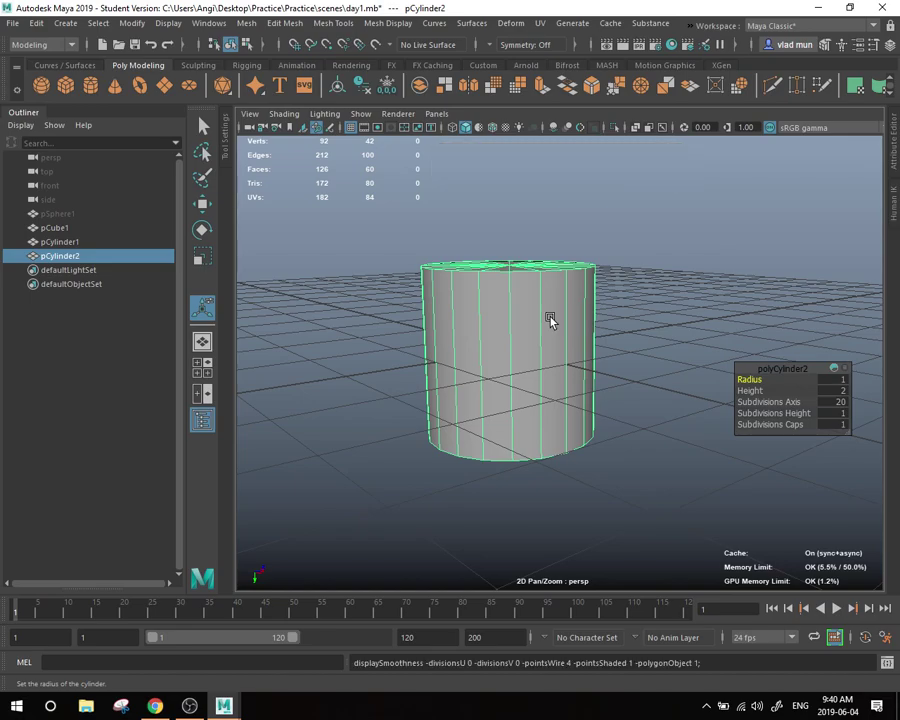
pyautogui.press('1')
pyautogui.press('3')
pyautogui.keyDown('alt'); pyautogui.moveTo(550, 317); pyautogui.dragTo(701, 295); pyautogui.keyUp('alt')
pyautogui.keyDown('alt'); pyautogui.moveTo(398, 271); pyautogui.dragTo(539, 336); pyautogui.keyUp('alt')
pyautogui.press('3')
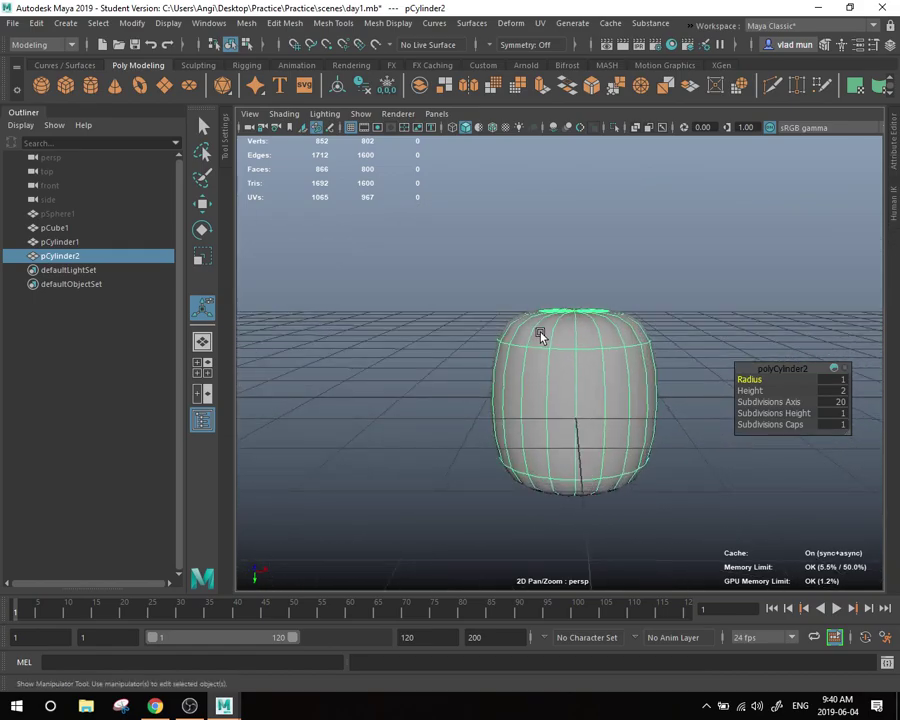
pyautogui.keyDown('alt'); pyautogui.moveTo(683, 354); pyautogui.dragTo(573, 374); pyautogui.keyUp('alt')
pyautogui.press('4')
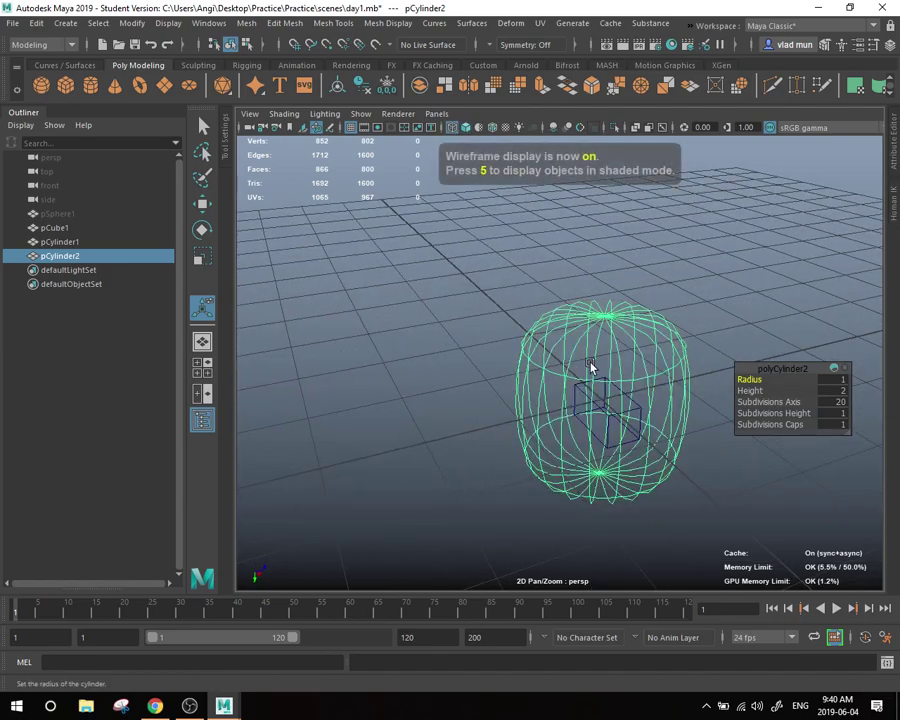
pyautogui.press('5')
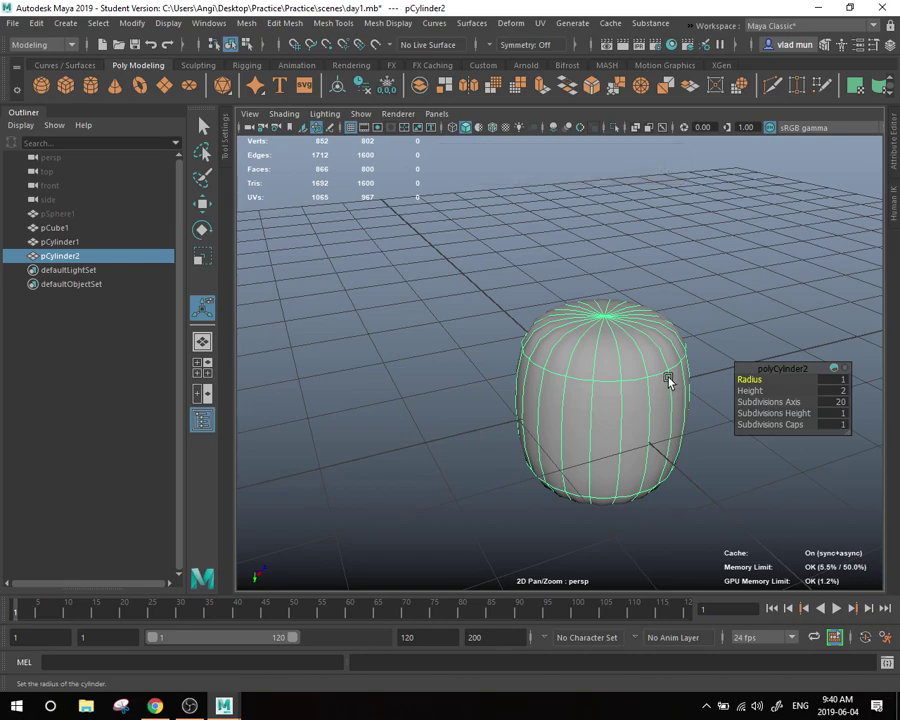
pyautogui.press('1')
pyautogui.keyDown('alt'); pyautogui.moveTo(500, 237); pyautogui.dragTo(616, 304); pyautogui.keyUp('alt')
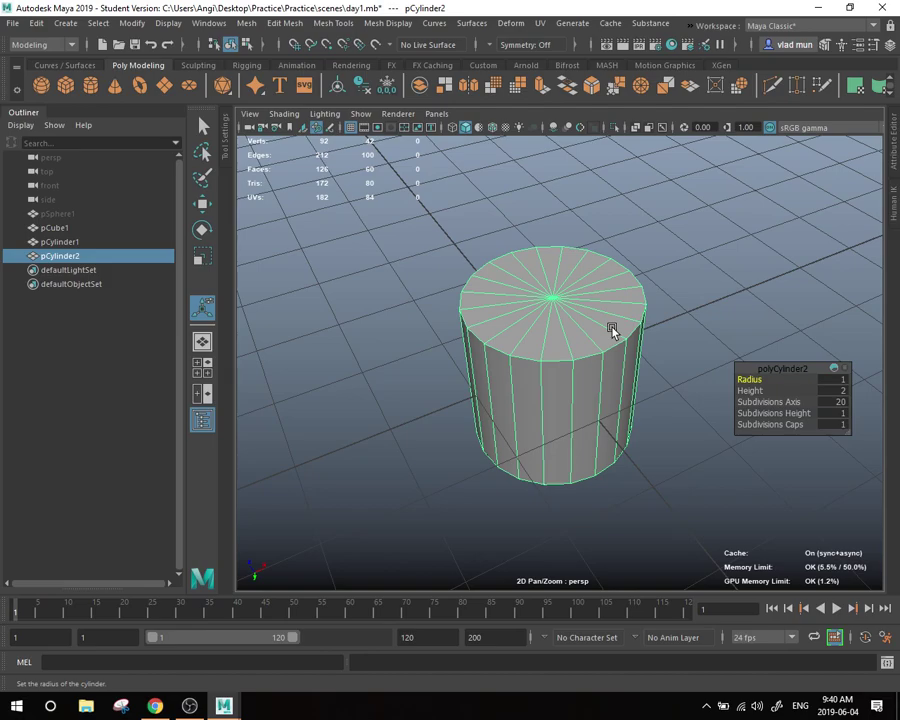
pyautogui.keyDown('alt'); pyautogui.moveTo(603, 346); pyautogui.dragTo(566, 346); pyautogui.keyUp('alt')
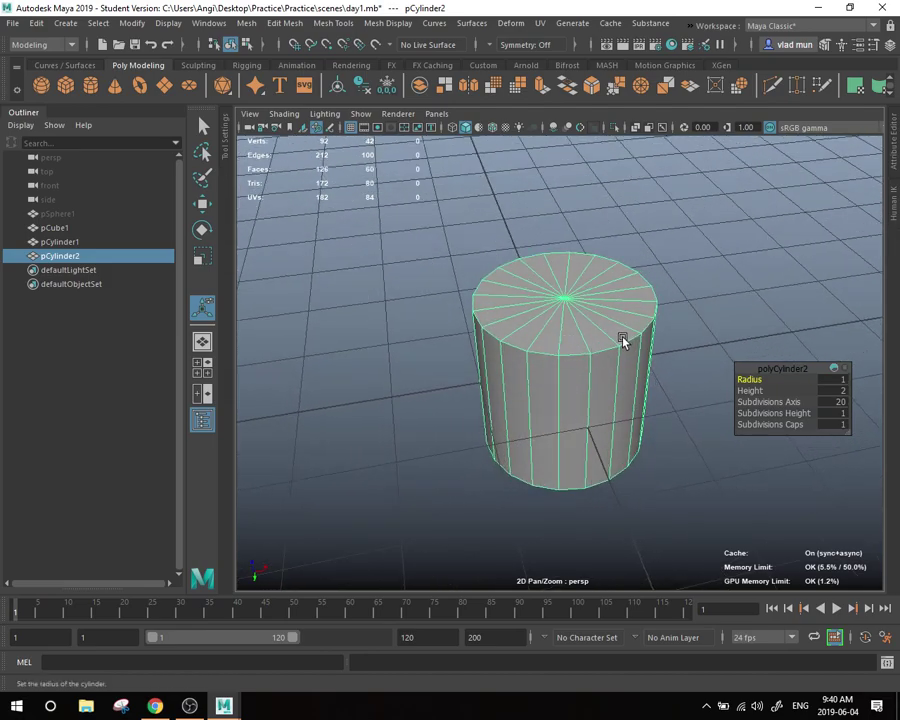
pyautogui.press('6')
pyautogui.press('7')
pyautogui.press('5')
pyautogui.moveTo(633, 347)
pyautogui.keyDown('alt'); pyautogui.mouseDown()
pyautogui.moveTo(612, 332)
pyautogui.moveTo(568, 344)
pyautogui.mouseUp(); pyautogui.keyUp('alt')
pyautogui.press('6')
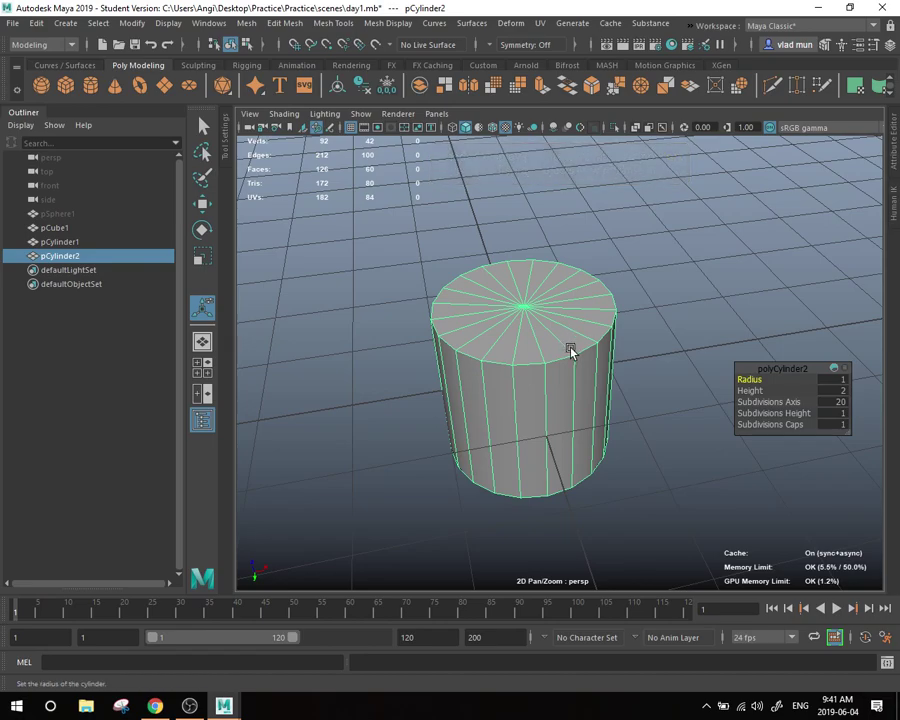
pyautogui.press('7')
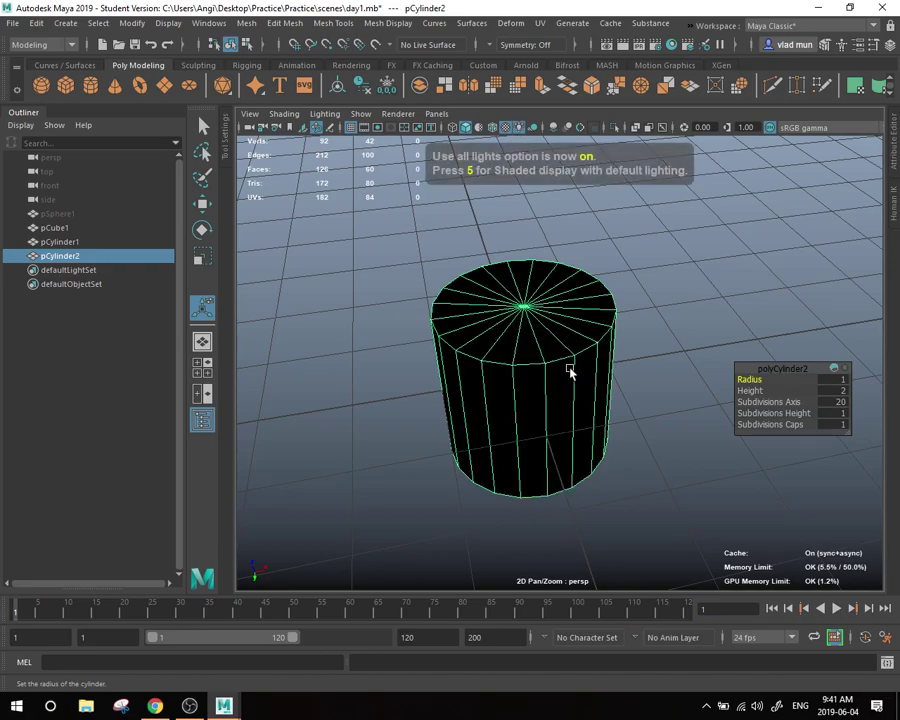
pyautogui.press('7')
pyautogui.press('5')
pyautogui.moveTo(588, 371)
pyautogui.keyDown('alt'); pyautogui.mouseDown()
pyautogui.moveTo(534, 336)
pyautogui.moveTo(545, 343)
pyautogui.mouseUp(); pyautogui.keyUp('alt')
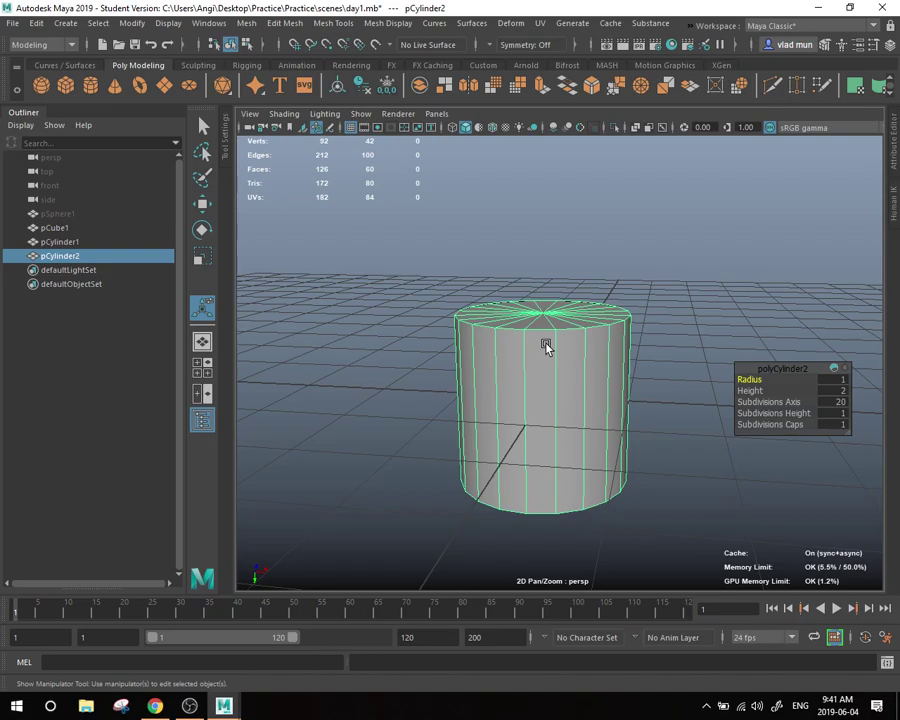
pyautogui.keyDown('alt'); pyautogui.moveTo(606, 307); pyautogui.dragTo(546, 297, button='middle'); pyautogui.keyUp('alt')
pyautogui.scroll(3, 547, 298)
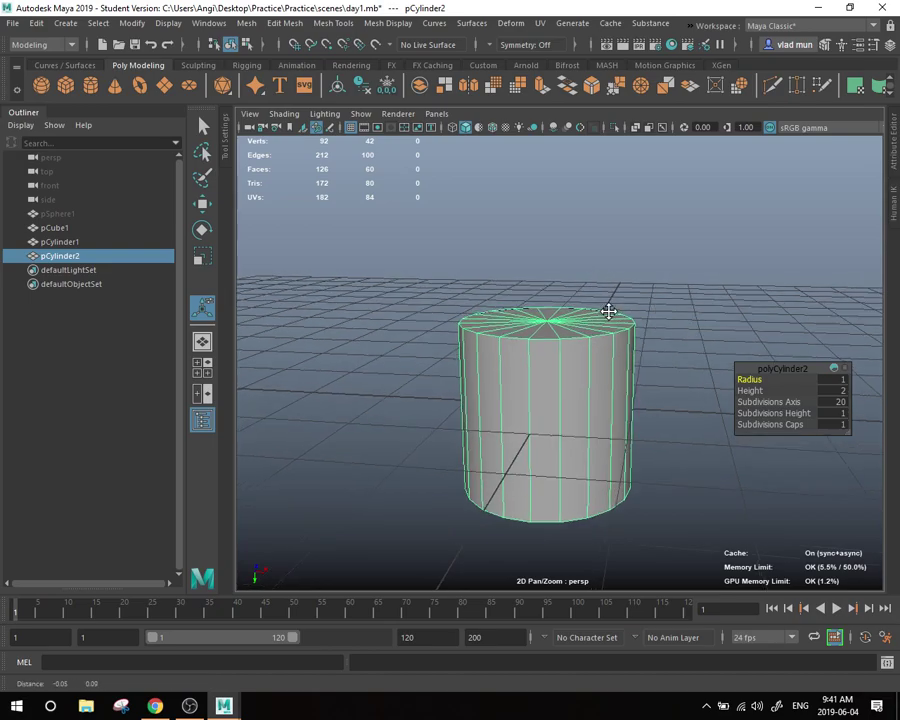
pyautogui.keyDown('alt'); pyautogui.moveTo(547, 298); pyautogui.dragTo(592, 305); pyautogui.keyUp('alt')
pyautogui.scroll(-4, 572, 307)
pyautogui.press('3')
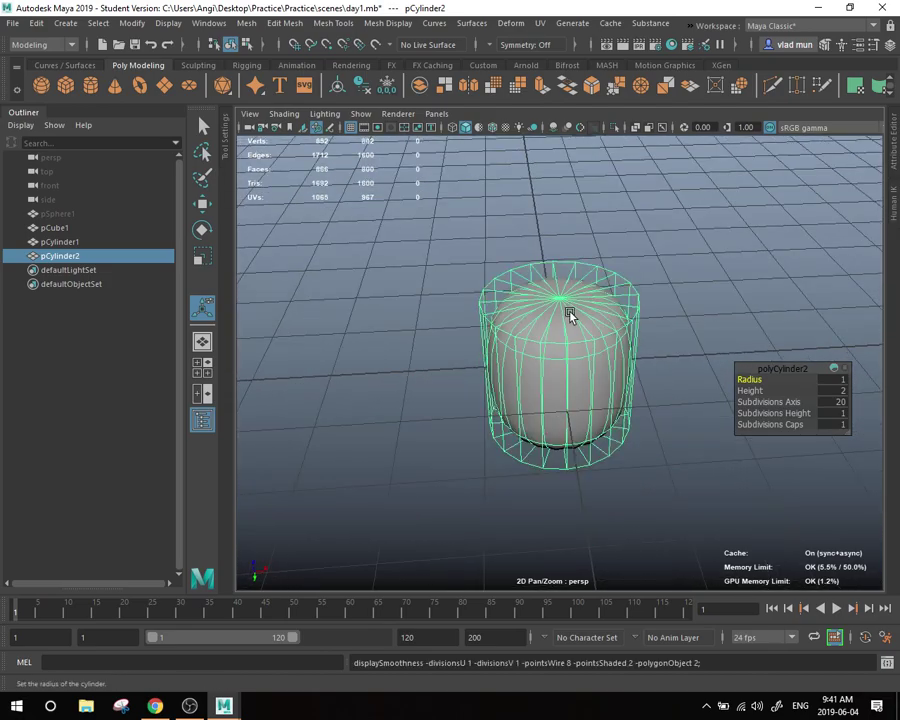
pyautogui.press('1')
# Move the tall cylinder along X until it stands beside the cube instead of enclosing it.
pyautogui.press('w')
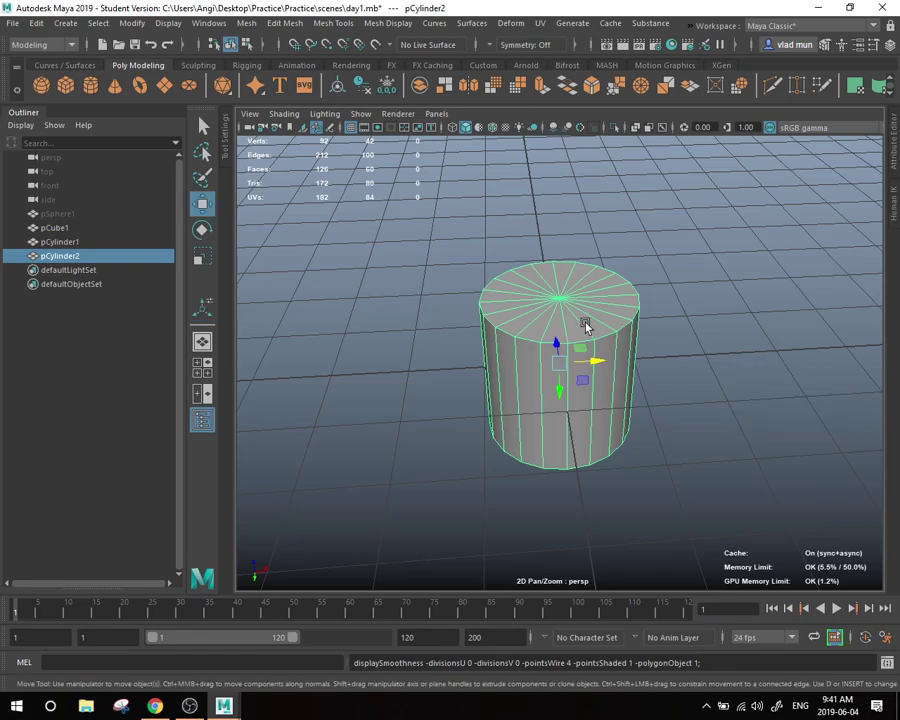
pyautogui.moveTo(598, 362); pyautogui.dragTo(449, 367)
pyautogui.moveTo(490, 346); pyautogui.dragTo(569, 338, button='middle')
pyautogui.scroll(3, 595, 335)
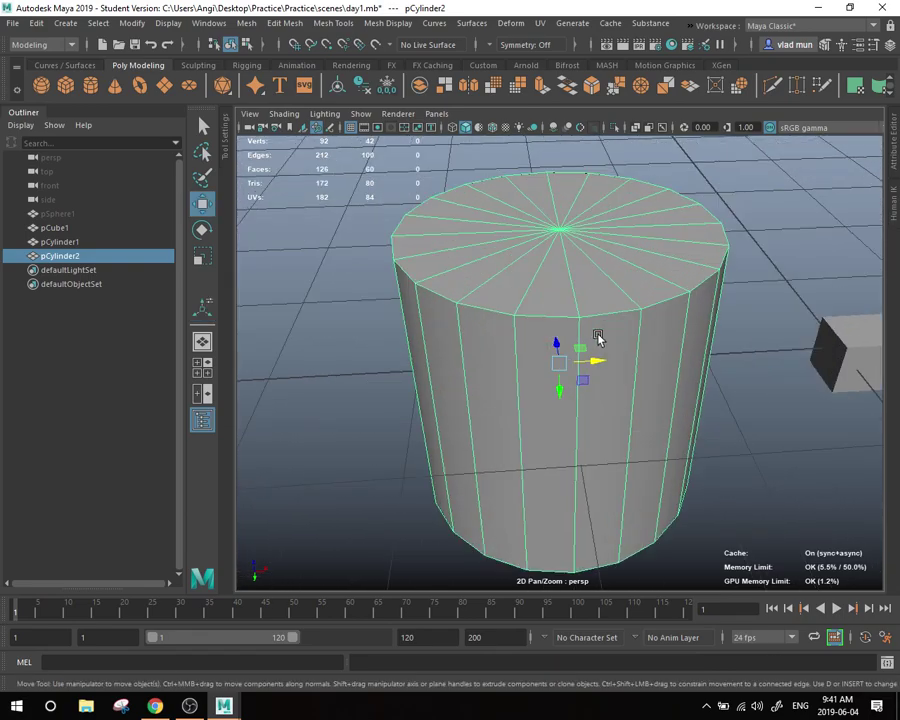
pyautogui.keyDown('alt'); pyautogui.moveTo(667, 375); pyautogui.dragTo(635, 364); pyautogui.keyUp('alt')
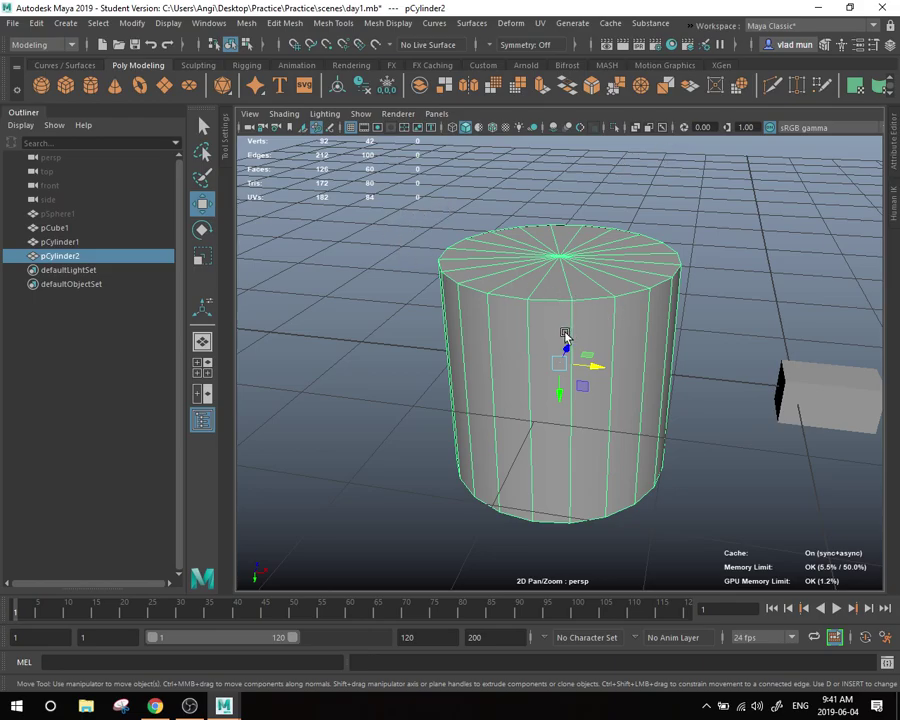
pyautogui.moveTo(482, 346)
pyautogui.keyDown('alt'); pyautogui.mouseDown()
pyautogui.moveTo(538, 348)
pyautogui.moveTo(515, 355)
pyautogui.moveTo(498, 342)
pyautogui.mouseUp(); pyautogui.keyUp('alt')
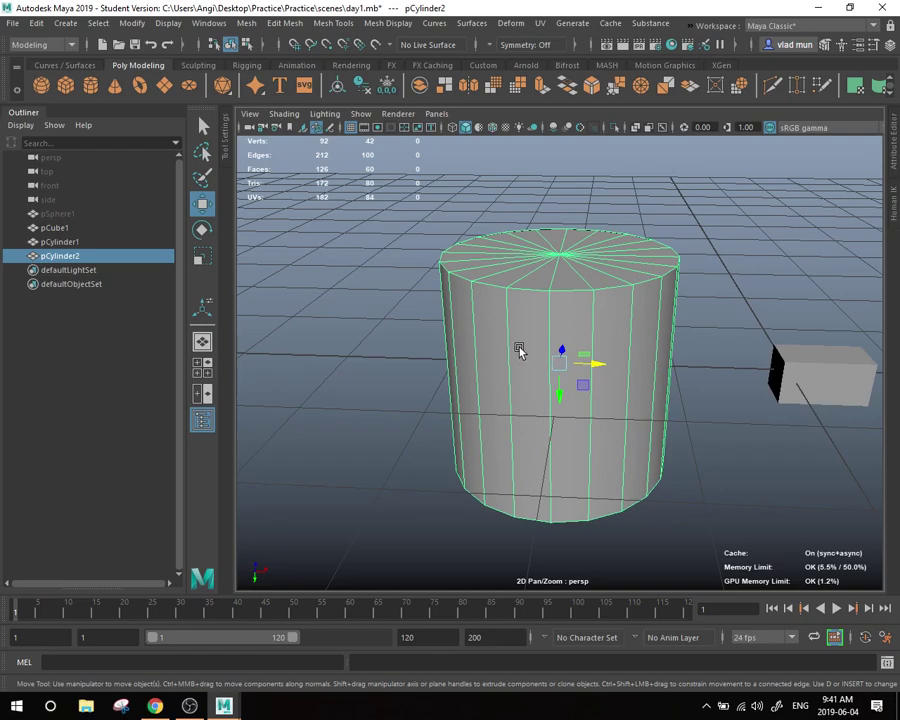
# Activate the Insert Edge Loop Tool on the cylinder and show its settings, with Multiple edge loops at 2.
pyautogui.keyDown('shift'); pyautogui.rightClick(512, 344); pyautogui.keyUp('shift')
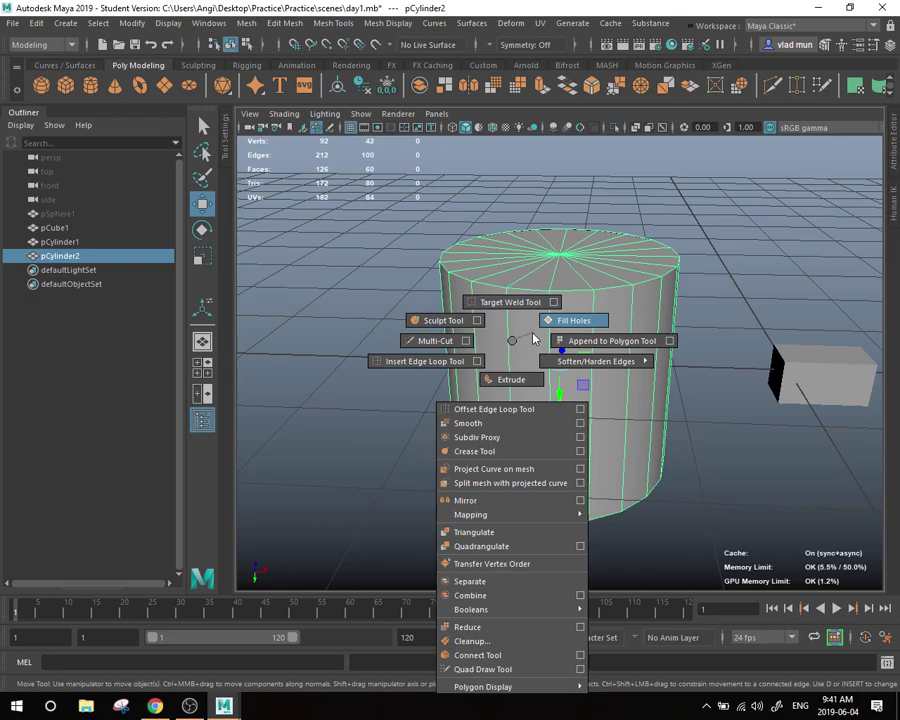
pyautogui.click(434, 369)
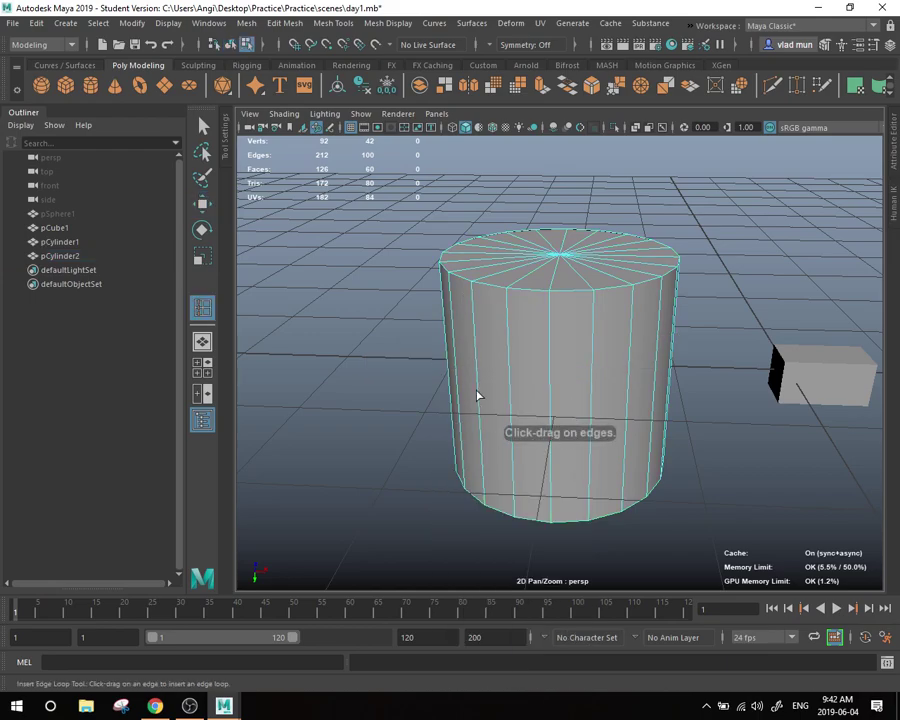
pyautogui.keyDown('alt'); pyautogui.moveTo(476, 390); pyautogui.dragTo(493, 383); pyautogui.keyUp('alt')
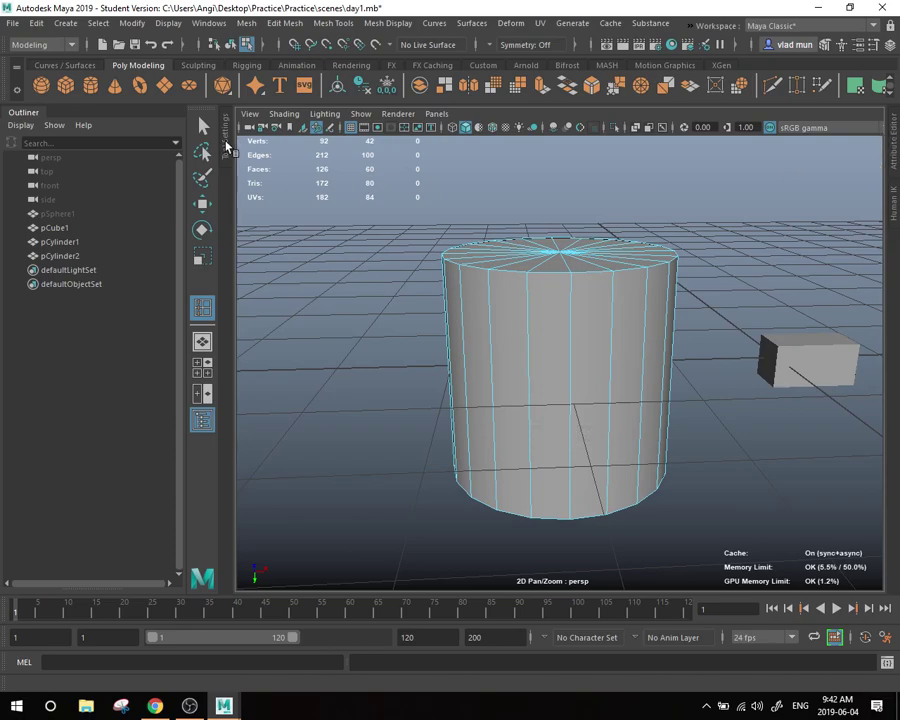
pyautogui.click(225, 145)
pyautogui.moveTo(548, 281)
pyautogui.mouseDown()
pyautogui.moveTo(434, 281)
pyautogui.moveTo(554, 260)
pyautogui.mouseUp()
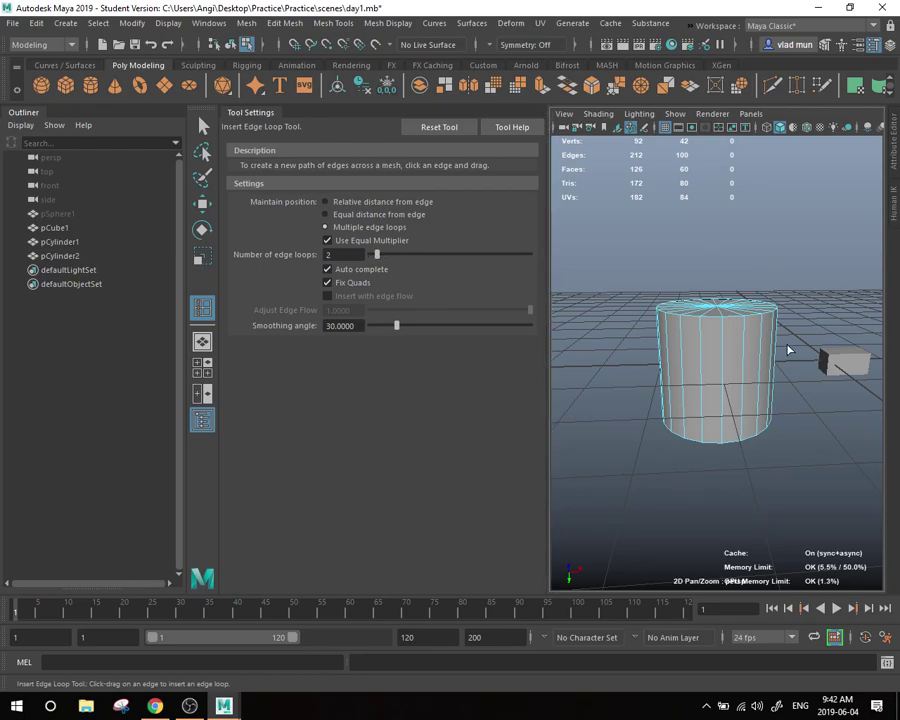
# Hide the tool settings and insert trial edge loops partway down the cylinder.
pyautogui.scroll(5, 717, 373)
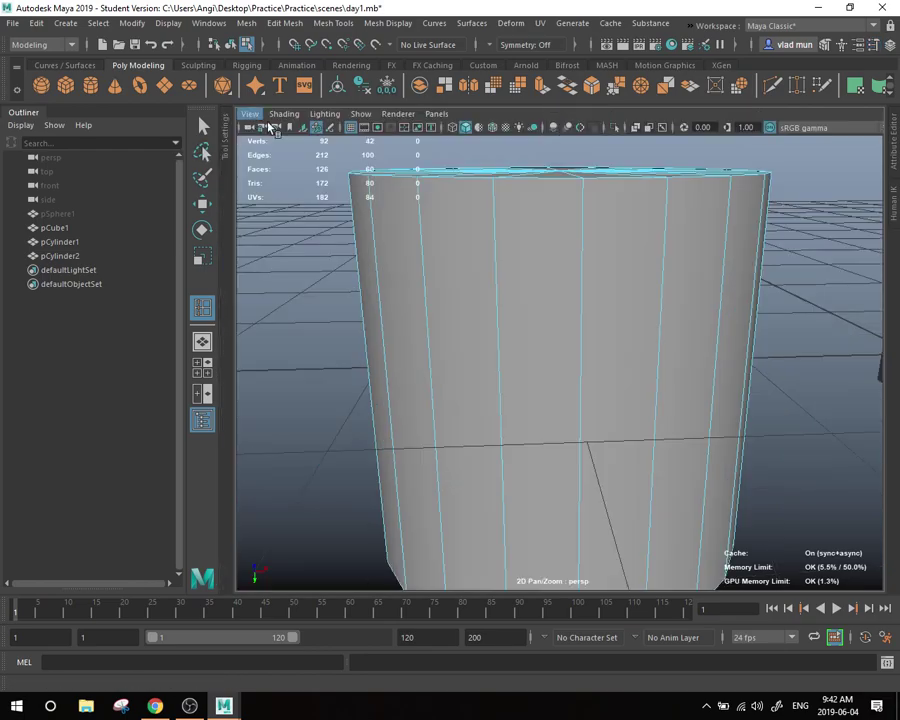
pyautogui.click(250, 113)
pyautogui.scroll(-6, 668, 351)
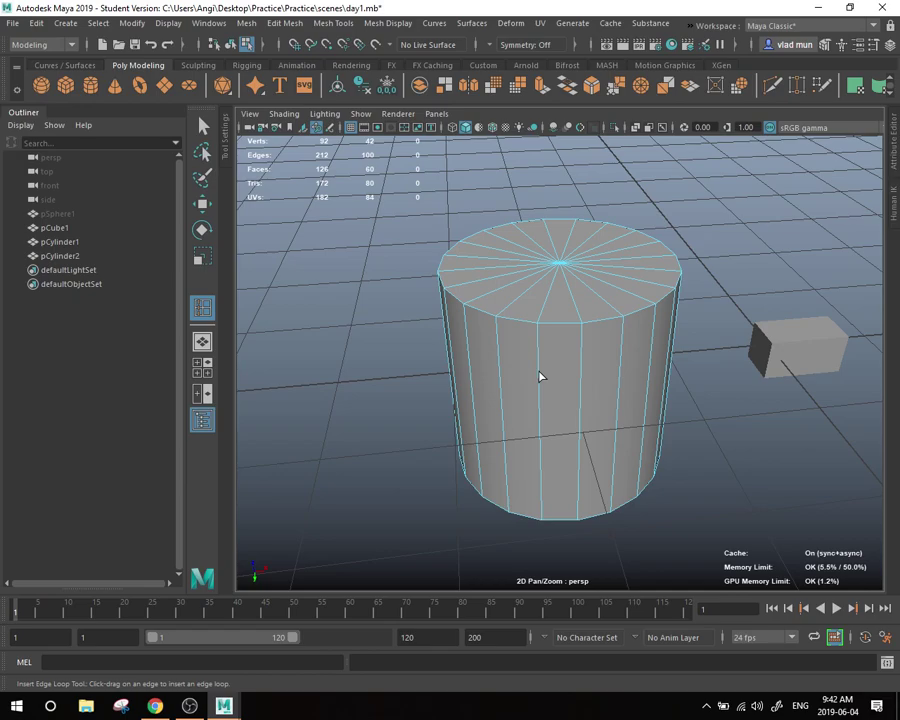
pyautogui.moveTo(539, 376); pyautogui.dragTo(543, 401)
pyautogui.keyDown('alt'); pyautogui.moveTo(695, 464); pyautogui.dragTo(542, 446); pyautogui.keyUp('alt')
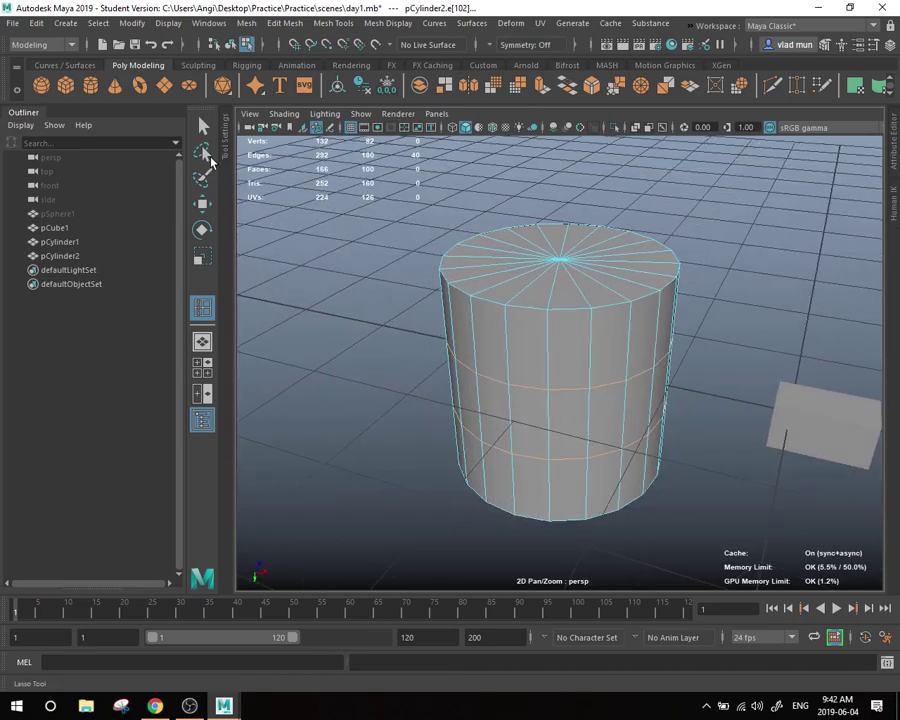
# Undo the trial loops and set Maintain position to Relative distance from edge.
pyautogui.click(226, 150)
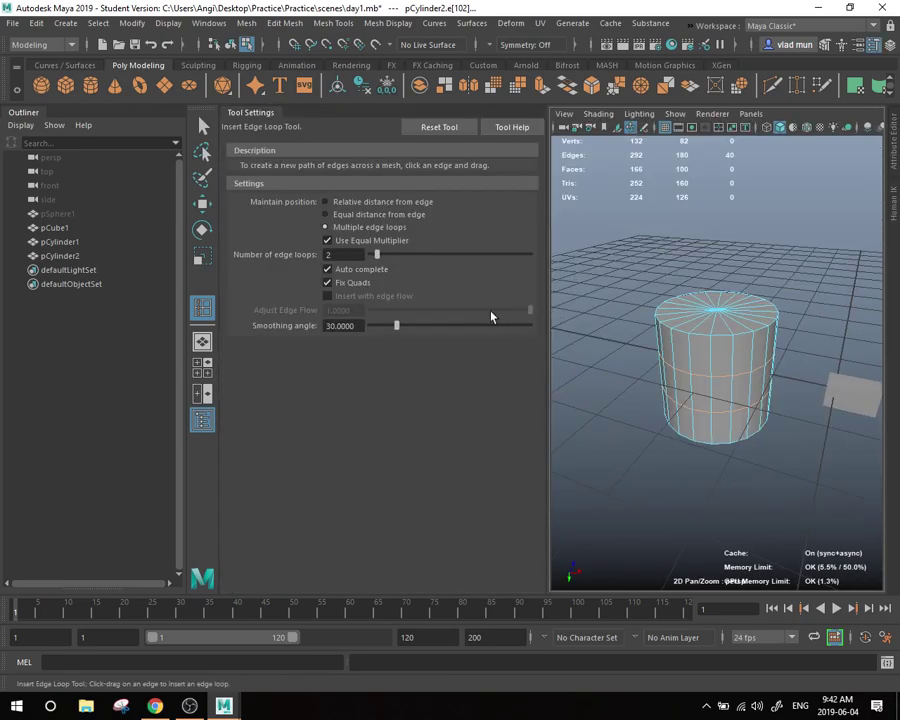
pyautogui.click(327, 203)
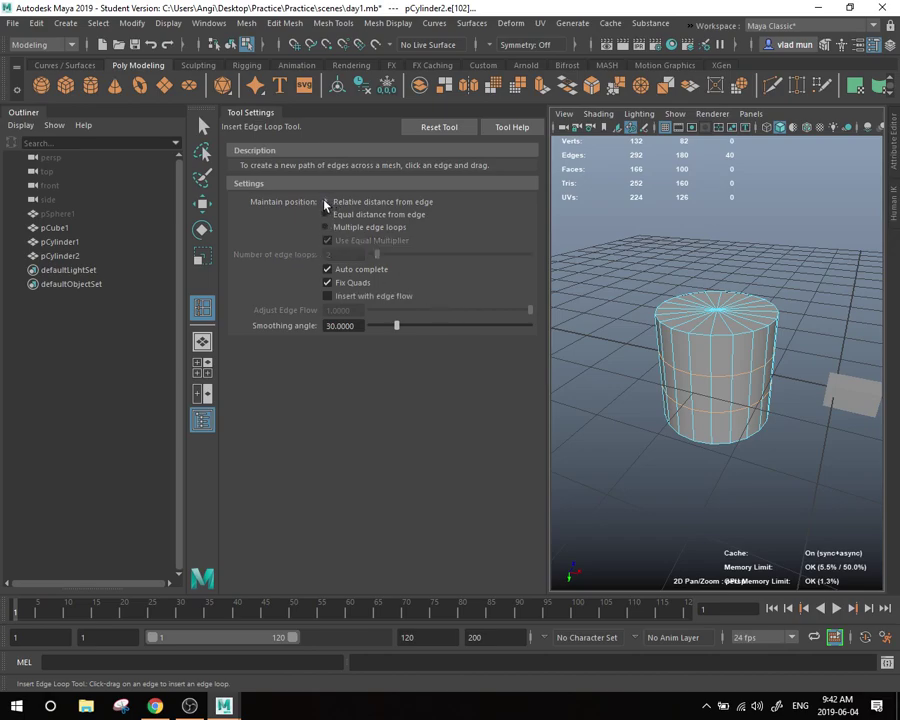
pyautogui.click(326, 215)
pyautogui.scroll(3, 691, 358)
pyautogui.scroll(3, 719, 354)
pyautogui.scroll(-5, 711, 353)
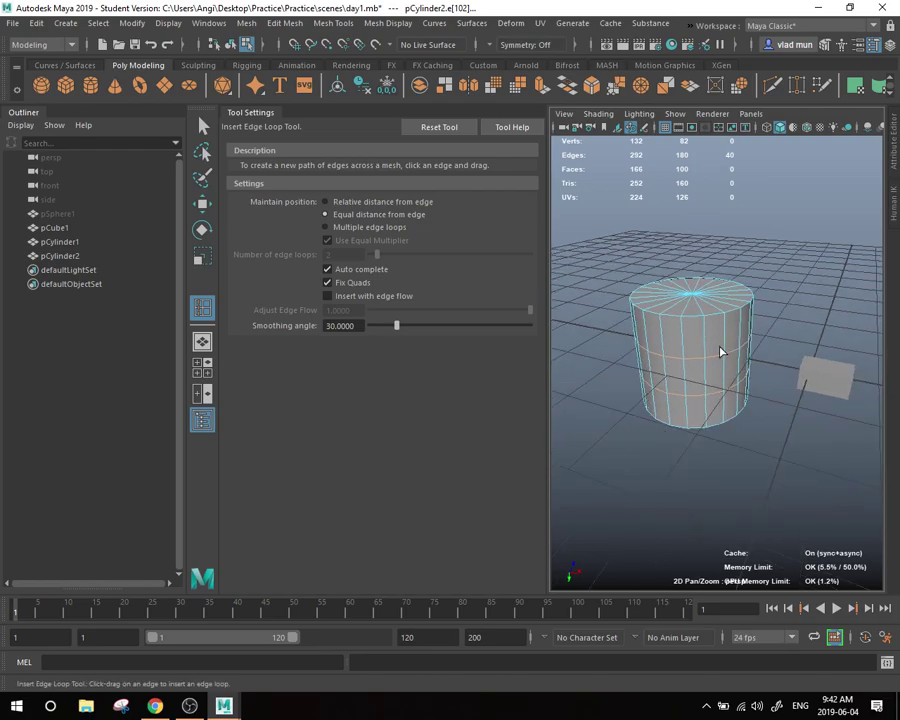
pyautogui.hotkey('ctrl', 'z')
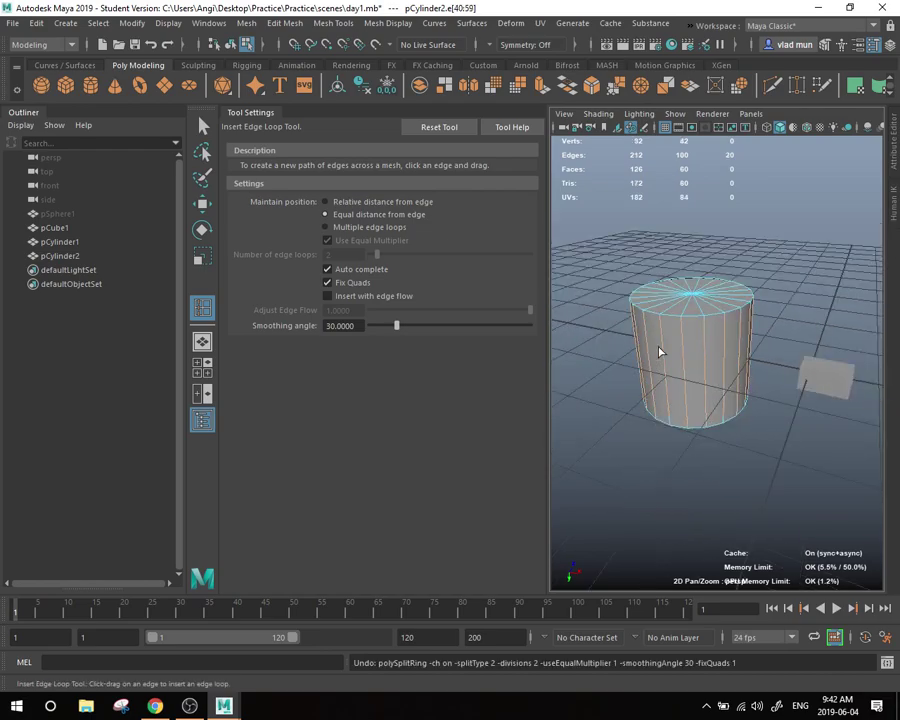
pyautogui.scroll(3, 660, 348)
pyautogui.click(325, 201)
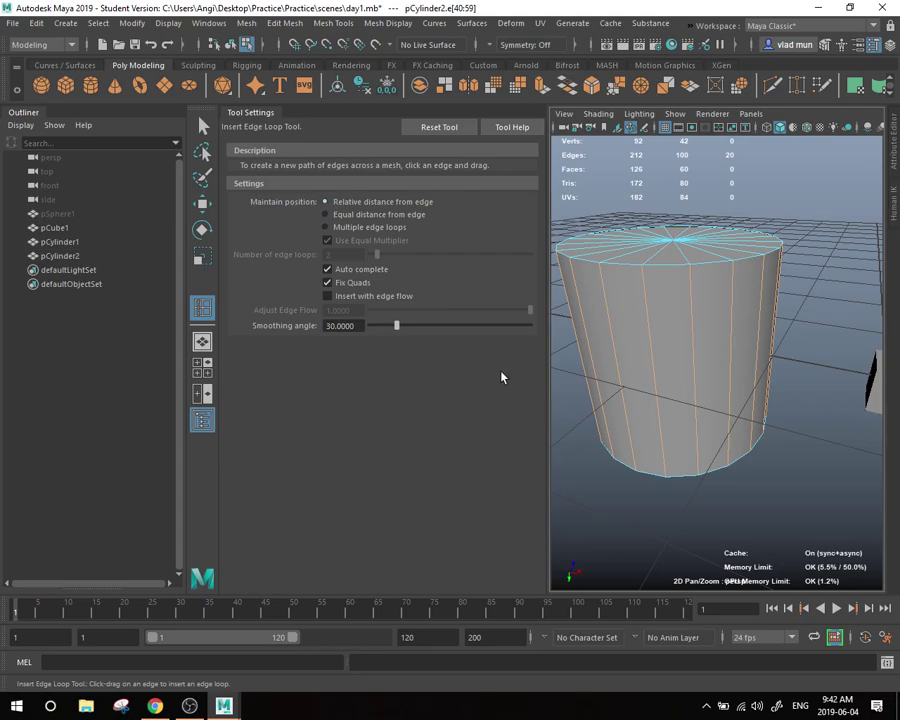
# Enter face mode, then drag a side face outward as a trial and undo it.
pyautogui.press('w')
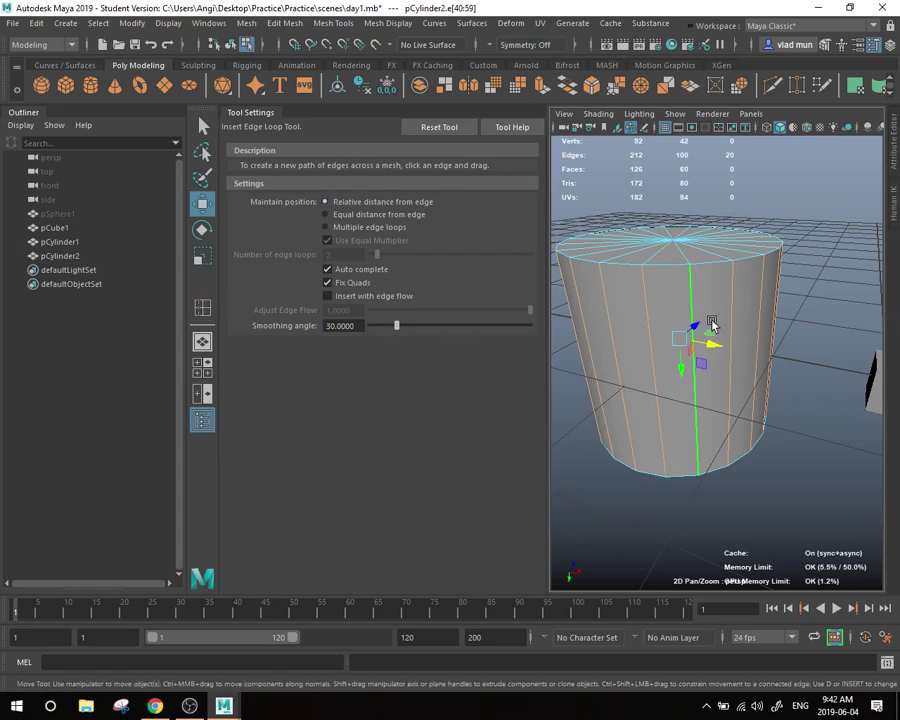
pyautogui.rightClick(727, 309)
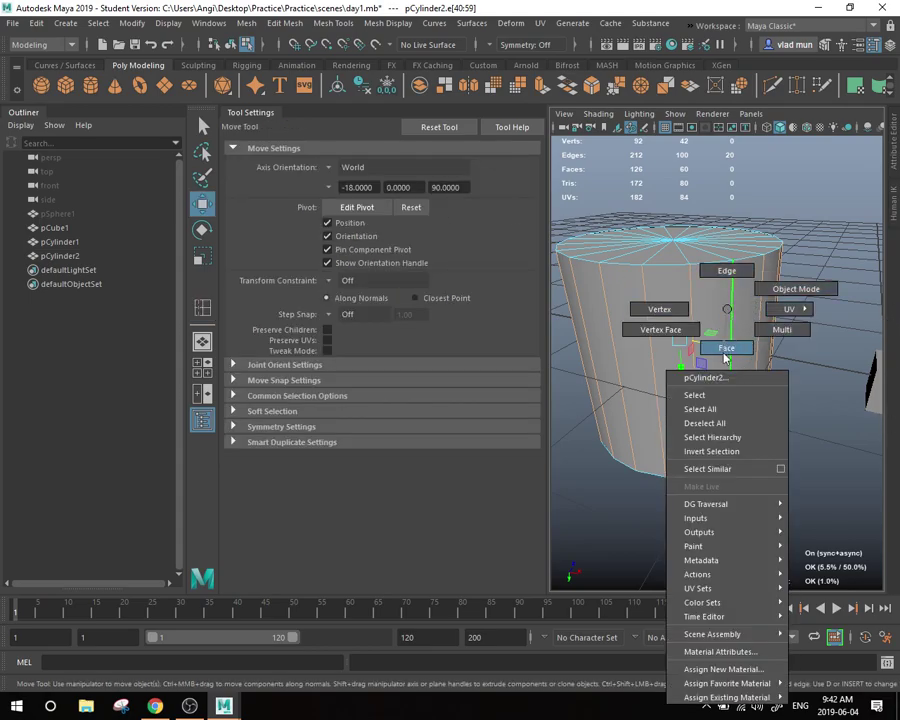
pyautogui.click(727, 348)
pyautogui.click(760, 318)
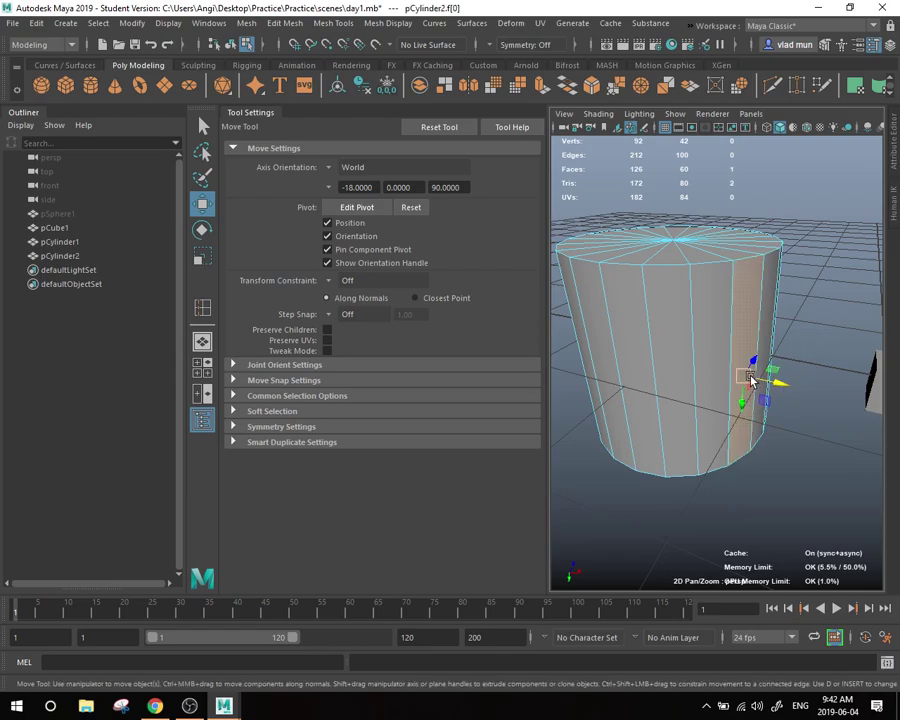
pyautogui.moveTo(782, 392); pyautogui.dragTo(884, 428)
pyautogui.hotkey('ctrl', 'z')
# Pull another side face up and outward so a peak rises above the cylinder top.
pyautogui.keyDown('alt'); pyautogui.moveTo(828, 416); pyautogui.dragTo(781, 353); pyautogui.keyUp('alt')
pyautogui.click(781, 353)
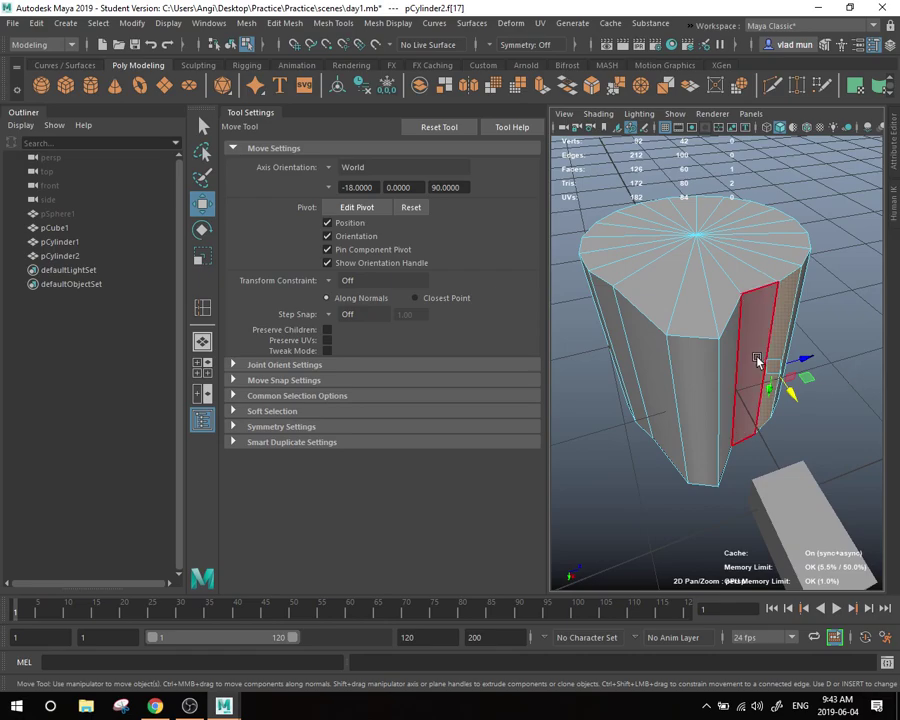
pyautogui.moveTo(772, 398); pyautogui.dragTo(784, 378)
pyautogui.keyDown('alt'); pyautogui.moveTo(667, 412); pyautogui.dragTo(705, 388); pyautogui.keyUp('alt')
pyautogui.scroll(-5, 705, 388)
pyautogui.scroll(5, 672, 381)
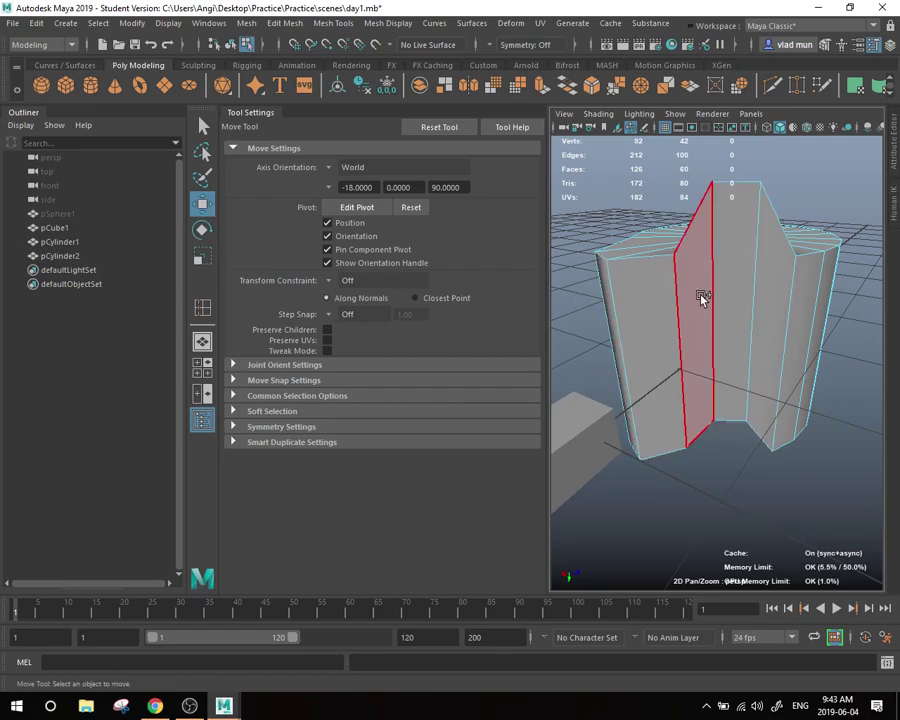
pyautogui.keyDown('shift'); pyautogui.moveTo(742, 297); pyautogui.dragTo(675, 317, button='right'); pyautogui.keyUp('shift')
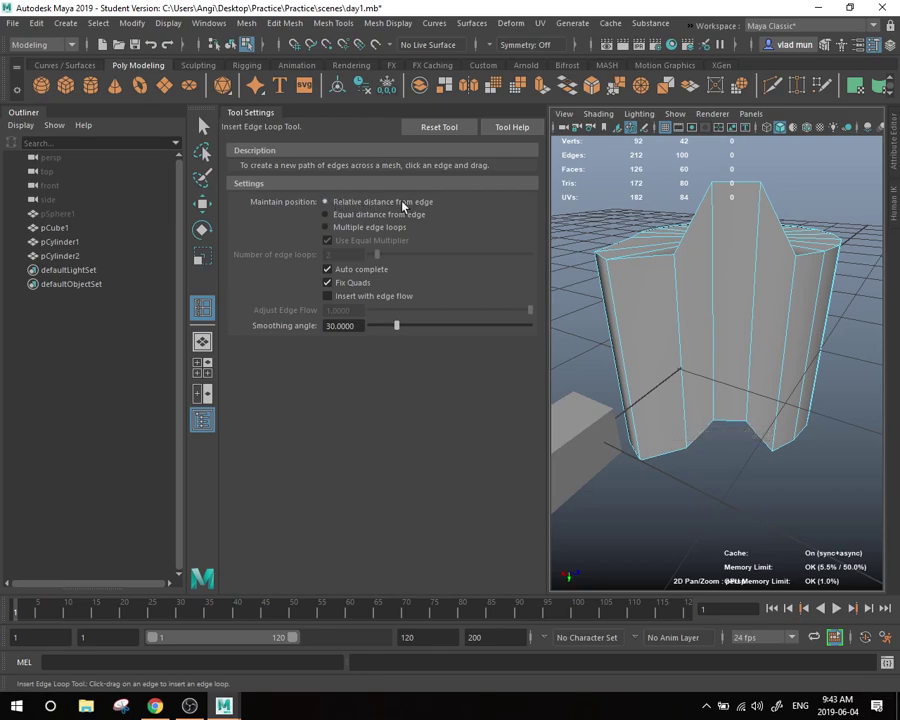
# Insert two horizontal edge loops on the cylinder, undoing the misplaced top-rim loop and switching to equal distance.
pyautogui.moveTo(711, 280); pyautogui.dragTo(731, 244)
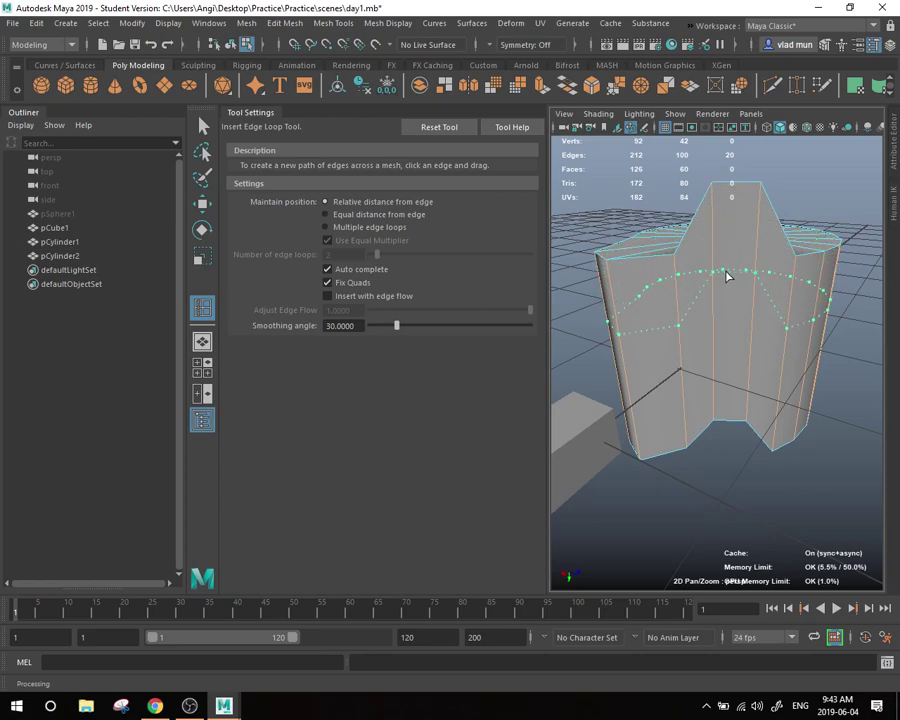
pyautogui.click(701, 281)
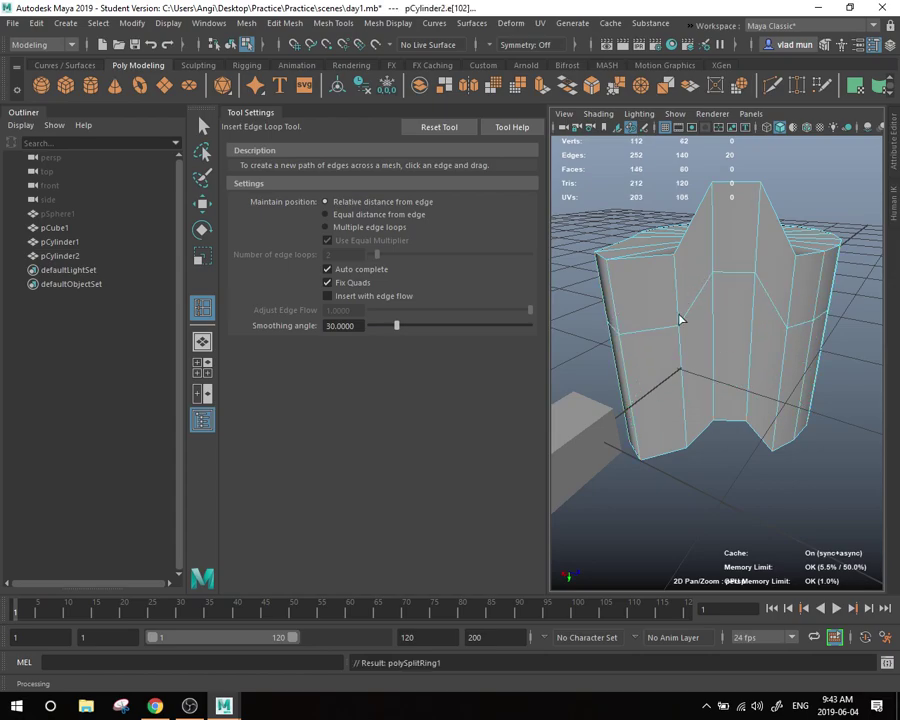
pyautogui.keyDown('alt'); pyautogui.moveTo(677, 373); pyautogui.dragTo(643, 315); pyautogui.keyUp('alt')
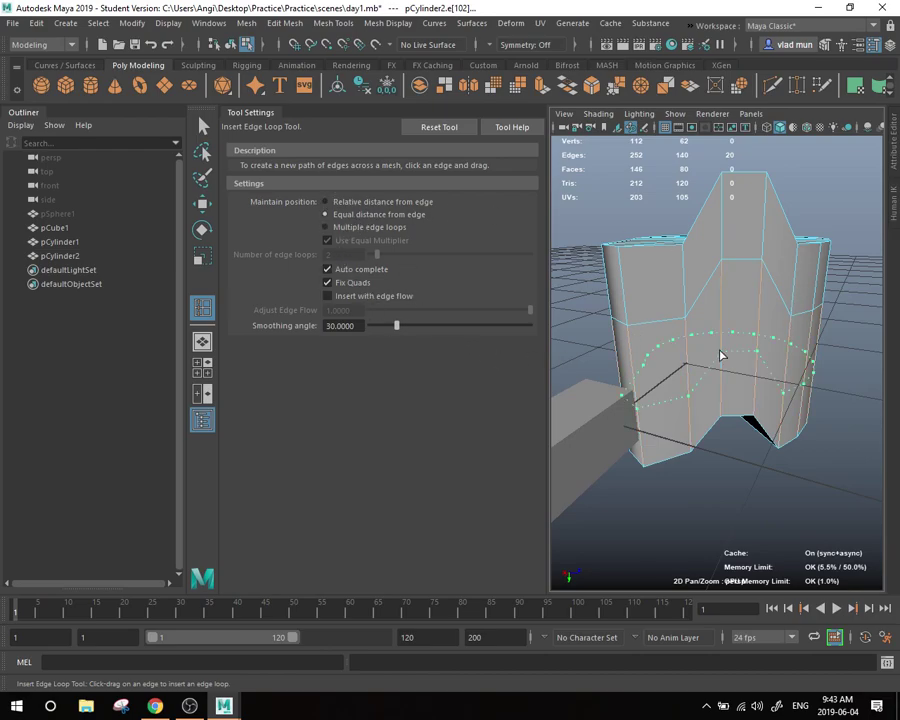
pyautogui.moveTo(707, 340)
pyautogui.mouseDown()
pyautogui.moveTo(702, 306)
pyautogui.moveTo(705, 326)
pyautogui.mouseUp()
pyautogui.hotkey('ctrl', 'z')
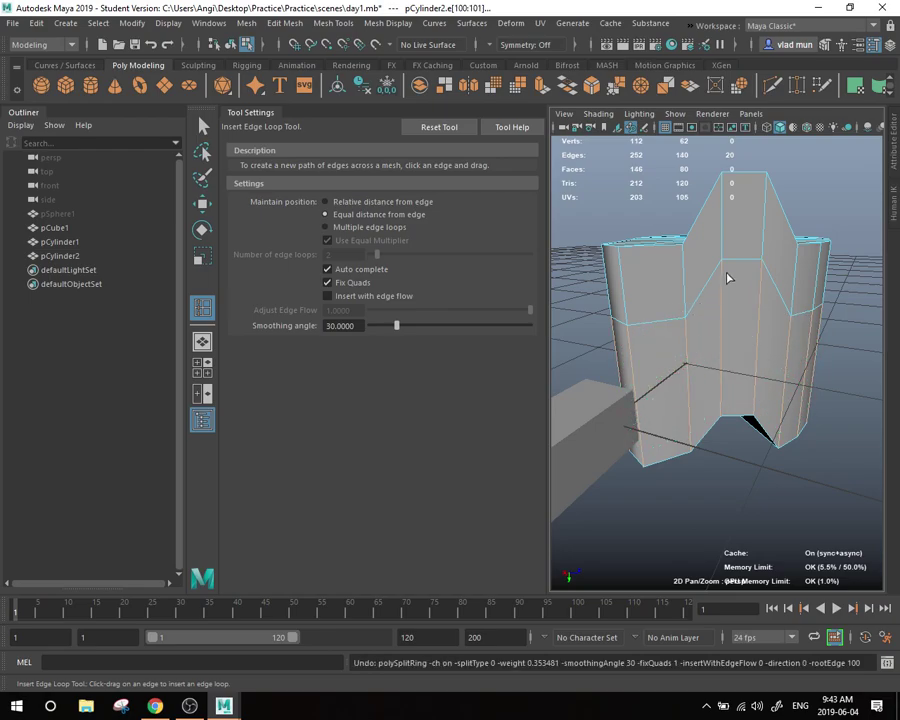
pyautogui.moveTo(727, 346); pyautogui.dragTo(723, 340)
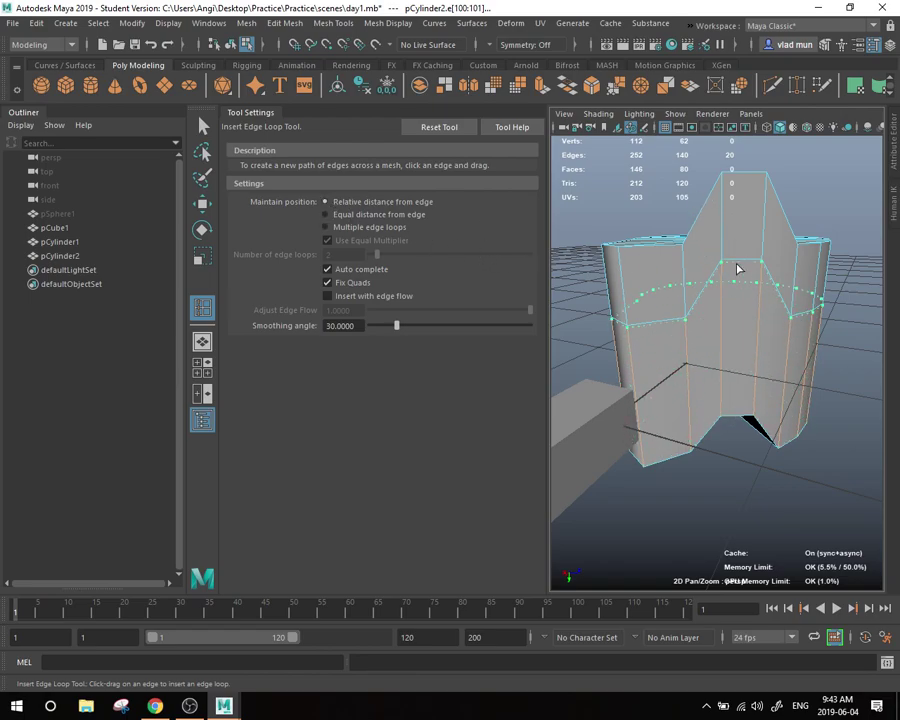
pyautogui.moveTo(740, 305); pyautogui.dragTo(738, 302)
pyautogui.moveTo(724, 246)
pyautogui.mouseDown()
pyautogui.moveTo(718, 177)
pyautogui.moveTo(727, 253)
pyautogui.moveTo(719, 259)
pyautogui.mouseUp()
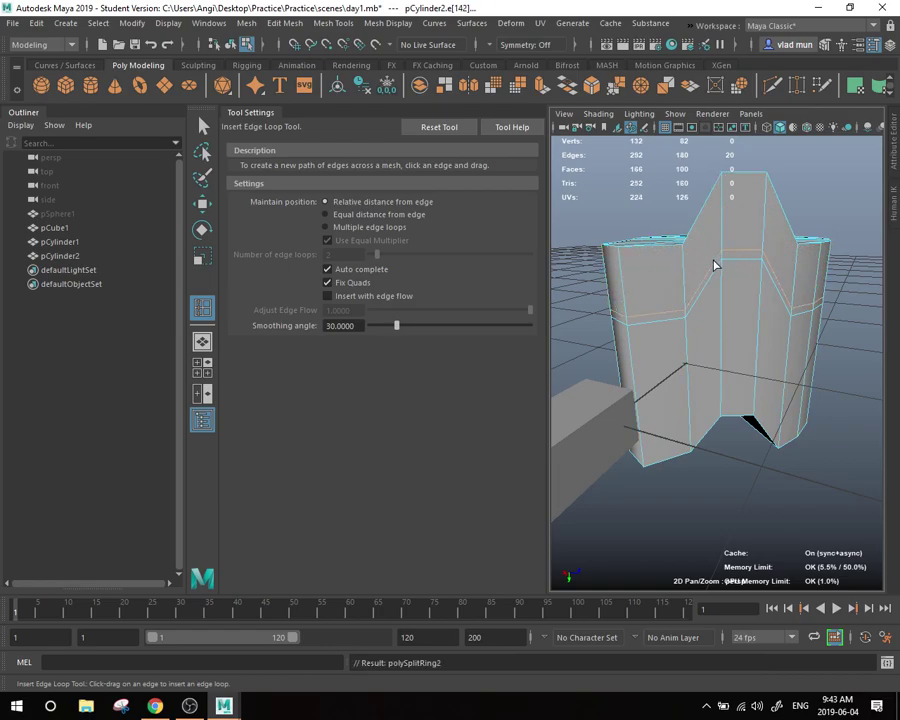
pyautogui.hotkey('ctrl', 'z')
pyautogui.click(350, 216)
pyautogui.moveTo(728, 369); pyautogui.dragTo(872, 316)
# Check the smoothed preview, then select a lower side face and pull it downward.
pyautogui.press('3')
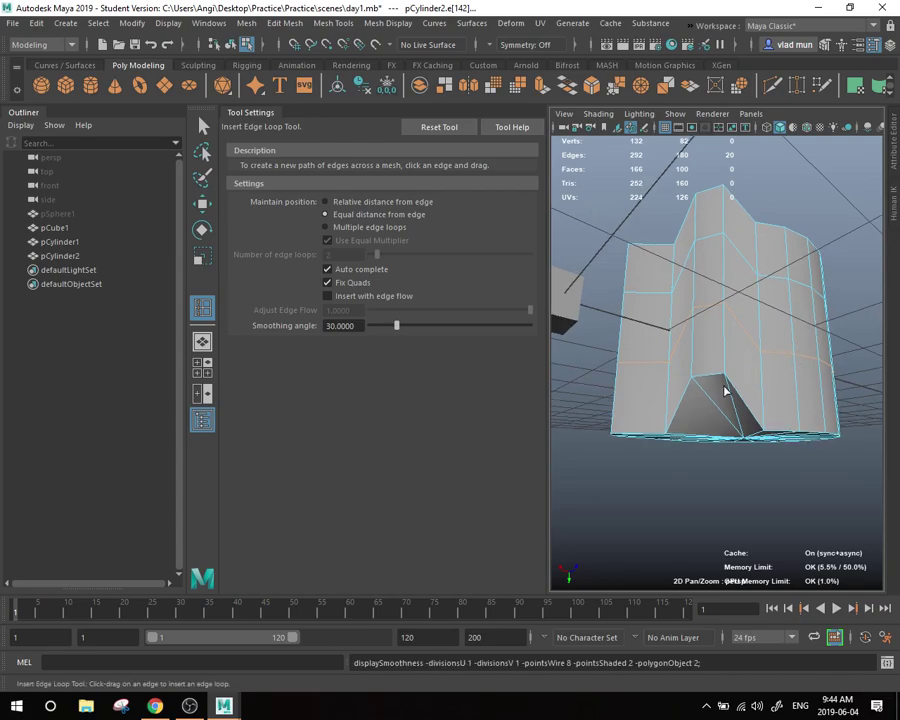
pyautogui.press('w')
pyautogui.click(708, 410)
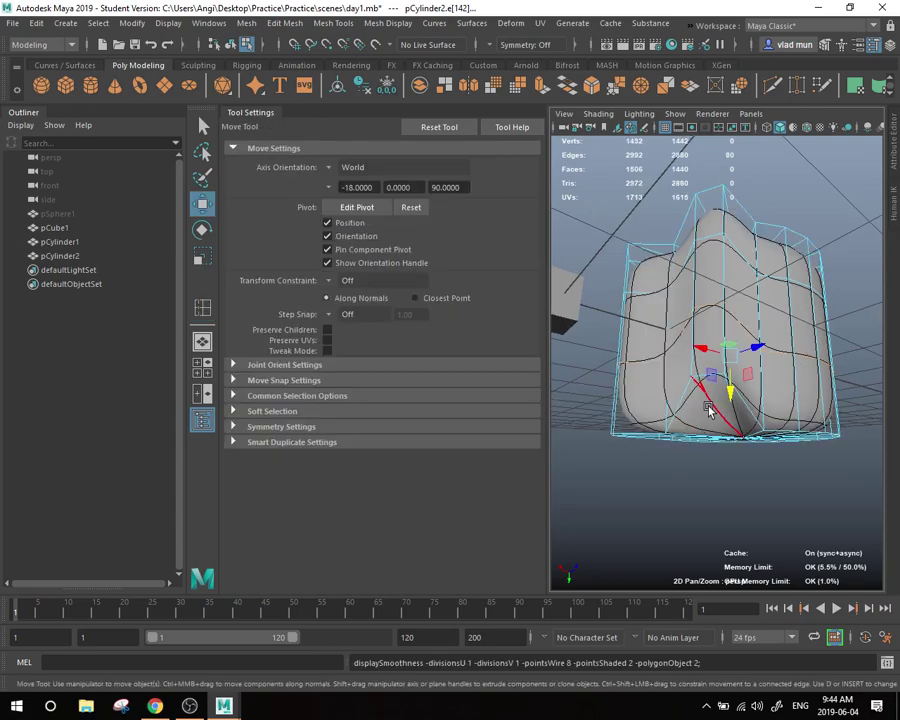
pyautogui.press('1')
pyautogui.press('r')
pyautogui.moveTo(703, 317); pyautogui.dragTo(703, 354, button='right')
pyautogui.click(705, 348)
pyautogui.click(705, 348)
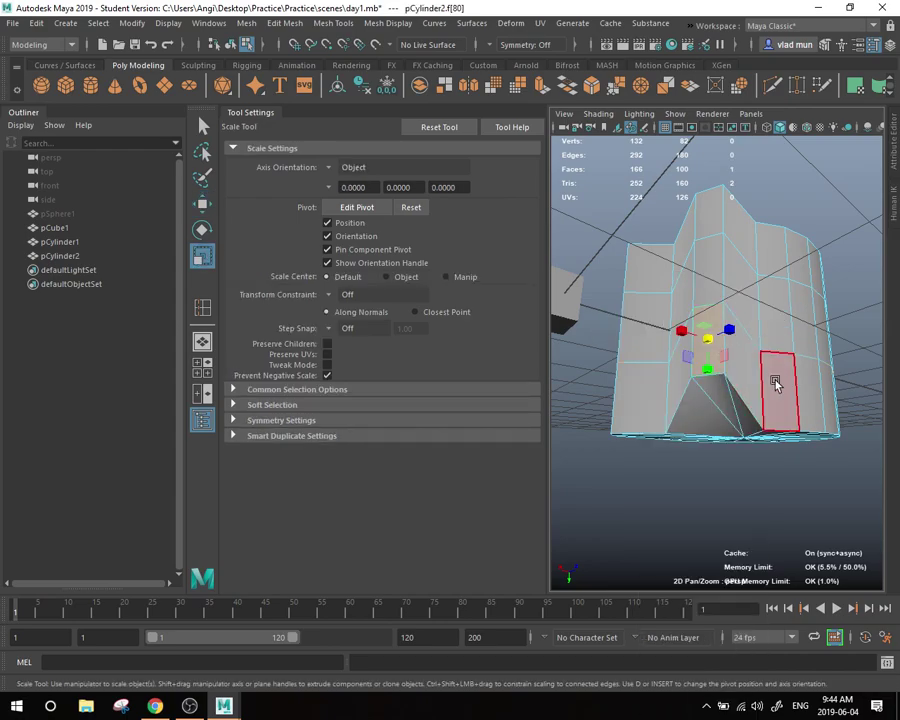
pyautogui.press('w')
pyautogui.moveTo(704, 372); pyautogui.dragTo(675, 377)
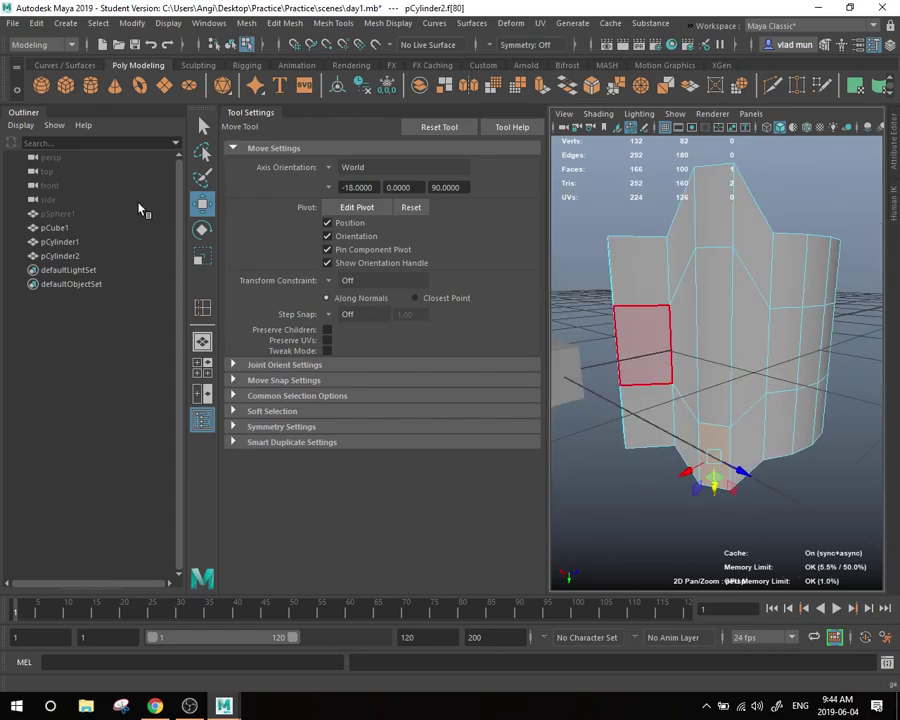
pyautogui.moveTo(712, 312); pyautogui.dragTo(735, 293, button='right')
# Add horizontal edge loops to the cylinder's lower body, replacing the first loop with one placed lower.
pyautogui.keyDown('shift'); pyautogui.rightClick(714, 317); pyautogui.keyUp('shift')
pyautogui.click(645, 333)
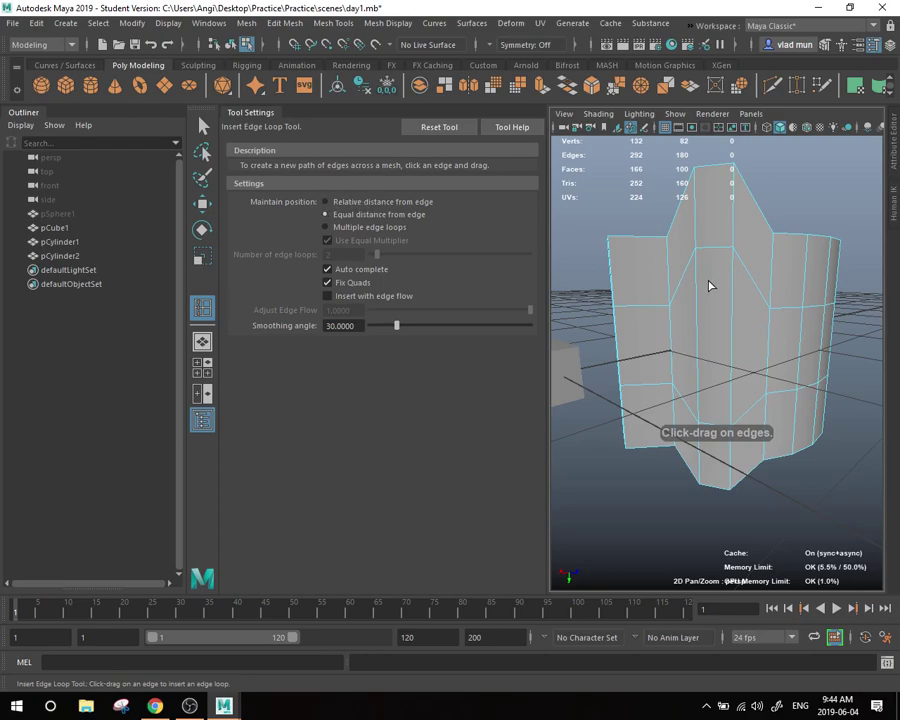
pyautogui.moveTo(727, 400); pyautogui.dragTo(738, 320)
pyautogui.moveTo(751, 383); pyautogui.dragTo(753, 378)
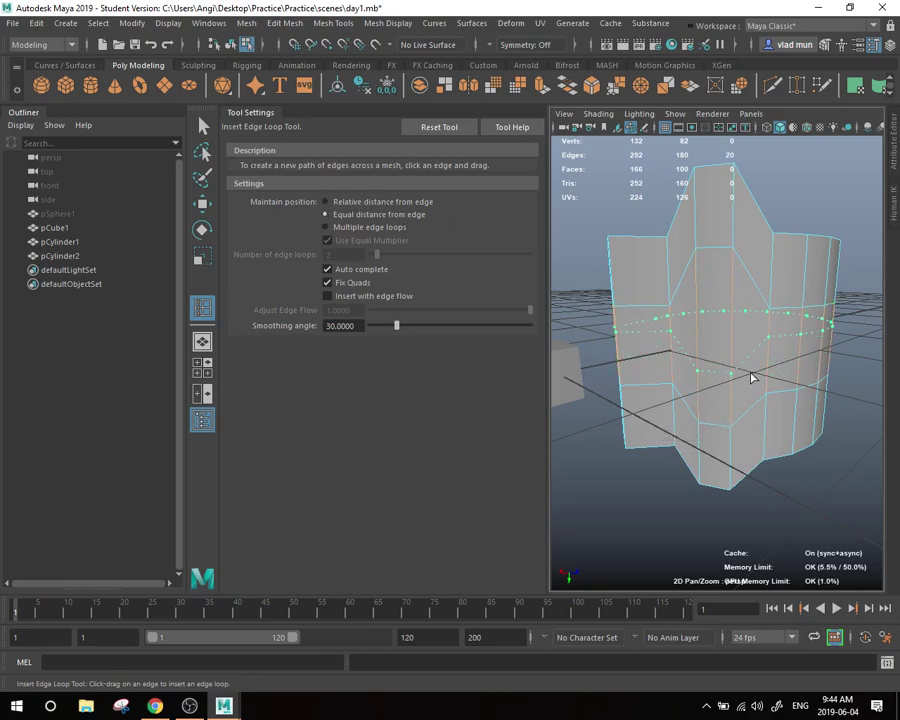
pyautogui.moveTo(741, 432); pyautogui.dragTo(741, 344)
pyautogui.moveTo(743, 409); pyautogui.dragTo(743, 409)
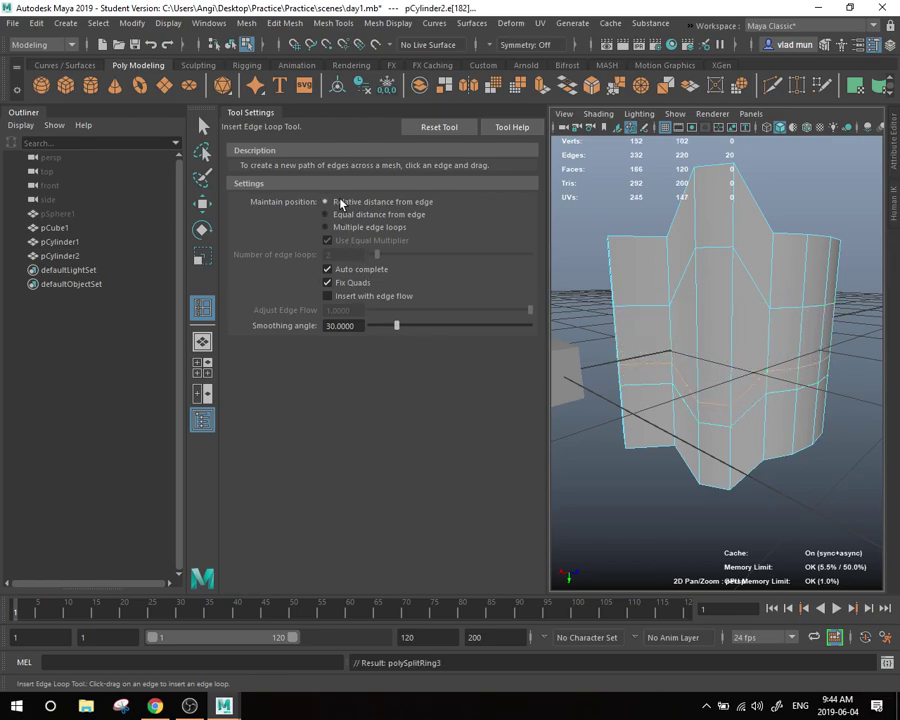
pyautogui.hotkey('ctrl', 'z')
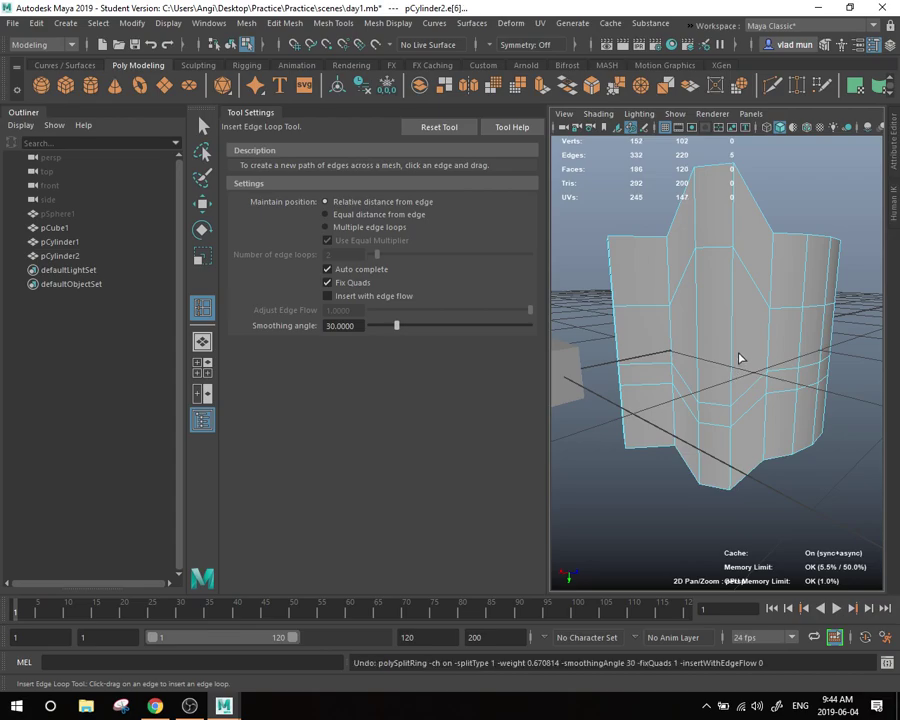
pyautogui.moveTo(725, 364); pyautogui.dragTo(720, 254)
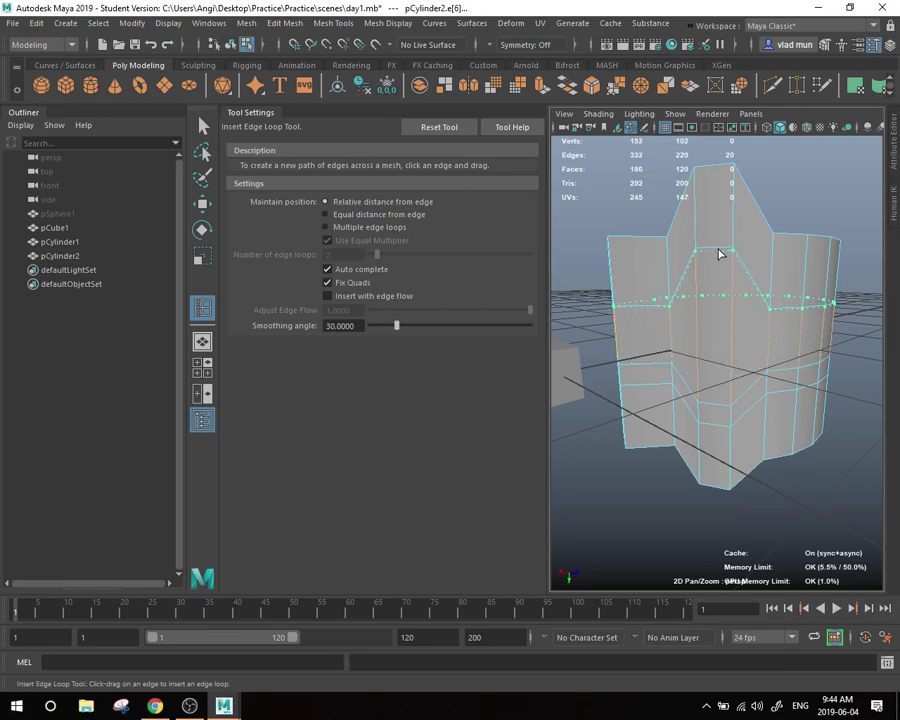
pyautogui.moveTo(735, 315); pyautogui.dragTo(743, 346)
pyautogui.keyDown('alt'); pyautogui.moveTo(743, 346); pyautogui.dragTo(582, 343); pyautogui.keyUp('alt')
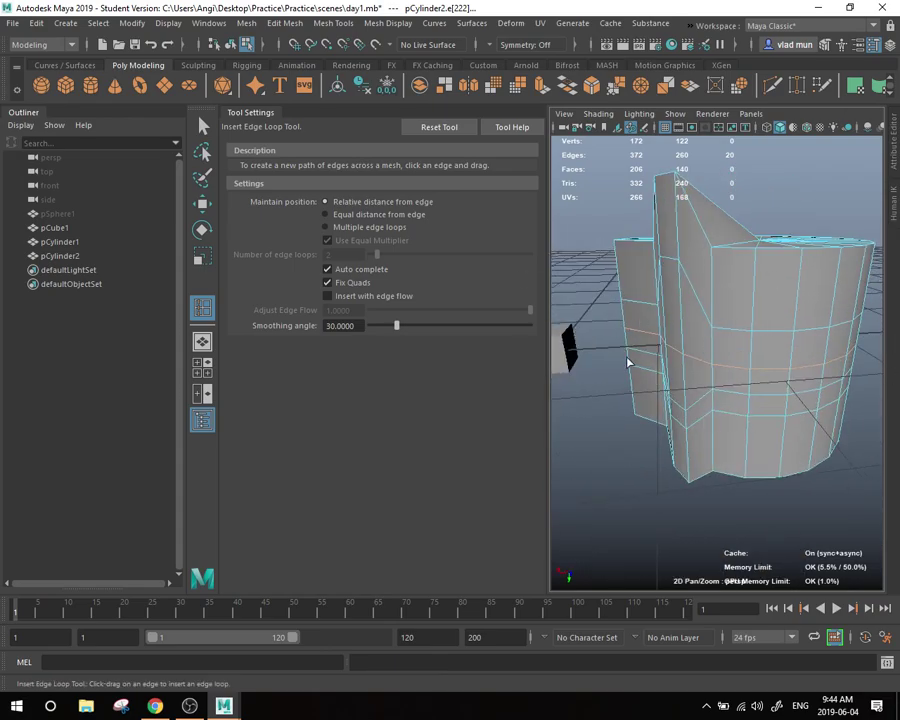
pyautogui.keyDown('alt'); pyautogui.moveTo(666, 400); pyautogui.dragTo(640, 383); pyautogui.keyUp('alt')
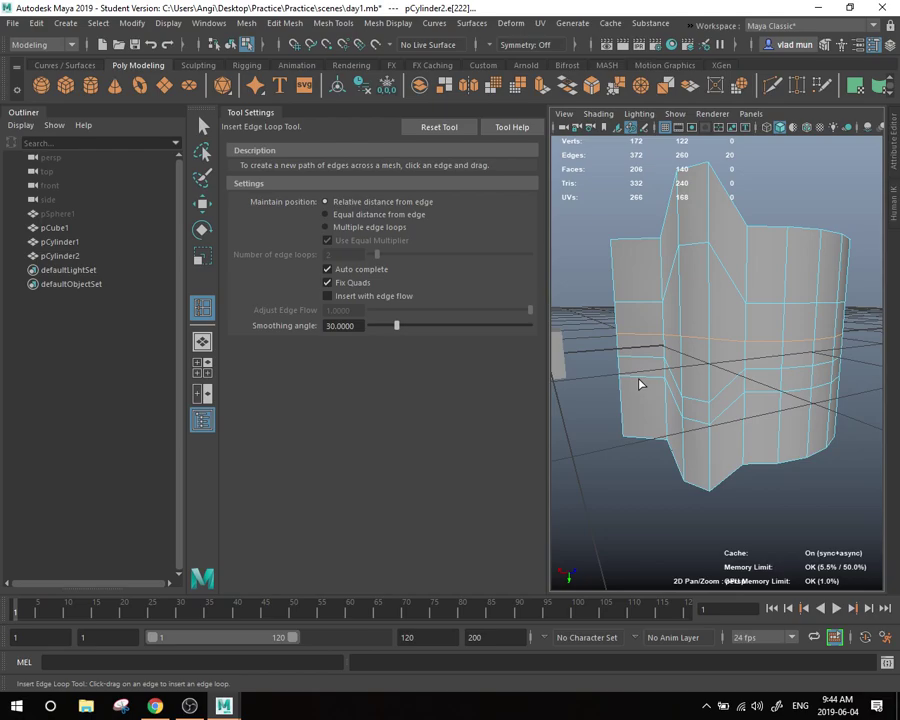
pyautogui.moveTo(694, 330); pyautogui.dragTo(765, 297, button='right')
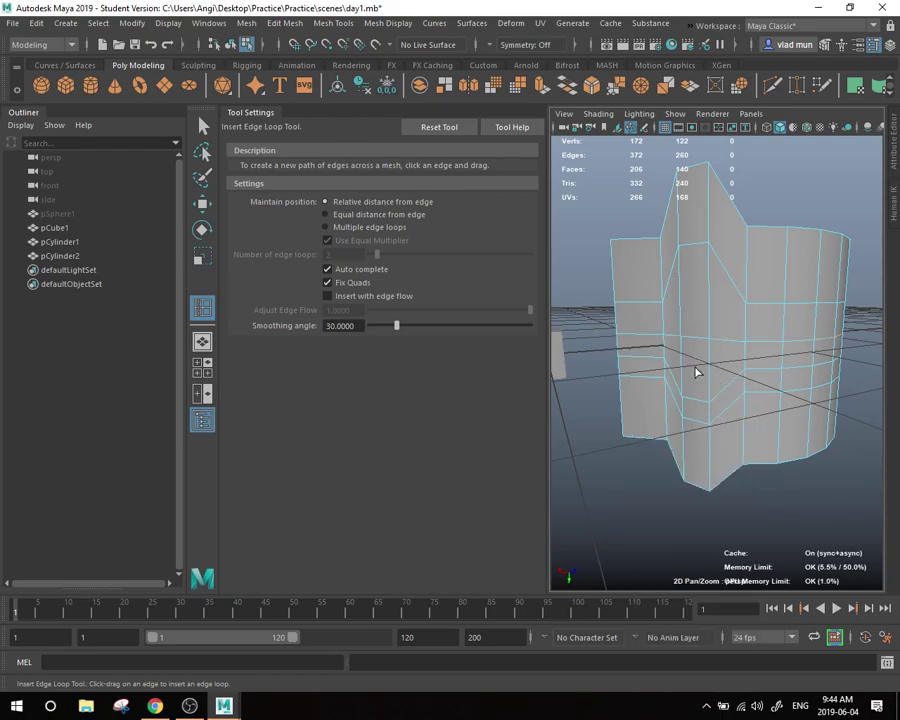
pyautogui.moveTo(695, 320); pyautogui.dragTo(695, 357, button='right')
# Undo the edge loops, extruded block and face move, restoring a plain 92-vertex cylinder.
pyautogui.press('q')
pyautogui.click(695, 357)
pyautogui.keyDown('alt'); pyautogui.moveTo(695, 357); pyautogui.dragTo(668, 398); pyautogui.keyUp('alt')
pyautogui.press('w')
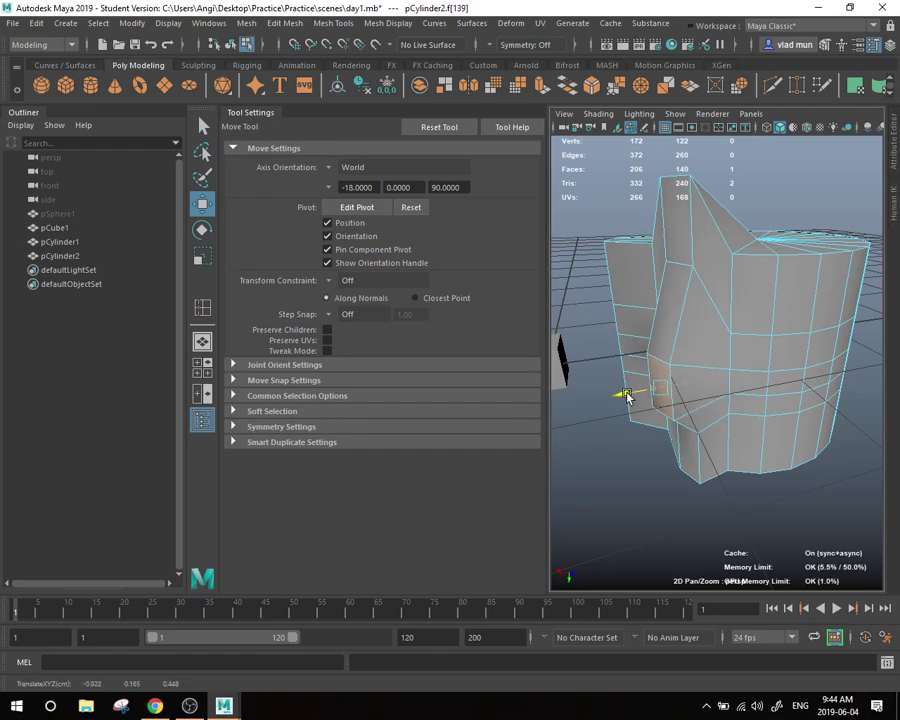
pyautogui.hotkey('ctrl', 'z')
pyautogui.hotkey('ctrl', 'z')
pyautogui.hotkey('ctrl', 'z')
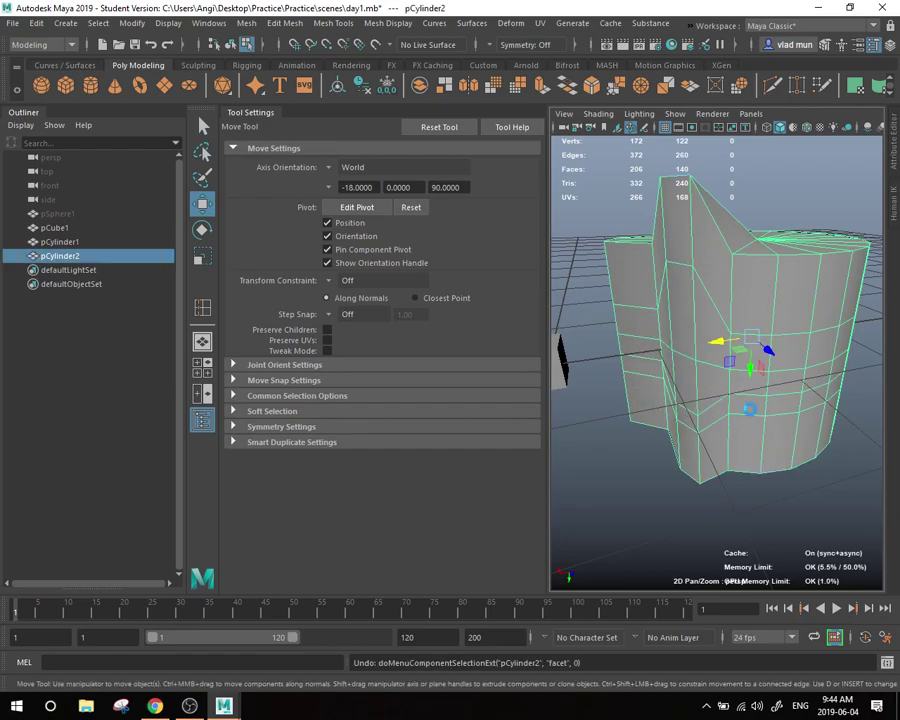
pyautogui.hotkey('ctrl', 'z')
pyautogui.hotkey('ctrl', 'z')
pyautogui.hotkey('ctrl', 'z')
pyautogui.hotkey('ctrl', 'z')
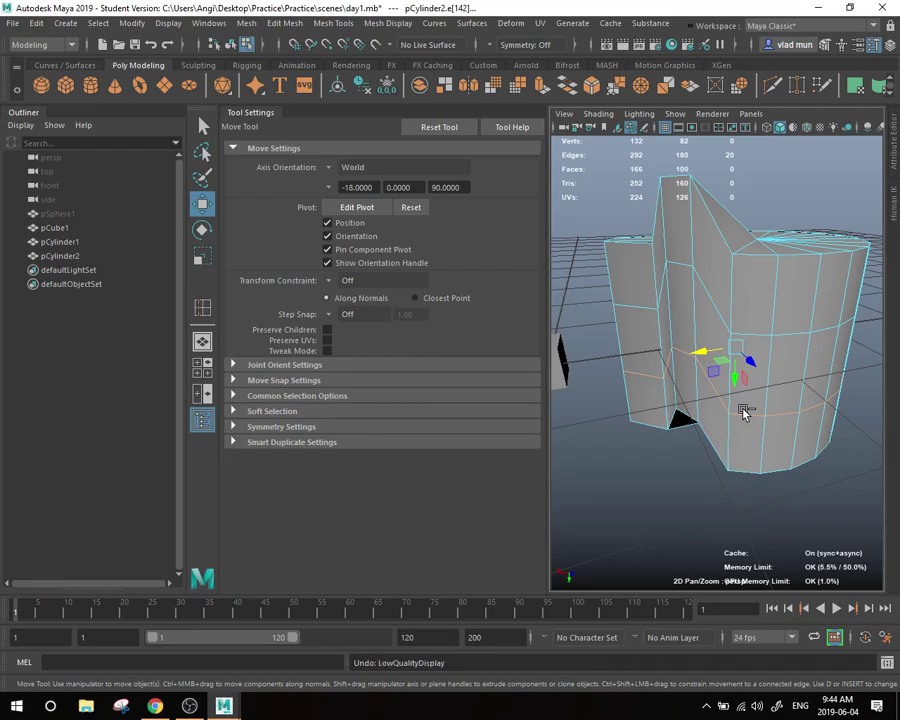
pyautogui.hotkey('ctrl', 'z')
pyautogui.hotkey('ctrl', 'z')
pyautogui.hotkey('ctrl', 'z')
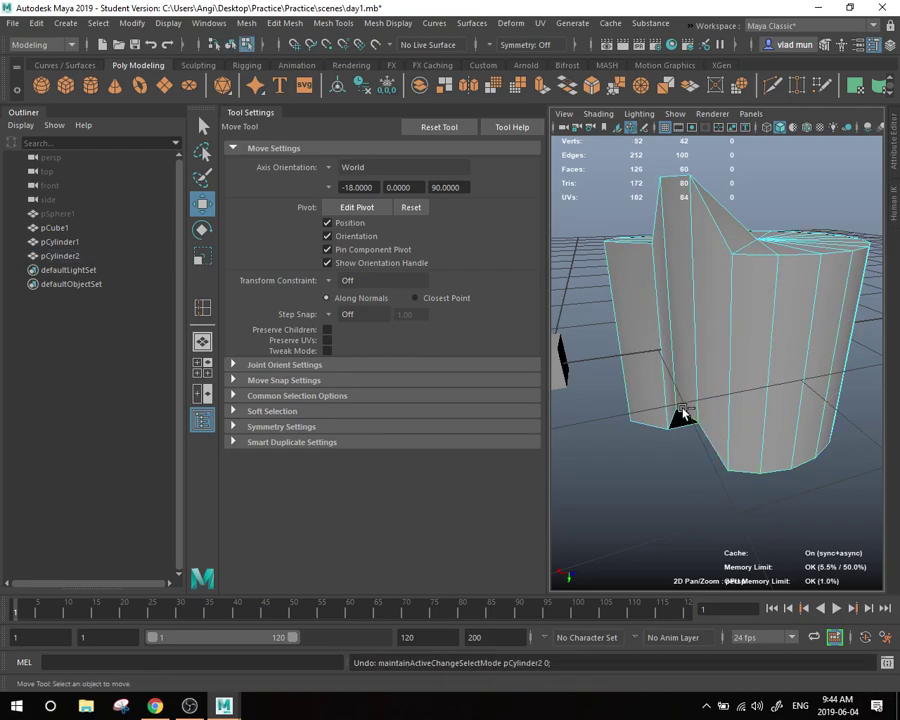
pyautogui.hotkey('ctrl', 'z')
pyautogui.press('space')
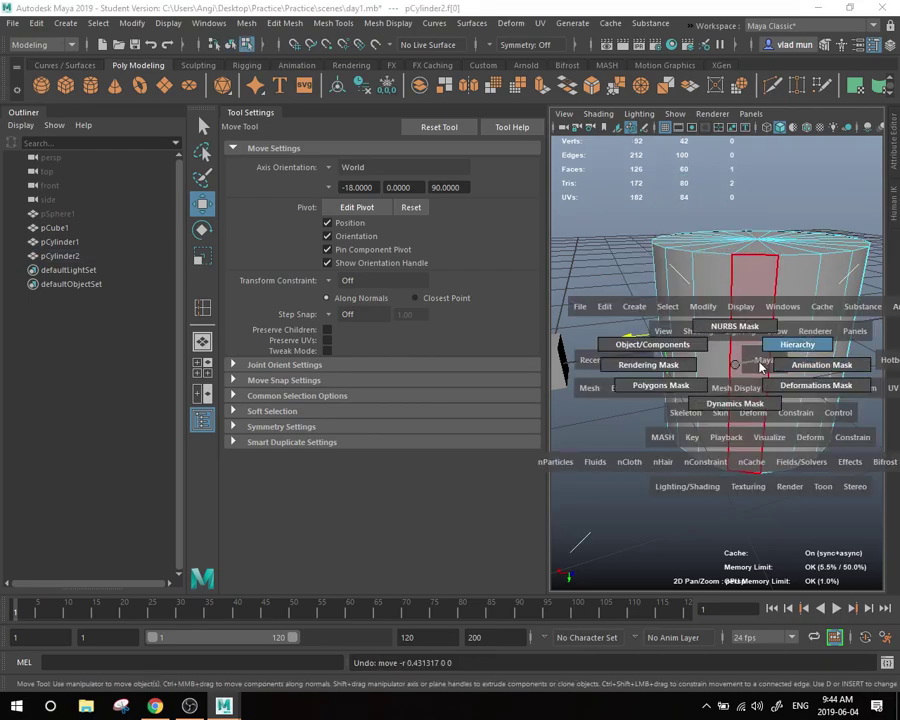
pyautogui.keyDown('alt'); pyautogui.moveTo(735, 365); pyautogui.dragTo(796, 364); pyautogui.keyUp('alt')
pyautogui.click(697, 307)
pyautogui.moveTo(697, 307); pyautogui.dragTo(763, 283, button='right')
pyautogui.click(201, 307)
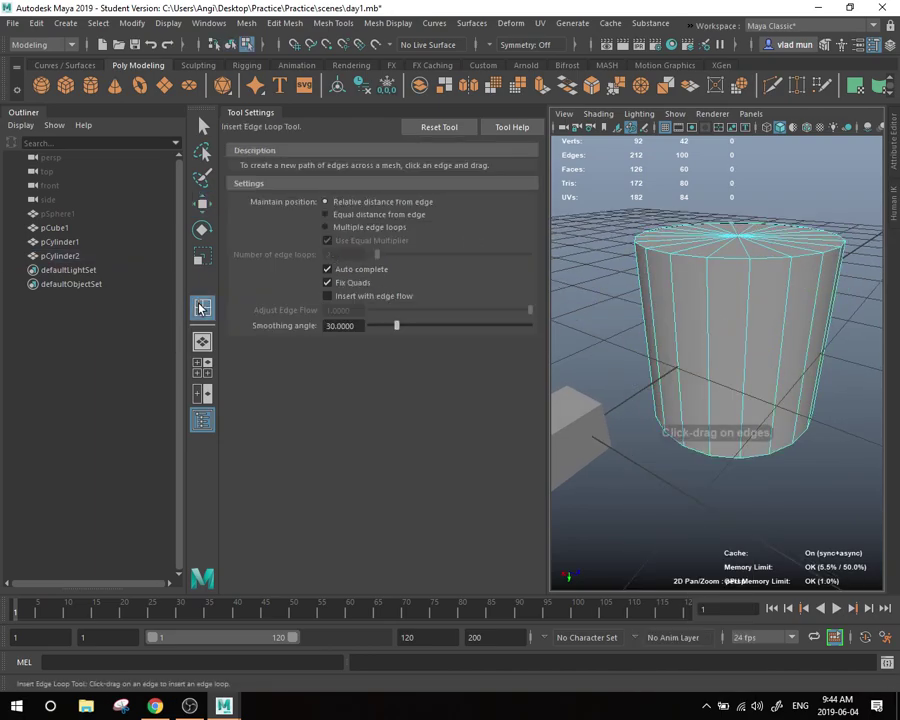
pyautogui.keyDown('alt'); pyautogui.moveTo(759, 368); pyautogui.dragTo(688, 303); pyautogui.keyUp('alt')
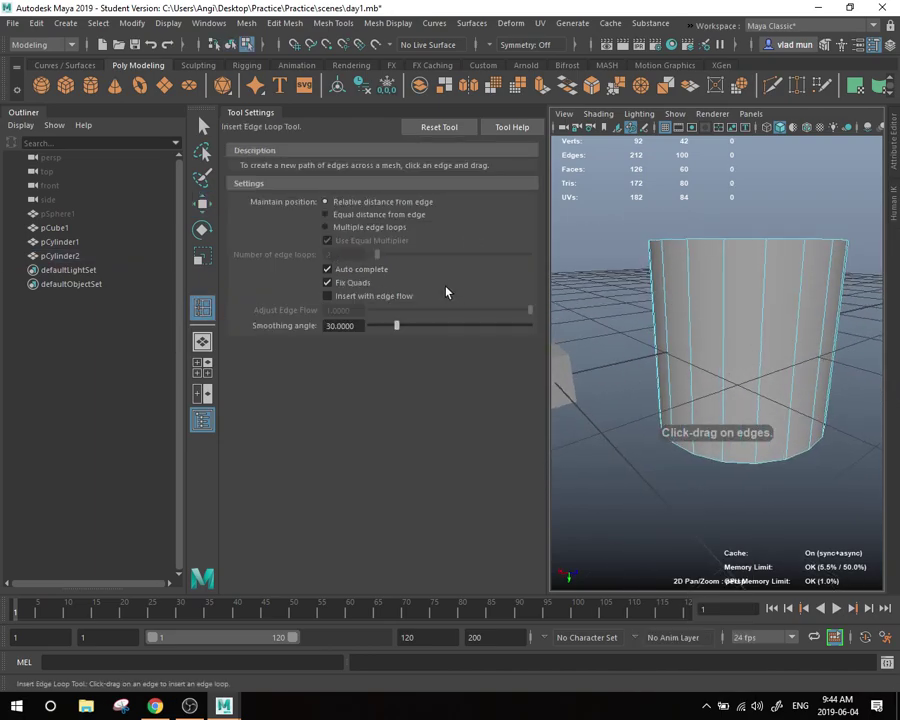
pyautogui.click(379, 228)
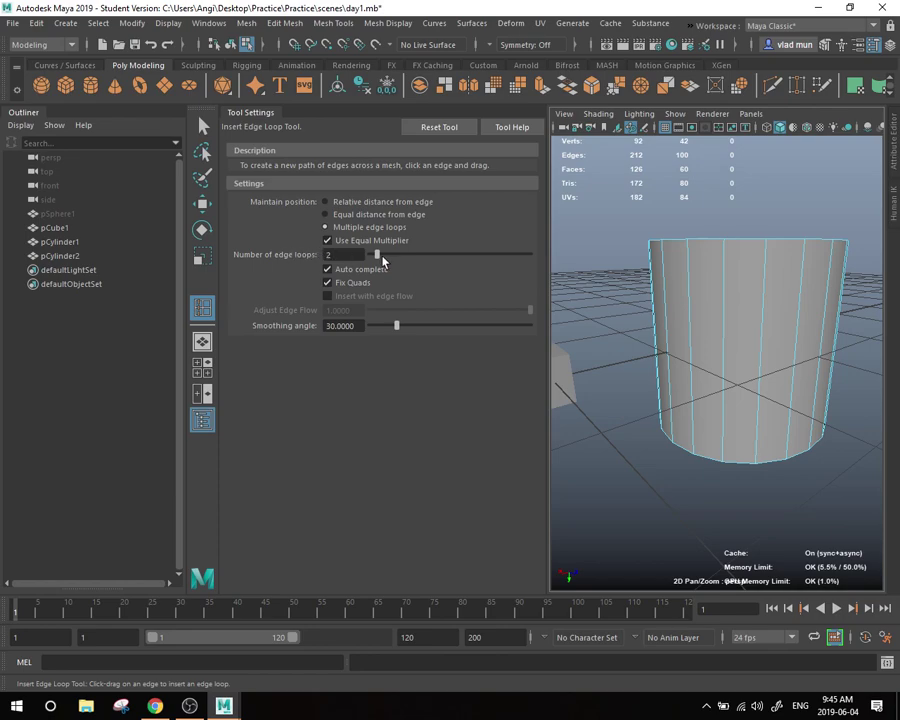
pyautogui.moveTo(379, 258); pyautogui.dragTo(374, 258)
pyautogui.click(718, 375)
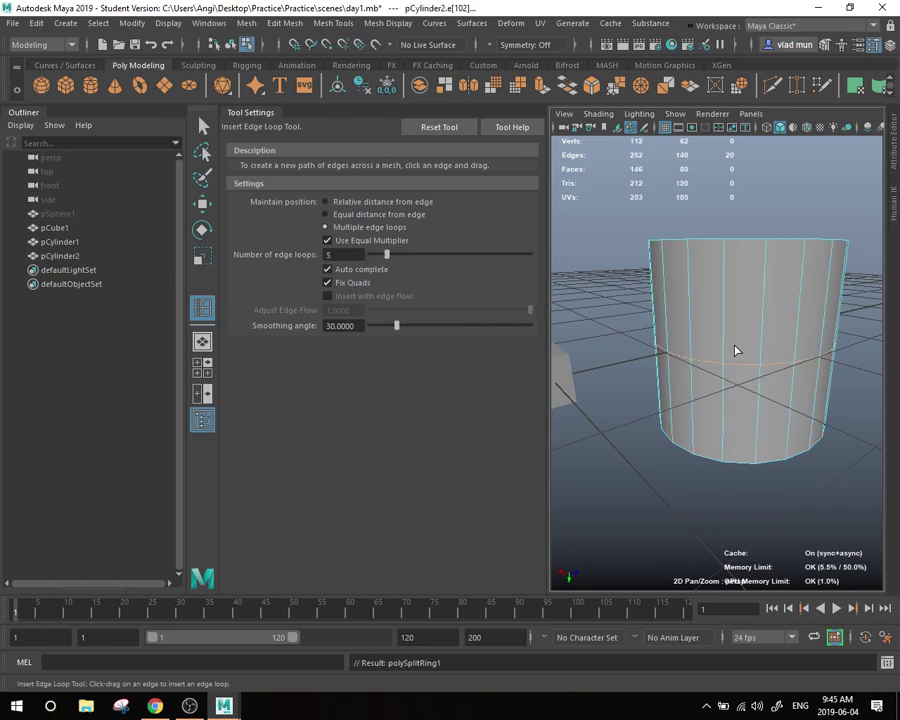
pyautogui.moveTo(724, 333); pyautogui.dragTo(724, 333)
pyautogui.keyDown('alt'); pyautogui.moveTo(750, 384); pyautogui.dragTo(640, 312); pyautogui.keyUp('alt')
pyautogui.moveTo(389, 256); pyautogui.dragTo(453, 256)
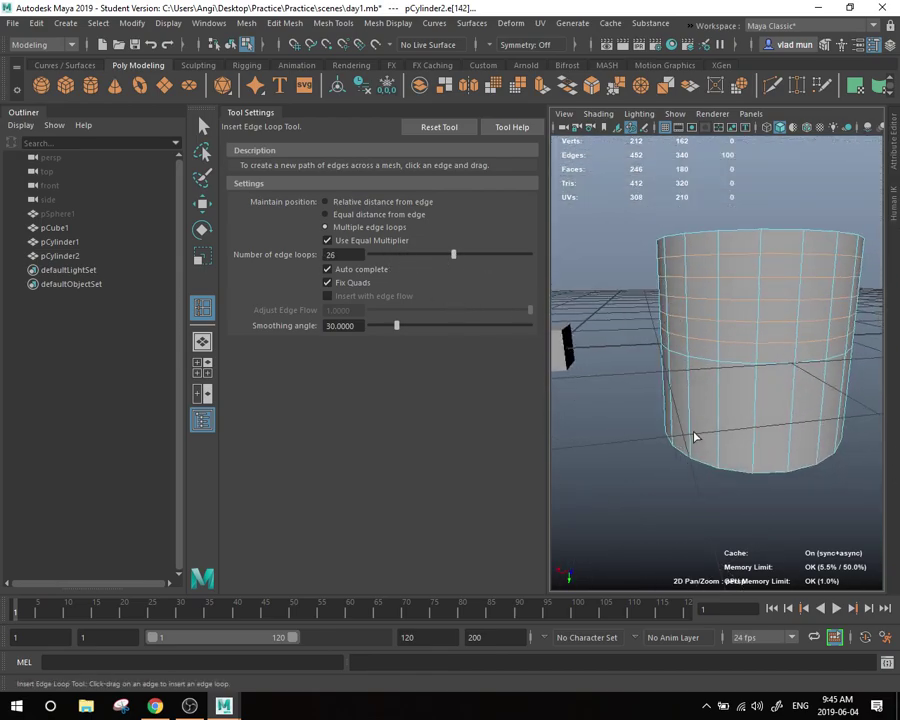
pyautogui.moveTo(722, 443); pyautogui.dragTo(721, 441)
pyautogui.keyDown('alt'); pyautogui.moveTo(721, 441); pyautogui.dragTo(669, 482); pyautogui.keyUp('alt')
pyautogui.hotkey('ctrl', 'z')
pyautogui.hotkey('ctrl', 'z')
pyautogui.keyDown('alt'); pyautogui.moveTo(712, 416); pyautogui.dragTo(683, 392); pyautogui.keyUp('alt')
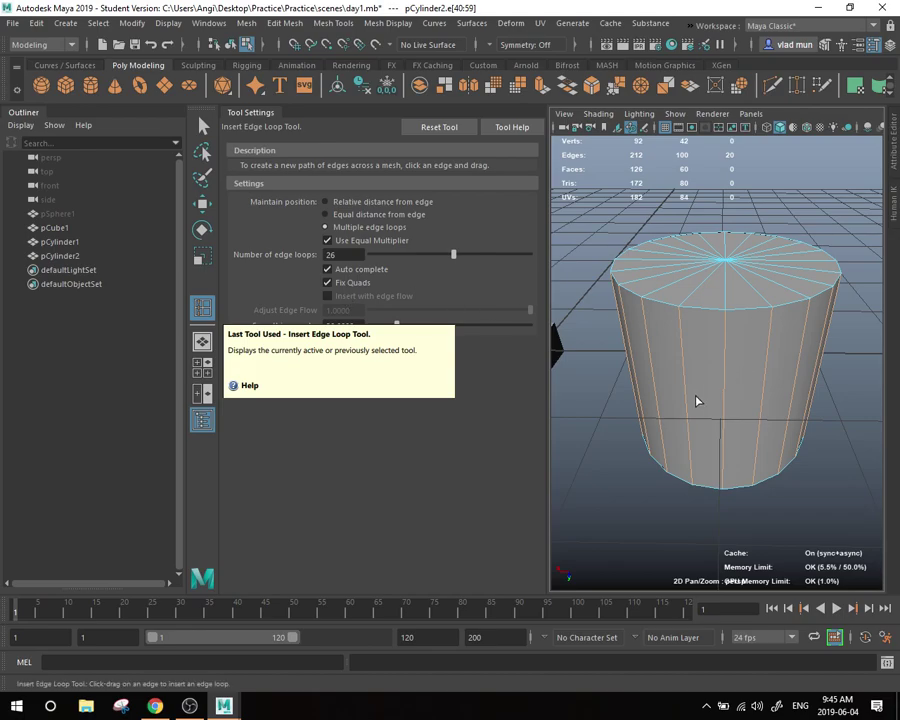
pyautogui.moveTo(684, 318); pyautogui.dragTo(671, 354, button='right')
pyautogui.keyDown('alt'); pyautogui.moveTo(582, 382); pyautogui.dragTo(745, 366); pyautogui.keyUp('alt')
pyautogui.moveTo(645, 392); pyautogui.dragTo(691, 376)
pyautogui.hotkey('ctrl', 'z')
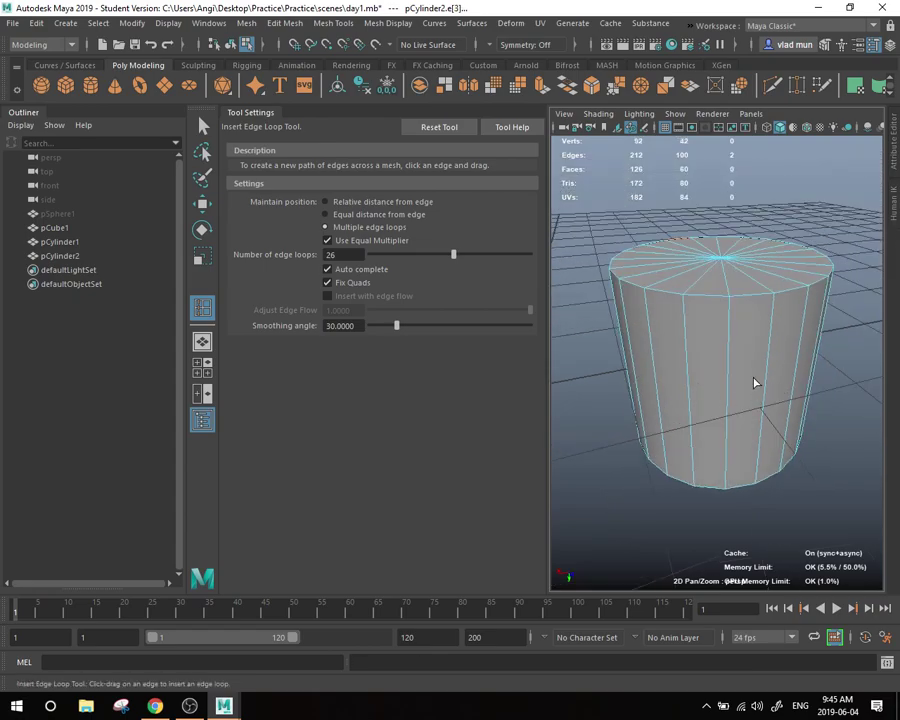
pyautogui.press('q')
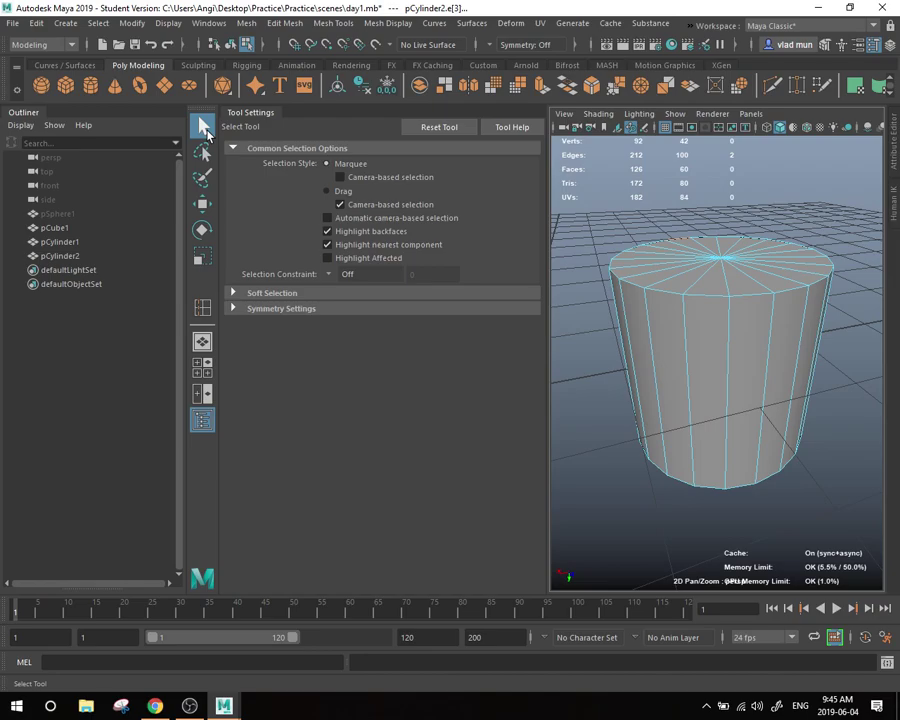
# Activate the Multi-Cut Tool and view the cylinder top from above.
pyautogui.keyDown('alt'); pyautogui.moveTo(556, 306); pyautogui.dragTo(679, 297); pyautogui.keyUp('alt')
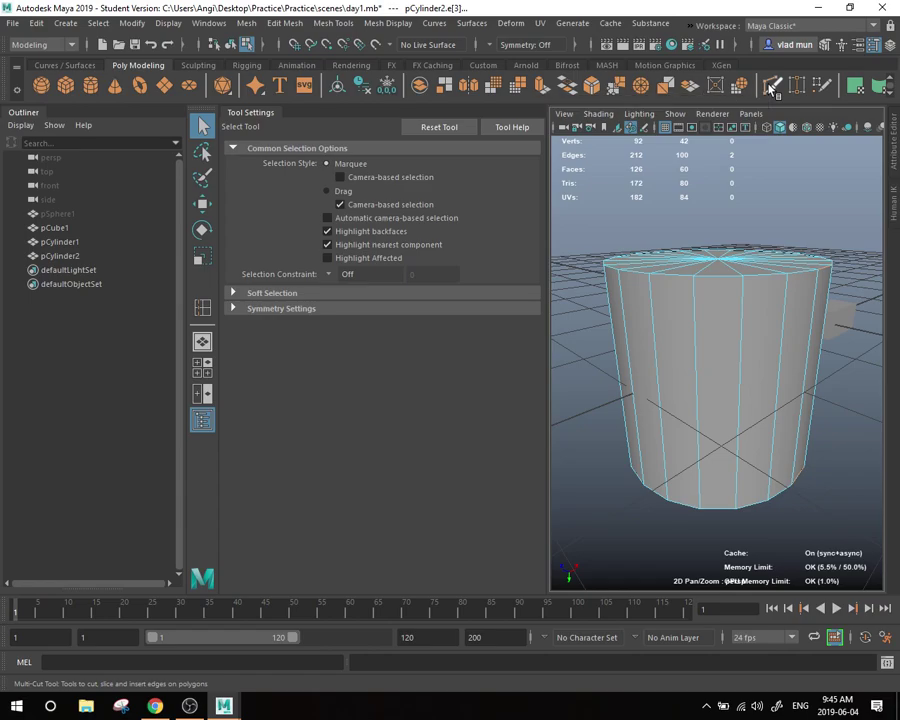
pyautogui.click(771, 86)
pyautogui.keyDown('alt'); pyautogui.moveTo(679, 310); pyautogui.dragTo(745, 318); pyautogui.keyUp('alt')
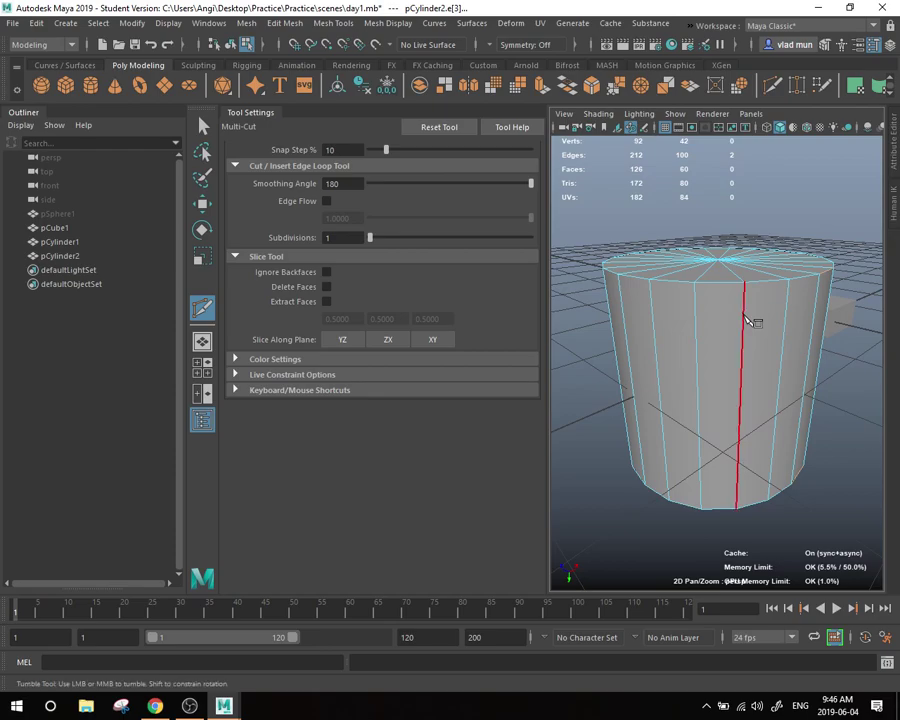
pyautogui.click(250, 113)
pyautogui.keyDown('alt'); pyautogui.moveTo(711, 267); pyautogui.dragTo(512, 286); pyautogui.keyUp('alt')
pyautogui.scroll(-5, 512, 287)
pyautogui.click(472, 216)
pyautogui.press('Escape')
pyautogui.scroll(-1, 472, 272)
pyautogui.click(504, 268)
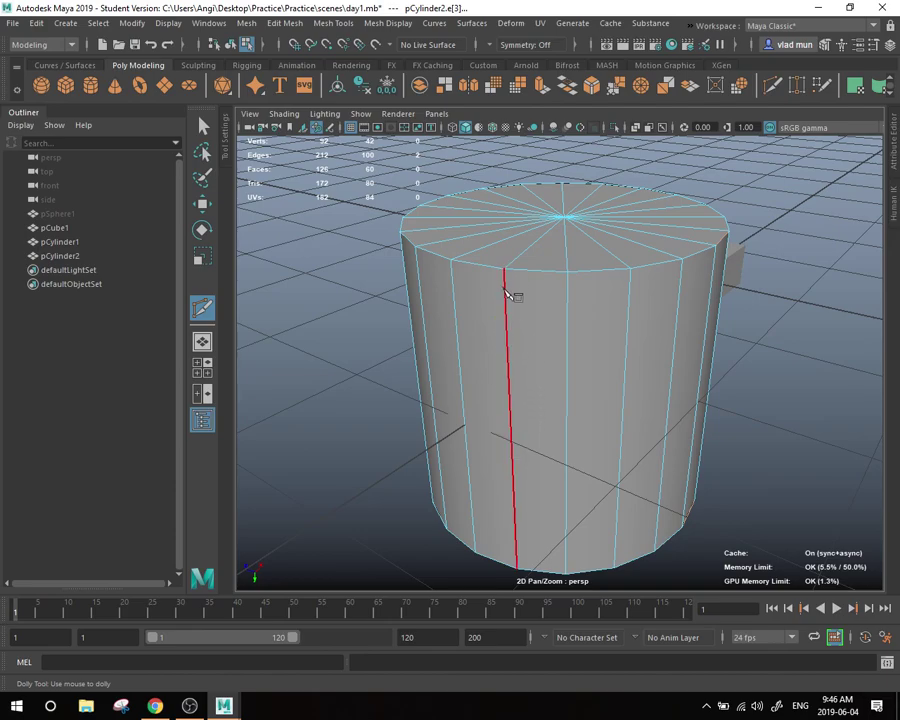
pyautogui.click(505, 324)
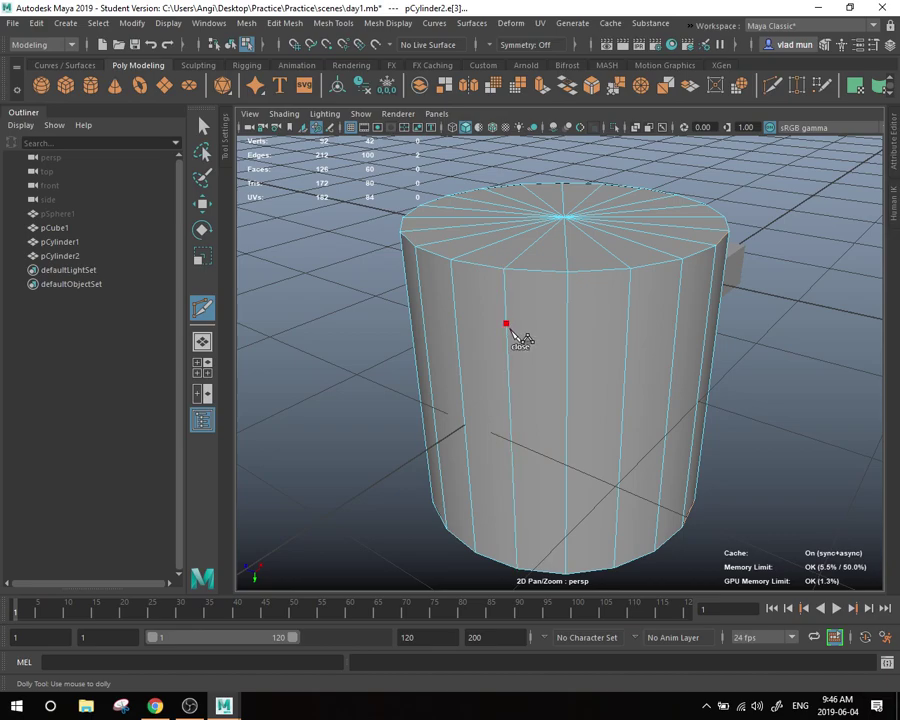
pyautogui.click(567, 364)
pyautogui.click(619, 464)
pyautogui.click(673, 356)
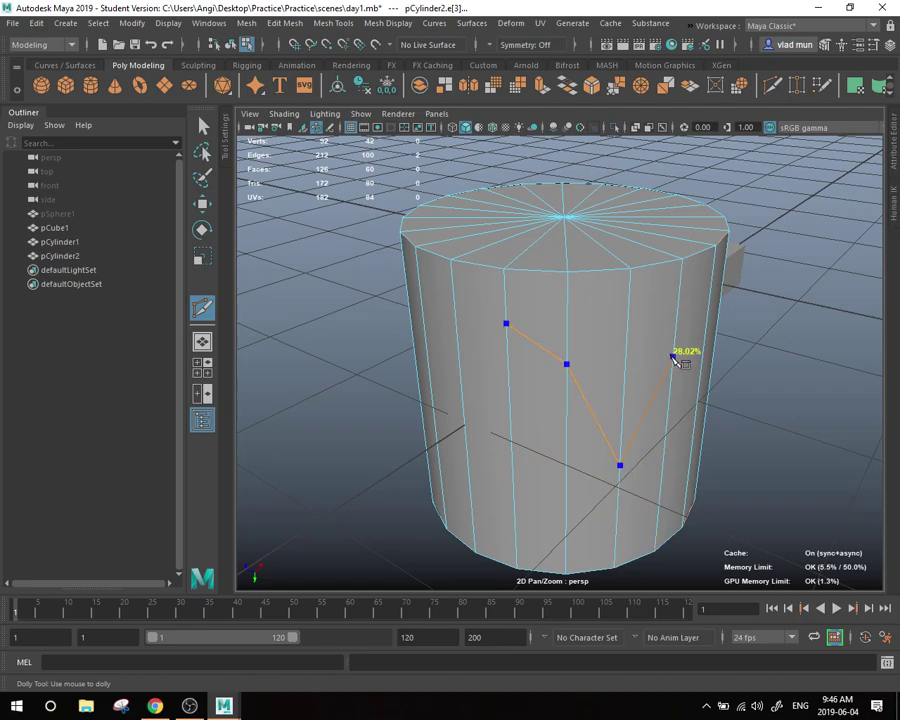
pyautogui.click(631, 269)
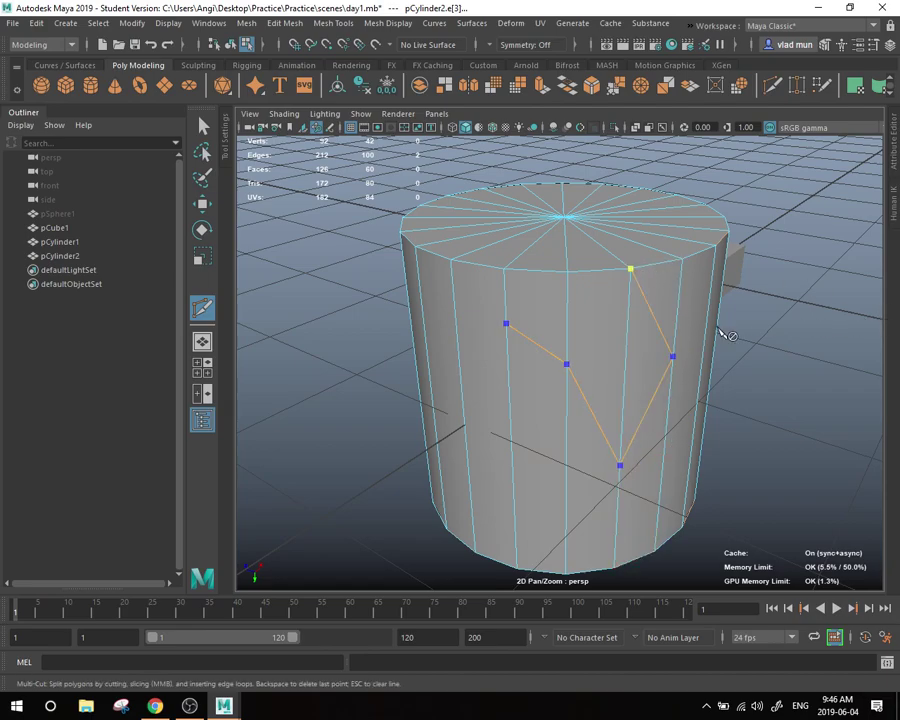
pyautogui.press('Return')
pyautogui.keyDown('alt'); pyautogui.moveTo(683, 317); pyautogui.dragTo(605, 313); pyautogui.keyUp('alt')
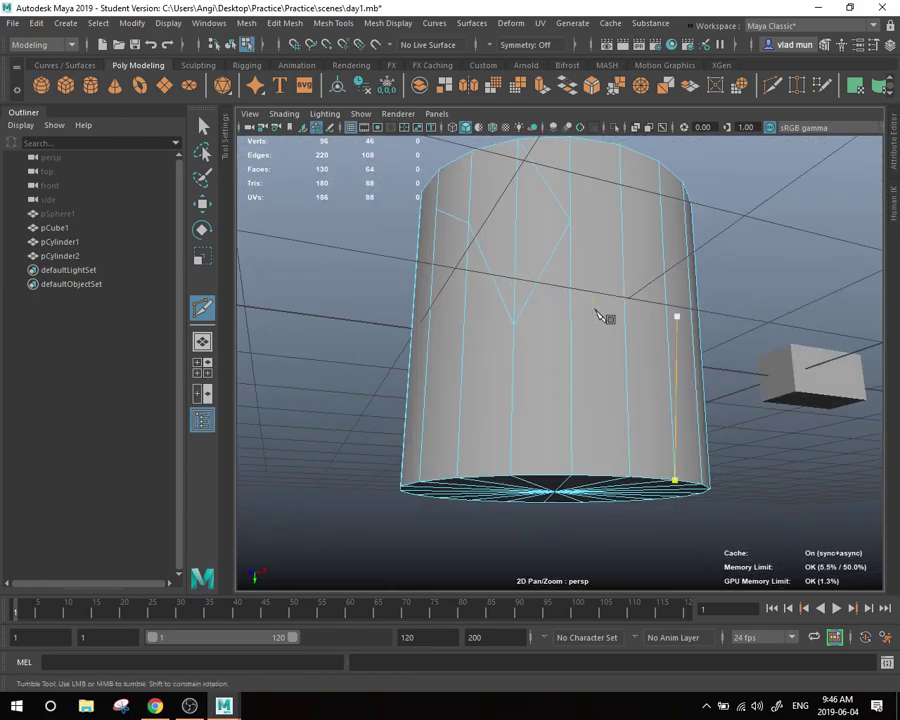
pyautogui.moveTo(552, 318); pyautogui.dragTo(545, 363, button='right')
pyautogui.moveTo(593, 318); pyautogui.dragTo(588, 360, button='right')
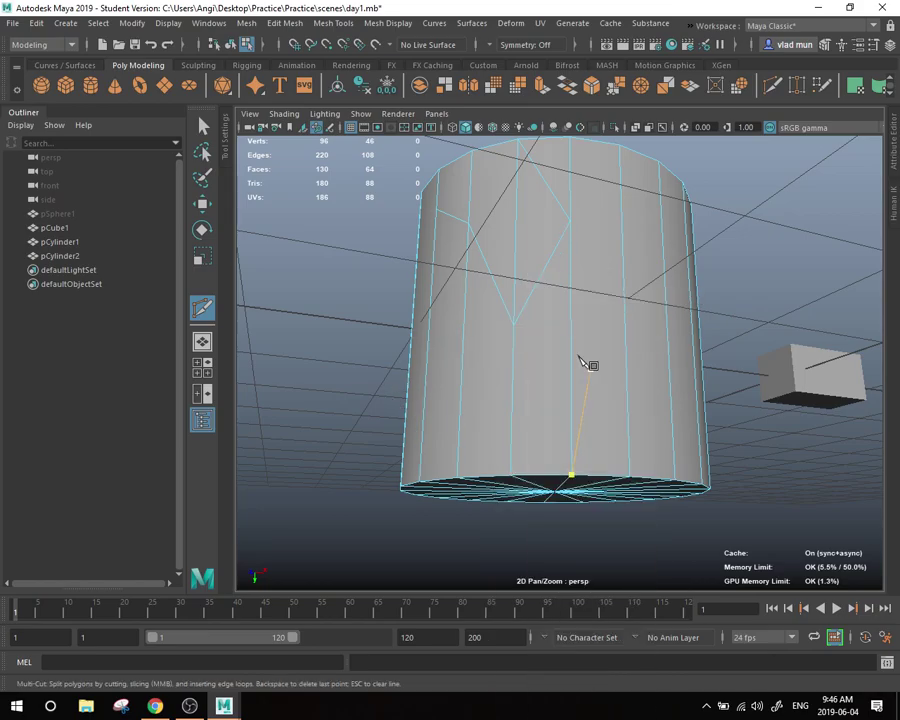
pyautogui.click(576, 364)
pyautogui.click(540, 378)
pyautogui.keyDown('alt'); pyautogui.moveTo(542, 381); pyautogui.dragTo(569, 448); pyautogui.keyUp('alt')
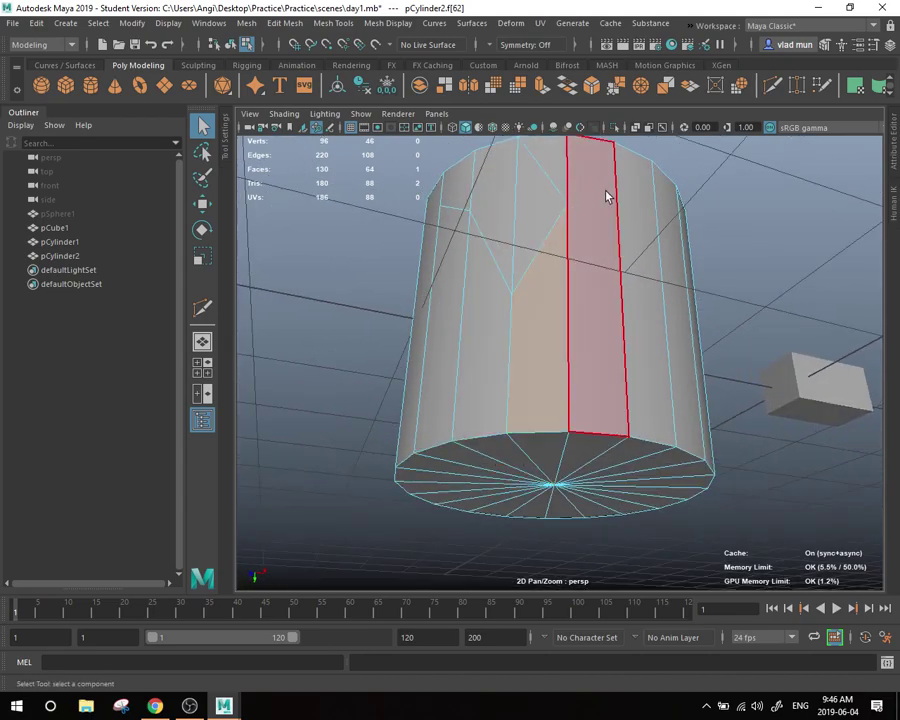
pyautogui.keyDown('alt'); pyautogui.moveTo(572, 402); pyautogui.dragTo(590, 436); pyautogui.keyUp('alt')
pyautogui.hotkey('ctrl', 'z')
pyautogui.hotkey('ctrl', 'z')
pyautogui.click(662, 86)
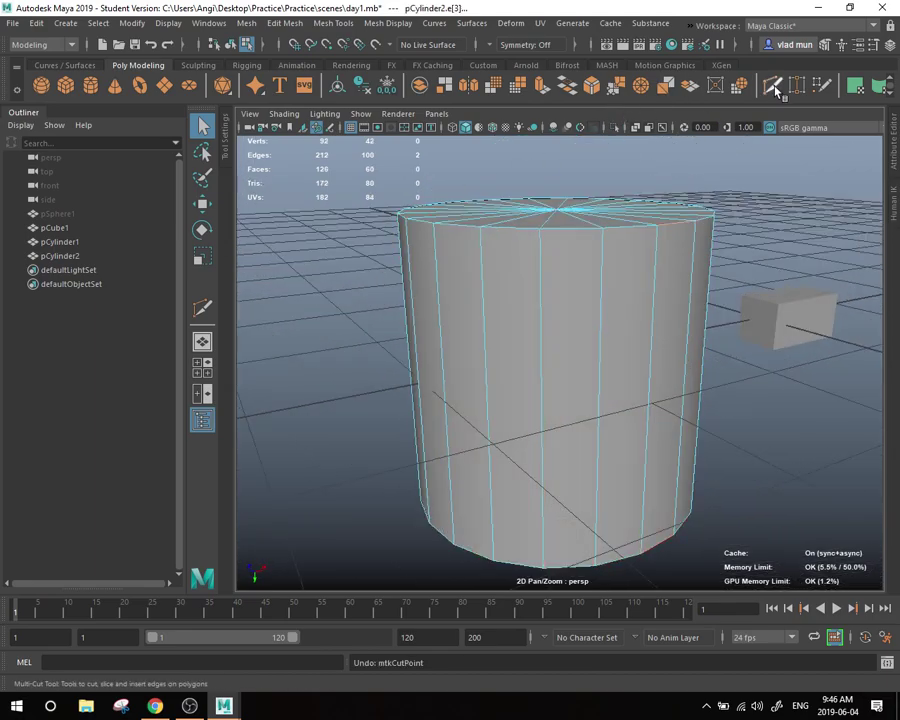
pyautogui.click(602, 228)
pyautogui.press('Escape')
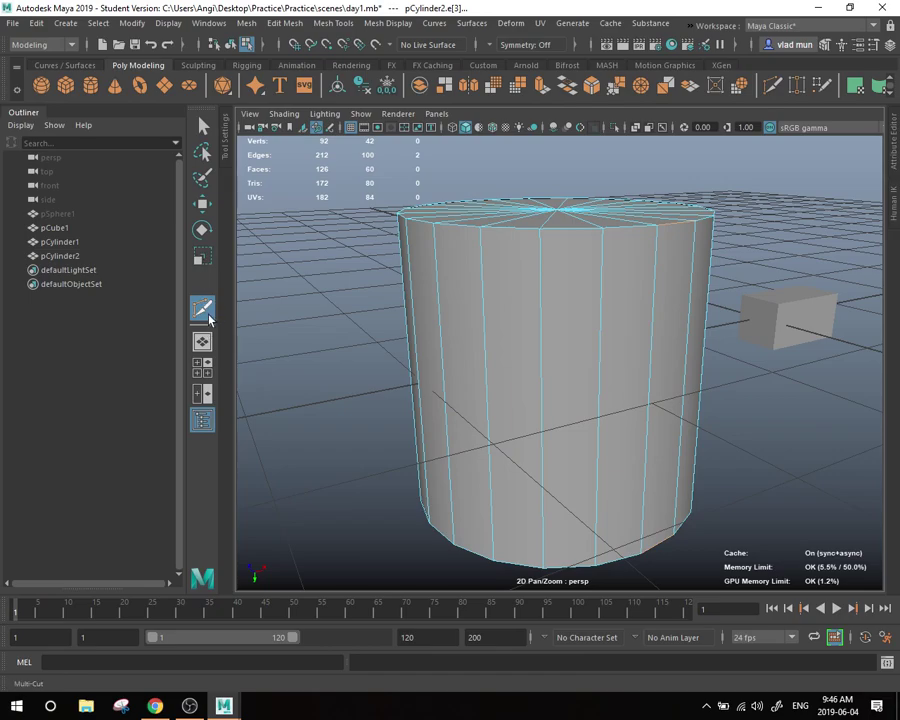
pyautogui.keyDown('alt'); pyautogui.moveTo(598, 299); pyautogui.dragTo(590, 330); pyautogui.keyUp('alt')
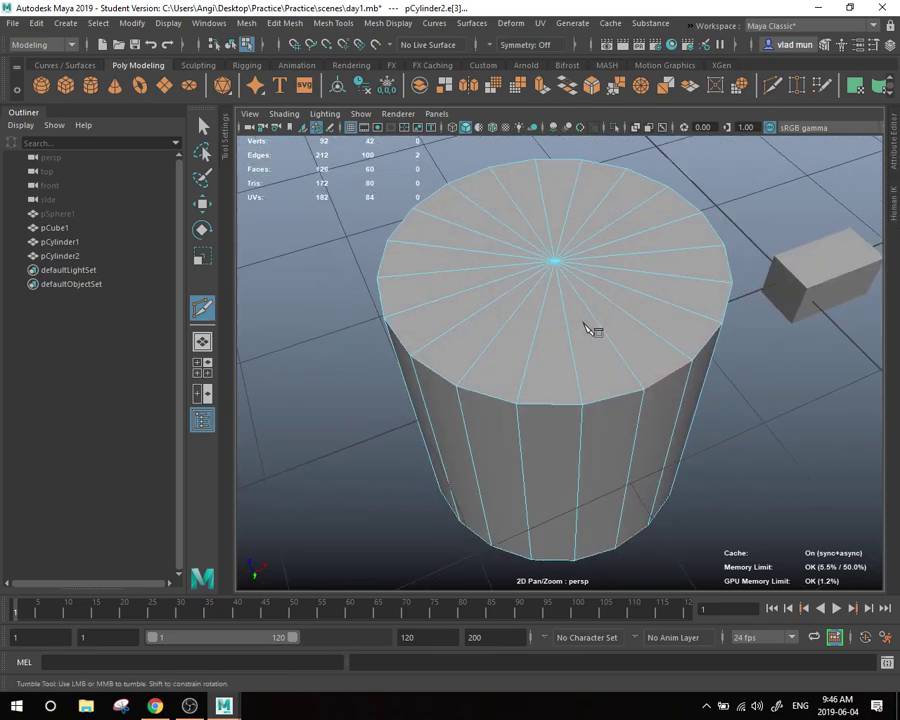
pyautogui.keyDown('alt'); pyautogui.moveTo(622, 375); pyautogui.dragTo(627, 348); pyautogui.keyUp('alt')
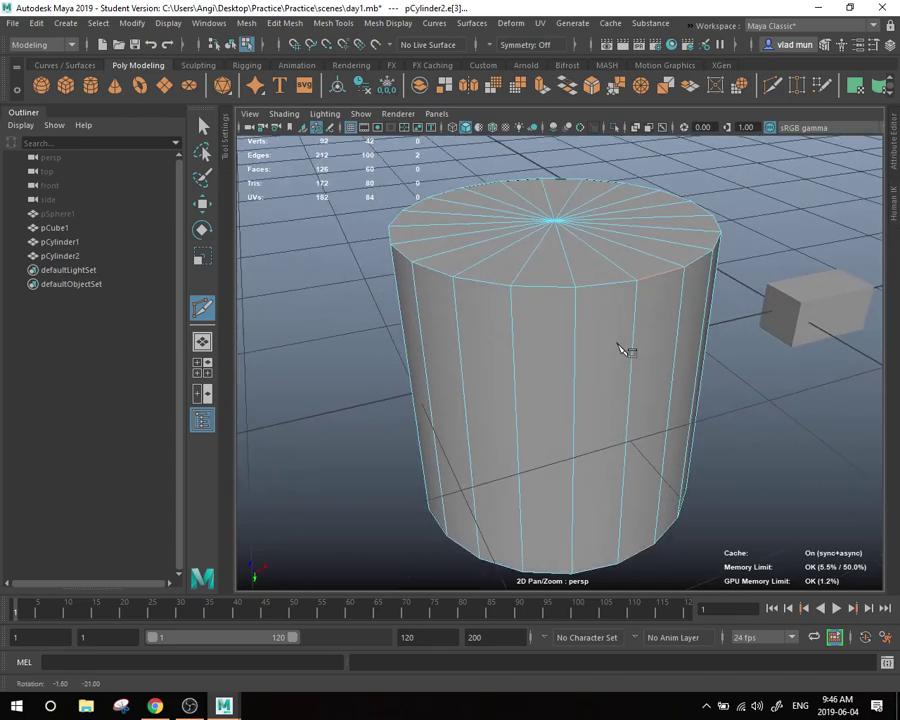
pyautogui.keyDown('alt'); pyautogui.moveTo(555, 416); pyautogui.dragTo(519, 395); pyautogui.keyUp('alt')
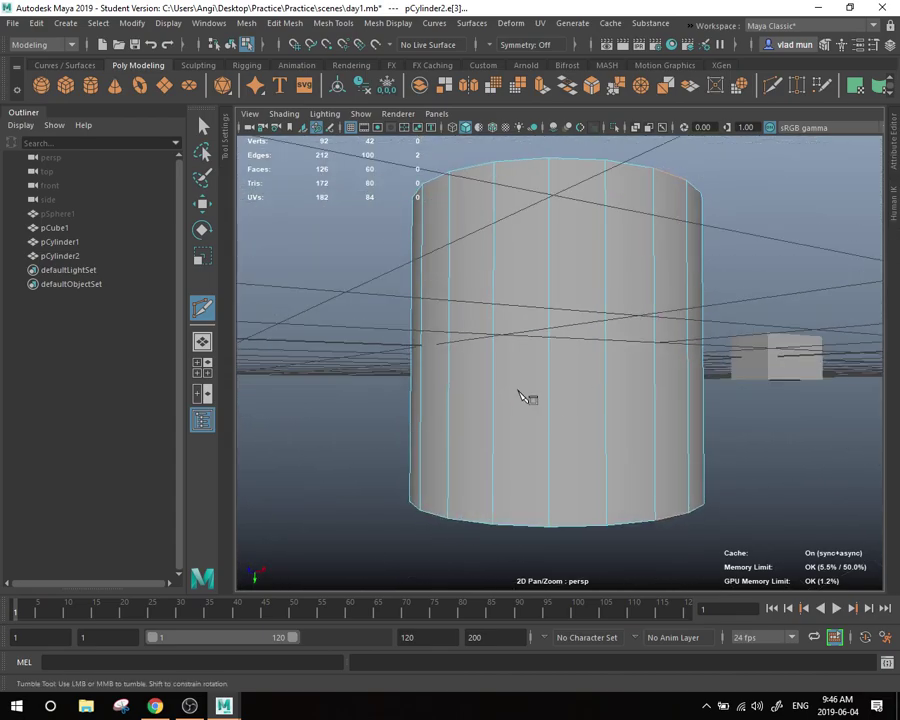
pyautogui.click(548, 345)
pyautogui.click(606, 343)
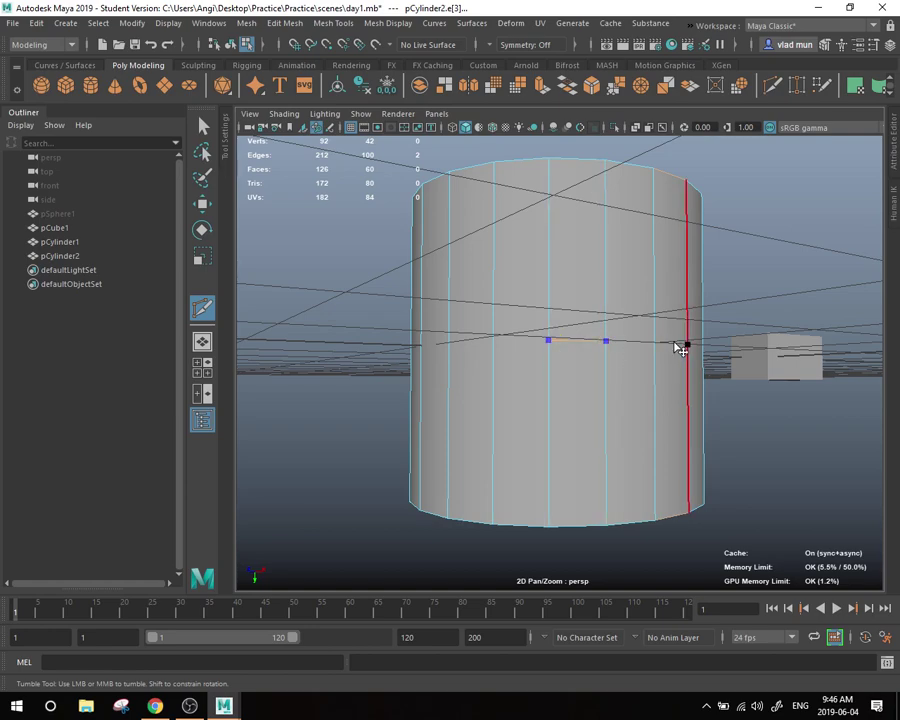
pyautogui.click(666, 350)
pyautogui.press('Return')
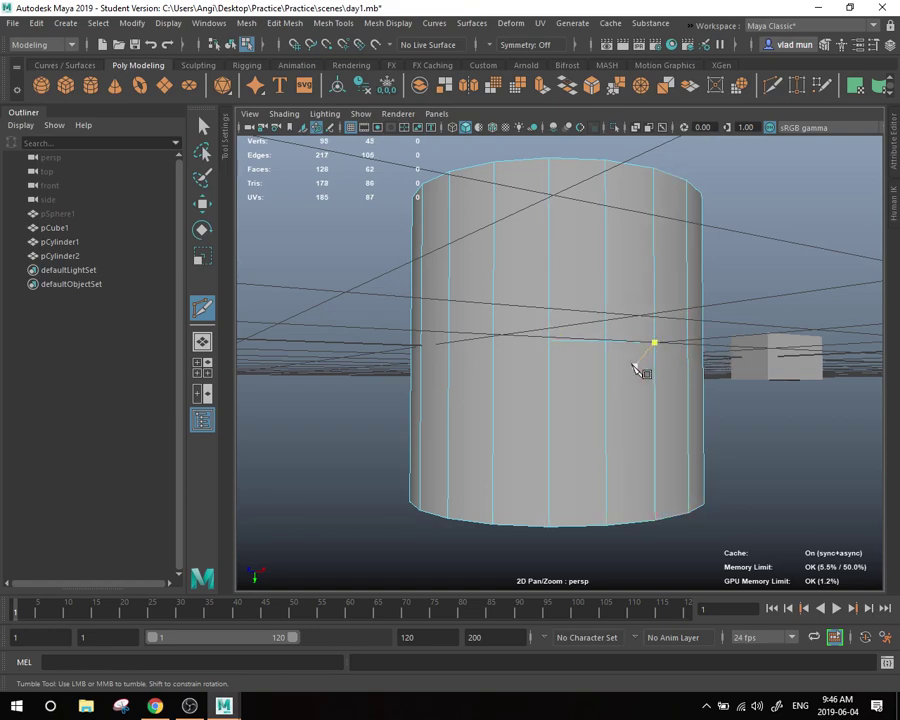
pyautogui.keyDown('alt'); pyautogui.moveTo(683, 390); pyautogui.dragTo(625, 398); pyautogui.keyUp('alt')
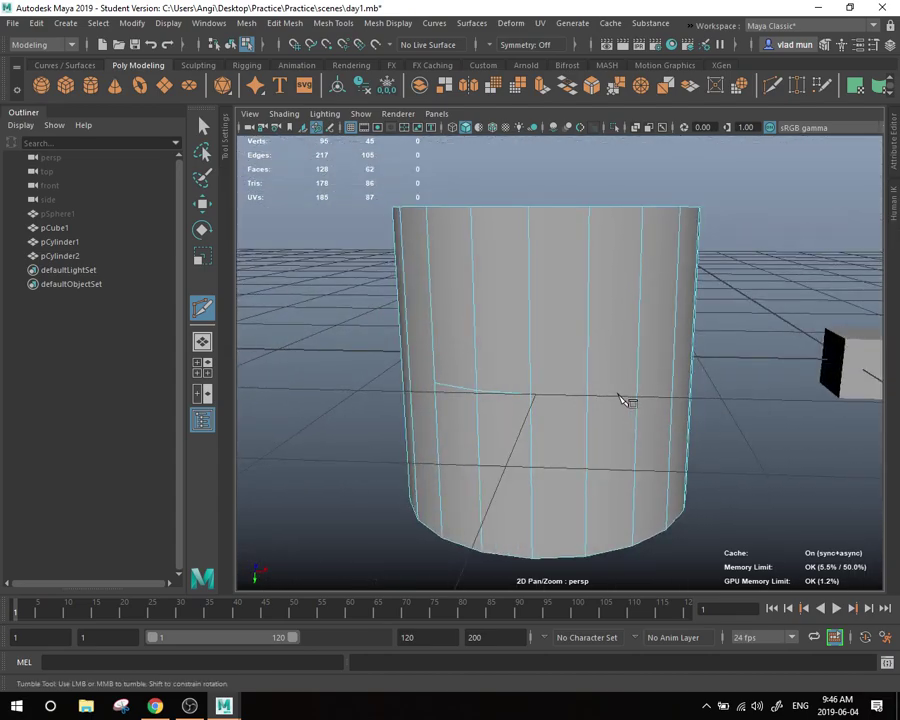
pyautogui.hotkey('ctrl', 'z')
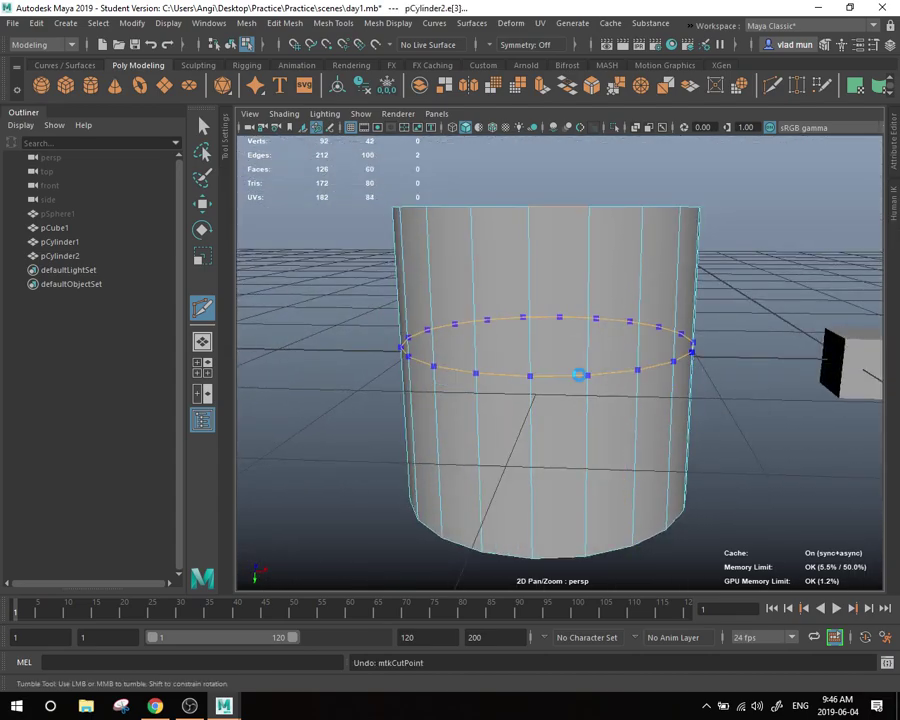
pyautogui.keyDown('alt'); pyautogui.moveTo(488, 351); pyautogui.dragTo(512, 382); pyautogui.keyUp('alt')
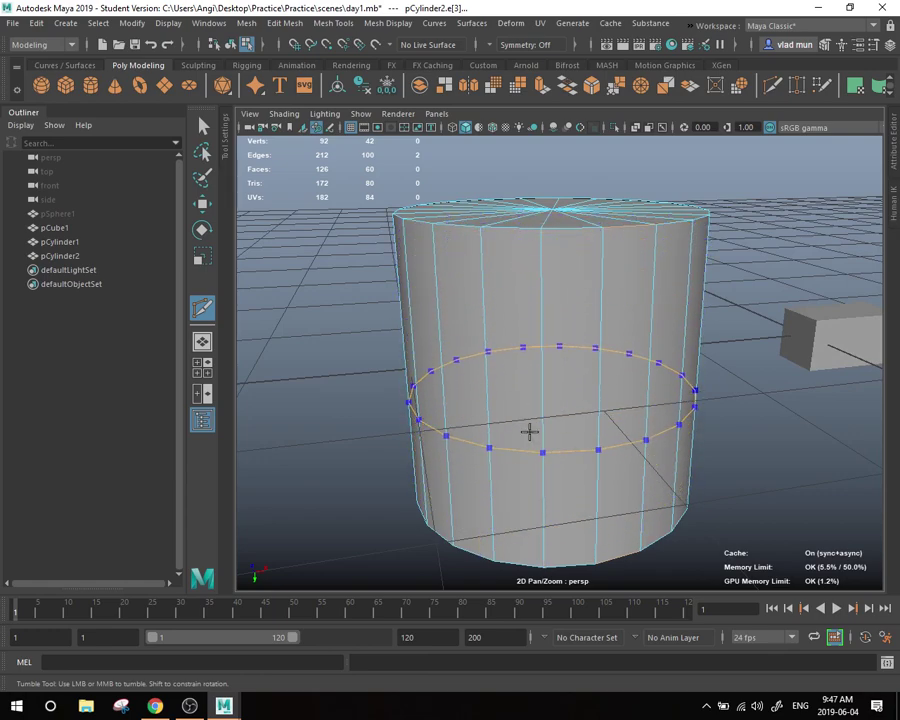
pyautogui.keyDown('ctrl'); pyautogui.click(526, 327); pyautogui.keyUp('ctrl')
pyautogui.keyDown('alt'); pyautogui.moveTo(707, 376); pyautogui.dragTo(609, 384); pyautogui.keyUp('alt')
pyautogui.hotkey('ctrl', 'z')
pyautogui.click(516, 273)
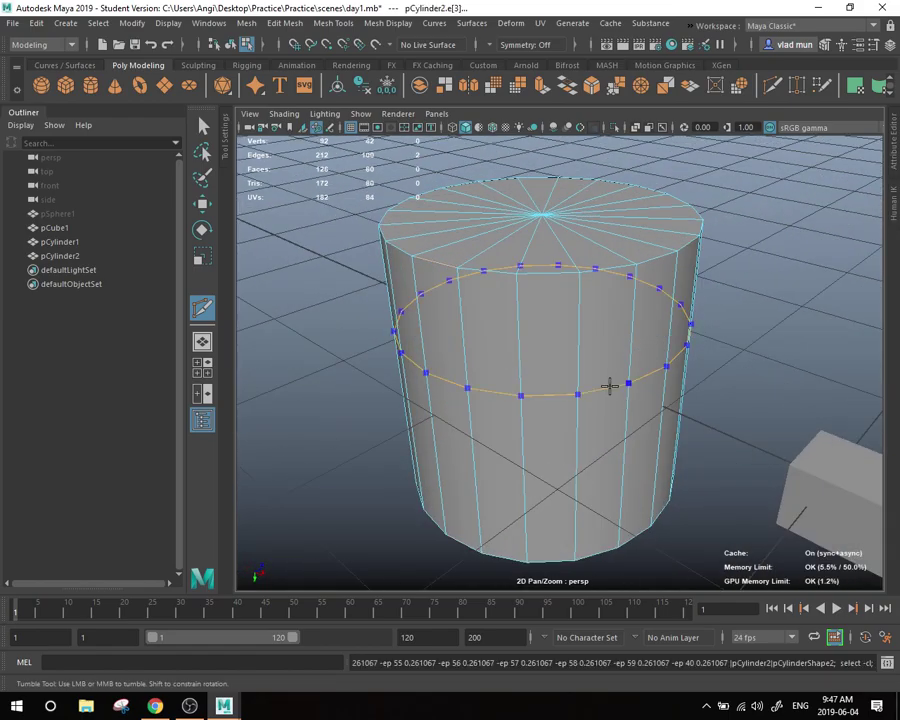
pyautogui.keyDown('alt'); pyautogui.moveTo(517, 443); pyautogui.dragTo(542, 358); pyautogui.keyUp('alt')
pyautogui.hotkey('ctrl', 'z')
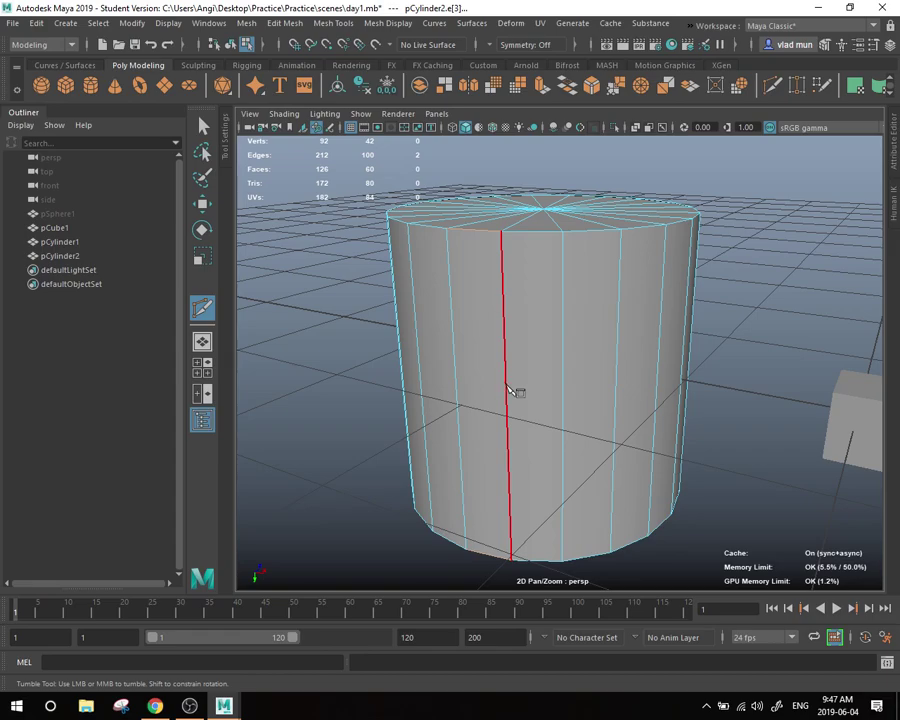
pyautogui.click(504, 309)
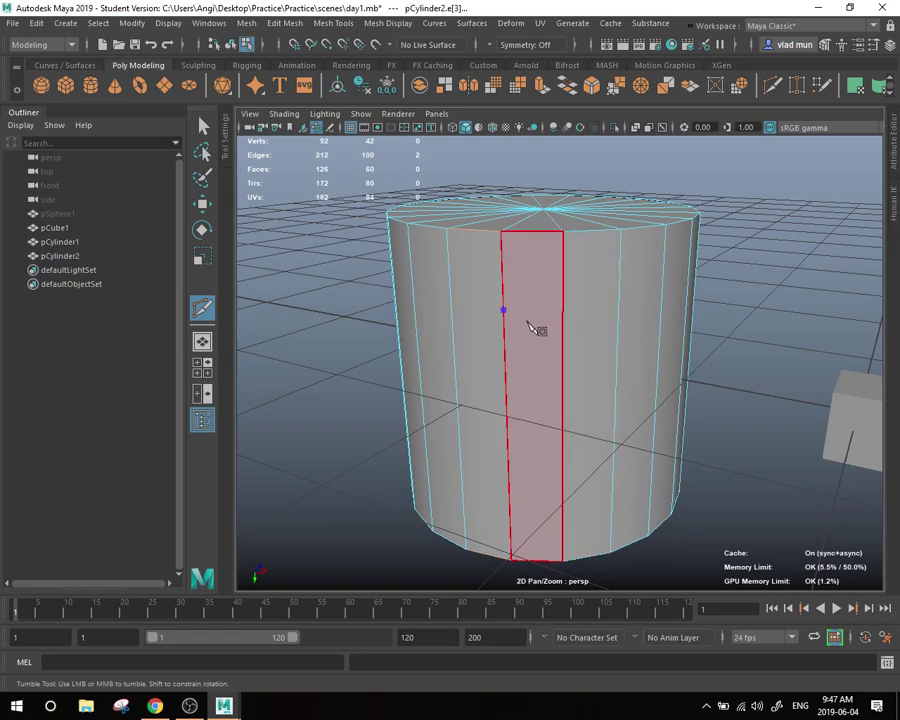
pyautogui.click(563, 311)
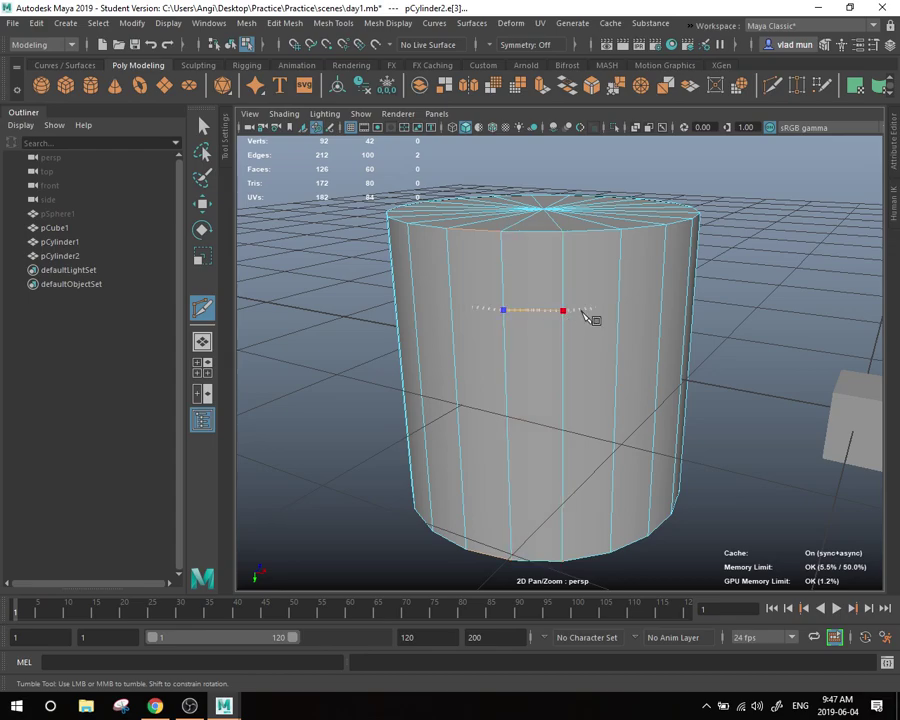
pyautogui.click(619, 307)
pyautogui.click(662, 300)
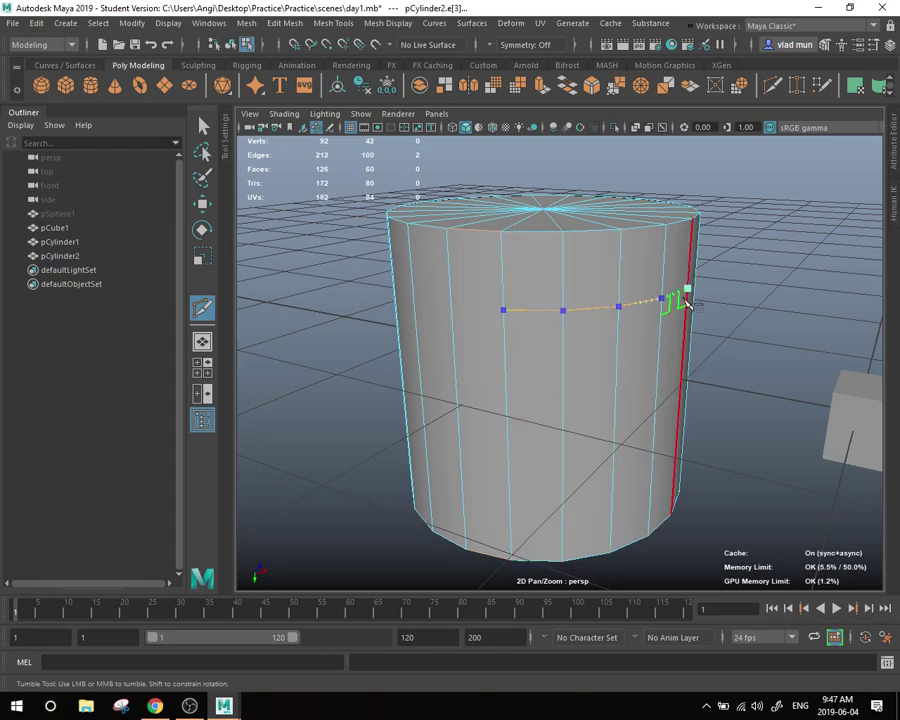
pyautogui.click(689, 288)
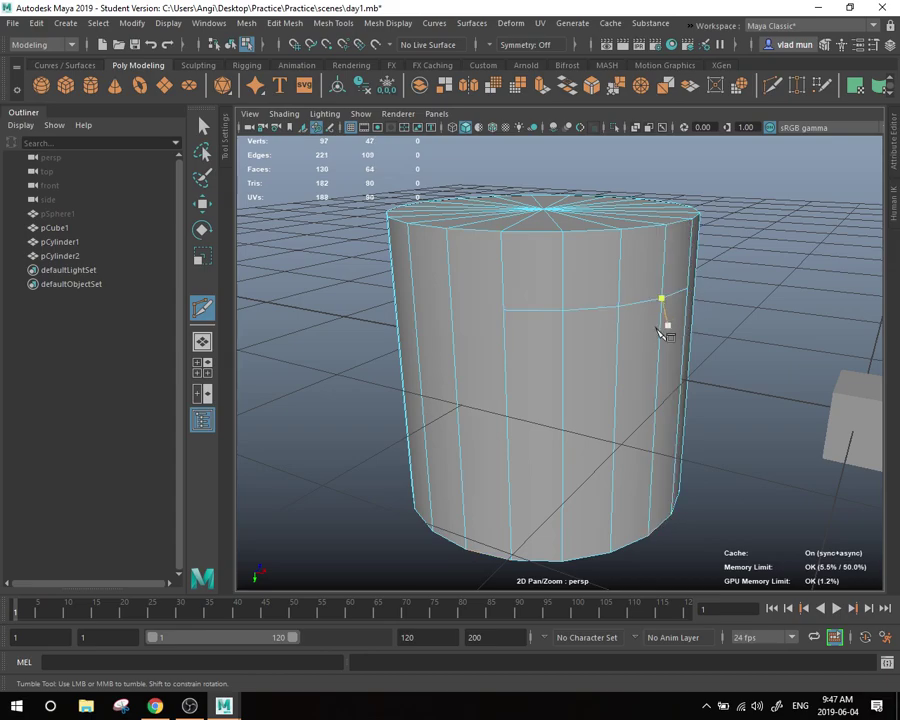
pyautogui.moveTo(609, 364)
pyautogui.keyDown('alt'); pyautogui.mouseDown()
pyautogui.moveTo(617, 354)
pyautogui.moveTo(605, 340)
pyautogui.mouseUp(); pyautogui.keyUp('alt')
pyautogui.hotkey('ctrl', 'z')
pyautogui.hotkey('ctrl', 'z')
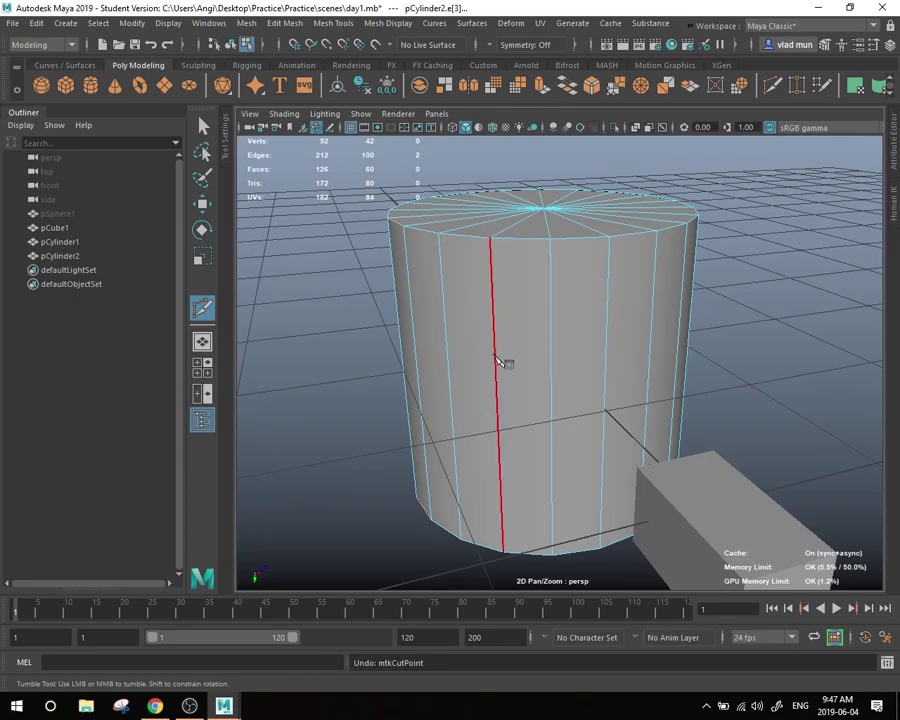
pyautogui.click(494, 356)
pyautogui.click(551, 405)
pyautogui.click(606, 382)
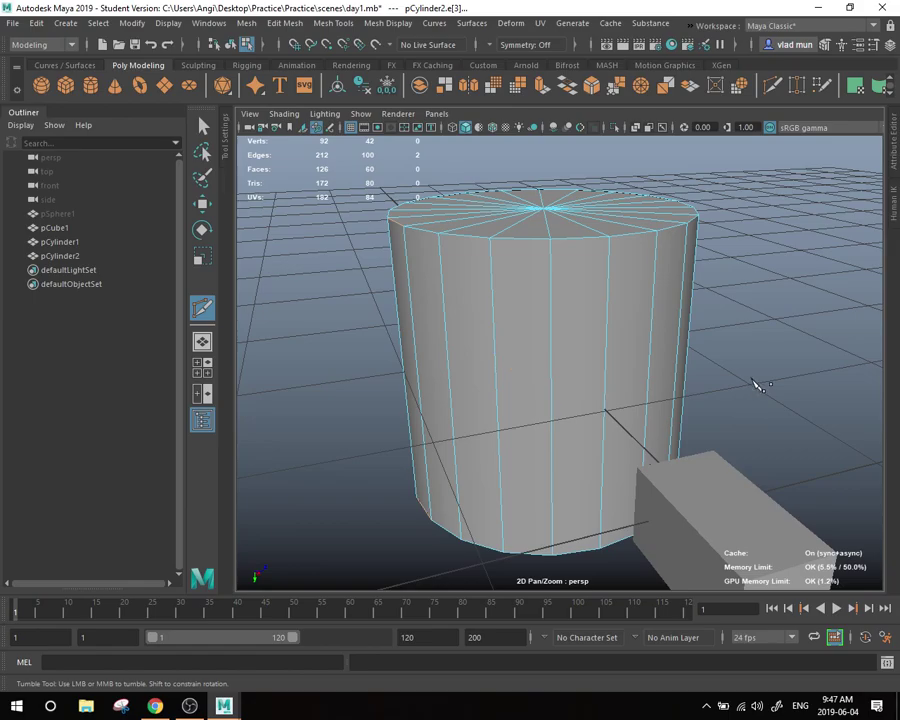
pyautogui.keyDown('alt'); pyautogui.moveTo(482, 412); pyautogui.dragTo(505, 417); pyautogui.keyUp('alt')
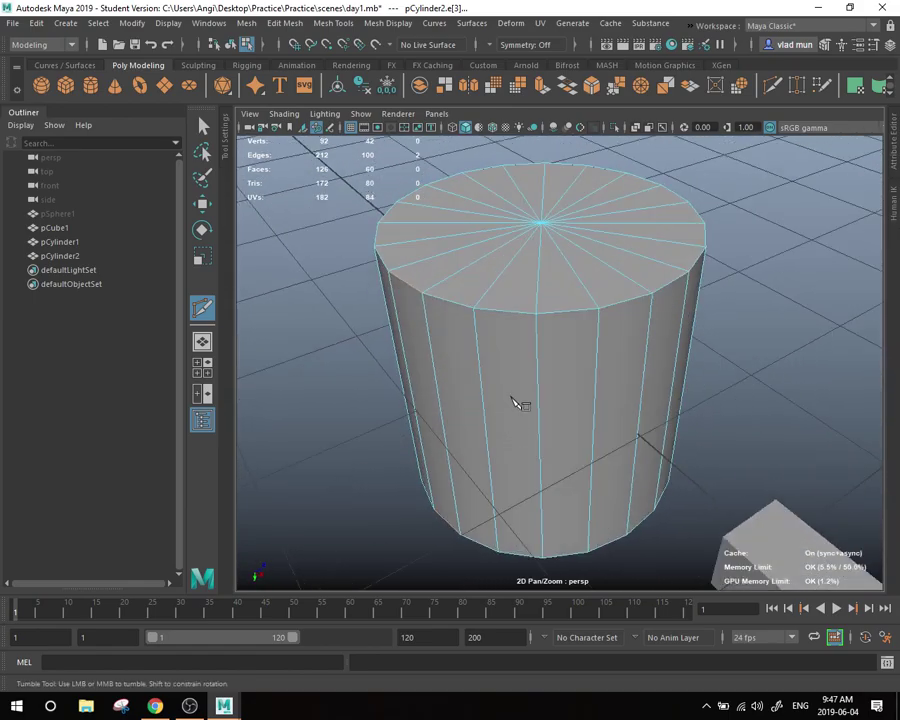
pyautogui.moveTo(591, 380)
pyautogui.keyDown('alt'); pyautogui.mouseDown()
pyautogui.moveTo(601, 382)
pyautogui.moveTo(588, 372)
pyautogui.mouseUp(); pyautogui.keyUp('alt')
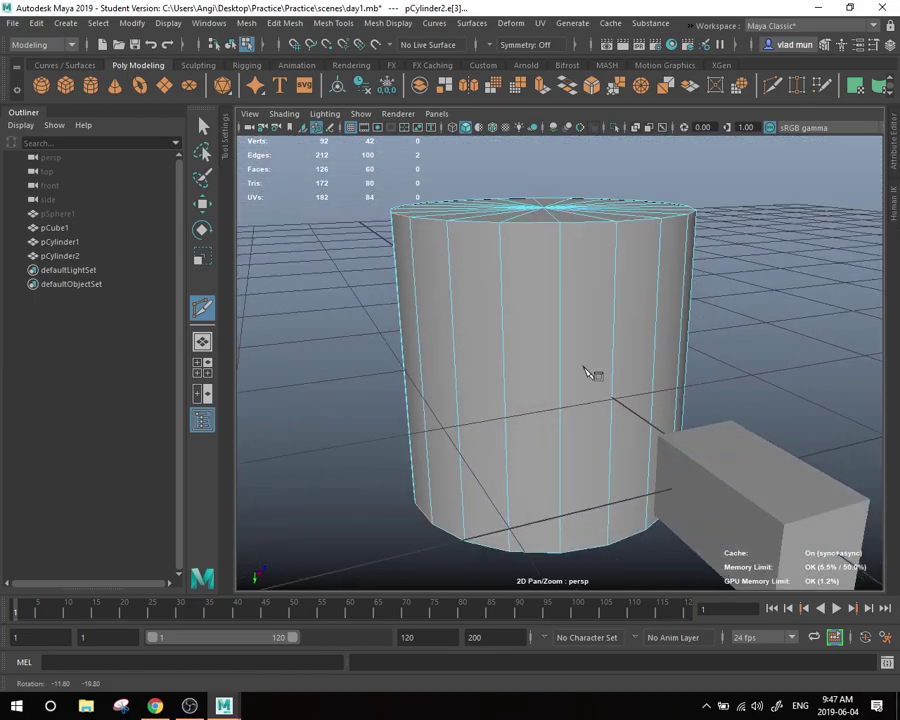
pyautogui.keyDown('alt'); pyautogui.moveTo(603, 317); pyautogui.dragTo(565, 354); pyautogui.keyUp('alt')
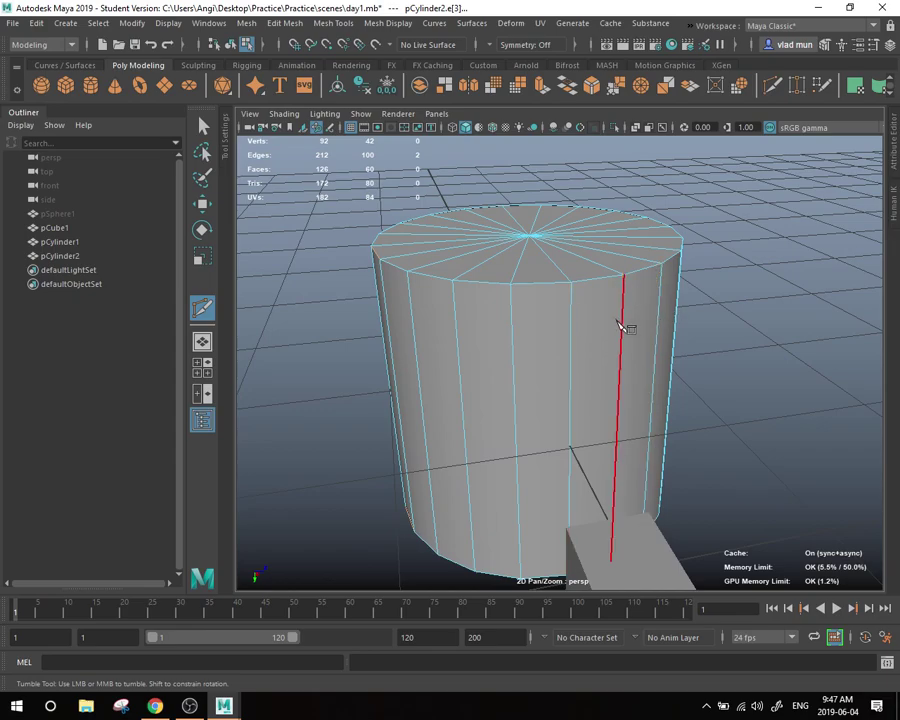
pyautogui.press('q')
pyautogui.moveTo(561, 318); pyautogui.dragTo(621, 298, button='right')
pyautogui.keyDown('alt'); pyautogui.moveTo(532, 319); pyautogui.dragTo(534, 336); pyautogui.keyUp('alt')
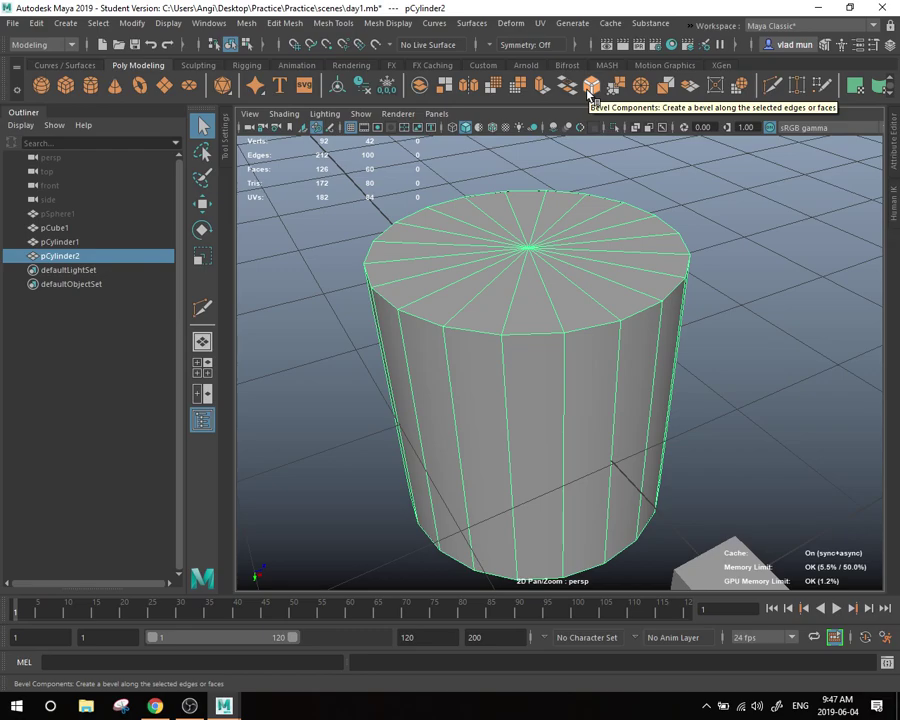
# Switch the cylinder to edge mode and select the edge loop around its top rim.
pyautogui.keyDown('alt'); pyautogui.moveTo(635, 275); pyautogui.dragTo(590, 345); pyautogui.keyUp('alt')
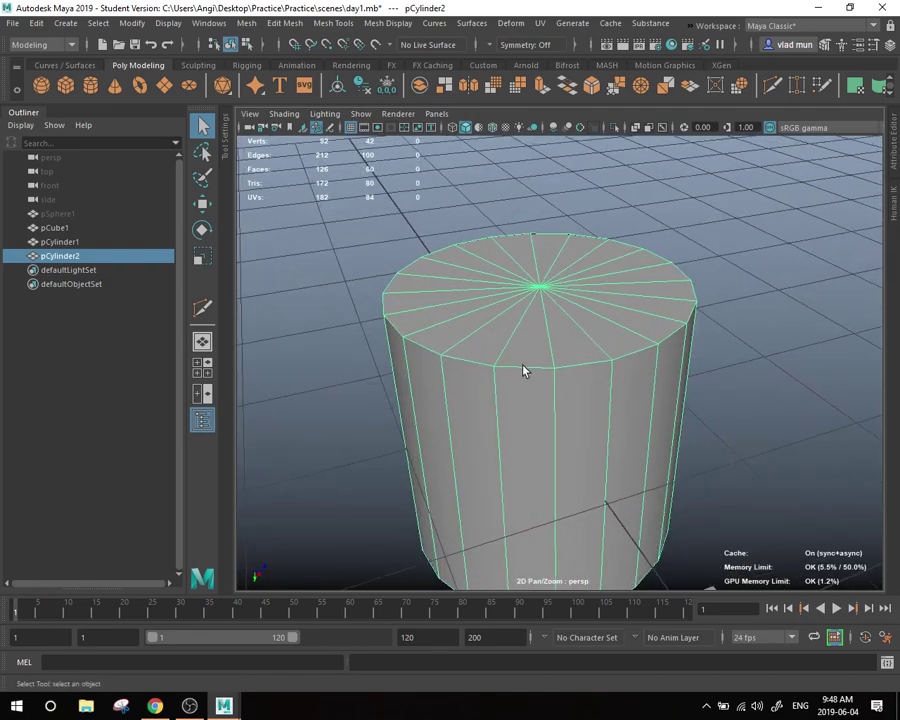
pyautogui.moveTo(524, 318); pyautogui.dragTo(523, 285, button='right')
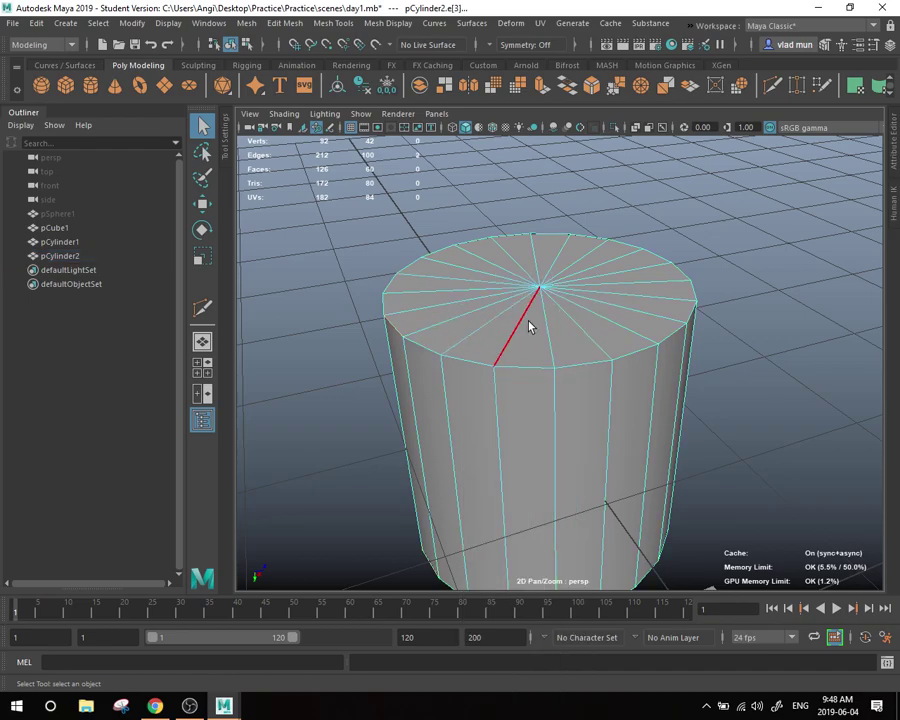
pyautogui.click(532, 370)
pyautogui.moveTo(572, 392)
pyautogui.keyDown('alt'); pyautogui.mouseDown()
pyautogui.moveTo(498, 396)
pyautogui.moveTo(556, 384)
pyautogui.mouseUp(); pyautogui.keyUp('alt')
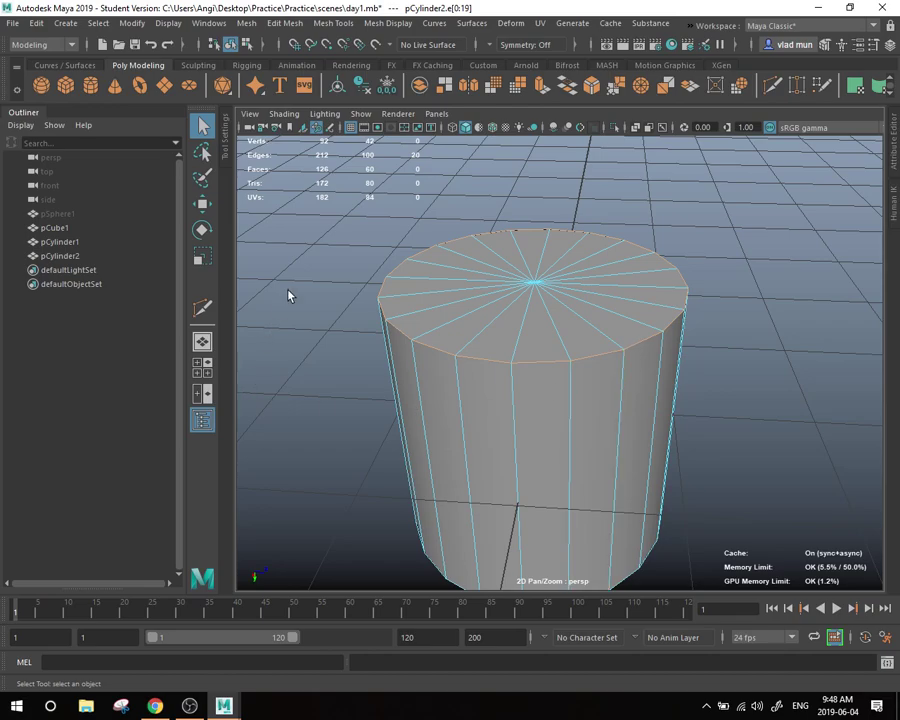
pyautogui.keyDown('alt'); pyautogui.moveTo(650, 247); pyautogui.dragTo(586, 390); pyautogui.keyUp('alt')
pyautogui.scroll(5, 586, 390)
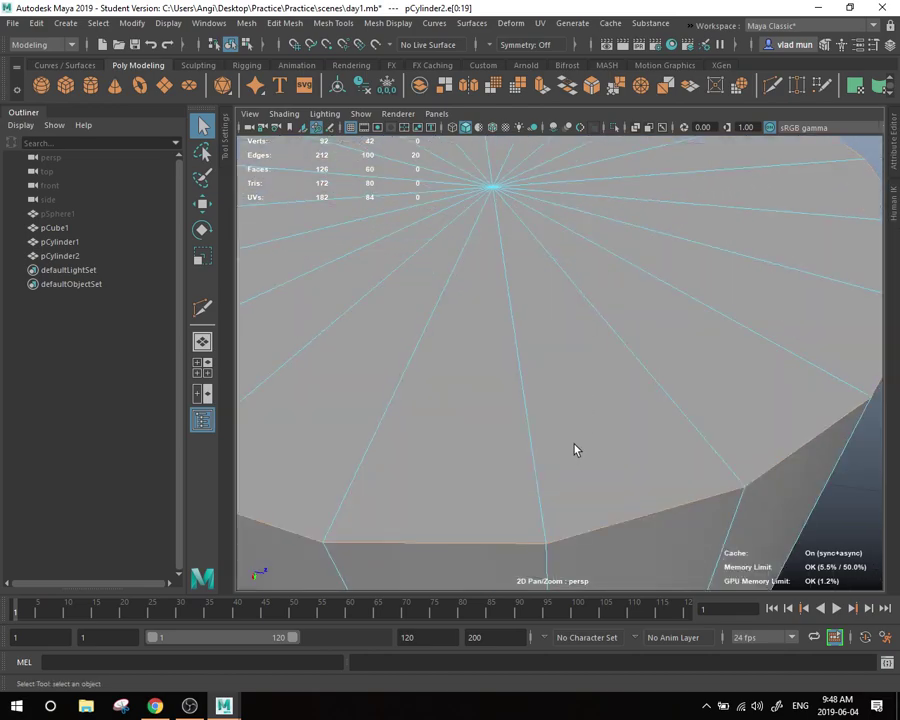
pyautogui.keyDown('alt'); pyautogui.moveTo(572, 448); pyautogui.dragTo(591, 427); pyautogui.keyUp('alt')
pyautogui.scroll(-6, 522, 372)
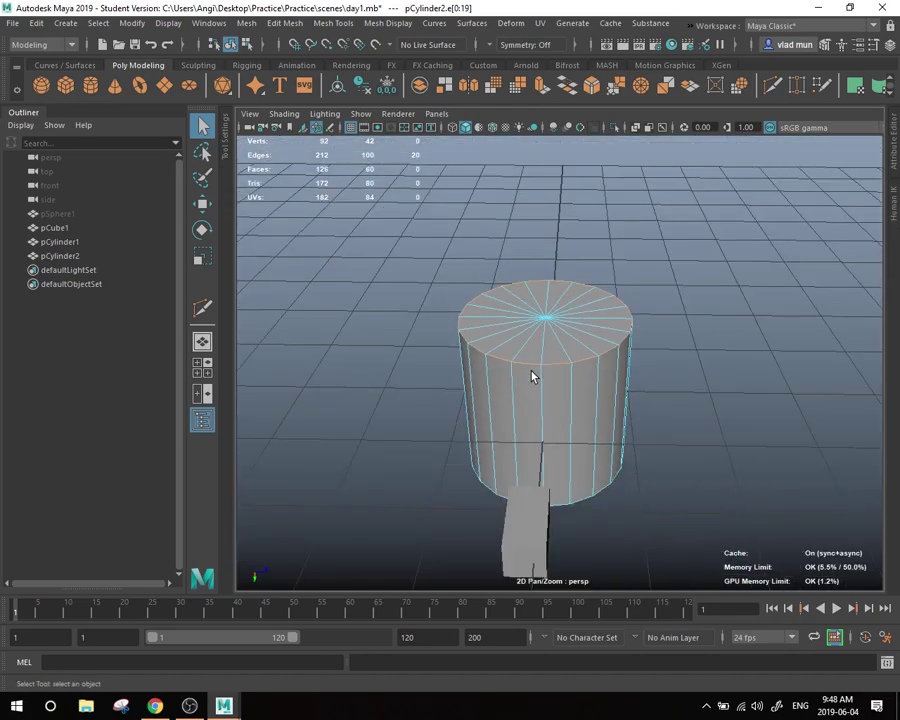
pyautogui.scroll(3, 560, 327)
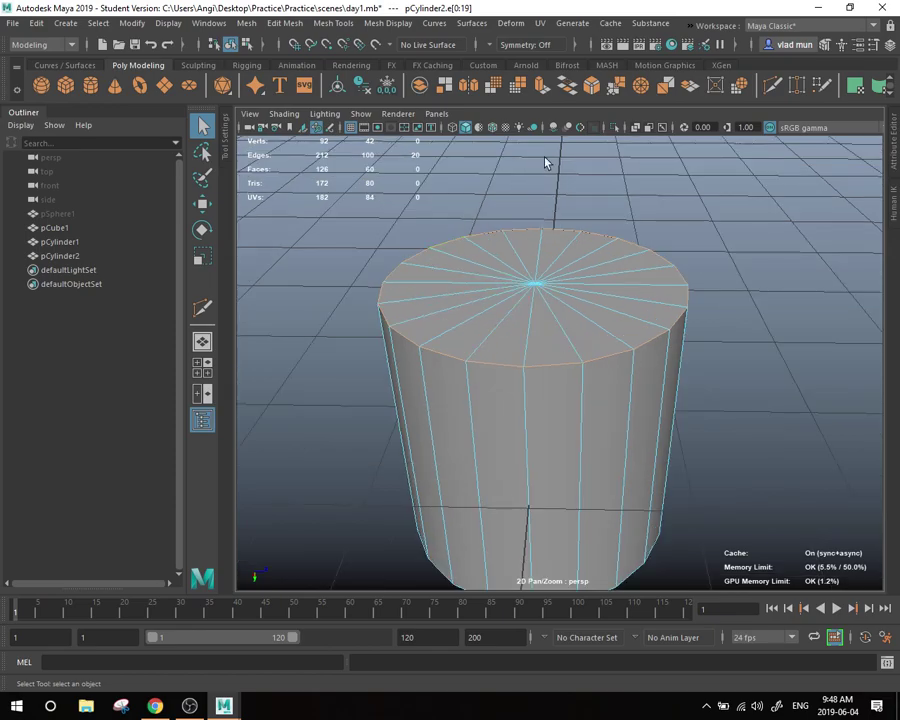
# Bevel the top-rim edges with 6 segments at Fraction 0.2, undoing a trial dome.
pyautogui.click(593, 88)
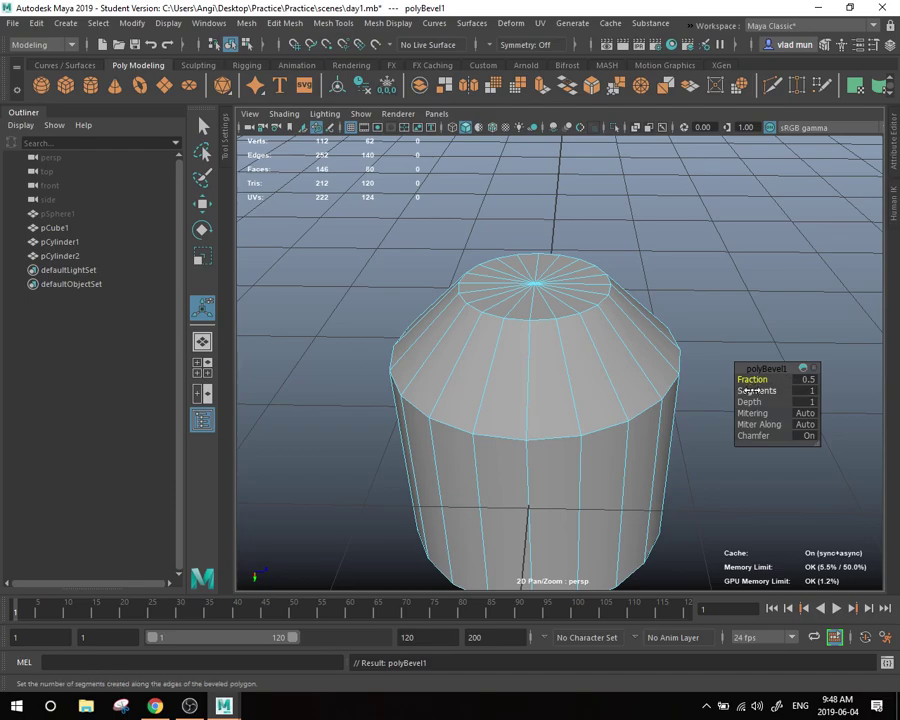
pyautogui.moveTo(757, 391)
pyautogui.mouseDown()
pyautogui.moveTo(788, 386)
pyautogui.moveTo(582, 344)
pyautogui.moveTo(774, 376)
pyautogui.moveTo(755, 379)
pyautogui.mouseUp()
pyautogui.keyDown('alt'); pyautogui.moveTo(703, 363); pyautogui.dragTo(591, 338); pyautogui.keyUp('alt')
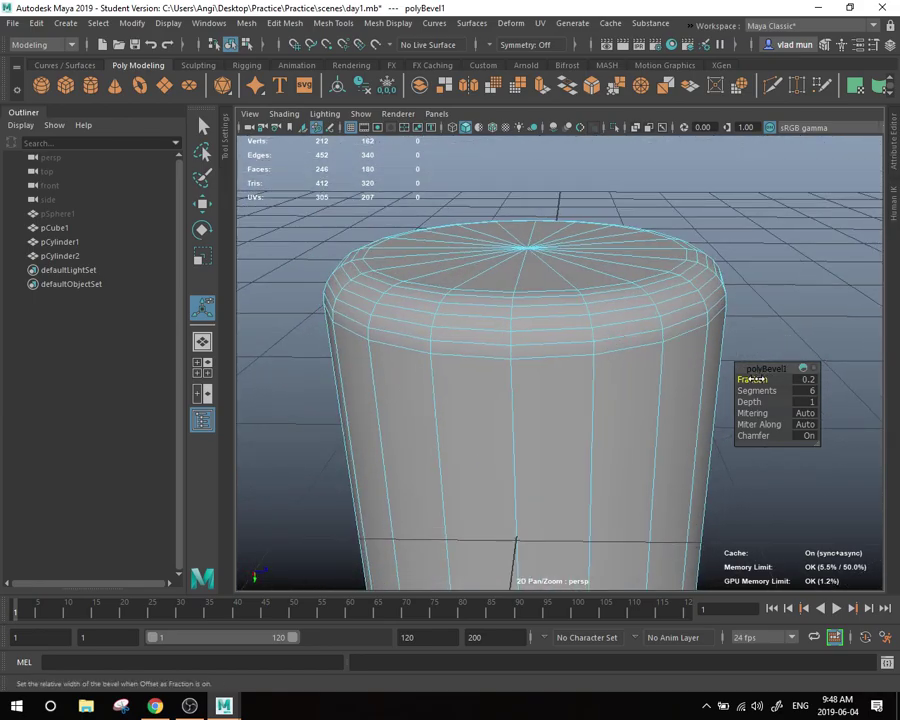
pyautogui.moveTo(752, 379); pyautogui.dragTo(750, 377)
pyautogui.keyDown('alt'); pyautogui.moveTo(620, 372); pyautogui.dragTo(561, 368); pyautogui.keyUp('alt')
pyautogui.click(726, 308)
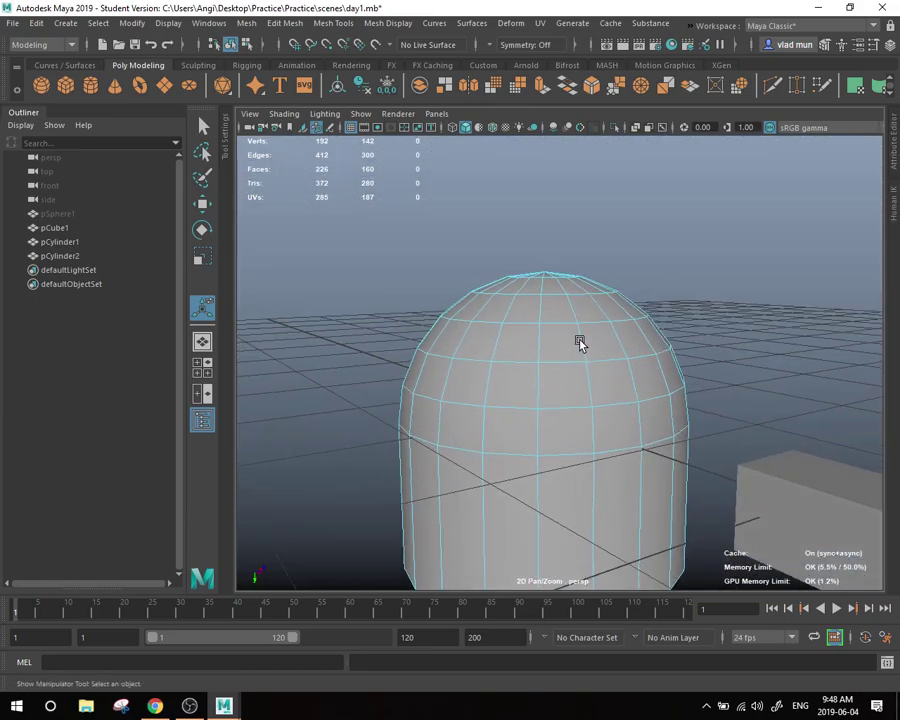
pyautogui.hotkey('ctrl', 'z')
pyautogui.hotkey('ctrl', 'z')
# Zoom in closely on the bevelled cylinder top.
pyautogui.keyDown('alt'); pyautogui.moveTo(594, 375); pyautogui.dragTo(529, 316); pyautogui.keyUp('alt')
pyautogui.keyDown('alt'); pyautogui.moveTo(529, 316); pyautogui.dragTo(630, 225, button='right'); pyautogui.keyUp('alt')
pyautogui.keyDown('alt'); pyautogui.moveTo(530, 283); pyautogui.dragTo(600, 216, button='right'); pyautogui.keyUp('alt')
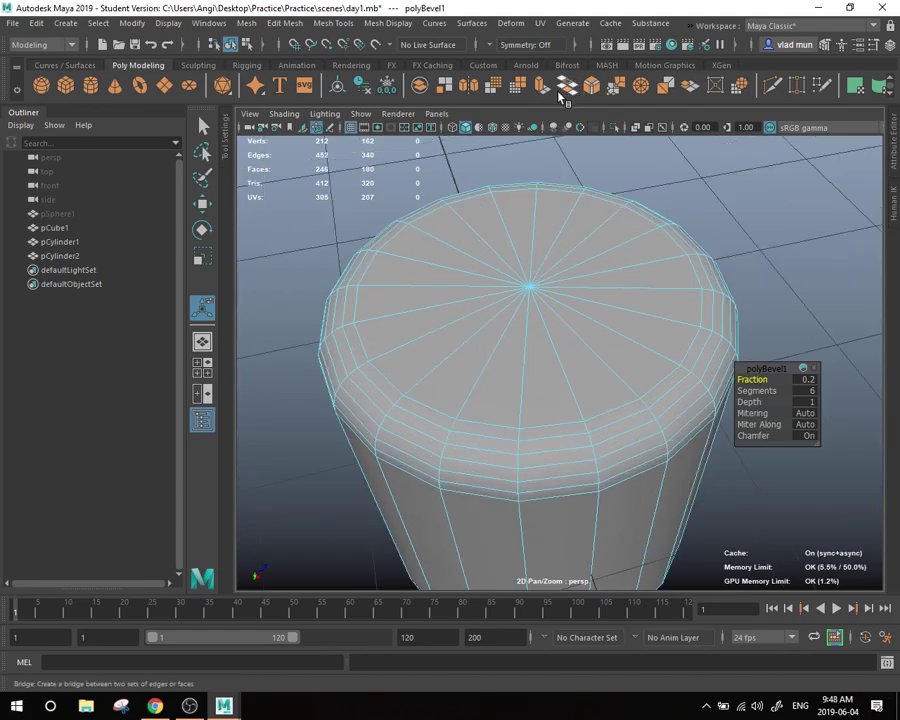
pyautogui.moveTo(528, 285); pyautogui.dragTo(669, 293, button='middle')
pyautogui.moveTo(526, 292)
pyautogui.keyDown('alt'); pyautogui.mouseDown(button='right')
pyautogui.moveTo(518, 305)
pyautogui.moveTo(572, 357)
pyautogui.moveTo(586, 343)
pyautogui.moveTo(544, 308)
pyautogui.moveTo(593, 343)
pyautogui.moveTo(552, 361)
pyautogui.moveTo(544, 386)
pyautogui.moveTo(533, 373)
pyautogui.mouseUp(button='right'); pyautogui.keyUp('alt')
pyautogui.moveTo(526, 316); pyautogui.dragTo(526, 355, button='right')
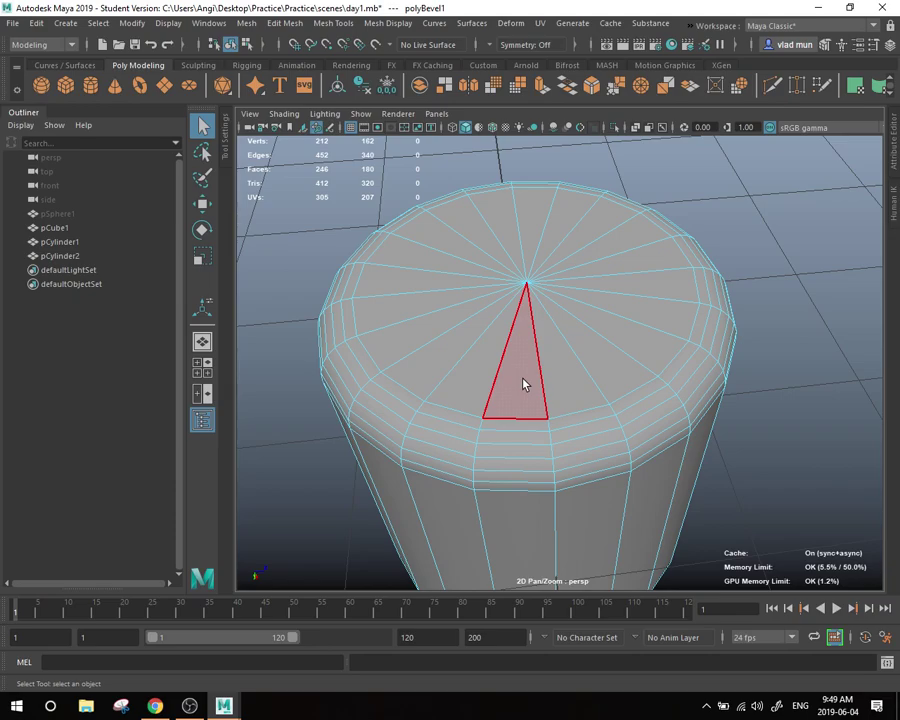
# Pick several top-cap faces of pCylinder2 one by one.
pyautogui.click(755, 317)
pyautogui.click(580, 287)
pyautogui.click(657, 245)
pyautogui.keyDown('alt'); pyautogui.moveTo(657, 245); pyautogui.dragTo(647, 323); pyautogui.keyUp('alt')
pyautogui.click(530, 396)
pyautogui.click(512, 400)
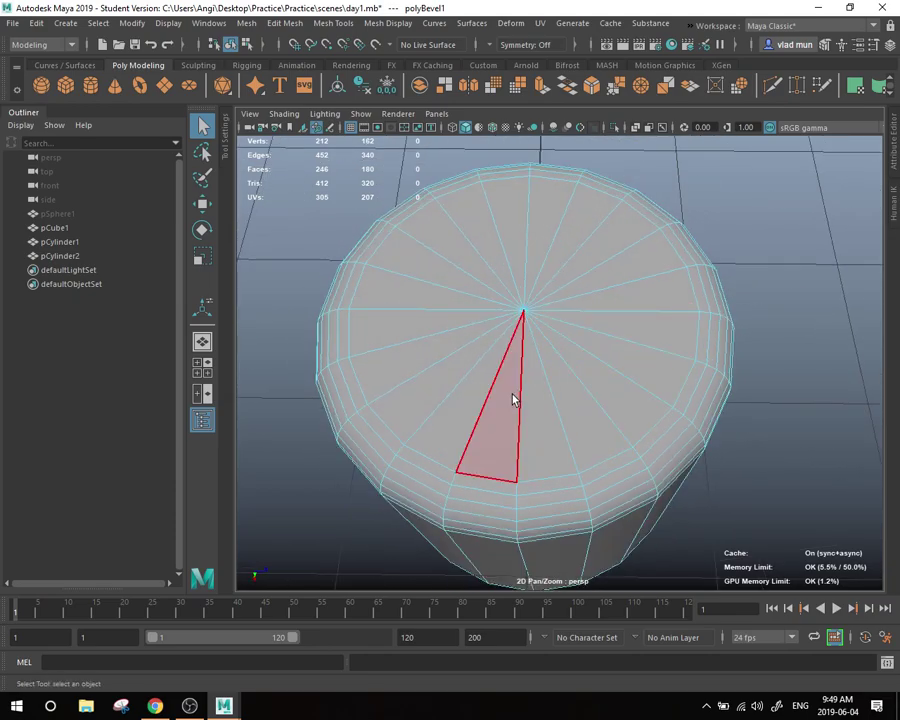
pyautogui.click(506, 408)
pyautogui.keyDown('shift'); pyautogui.click(544, 411); pyautogui.keyUp('shift')
pyautogui.keyDown('shift'); pyautogui.click(588, 408); pyautogui.keyUp('shift')
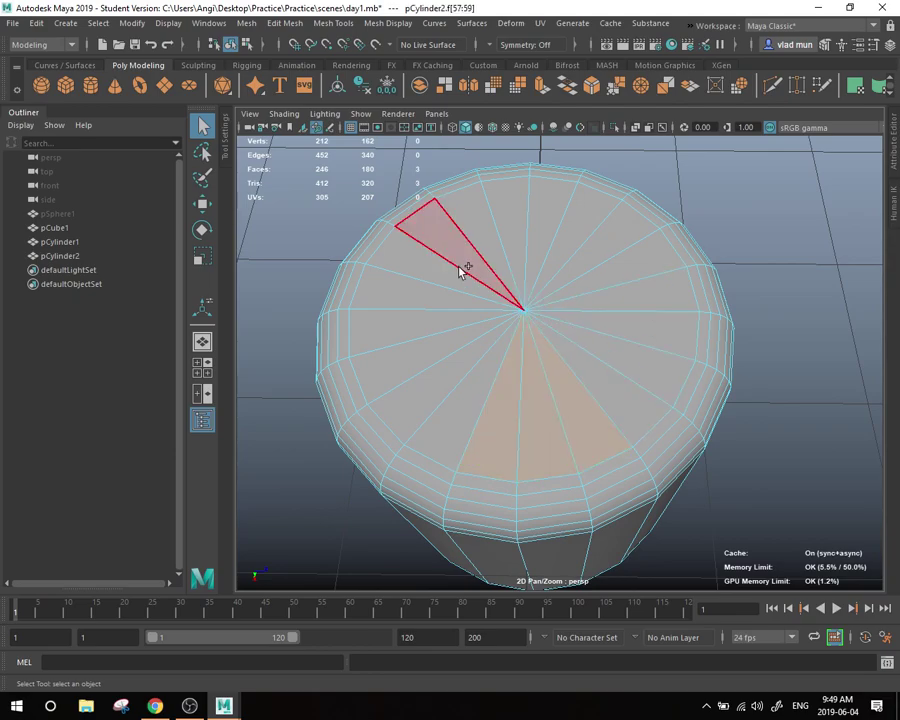
pyautogui.doubleClick(470, 309)
pyautogui.click(515, 402)
# Box-select all 20 top cap faces of pCylinder2 (f[40:59]).
pyautogui.keyDown('alt'); pyautogui.moveTo(432, 378); pyautogui.dragTo(656, 372); pyautogui.keyUp('alt')
pyautogui.keyDown('alt'); pyautogui.moveTo(656, 372); pyautogui.dragTo(475, 495, button='right'); pyautogui.keyUp('alt')
pyautogui.moveTo(456, 503); pyautogui.dragTo(681, 418)
pyautogui.keyDown('alt'); pyautogui.moveTo(589, 295); pyautogui.dragTo(705, 380); pyautogui.keyUp('alt')
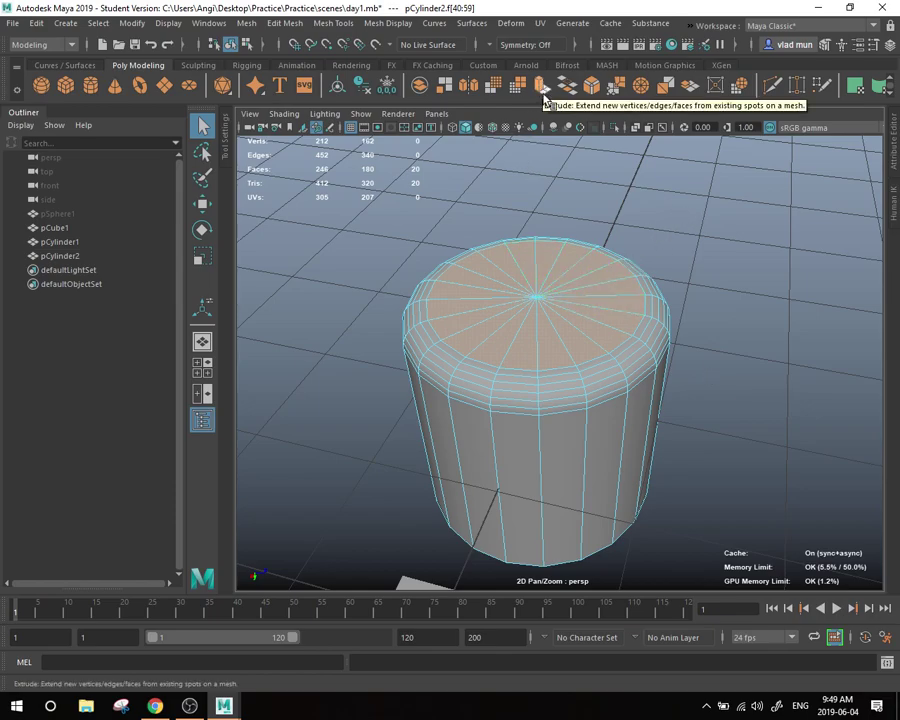
pyautogui.keyDown('alt'); pyautogui.moveTo(661, 195); pyautogui.dragTo(736, 236); pyautogui.keyUp('alt')
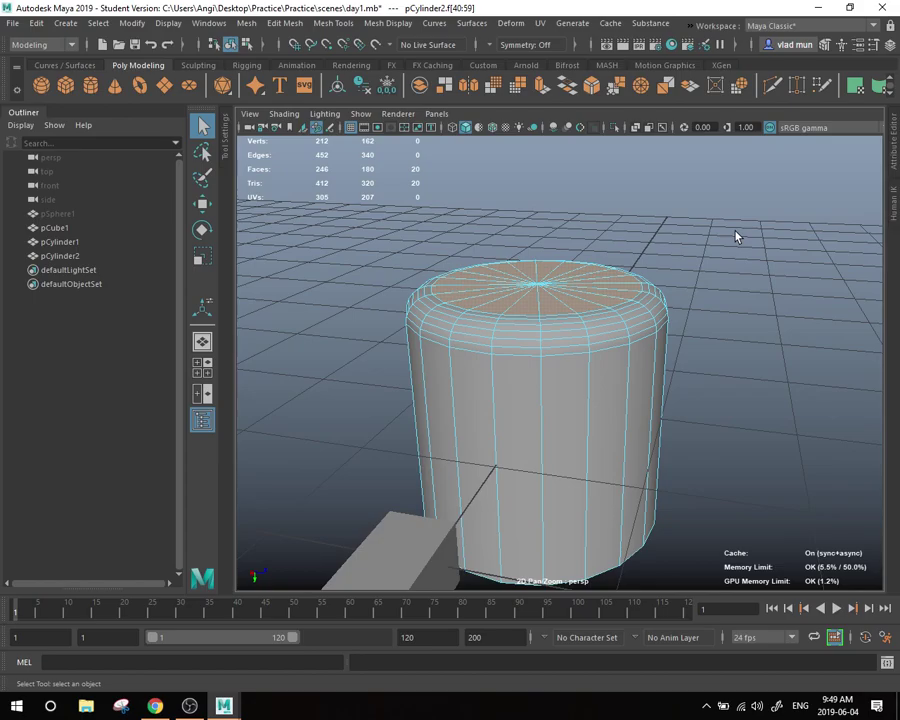
# Extrude the cylinder's top cap with Ctrl+E and pull it upward.
pyautogui.hotkey('ctrl', 'e')
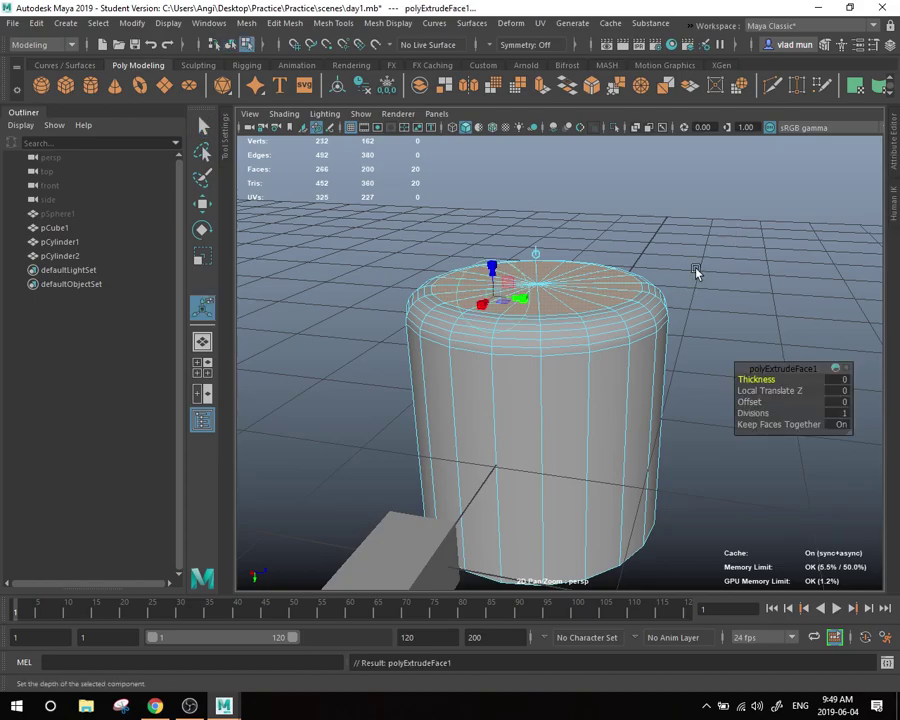
pyautogui.moveTo(735, 277)
pyautogui.keyDown('alt'); pyautogui.mouseDown()
pyautogui.moveTo(693, 285)
pyautogui.moveTo(761, 267)
pyautogui.moveTo(738, 280)
pyautogui.mouseUp(); pyautogui.keyUp('alt')
pyautogui.scroll(2, 500, 238)
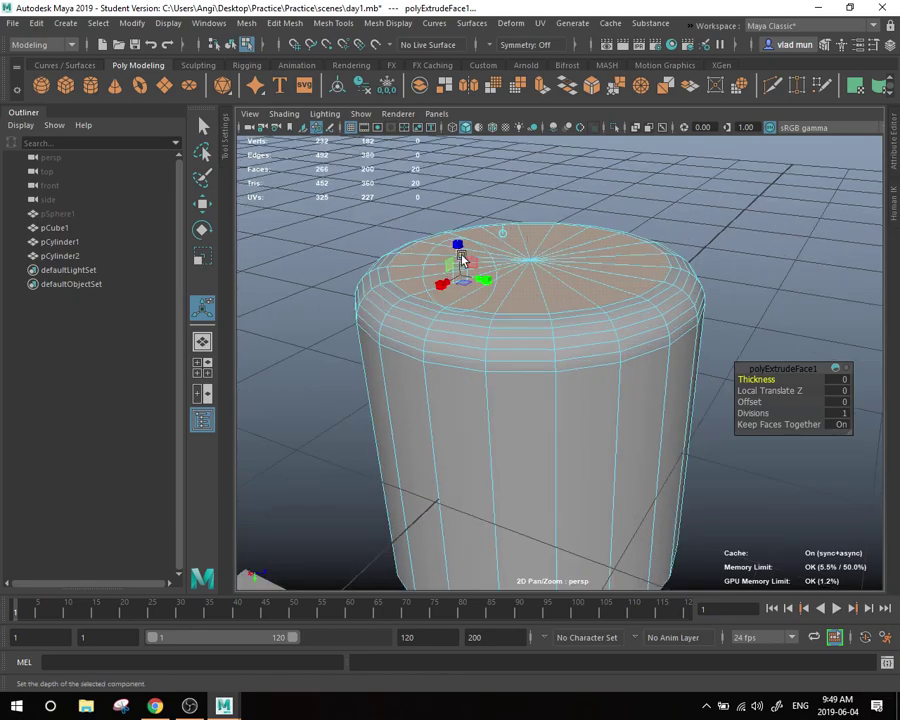
pyautogui.moveTo(462, 260); pyautogui.dragTo(457, 222)
pyautogui.scroll(4, 560, 240)
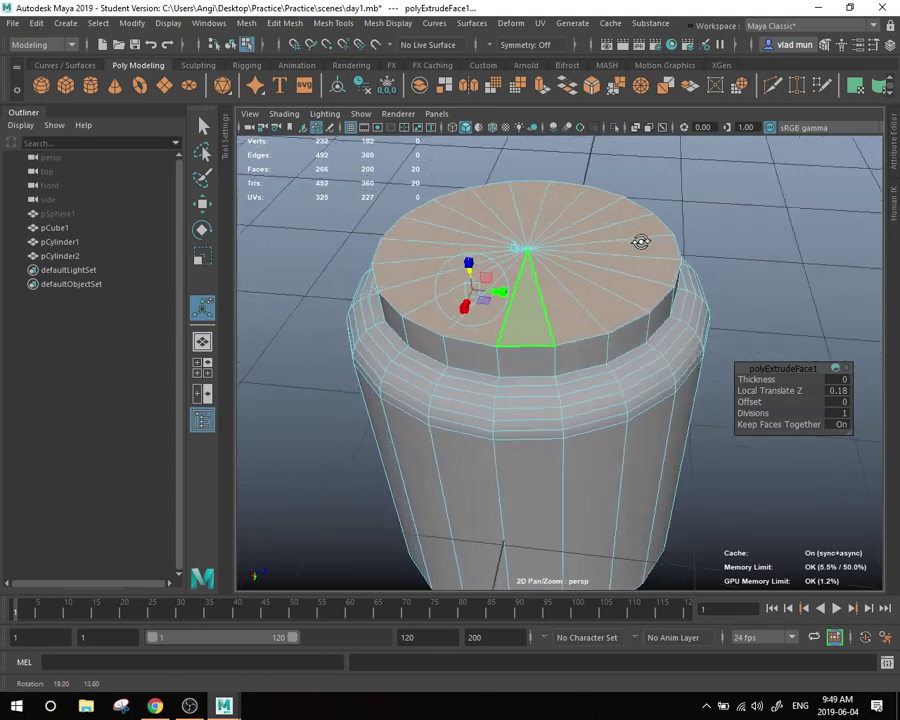
pyautogui.click(490, 304)
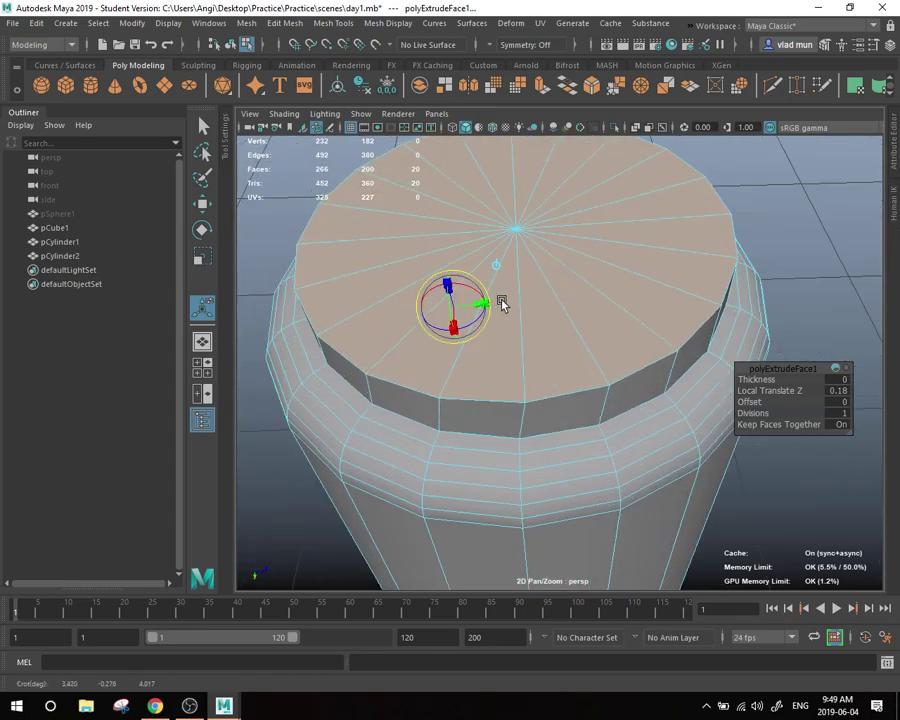
pyautogui.hotkey('ctrl', 'z')
pyautogui.moveTo(487, 311); pyautogui.dragTo(512, 305)
pyautogui.hotkey('ctrl', 'z')
# Raise the extruded top face a second time to lengthen the neck.
pyautogui.keyDown('alt'); pyautogui.moveTo(656, 298); pyautogui.dragTo(699, 281); pyautogui.keyUp('alt')
pyautogui.keyDown('alt'); pyautogui.moveTo(699, 281); pyautogui.dragTo(600, 263, button='right'); pyautogui.keyUp('alt')
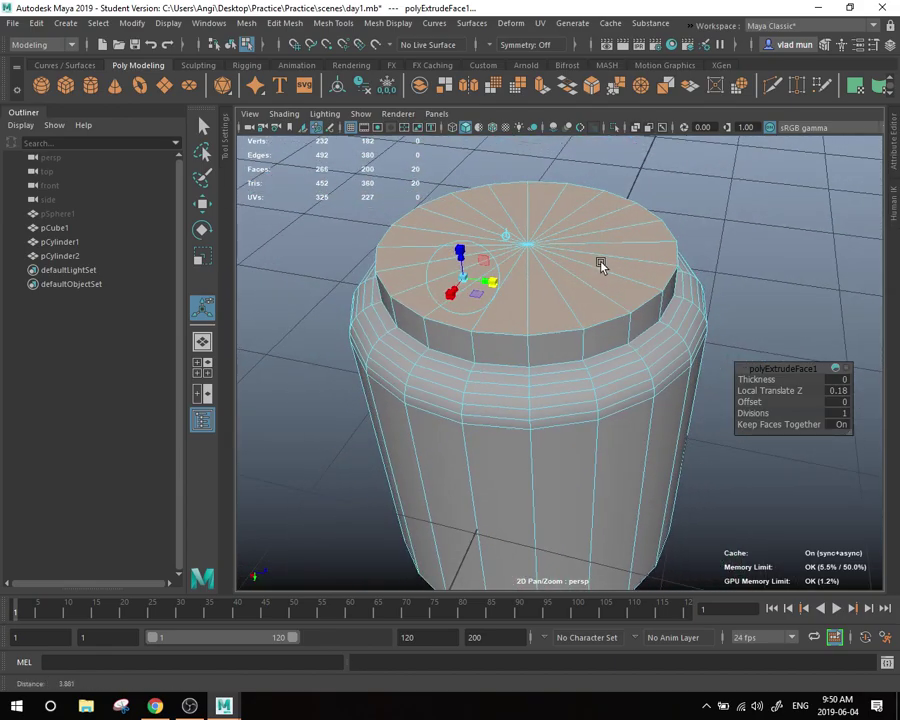
pyautogui.keyDown('alt'); pyautogui.moveTo(600, 263); pyautogui.dragTo(590, 268); pyautogui.keyUp('alt')
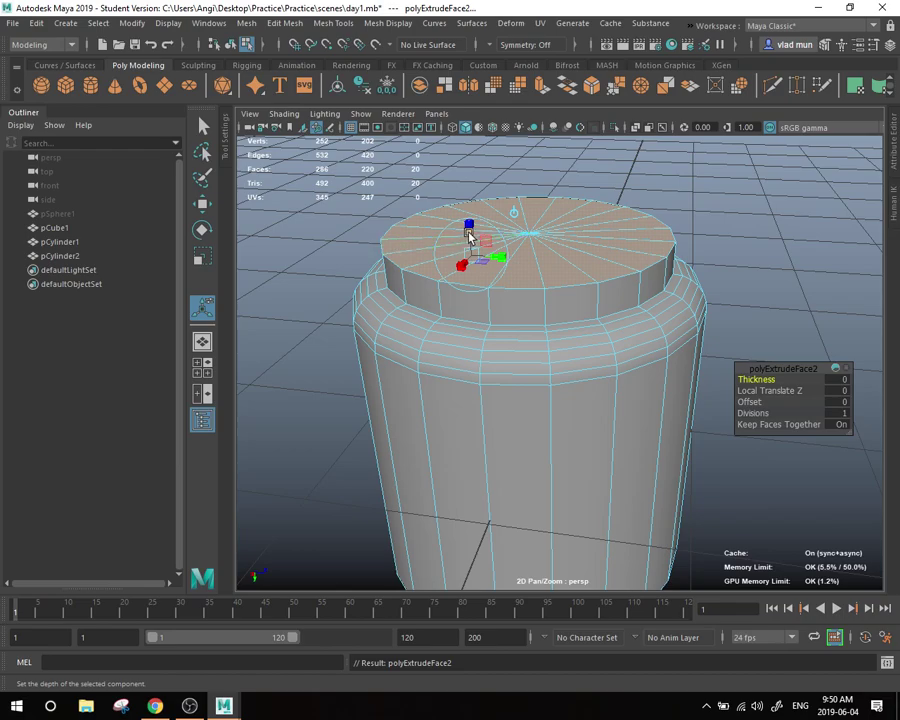
pyautogui.moveTo(468, 231); pyautogui.dragTo(467, 202)
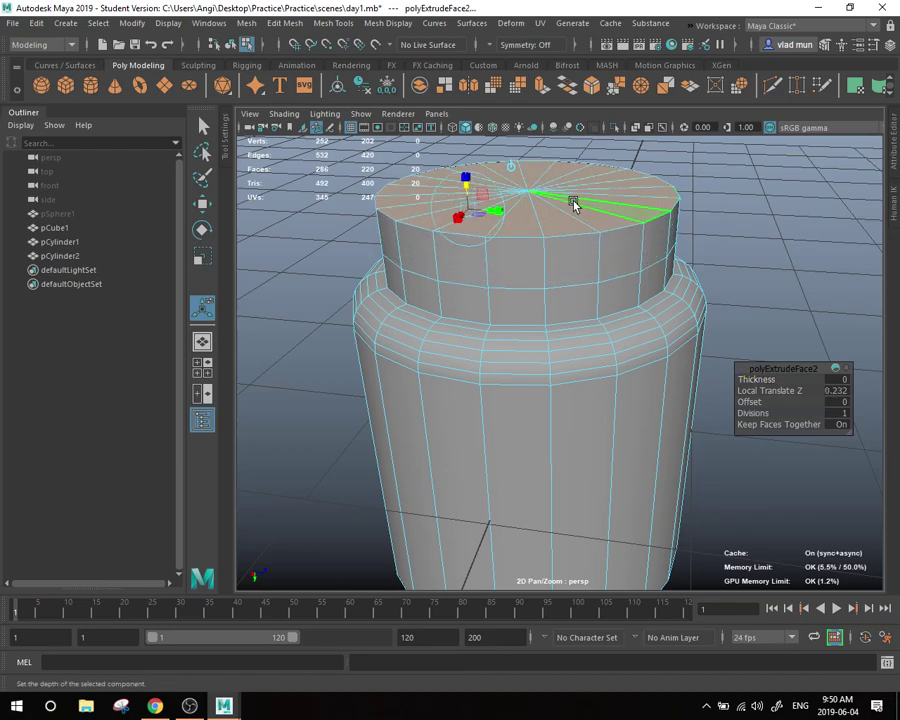
# Move the top face sideways so the neck slants.
pyautogui.press('r')
pyautogui.press('w')
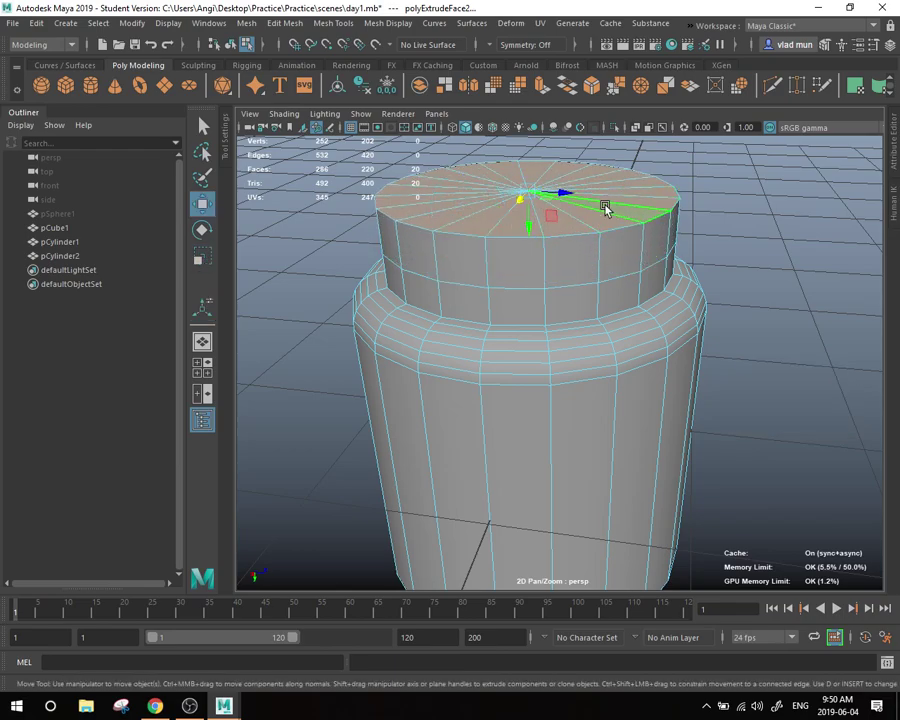
pyautogui.moveTo(522, 190); pyautogui.dragTo(466, 167)
pyautogui.press('space')
pyautogui.press('space')
pyautogui.press('space')
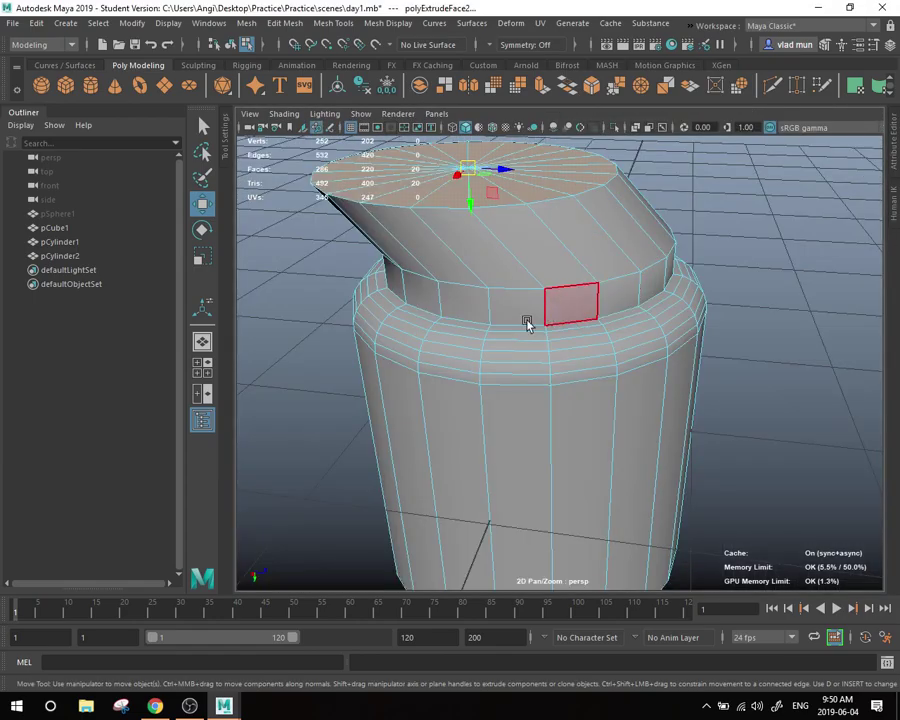
pyautogui.keyDown('alt'); pyautogui.moveTo(587, 332); pyautogui.dragTo(534, 388); pyautogui.keyUp('alt')
pyautogui.keyDown('alt'); pyautogui.moveTo(534, 388); pyautogui.dragTo(412, 335, button='right'); pyautogui.keyUp('alt')
pyautogui.keyDown('alt'); pyautogui.moveTo(575, 362); pyautogui.dragTo(257, 237, button='middle'); pyautogui.keyUp('alt')
# Create pCylinder3 and marquee-select its top cap faces in face mode.
pyautogui.click(91, 85)
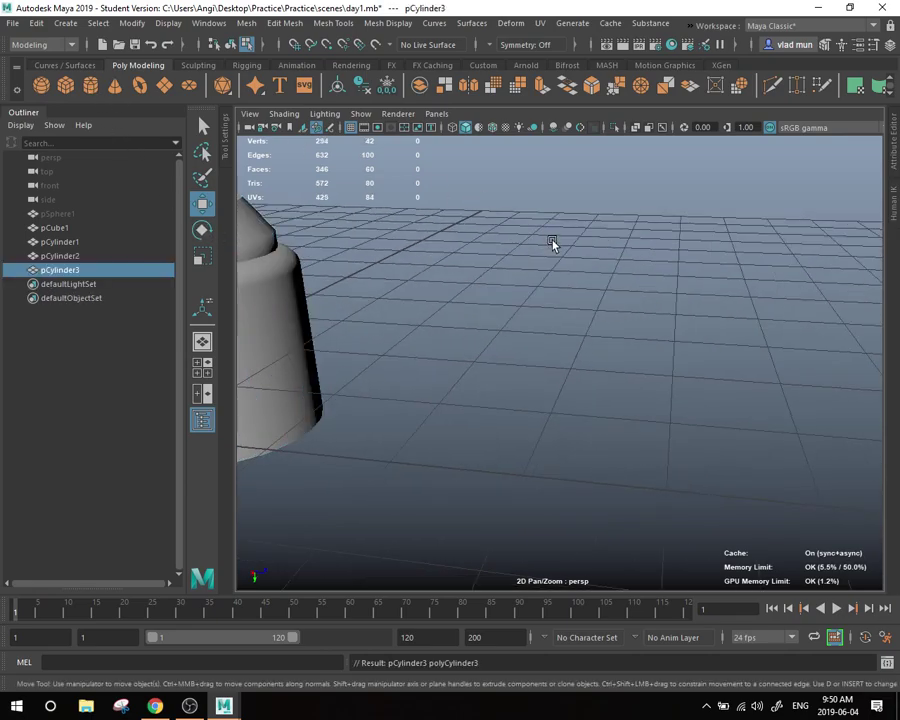
pyautogui.keyDown('alt'); pyautogui.moveTo(532, 354); pyautogui.dragTo(410, 400, button='right'); pyautogui.keyUp('alt')
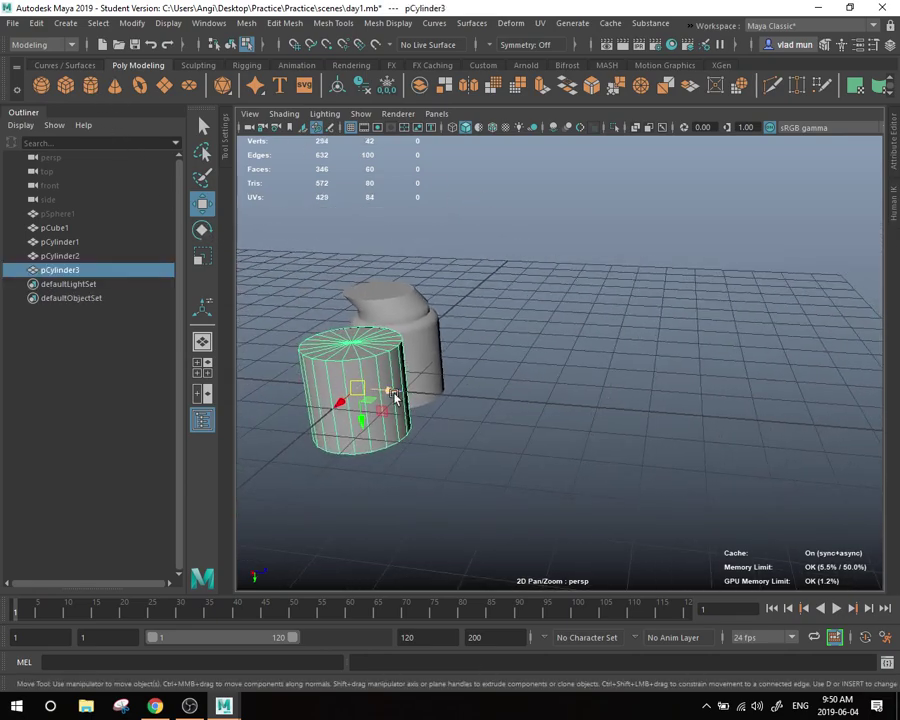
pyautogui.keyDown('alt'); pyautogui.moveTo(395, 397); pyautogui.dragTo(595, 410); pyautogui.keyUp('alt')
pyautogui.keyDown('alt'); pyautogui.moveTo(595, 410); pyautogui.dragTo(639, 368, button='right'); pyautogui.keyUp('alt')
pyautogui.keyDown('alt'); pyautogui.moveTo(637, 348); pyautogui.dragTo(617, 347); pyautogui.keyUp('alt')
pyautogui.keyDown('alt'); pyautogui.moveTo(617, 347); pyautogui.dragTo(629, 325, button='right'); pyautogui.keyUp('alt')
pyautogui.moveTo(508, 318); pyautogui.dragTo(508, 360, button='right')
pyautogui.moveTo(555, 331); pyautogui.dragTo(723, 404)
pyautogui.moveTo(679, 466); pyautogui.dragTo(436, 321)
pyautogui.keyDown('alt'); pyautogui.moveTo(436, 321); pyautogui.dragTo(597, 340); pyautogui.keyUp('alt')
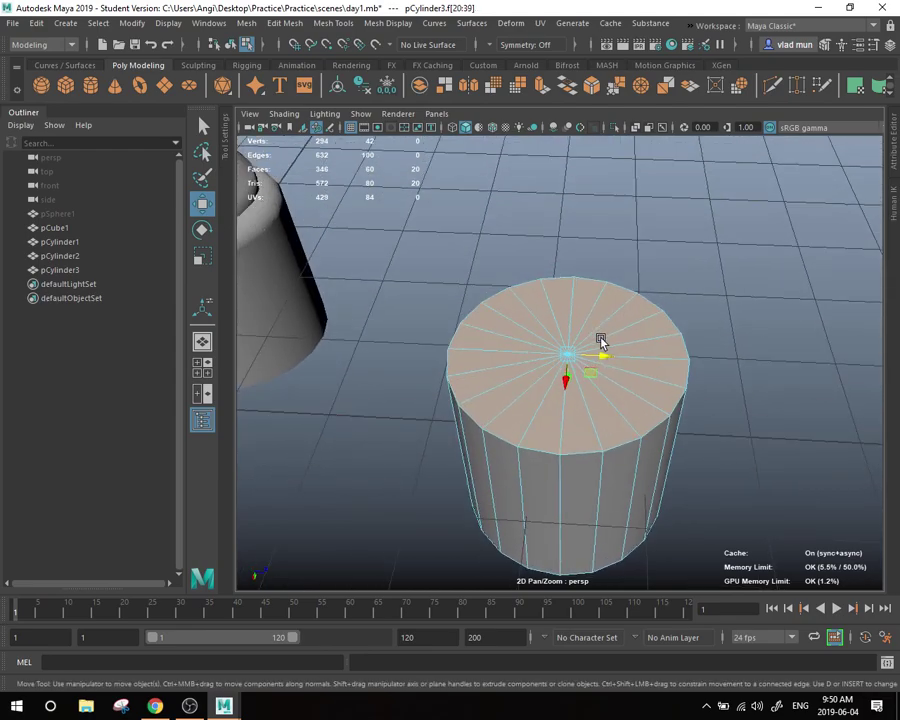
# Extrude the cap and scale it inward, then extrude again for a domed top.
pyautogui.hotkey('ctrl', 'e')
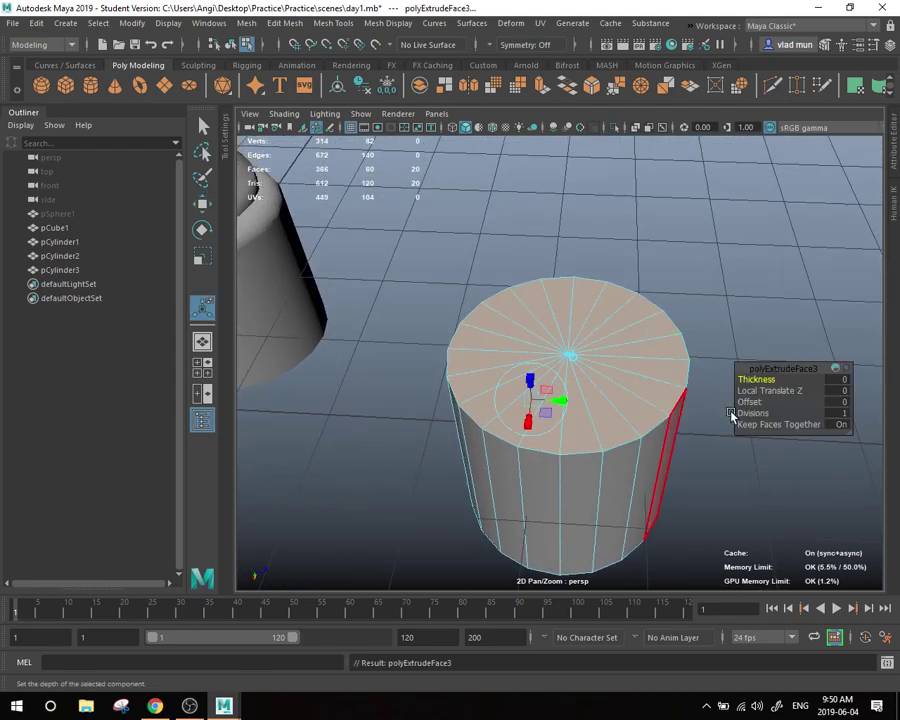
pyautogui.keyDown('alt'); pyautogui.moveTo(713, 412); pyautogui.dragTo(683, 373); pyautogui.keyUp('alt')
pyautogui.keyDown('alt'); pyautogui.moveTo(518, 267); pyautogui.dragTo(516, 206); pyautogui.keyUp('alt')
pyautogui.press('r')
pyautogui.keyDown('alt'); pyautogui.moveTo(574, 216); pyautogui.dragTo(605, 230); pyautogui.keyUp('alt')
pyautogui.moveTo(568, 288); pyautogui.dragTo(703, 341)
pyautogui.hotkey('ctrl', 'e')
pyautogui.press('r')
# Orbit and frame the domed cylinder to inspect its shape.
pyautogui.scroll(-3, 685, 375)
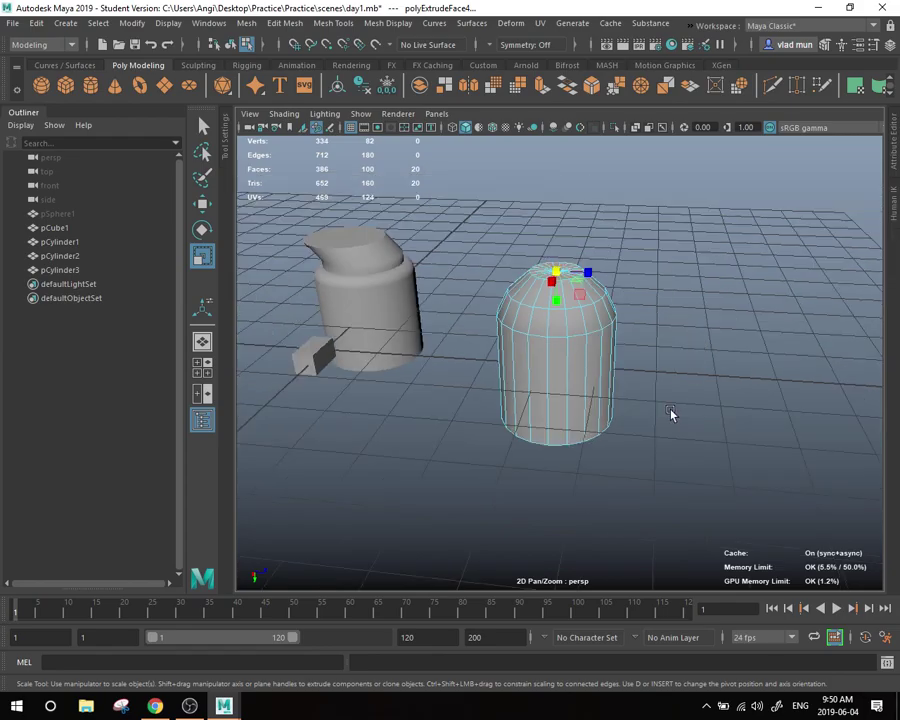
pyautogui.moveTo(648, 420)
pyautogui.keyDown('alt'); pyautogui.mouseDown()
pyautogui.moveTo(683, 384)
pyautogui.moveTo(647, 416)
pyautogui.mouseUp(); pyautogui.keyUp('alt')
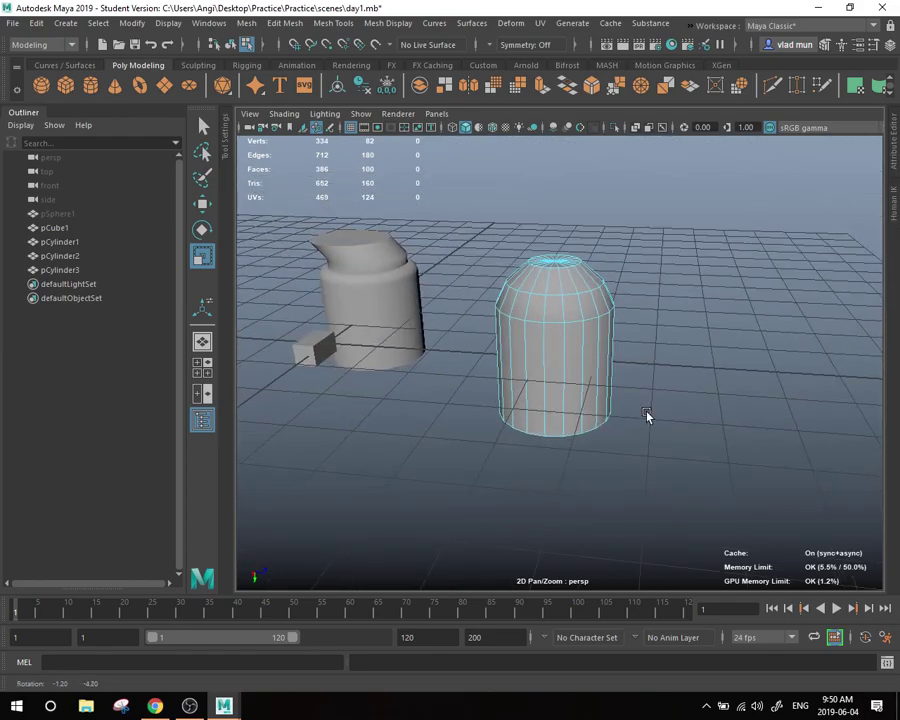
pyautogui.keyDown('alt'); pyautogui.moveTo(647, 416); pyautogui.dragTo(565, 291, button='middle'); pyautogui.keyUp('alt')
pyautogui.moveTo(565, 291)
pyautogui.keyDown('alt'); pyautogui.mouseDown()
pyautogui.moveTo(578, 353)
pyautogui.moveTo(512, 338)
pyautogui.moveTo(538, 313)
pyautogui.moveTo(532, 348)
pyautogui.moveTo(562, 295)
pyautogui.moveTo(558, 280)
pyautogui.moveTo(566, 303)
pyautogui.moveTo(598, 303)
pyautogui.moveTo(573, 307)
pyautogui.mouseUp(); pyautogui.keyUp('alt')
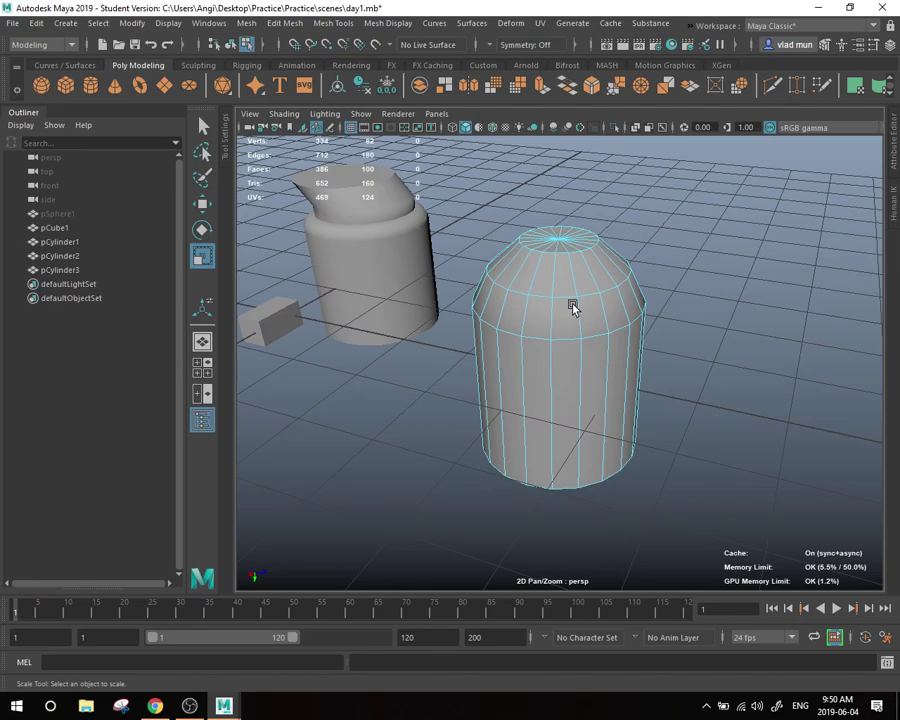
pyautogui.keyDown('alt'); pyautogui.moveTo(651, 315); pyautogui.dragTo(692, 322); pyautogui.keyUp('alt')
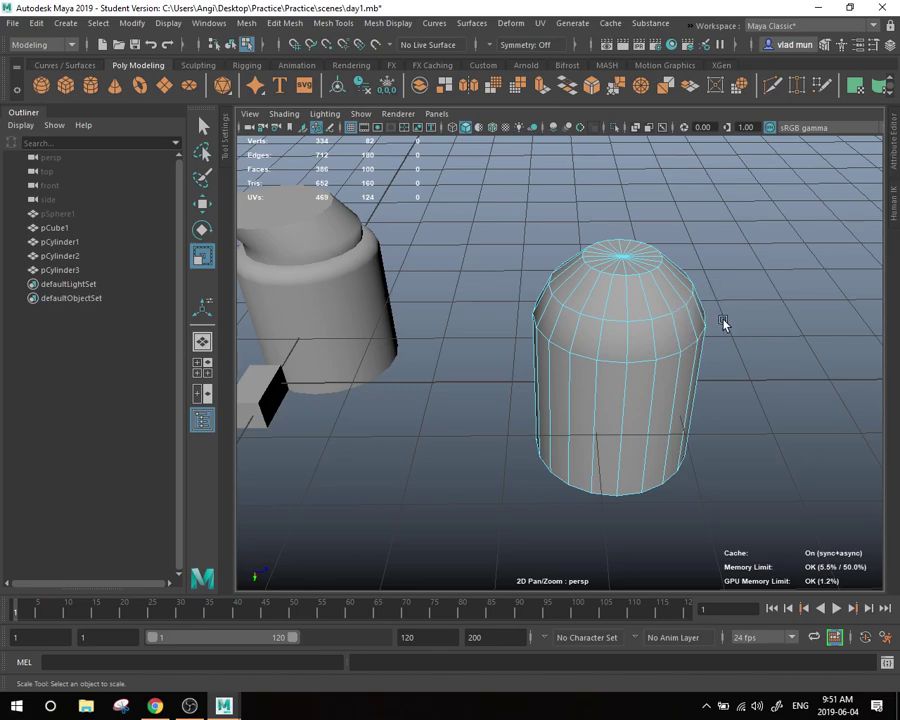
pyautogui.press('f')
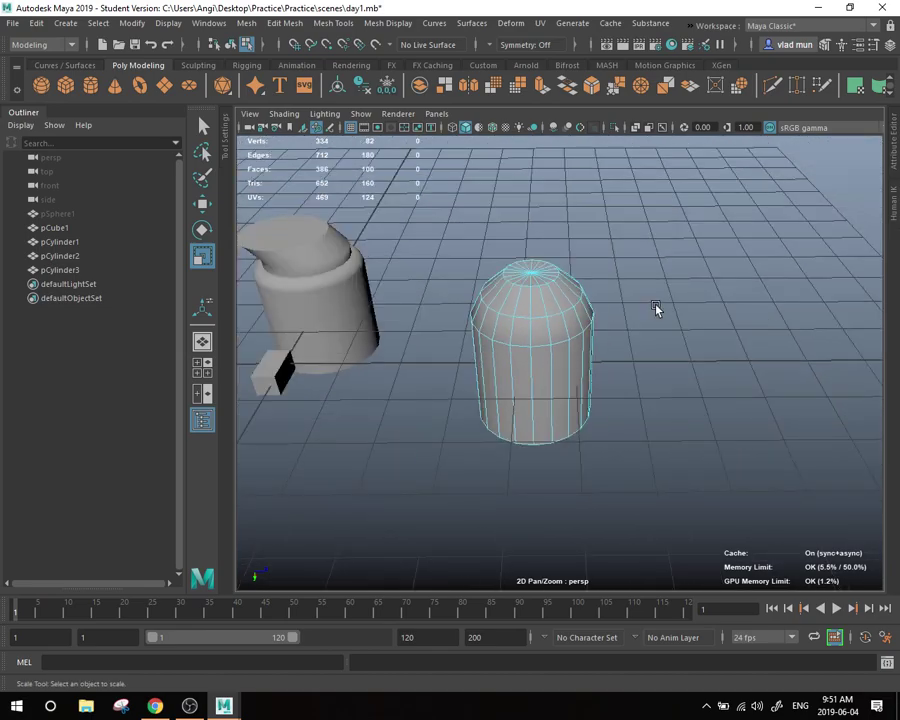
pyautogui.keyDown('alt'); pyautogui.moveTo(633, 325); pyautogui.dragTo(622, 356, button='right'); pyautogui.keyUp('alt')
pyautogui.keyDown('alt'); pyautogui.moveTo(686, 340); pyautogui.dragTo(323, 497); pyautogui.keyUp('alt')
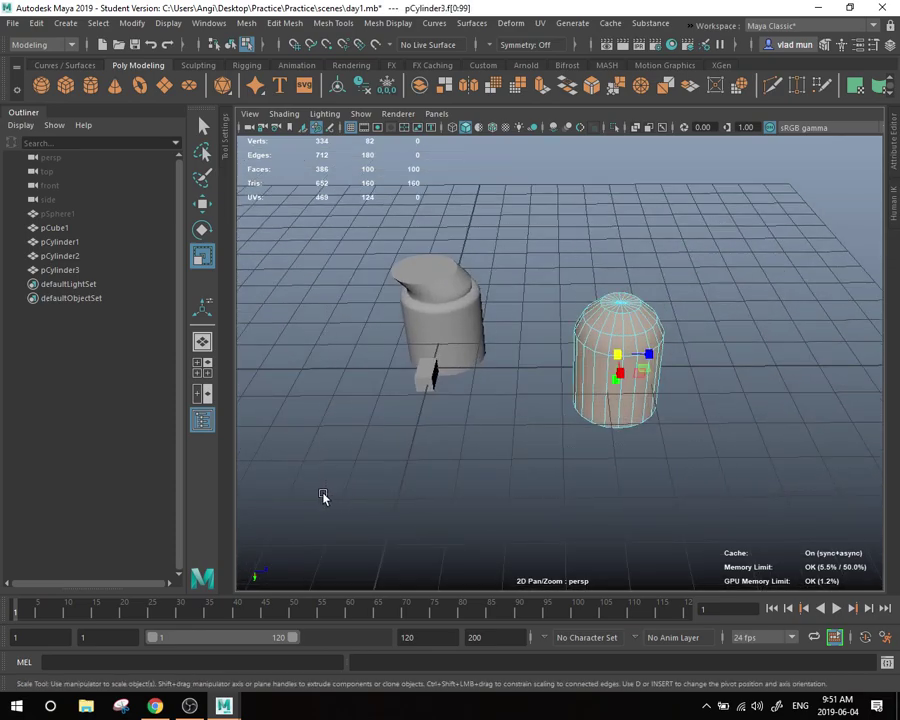
# Clear the face selection and marquee-select pCube1, pCylinder2 and pCylinder3 as objects.
pyautogui.click(485, 454)
pyautogui.press('1')
pyautogui.moveTo(659, 319); pyautogui.dragTo(706, 290, button='right')
pyautogui.moveTo(722, 302); pyautogui.dragTo(372, 490)
# Hide the cube and both cylinders with Ctrl+H and create a new polygon cube.
pyautogui.hotkey('ctrl', 'h')
pyautogui.keyDown('alt'); pyautogui.moveTo(565, 404); pyautogui.dragTo(672, 362); pyautogui.keyUp('alt')
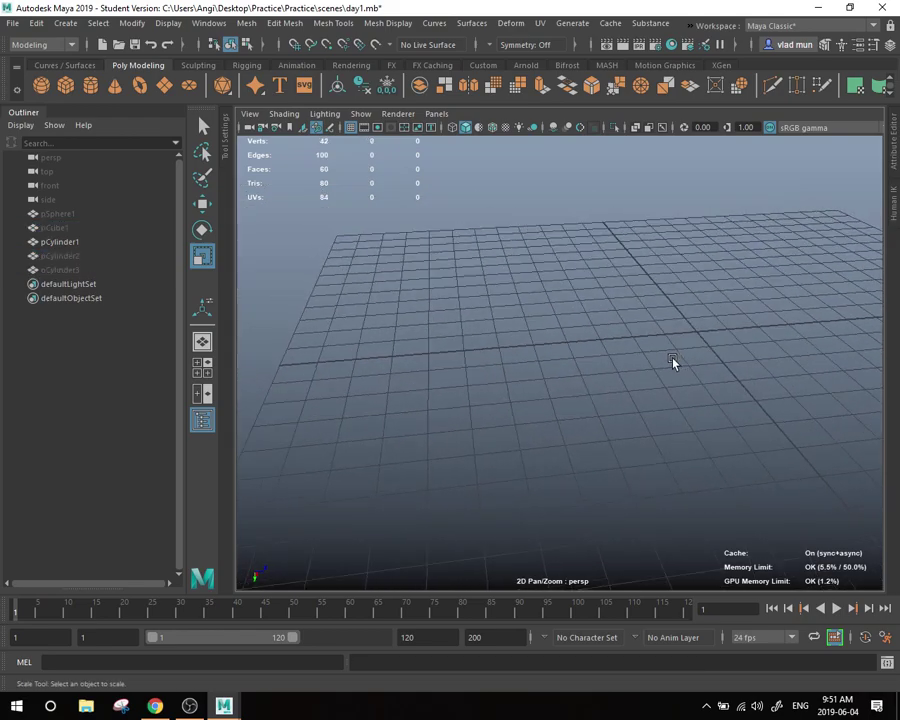
pyautogui.click(60, 88)
pyautogui.keyDown('alt'); pyautogui.moveTo(766, 361); pyautogui.dragTo(624, 378); pyautogui.keyUp('alt')
pyautogui.moveTo(624, 378)
pyautogui.keyDown('alt'); pyautogui.mouseDown(button='right')
pyautogui.moveTo(665, 358)
pyautogui.moveTo(616, 370)
pyautogui.moveTo(633, 394)
pyautogui.mouseUp(button='right'); pyautogui.keyUp('alt')
pyautogui.keyDown('alt'); pyautogui.moveTo(633, 394); pyautogui.dragTo(625, 410); pyautogui.keyUp('alt')
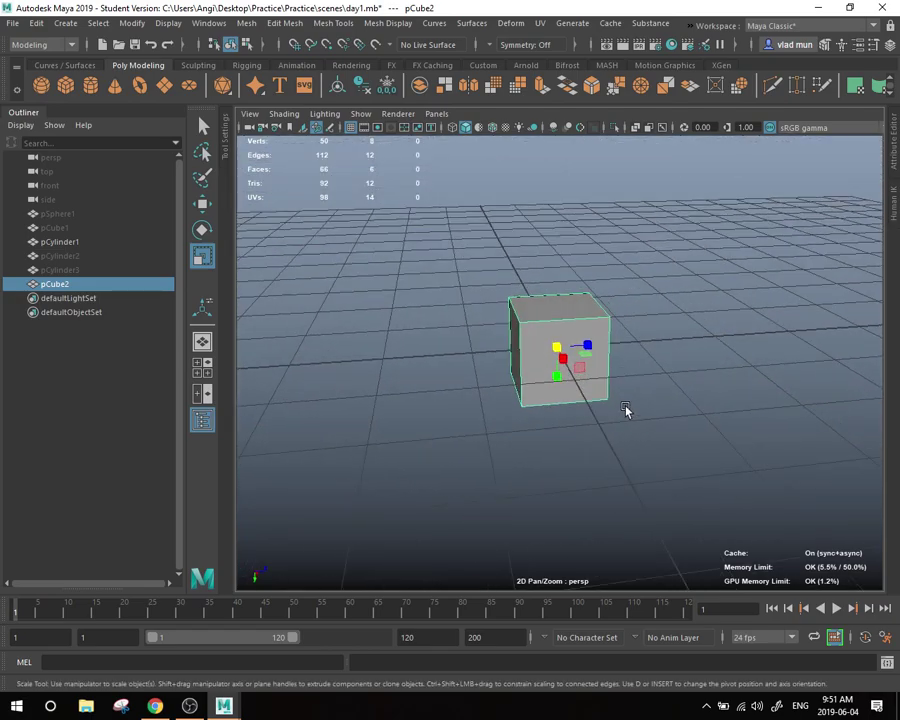
# Scale pCube2 flat and wide into a thin table-top slab.
pyautogui.press('w')
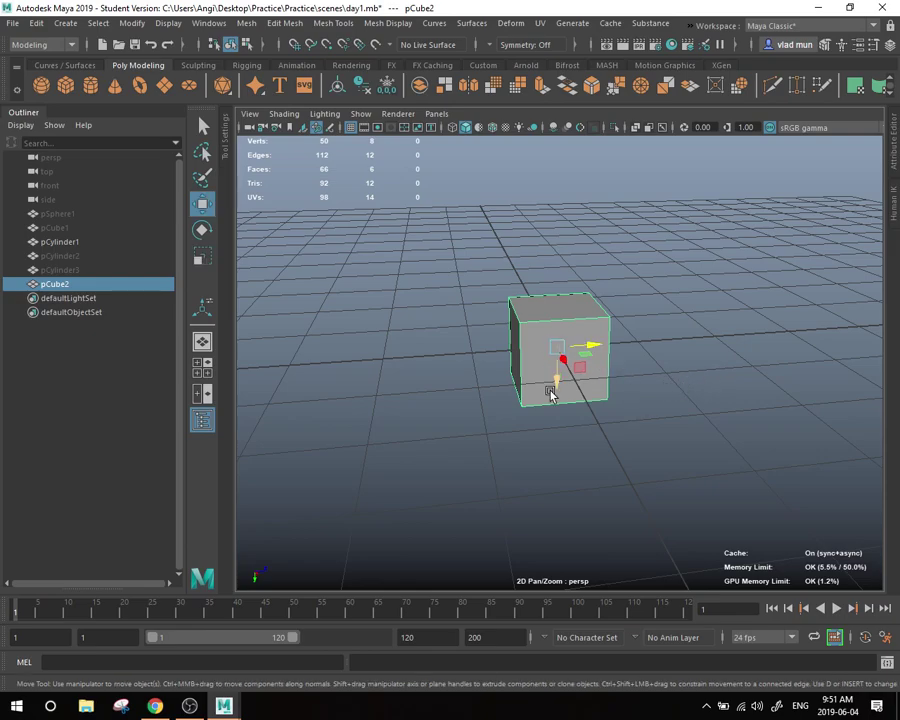
pyautogui.press('r')
pyautogui.keyDown('alt'); pyautogui.moveTo(612, 374); pyautogui.dragTo(613, 338); pyautogui.keyUp('alt')
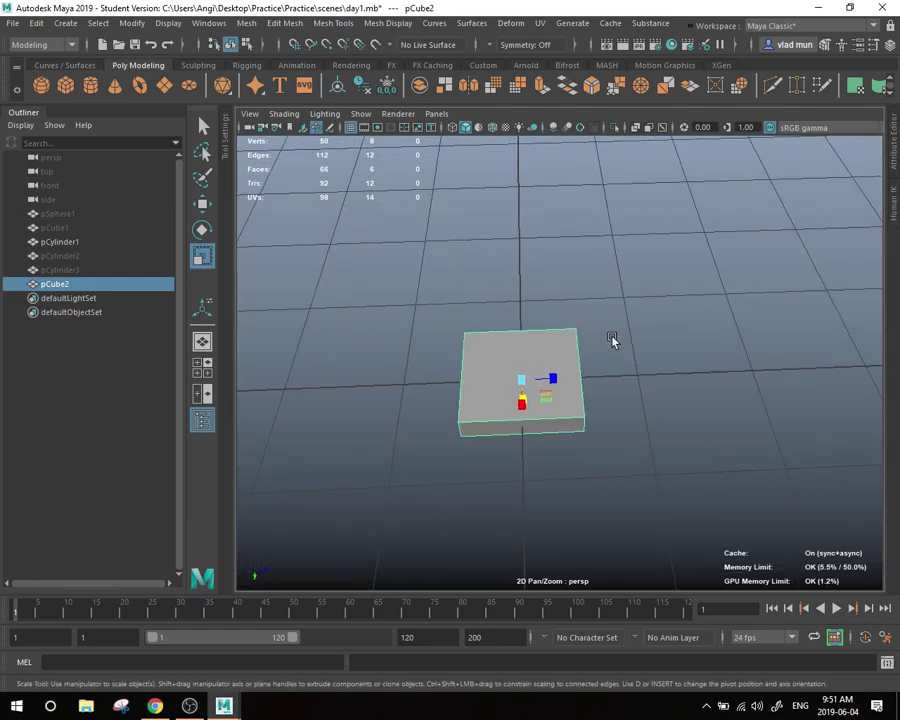
pyautogui.keyDown('alt'); pyautogui.moveTo(585, 412); pyautogui.dragTo(666, 444); pyautogui.keyUp('alt')
pyautogui.press('w')
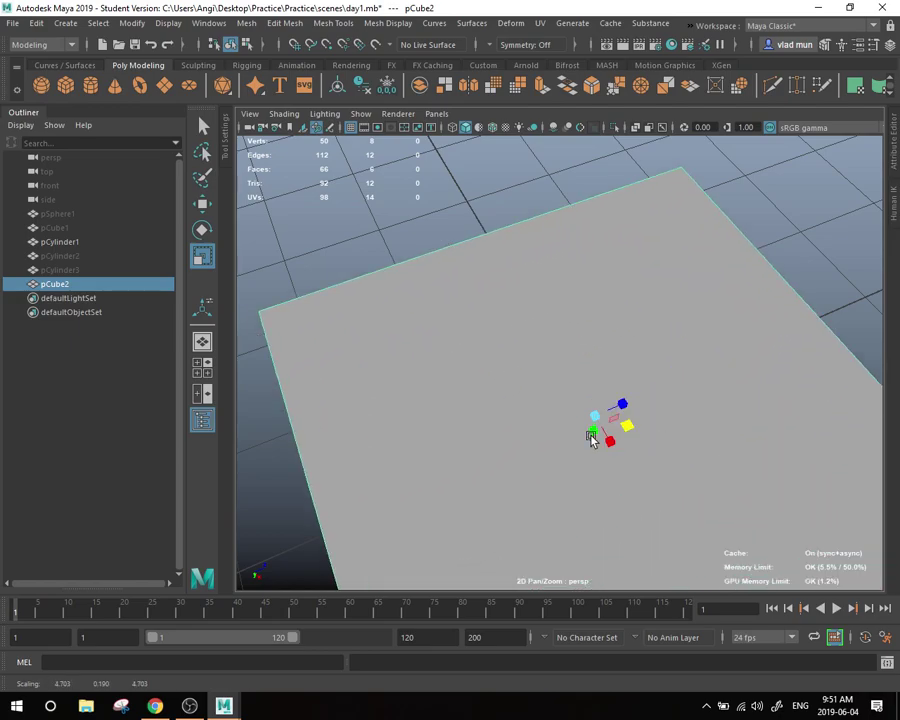
pyautogui.scroll(-10, 552, 392)
pyautogui.keyDown('alt'); pyautogui.moveTo(560, 388); pyautogui.dragTo(573, 362); pyautogui.keyUp('alt')
pyautogui.scroll(2, 602, 396)
pyautogui.scroll(3, 661, 382)
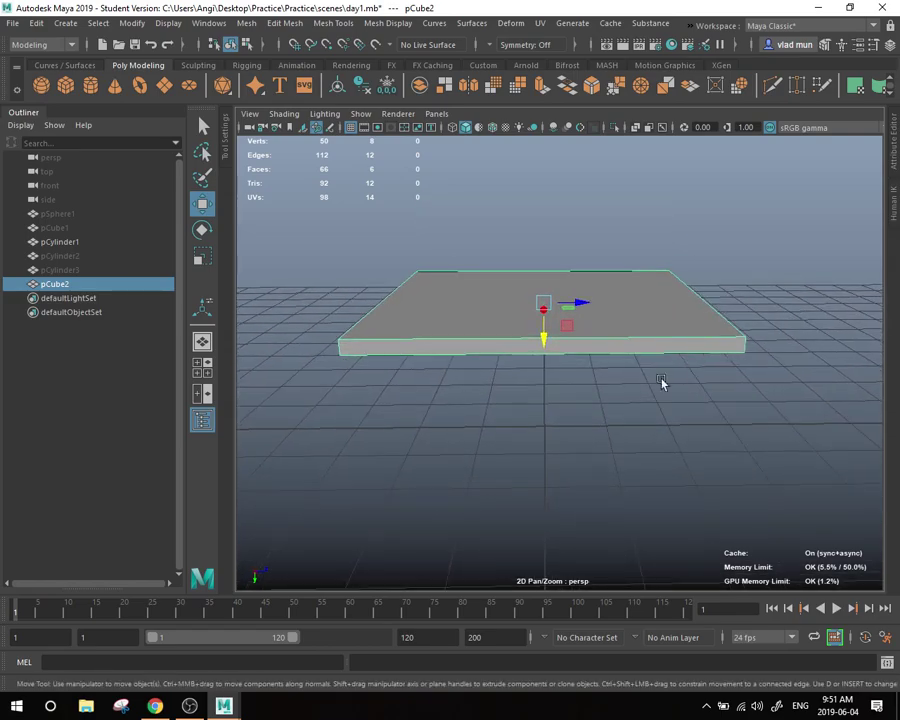
pyautogui.keyDown('alt'); pyautogui.moveTo(661, 382); pyautogui.dragTo(597, 417); pyautogui.keyUp('alt')
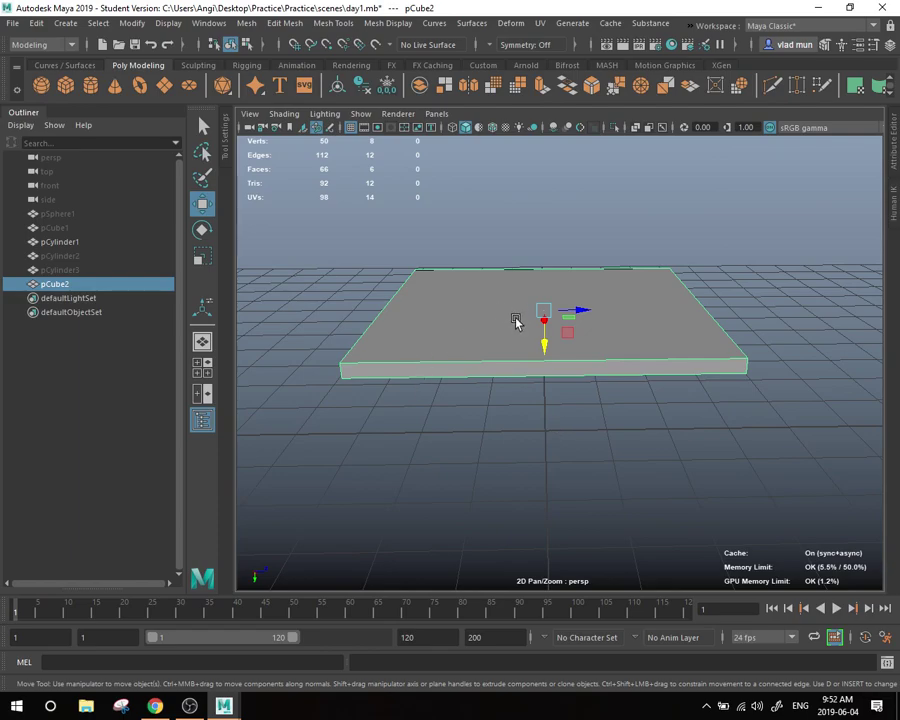
pyautogui.keyDown('shift'); pyautogui.moveTo(500, 316); pyautogui.dragTo(404, 332, button='right'); pyautogui.keyUp('shift')
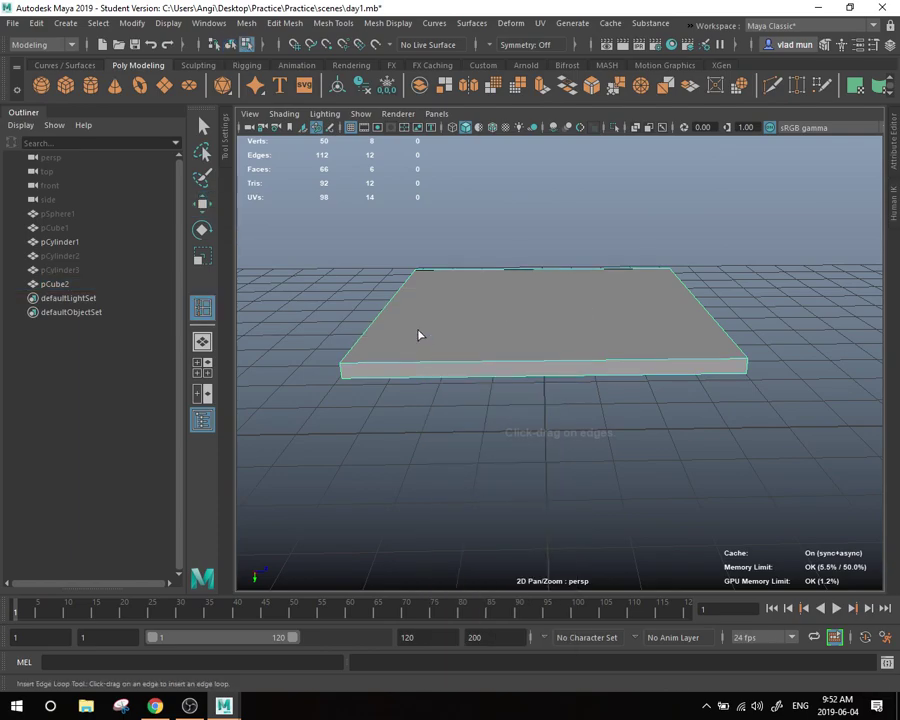
# Set the Insert Edge Loop Tool to 4 multiple edge loops.
pyautogui.click(224, 138)
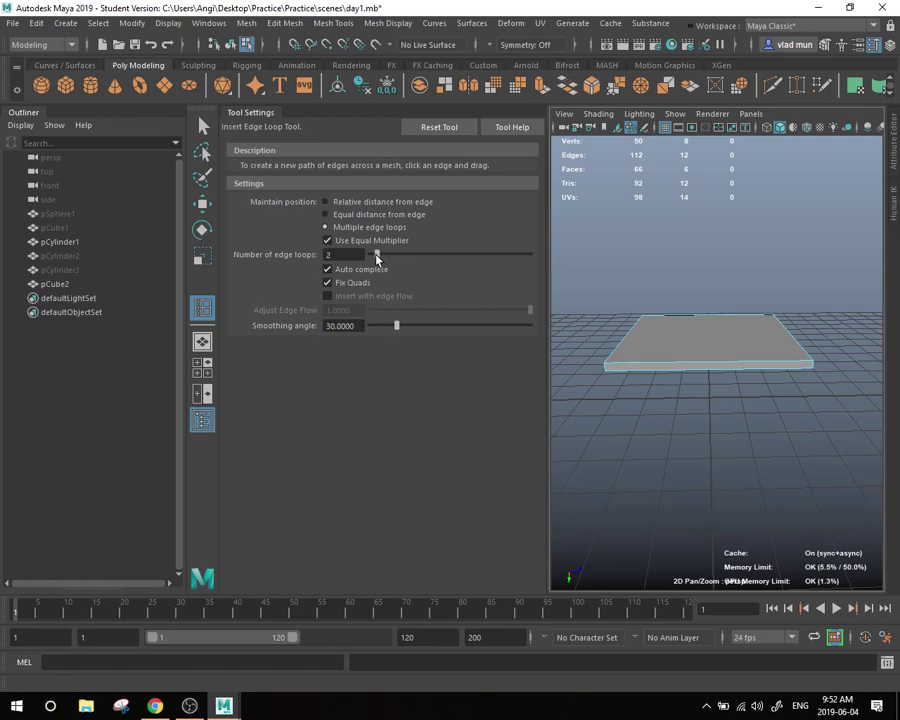
pyautogui.moveTo(377, 258); pyautogui.dragTo(383, 257)
pyautogui.keyDown('alt'); pyautogui.moveTo(689, 317); pyautogui.dragTo(648, 346); pyautogui.keyUp('alt')
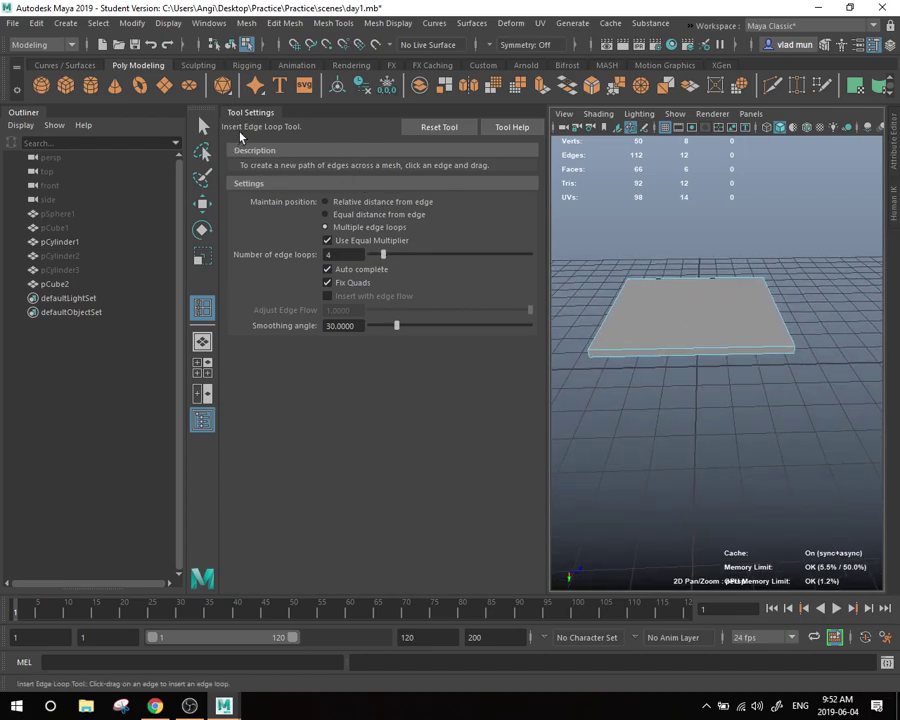
pyautogui.click(238, 138)
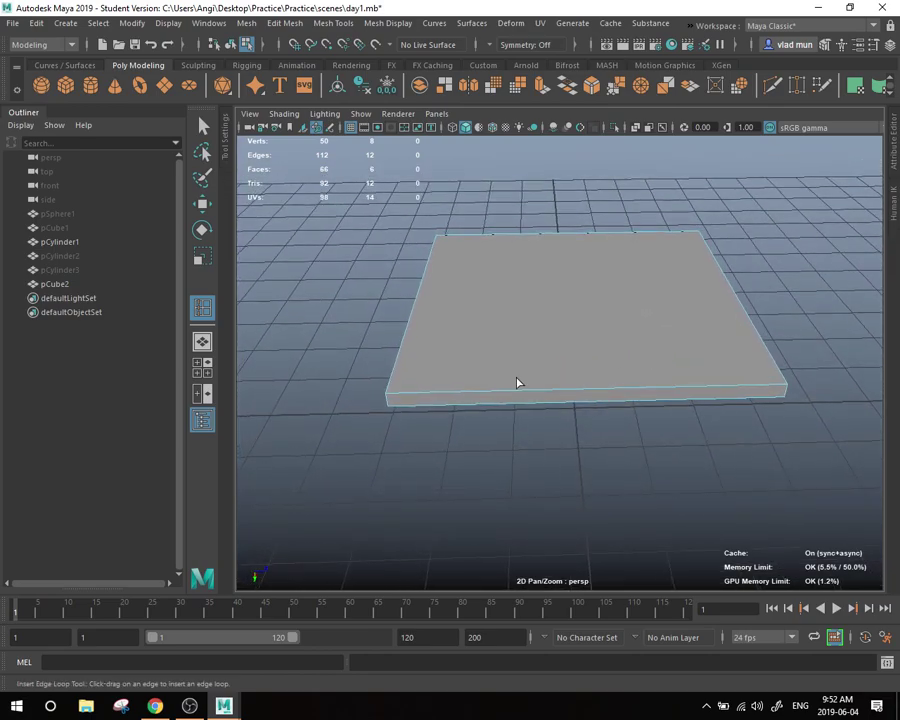
# Insert four edge loops across the slab in each direction.
pyautogui.moveTo(492, 397); pyautogui.dragTo(604, 359)
pyautogui.click(604, 336)
pyautogui.keyDown('alt'); pyautogui.moveTo(765, 372); pyautogui.dragTo(648, 394); pyautogui.keyUp('alt')
pyautogui.moveTo(538, 318); pyautogui.dragTo(538, 280, button='right')
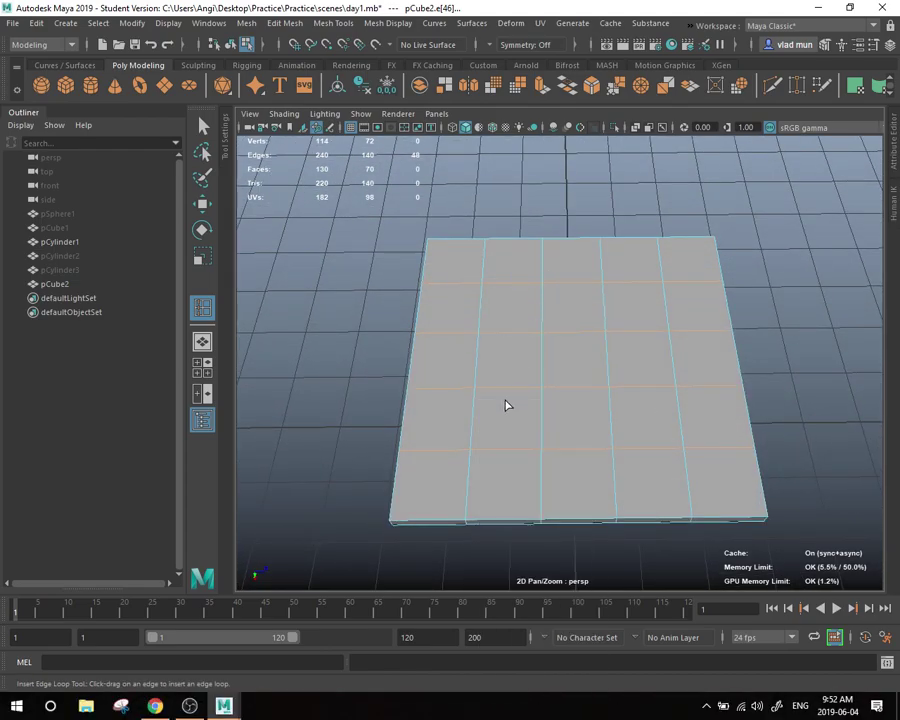
pyautogui.click(477, 431)
pyautogui.hotkey('ctrl', 'z')
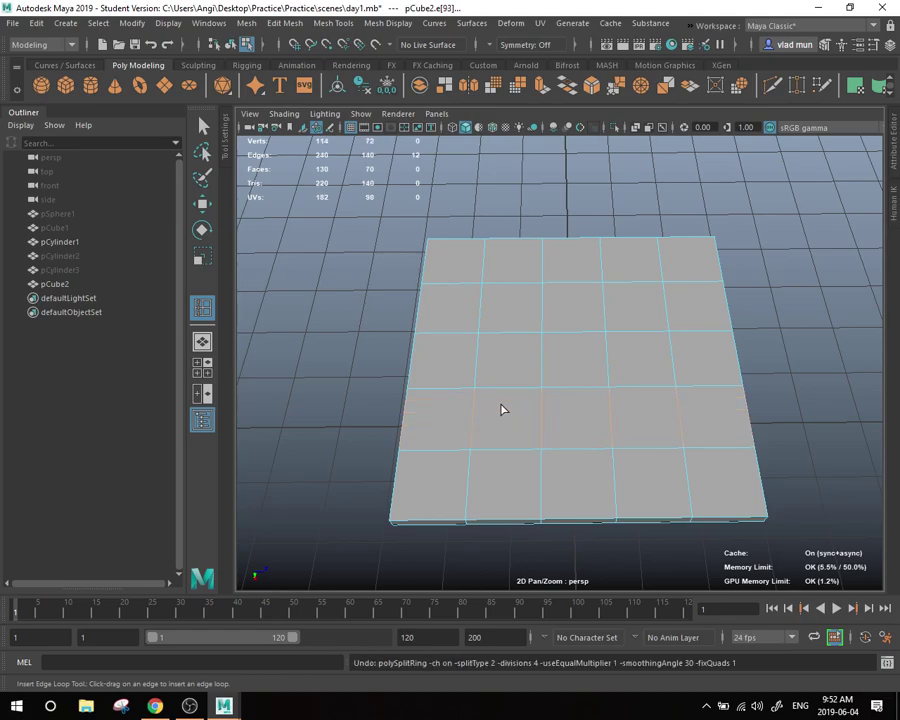
pyautogui.press('q')
pyautogui.click(471, 424)
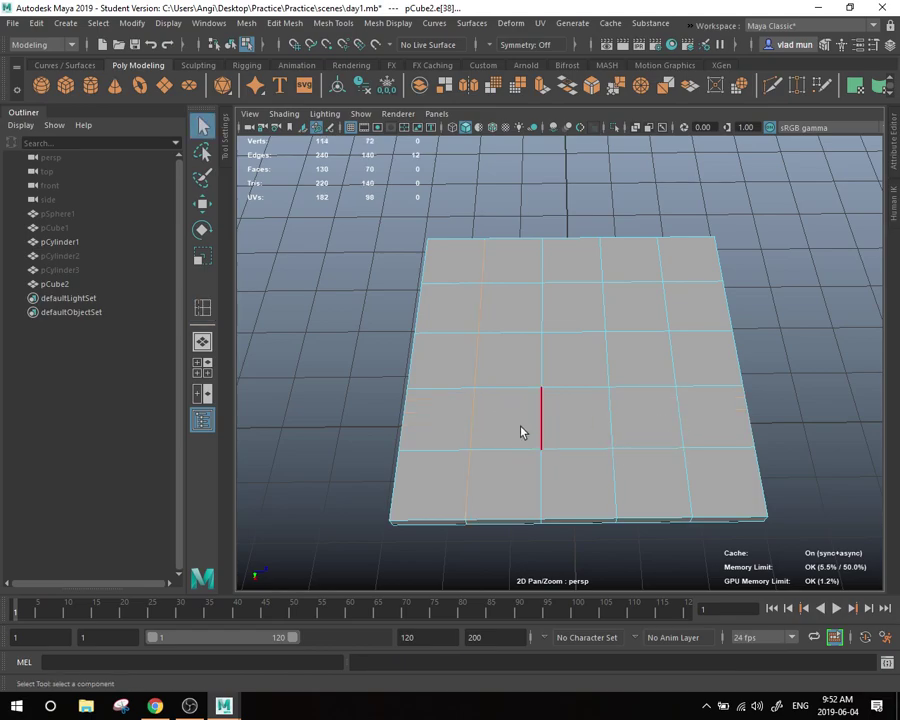
# Scale the outer and inner vertical edge loops outward toward the slab's sides.
pyautogui.keyDown('shift'); pyautogui.doubleClick(608, 420); pyautogui.keyUp('shift')
pyautogui.press('r')
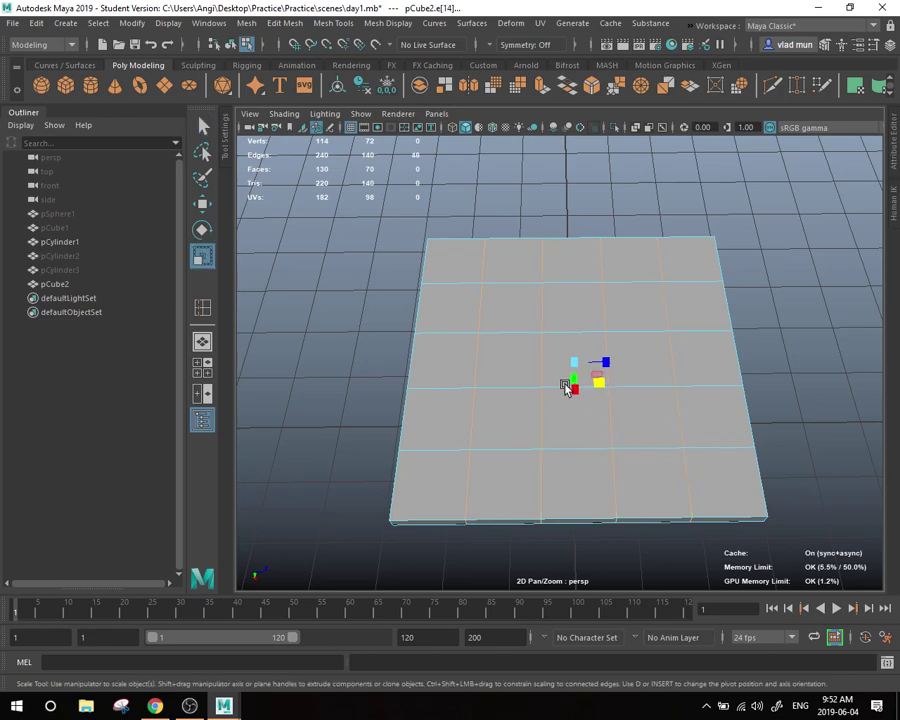
pyautogui.doubleClick(484, 430)
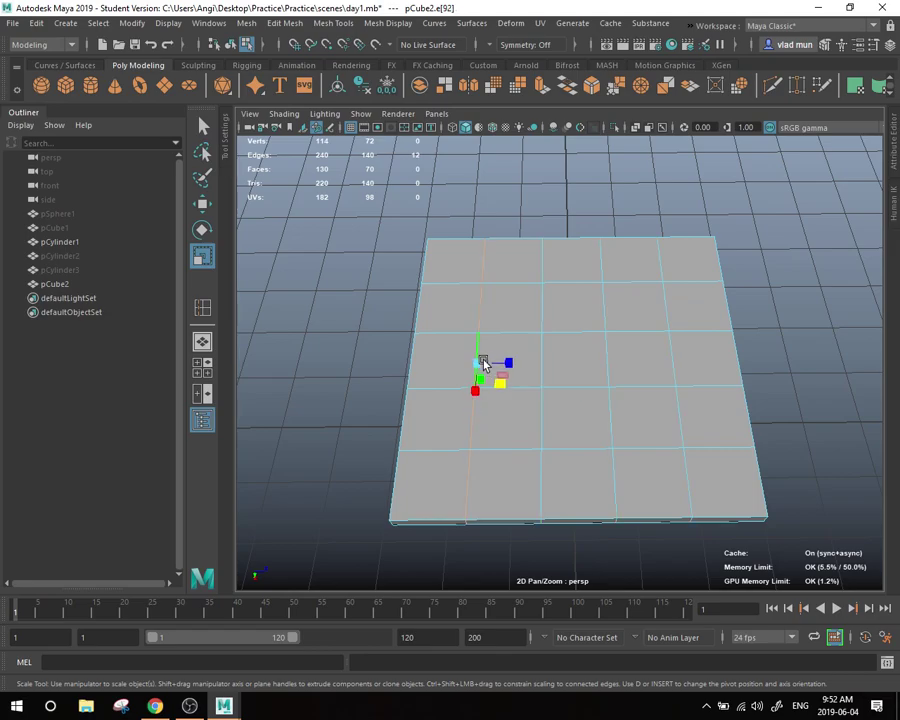
pyautogui.keyDown('shift'); pyautogui.doubleClick(668, 360); pyautogui.keyUp('shift')
pyautogui.moveTo(604, 362); pyautogui.dragTo(619, 357)
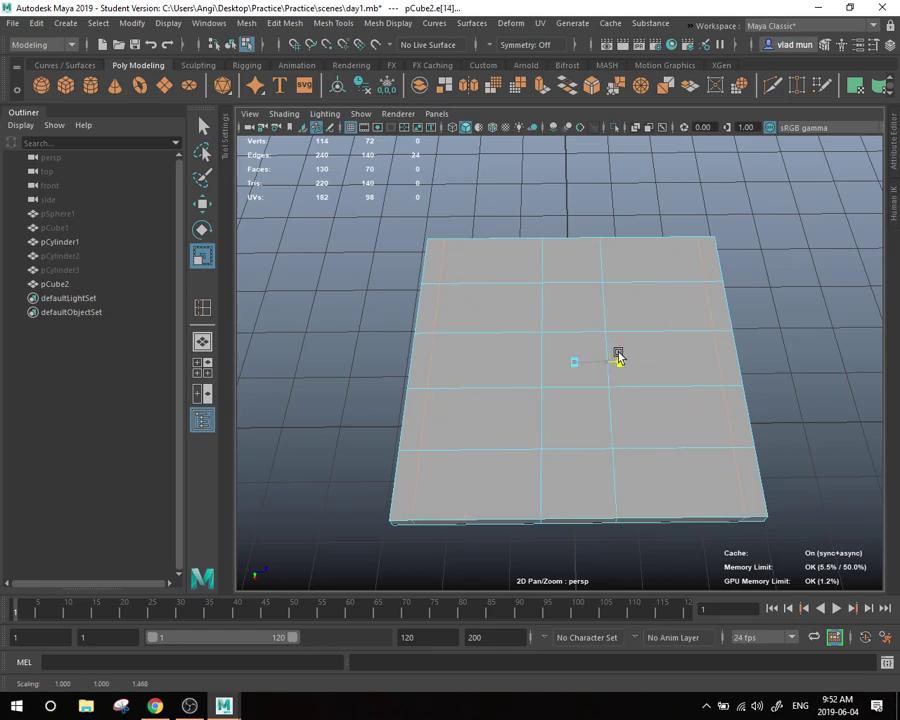
pyautogui.doubleClick(545, 430)
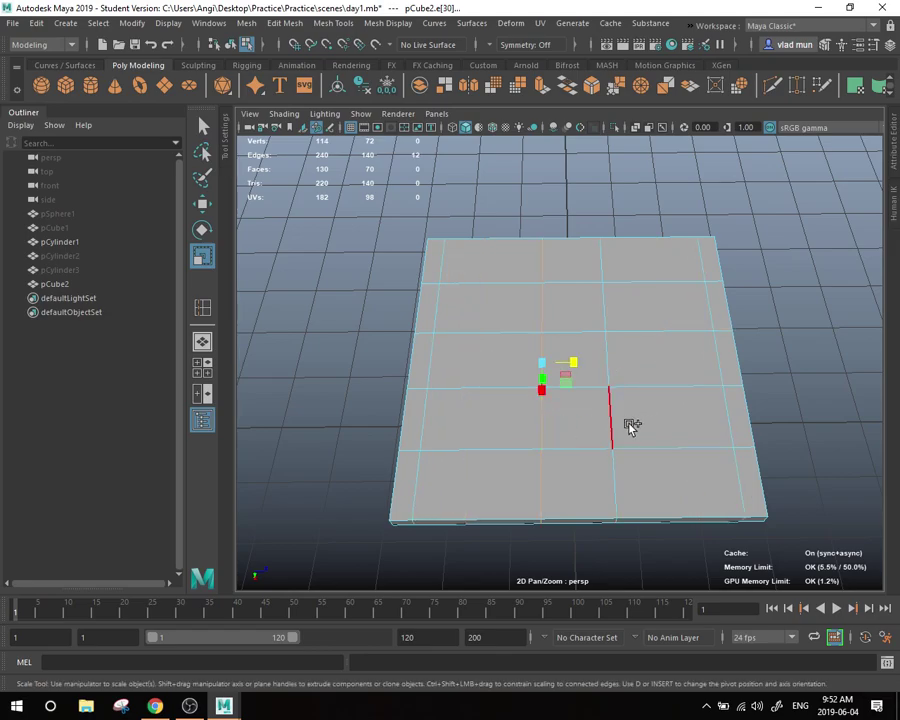
pyautogui.keyDown('shift'); pyautogui.doubleClick(613, 412); pyautogui.keyUp('shift')
pyautogui.moveTo(606, 362); pyautogui.dragTo(646, 354)
pyautogui.moveTo(703, 360); pyautogui.dragTo(697, 362)
# Spread the horizontal edge loops outward toward the slab's borders.
pyautogui.doubleClick(517, 449)
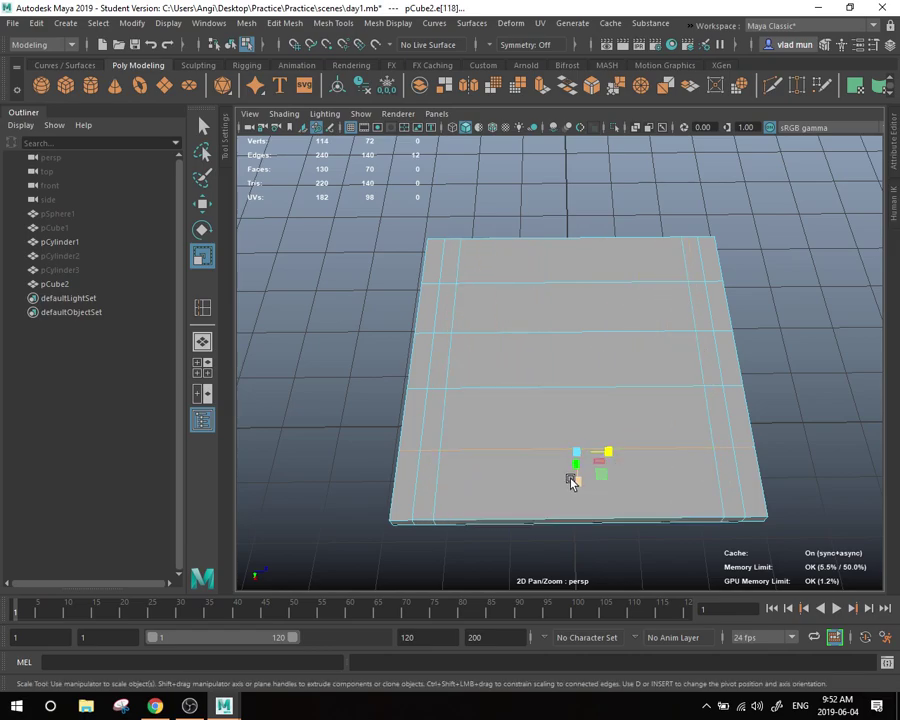
pyautogui.keyDown('shift'); pyautogui.doubleClick(558, 283); pyautogui.keyUp('shift')
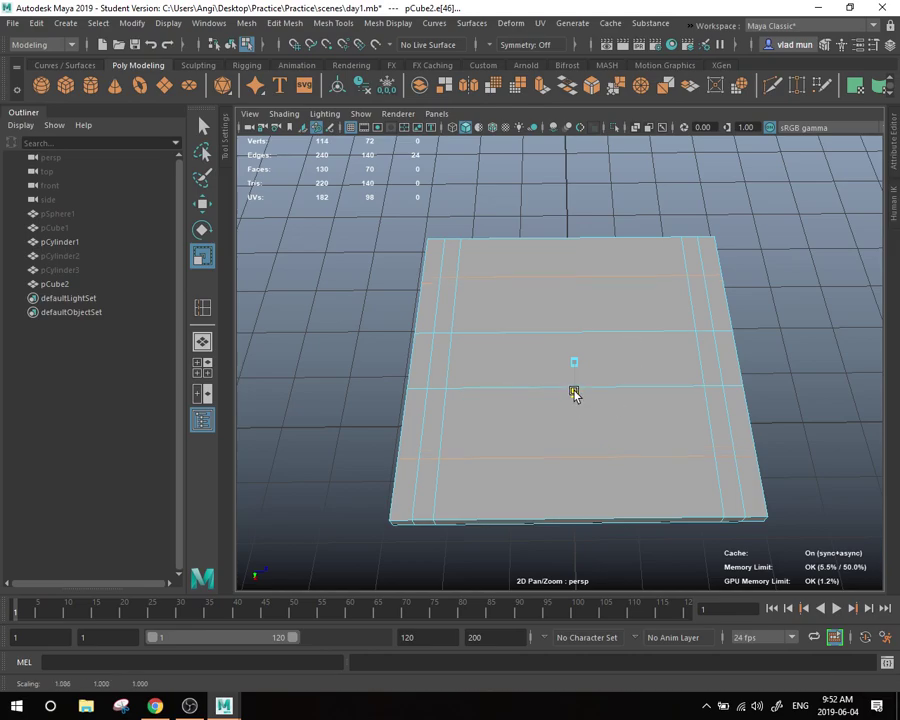
pyautogui.doubleClick(516, 383)
pyautogui.keyDown('shift'); pyautogui.doubleClick(512, 333); pyautogui.keyUp('shift')
pyautogui.moveTo(575, 398); pyautogui.dragTo(852, 482)
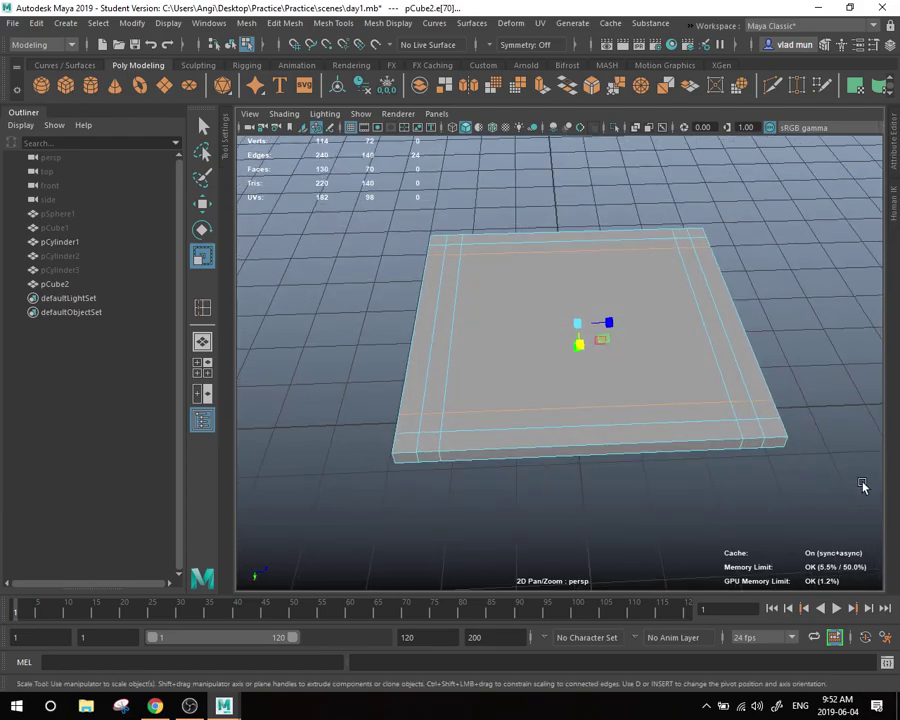
# Select the four corner faces on the slab's underside.
pyautogui.click(735, 497)
pyautogui.keyDown('alt'); pyautogui.moveTo(735, 497); pyautogui.dragTo(464, 298); pyautogui.keyUp('alt')
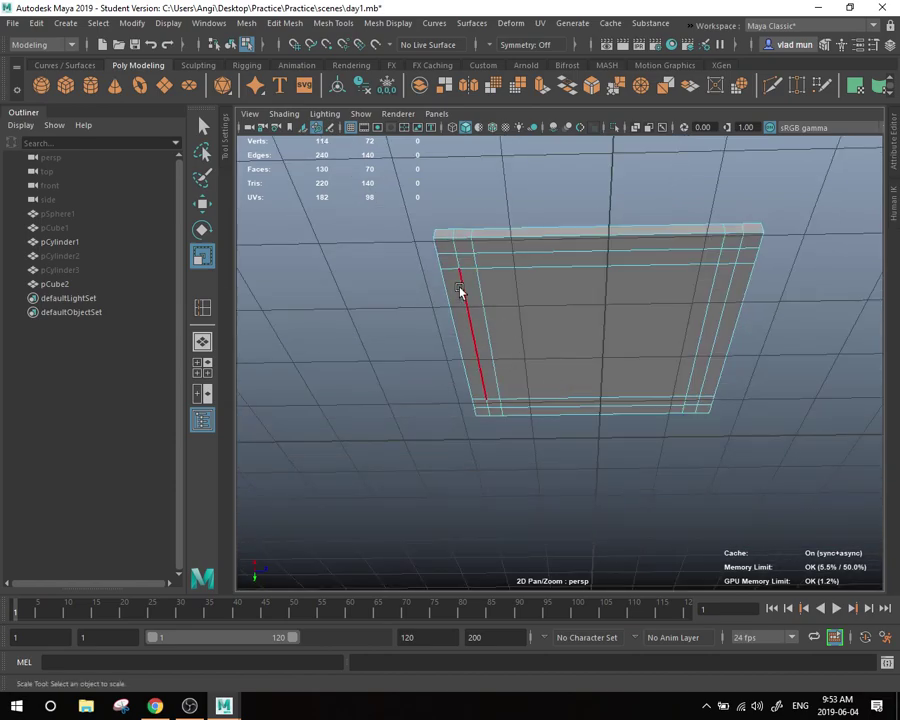
pyautogui.moveTo(490, 271); pyautogui.dragTo(470, 301, button='right')
pyautogui.click(500, 345)
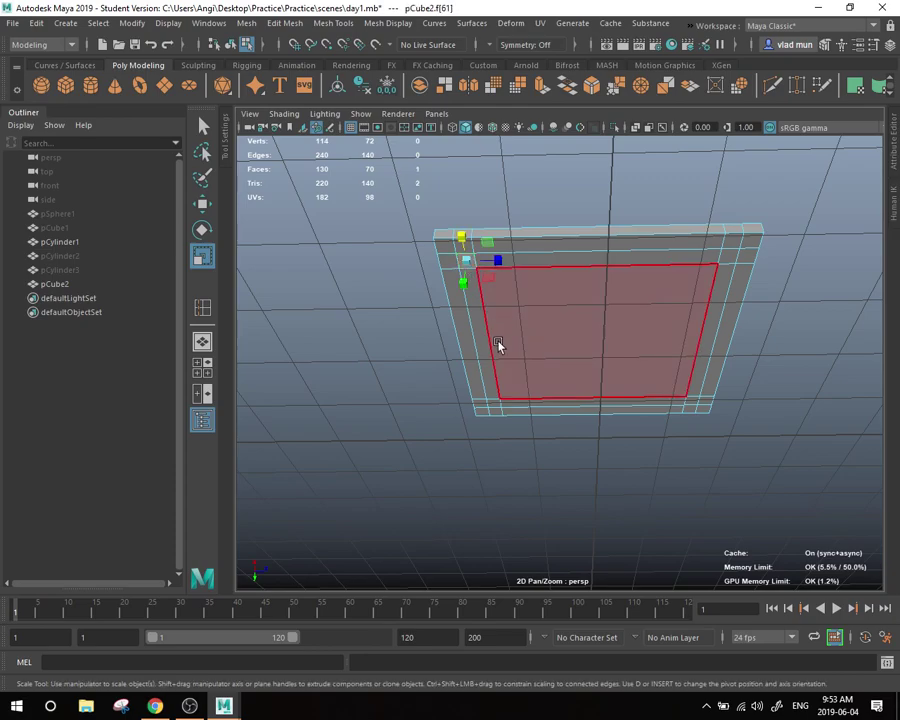
pyautogui.keyDown('shift'); pyautogui.click(500, 406); pyautogui.keyUp('shift')
pyautogui.keyDown('shift'); pyautogui.click(696, 404); pyautogui.keyUp('shift')
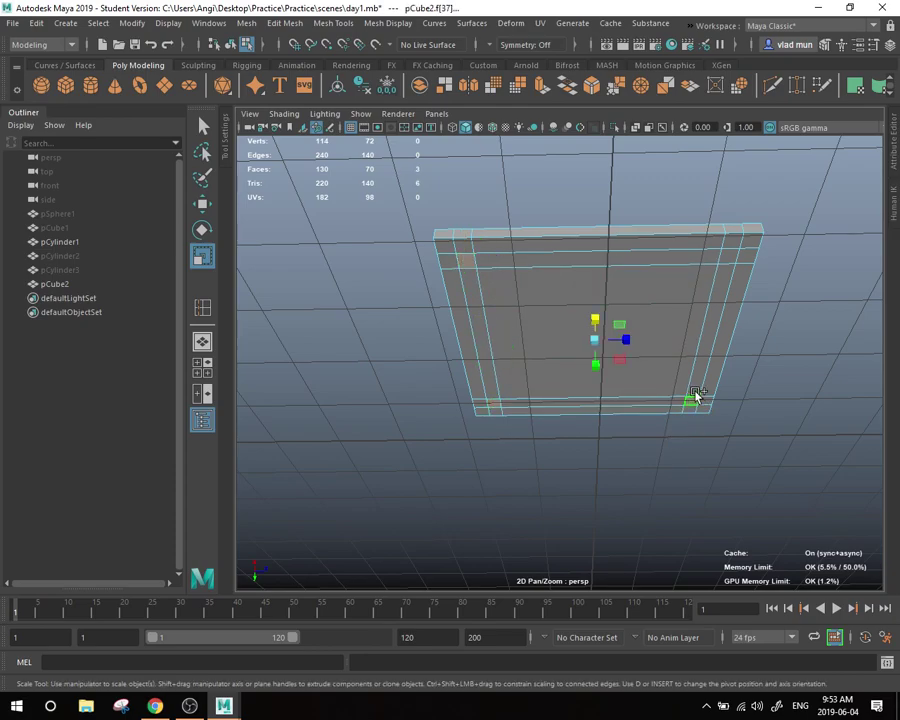
pyautogui.keyDown('shift'); pyautogui.click(727, 258); pyautogui.keyUp('shift')
# Extrude the four corner faces about 2.3 units downward into table legs.
pyautogui.keyDown('alt'); pyautogui.moveTo(505, 237); pyautogui.dragTo(653, 287); pyautogui.keyUp('alt')
pyautogui.hotkey('ctrl', 'e')
pyautogui.moveTo(493, 418); pyautogui.dragTo(573, 428)
pyautogui.keyDown('alt'); pyautogui.moveTo(573, 428); pyautogui.dragTo(516, 402, button='middle'); pyautogui.keyUp('alt')
pyautogui.keyDown('alt'); pyautogui.moveTo(516, 402); pyautogui.dragTo(538, 408); pyautogui.keyUp('alt')
# Deselect the leg faces and switch the table to edge selection.
pyautogui.click(579, 468)
pyautogui.keyDown('alt'); pyautogui.moveTo(579, 468); pyautogui.dragTo(540, 338); pyautogui.keyUp('alt')
pyautogui.keyDown('alt'); pyautogui.moveTo(649, 368); pyautogui.dragTo(514, 306); pyautogui.keyUp('alt')
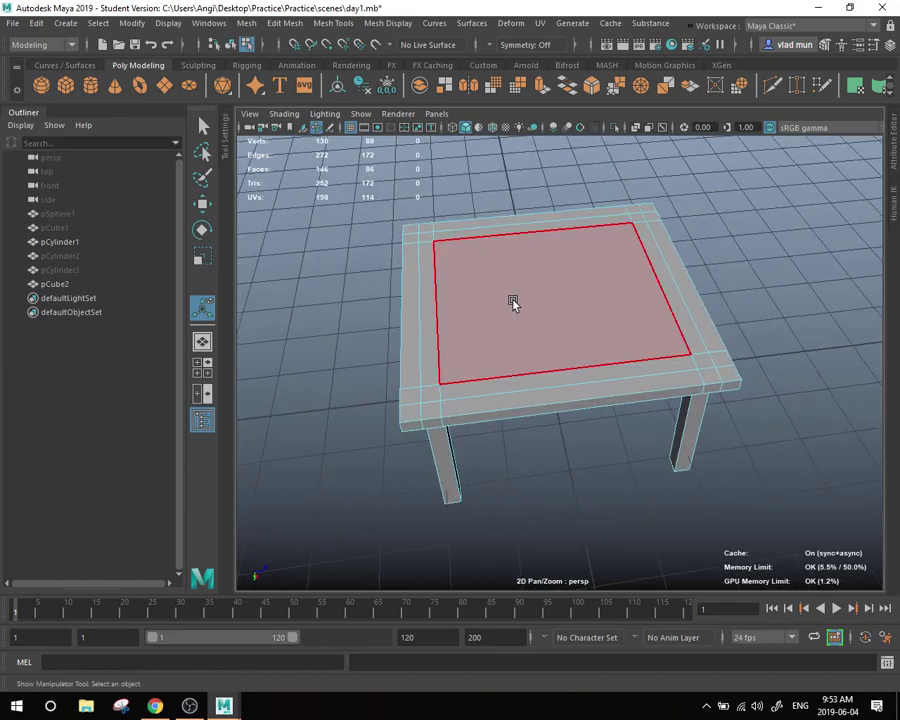
pyautogui.moveTo(513, 300); pyautogui.dragTo(543, 289, button='right')
pyautogui.keyDown('alt'); pyautogui.moveTo(613, 372); pyautogui.dragTo(583, 421); pyautogui.keyUp('alt')
pyautogui.rightClick(555, 428)
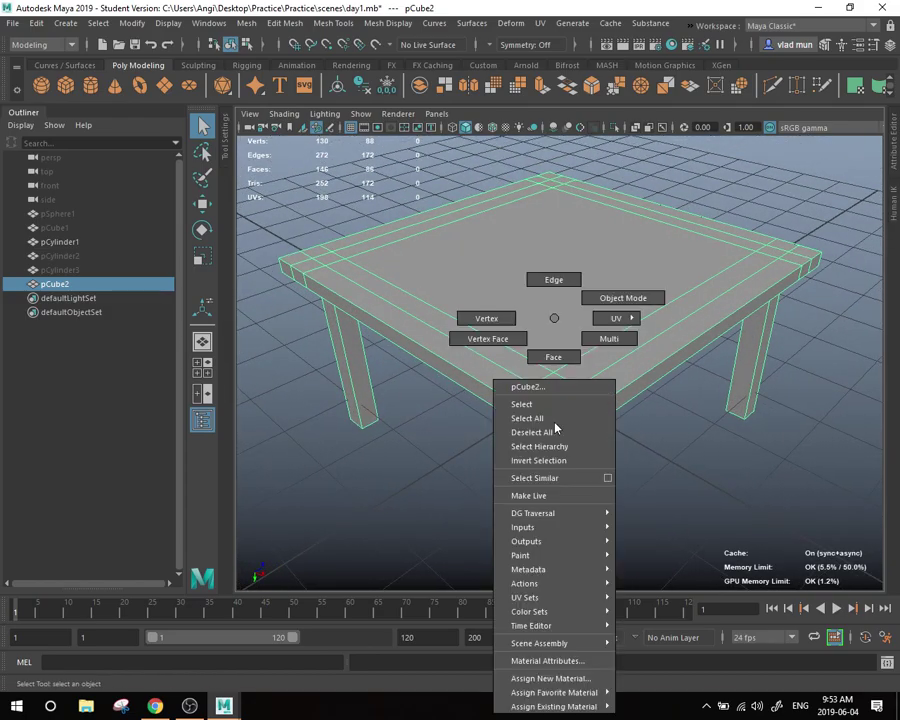
pyautogui.click(553, 280)
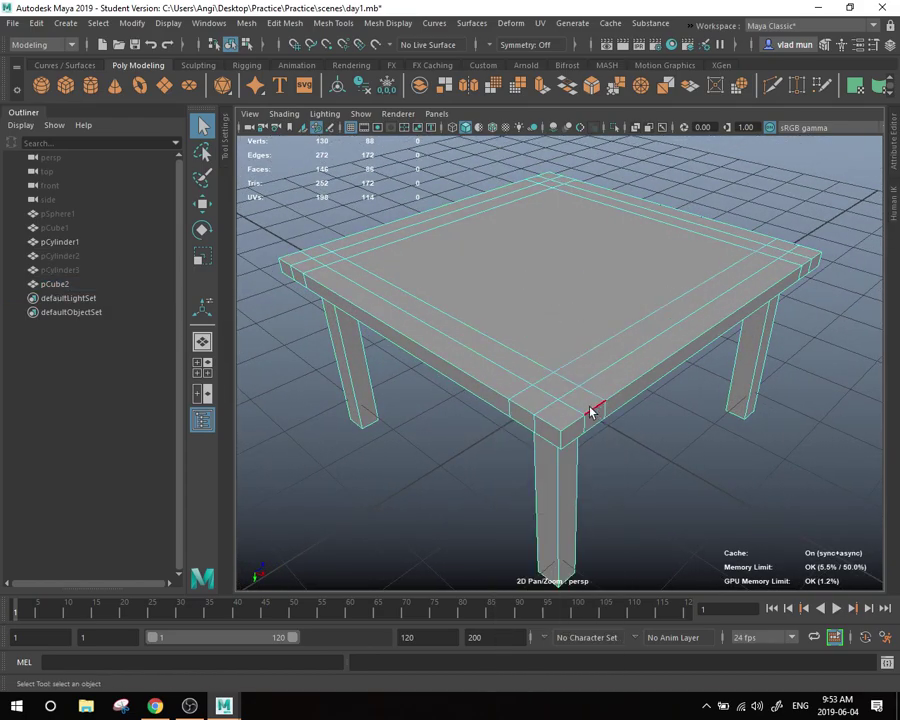
# Select the tabletop's outer top border edges.
pyautogui.scroll(3, 550, 384)
pyautogui.click(563, 425)
pyautogui.keyDown('alt'); pyautogui.moveTo(580, 512); pyautogui.dragTo(534, 323); pyautogui.keyUp('alt')
pyautogui.click(514, 418)
pyautogui.click(533, 421)
pyautogui.keyDown('alt'); pyautogui.moveTo(440, 490); pyautogui.dragTo(674, 452); pyautogui.keyUp('alt')
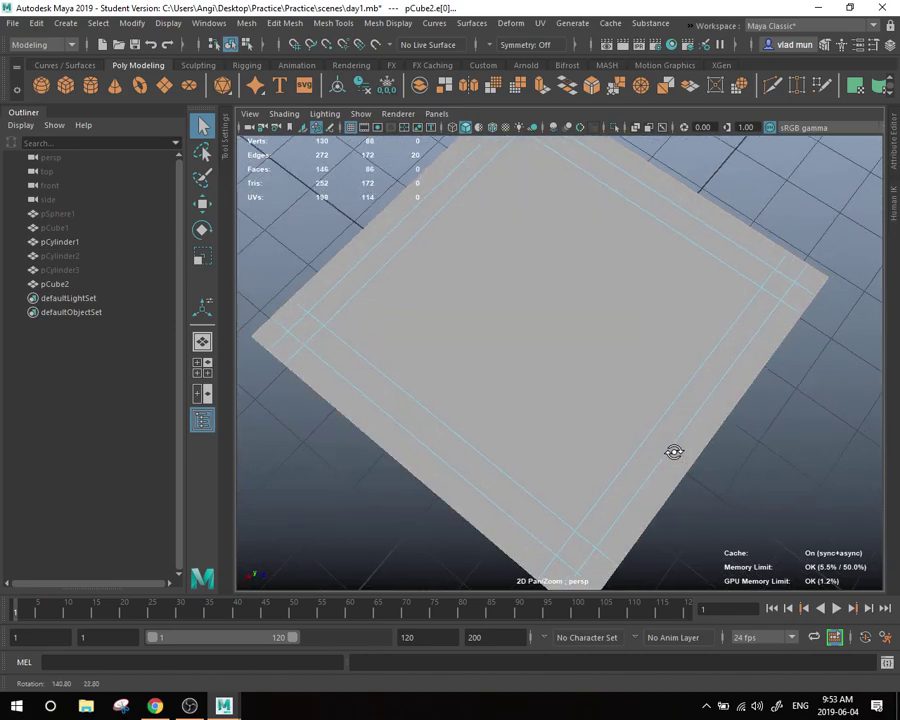
pyautogui.keyDown('alt'); pyautogui.moveTo(727, 545); pyautogui.dragTo(592, 357); pyautogui.keyUp('alt')
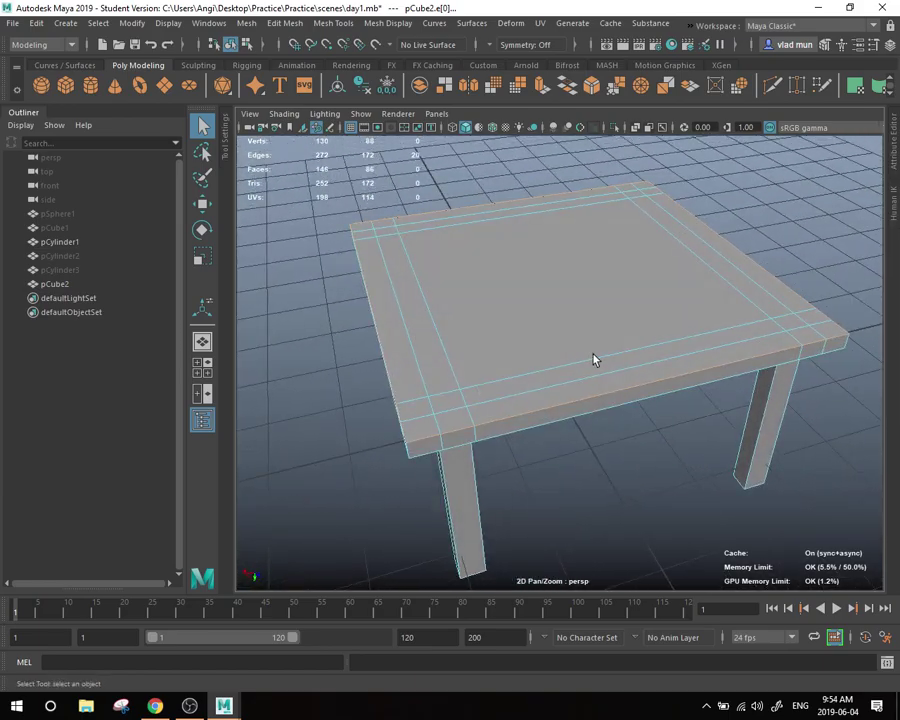
# Bevel the selected tabletop edges with Bevel Components, setting fraction 0.4 and 2 segments.
pyautogui.click(592, 86)
pyautogui.keyDown('alt'); pyautogui.moveTo(494, 290); pyautogui.dragTo(528, 278); pyautogui.keyUp('alt')
pyautogui.keyDown('alt'); pyautogui.moveTo(528, 278); pyautogui.dragTo(647, 263, button='right'); pyautogui.keyUp('alt')
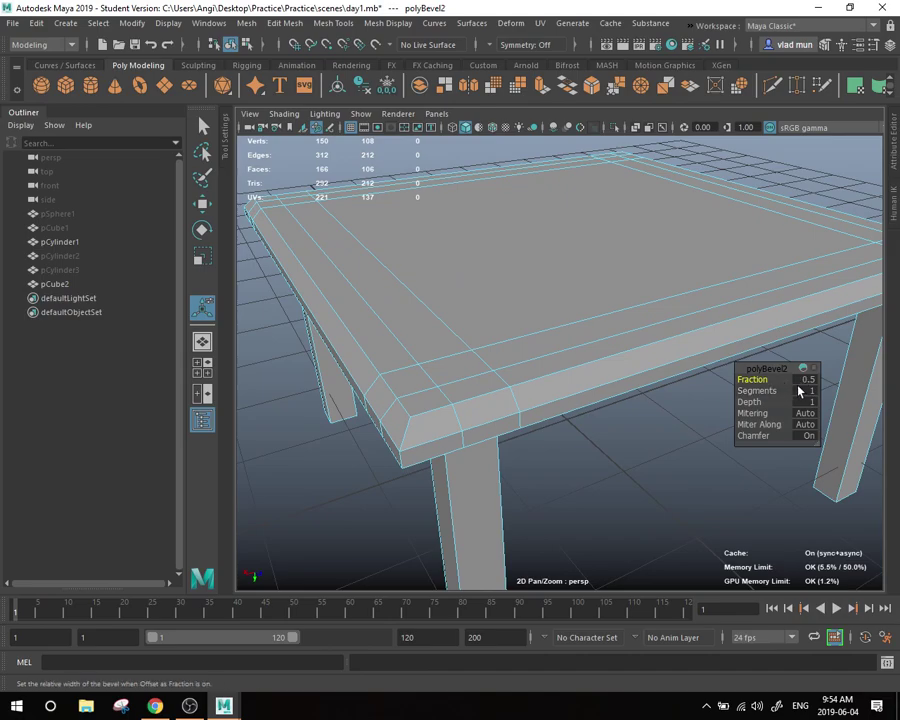
pyautogui.moveTo(741, 379); pyautogui.dragTo(771, 390)
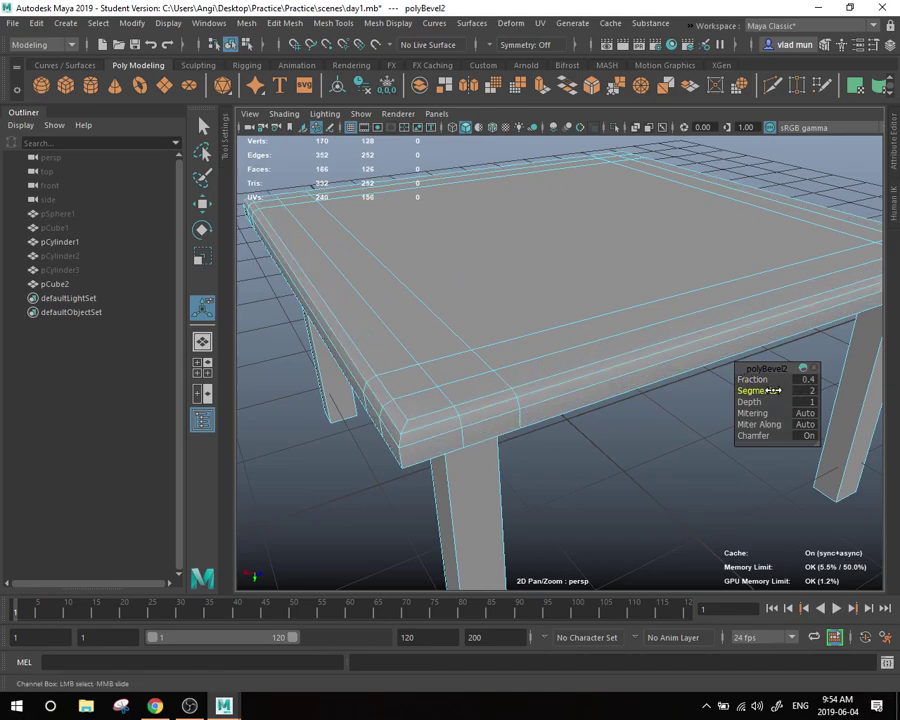
pyautogui.keyDown('alt'); pyautogui.moveTo(480, 345); pyautogui.dragTo(546, 410); pyautogui.keyUp('alt')
pyautogui.press('t')
# Inspect the bevelled table from several angles, selecting and deselecting the whole table object.
pyautogui.keyDown('alt'); pyautogui.moveTo(497, 349); pyautogui.dragTo(652, 383); pyautogui.keyUp('alt')
pyautogui.rightClick(581, 305)
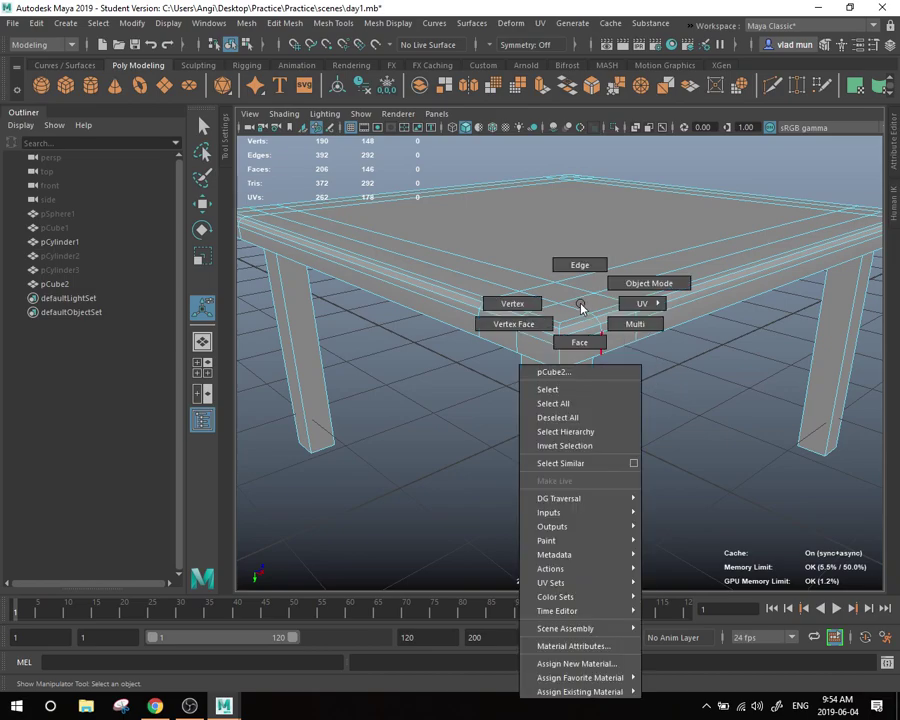
pyautogui.click(647, 284)
pyautogui.click(477, 371)
pyautogui.keyDown('alt'); pyautogui.moveTo(447, 360); pyautogui.dragTo(786, 323); pyautogui.keyUp('alt')
pyautogui.keyDown('alt'); pyautogui.moveTo(569, 309); pyautogui.dragTo(450, 330, button='right'); pyautogui.keyUp('alt')
pyautogui.click(560, 321)
pyautogui.moveTo(560, 321)
pyautogui.keyDown('alt'); pyautogui.mouseDown()
pyautogui.moveTo(562, 311)
pyautogui.moveTo(570, 315)
pyautogui.mouseUp(); pyautogui.keyUp('alt')
pyautogui.click(490, 448)
# Zoom in on the tabletop edge, select the table and bring up its component mode choices.
pyautogui.keyDown('alt'); pyautogui.moveTo(527, 370); pyautogui.dragTo(717, 353, button='right'); pyautogui.keyUp('alt')
pyautogui.keyDown('alt'); pyautogui.moveTo(615, 357); pyautogui.dragTo(543, 358); pyautogui.keyUp('alt')
pyautogui.keyDown('alt'); pyautogui.moveTo(469, 312); pyautogui.dragTo(580, 320, button='right'); pyautogui.keyUp('alt')
pyautogui.click(601, 362)
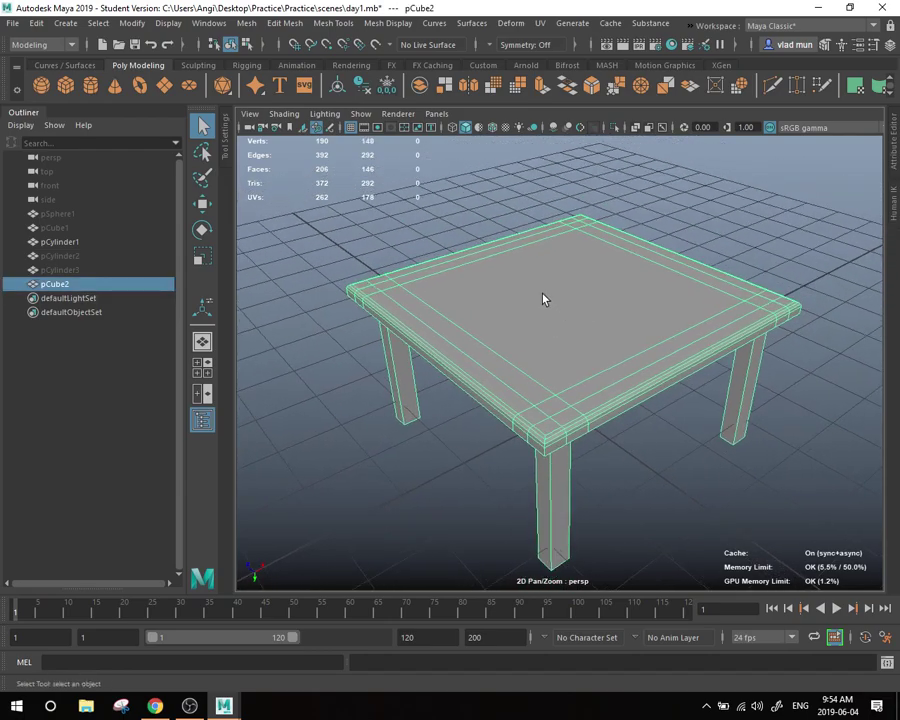
pyautogui.keyDown('alt'); pyautogui.moveTo(543, 298); pyautogui.dragTo(404, 383, button='right'); pyautogui.keyUp('alt')
pyautogui.keyDown('alt'); pyautogui.moveTo(404, 383); pyautogui.dragTo(530, 337); pyautogui.keyUp('alt')
pyautogui.moveTo(528, 318); pyautogui.dragTo(527, 279, button='right')
# Switch the table to edge mode and select two neighbouring bevel edge loops.
pyautogui.keyDown('alt'); pyautogui.moveTo(474, 344); pyautogui.dragTo(585, 365, button='right'); pyautogui.keyUp('alt')
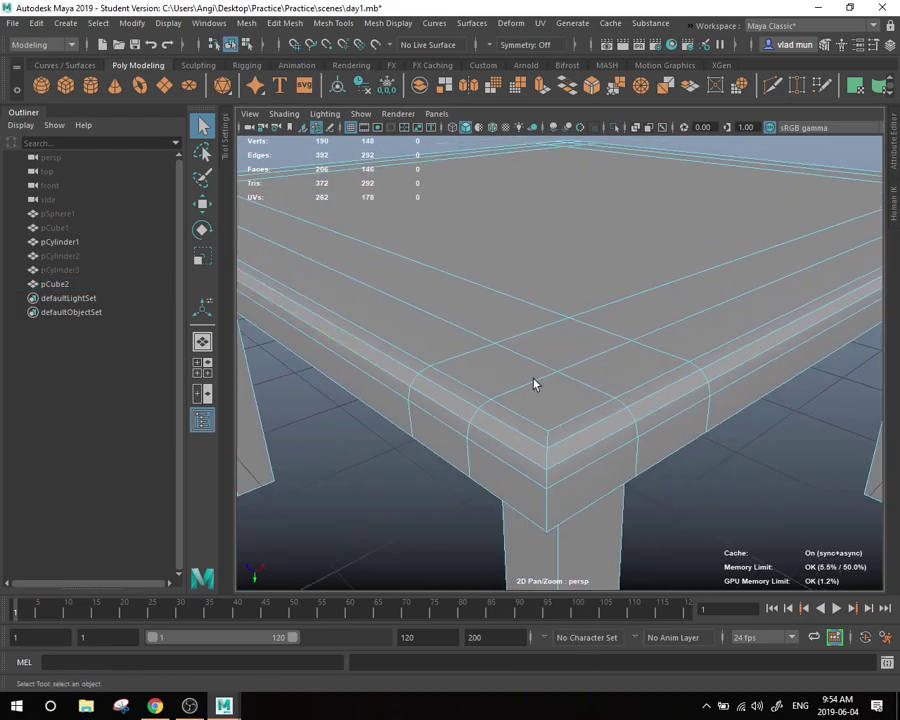
pyautogui.doubleClick(377, 386)
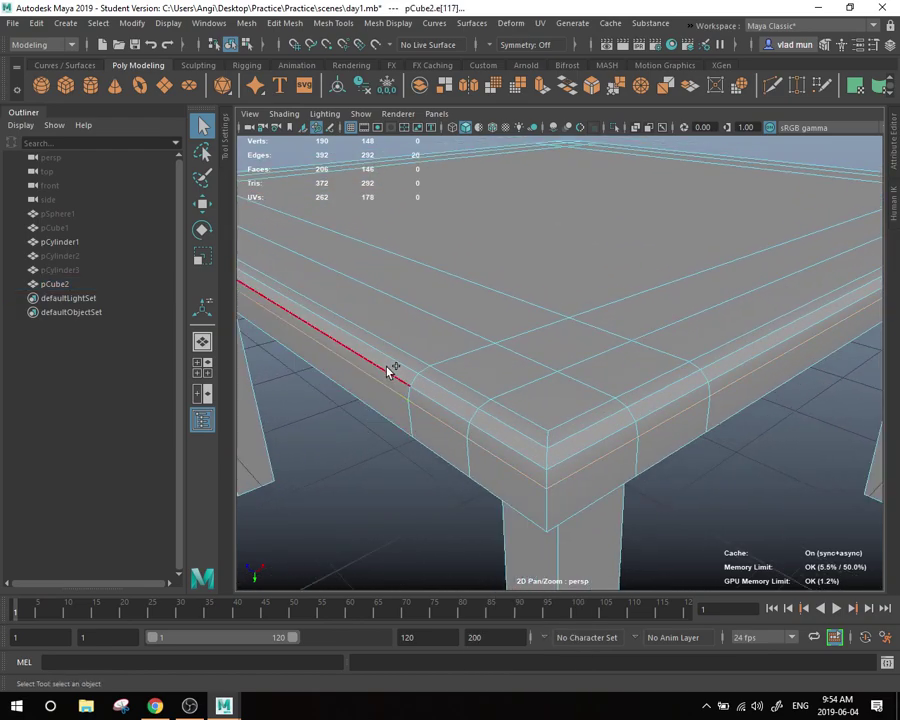
pyautogui.keyDown('shift'); pyautogui.doubleClick(412, 352); pyautogui.keyUp('shift')
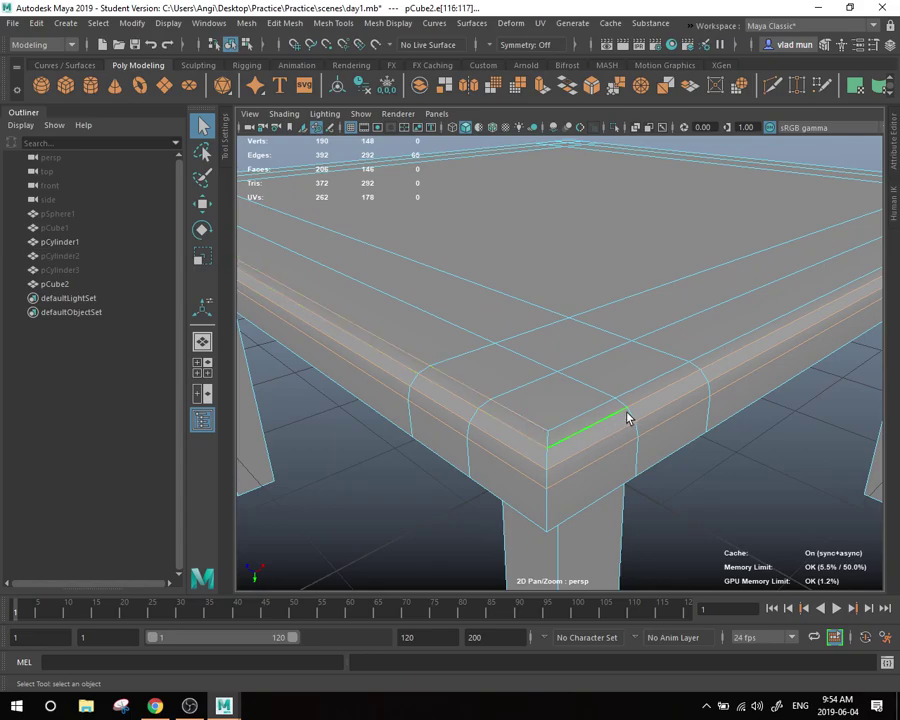
pyautogui.keyDown('alt'); pyautogui.moveTo(619, 422); pyautogui.dragTo(583, 352, button='right'); pyautogui.keyUp('alt')
pyautogui.keyDown('alt'); pyautogui.moveTo(583, 352); pyautogui.dragTo(614, 357); pyautogui.keyUp('alt')
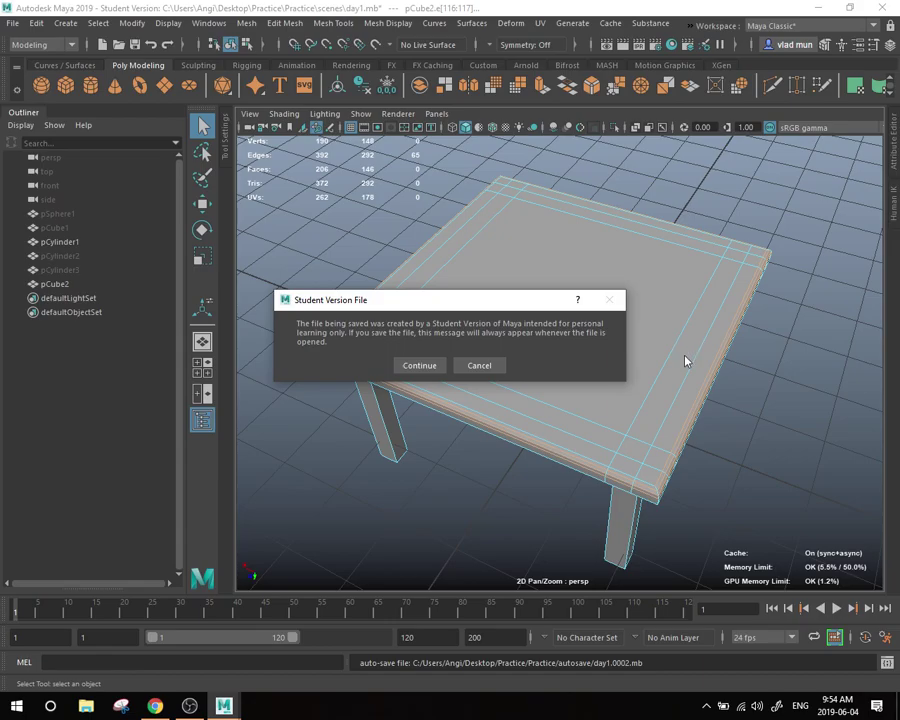
# Dismiss the Student Version notice, add two front rim edge loops, and open Mesh Display.
pyautogui.click(418, 366)
pyautogui.keyDown('alt'); pyautogui.moveTo(418, 366); pyautogui.dragTo(408, 341); pyautogui.keyUp('alt')
pyautogui.scroll(5, 651, 311)
pyautogui.scroll(3, 408, 341)
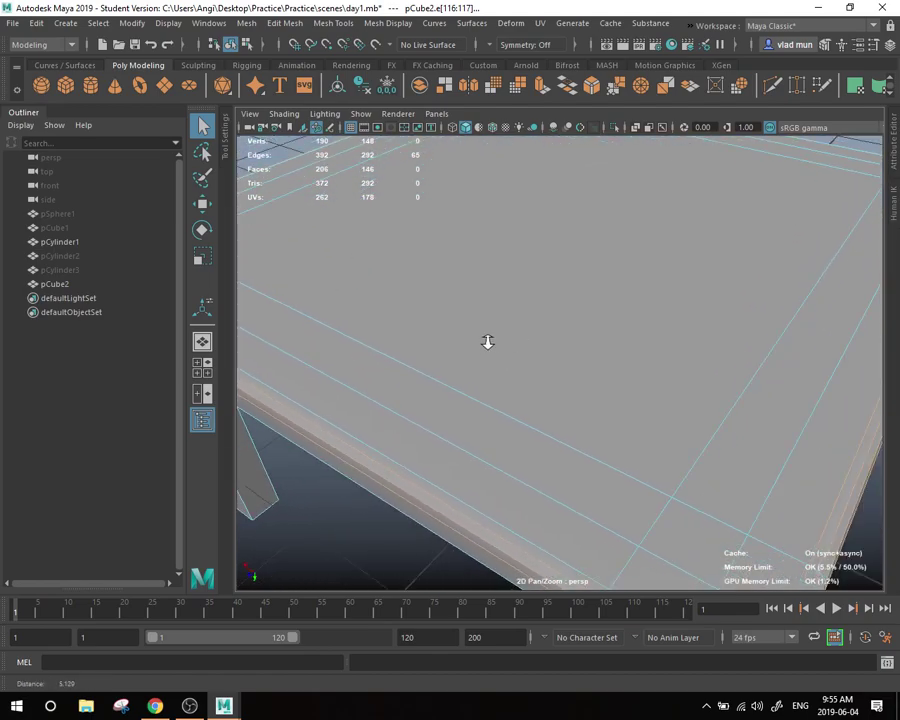
pyautogui.keyDown('alt'); pyautogui.moveTo(426, 484); pyautogui.dragTo(392, 488); pyautogui.keyUp('alt')
pyautogui.keyDown('shift'); pyautogui.doubleClick(392, 488); pyautogui.keyUp('shift')
pyautogui.keyDown('shift'); pyautogui.doubleClick(411, 430); pyautogui.keyUp('shift')
pyautogui.keyDown('alt'); pyautogui.moveTo(411, 430); pyautogui.dragTo(593, 372); pyautogui.keyUp('alt')
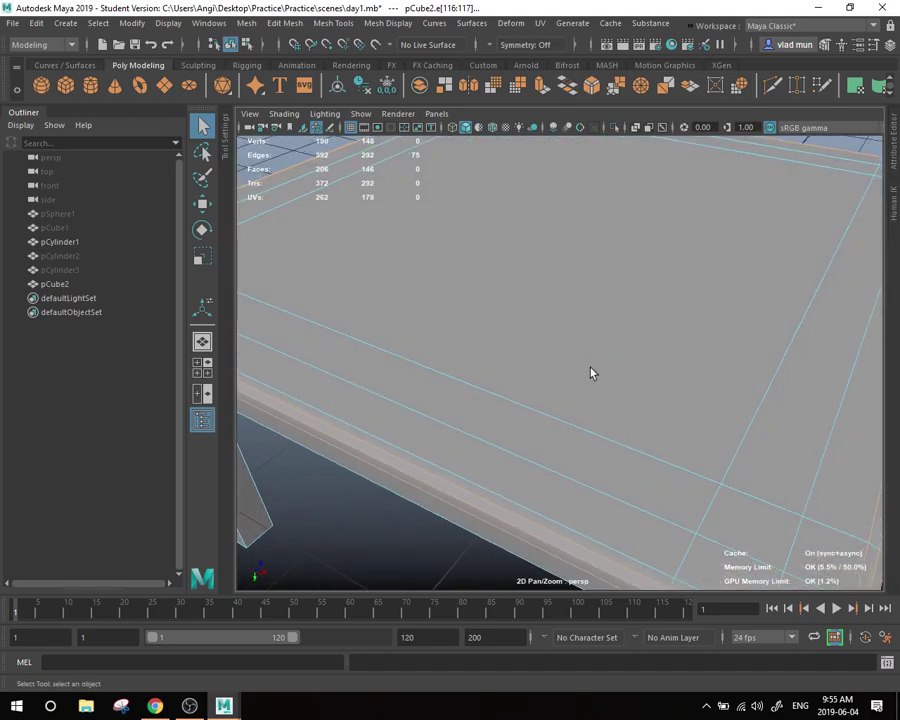
pyautogui.keyDown('alt'); pyautogui.moveTo(428, 368); pyautogui.dragTo(510, 340); pyautogui.keyUp('alt')
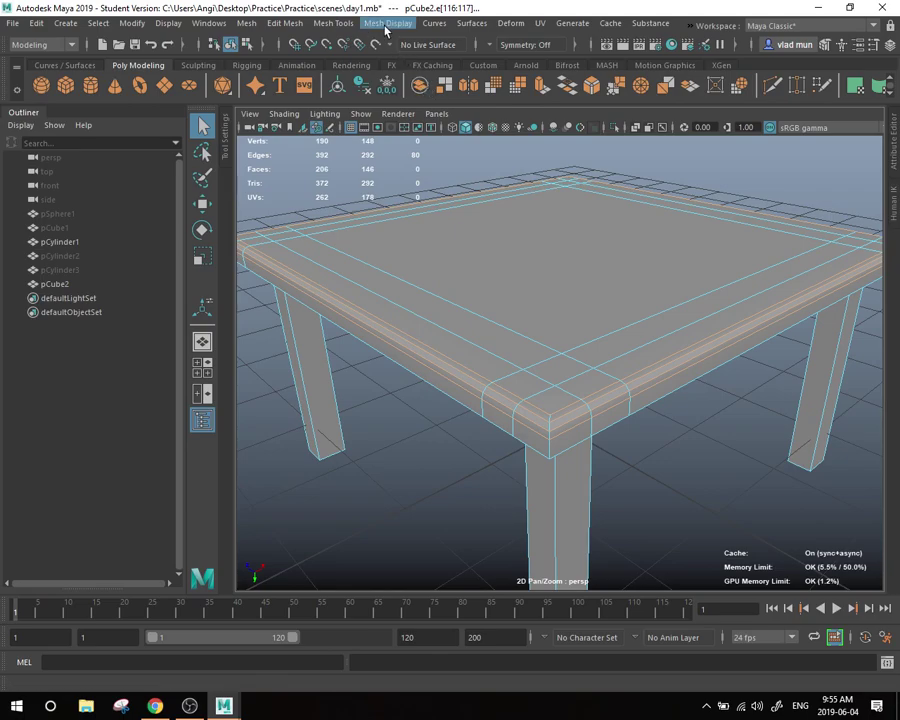
pyautogui.click(391, 25)
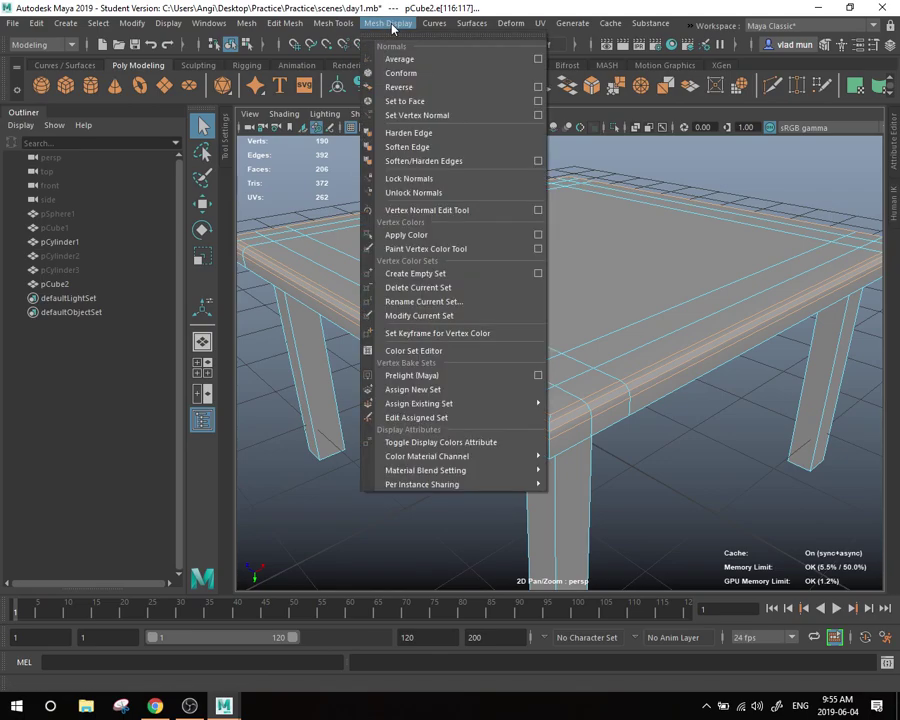
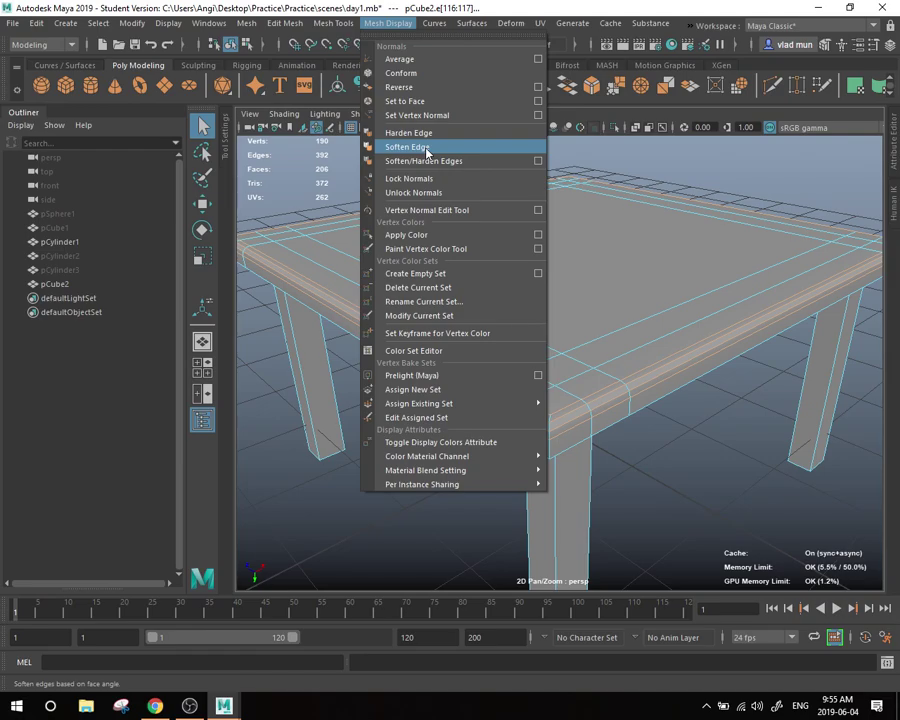
# Soften the selected rim edges, then undo back to the rim edge-loop selection.
pyautogui.click(427, 152)
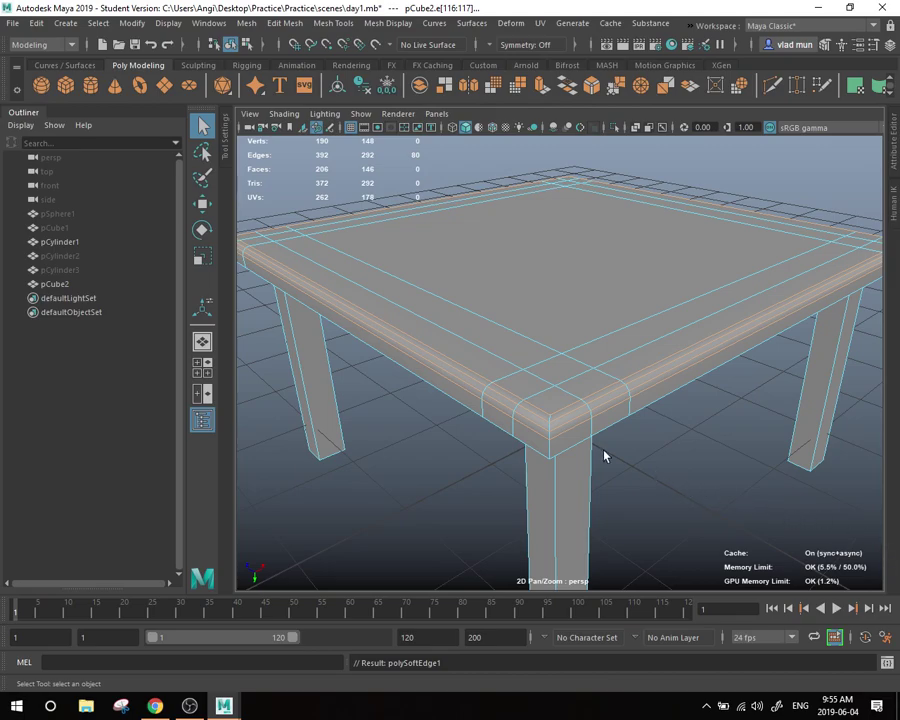
pyautogui.keyDown('alt'); pyautogui.moveTo(391, 417); pyautogui.dragTo(468, 396); pyautogui.keyUp('alt')
pyautogui.moveTo(508, 268); pyautogui.dragTo(558, 267, button='right')
pyautogui.keyDown('alt'); pyautogui.moveTo(558, 267); pyautogui.dragTo(490, 387); pyautogui.keyUp('alt')
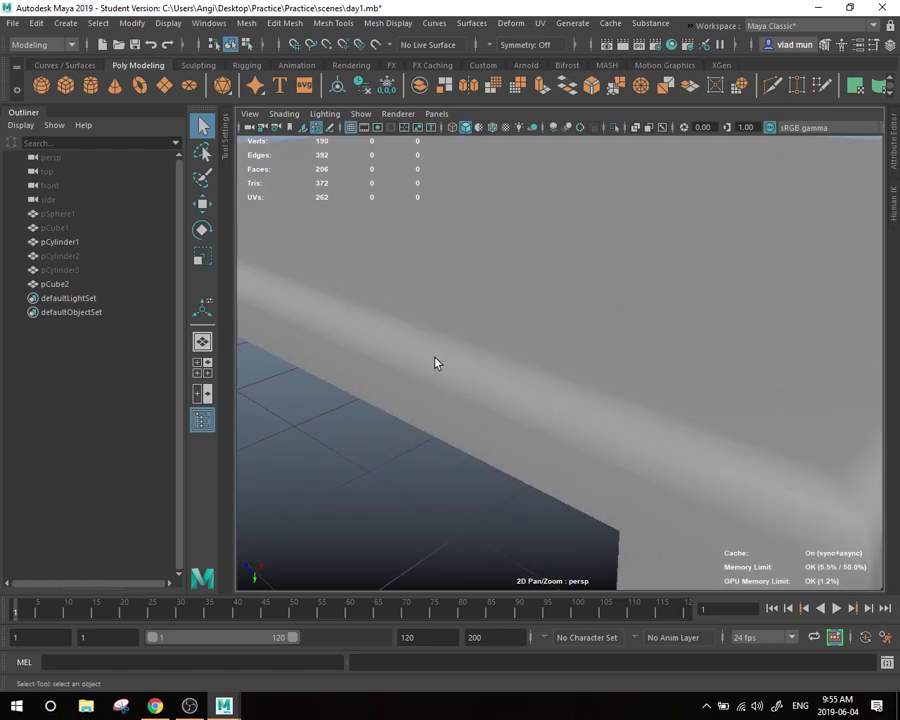
pyautogui.click(519, 373)
pyautogui.hotkey('ctrl', 'z')
pyautogui.hotkey('ctrl', 'z')
pyautogui.hotkey('ctrl', 'z')
pyautogui.hotkey('ctrl', 'z')
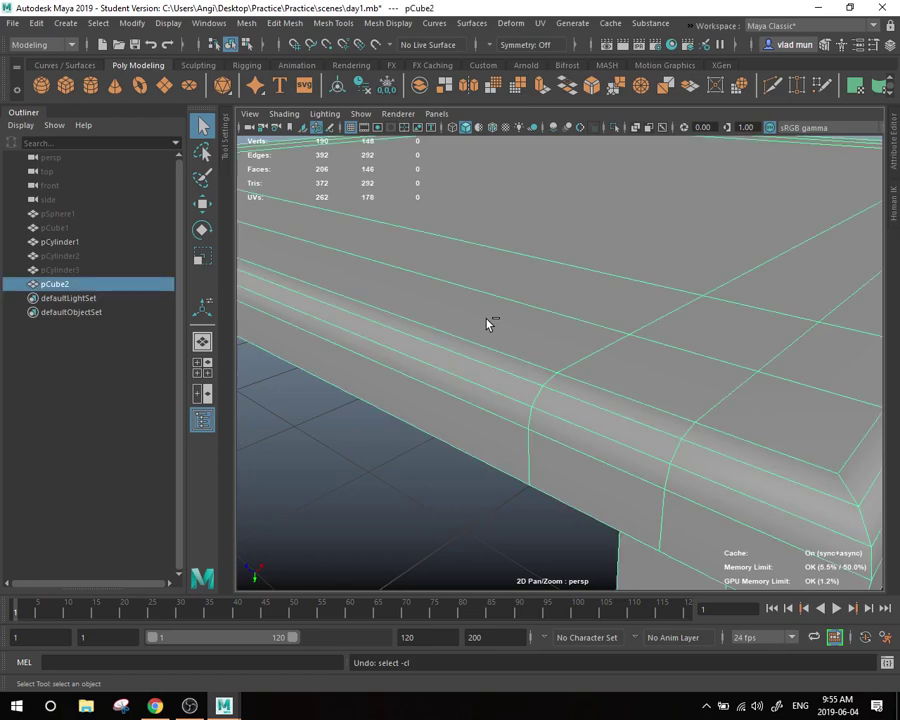
# Apply Mesh Display > Harden Edge to the rim loops so they render faceted.
pyautogui.click(393, 22)
pyautogui.click(410, 132)
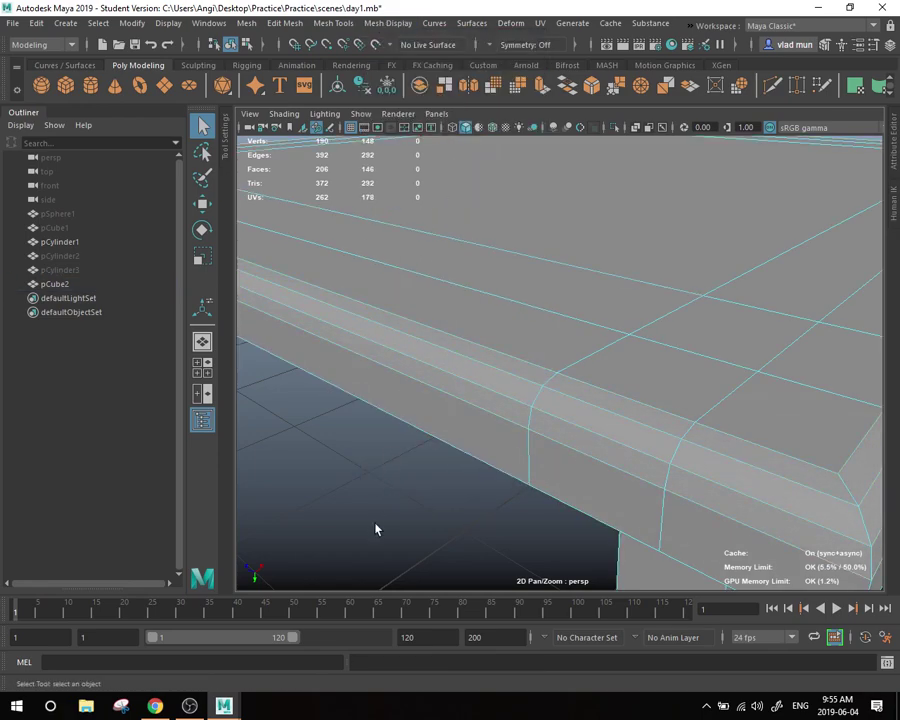
pyautogui.moveTo(542, 281); pyautogui.dragTo(593, 257, button='right')
pyautogui.click(400, 476)
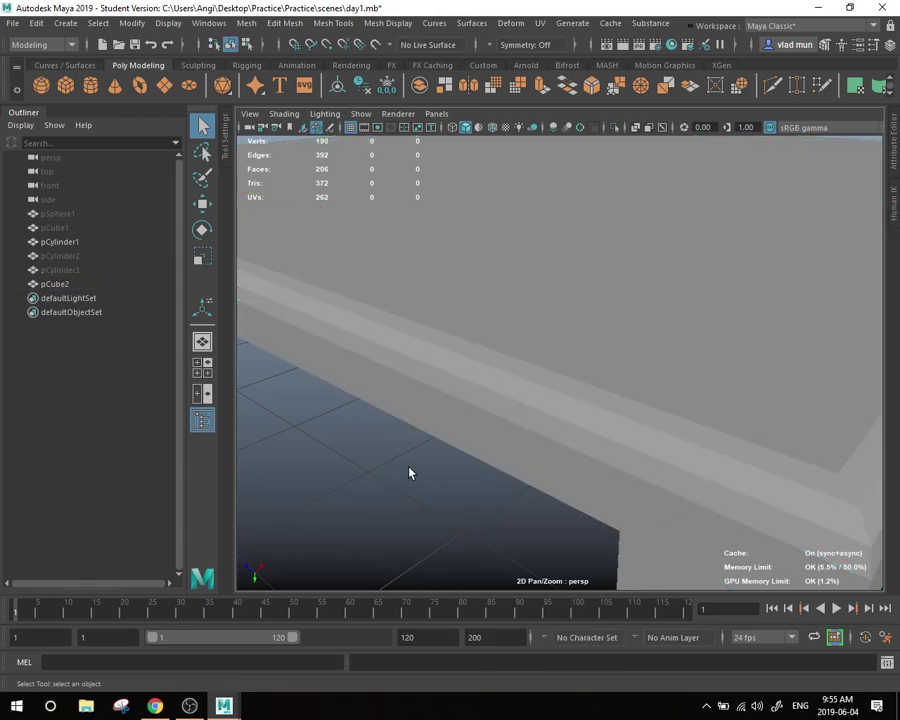
pyautogui.press('\\')
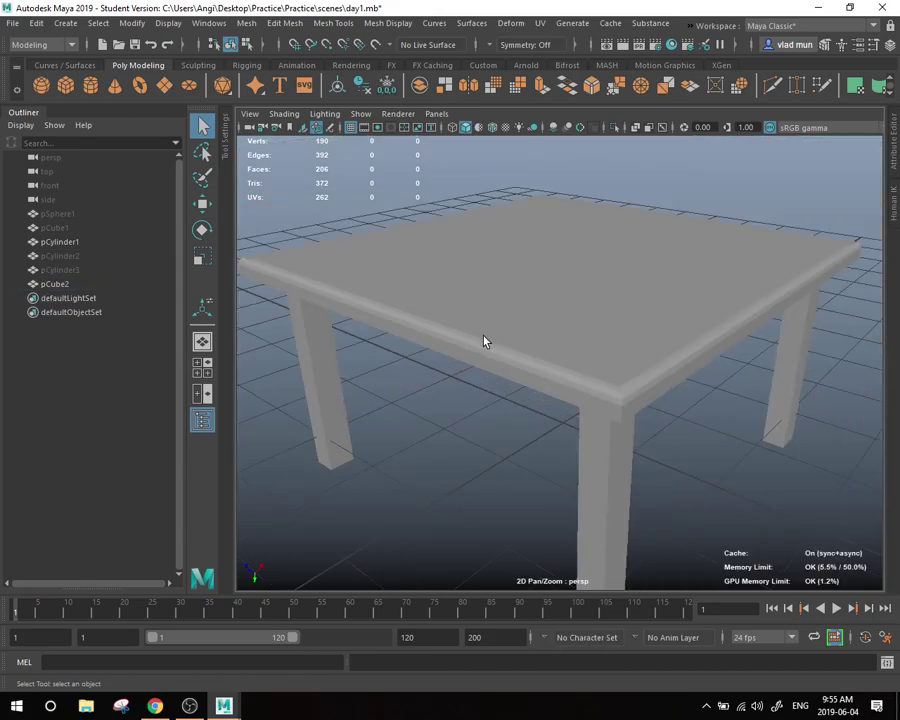
pyautogui.press('\\')
pyautogui.click(502, 390)
pyautogui.moveTo(500, 318); pyautogui.dragTo(499, 280, button='right')
# Select the rim, upper bevel, back and left tabletop edge loops.
pyautogui.doubleClick(484, 392)
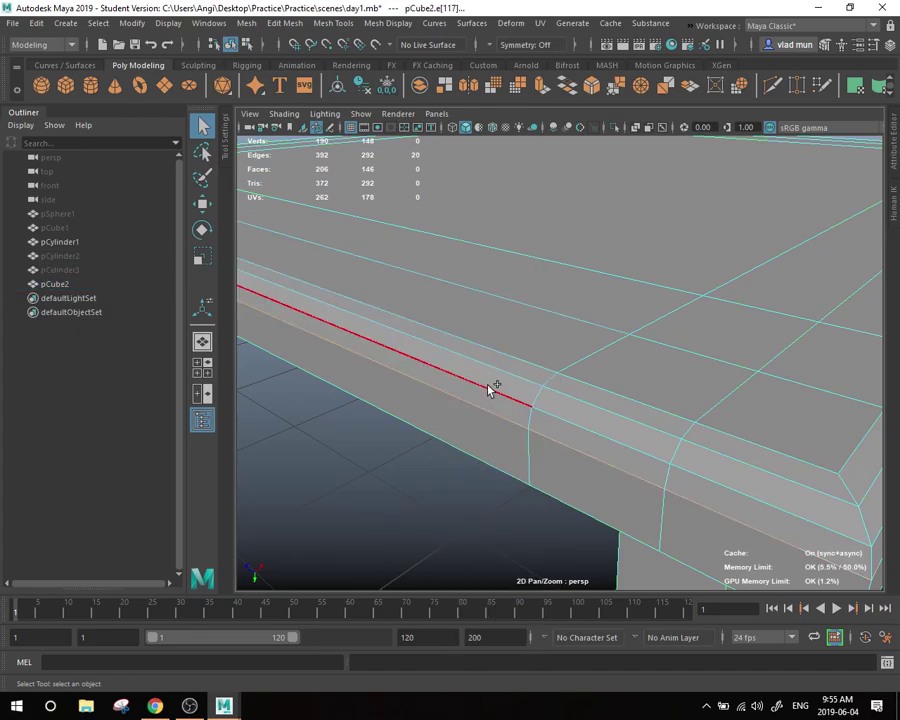
pyautogui.keyDown('shift'); pyautogui.doubleClick(510, 352); pyautogui.keyUp('shift')
pyautogui.scroll(-5, 510, 352)
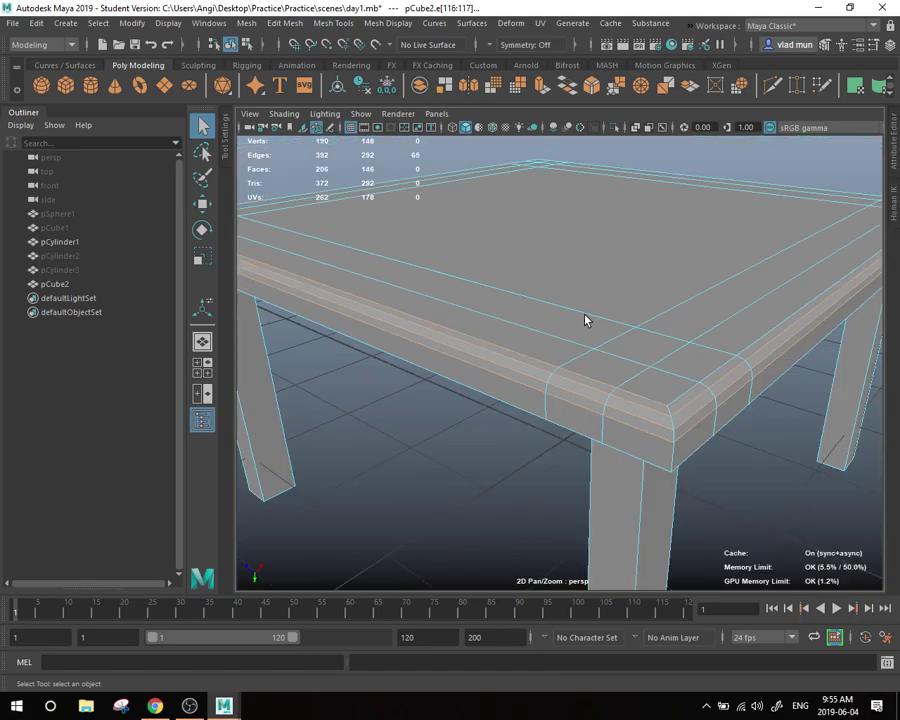
pyautogui.keyDown('shift'); pyautogui.doubleClick(738, 305); pyautogui.keyUp('shift')
pyautogui.keyDown('alt'); pyautogui.moveTo(735, 187); pyautogui.dragTo(635, 295); pyautogui.keyUp('alt')
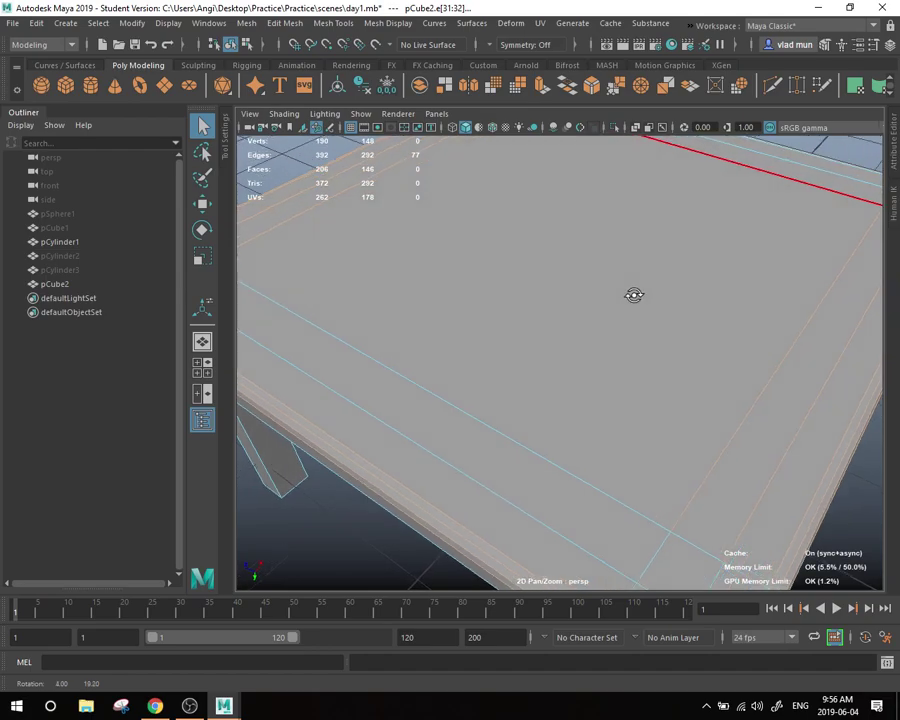
pyautogui.scroll(-5, 635, 295)
pyautogui.keyDown('ctrl'); pyautogui.doubleClick(675, 350); pyautogui.keyUp('ctrl')
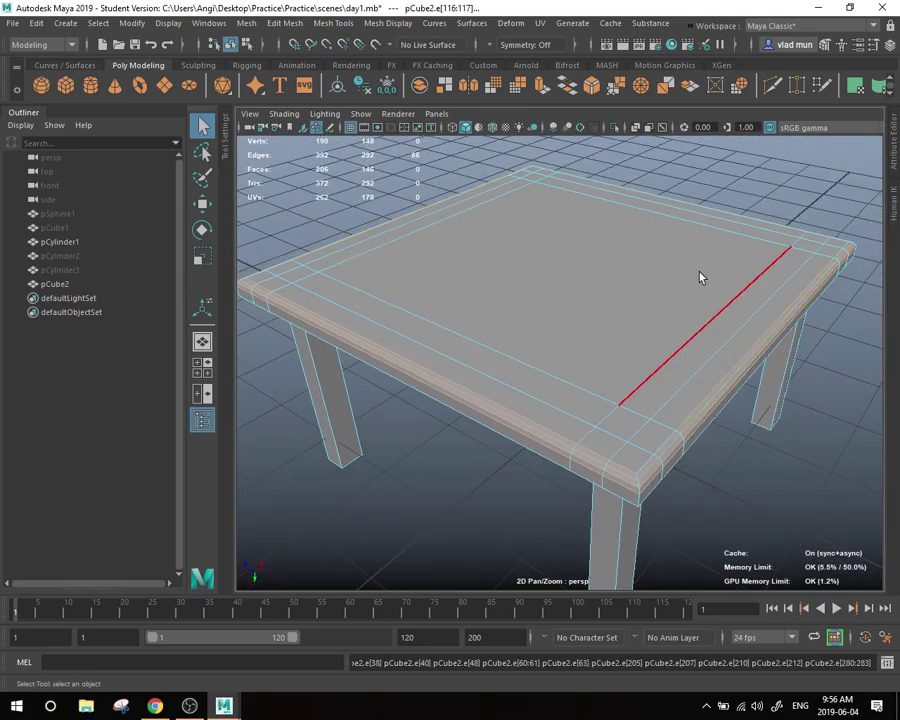
pyautogui.keyDown('shift'); pyautogui.doubleClick(745, 213); pyautogui.keyUp('shift')
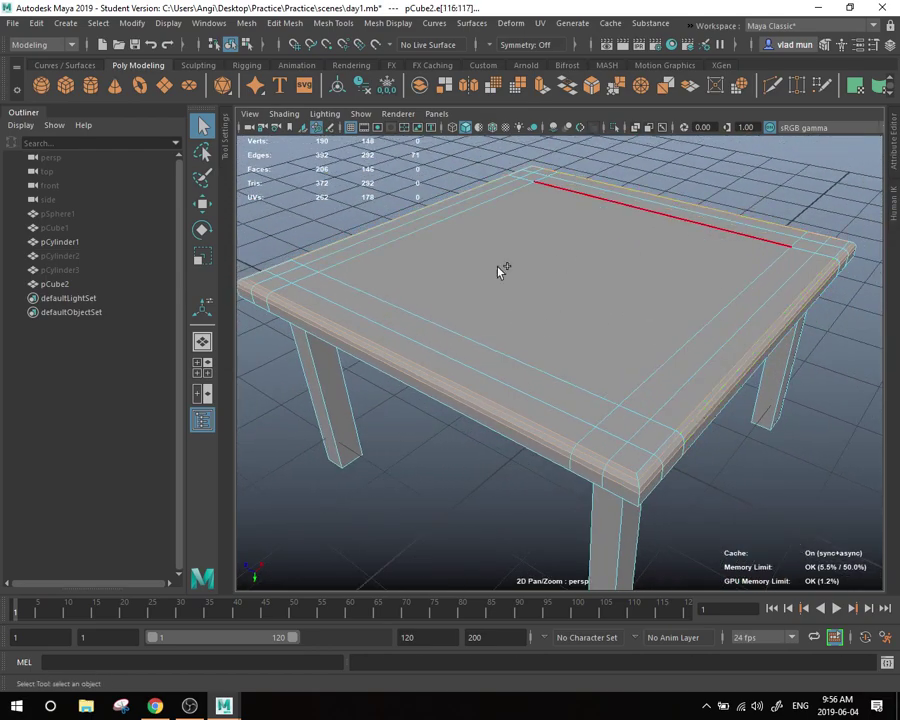
pyautogui.keyDown('shift'); pyautogui.doubleClick(362, 236); pyautogui.keyUp('shift')
pyautogui.keyDown('alt'); pyautogui.moveTo(362, 236); pyautogui.dragTo(441, 6); pyautogui.keyUp('alt')
# Apply Soften Edge to the selected loops and check the table from a low angle.
pyautogui.click(378, 23)
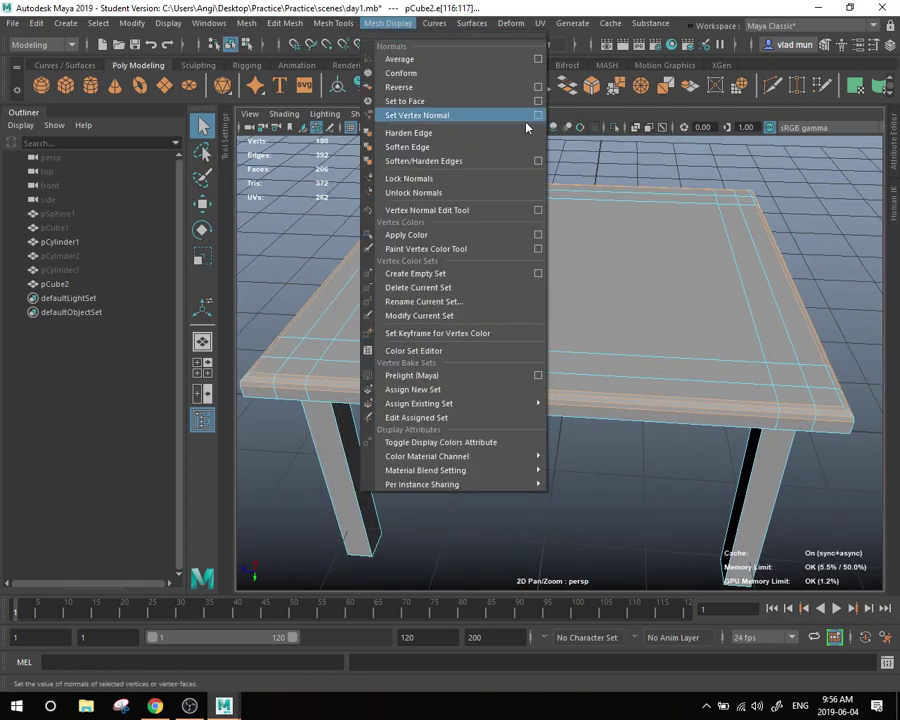
pyautogui.click(464, 145)
pyautogui.moveTo(556, 316); pyautogui.dragTo(594, 275, button='right')
pyautogui.click(650, 431)
pyautogui.keyDown('alt'); pyautogui.moveTo(650, 431); pyautogui.dragTo(567, 411); pyautogui.keyUp('alt')
pyautogui.keyDown('alt'); pyautogui.moveTo(658, 354); pyautogui.dragTo(677, 319, button='right'); pyautogui.keyUp('alt')
pyautogui.keyDown('alt'); pyautogui.moveTo(677, 319); pyautogui.dragTo(552, 424); pyautogui.keyUp('alt')
pyautogui.click(652, 357)
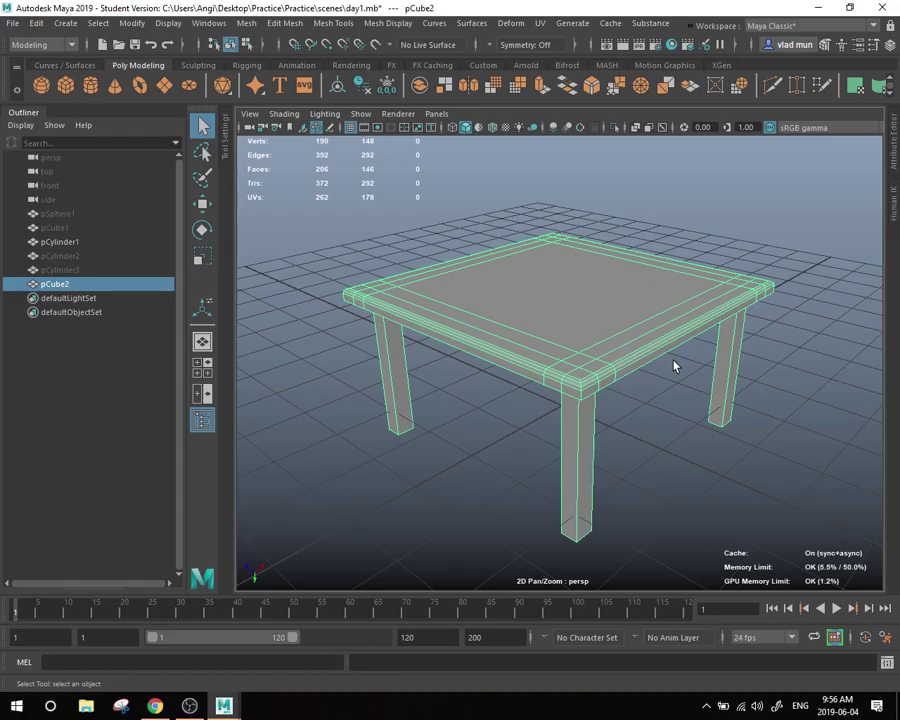
# Create a test polygon cube and move it along X from under the table.
pyautogui.keyDown('alt'); pyautogui.moveTo(597, 374); pyautogui.dragTo(609, 346); pyautogui.keyUp('alt')
pyautogui.keyDown('alt'); pyautogui.moveTo(609, 346); pyautogui.dragTo(806, 326, button='right'); pyautogui.keyUp('alt')
pyautogui.keyDown('alt'); pyautogui.moveTo(806, 326); pyautogui.dragTo(330, 318); pyautogui.keyUp('alt')
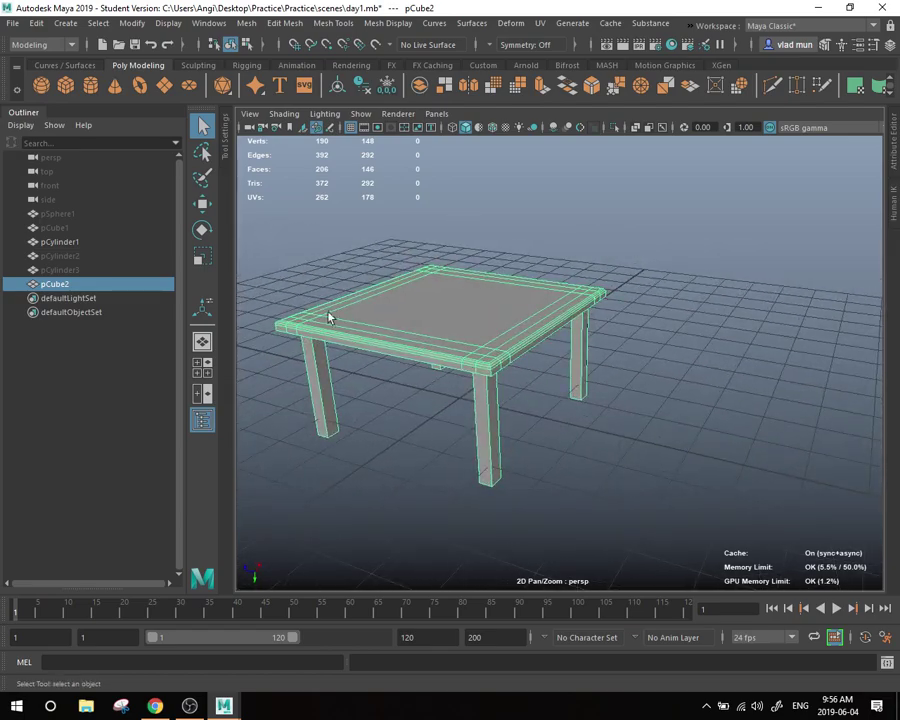
pyautogui.click(66, 86)
pyautogui.keyDown('alt'); pyautogui.moveTo(500, 380); pyautogui.dragTo(596, 385); pyautogui.keyUp('alt')
pyautogui.press('w')
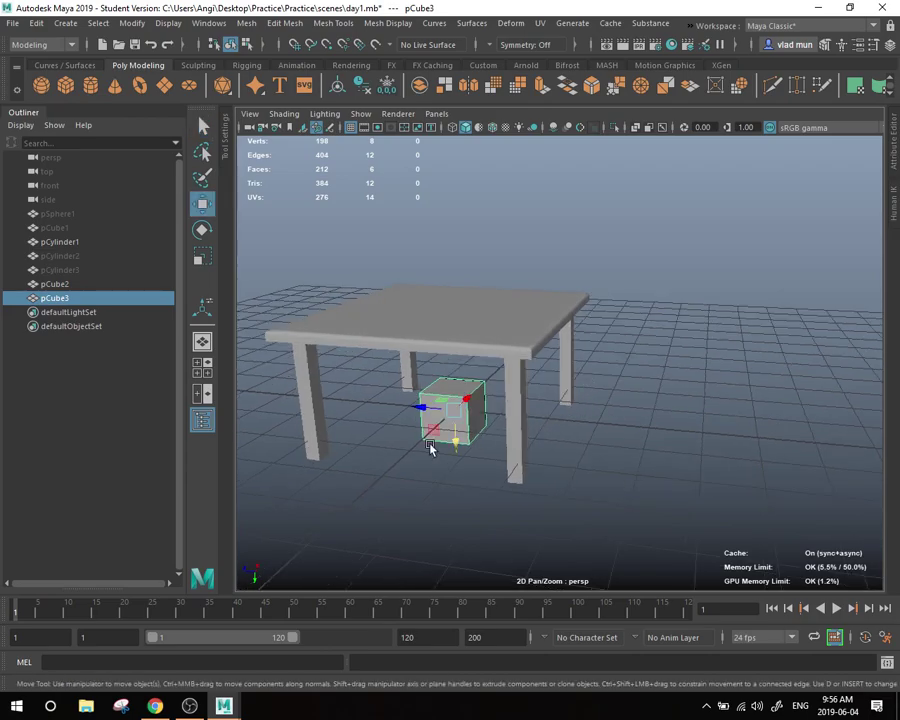
pyautogui.moveTo(410, 408); pyautogui.dragTo(605, 388)
# Delete the test cube and select the table pCube2.
pyautogui.scroll(3, 530, 345)
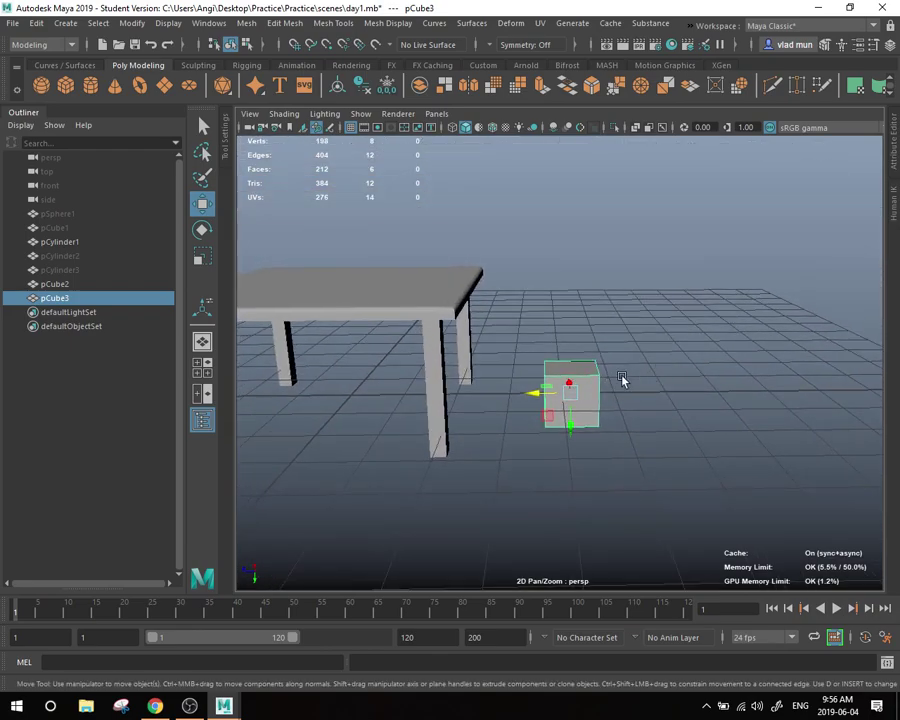
pyautogui.scroll(3, 622, 415)
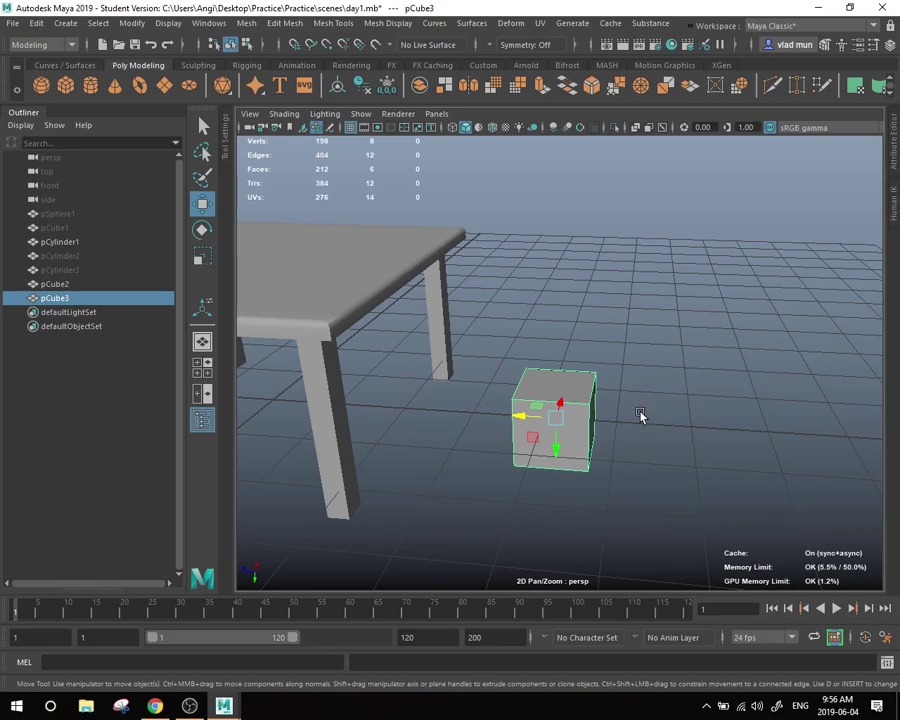
pyautogui.press('Delete')
pyautogui.click(410, 281)
pyautogui.scroll(-3, 650, 358)
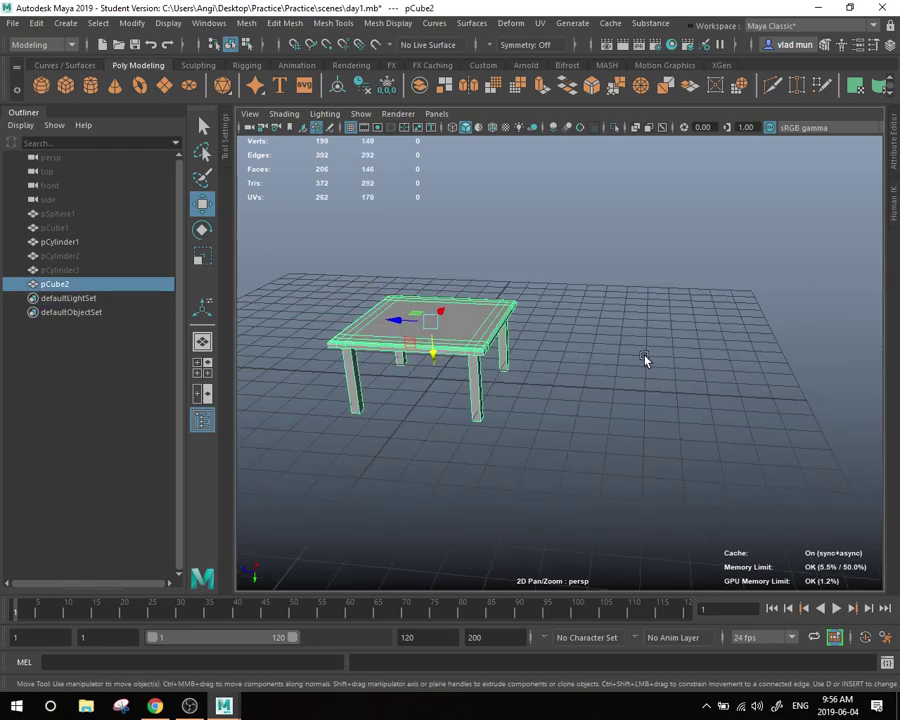
# Duplicate the table as pCube3, shift it right, and save the scene.
pyautogui.hotkey('ctrl', 'd')
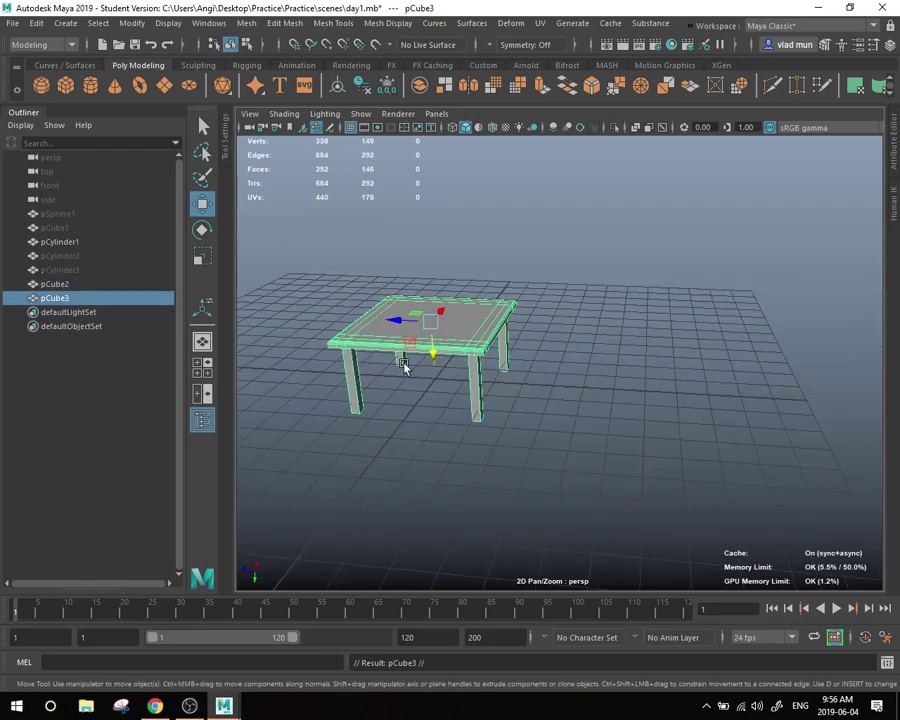
pyautogui.moveTo(396, 317); pyautogui.dragTo(569, 342)
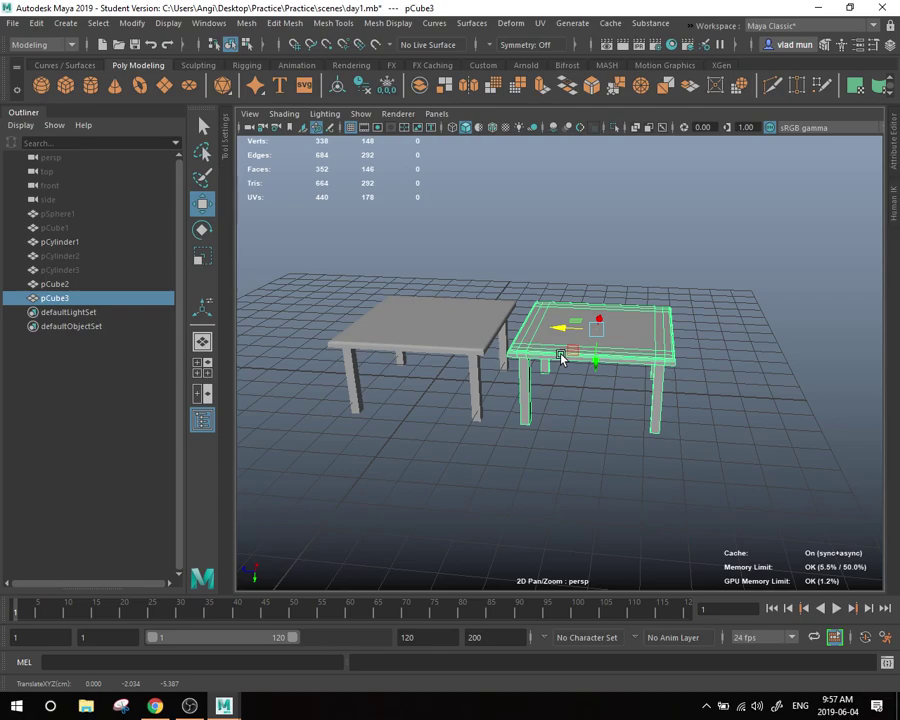
pyautogui.hotkey('ctrl', 's')
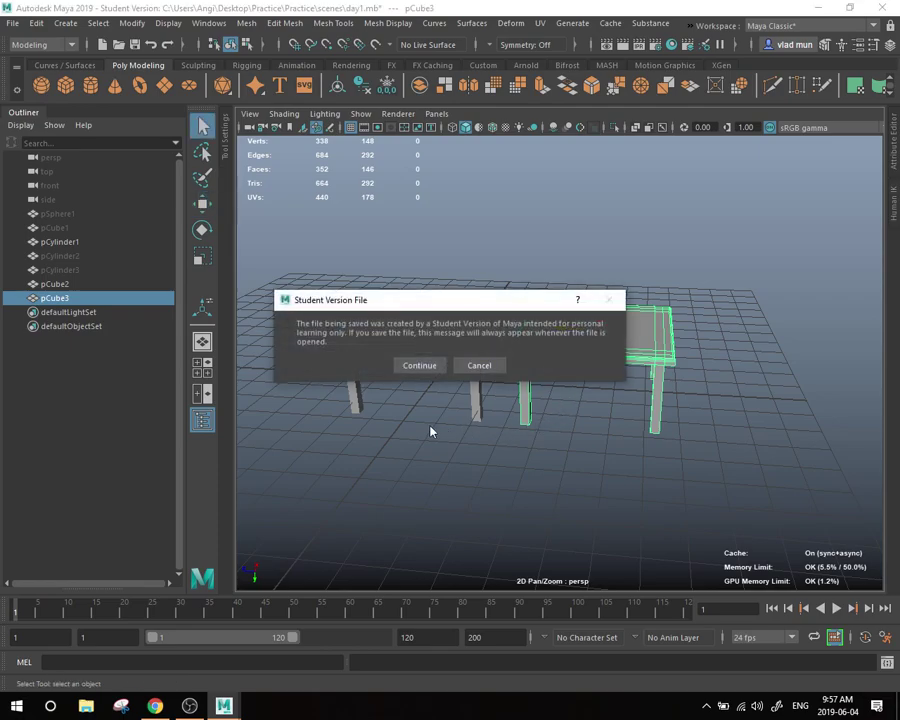
pyautogui.click(419, 365)
# Undo the extra duplicates and move pCube3 off the original table.
pyautogui.press('w')
pyautogui.keyDown('alt'); pyautogui.moveTo(670, 397); pyautogui.dragTo(607, 372); pyautogui.keyUp('alt')
pyautogui.keyDown('alt'); pyautogui.moveTo(607, 372); pyautogui.dragTo(802, 330, button='right'); pyautogui.keyUp('alt')
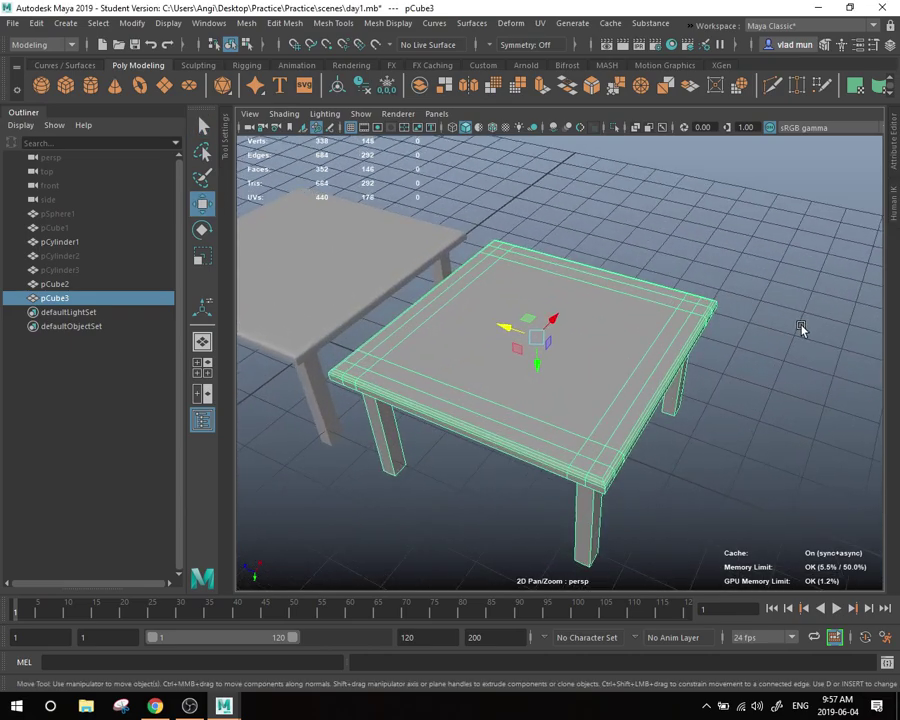
pyautogui.keyDown('alt'); pyautogui.moveTo(755, 350); pyautogui.dragTo(494, 412); pyautogui.keyUp('alt')
pyautogui.hotkey('ctrl', 'd')
pyautogui.moveTo(527, 330); pyautogui.dragTo(735, 230)
pyautogui.hotkey('ctrl', 'd')
pyautogui.hotkey('ctrl', 'z')
pyautogui.hotkey('ctrl', 'z')
pyautogui.hotkey('ctrl', 'z')
pyautogui.hotkey('ctrl', 'z')
pyautogui.hotkey('ctrl', 'z')
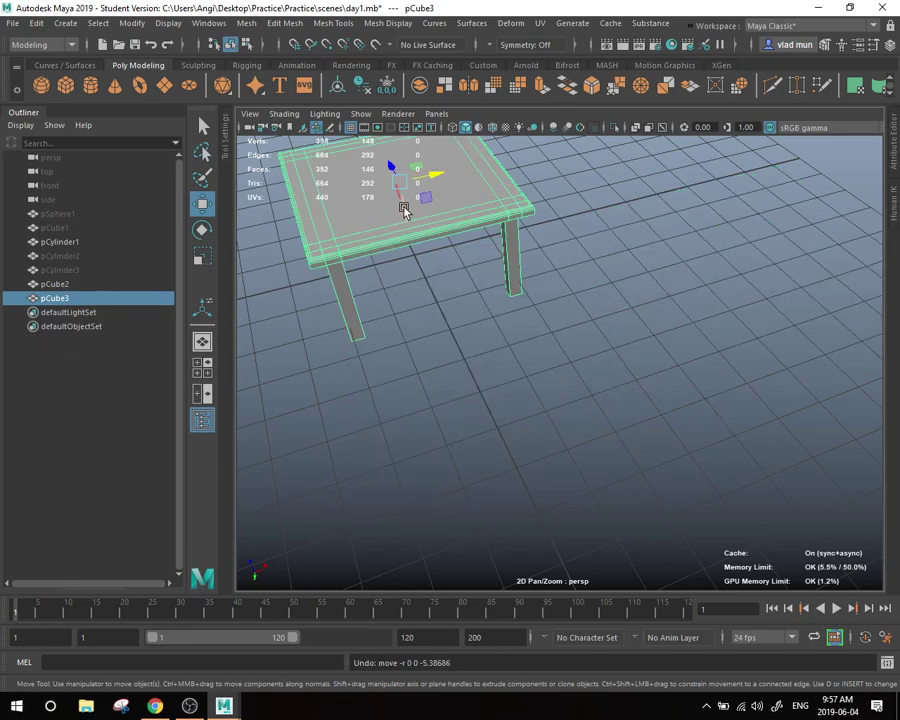
pyautogui.hotkey('ctrl', 'z')
pyautogui.moveTo(482, 333); pyautogui.dragTo(403, 224)
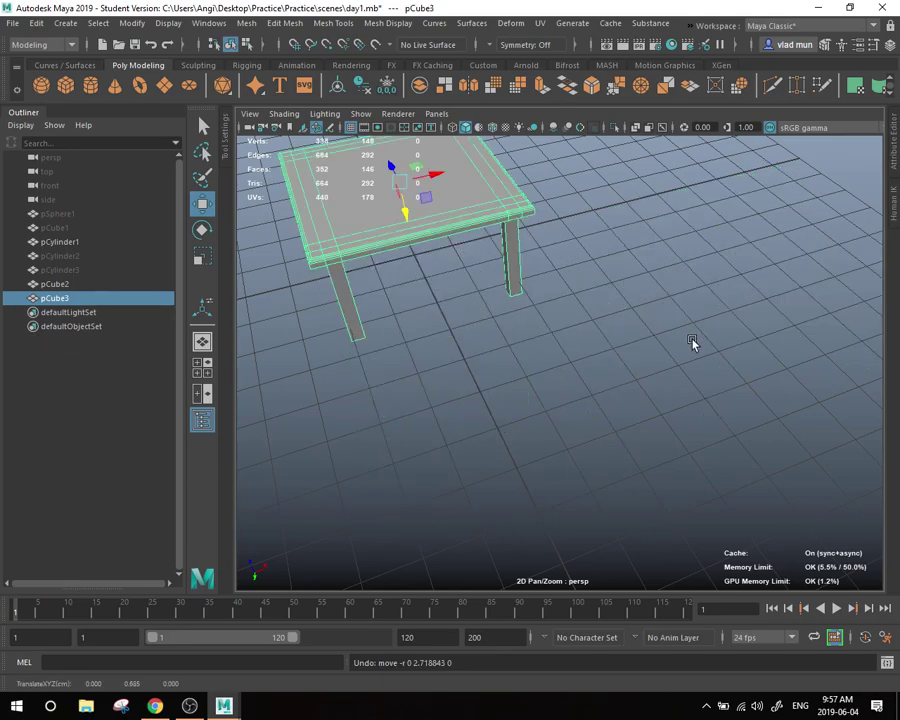
pyautogui.scroll(3, 690, 340)
pyautogui.keyDown('alt'); pyautogui.moveTo(356, 372); pyautogui.dragTo(314, 353); pyautogui.keyUp('alt')
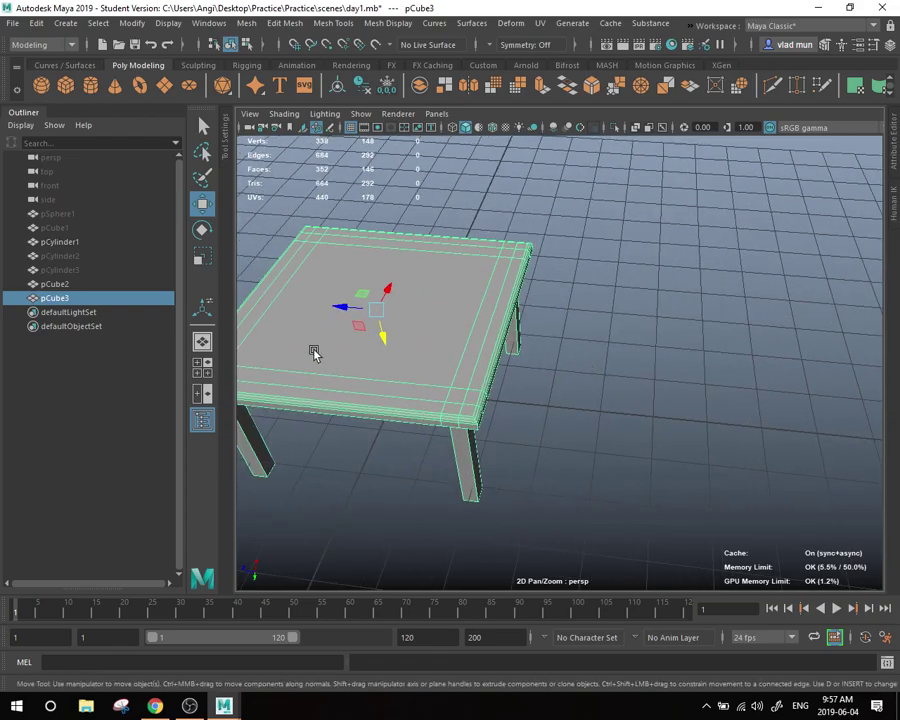
pyautogui.moveTo(338, 306); pyautogui.dragTo(490, 364)
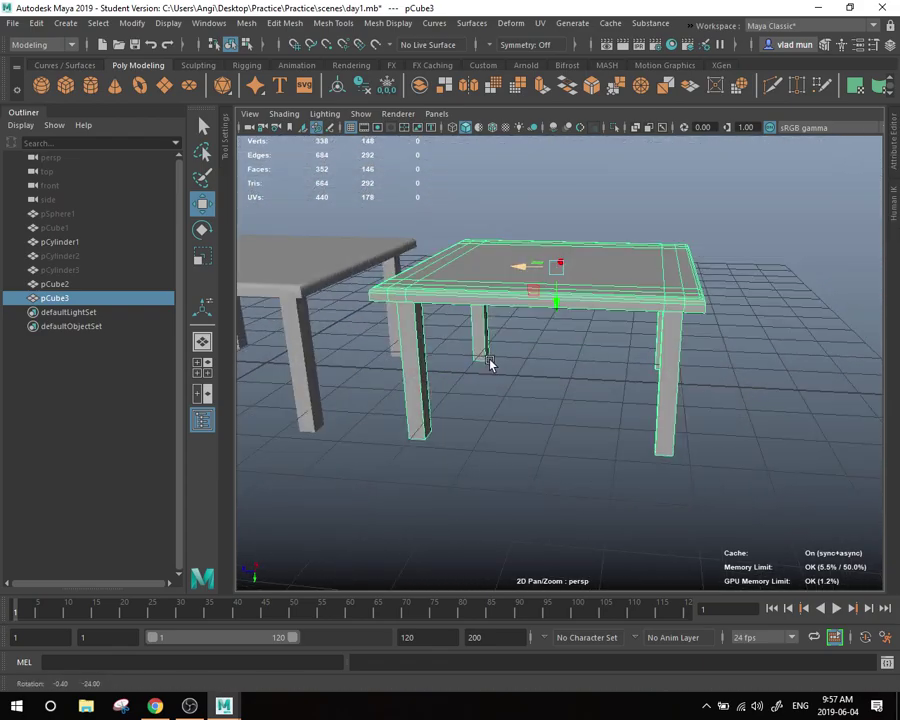
# Scale pCube3's top down into a small narrow square.
pyautogui.press('r')
pyautogui.keyDown('alt'); pyautogui.moveTo(609, 384); pyautogui.dragTo(546, 368); pyautogui.keyUp('alt')
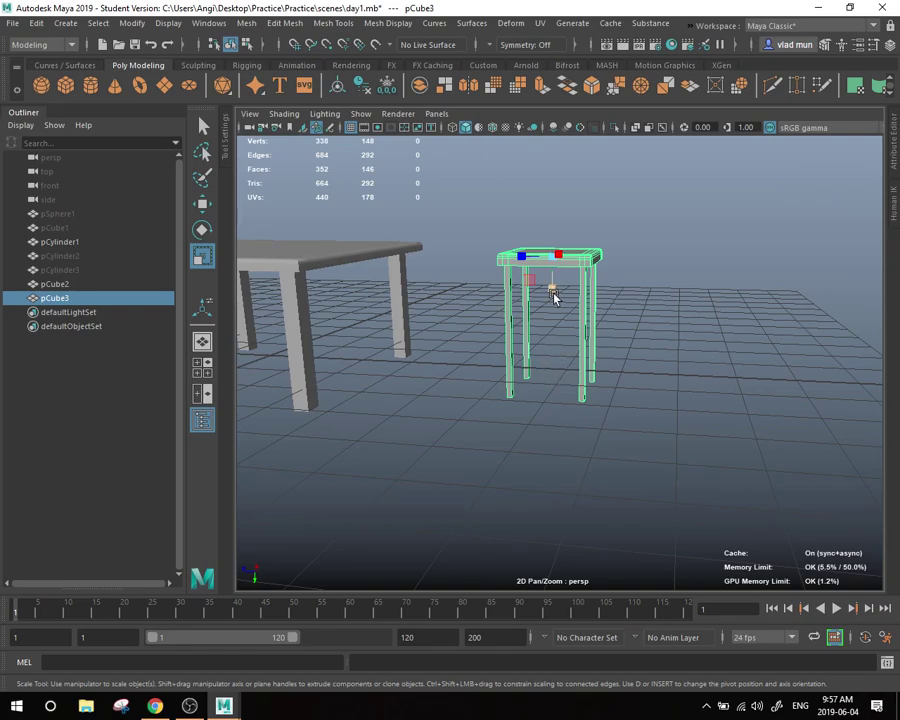
pyautogui.keyDown('alt'); pyautogui.moveTo(557, 279); pyautogui.dragTo(667, 390); pyautogui.keyUp('alt')
pyautogui.scroll(3, 462, 372)
pyautogui.keyDown('alt'); pyautogui.moveTo(462, 372); pyautogui.dragTo(647, 301); pyautogui.keyUp('alt')
pyautogui.scroll(4, 647, 281)
pyautogui.keyDown('alt'); pyautogui.moveTo(587, 304); pyautogui.dragTo(586, 296); pyautogui.keyUp('alt')
pyautogui.moveTo(503, 318); pyautogui.dragTo(506, 356, button='right')
pyautogui.keyDown('alt'); pyautogui.moveTo(481, 362); pyautogui.dragTo(628, 328); pyautogui.keyUp('alt')
pyautogui.keyDown('alt'); pyautogui.moveTo(628, 328); pyautogui.dragTo(632, 360, button='right'); pyautogui.keyUp('alt')
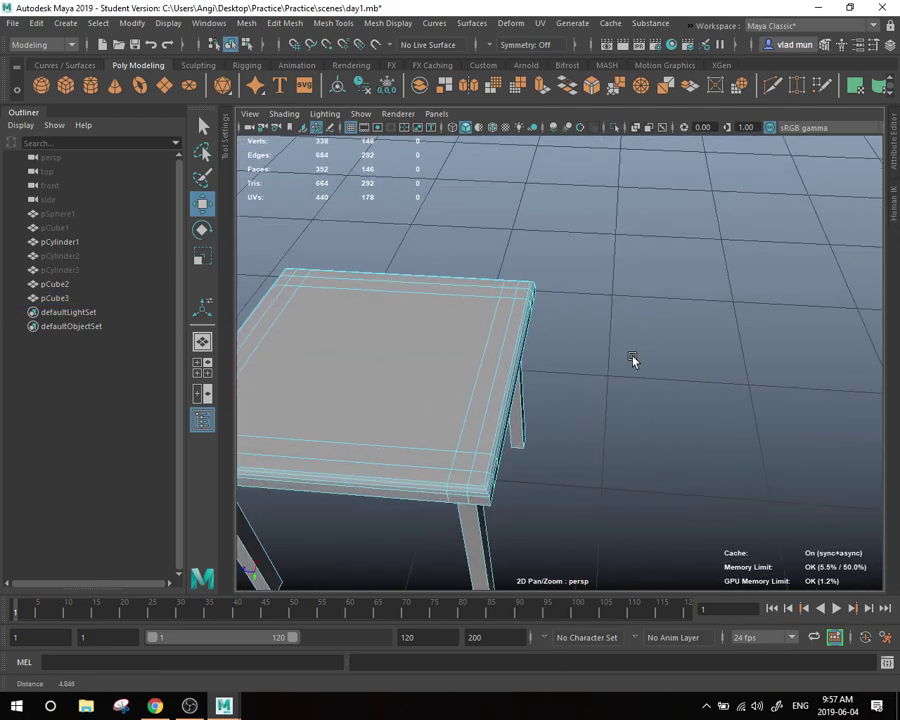
# Select several tabletop rim faces and extrude them.
pyautogui.click(480, 476)
pyautogui.keyDown('shift'); pyautogui.click(488, 414); pyautogui.keyUp('shift')
pyautogui.keyDown('shift'); pyautogui.click(483, 463); pyautogui.keyUp('shift')
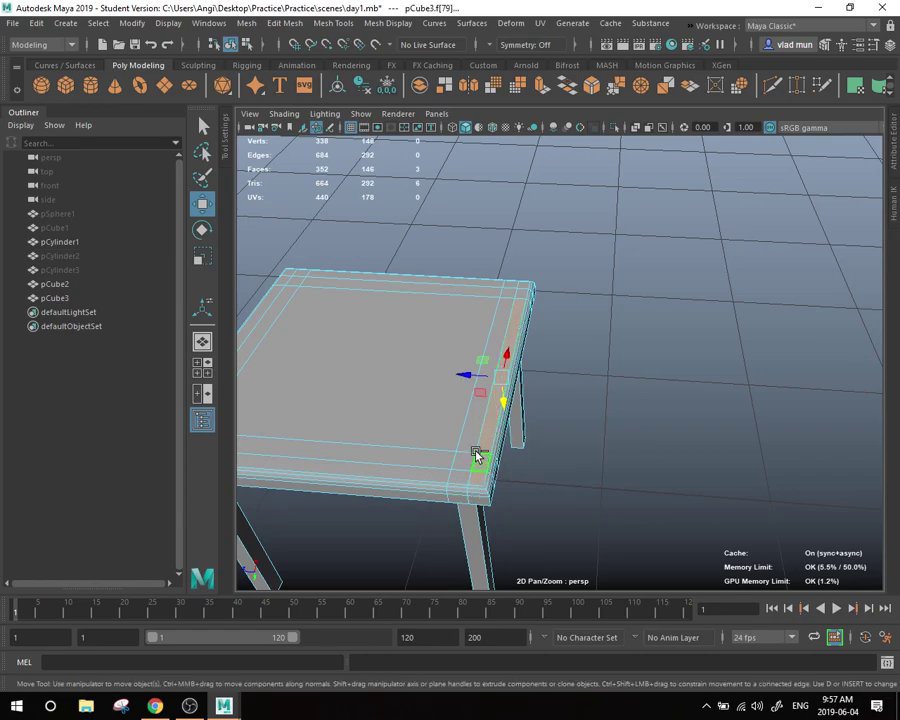
pyautogui.keyDown('alt'); pyautogui.moveTo(580, 315); pyautogui.dragTo(591, 360, button='right'); pyautogui.keyUp('alt')
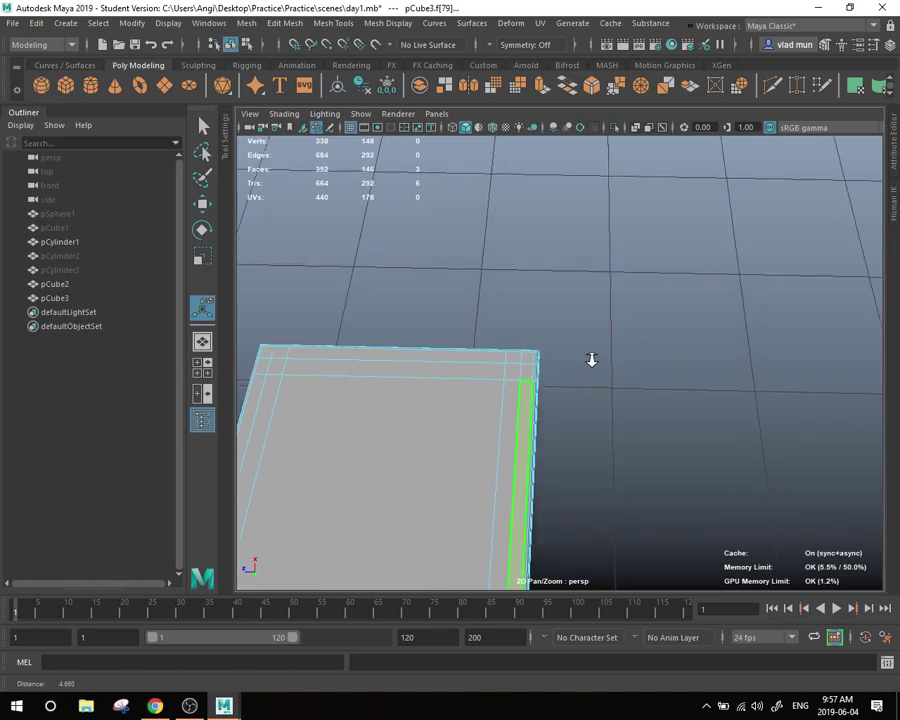
pyautogui.keyDown('shift'); pyautogui.click(524, 369); pyautogui.keyUp('shift')
pyautogui.keyDown('alt'); pyautogui.moveTo(524, 369); pyautogui.dragTo(484, 406); pyautogui.keyUp('alt')
pyautogui.keyDown('alt'); pyautogui.moveTo(484, 406); pyautogui.dragTo(546, 383, button='middle'); pyautogui.keyUp('alt')
pyautogui.keyDown('alt'); pyautogui.moveTo(546, 383); pyautogui.dragTo(524, 366, button='right'); pyautogui.keyUp('alt')
pyautogui.keyDown('alt'); pyautogui.moveTo(524, 366); pyautogui.dragTo(524, 330); pyautogui.keyUp('alt')
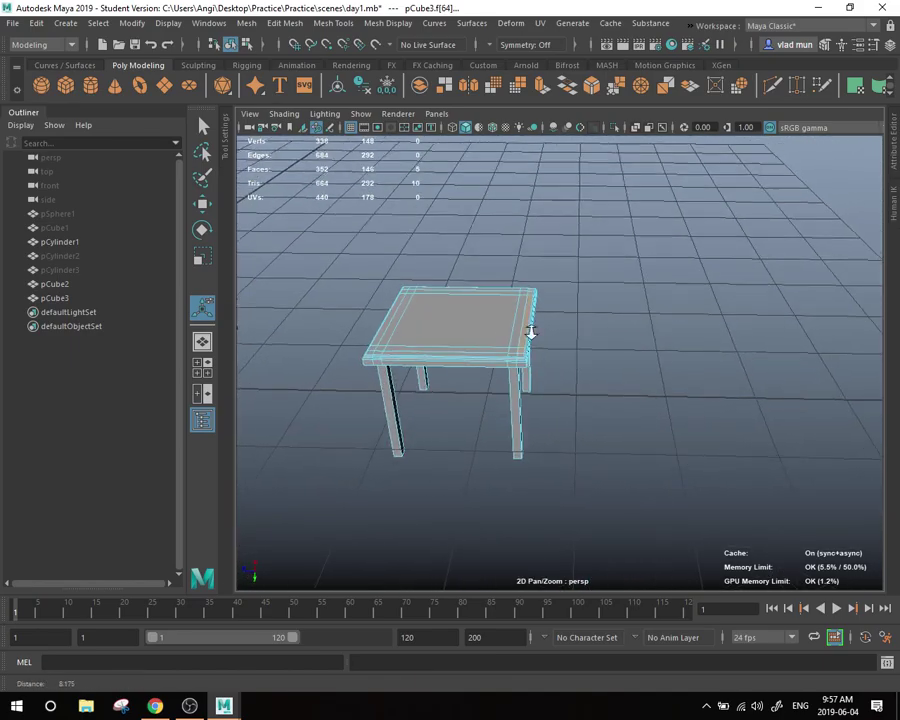
pyautogui.keyDown('alt'); pyautogui.moveTo(524, 330); pyautogui.dragTo(494, 356, button='right'); pyautogui.keyUp('alt')
pyautogui.keyDown('alt'); pyautogui.moveTo(494, 356); pyautogui.dragTo(492, 362); pyautogui.keyUp('alt')
pyautogui.hotkey('ctrl', 'e')
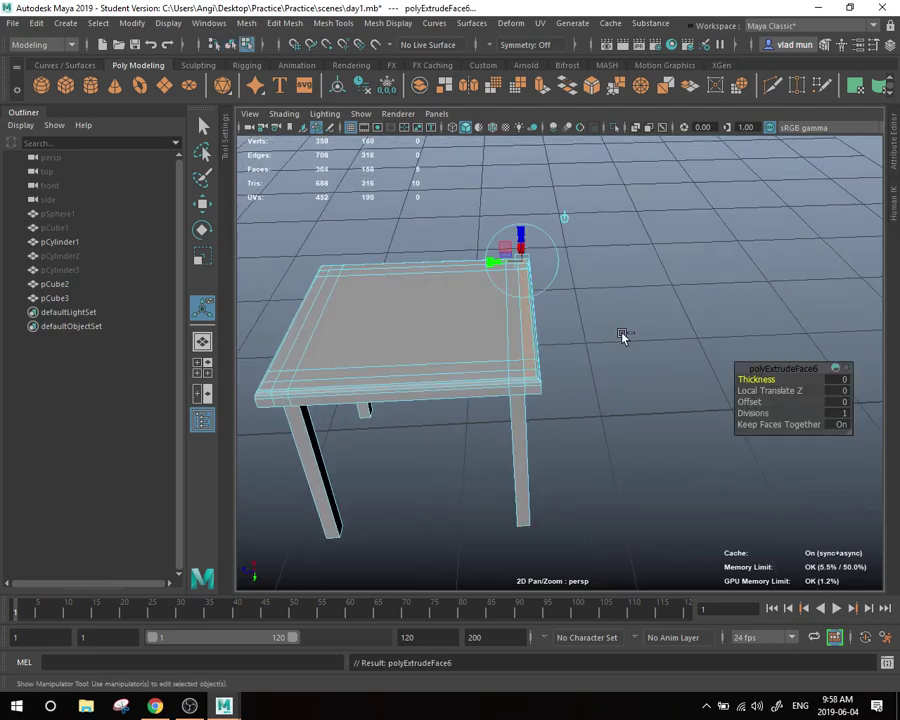
pyautogui.keyDown('alt'); pyautogui.moveTo(582, 308); pyautogui.dragTo(563, 251); pyautogui.keyUp('alt')
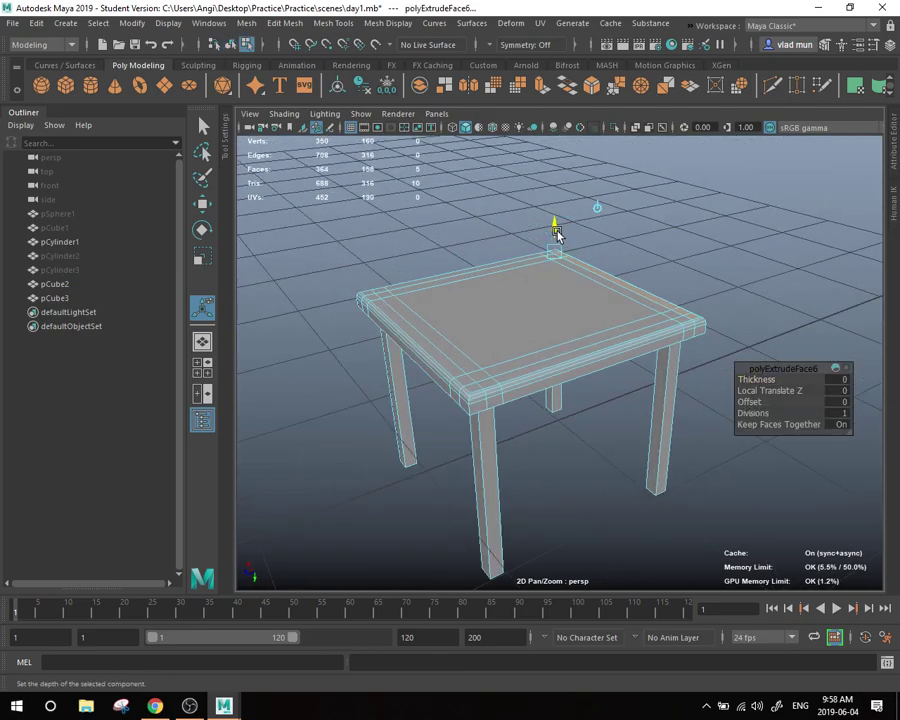
# Undo that extrusion and select the rear corner faces instead.
pyautogui.hotkey('ctrl', 'z')
pyautogui.hotkey('ctrl', 'z')
pyautogui.keyDown('alt'); pyautogui.moveTo(740, 253); pyautogui.dragTo(531, 340); pyautogui.keyUp('alt')
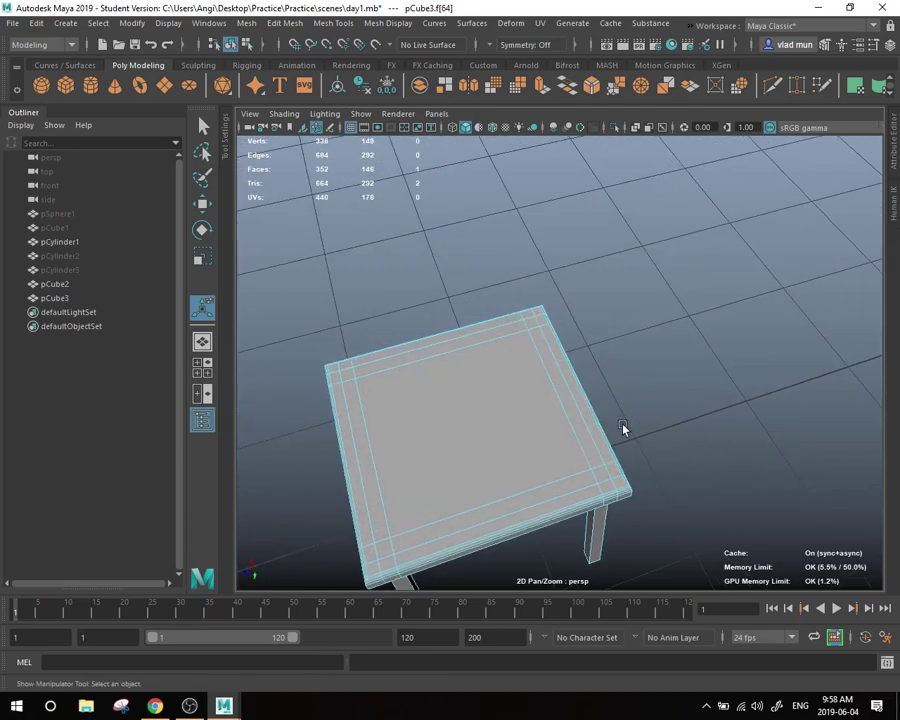
pyautogui.keyDown('shift'); pyautogui.click(538, 317); pyautogui.keyUp('shift')
pyautogui.keyDown('shift'); pyautogui.click(612, 472); pyautogui.keyUp('shift')
pyautogui.keyDown('alt'); pyautogui.moveTo(674, 490); pyautogui.dragTo(683, 486); pyautogui.keyUp('alt')
pyautogui.keyDown('alt'); pyautogui.moveTo(641, 402); pyautogui.dragTo(464, 232); pyautogui.keyUp('alt')
# Extrude the rear corner faces and pull them up into tall back posts.
pyautogui.hotkey('ctrl', 'e')
pyautogui.moveTo(547, 243); pyautogui.dragTo(545, 128)
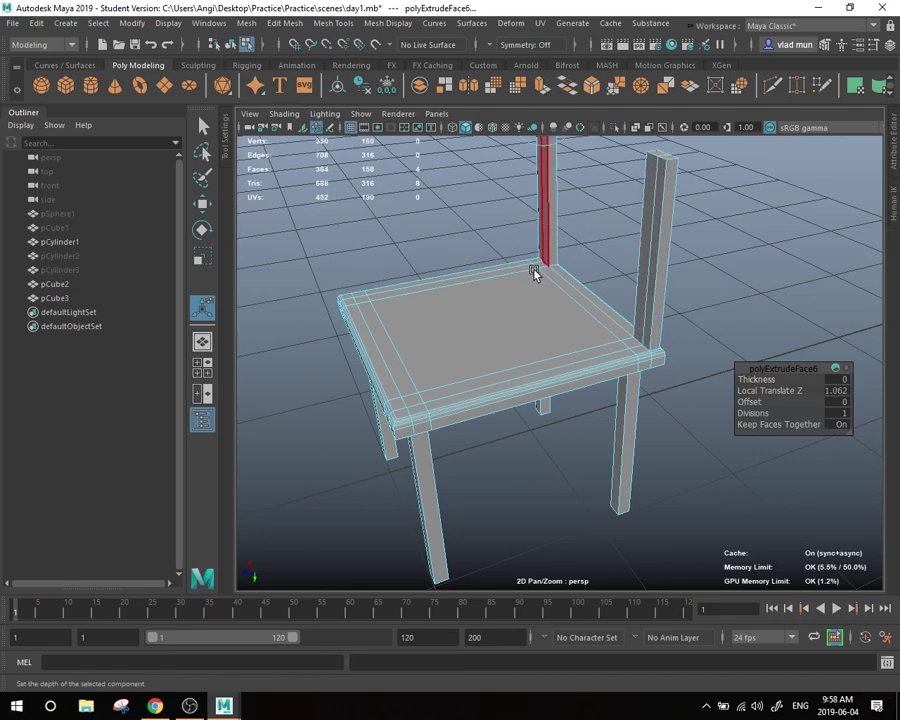
pyautogui.scroll(5, 537, 270)
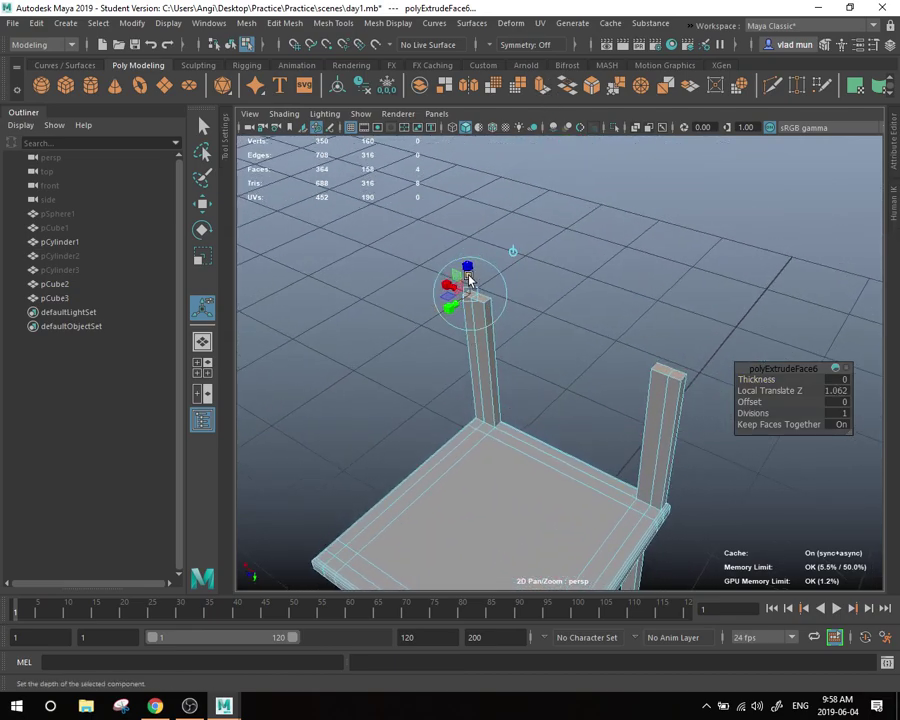
pyautogui.moveTo(470, 280); pyautogui.dragTo(598, 474)
pyautogui.keyDown('alt'); pyautogui.moveTo(598, 474); pyautogui.dragTo(438, 458, button='right'); pyautogui.keyUp('alt')
pyautogui.keyDown('alt'); pyautogui.moveTo(438, 458); pyautogui.dragTo(583, 418); pyautogui.keyUp('alt')
pyautogui.keyDown('alt'); pyautogui.moveTo(583, 418); pyautogui.dragTo(543, 338, button='right'); pyautogui.keyUp('alt')
pyautogui.keyDown('alt'); pyautogui.moveTo(543, 338); pyautogui.dragTo(549, 443, button='middle'); pyautogui.keyUp('alt')
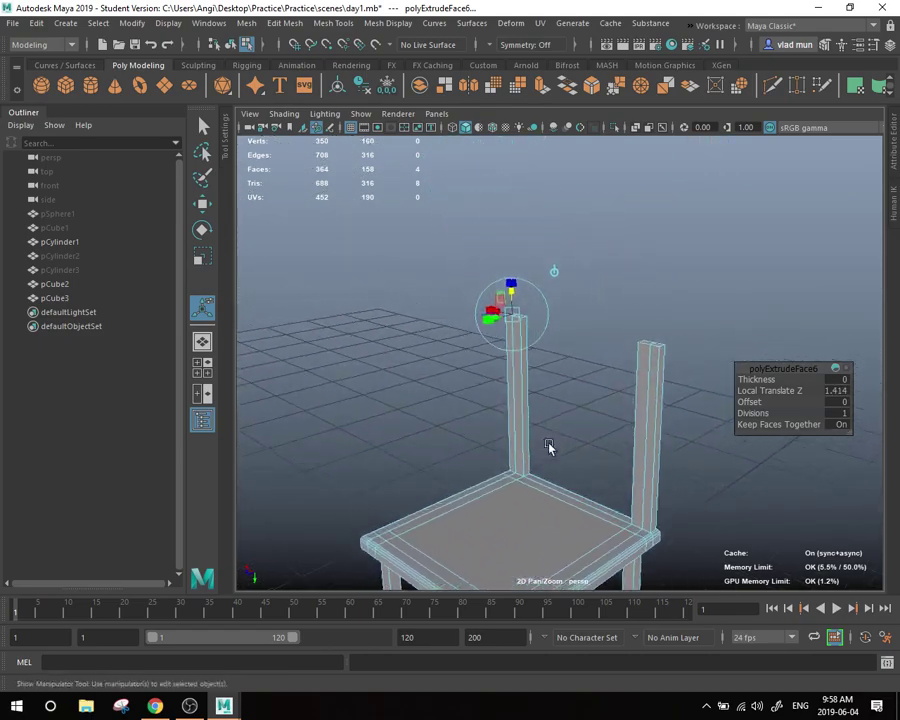
pyautogui.keyDown('alt'); pyautogui.moveTo(549, 443); pyautogui.dragTo(653, 401, button='right'); pyautogui.keyUp('alt')
# Adjust the back posts' height to about 1.6.
pyautogui.click(468, 416)
pyautogui.keyDown('alt'); pyautogui.moveTo(468, 416); pyautogui.dragTo(631, 360); pyautogui.keyUp('alt')
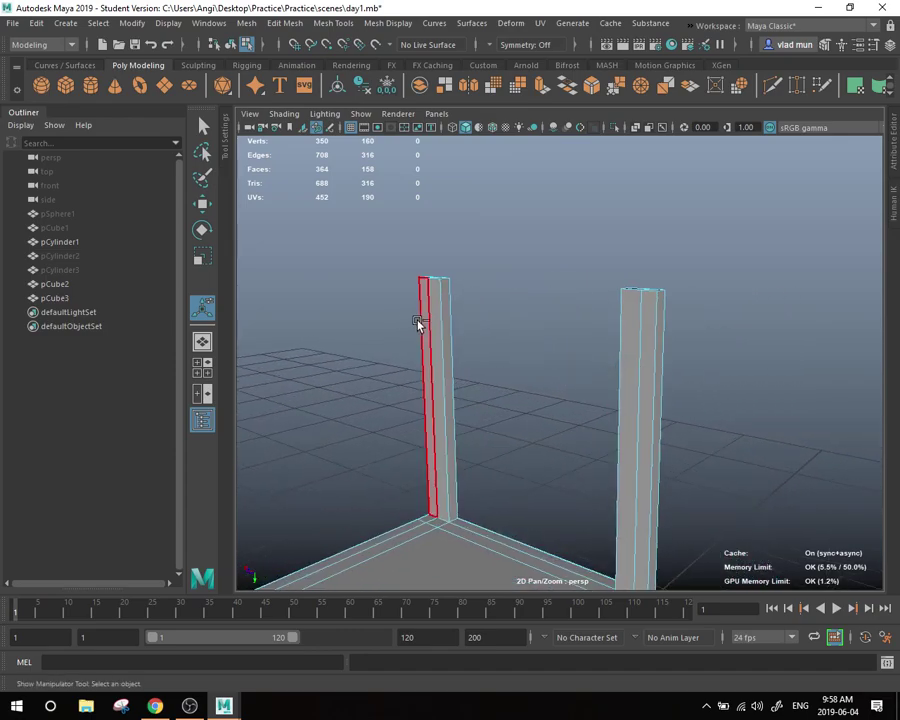
pyautogui.hotkey('ctrl', 'z')
pyautogui.moveTo(424, 262); pyautogui.dragTo(424, 196)
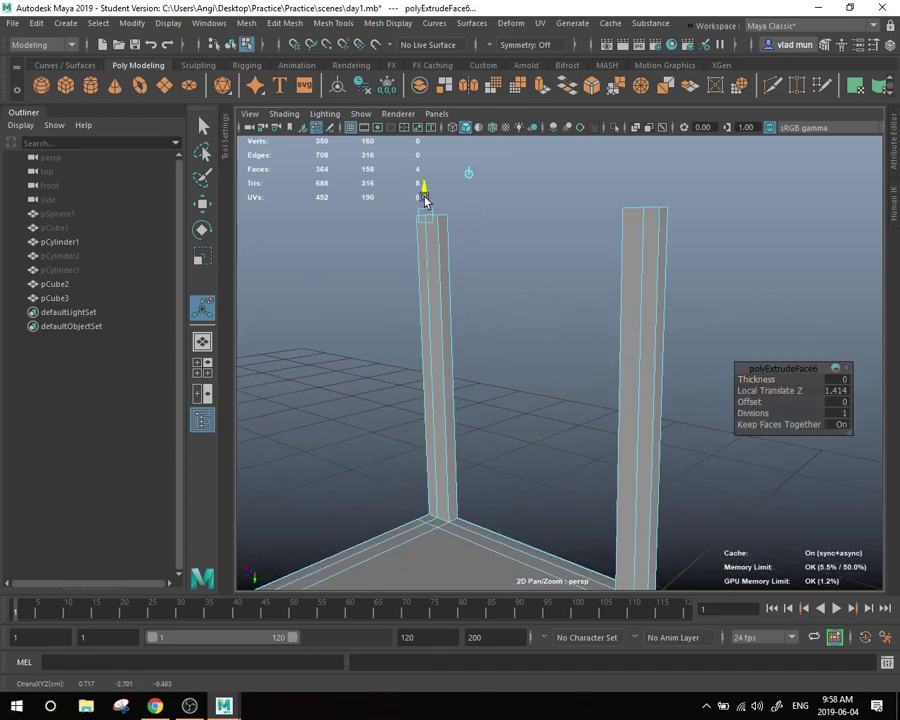
pyautogui.keyDown('alt'); pyautogui.moveTo(687, 321); pyautogui.dragTo(578, 287, button='right'); pyautogui.keyUp('alt')
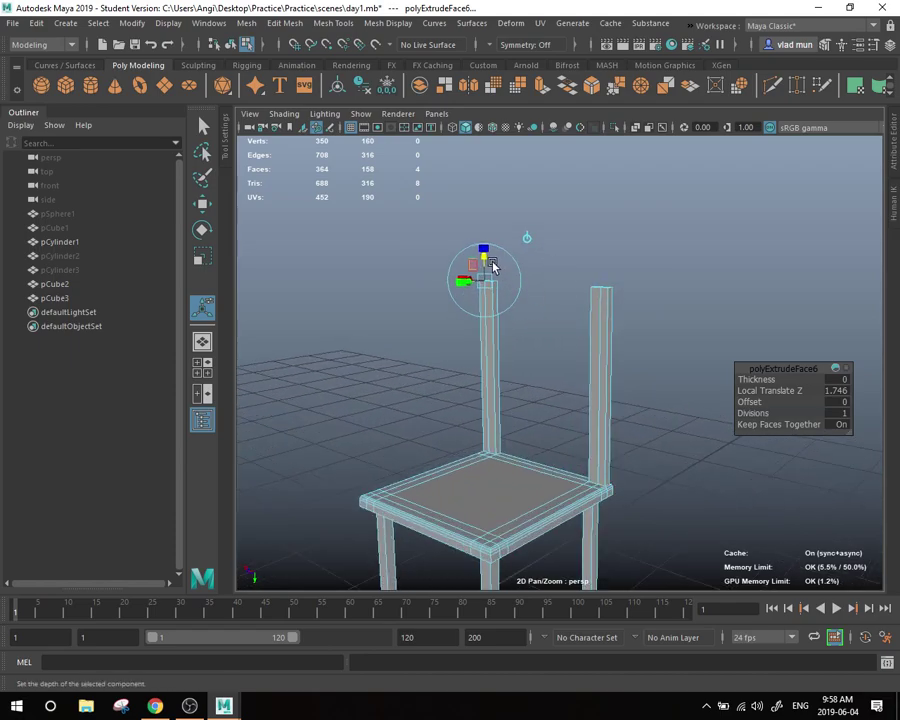
pyautogui.moveTo(484, 256); pyautogui.dragTo(520, 320)
# Inspect the two back posts and switch to whole-object selection.
pyautogui.click(555, 340)
pyautogui.scroll(6, 556, 344)
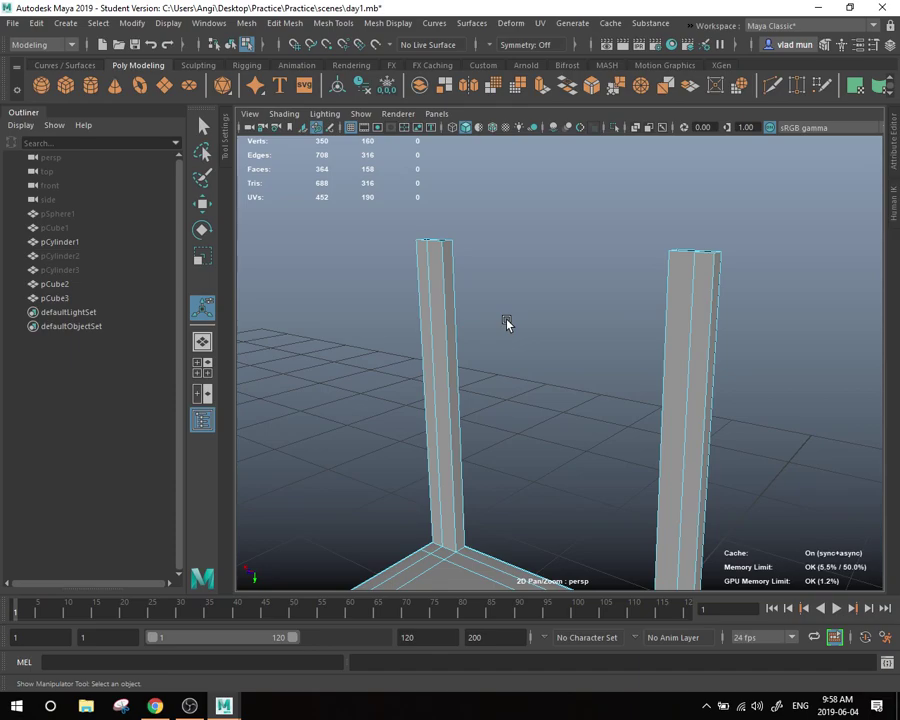
pyautogui.keyDown('alt'); pyautogui.moveTo(502, 338); pyautogui.dragTo(531, 346); pyautogui.keyUp('alt')
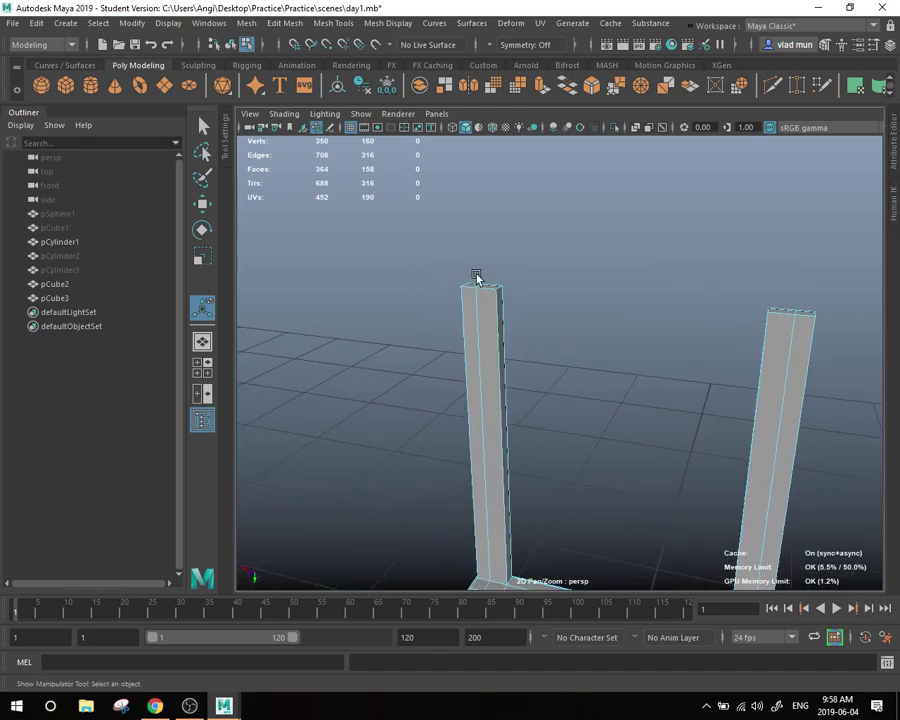
pyautogui.keyDown('alt'); pyautogui.moveTo(722, 350); pyautogui.dragTo(649, 327); pyautogui.keyUp('alt')
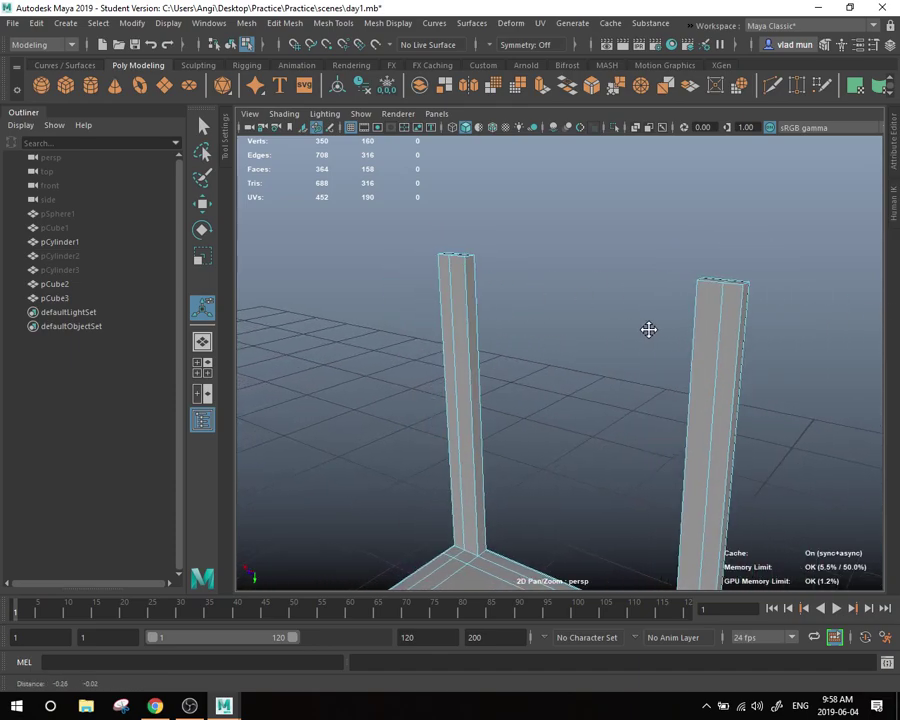
pyautogui.rightClick(458, 272)
pyautogui.moveTo(460, 278); pyautogui.dragTo(528, 263, button='right')
pyautogui.keyDown('shift'); pyautogui.moveTo(458, 286); pyautogui.dragTo(404, 302, button='right'); pyautogui.keyUp('shift')
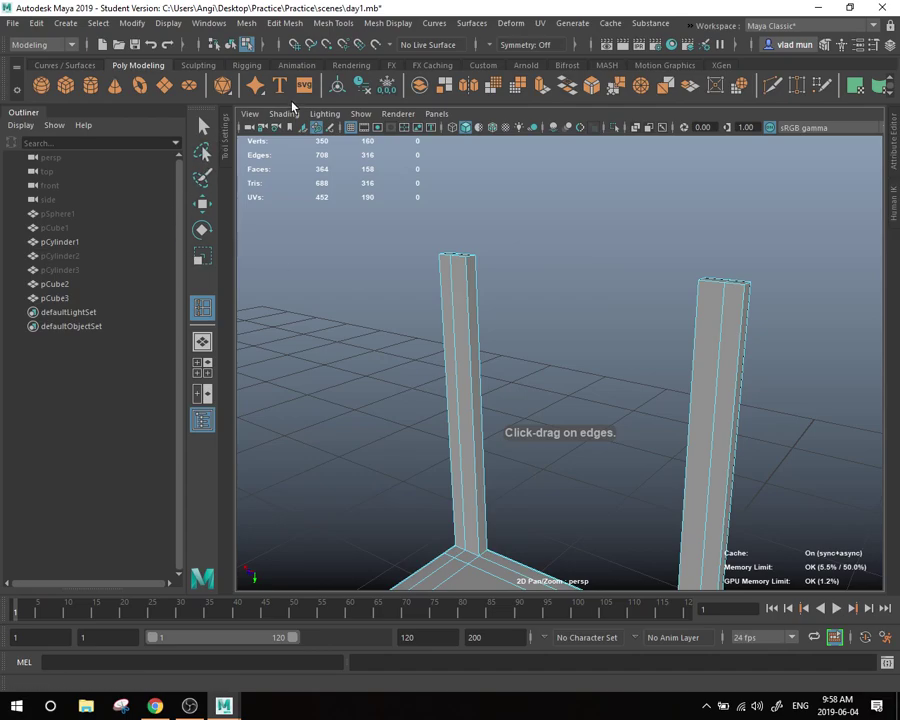
# Set the Insert Edge Loop Tool to Equal distance from edge.
pyautogui.click(225, 142)
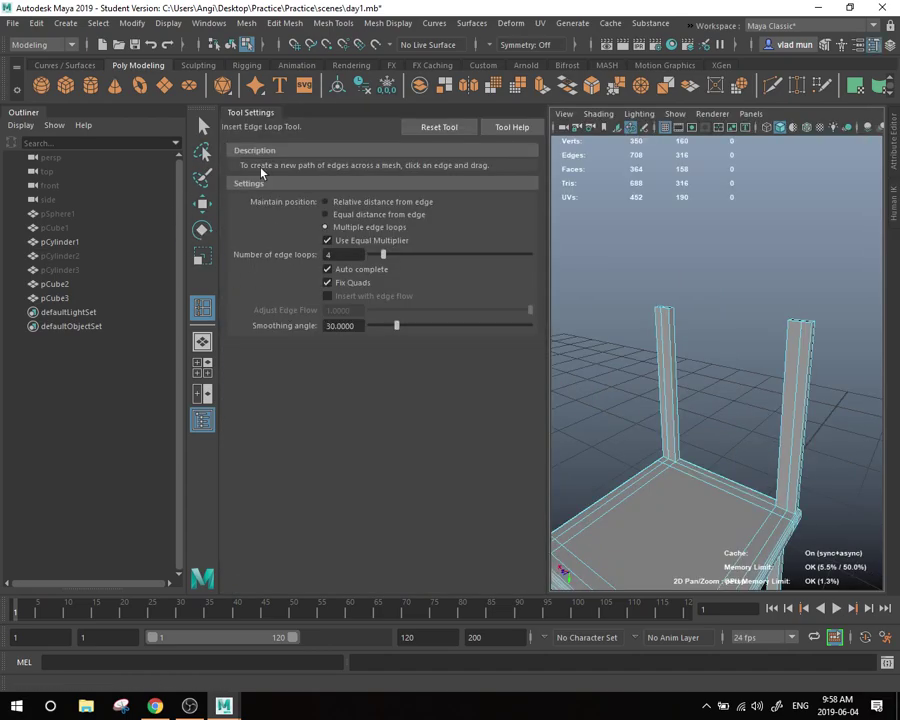
pyautogui.click(327, 215)
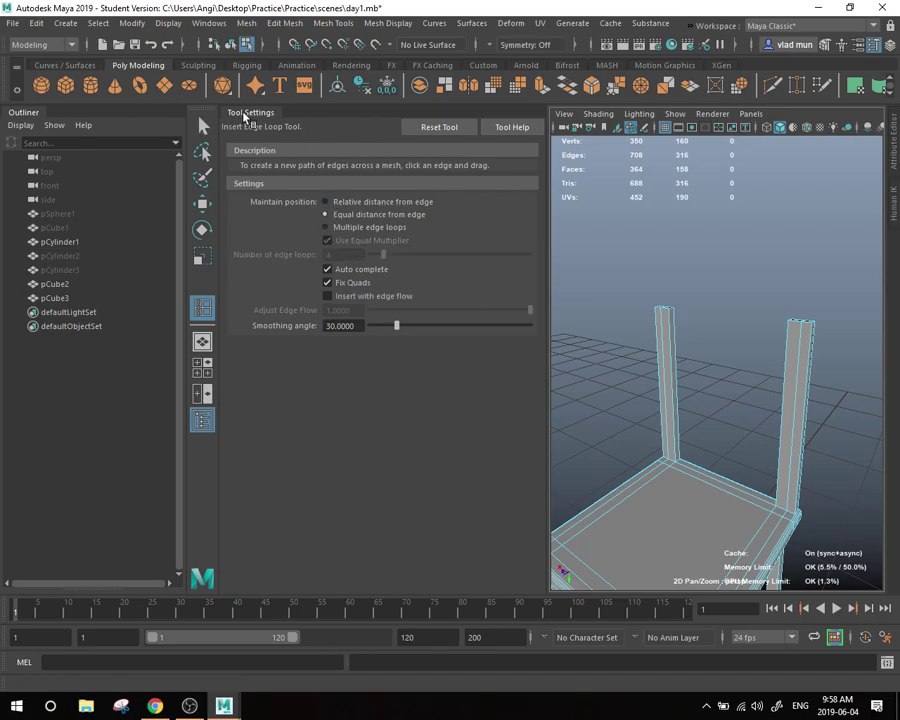
pyautogui.click(240, 112)
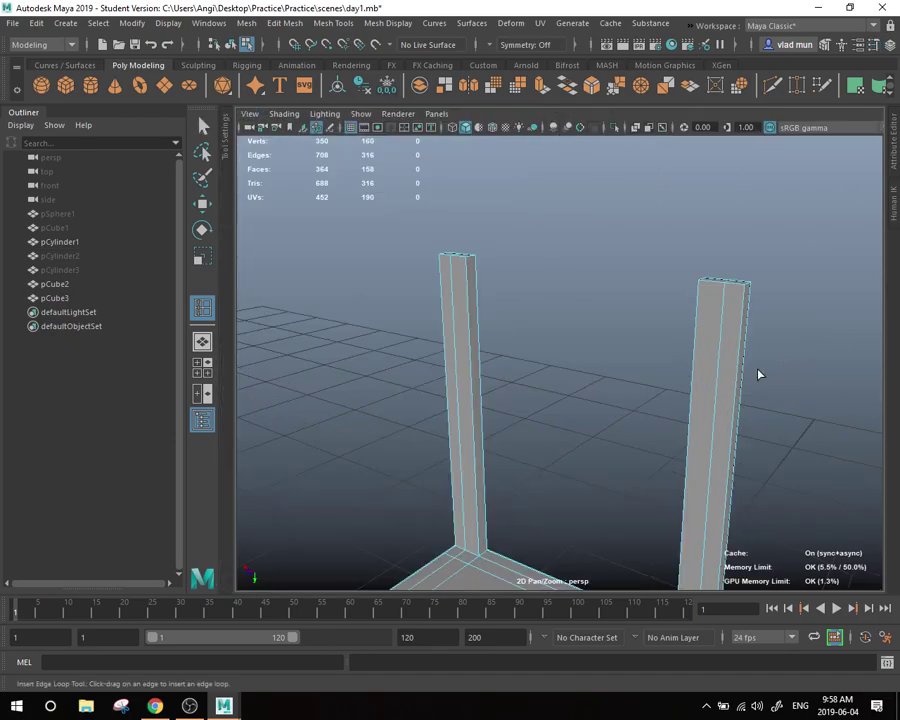
# Insert an edge loop near the top of the left and right back posts.
pyautogui.click(456, 288)
pyautogui.keyDown('alt'); pyautogui.moveTo(640, 408); pyautogui.dragTo(555, 413); pyautogui.keyUp('alt')
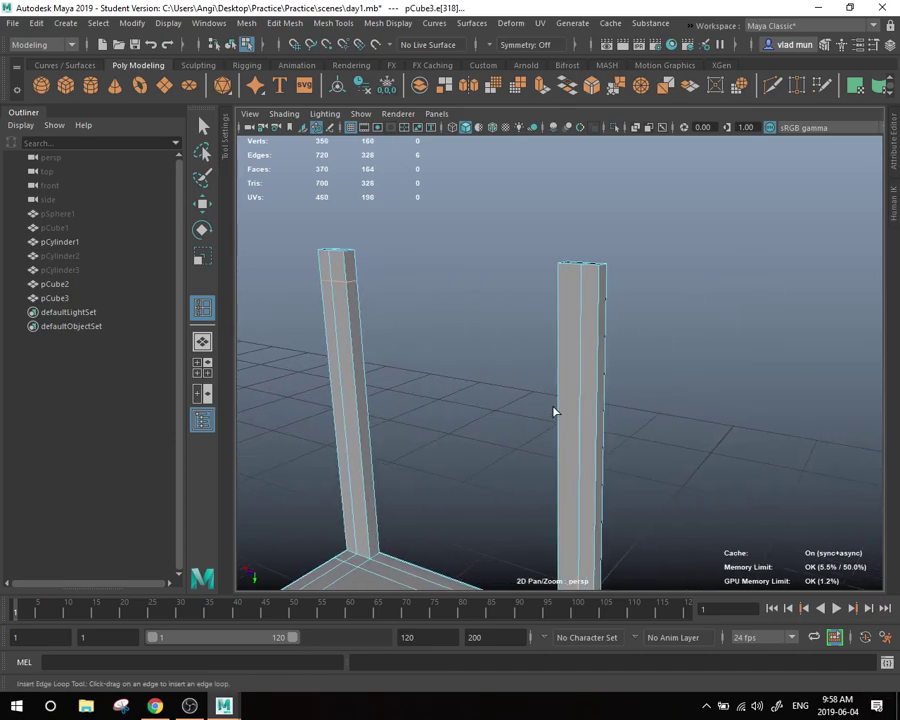
pyautogui.click(585, 301)
pyautogui.keyDown('alt'); pyautogui.moveTo(434, 367); pyautogui.dragTo(535, 326); pyautogui.keyUp('alt')
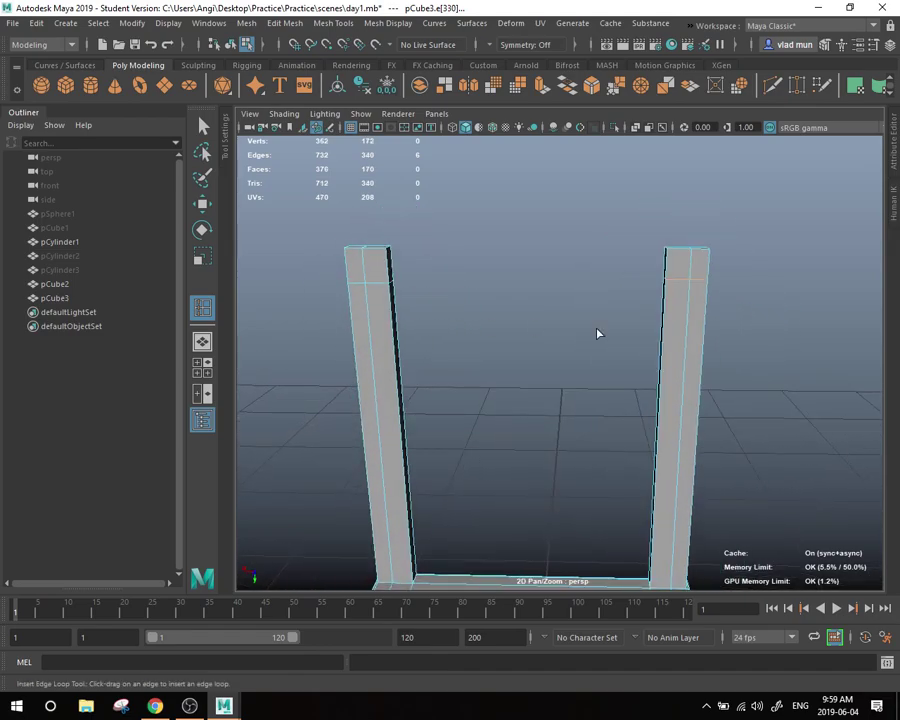
pyautogui.keyDown('alt'); pyautogui.moveTo(668, 360); pyautogui.dragTo(708, 344); pyautogui.keyUp('alt')
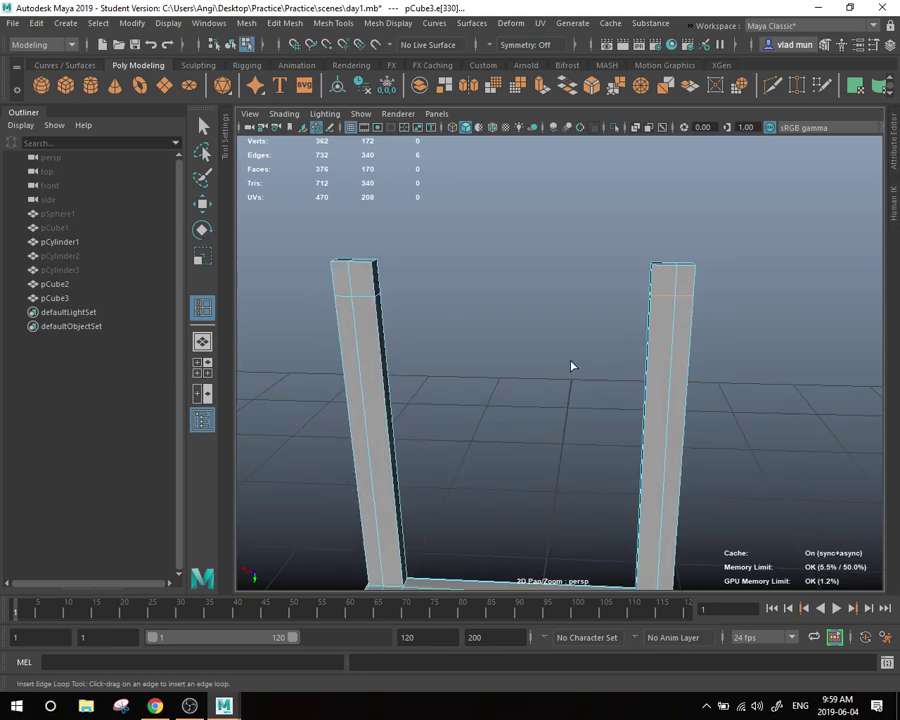
# Reselect the right post's edge loop with the Move tool and enable point snapping.
pyautogui.press('w')
pyautogui.keyDown('alt'); pyautogui.moveTo(518, 376); pyautogui.dragTo(511, 410); pyautogui.keyUp('alt')
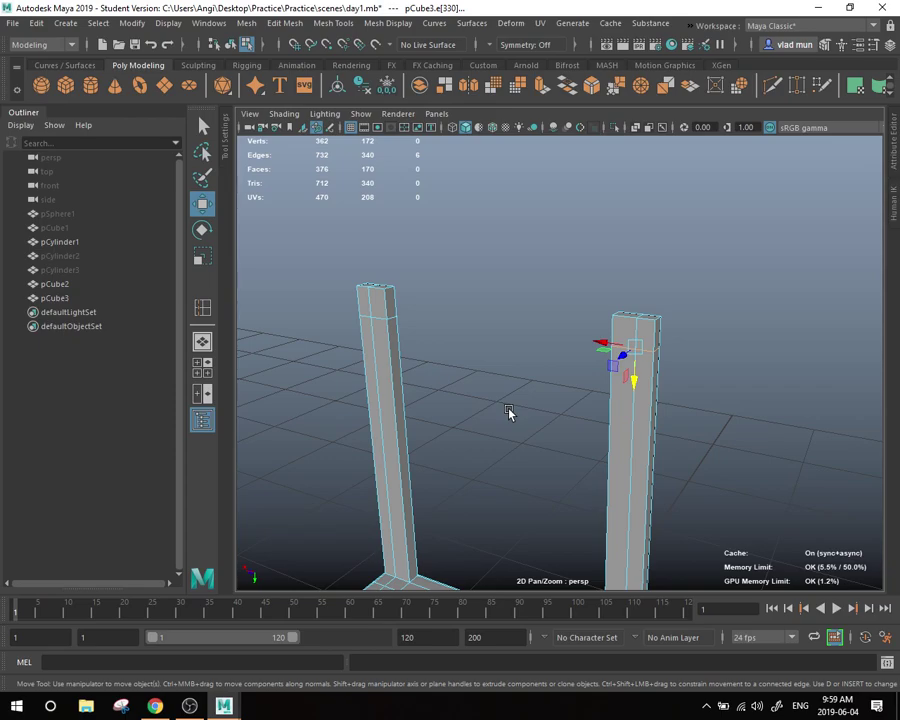
pyautogui.keyDown('alt'); pyautogui.moveTo(466, 396); pyautogui.dragTo(432, 414); pyautogui.keyUp('alt')
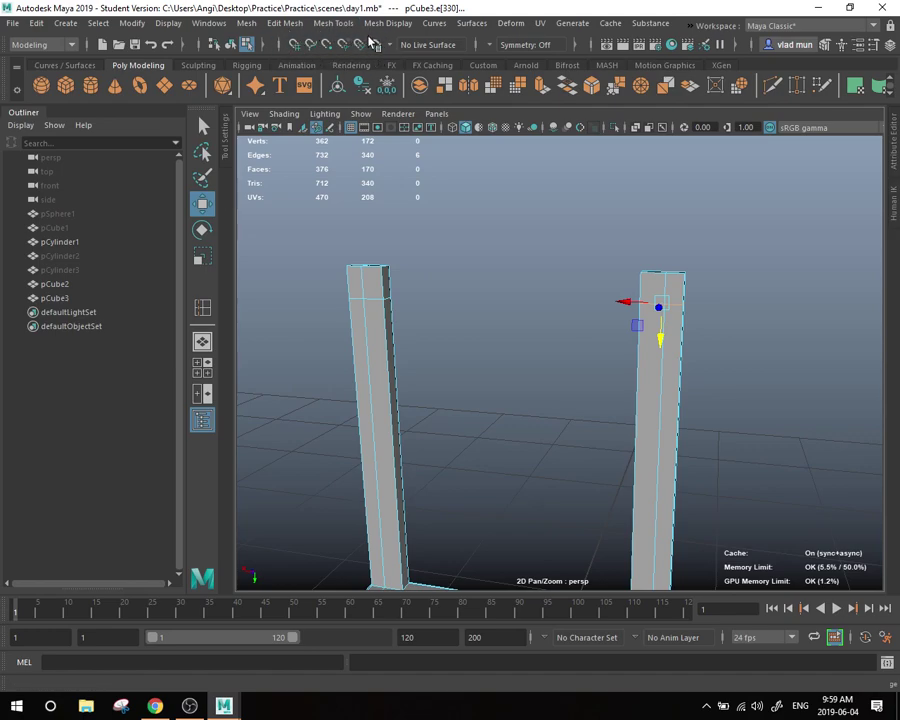
pyautogui.click(545, 347)
pyautogui.hotkey('ctrl', 'z')
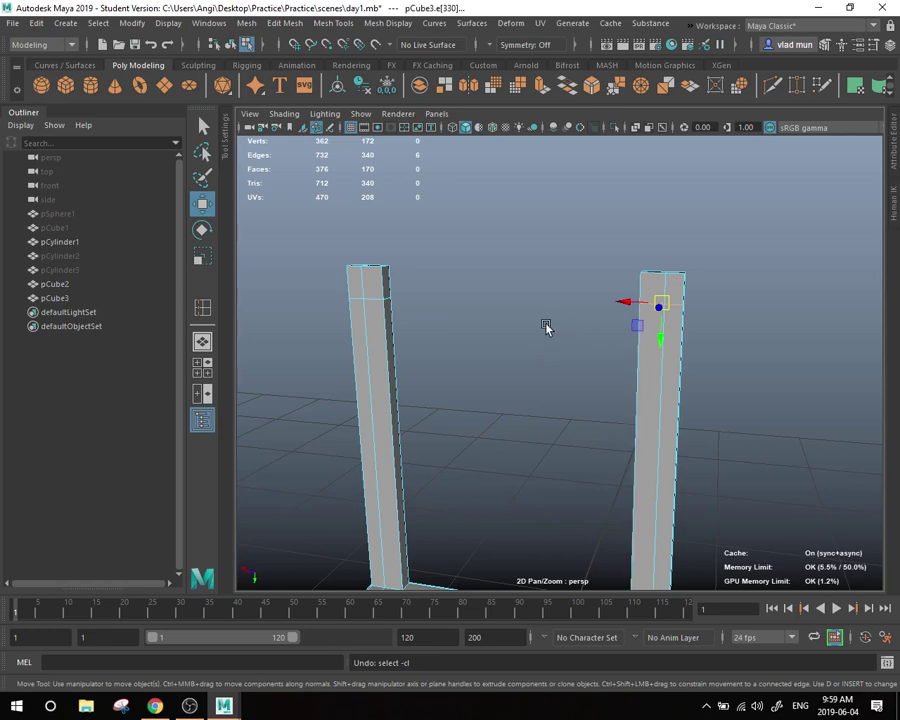
pyautogui.press('v')
pyautogui.moveTo(626, 347); pyautogui.dragTo(654, 345, button='middle')
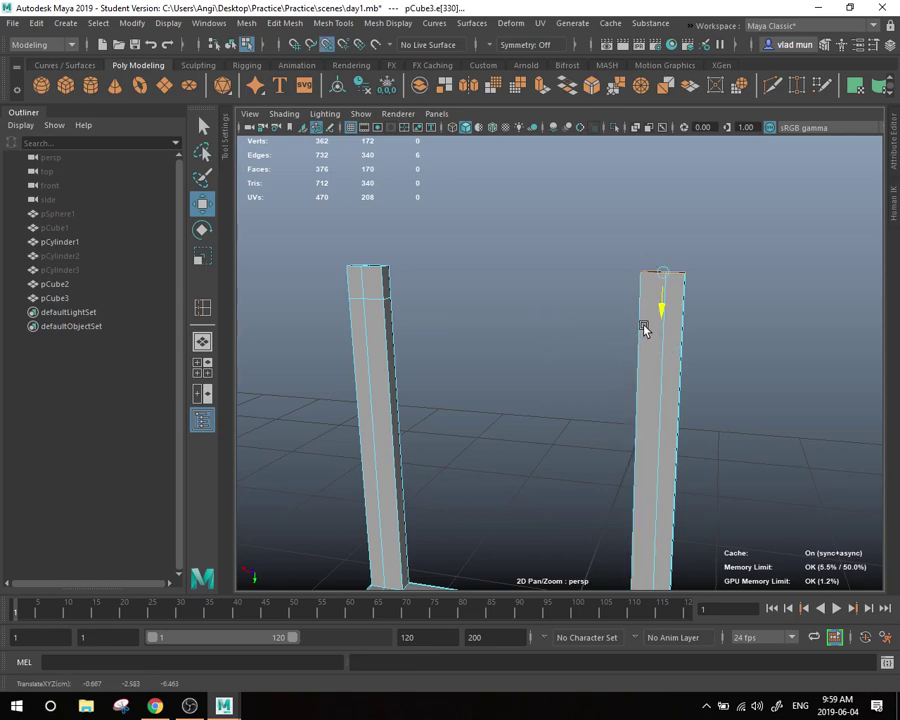
# Lower the right post's edge loop to the left loop's height and deselect it.
pyautogui.moveTo(540, 416); pyautogui.dragTo(383, 374, button='middle')
pyautogui.hotkey('ctrl', 'z')
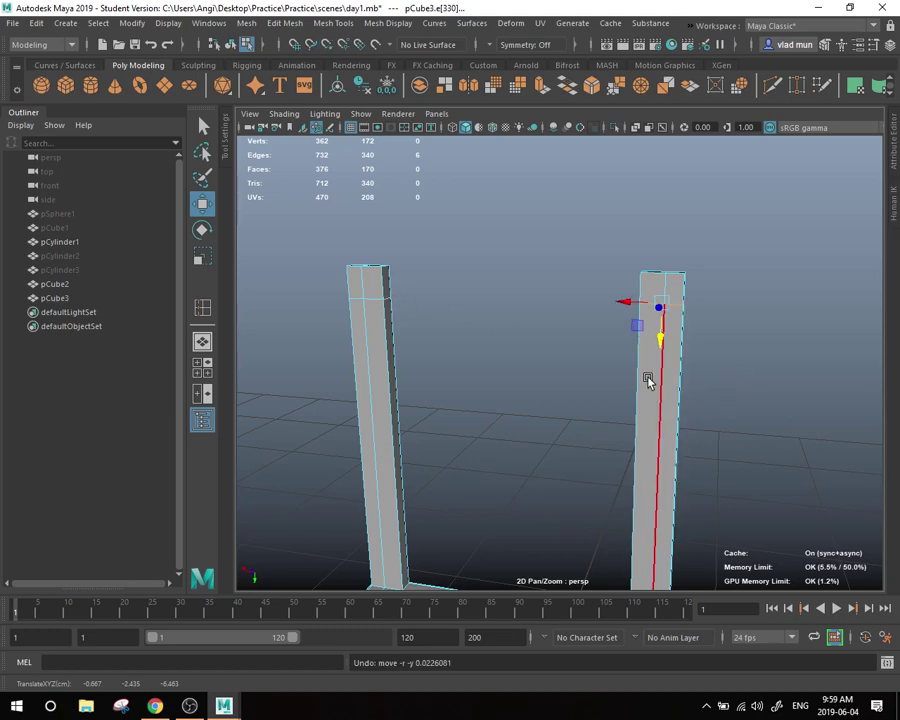
pyautogui.keyDown('alt'); pyautogui.moveTo(753, 327); pyautogui.dragTo(669, 362); pyautogui.keyUp('alt')
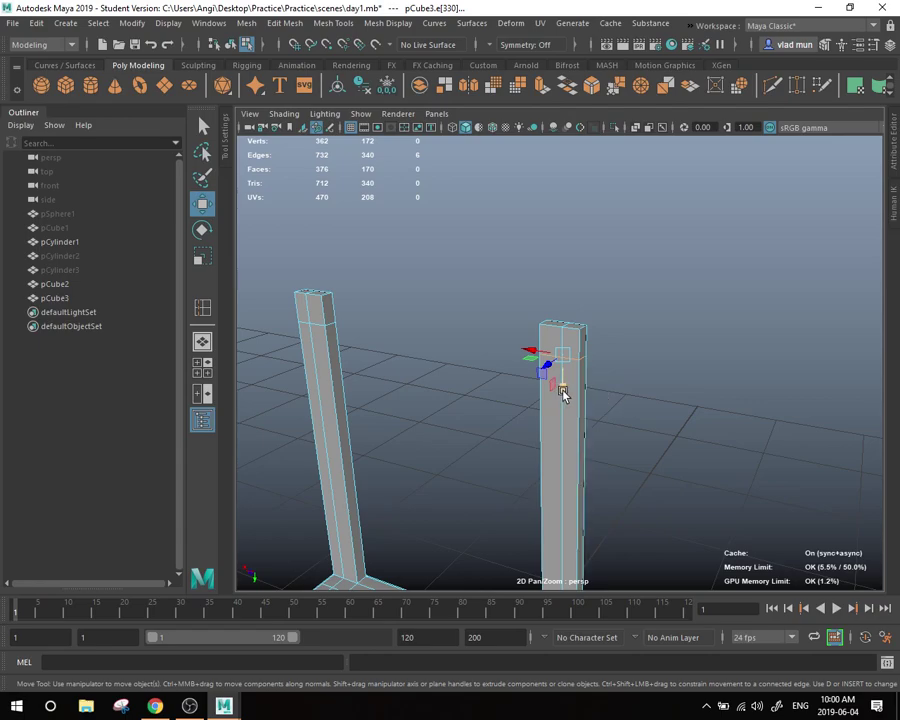
pyautogui.moveTo(563, 395); pyautogui.dragTo(358, 437)
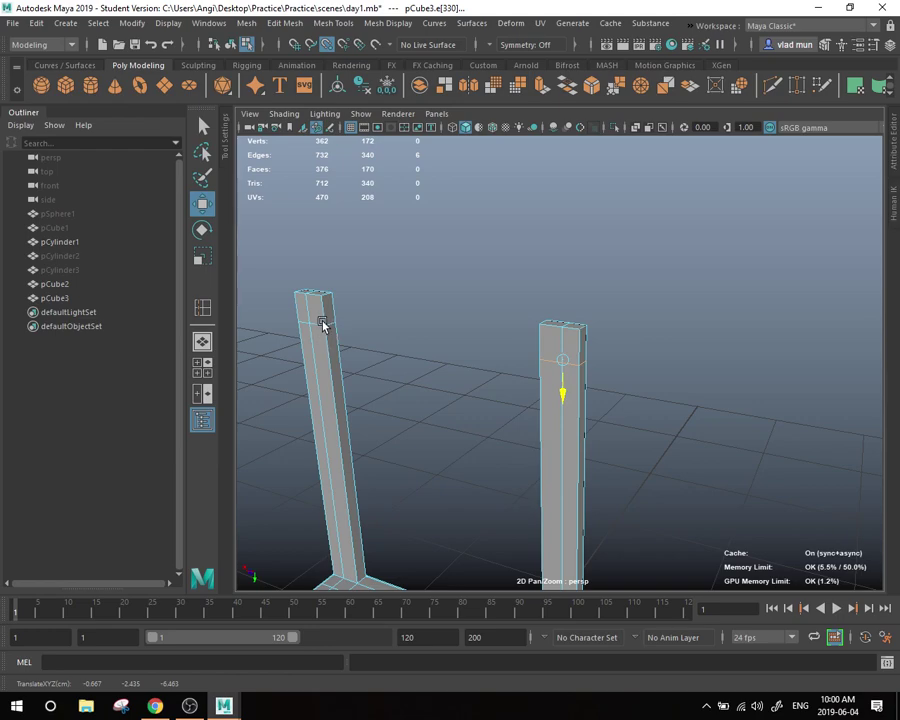
pyautogui.keyDown('alt'); pyautogui.moveTo(410, 398); pyautogui.dragTo(453, 393); pyautogui.keyUp('alt')
pyautogui.moveTo(609, 414)
pyautogui.keyDown('alt'); pyautogui.mouseDown()
pyautogui.moveTo(555, 408)
pyautogui.moveTo(597, 410)
pyautogui.mouseUp(); pyautogui.keyUp('alt')
pyautogui.click(512, 418)
pyautogui.moveTo(512, 418)
pyautogui.keyDown('alt'); pyautogui.mouseDown()
pyautogui.moveTo(488, 408)
pyautogui.moveTo(565, 412)
pyautogui.moveTo(482, 408)
pyautogui.moveTo(506, 398)
pyautogui.moveTo(440, 404)
pyautogui.moveTo(532, 412)
pyautogui.moveTo(480, 400)
pyautogui.moveTo(528, 412)
pyautogui.mouseUp(); pyautogui.keyUp('alt')
# Extrude the left post's inner top face across toward the right post as a crossbar.
pyautogui.moveTo(407, 303); pyautogui.dragTo(495, 345, button='right')
pyautogui.keyDown('alt'); pyautogui.moveTo(495, 345); pyautogui.dragTo(372, 317); pyautogui.keyUp('alt')
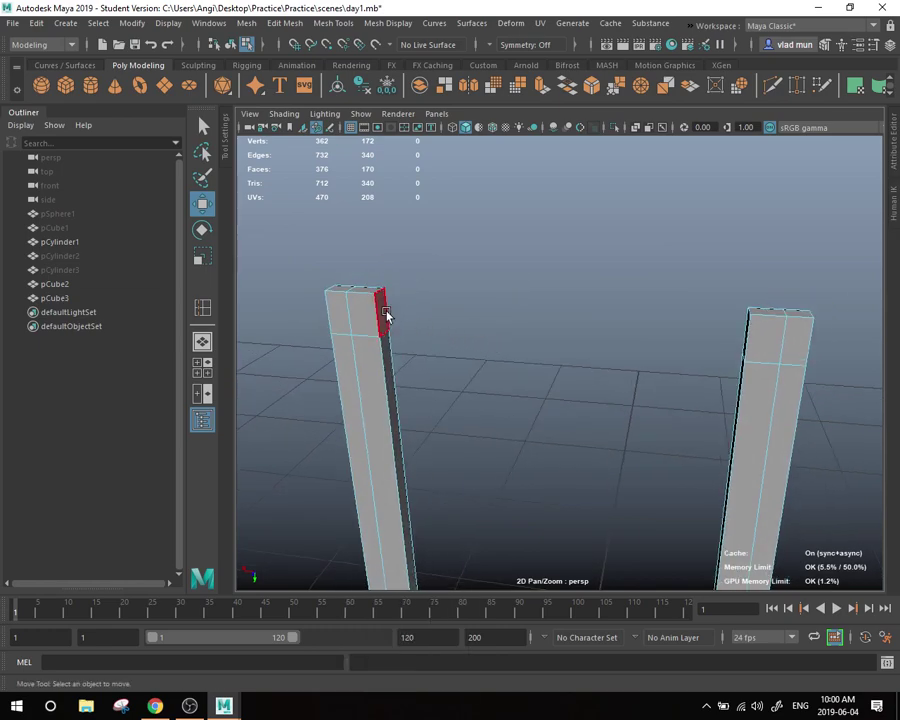
pyautogui.click(386, 314)
pyautogui.hotkey('ctrl', 'e')
pyautogui.keyDown('alt'); pyautogui.moveTo(530, 375); pyautogui.dragTo(516, 374); pyautogui.keyUp('alt')
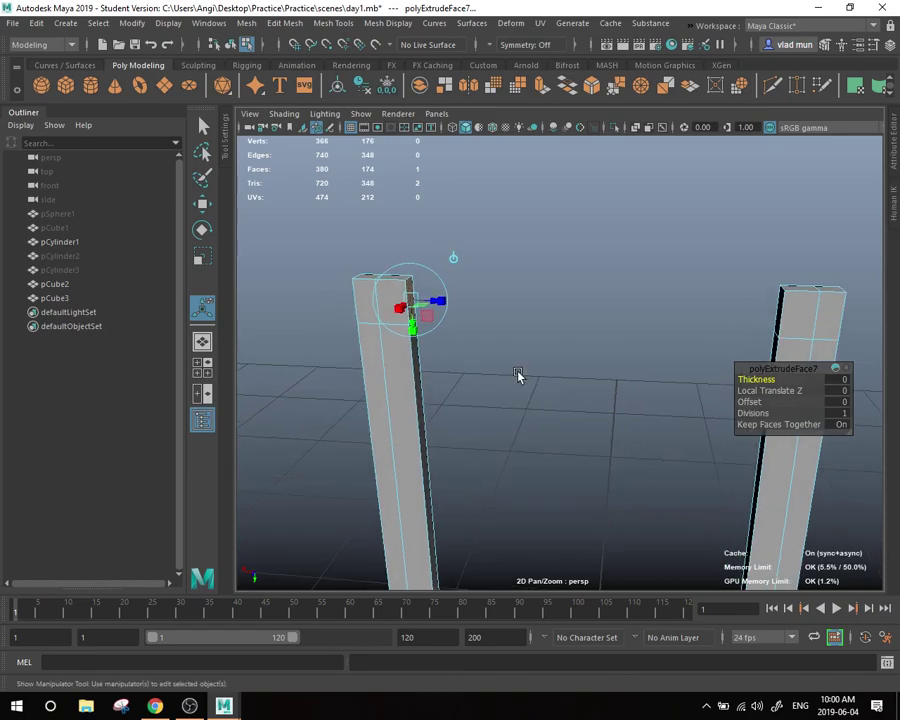
pyautogui.moveTo(430, 303); pyautogui.dragTo(783, 330)
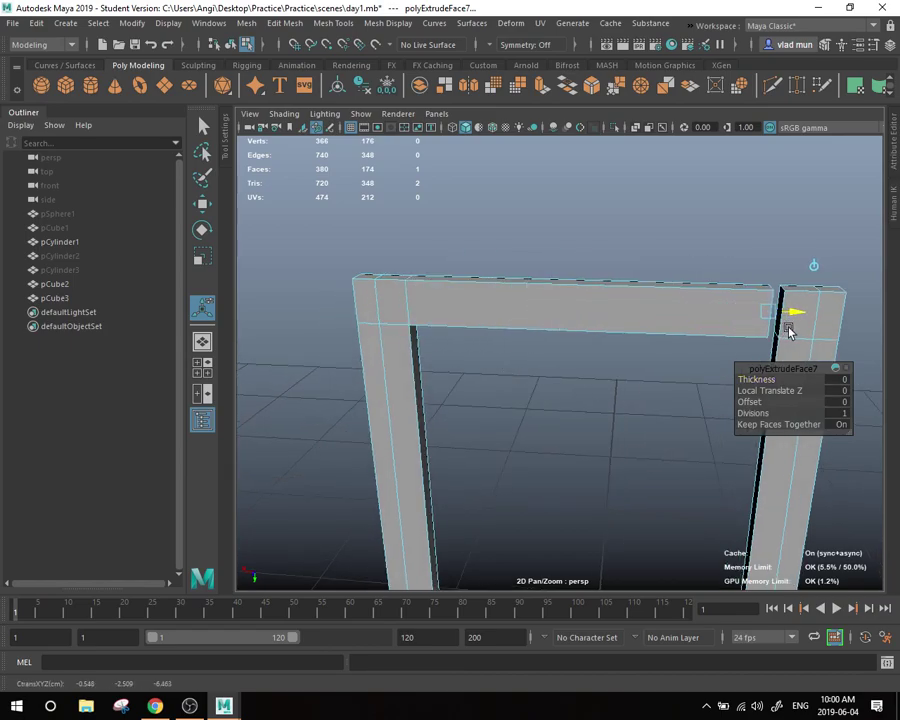
pyautogui.click(632, 400)
# Extrude the crossbar's end face once more and inspect the bar from several angles.
pyautogui.keyDown('alt'); pyautogui.moveTo(632, 400); pyautogui.dragTo(562, 442); pyautogui.keyUp('alt')
pyautogui.click(643, 297)
pyautogui.hotkey('ctrl', 'e')
pyautogui.click(638, 330)
pyautogui.keyDown('alt'); pyautogui.moveTo(647, 296); pyautogui.dragTo(601, 370); pyautogui.keyUp('alt')
pyautogui.keyDown('alt'); pyautogui.moveTo(483, 375); pyautogui.dragTo(512, 368); pyautogui.keyUp('alt')
pyautogui.keyDown('alt'); pyautogui.moveTo(341, 296); pyautogui.dragTo(352, 309); pyautogui.keyUp('alt')
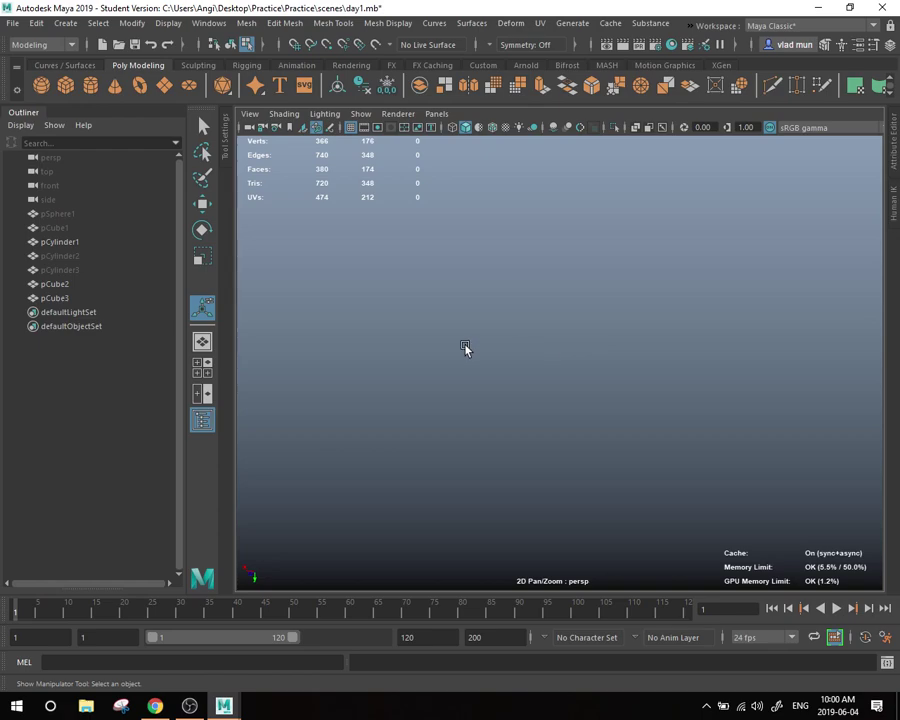
# Toggle between the single and four-view layouts, hiding the selection with H.
pyautogui.press('space')
pyautogui.press('space')
pyautogui.press('h')
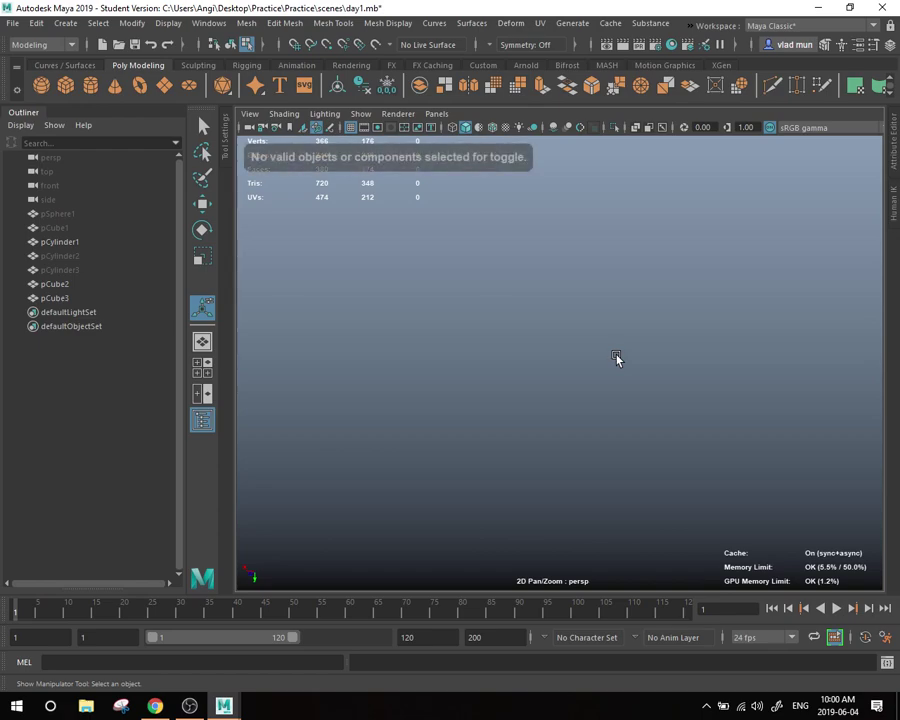
pyautogui.press('space')
pyautogui.press('space')
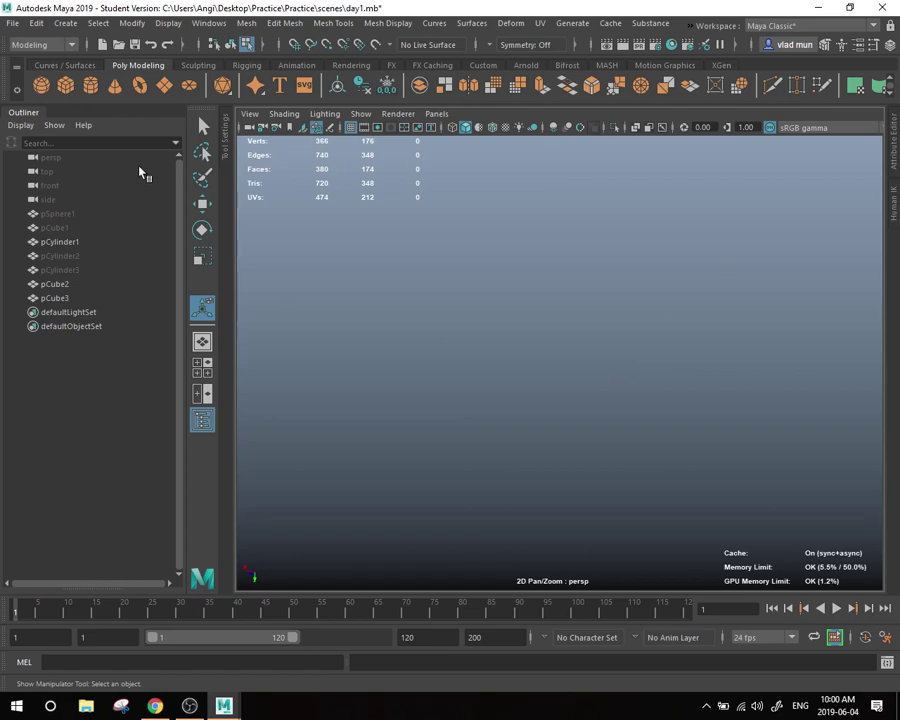
# Select and frame pCylinder1, then pick pCube2 and the chair pCube3 in the Outliner.
pyautogui.click(66, 243)
pyautogui.press('f')
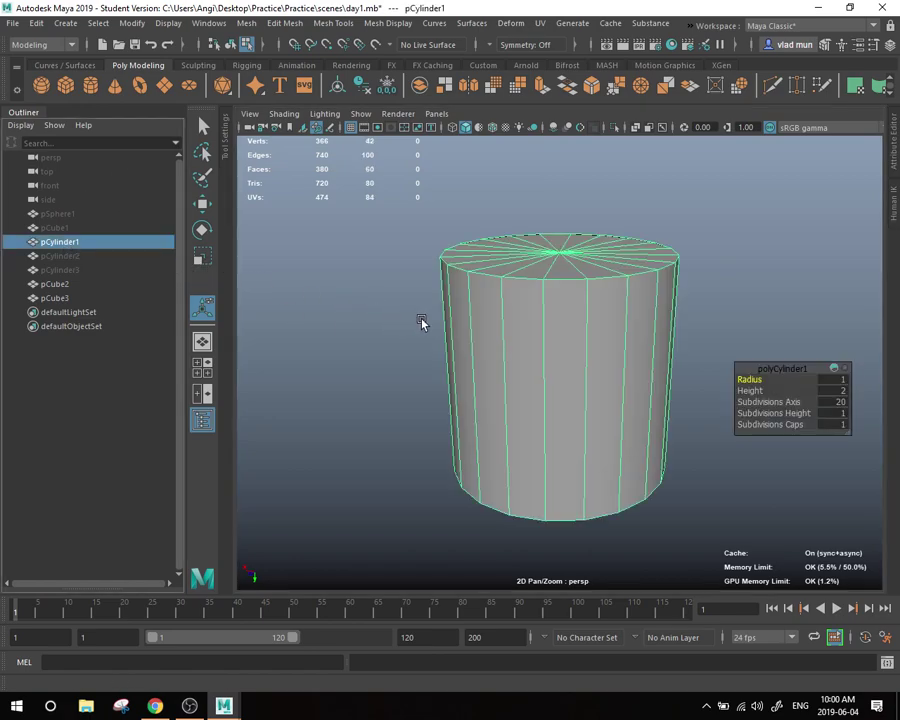
pyautogui.click(55, 284)
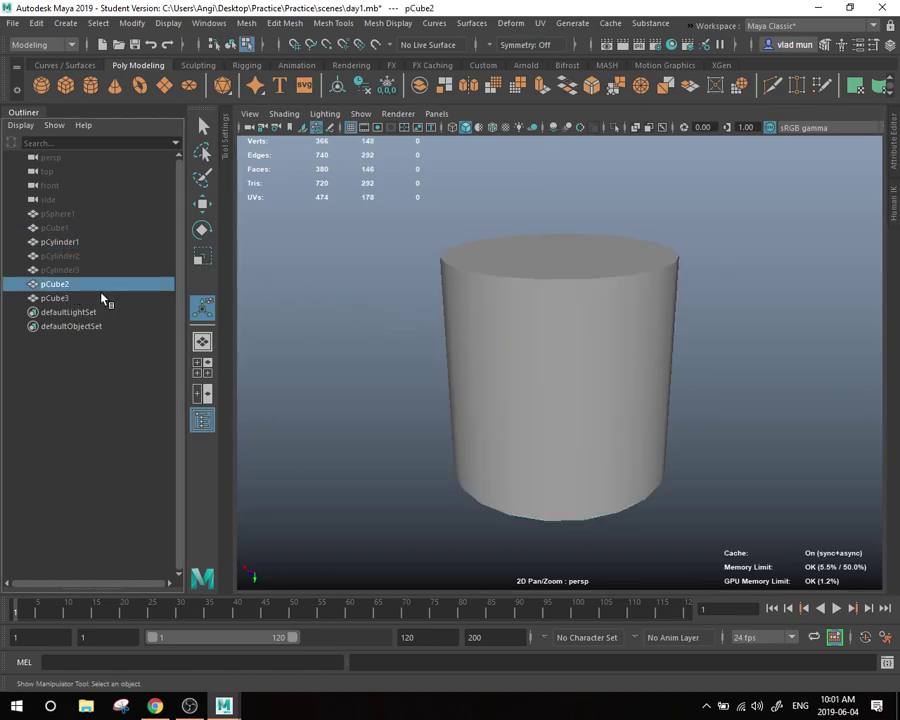
pyautogui.click(56, 298)
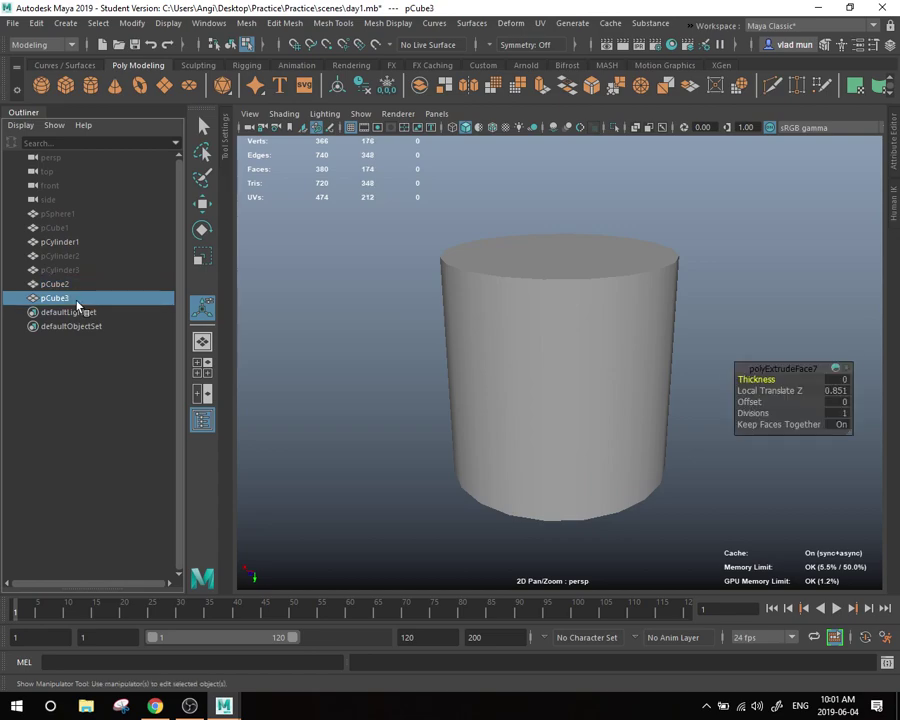
pyautogui.keyDown('alt'); pyautogui.moveTo(443, 341); pyautogui.dragTo(455, 371); pyautogui.keyUp('alt')
pyautogui.scroll(-5, 551, 385)
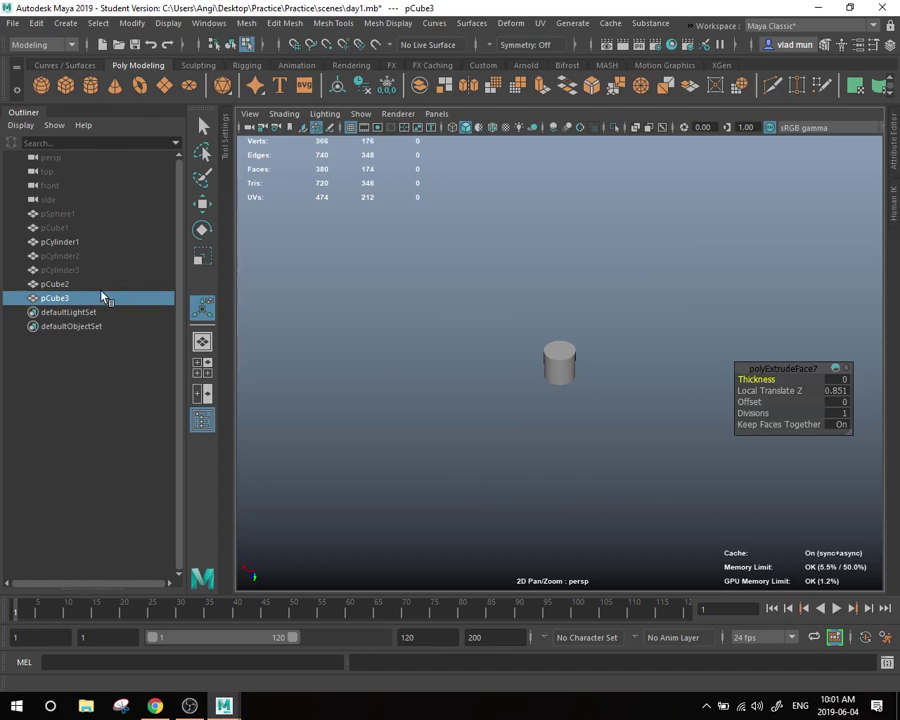
# Unhide pCylinder3 with Shift+H and frame it beside the table.
pyautogui.click(67, 273)
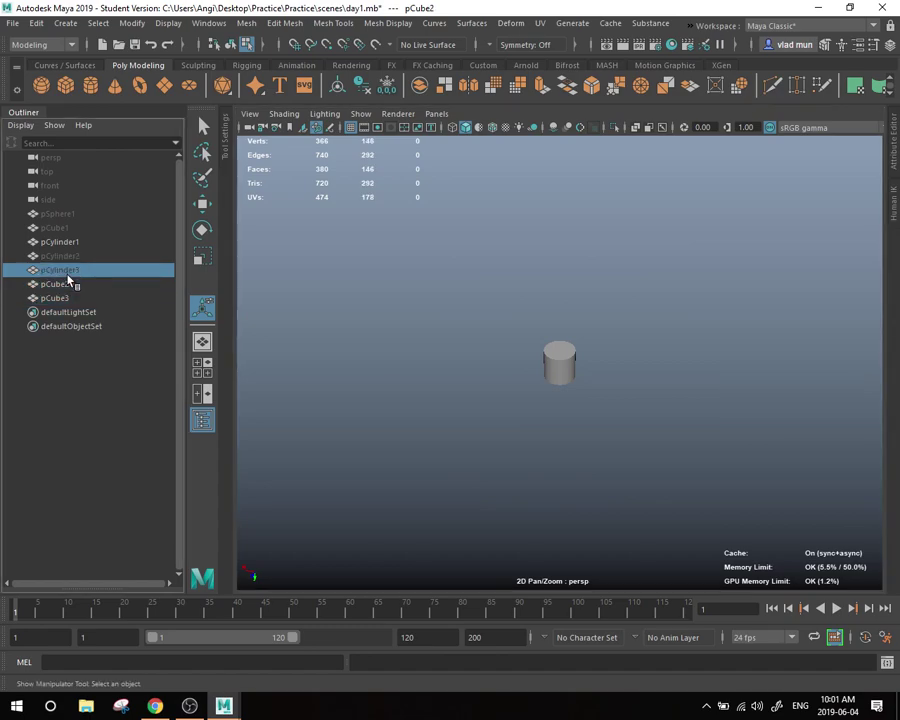
pyautogui.hotkey('shift', 'h')
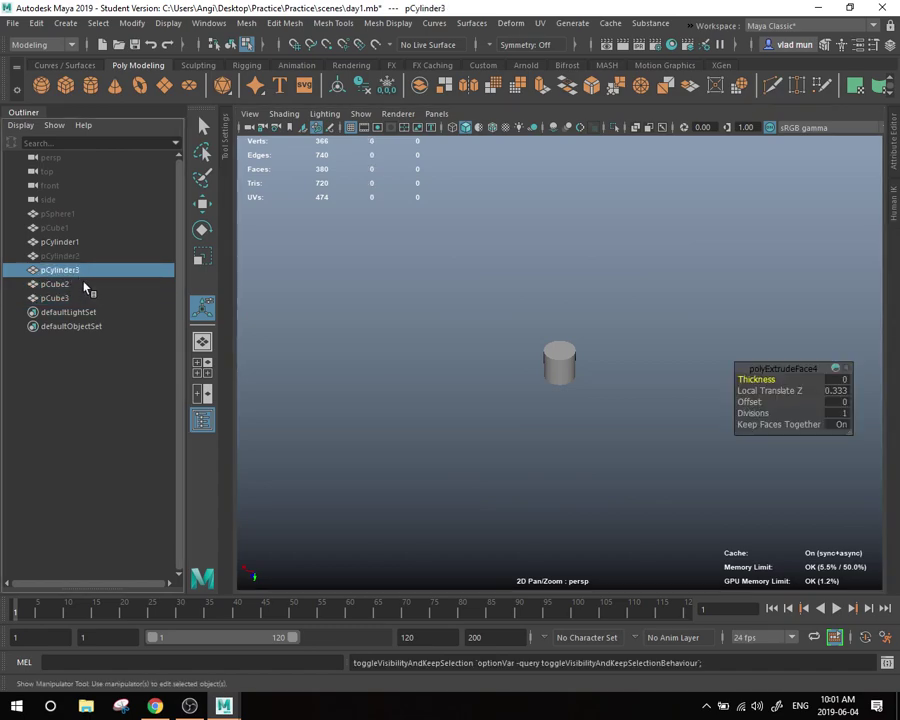
pyautogui.press('f')
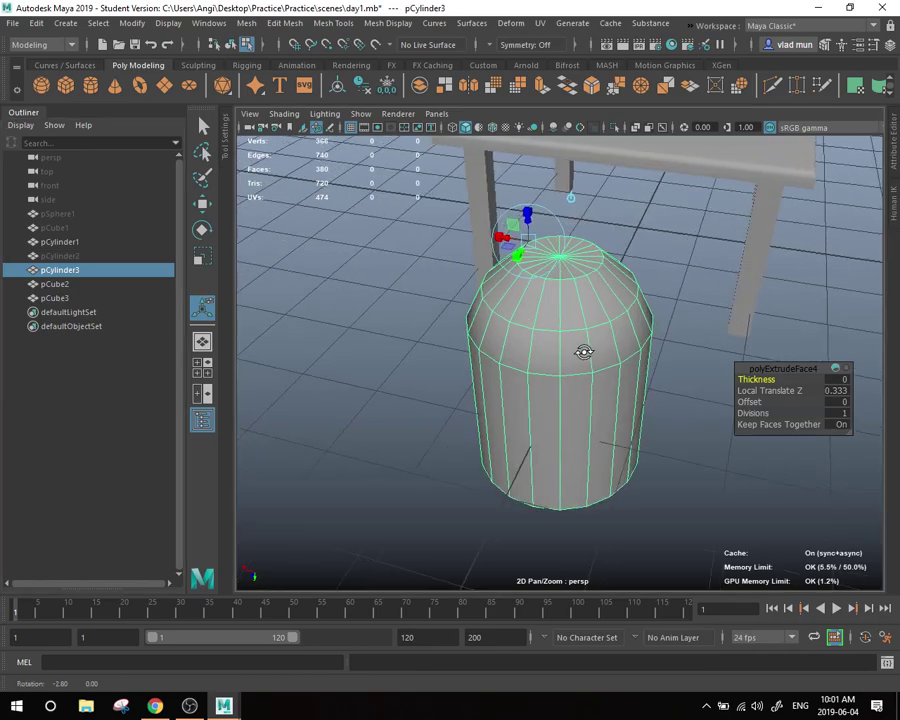
pyautogui.keyDown('alt'); pyautogui.moveTo(589, 352); pyautogui.dragTo(560, 376); pyautogui.keyUp('alt')
pyautogui.keyDown('alt'); pyautogui.moveTo(736, 313); pyautogui.dragTo(542, 345); pyautogui.keyUp('alt')
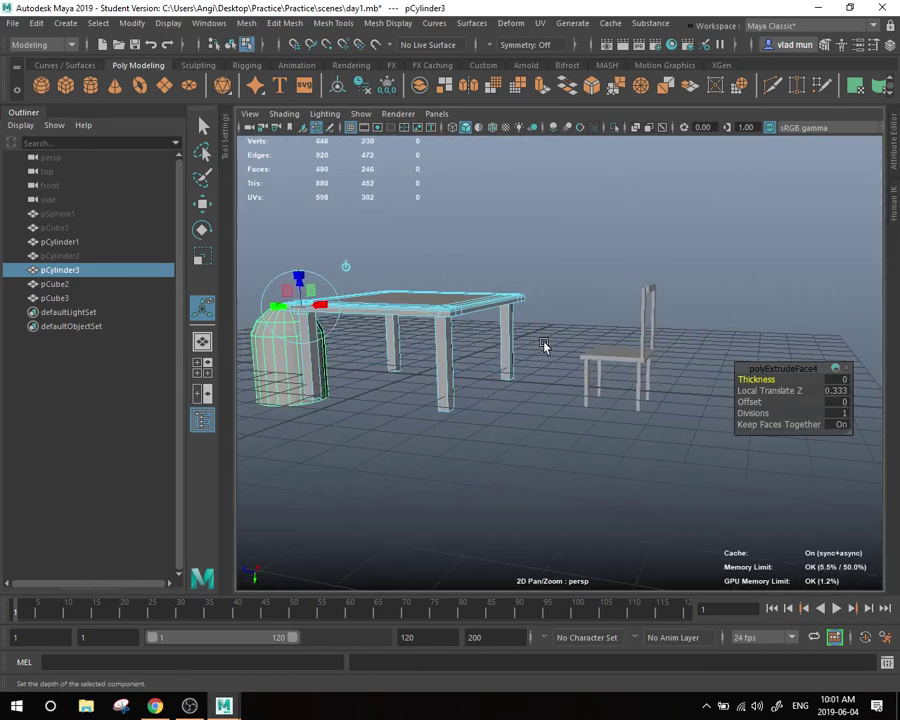
pyautogui.moveTo(626, 318); pyautogui.dragTo(630, 338, button='right')
# Select and frame the chair, then switch it to face selection.
pyautogui.click(627, 352)
pyautogui.keyDown('alt'); pyautogui.moveTo(627, 352); pyautogui.dragTo(400, 357); pyautogui.keyUp('alt')
pyautogui.press('f')
pyautogui.keyDown('alt'); pyautogui.moveTo(480, 367); pyautogui.dragTo(516, 418); pyautogui.keyUp('alt')
pyautogui.scroll(5, 576, 401)
pyautogui.moveTo(502, 272); pyautogui.dragTo(512, 307, button='right')
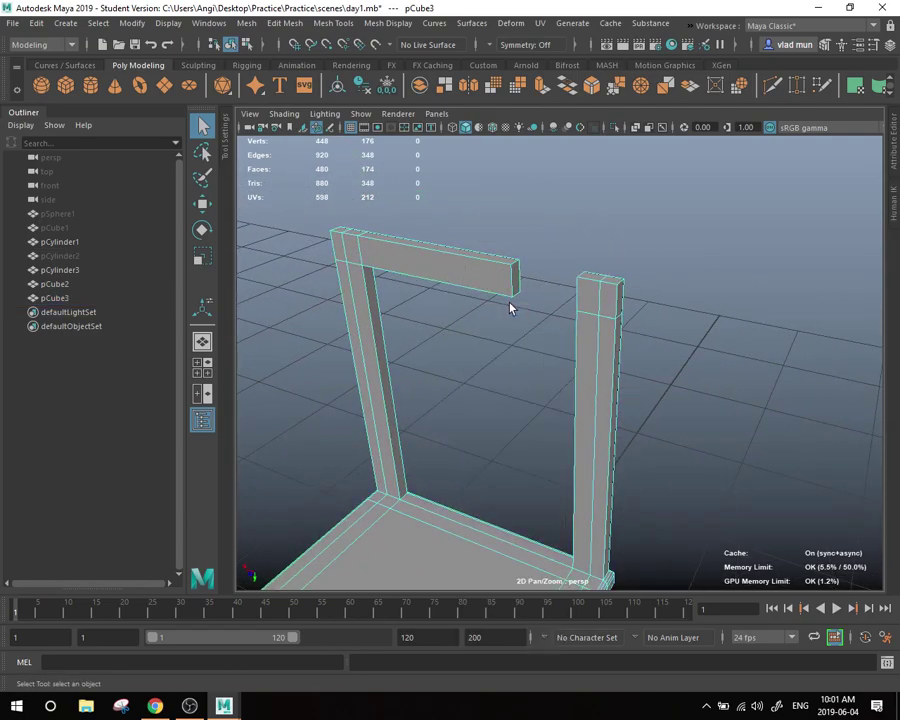
# Delete the top bar's end face and the facing top face of the right post.
pyautogui.keyDown('alt'); pyautogui.moveTo(512, 307); pyautogui.dragTo(526, 317); pyautogui.keyUp('alt')
pyautogui.click(429, 310)
pyautogui.keyDown('alt'); pyautogui.moveTo(607, 368); pyautogui.dragTo(648, 317); pyautogui.keyUp('alt')
pyautogui.keyDown('shift'); pyautogui.click(730, 350); pyautogui.keyUp('shift')
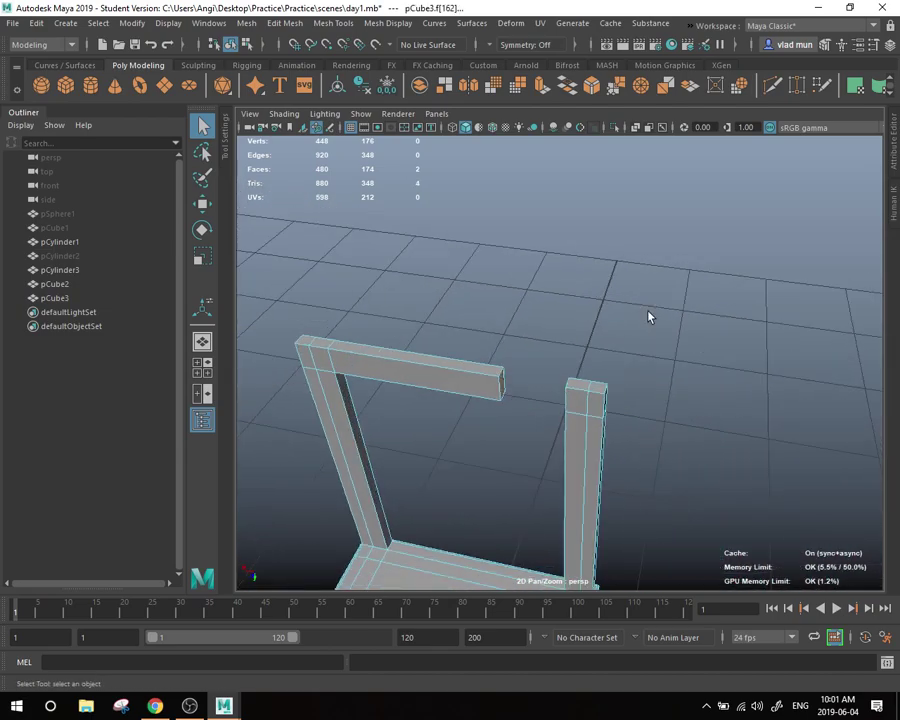
pyautogui.press('Delete')
# Snap the top bar's four open-end vertices onto the right post using vertex snapping.
pyautogui.keyDown('alt'); pyautogui.moveTo(595, 356); pyautogui.dragTo(621, 328, button='right'); pyautogui.keyUp('alt')
pyautogui.keyDown('alt'); pyautogui.moveTo(621, 328); pyautogui.dragTo(587, 318); pyautogui.keyUp('alt')
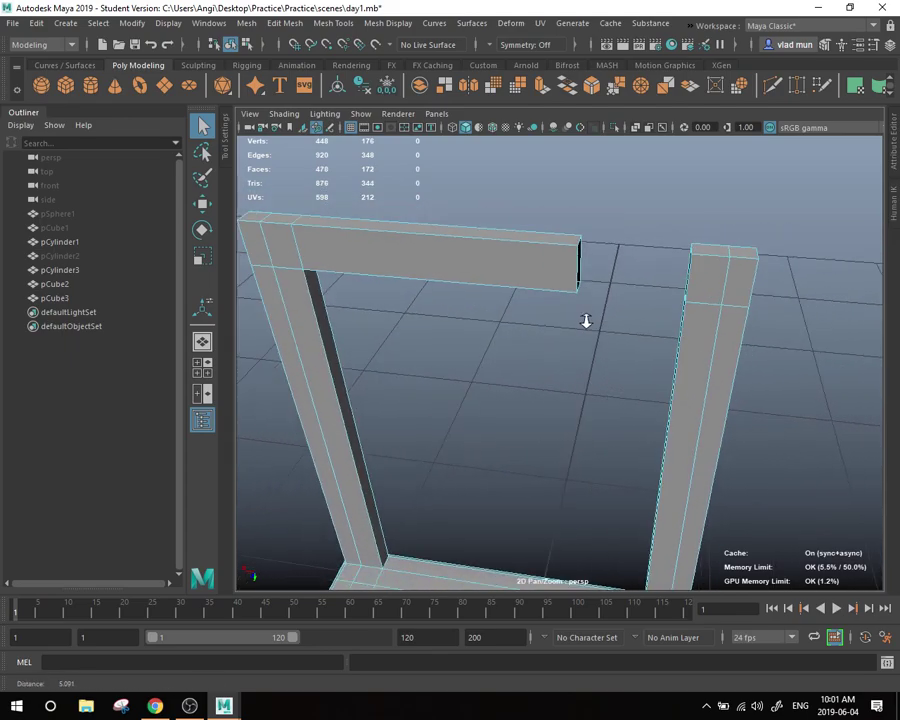
pyautogui.moveTo(530, 251); pyautogui.dragTo(482, 265, button='right')
pyautogui.keyDown('alt'); pyautogui.moveTo(482, 265); pyautogui.dragTo(616, 219); pyautogui.keyUp('alt')
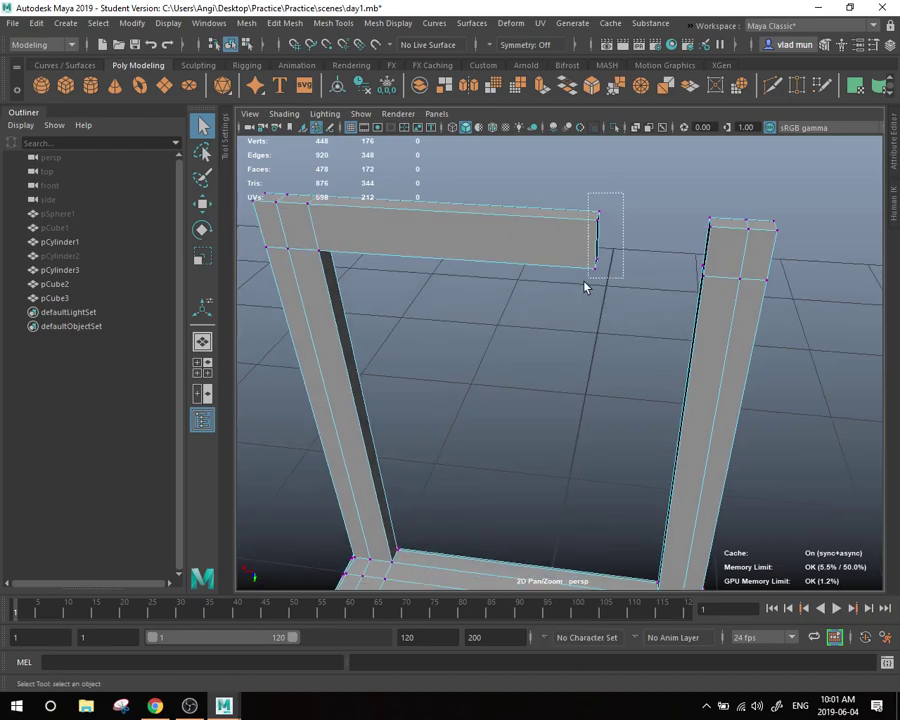
pyautogui.moveTo(592, 276); pyautogui.dragTo(590, 279)
pyautogui.press('w')
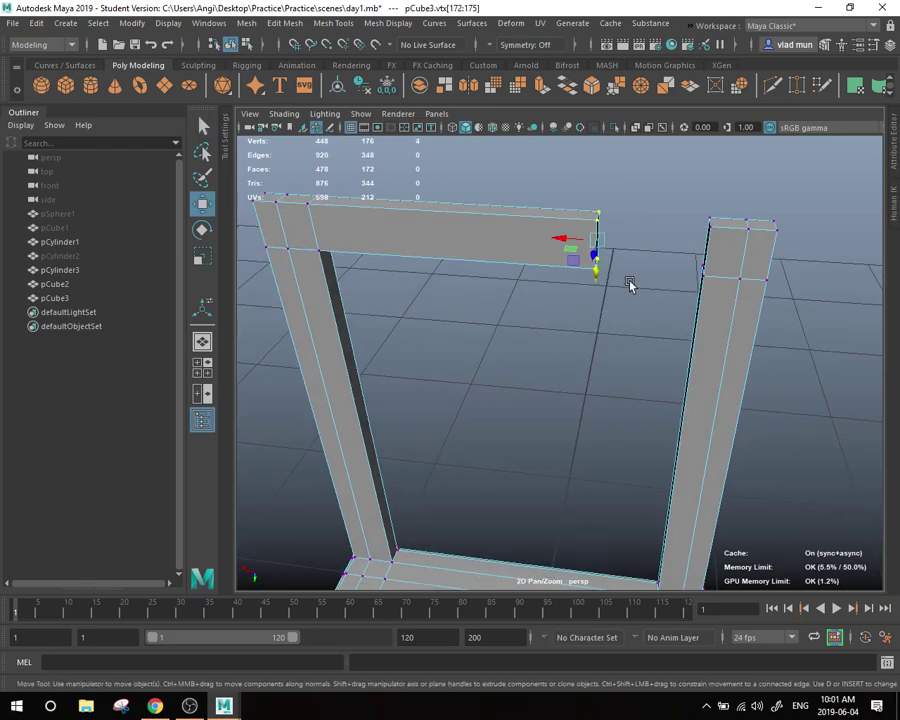
pyautogui.press('v')
pyautogui.moveTo(560, 243); pyautogui.dragTo(705, 230)
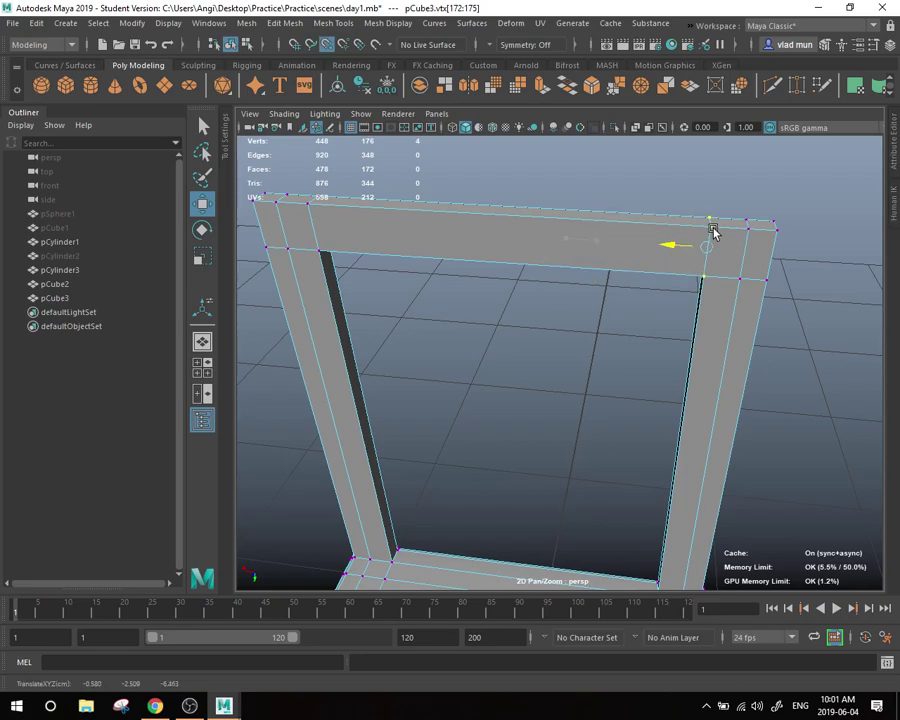
# Inspect the new joint and select the vertices where the bar meets the post.
pyautogui.keyDown('alt'); pyautogui.moveTo(802, 414); pyautogui.dragTo(540, 400); pyautogui.keyUp('alt')
pyautogui.scroll(-5, 585, 375)
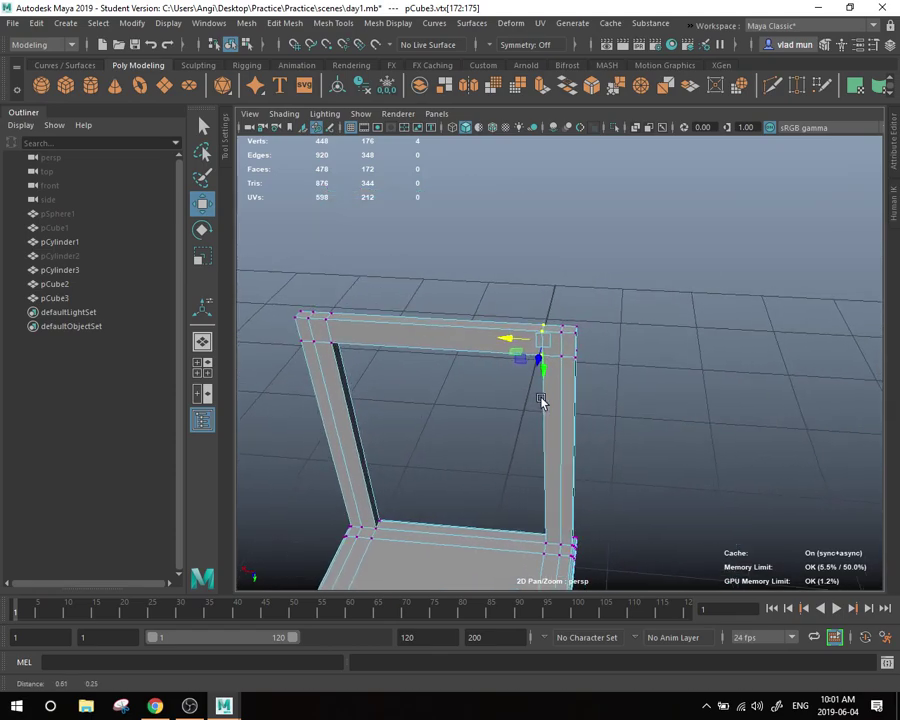
pyautogui.scroll(8, 699, 364)
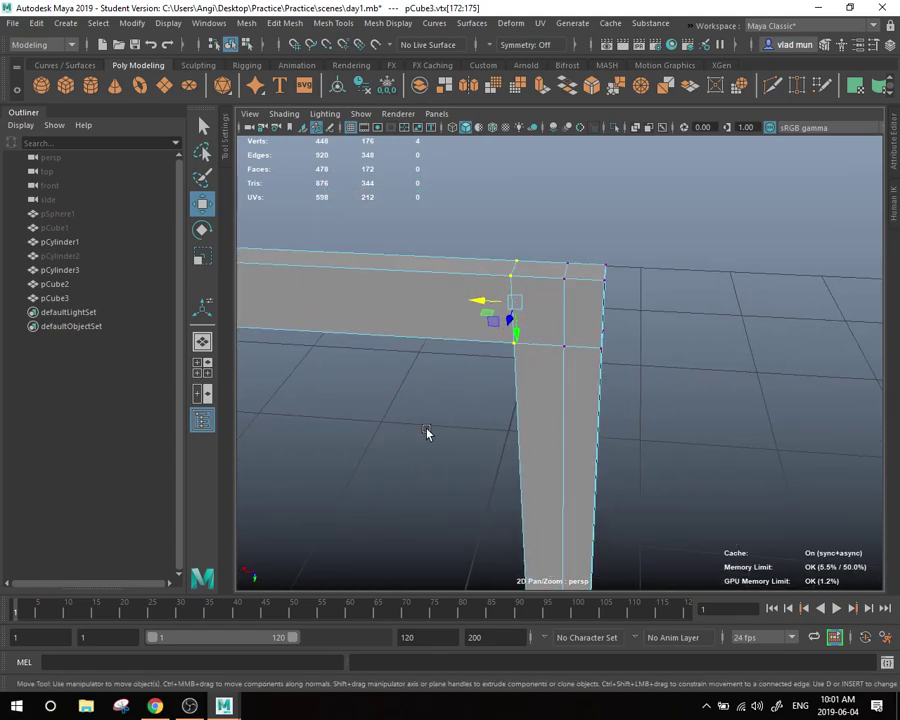
pyautogui.click(438, 394)
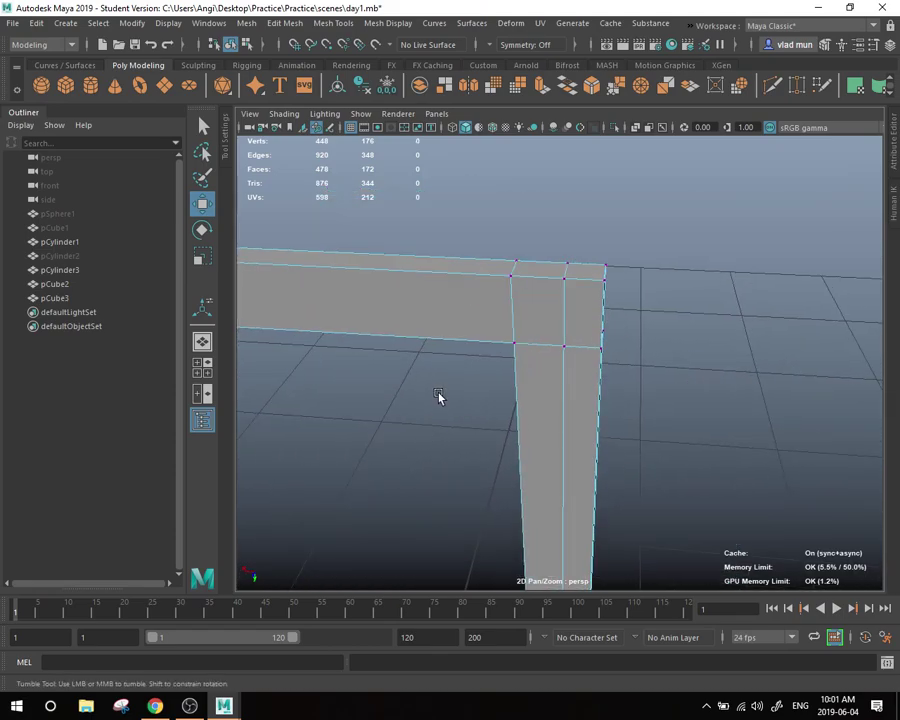
pyautogui.moveTo(473, 188); pyautogui.dragTo(517, 305)
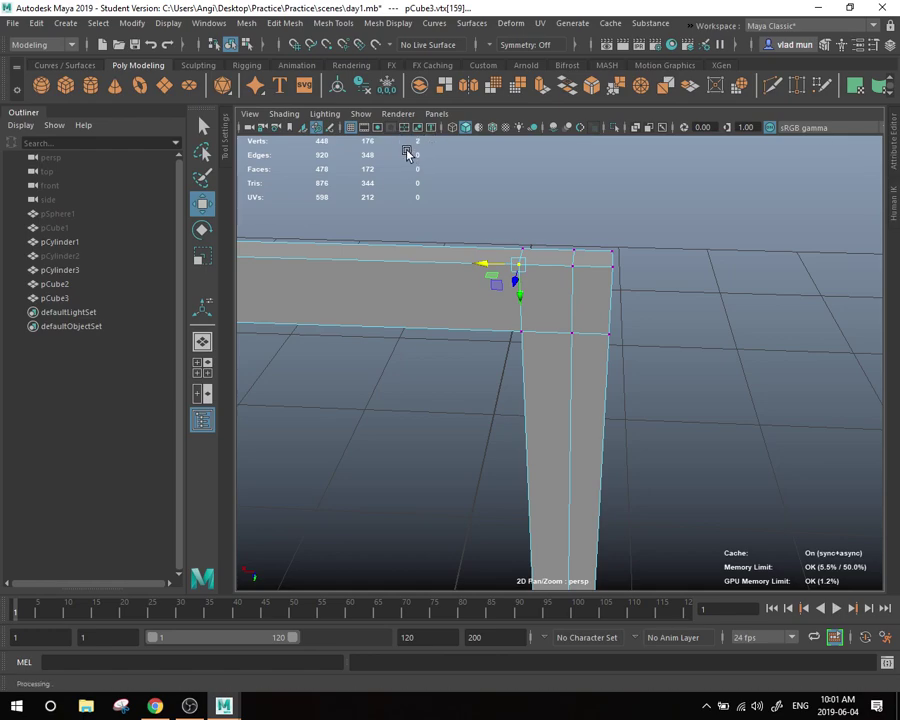
pyautogui.keyDown('alt'); pyautogui.moveTo(520, 221); pyautogui.dragTo(675, 323); pyautogui.keyUp('alt')
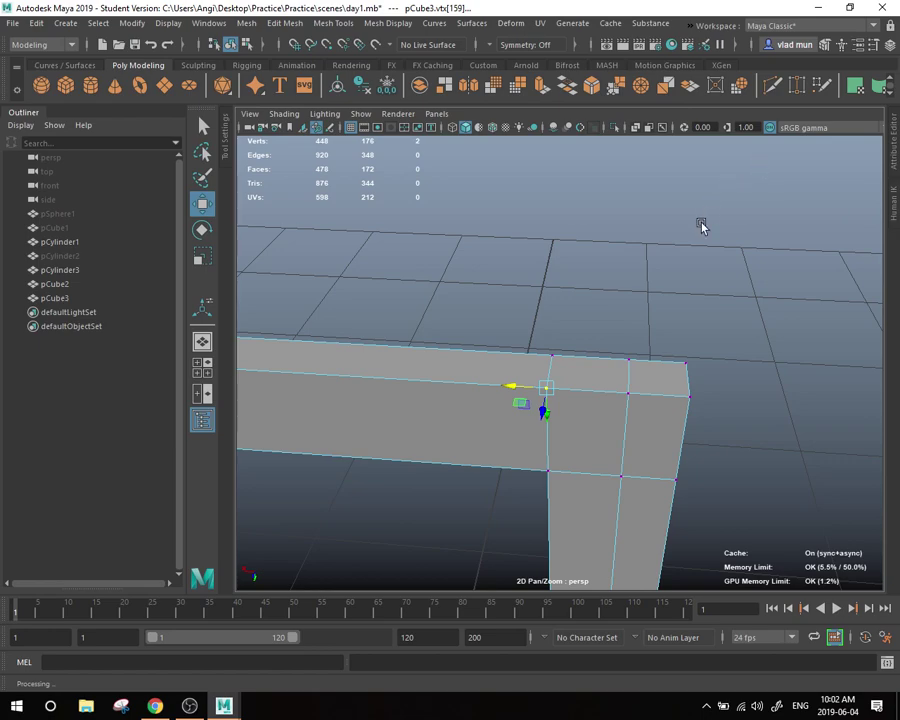
# Merge the overlapping joint vertices with Merge Vertices from the Shift+right-click menu.
pyautogui.keyDown('shift'); pyautogui.rightClick(545, 389); pyautogui.keyUp('shift')
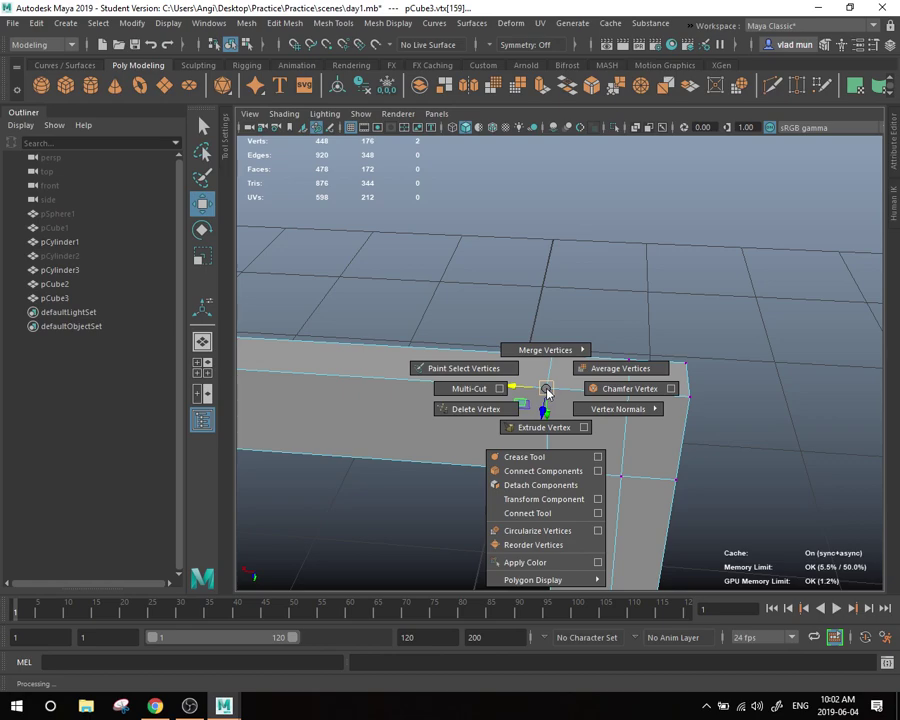
pyautogui.moveTo(567, 352)
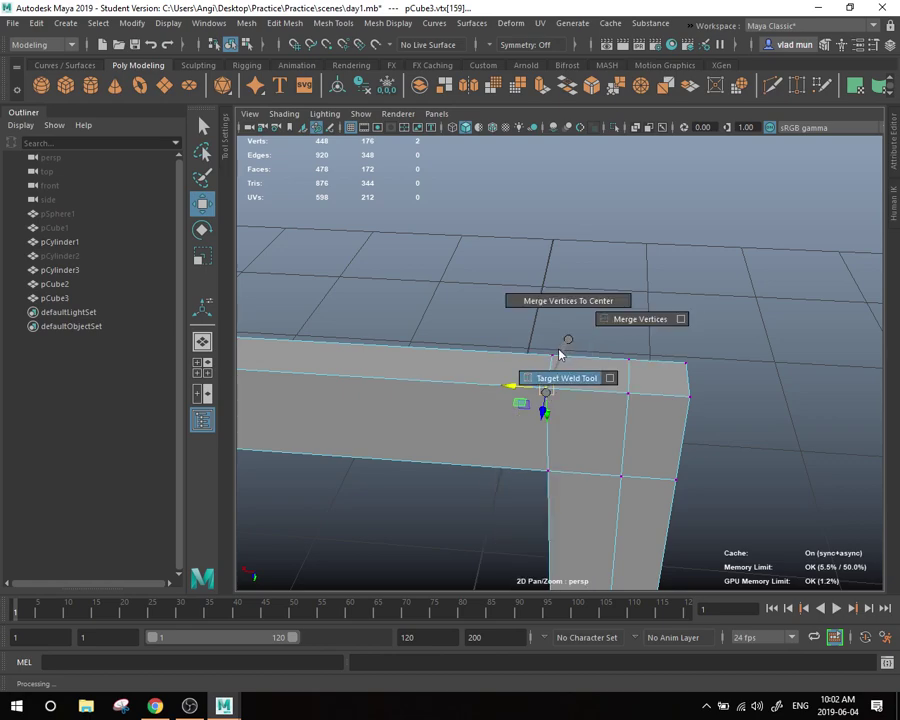
pyautogui.click(638, 321)
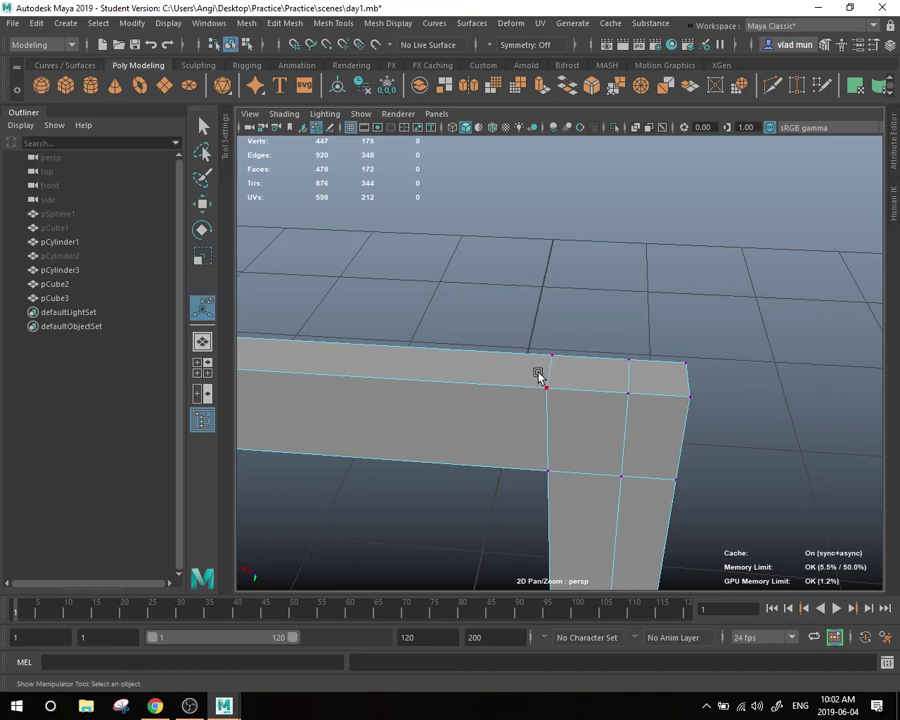
pyautogui.moveTo(557, 403); pyautogui.dragTo(575, 426)
# Browse the polygon modelling shelf tabs and return the chair to object mode.
pyautogui.click(891, 92)
pyautogui.click(891, 81)
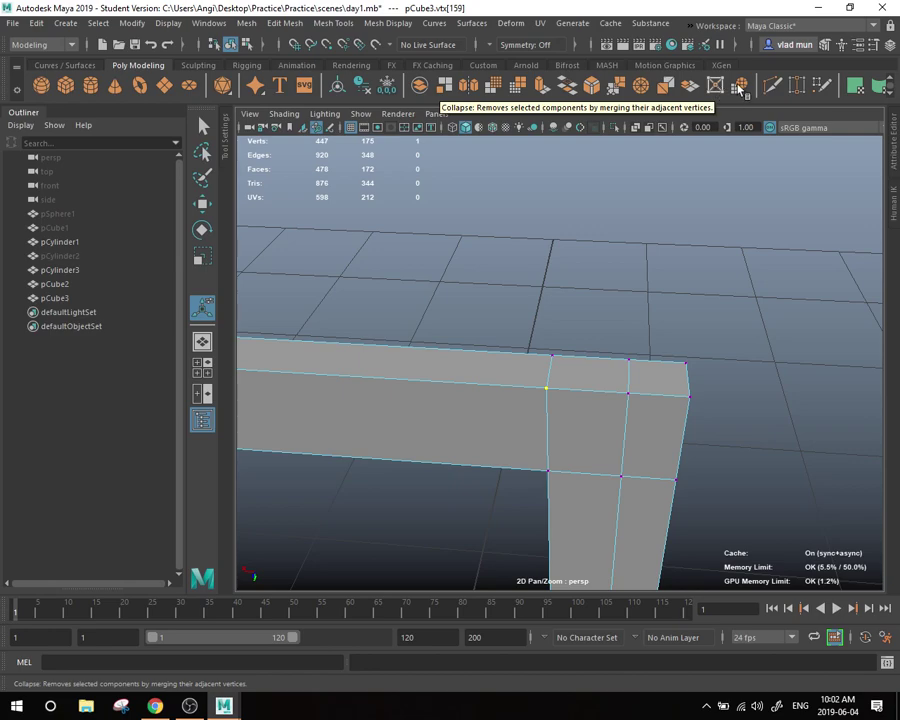
pyautogui.click(772, 85)
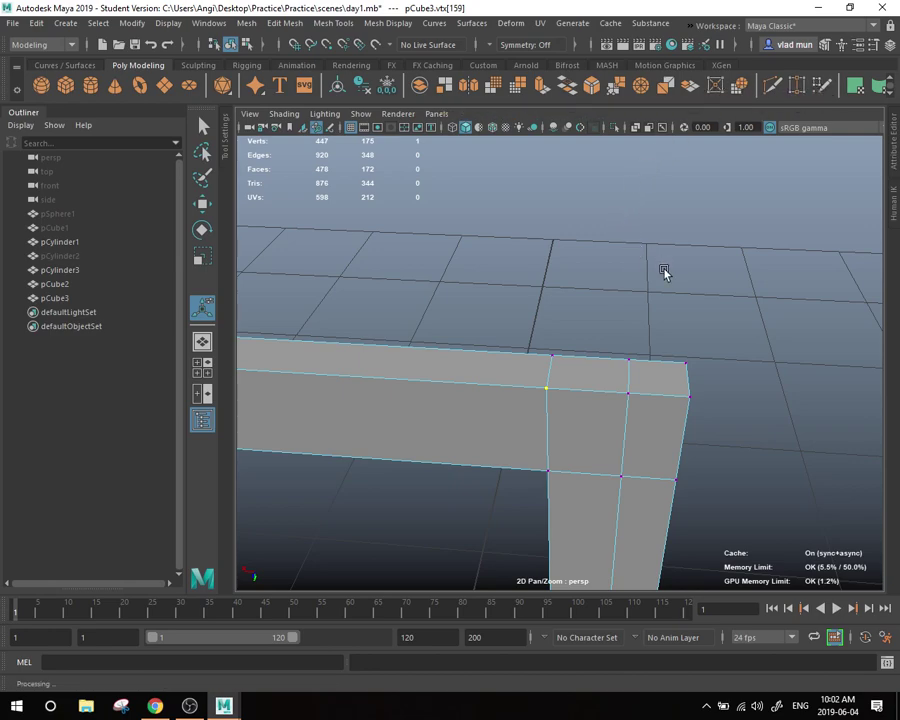
pyautogui.keyDown('alt'); pyautogui.moveTo(665, 271); pyautogui.dragTo(631, 311, button='middle'); pyautogui.keyUp('alt')
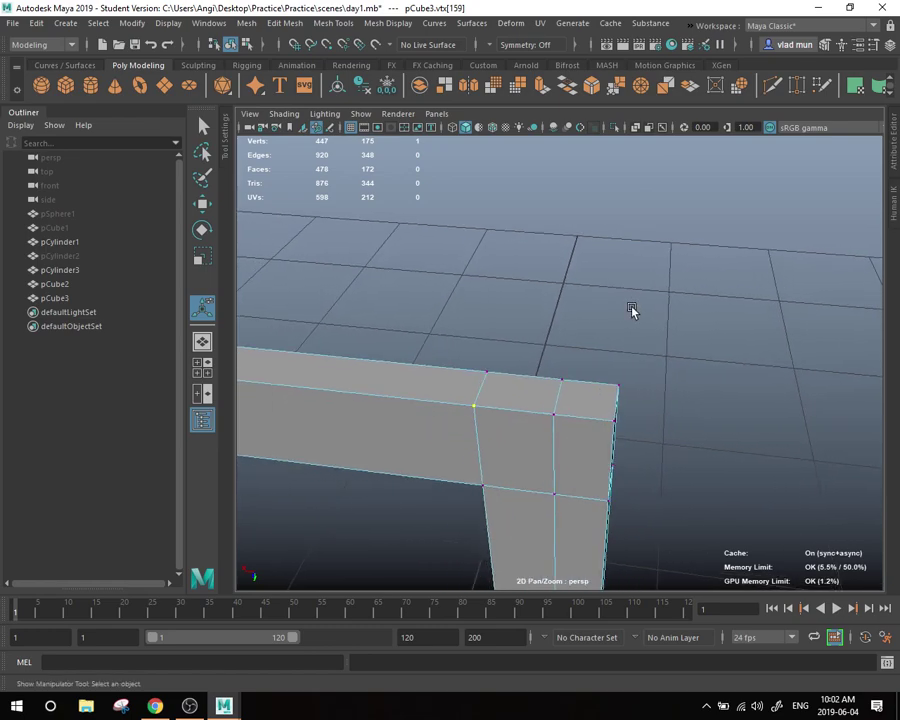
pyautogui.moveTo(536, 317); pyautogui.dragTo(609, 297, button='right')
# Preview the chair as a smoothed mesh with key 3 and inspect its back frame.
pyautogui.scroll(-6, 560, 325)
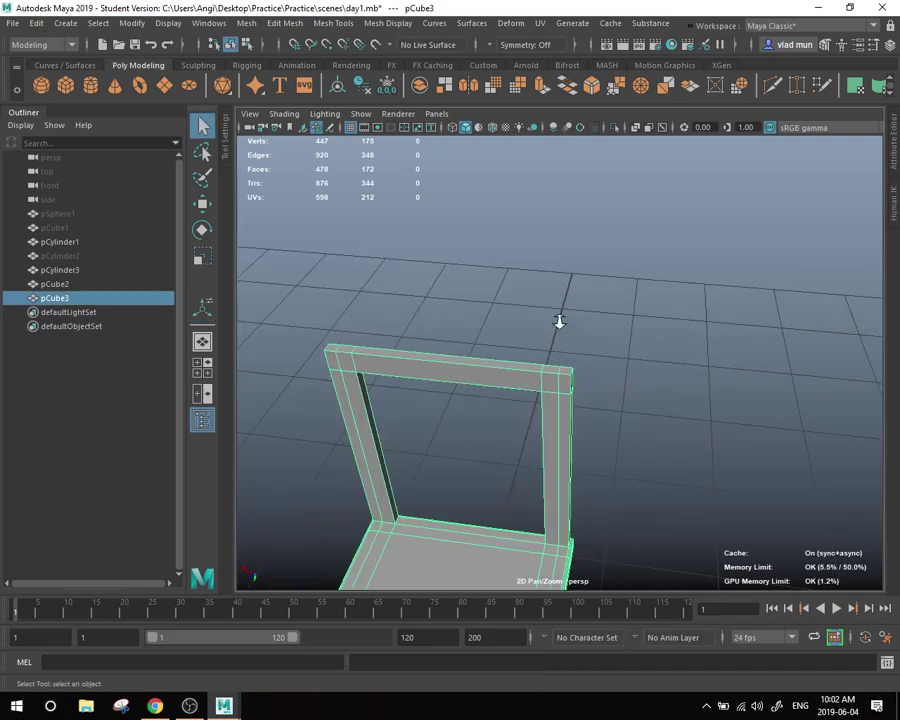
pyautogui.rightClick(532, 467)
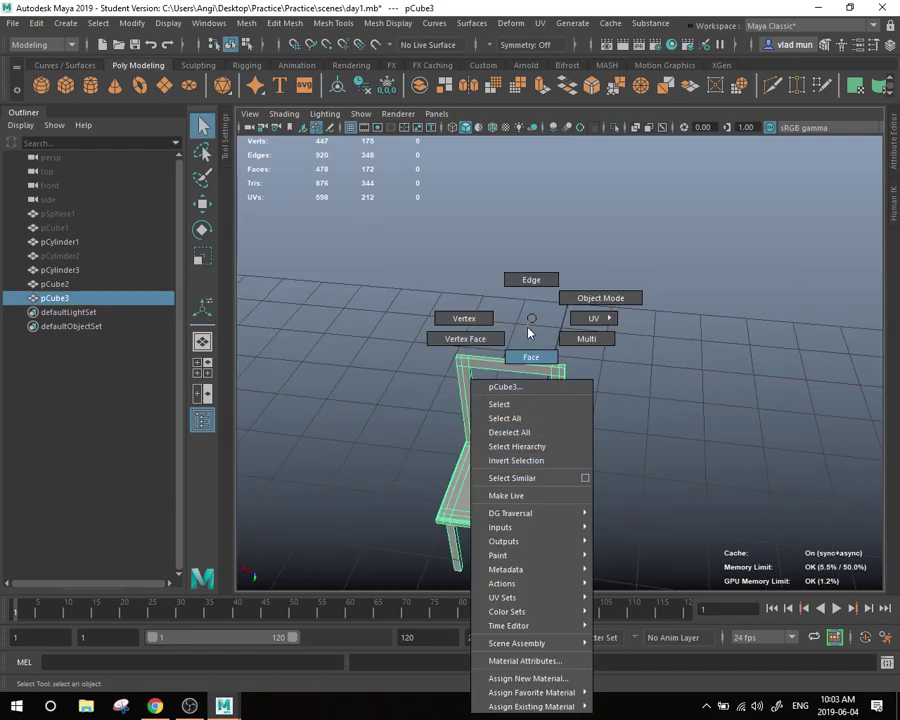
pyautogui.click(535, 368)
pyautogui.press('3')
pyautogui.keyDown('alt'); pyautogui.moveTo(605, 440); pyautogui.dragTo(585, 398); pyautogui.keyUp('alt')
pyautogui.keyDown('alt'); pyautogui.moveTo(585, 398); pyautogui.dragTo(583, 434, button='right'); pyautogui.keyUp('alt')
pyautogui.keyDown('alt'); pyautogui.moveTo(583, 434); pyautogui.dragTo(472, 374); pyautogui.keyUp('alt')
pyautogui.keyDown('alt'); pyautogui.moveTo(472, 374); pyautogui.dragTo(631, 396, button='right'); pyautogui.keyUp('alt')
pyautogui.keyDown('alt'); pyautogui.moveTo(631, 396); pyautogui.dragTo(663, 396); pyautogui.keyUp('alt')
pyautogui.keyDown('alt'); pyautogui.moveTo(663, 396); pyautogui.dragTo(624, 347, button='right'); pyautogui.keyUp('alt')
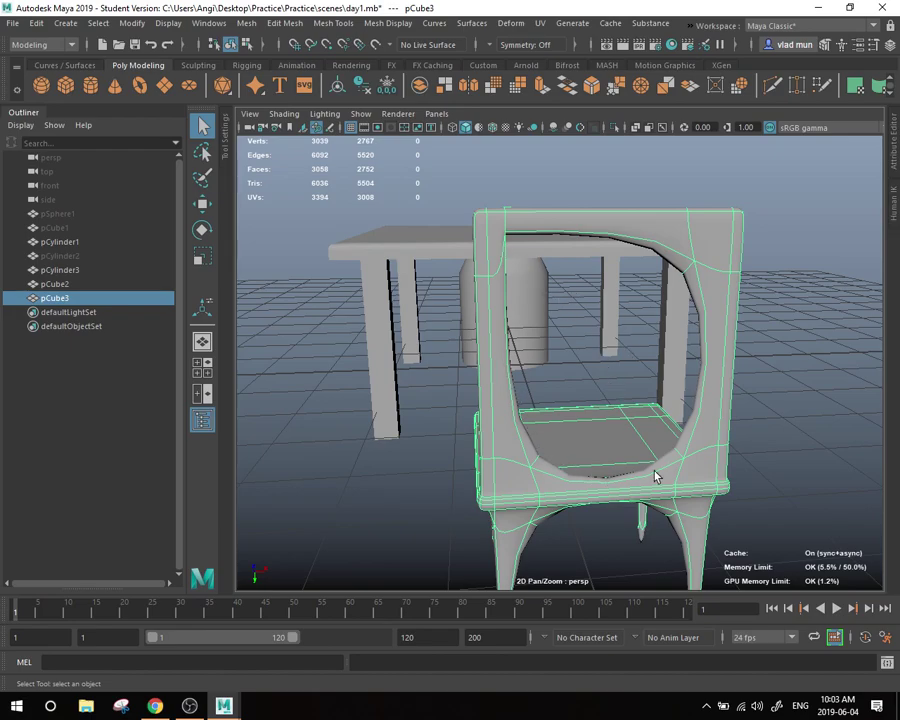
# Turn off the smooth preview and switch the chair to vertex editing.
pyautogui.press('1')
pyautogui.keyDown('alt'); pyautogui.moveTo(556, 234); pyautogui.dragTo(566, 287); pyautogui.keyUp('alt')
pyautogui.keyDown('alt'); pyautogui.moveTo(590, 290); pyautogui.dragTo(558, 283); pyautogui.keyUp('alt')
pyautogui.rightClick(503, 253)
pyautogui.click(432, 250)
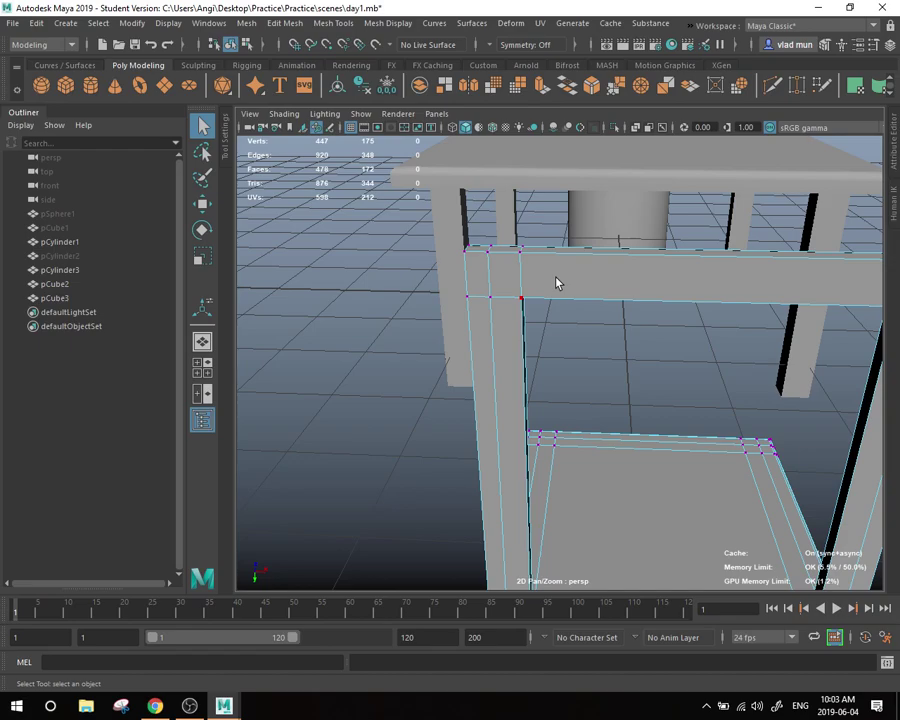
# Select the two corner vertices at the top bar and post joint and merge them.
pyautogui.keyDown('alt'); pyautogui.moveTo(557, 283); pyautogui.dragTo(640, 291); pyautogui.keyUp('alt')
pyautogui.moveTo(578, 266); pyautogui.dragTo(637, 364)
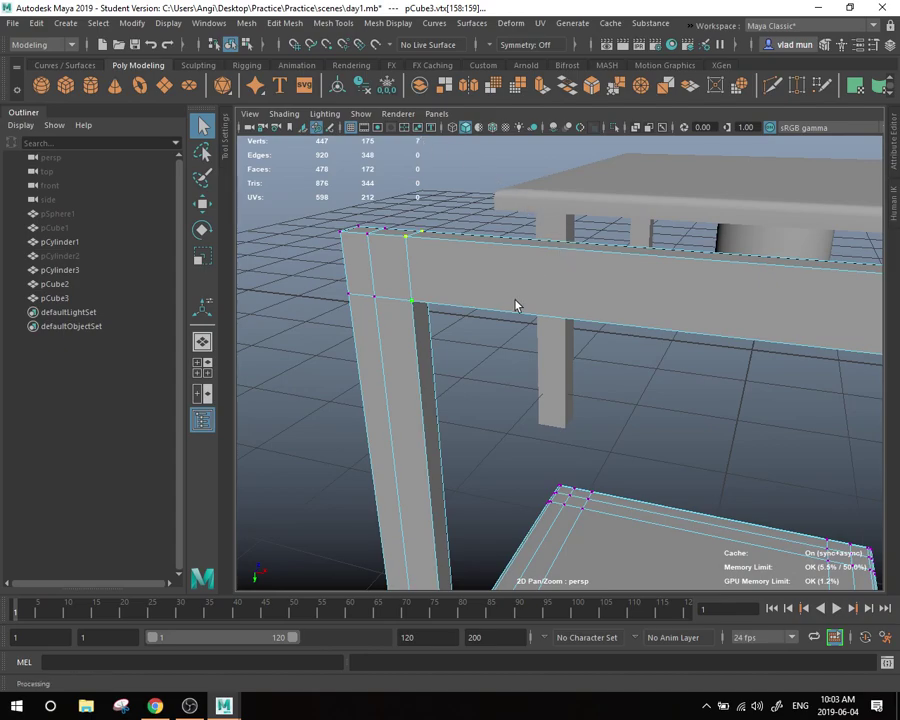
pyautogui.keyDown('alt'); pyautogui.moveTo(516, 304); pyautogui.dragTo(550, 310); pyautogui.keyUp('alt')
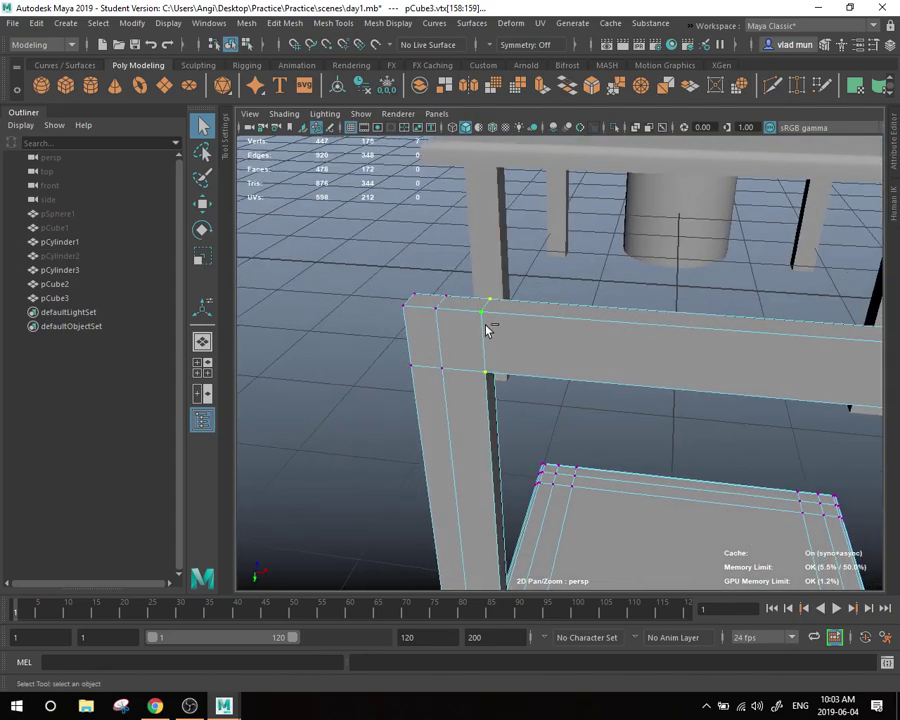
pyautogui.keyDown('shift'); pyautogui.moveTo(479, 340); pyautogui.dragTo(551, 275, button='right'); pyautogui.keyUp('shift')
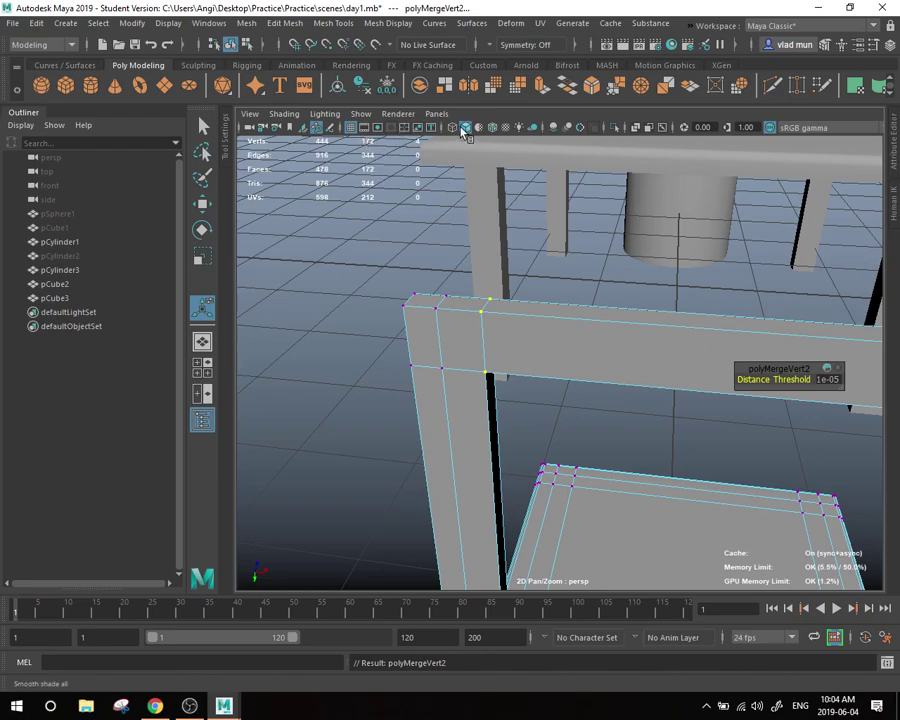
pyautogui.moveTo(550, 295)
pyautogui.keyDown('alt'); pyautogui.mouseDown(button='right')
pyautogui.moveTo(573, 287)
pyautogui.moveTo(502, 279)
pyautogui.moveTo(541, 307)
pyautogui.mouseUp(button='right'); pyautogui.keyUp('alt')
pyautogui.keyDown('alt'); pyautogui.moveTo(541, 307); pyautogui.dragTo(516, 304, button='middle'); pyautogui.keyUp('alt')
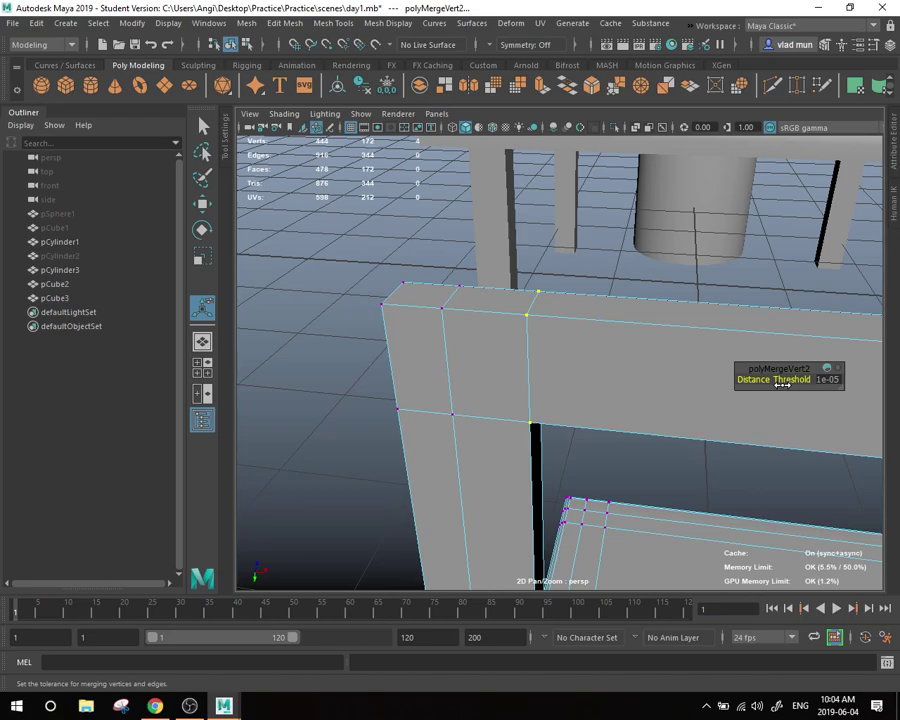
# Tune the polyMergeVert distance threshold down to 1e-05 so the corner vertices separate again.
pyautogui.moveTo(778, 379); pyautogui.dragTo(778, 379)
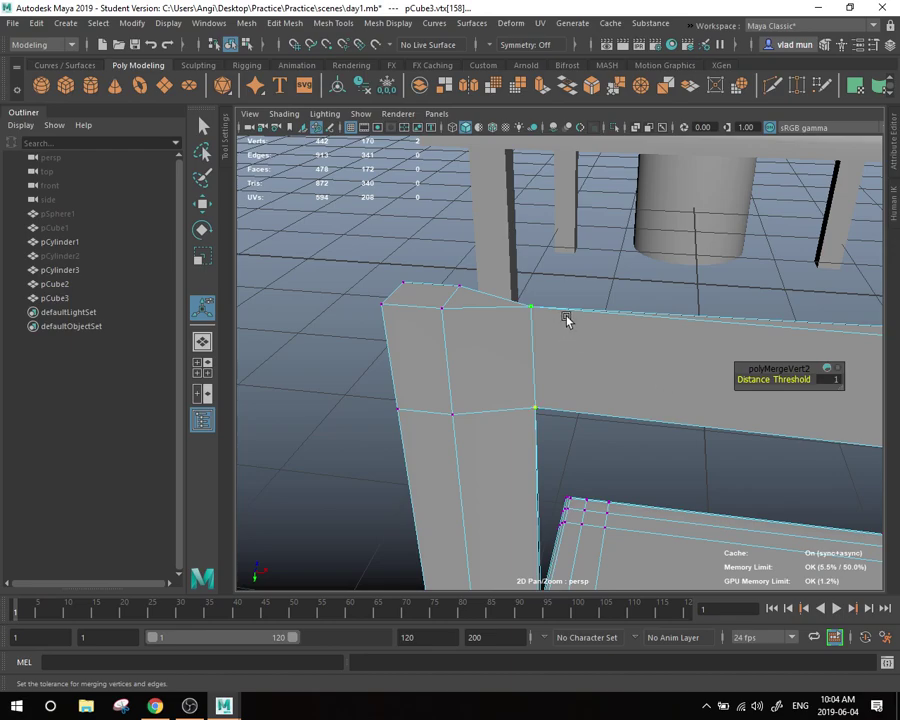
pyautogui.keyDown('alt'); pyautogui.moveTo(562, 321); pyautogui.dragTo(622, 311); pyautogui.keyUp('alt')
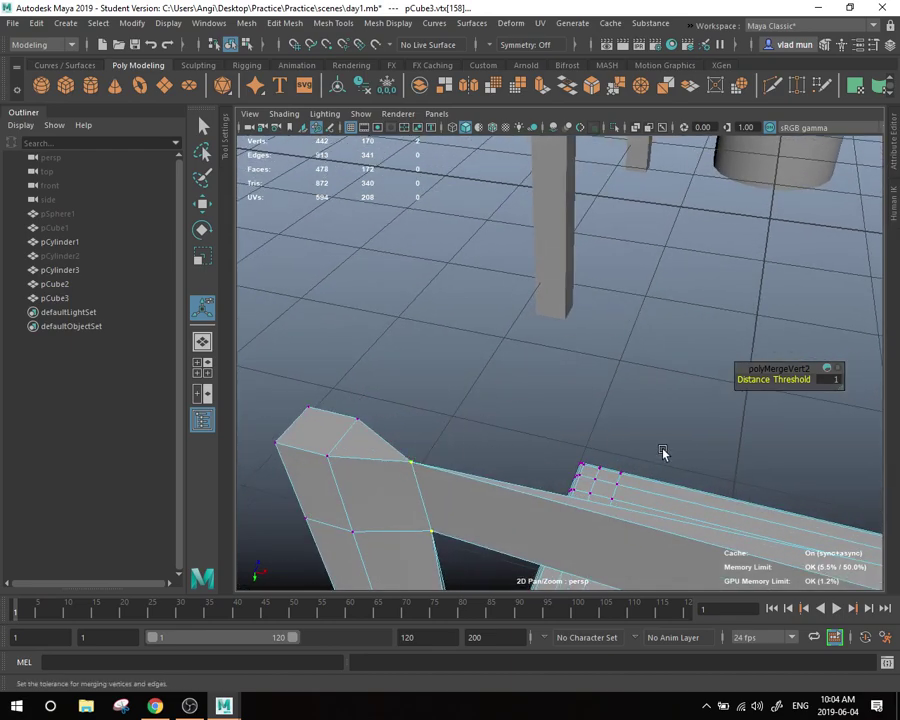
pyautogui.hotkey('ctrl', 'z')
pyautogui.hotkey('ctrl', 'z')
pyautogui.keyDown('alt'); pyautogui.moveTo(446, 454); pyautogui.dragTo(506, 412); pyautogui.keyUp('alt')
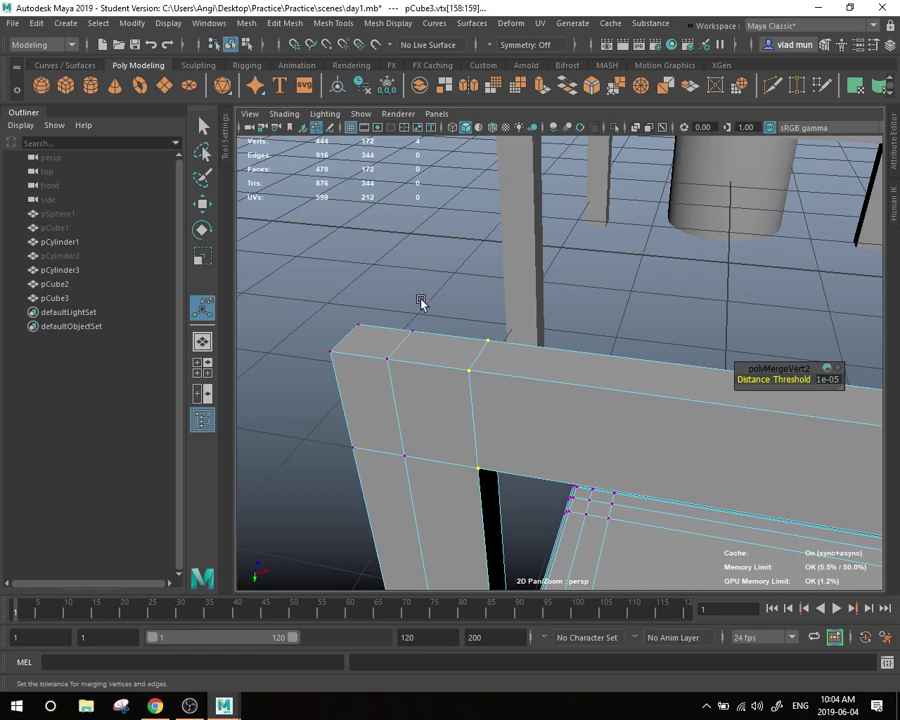
pyautogui.keyDown('alt'); pyautogui.moveTo(449, 291); pyautogui.dragTo(484, 338); pyautogui.keyUp('alt')
pyautogui.moveTo(576, 318); pyautogui.dragTo(612, 298, button='right')
# Return to object mode and check the chair in smooth preview, then turn it off.
pyautogui.keyDown('alt'); pyautogui.moveTo(612, 300); pyautogui.dragTo(745, 413); pyautogui.keyUp('alt')
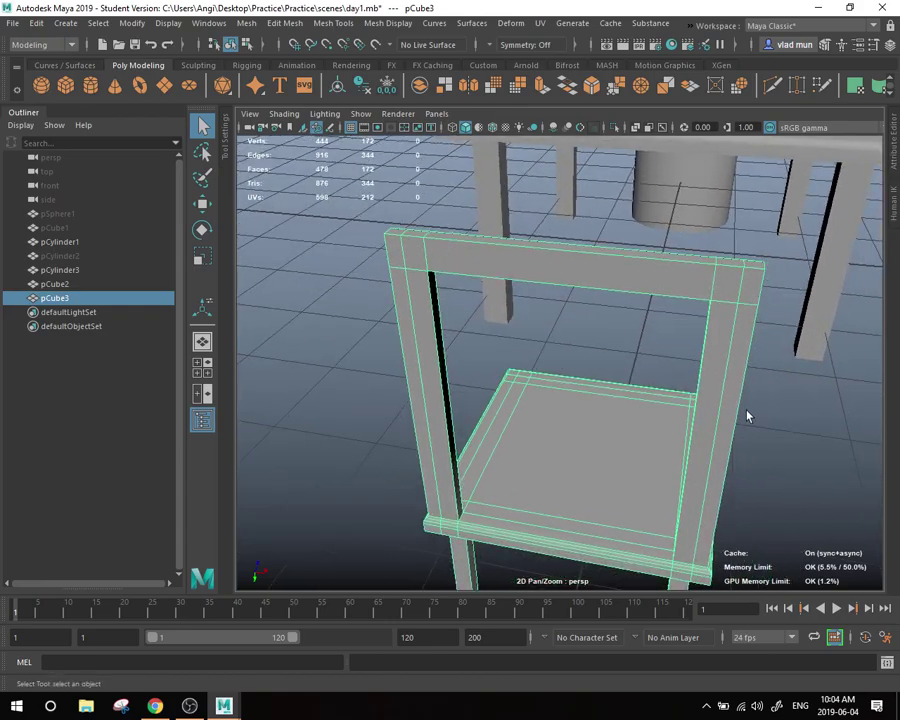
pyautogui.press('3')
pyautogui.keyDown('alt'); pyautogui.moveTo(623, 468); pyautogui.dragTo(520, 280); pyautogui.keyUp('alt')
pyautogui.keyDown('alt'); pyautogui.moveTo(479, 432); pyautogui.dragTo(362, 358); pyautogui.keyUp('alt')
pyautogui.press('1')
# Frame the chair back posts and start the Insert Edge Loop Tool in edge mode.
pyautogui.keyDown('alt'); pyautogui.moveTo(362, 358); pyautogui.dragTo(570, 395, button='middle'); pyautogui.keyUp('alt')
pyautogui.keyDown('alt'); pyautogui.moveTo(570, 395); pyautogui.dragTo(747, 406, button='right'); pyautogui.keyUp('alt')
pyautogui.keyDown('alt'); pyautogui.moveTo(591, 388); pyautogui.dragTo(575, 460, button='middle'); pyautogui.keyUp('alt')
pyautogui.keyDown('alt'); pyautogui.moveTo(575, 460); pyautogui.dragTo(700, 460, button='right'); pyautogui.keyUp('alt')
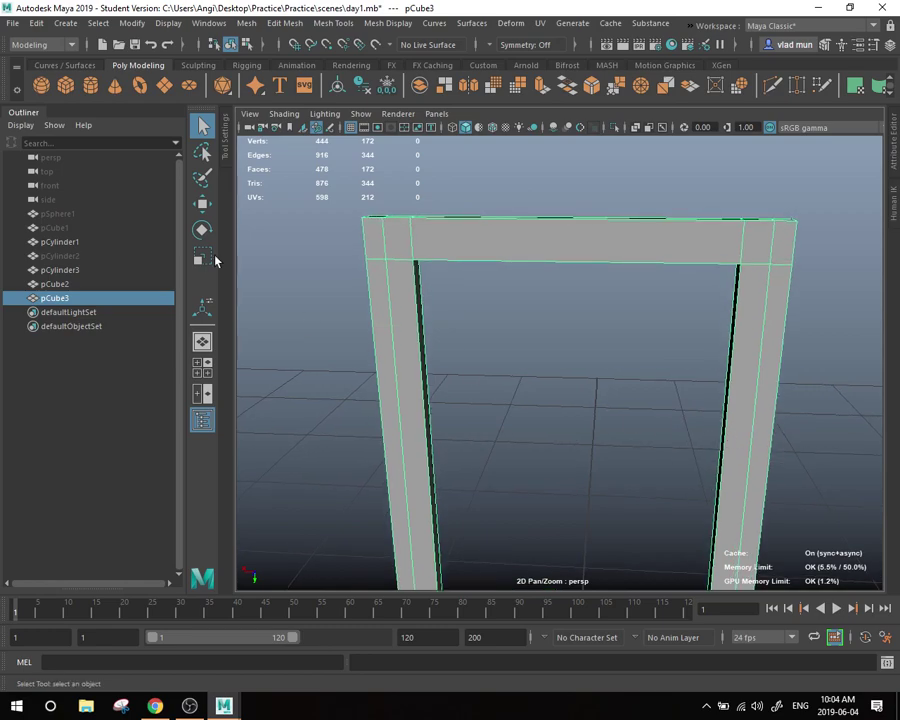
pyautogui.moveTo(389, 318); pyautogui.dragTo(372, 282, button='right')
pyautogui.keyDown('shift'); pyautogui.moveTo(402, 365); pyautogui.dragTo(321, 354, button='right'); pyautogui.keyUp('shift')
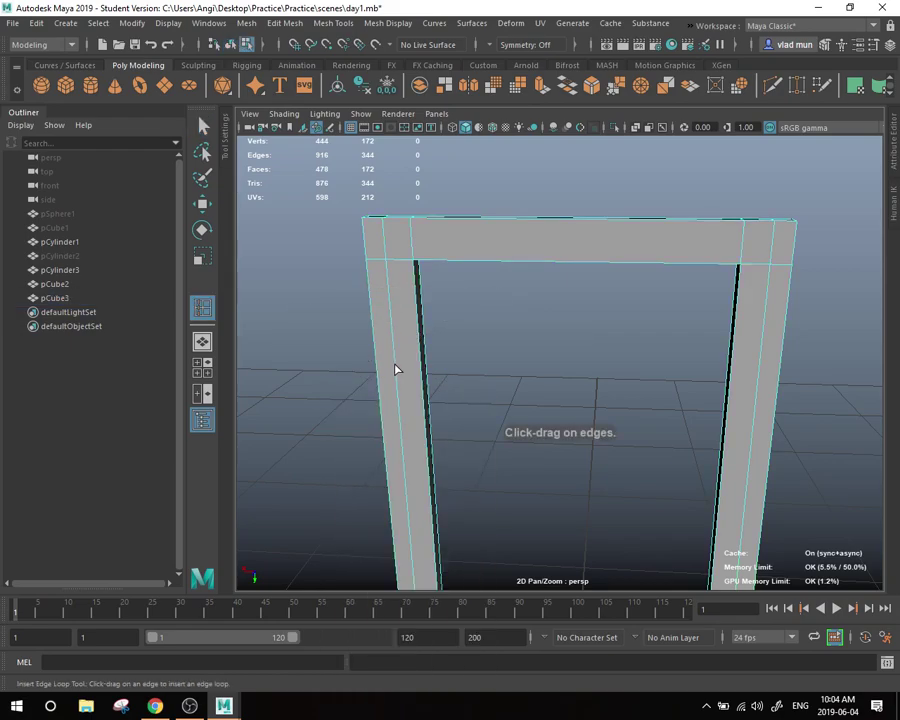
# Insert edge loops across both back posts and lower the new edge on the right post.
pyautogui.click(396, 368)
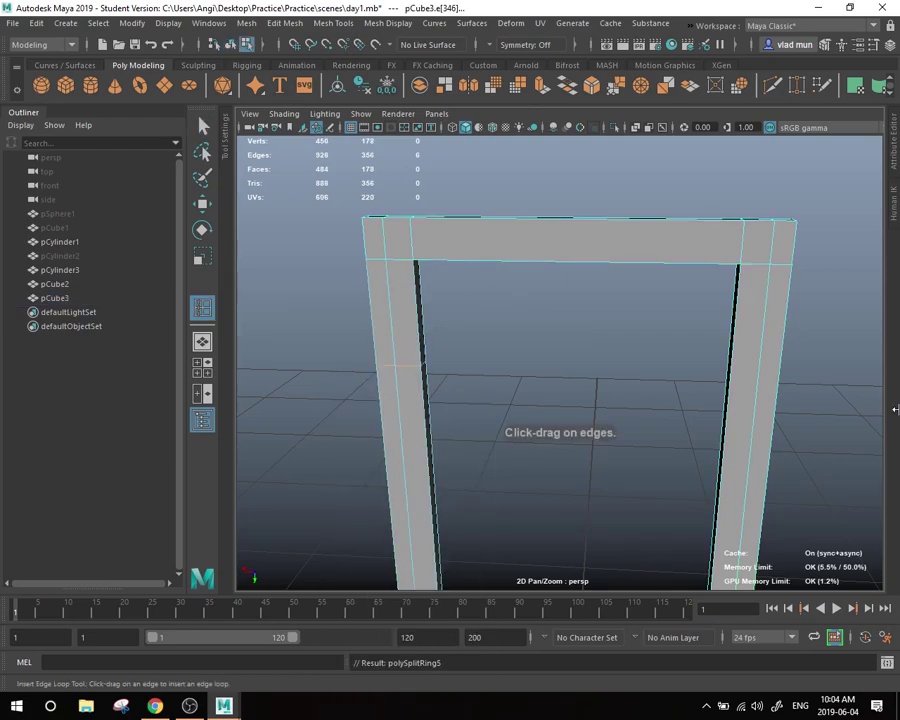
pyautogui.click(759, 352)
pyautogui.keyDown('alt'); pyautogui.moveTo(392, 342); pyautogui.dragTo(502, 391); pyautogui.keyUp('alt')
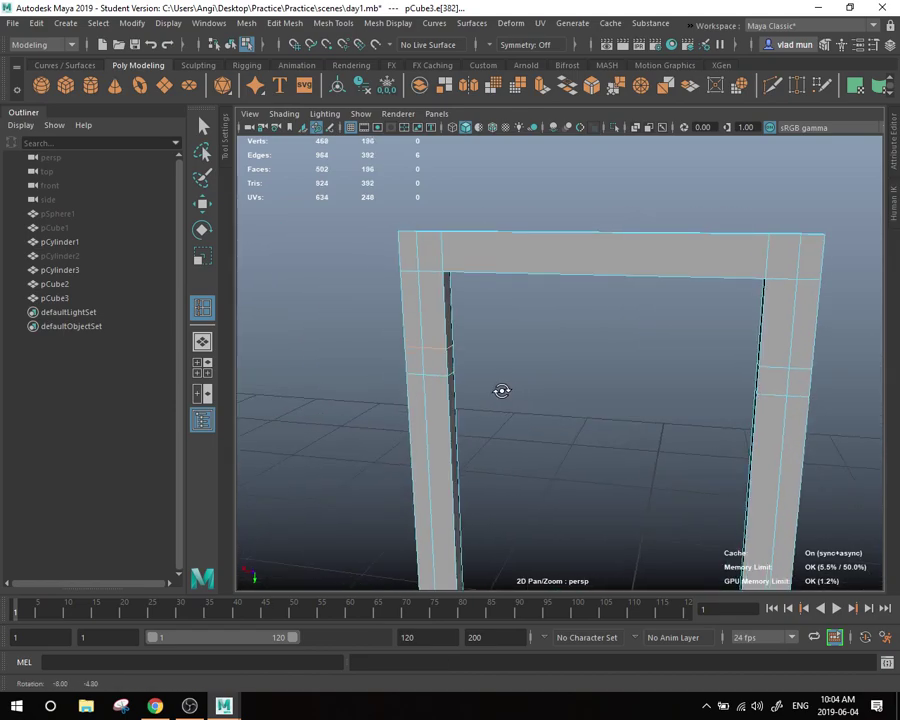
pyautogui.rightClick(425, 318)
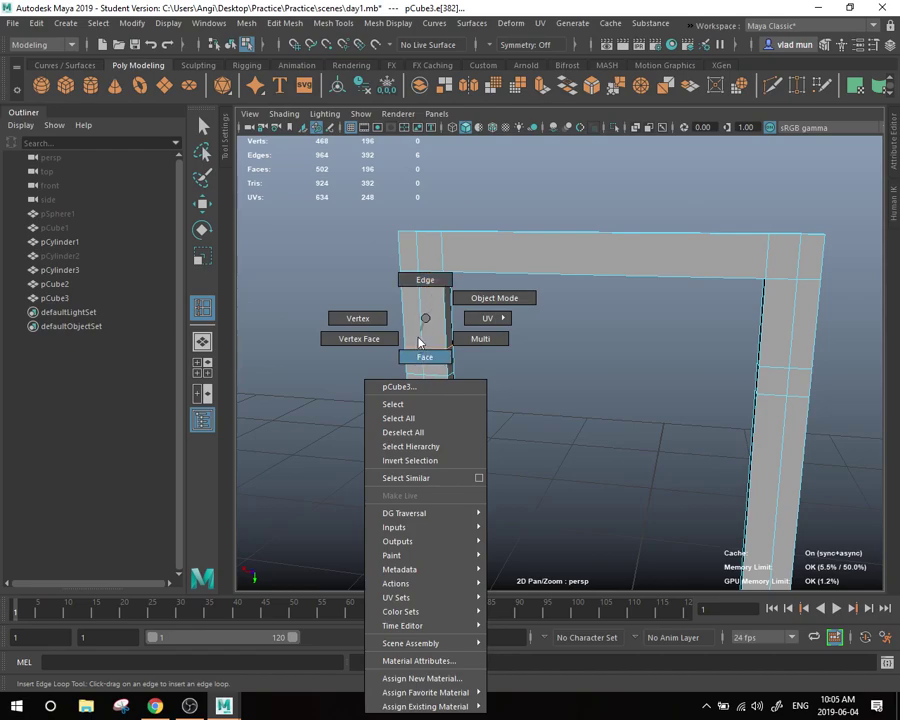
pyautogui.click(425, 280)
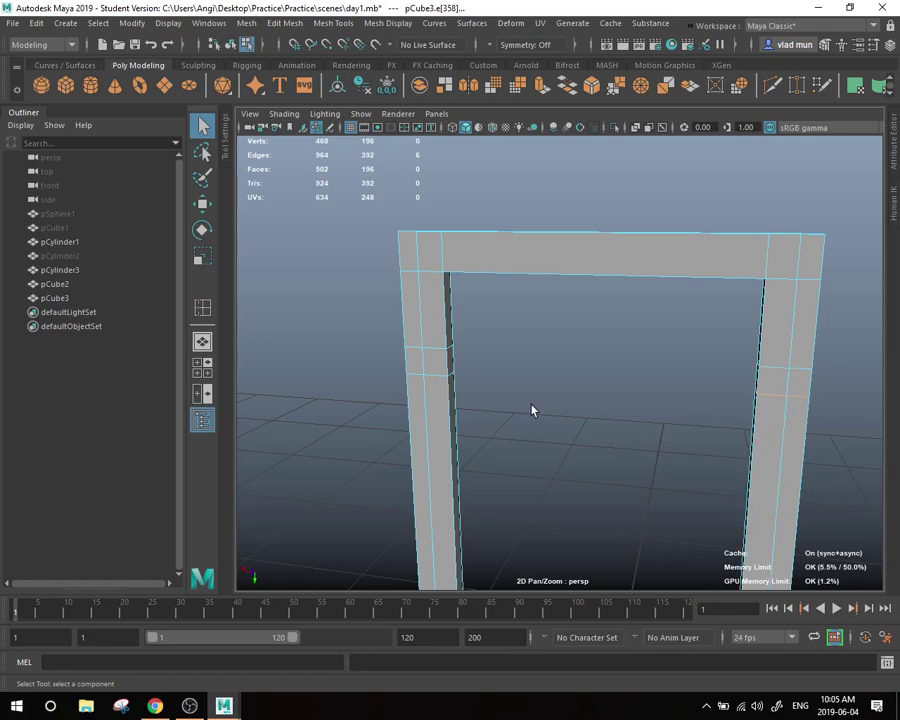
pyautogui.press('w')
pyautogui.moveTo(781, 430); pyautogui.dragTo(441, 390)
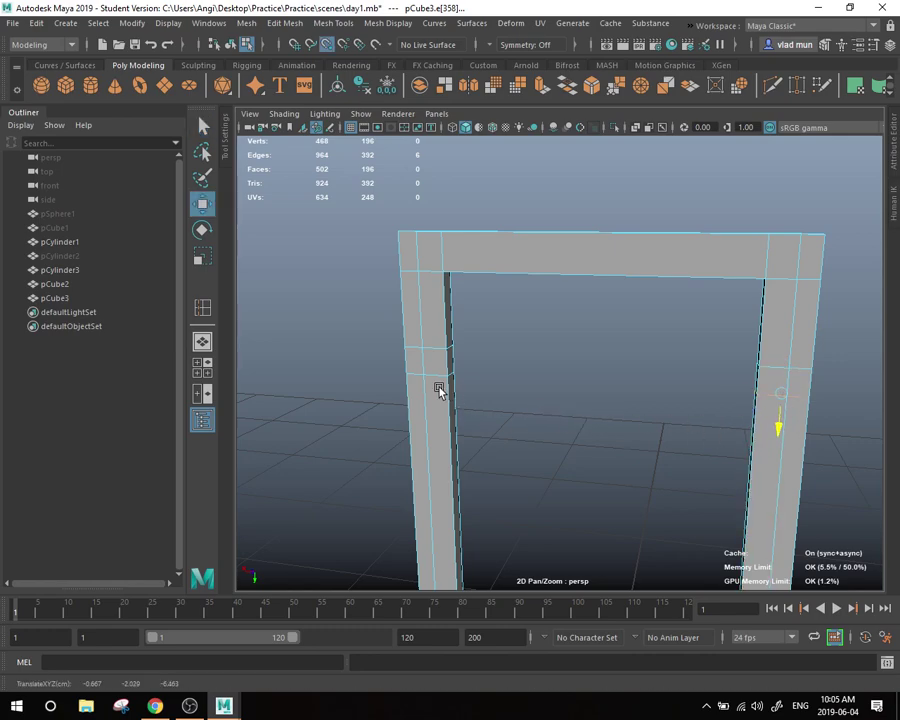
pyautogui.click(745, 367)
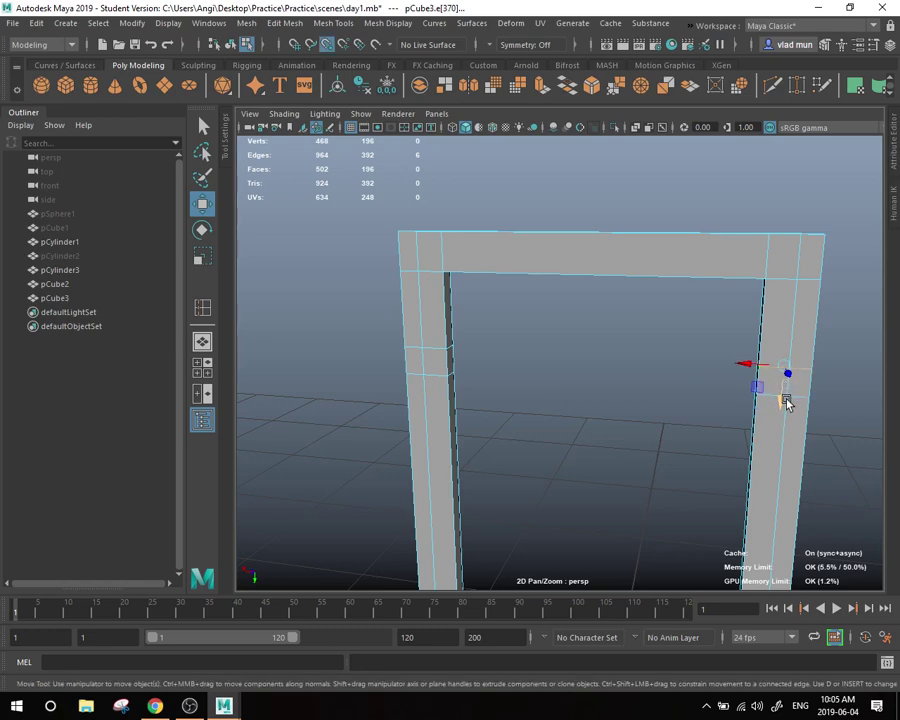
# Extrude the left post's inner face 0.778 toward the right post as a horizontal bar.
pyautogui.keyDown('alt'); pyautogui.moveTo(556, 380); pyautogui.dragTo(512, 370); pyautogui.keyUp('alt')
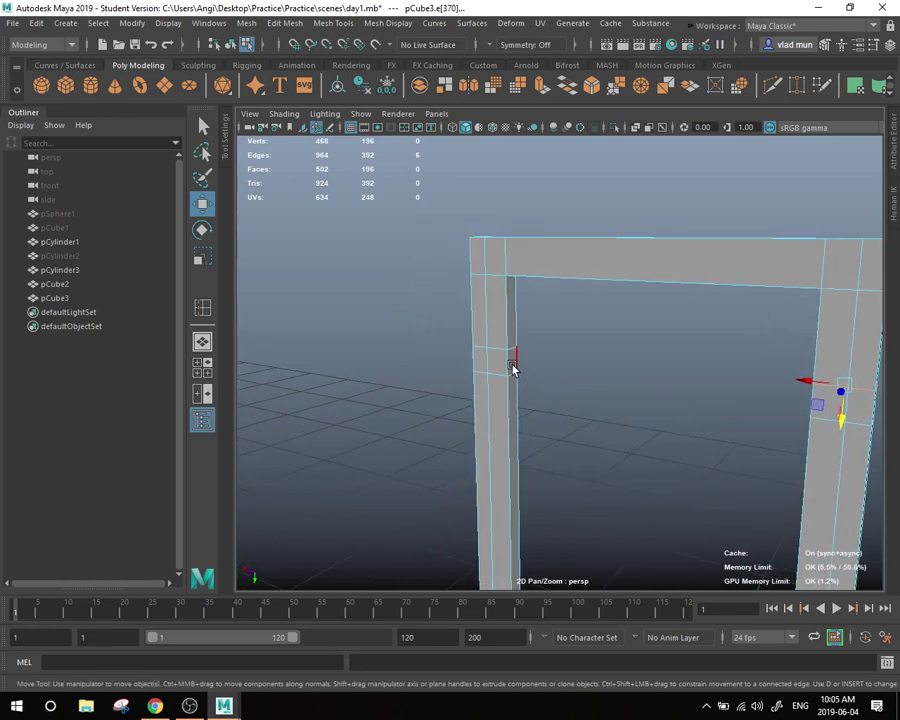
pyautogui.moveTo(510, 318); pyautogui.dragTo(514, 362, button='right')
pyautogui.click(514, 362)
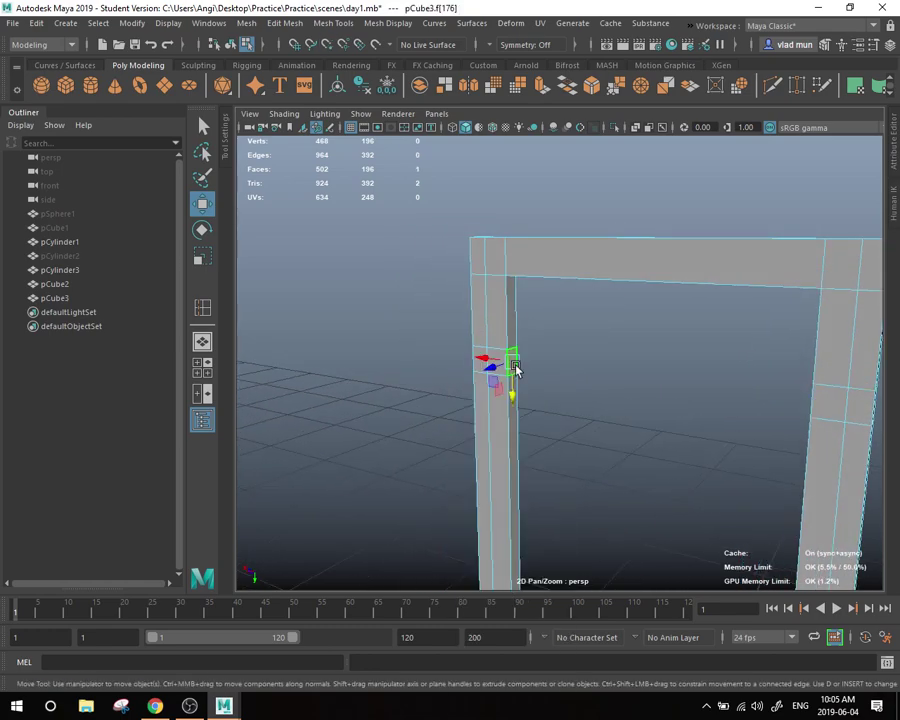
pyautogui.keyDown('alt'); pyautogui.moveTo(514, 362); pyautogui.dragTo(609, 433); pyautogui.keyUp('alt')
pyautogui.hotkey('ctrl', 'e')
pyautogui.moveTo(505, 386); pyautogui.dragTo(569, 374)
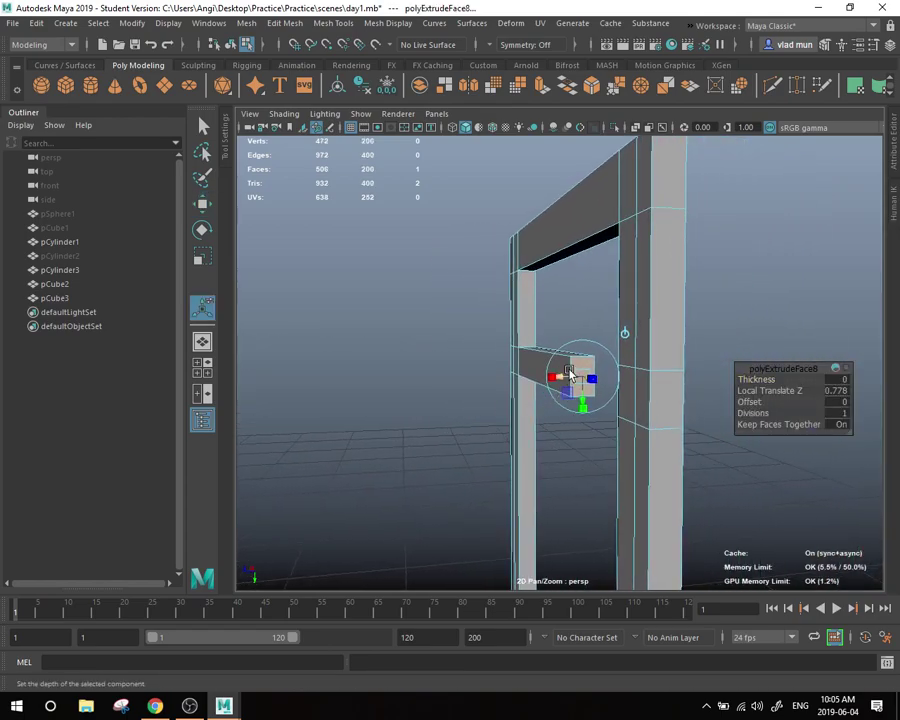
# Delete the new bar's end face and the right post face facing it.
pyautogui.rightClick(576, 365)
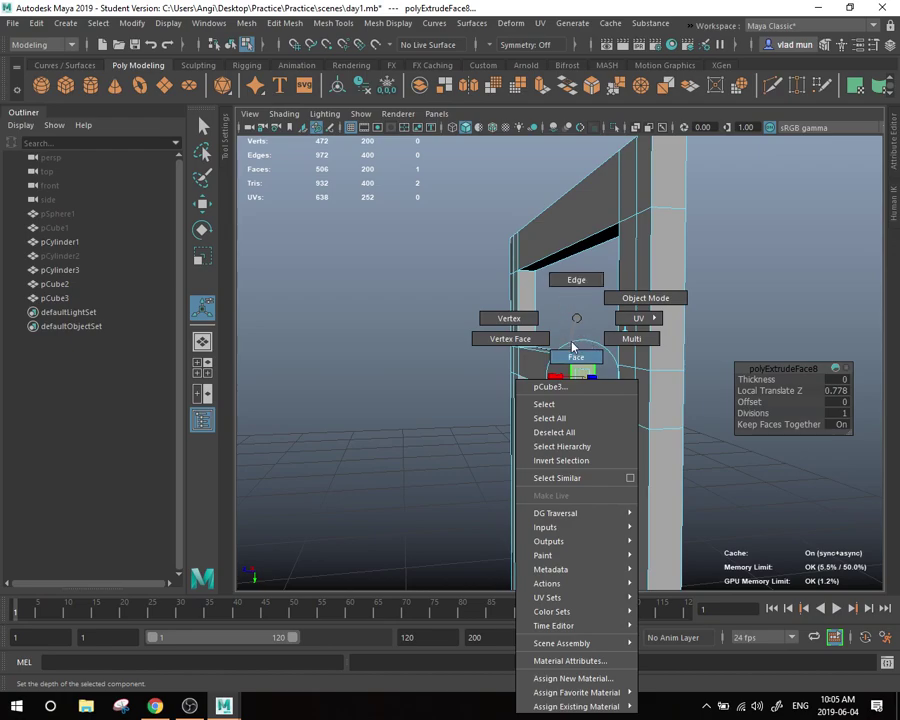
pyautogui.click(576, 357)
pyautogui.click(583, 373)
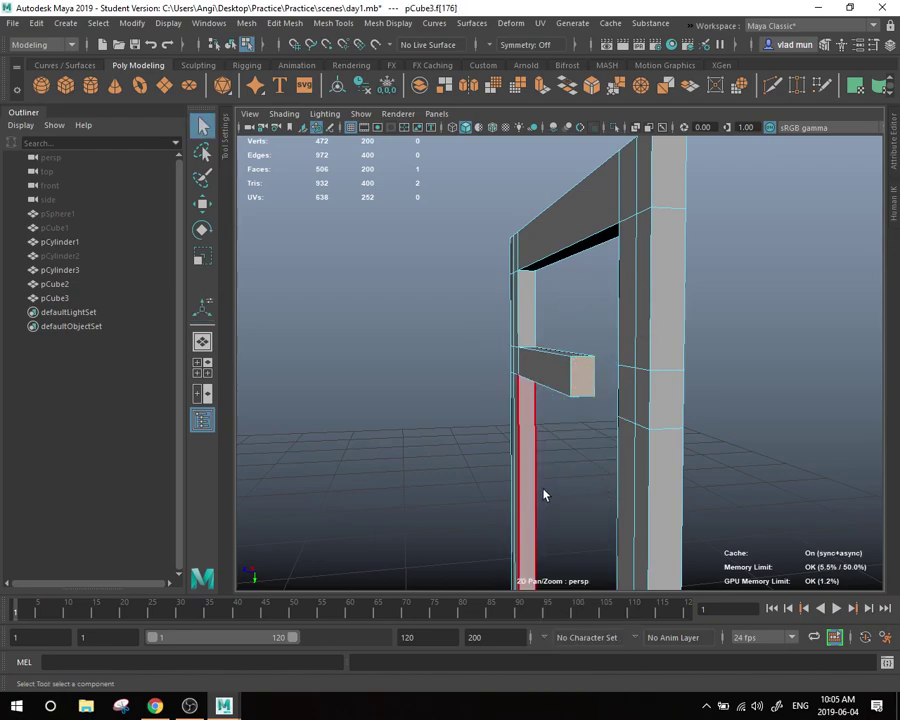
pyautogui.press('Delete')
pyautogui.keyDown('alt'); pyautogui.moveTo(496, 418); pyautogui.dragTo(683, 367); pyautogui.keyUp('alt')
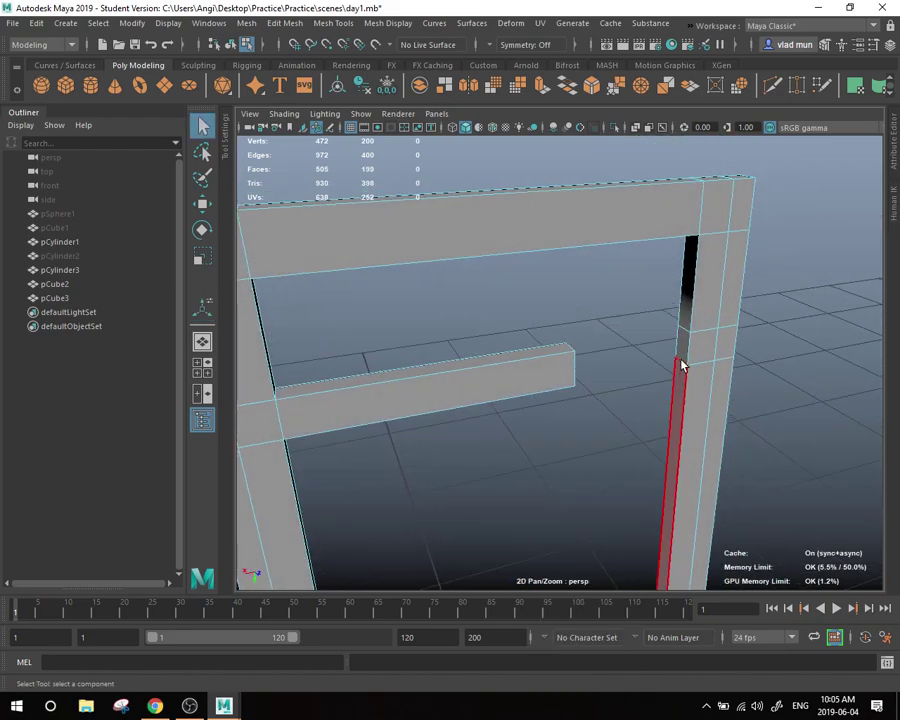
pyautogui.click(682, 367)
pyautogui.press('Delete')
# Move the bar's four end vertices onto the right post.
pyautogui.keyDown('alt'); pyautogui.moveTo(458, 396); pyautogui.dragTo(569, 404); pyautogui.keyUp('alt')
pyautogui.moveTo(566, 318); pyautogui.dragTo(520, 314, button='right')
pyautogui.keyDown('alt'); pyautogui.moveTo(520, 314); pyautogui.dragTo(545, 444); pyautogui.keyUp('alt')
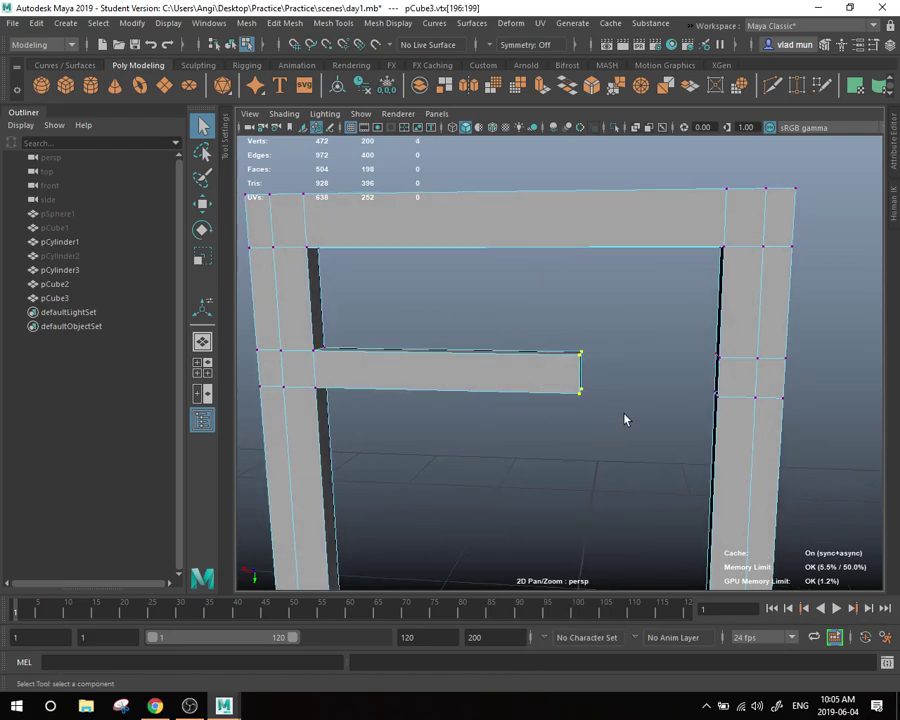
pyautogui.press('w')
pyautogui.moveTo(540, 369); pyautogui.dragTo(446, 430)
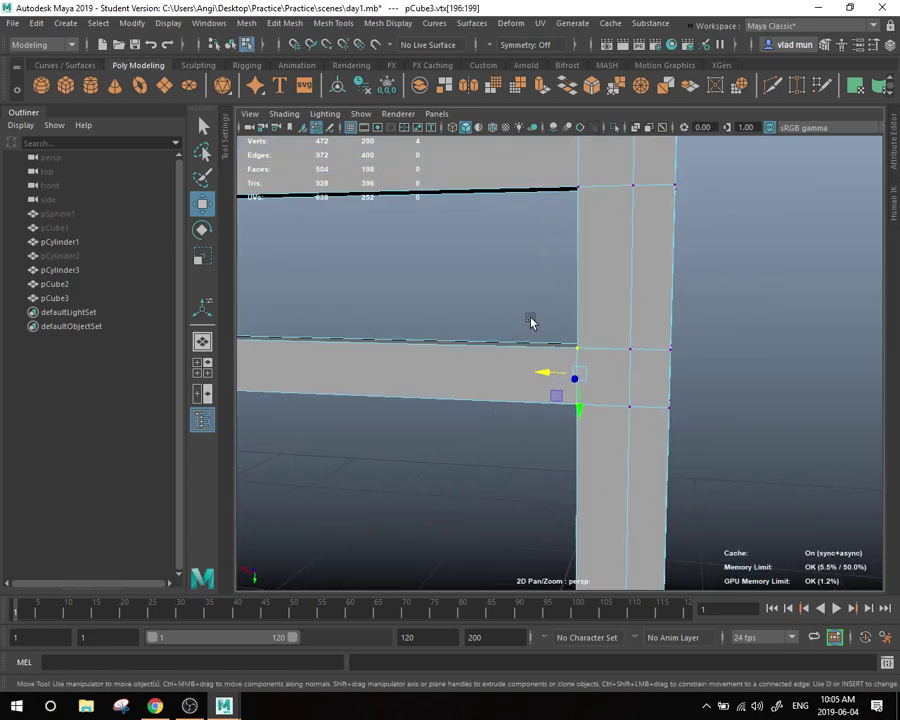
# Merge the overlapping joint vertices, bringing the chair to 468 vertices.
pyautogui.moveTo(576, 390); pyautogui.dragTo(600, 434)
pyautogui.keyDown('shift'); pyautogui.moveTo(577, 367); pyautogui.dragTo(688, 295, button='right'); pyautogui.keyUp('shift')
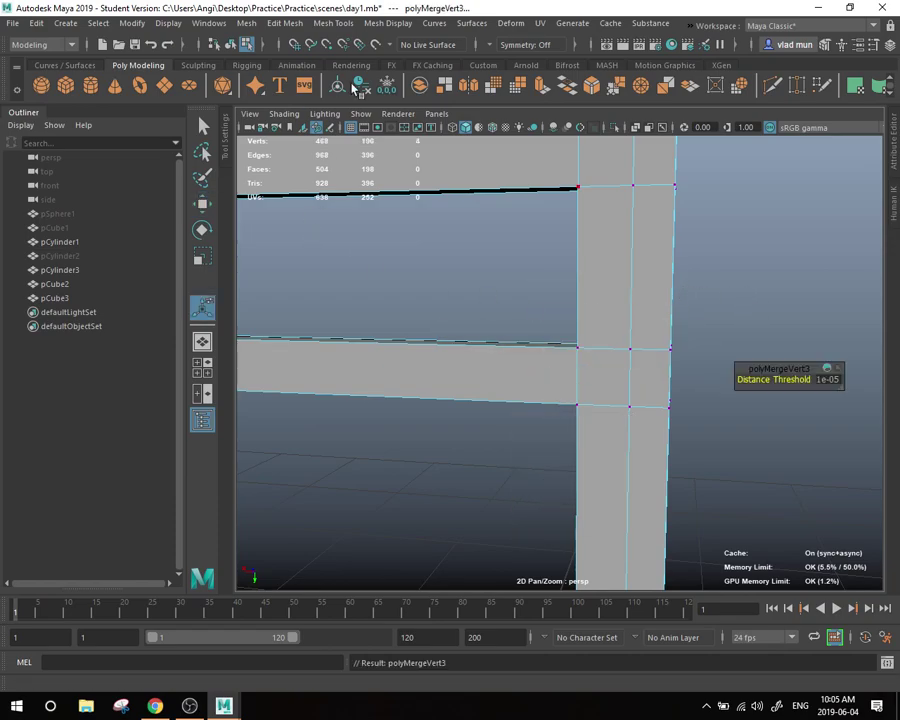
pyautogui.keyDown('alt'); pyautogui.moveTo(542, 277); pyautogui.dragTo(467, 338); pyautogui.keyUp('alt')
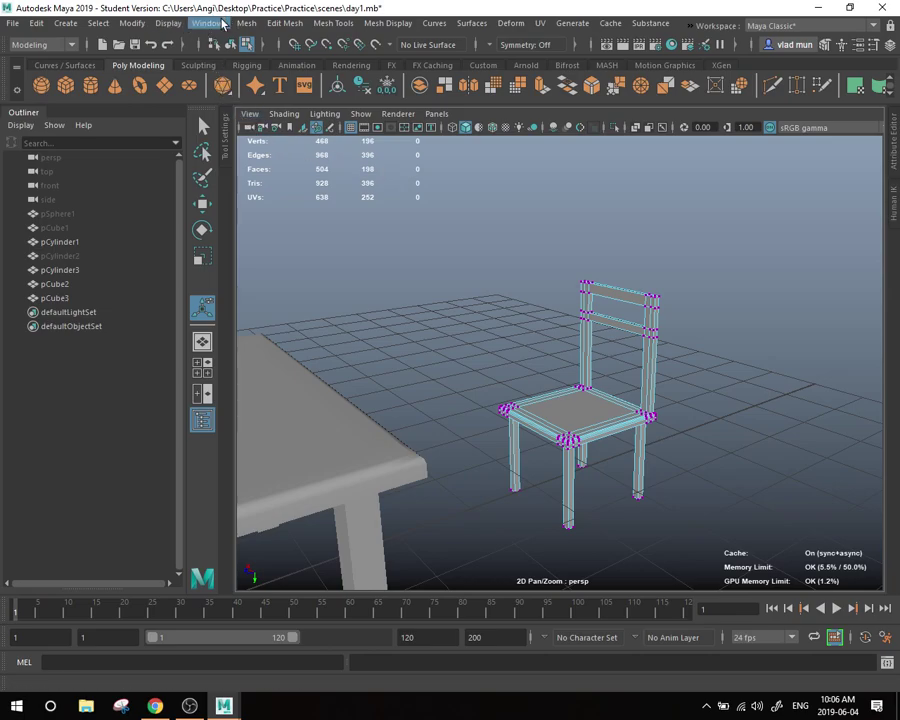
pyautogui.click(218, 23)
pyautogui.moveTo(273, 161)
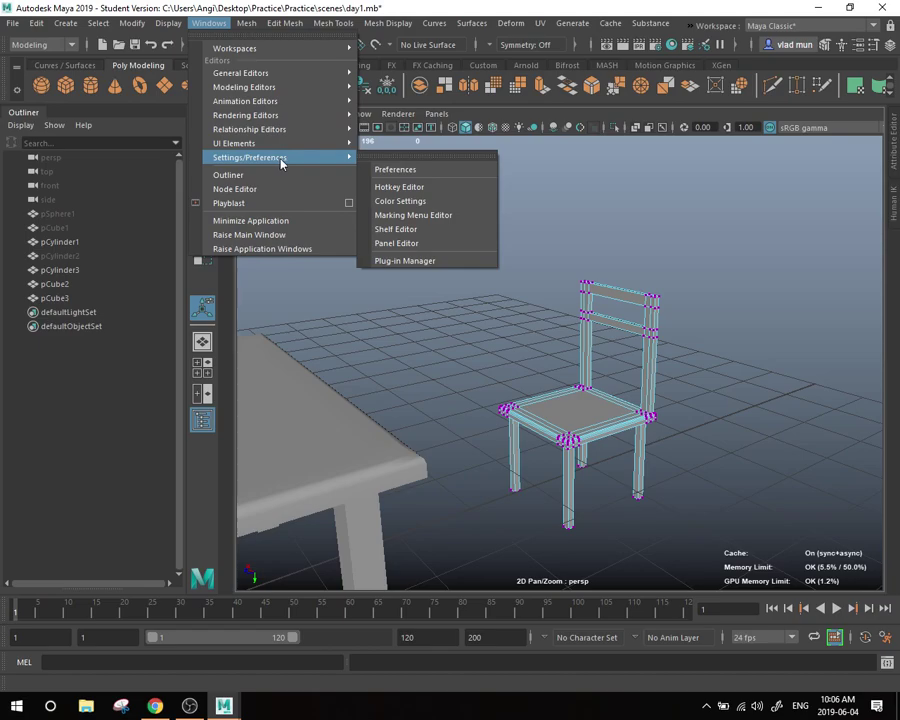
pyautogui.click(413, 171)
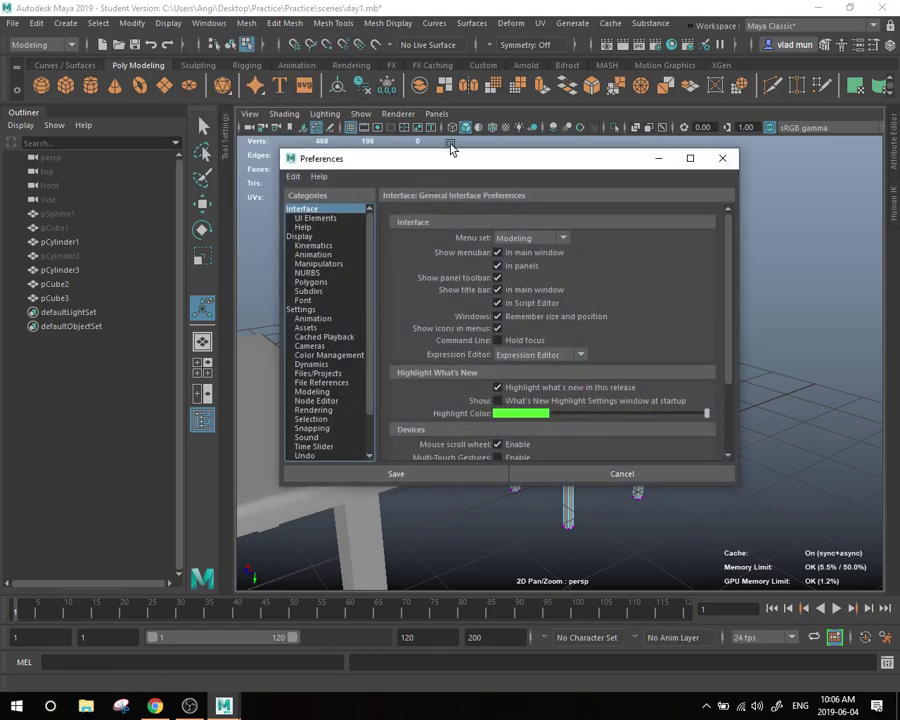
pyautogui.click(316, 218)
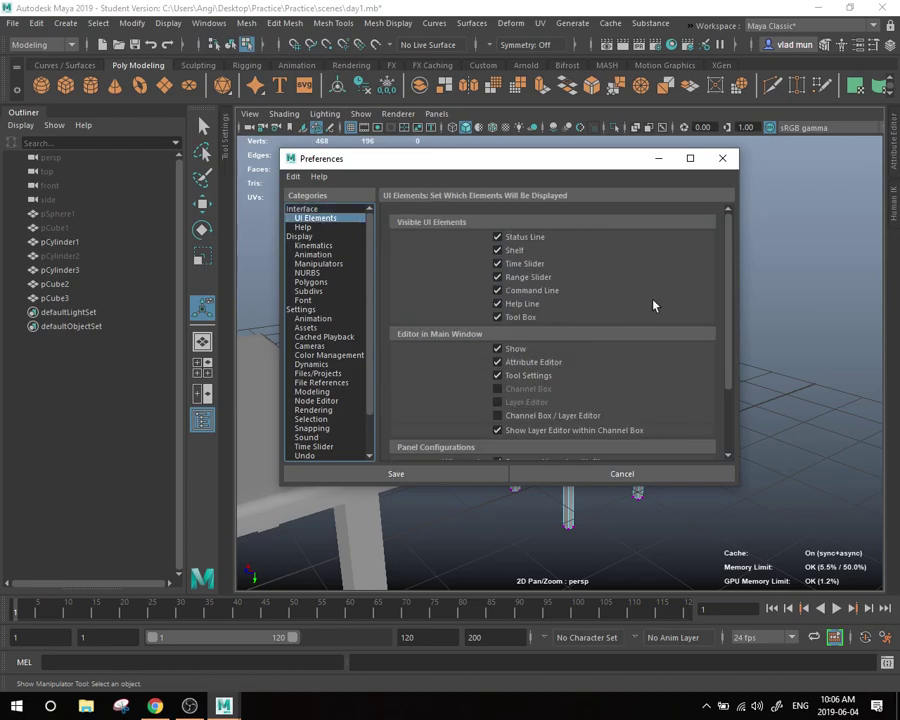
pyautogui.scroll(-3, 653, 305)
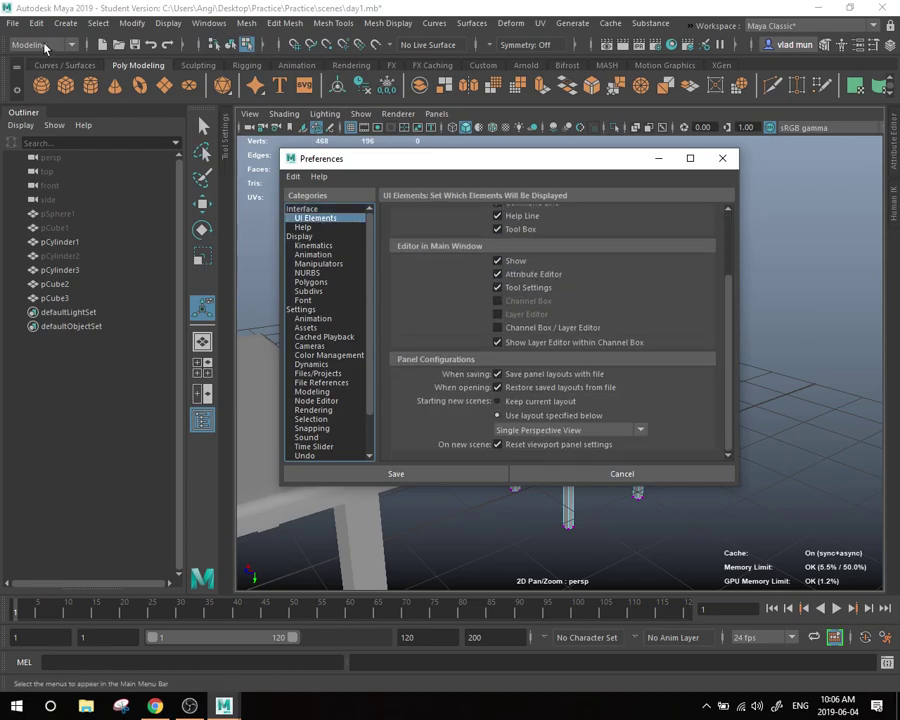
pyautogui.click(209, 23)
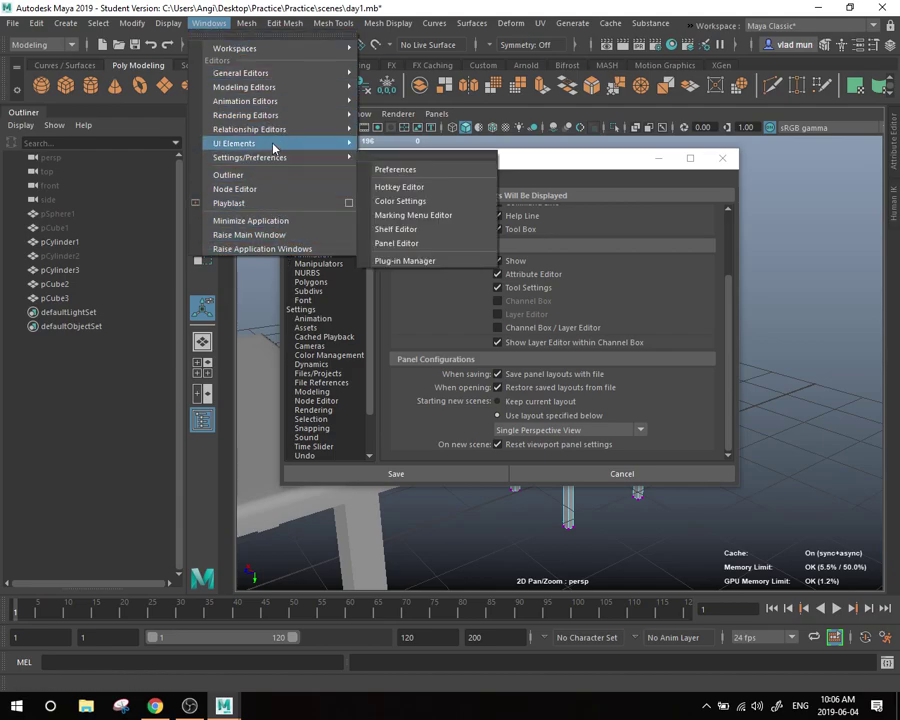
pyautogui.moveTo(282, 73)
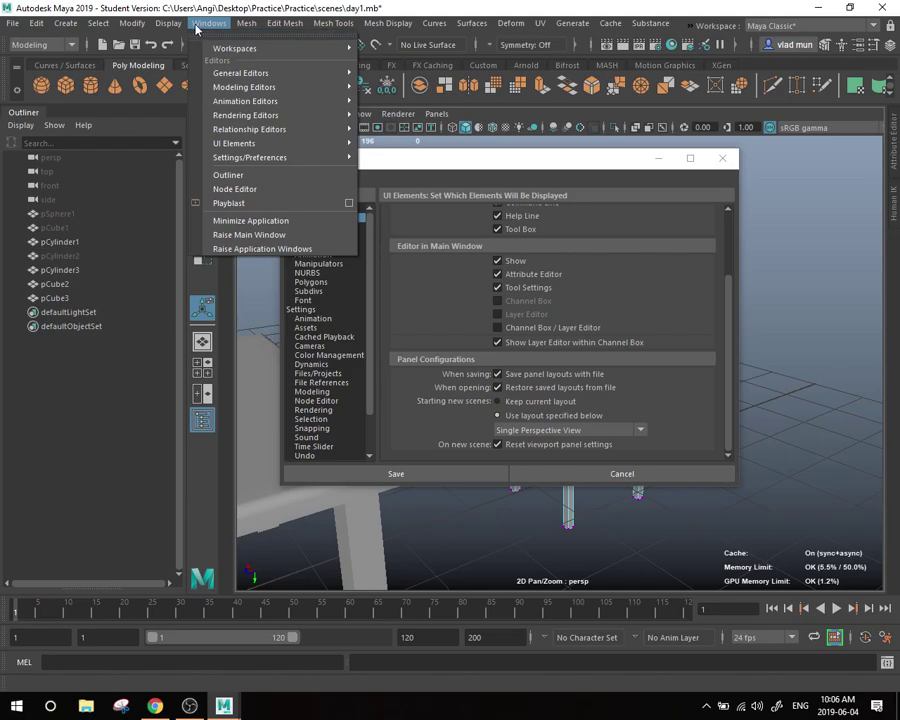
pyautogui.moveTo(172, 27)
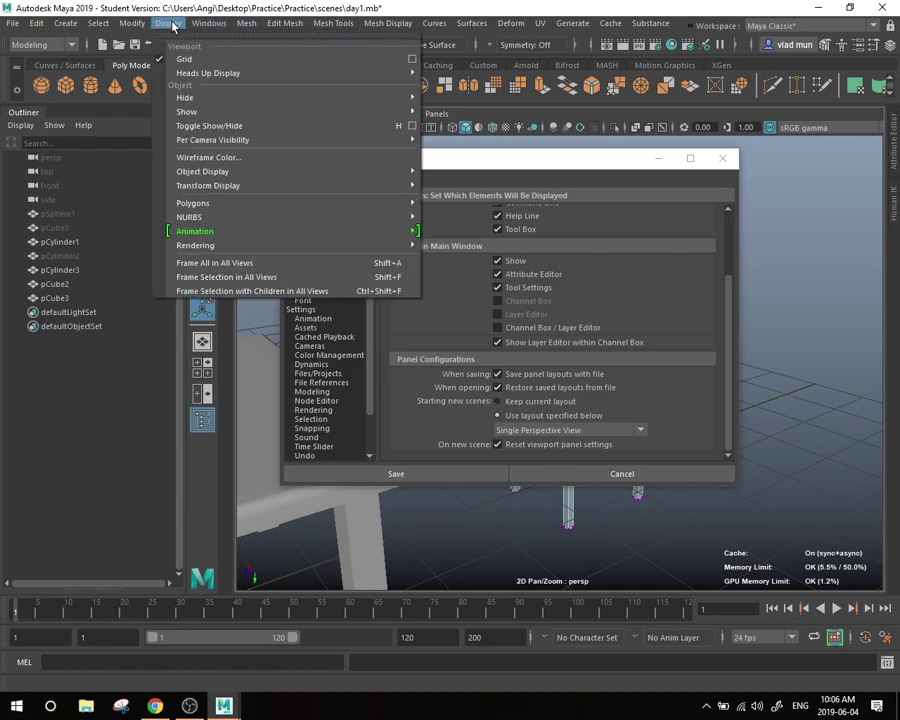
pyautogui.moveTo(398, 77)
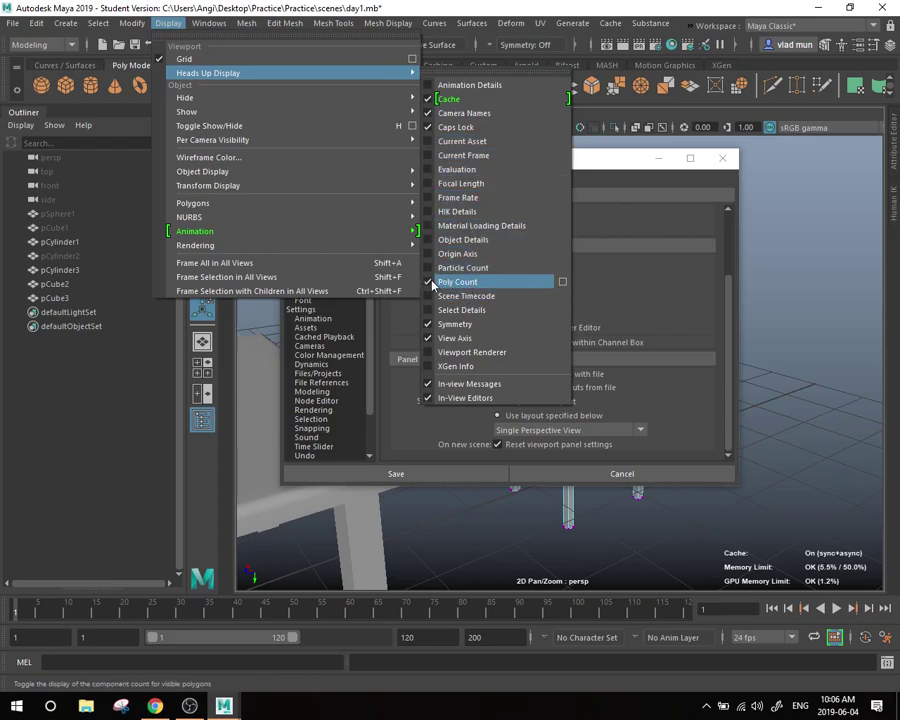
pyautogui.click(440, 283)
pyautogui.click(723, 158)
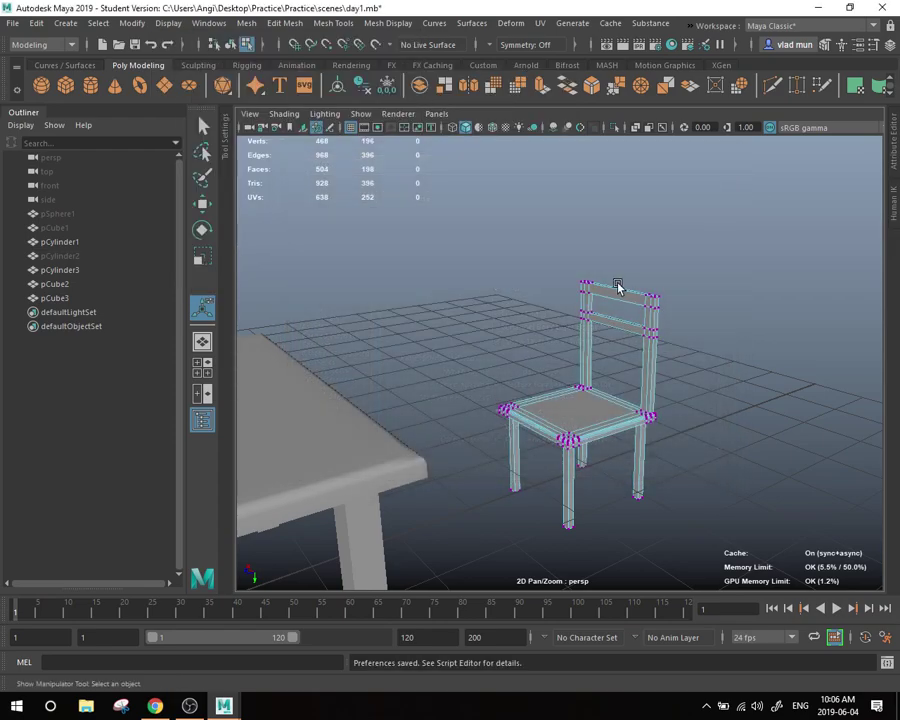
# Select the whole chair as one object, inspect it from several angles, then deselect it.
pyautogui.keyDown('alt'); pyautogui.moveTo(468, 217); pyautogui.dragTo(484, 242); pyautogui.keyUp('alt')
pyautogui.keyDown('alt'); pyautogui.moveTo(484, 242); pyautogui.dragTo(405, 321, button='right'); pyautogui.keyUp('alt')
pyautogui.moveTo(539, 352); pyautogui.dragTo(600, 296, button='right')
pyautogui.keyDown('alt'); pyautogui.moveTo(673, 322); pyautogui.dragTo(567, 309); pyautogui.keyUp('alt')
pyautogui.press('w')
pyautogui.keyDown('alt'); pyautogui.moveTo(530, 402); pyautogui.dragTo(482, 362); pyautogui.keyUp('alt')
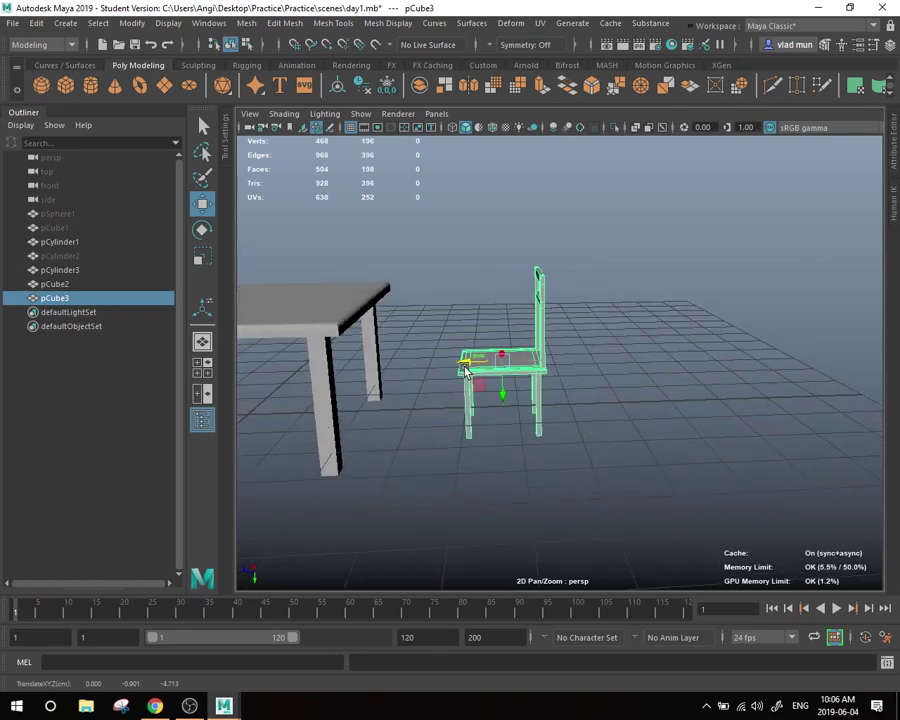
pyautogui.click(598, 432)
pyautogui.keyDown('alt'); pyautogui.moveTo(598, 432); pyautogui.dragTo(474, 408); pyautogui.keyUp('alt')
# Delete the cylinder on the left, then undo to restore it and deselect it.
pyautogui.click(408, 390)
pyautogui.press('Delete')
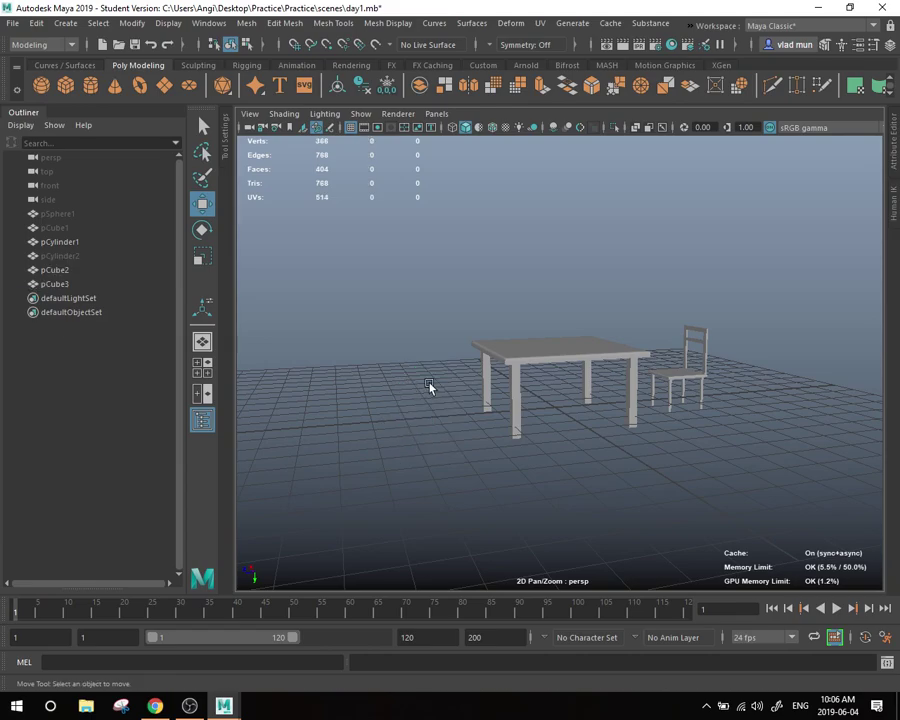
pyautogui.keyDown('alt'); pyautogui.moveTo(468, 384); pyautogui.dragTo(543, 396, button='right'); pyautogui.keyUp('alt')
pyautogui.hotkey('ctrl', 'z')
pyautogui.keyDown('alt'); pyautogui.moveTo(543, 396); pyautogui.dragTo(527, 467); pyautogui.keyUp('alt')
pyautogui.click(508, 484)
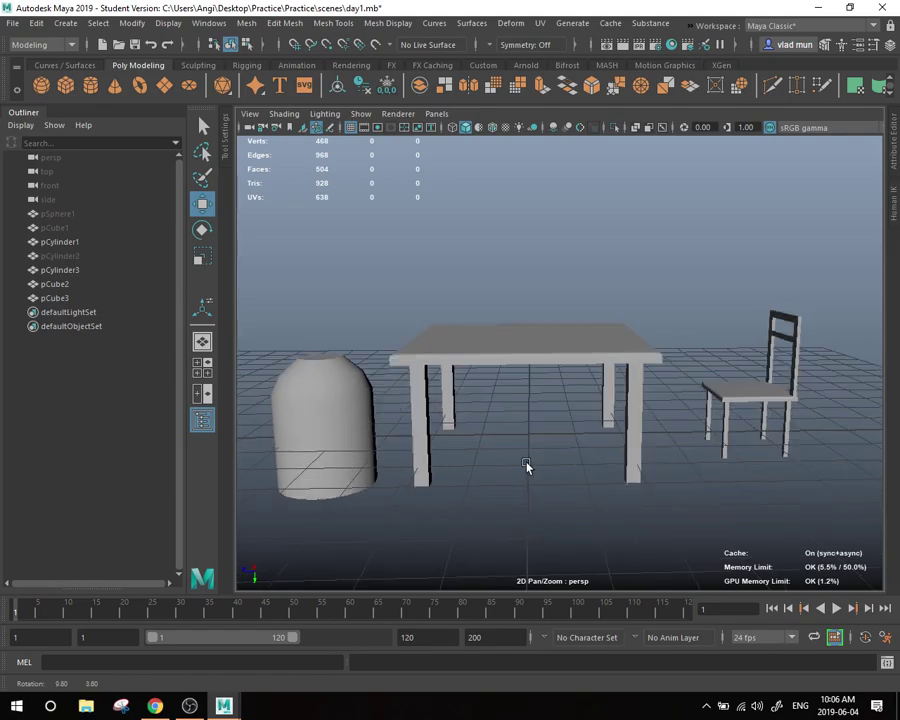
# Create pPlane1 at the grid centre and scale it up uniformly into a floor.
pyautogui.click(160, 86)
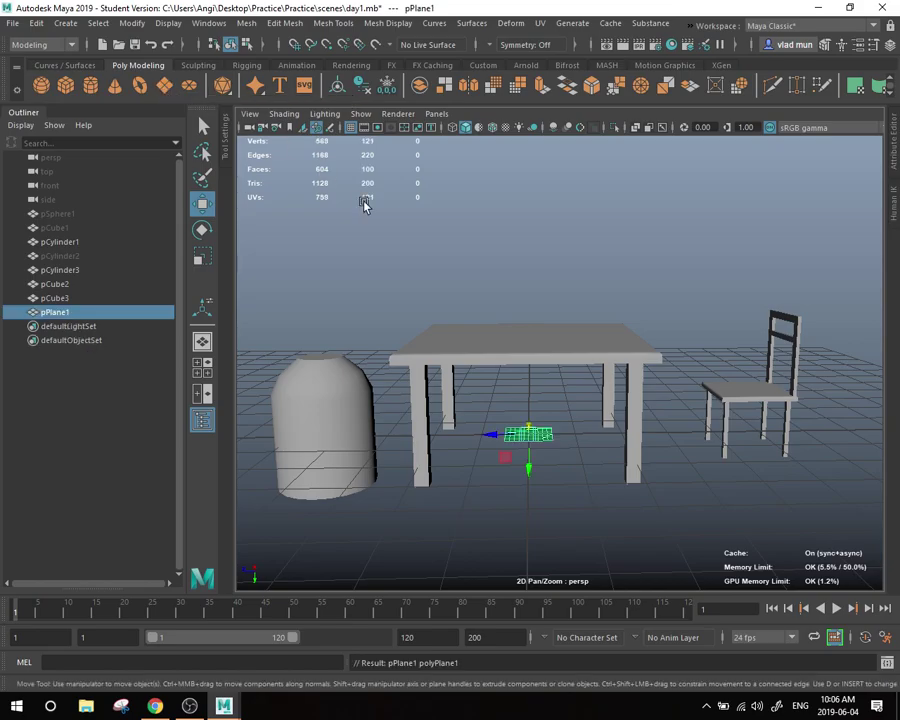
pyautogui.press('r')
pyautogui.keyDown('alt'); pyautogui.moveTo(597, 418); pyautogui.dragTo(424, 315, button='right'); pyautogui.keyUp('alt')
pyautogui.keyDown('alt'); pyautogui.moveTo(424, 315); pyautogui.dragTo(428, 364); pyautogui.keyUp('alt')
pyautogui.moveTo(560, 384); pyautogui.dragTo(675, 414)
# Undo a stray rotation of the floor plane and inspect it from low angles and below.
pyautogui.press('e')
pyautogui.scroll(5, 647, 442)
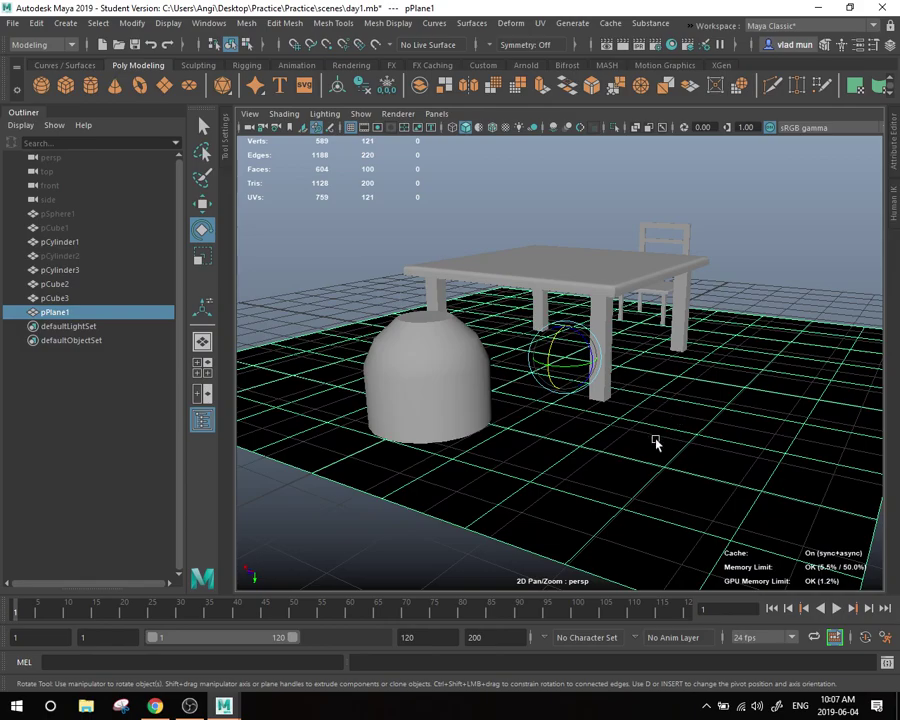
pyautogui.keyDown('alt'); pyautogui.moveTo(655, 442); pyautogui.dragTo(698, 420); pyautogui.keyUp('alt')
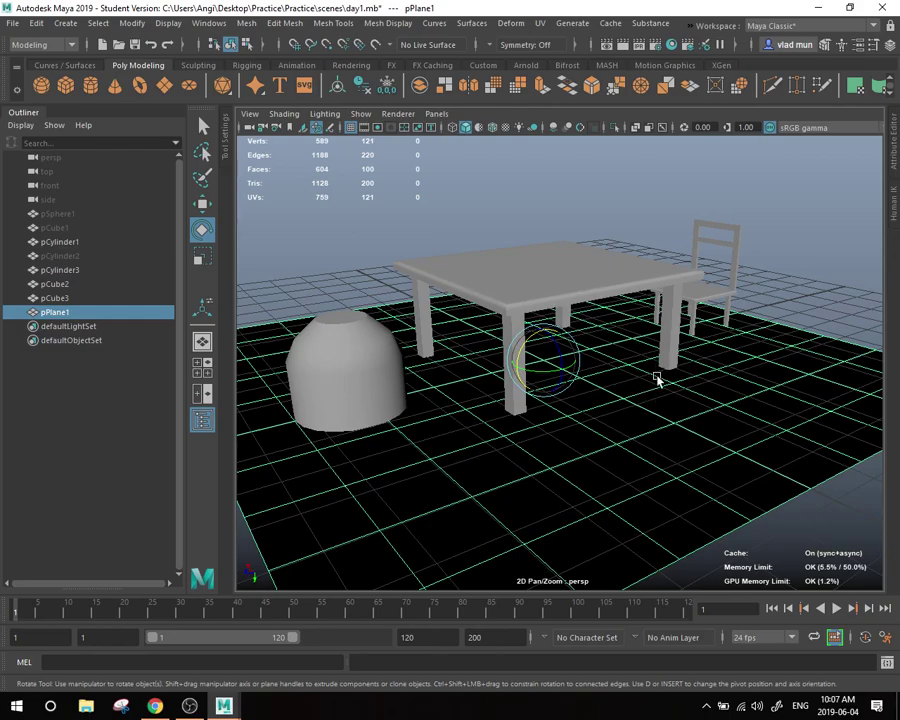
pyautogui.keyDown('alt'); pyautogui.moveTo(553, 372); pyautogui.dragTo(518, 385); pyautogui.keyUp('alt')
pyautogui.keyDown('alt'); pyautogui.moveTo(556, 352); pyautogui.dragTo(413, 414); pyautogui.keyUp('alt')
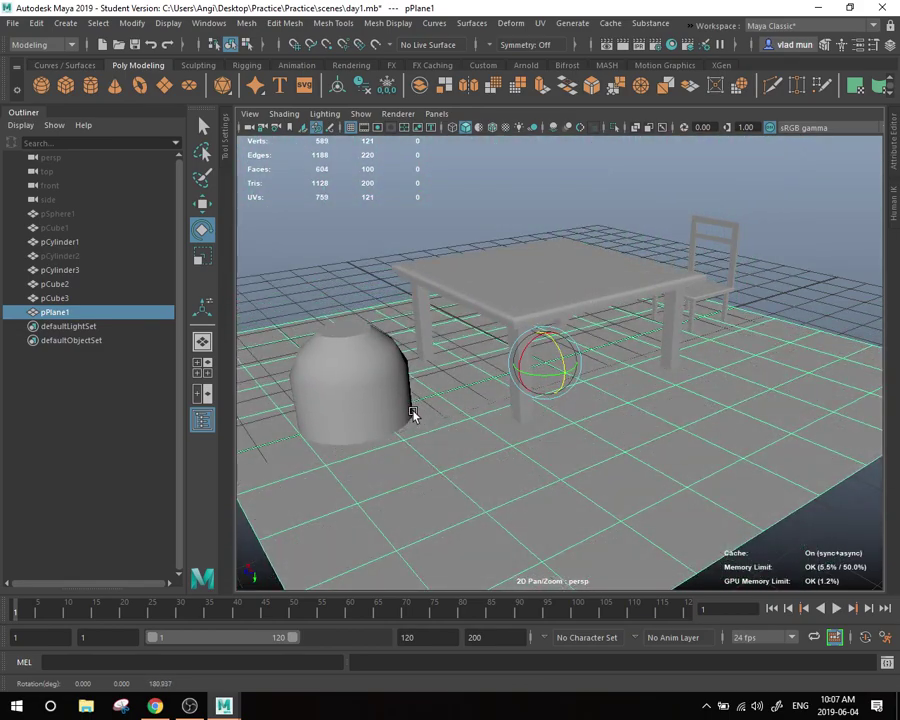
pyautogui.hotkey('ctrl', 'z')
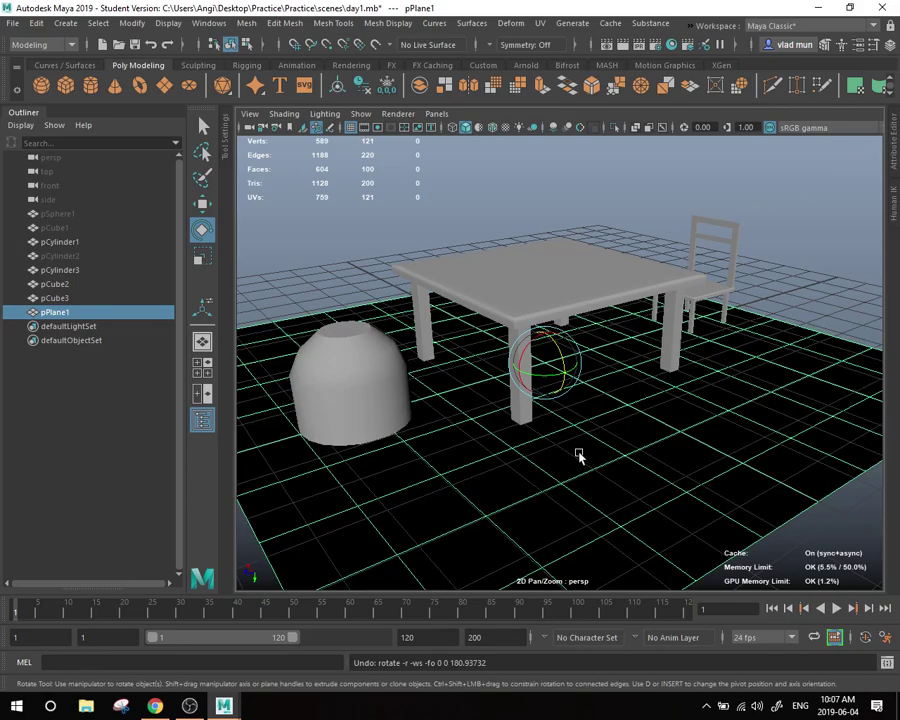
pyautogui.keyDown('alt'); pyautogui.moveTo(568, 446); pyautogui.dragTo(534, 428); pyautogui.keyUp('alt')
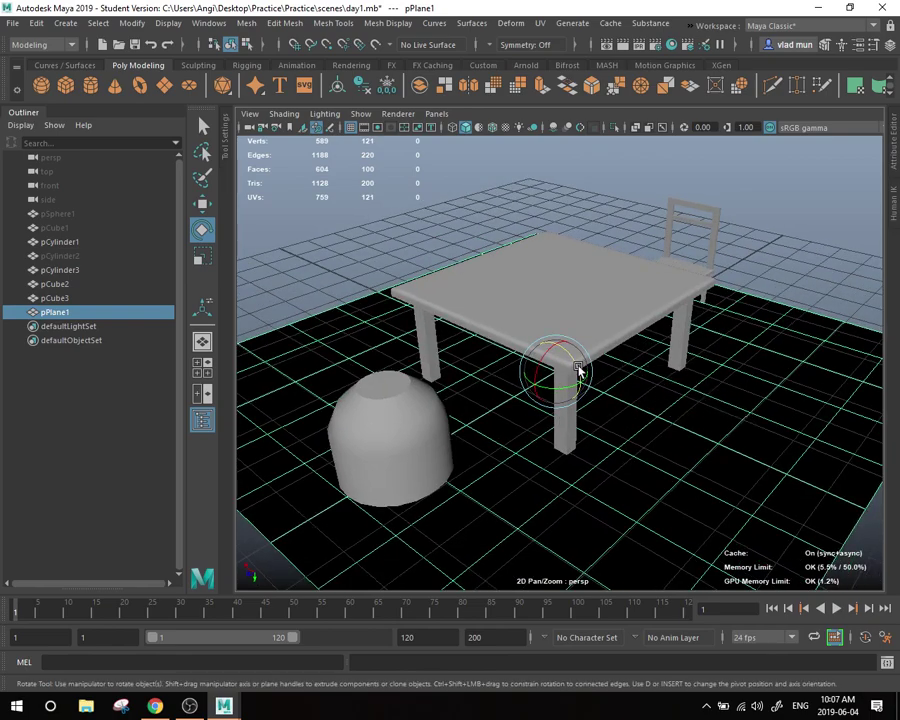
pyautogui.moveTo(579, 372); pyautogui.dragTo(422, 286)
pyautogui.keyDown('alt'); pyautogui.moveTo(613, 466); pyautogui.dragTo(580, 450); pyautogui.keyUp('alt')
pyautogui.keyDown('alt'); pyautogui.moveTo(811, 531); pyautogui.dragTo(629, 408, button='right'); pyautogui.keyUp('alt')
pyautogui.keyDown('alt'); pyautogui.moveTo(731, 382); pyautogui.dragTo(565, 290); pyautogui.keyUp('alt')
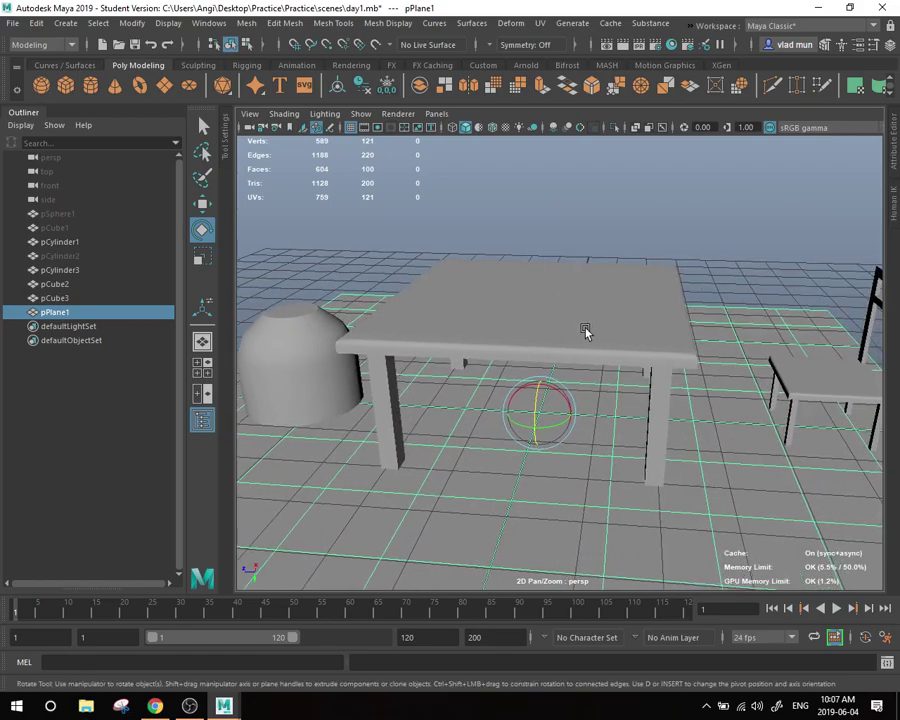
# Select the table pCube2 and orbit to a low frontal view of it.
pyautogui.click(580, 334)
pyautogui.keyDown('alt'); pyautogui.moveTo(580, 334); pyautogui.dragTo(656, 298); pyautogui.keyUp('alt')
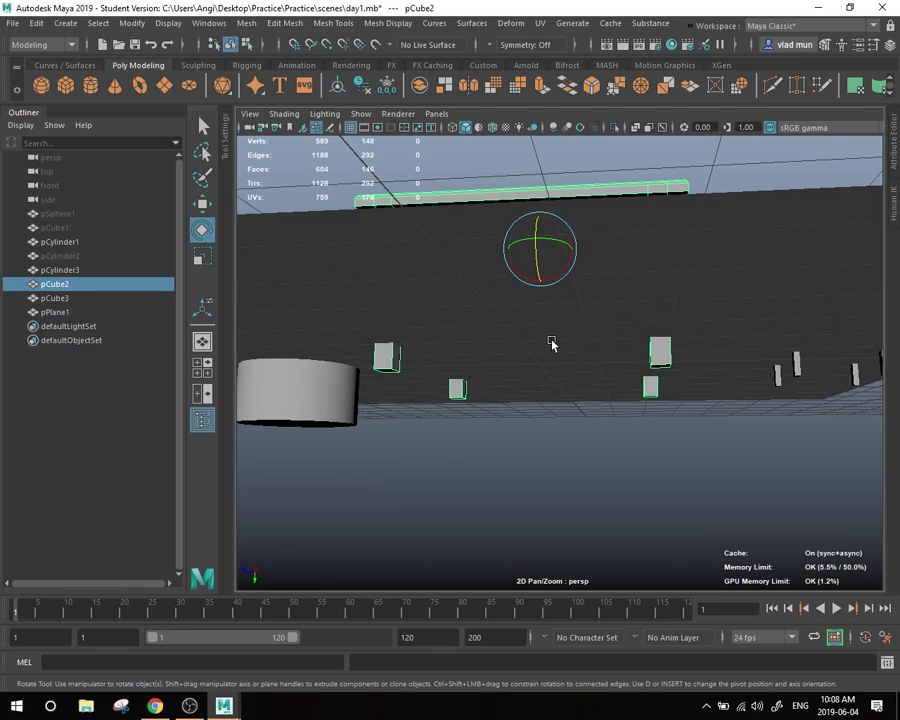
pyautogui.moveTo(473, 316)
pyautogui.keyDown('alt'); pyautogui.mouseDown()
pyautogui.moveTo(474, 344)
pyautogui.moveTo(478, 319)
pyautogui.moveTo(481, 334)
pyautogui.moveTo(472, 337)
pyautogui.mouseUp(); pyautogui.keyUp('alt')
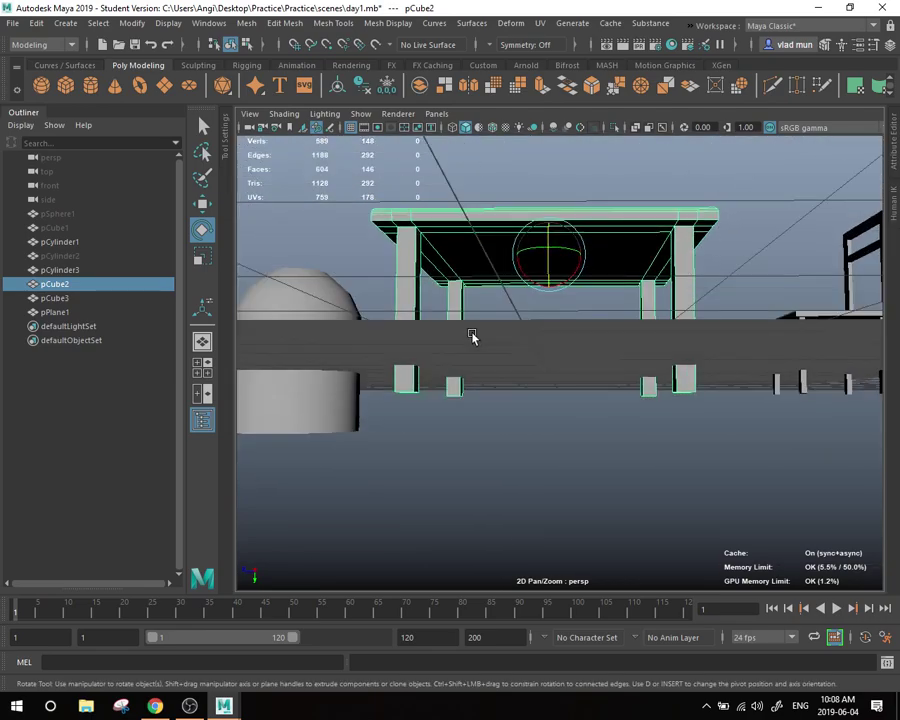
pyautogui.keyDown('alt'); pyautogui.moveTo(614, 318); pyautogui.dragTo(645, 262); pyautogui.keyUp('alt')
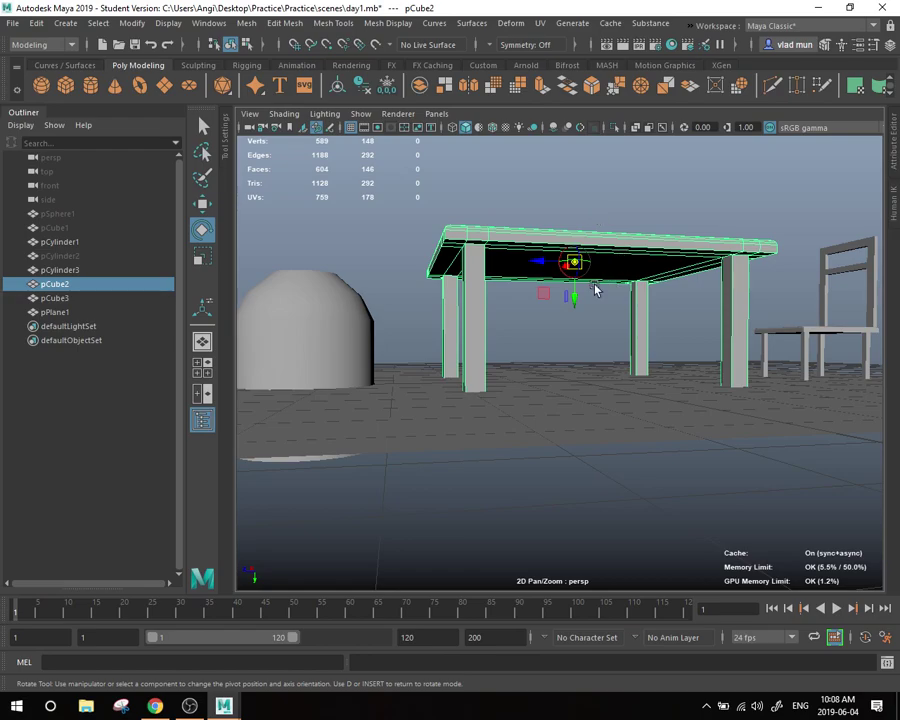
pyautogui.keyDown('alt'); pyautogui.moveTo(665, 230); pyautogui.dragTo(593, 343); pyautogui.keyUp('alt')
pyautogui.press('d')
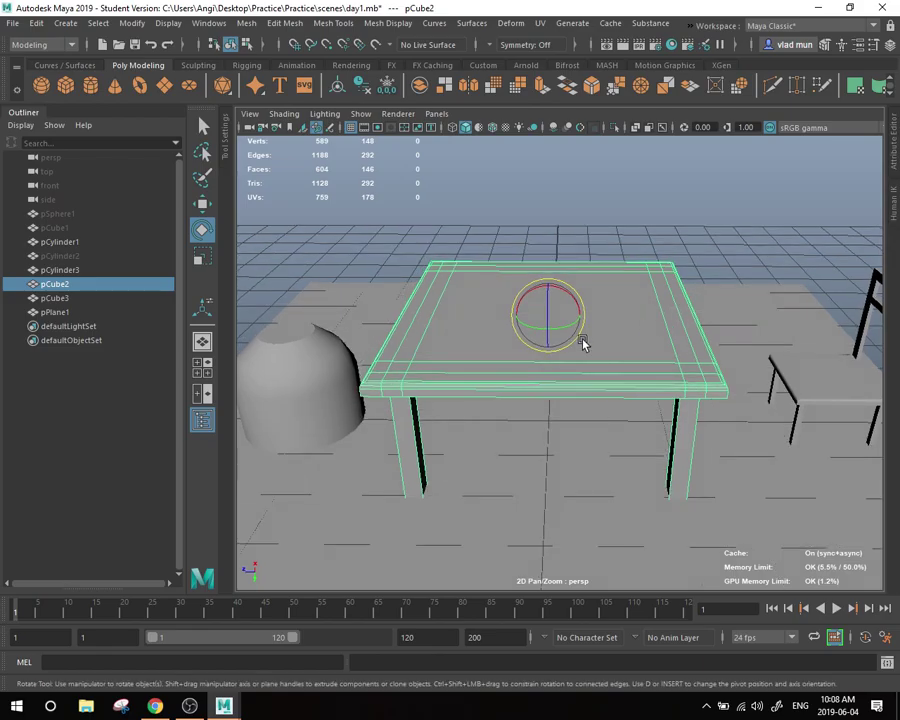
pyautogui.press('w')
pyautogui.keyDown('alt'); pyautogui.moveTo(619, 410); pyautogui.dragTo(668, 402); pyautogui.keyUp('alt')
pyautogui.press('e')
pyautogui.keyDown('alt'); pyautogui.moveTo(713, 348); pyautogui.dragTo(667, 328); pyautogui.keyUp('alt')
# Lower the table's pivot toward the floor, test-rotate it, then undo back to the original pivot.
pyautogui.moveTo(579, 330); pyautogui.dragTo(332, 448)
pyautogui.moveTo(430, 468); pyautogui.dragTo(815, 396)
pyautogui.scroll(-3, 540, 458)
pyautogui.press('d')
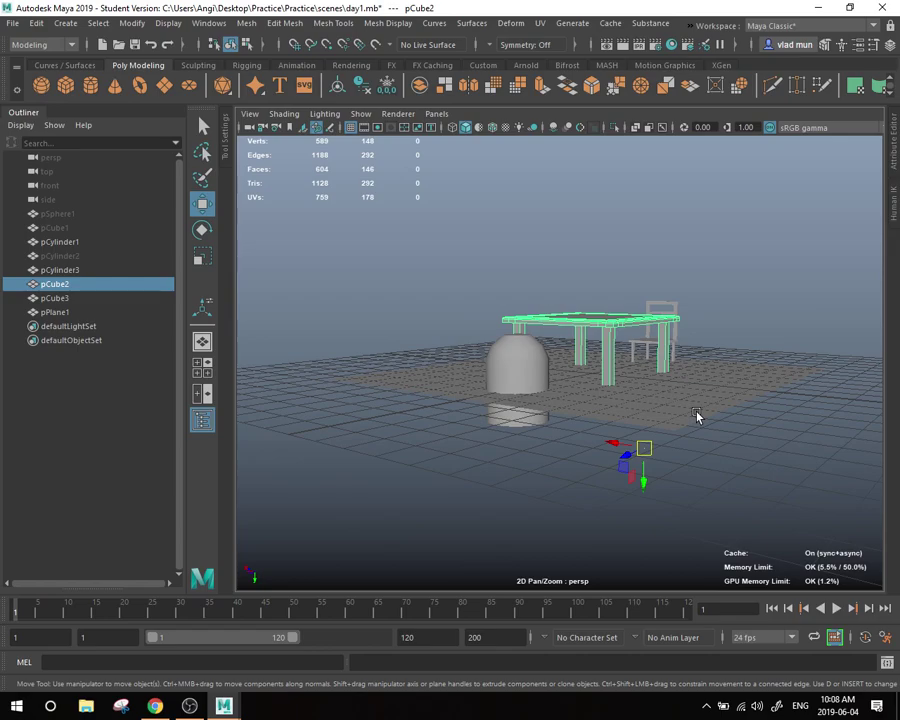
pyautogui.press('e')
pyautogui.keyDown('alt'); pyautogui.moveTo(699, 446); pyautogui.dragTo(762, 418); pyautogui.keyUp('alt')
pyautogui.moveTo(623, 476); pyautogui.dragTo(646, 476)
pyautogui.hotkey('ctrl', 'z')
pyautogui.hotkey('ctrl', 'z')
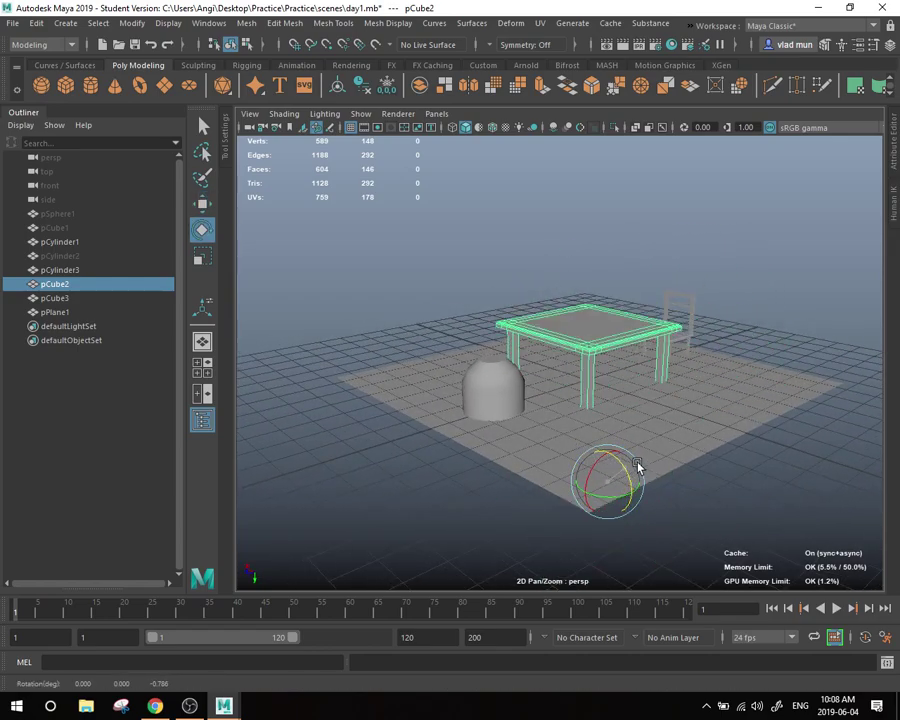
pyautogui.hotkey('ctrl', 'z')
pyautogui.hotkey('ctrl', 'z')
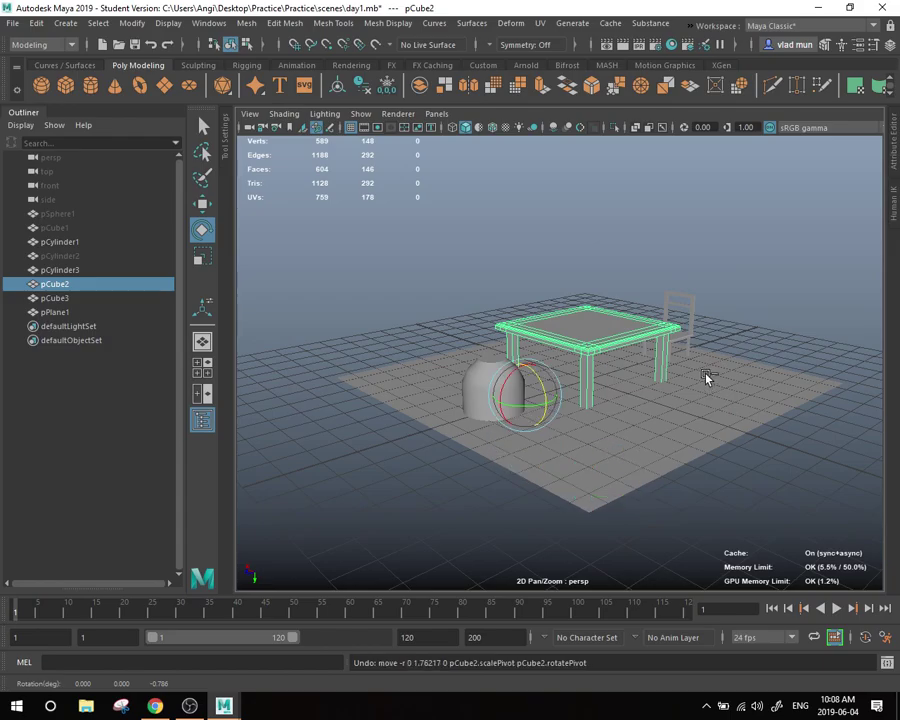
# With point snapping on, snap the table's pivot down to the bottom of its legs.
pyautogui.keyDown('alt'); pyautogui.moveTo(742, 338); pyautogui.dragTo(655, 330); pyautogui.keyUp('alt')
pyautogui.scroll(5, 655, 330)
pyautogui.keyDown('alt'); pyautogui.moveTo(777, 316); pyautogui.dragTo(775, 345); pyautogui.keyUp('alt')
pyautogui.press('d')
pyautogui.keyDown('alt'); pyautogui.moveTo(649, 345); pyautogui.dragTo(626, 352); pyautogui.keyUp('alt')
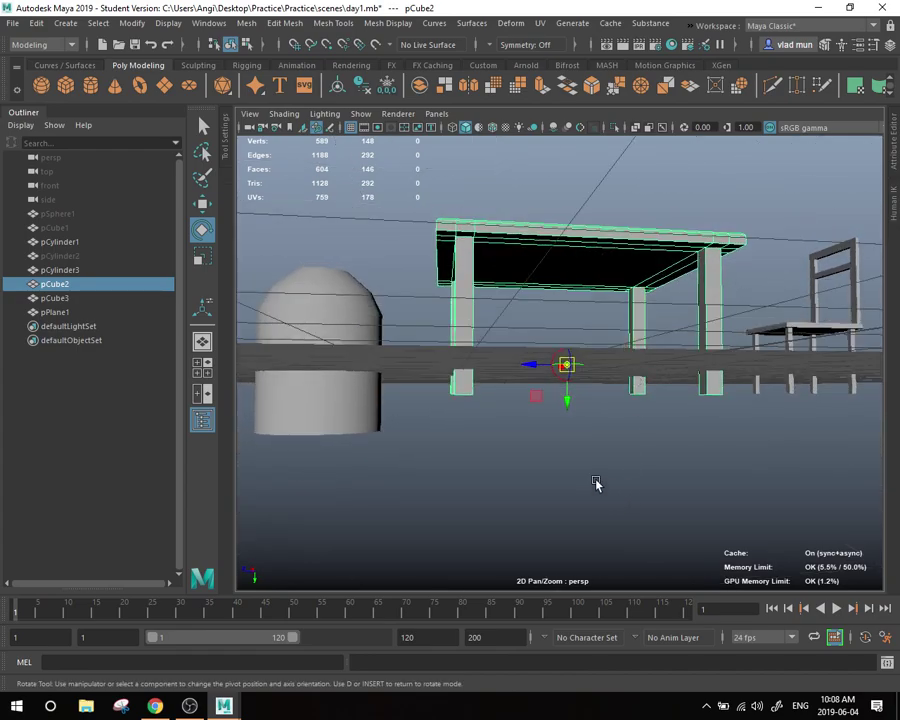
pyautogui.scroll(3, 597, 484)
pyautogui.keyDown('alt'); pyautogui.moveTo(537, 396); pyautogui.dragTo(603, 478); pyautogui.keyUp('alt')
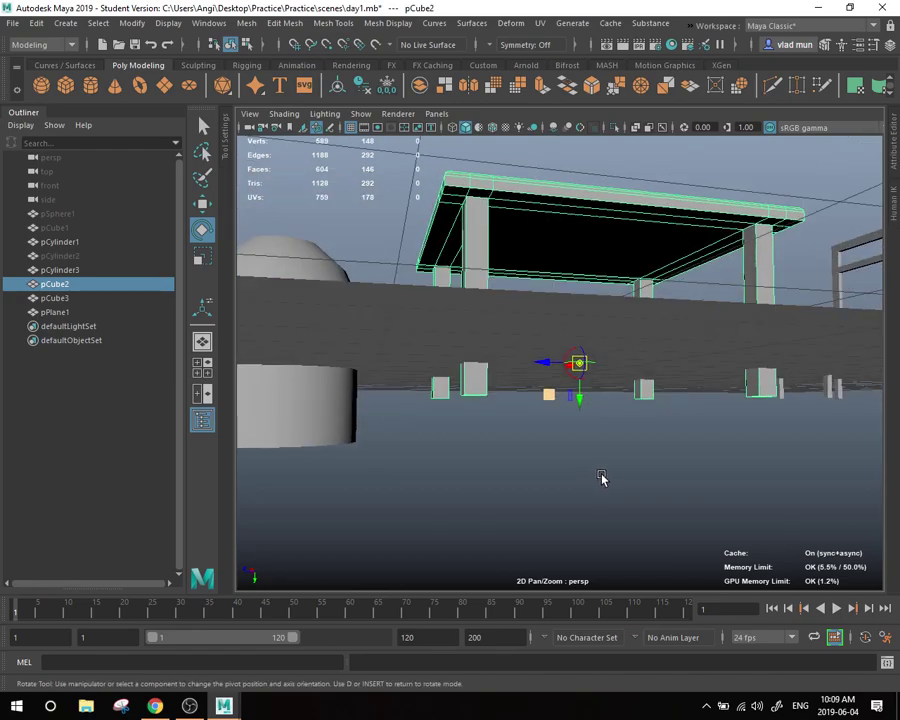
pyautogui.keyDown('alt'); pyautogui.moveTo(634, 454); pyautogui.dragTo(706, 421); pyautogui.keyUp('alt')
pyautogui.press('v')
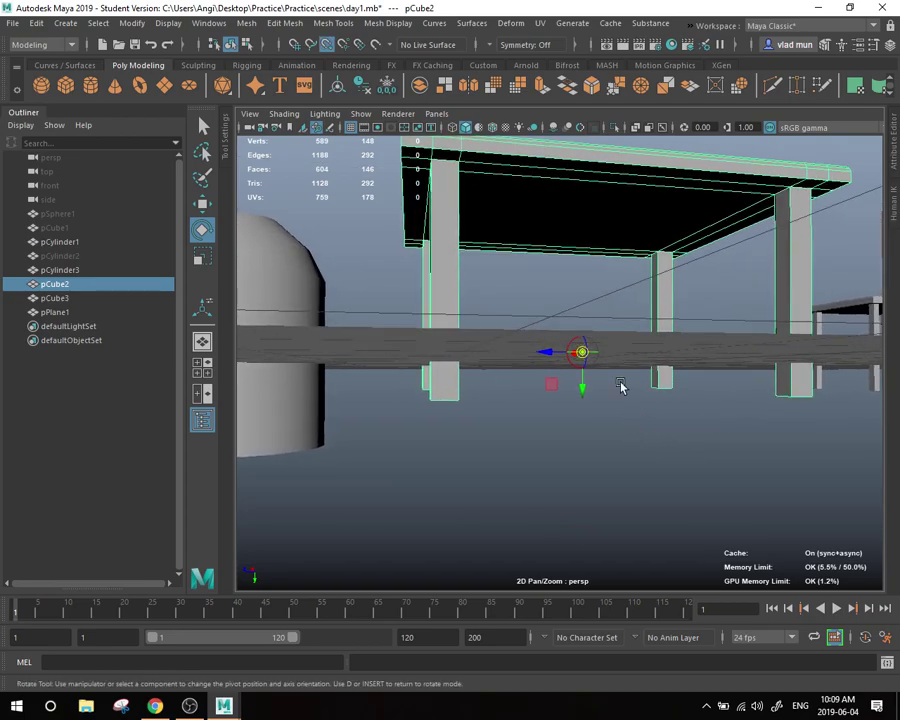
pyautogui.moveTo(581, 408); pyautogui.dragTo(705, 445)
pyautogui.press('w')
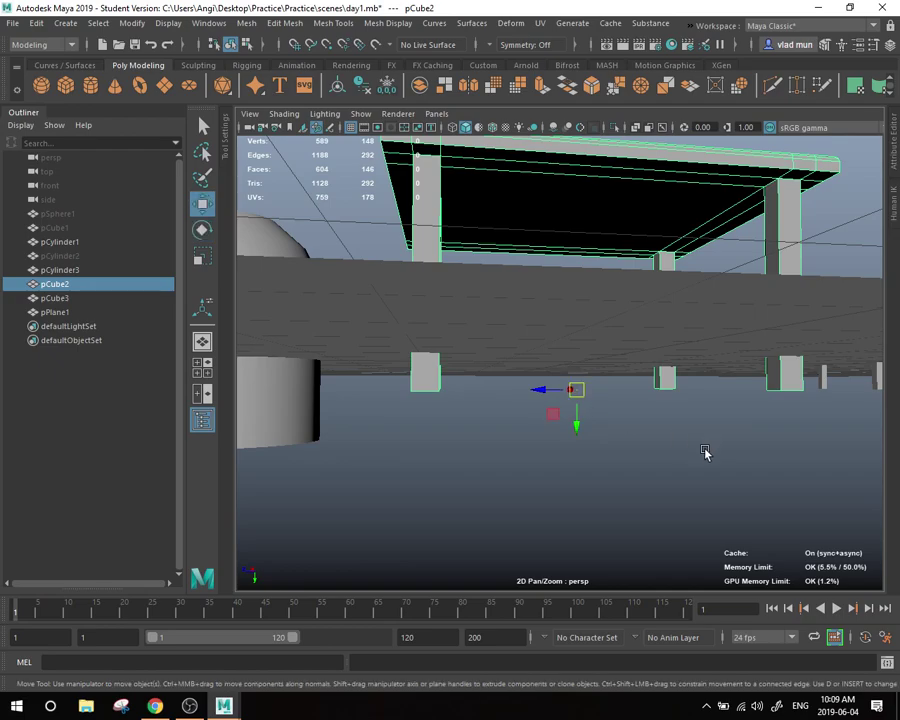
pyautogui.keyDown('alt'); pyautogui.moveTo(585, 444); pyautogui.dragTo(582, 395); pyautogui.keyUp('alt')
pyautogui.keyDown('alt'); pyautogui.moveTo(587, 297); pyautogui.dragTo(641, 471); pyautogui.keyUp('alt')
# Deselect the table, select the chair and view it from low side angles.
pyautogui.click(625, 394)
pyautogui.scroll(5, 659, 398)
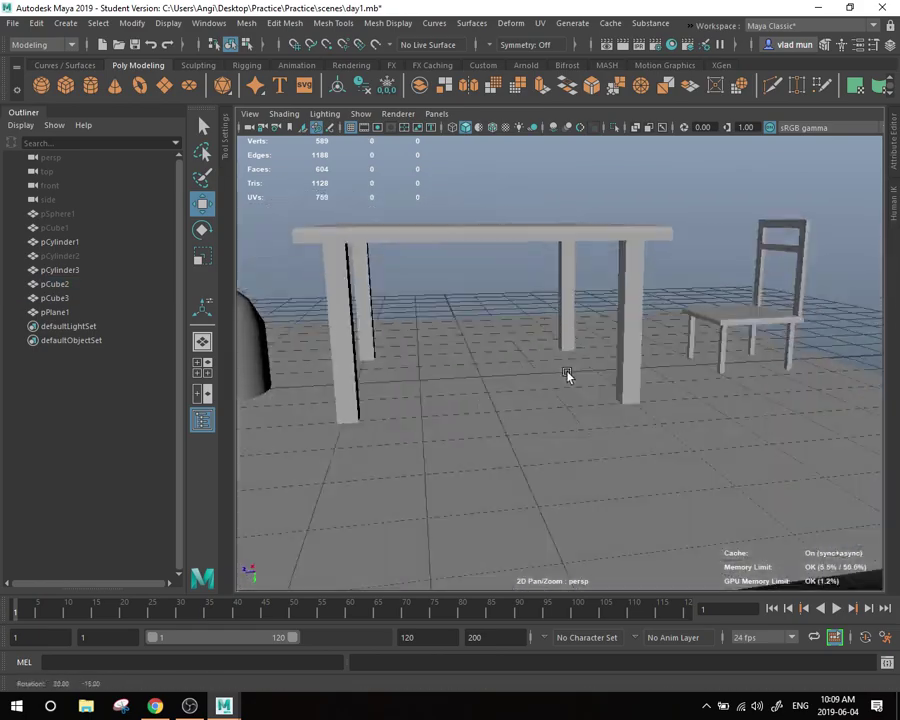
pyautogui.keyDown('alt'); pyautogui.moveTo(566, 375); pyautogui.dragTo(653, 392); pyautogui.keyUp('alt')
pyautogui.click(722, 333)
pyautogui.keyDown('alt'); pyautogui.moveTo(722, 333); pyautogui.dragTo(480, 452); pyautogui.keyUp('alt')
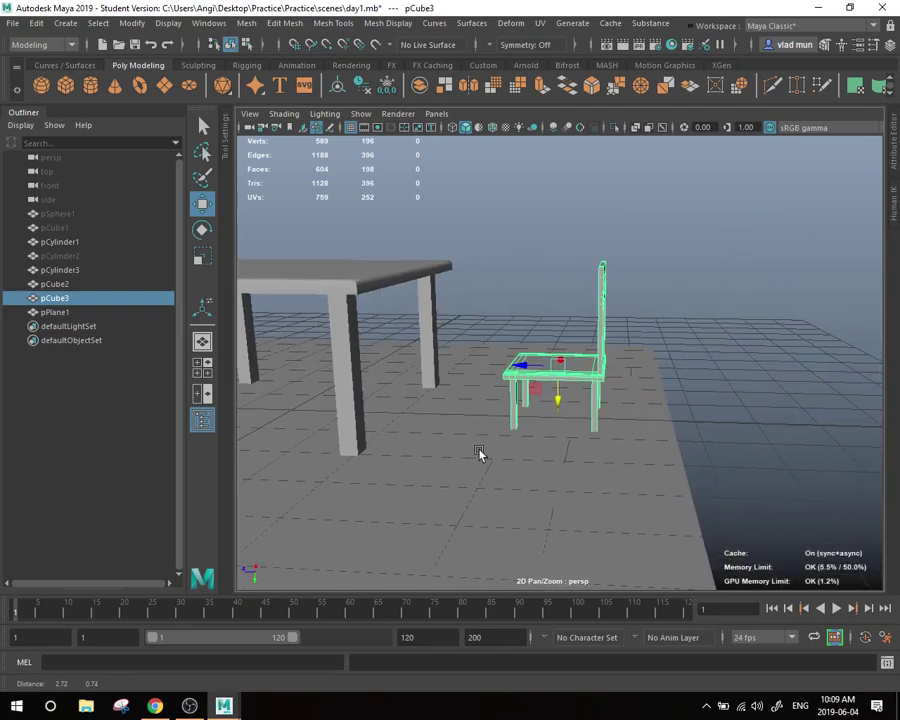
pyautogui.keyDown('alt'); pyautogui.moveTo(625, 396); pyautogui.dragTo(602, 361); pyautogui.keyUp('alt')
pyautogui.moveTo(669, 358)
pyautogui.keyDown('alt'); pyautogui.mouseDown()
pyautogui.moveTo(590, 425)
pyautogui.moveTo(659, 362)
pyautogui.mouseUp(); pyautogui.keyUp('alt')
pyautogui.keyDown('alt'); pyautogui.moveTo(659, 362); pyautogui.dragTo(742, 380, button='right'); pyautogui.keyUp('alt')
pyautogui.keyDown('alt'); pyautogui.moveTo(742, 380); pyautogui.dragTo(681, 452); pyautogui.keyUp('alt')
pyautogui.moveTo(597, 478)
pyautogui.keyDown('alt'); pyautogui.mouseDown()
pyautogui.moveTo(630, 460)
pyautogui.moveTo(580, 474)
pyautogui.mouseUp(); pyautogui.keyUp('alt')
# Select and deselect the floor plane, then frame a high view of the scene.
pyautogui.click(580, 416)
pyautogui.keyDown('alt'); pyautogui.moveTo(689, 456); pyautogui.dragTo(781, 374); pyautogui.keyUp('alt')
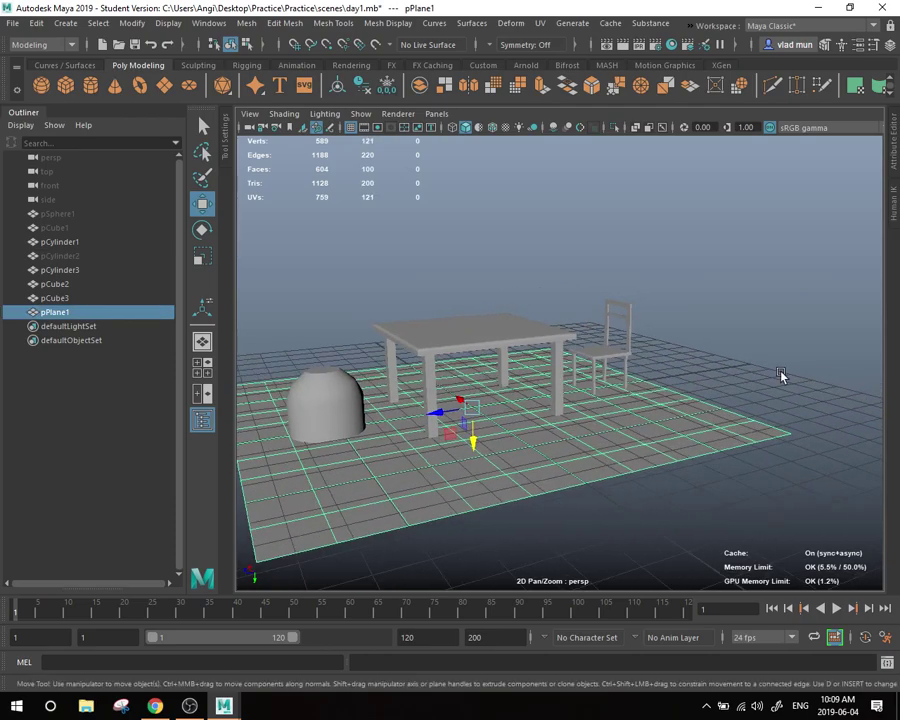
pyautogui.click(781, 374)
pyautogui.moveTo(589, 368)
pyautogui.keyDown('alt'); pyautogui.mouseDown()
pyautogui.moveTo(620, 378)
pyautogui.moveTo(797, 343)
pyautogui.moveTo(707, 356)
pyautogui.moveTo(585, 346)
pyautogui.mouseUp(); pyautogui.keyUp('alt')
pyautogui.keyDown('alt'); pyautogui.moveTo(584, 345); pyautogui.dragTo(724, 347, button='middle'); pyautogui.keyUp('alt')
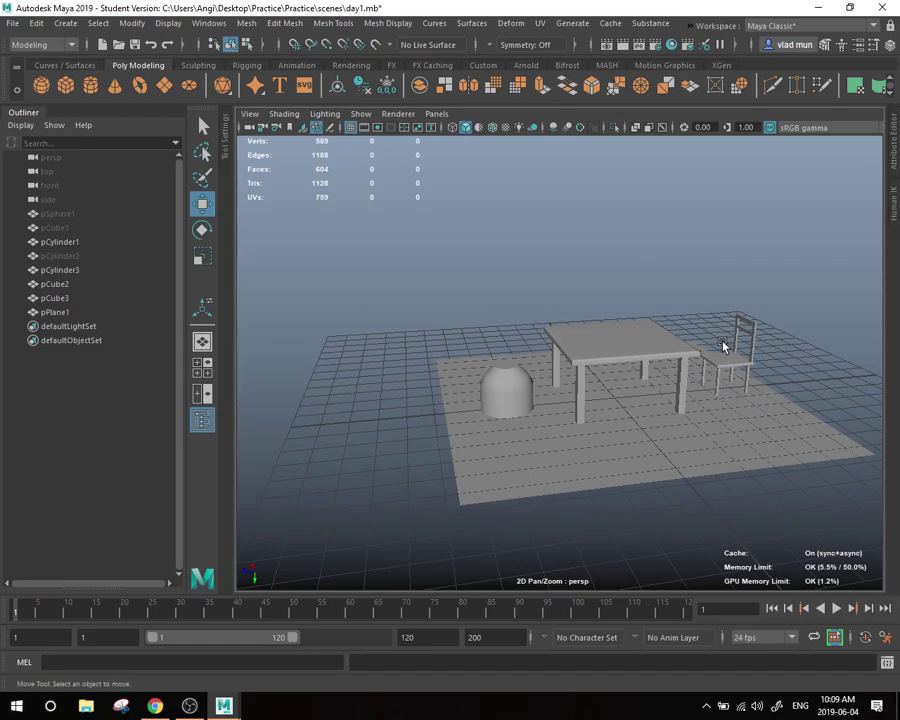
pyautogui.scroll(8, 693, 357)
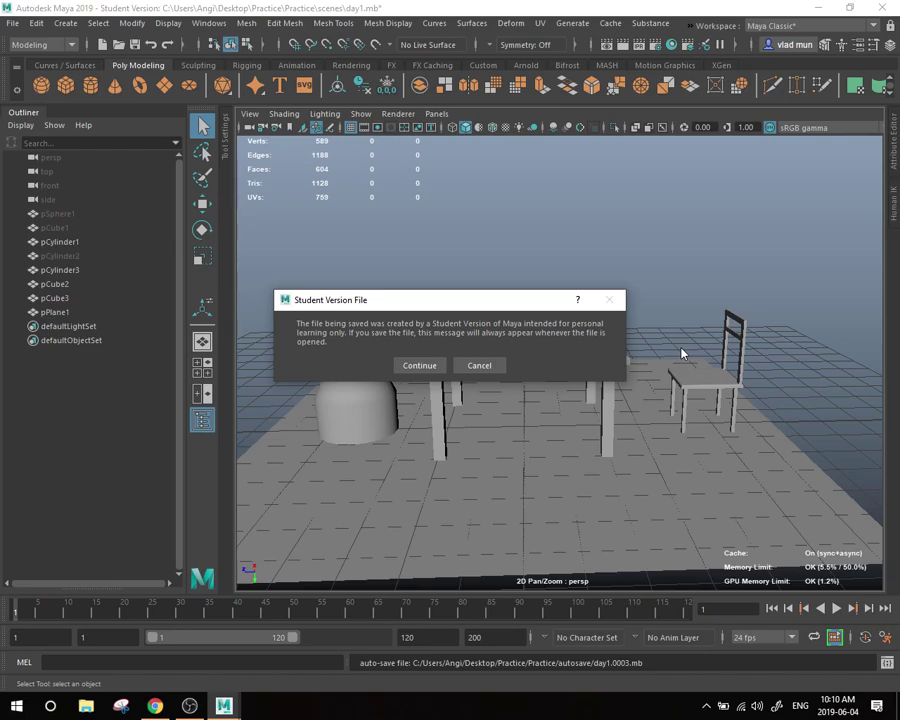
# Confirm saving the Student Version file, then nudge the table top up and back.
pyautogui.click(434, 366)
pyautogui.keyDown('alt'); pyautogui.moveTo(650, 252); pyautogui.dragTo(592, 326); pyautogui.keyUp('alt')
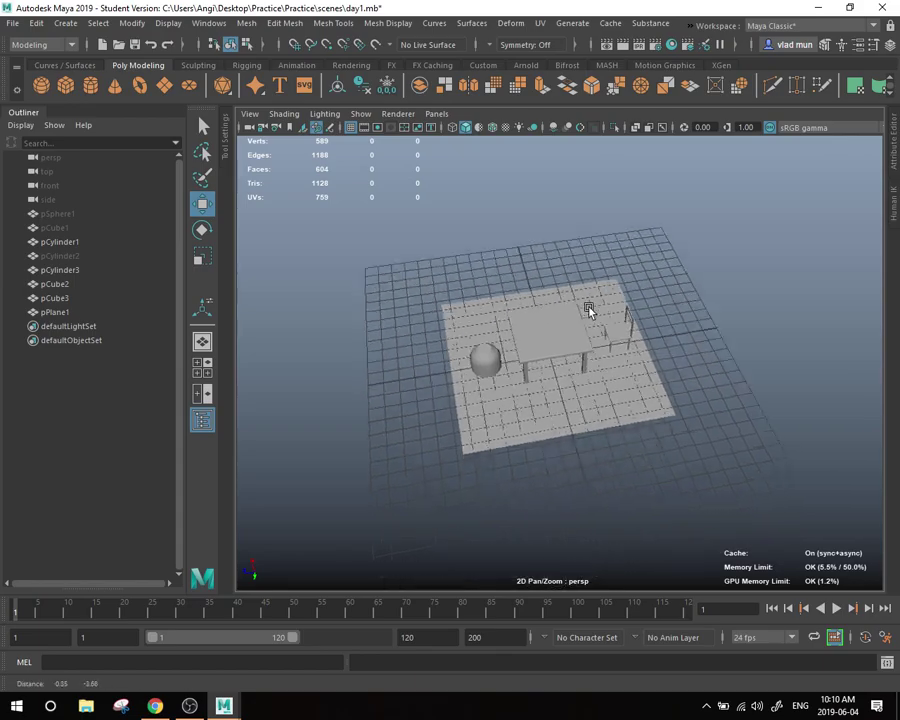
pyautogui.scroll(5, 592, 326)
pyautogui.scroll(-5, 592, 310)
pyautogui.click(597, 366)
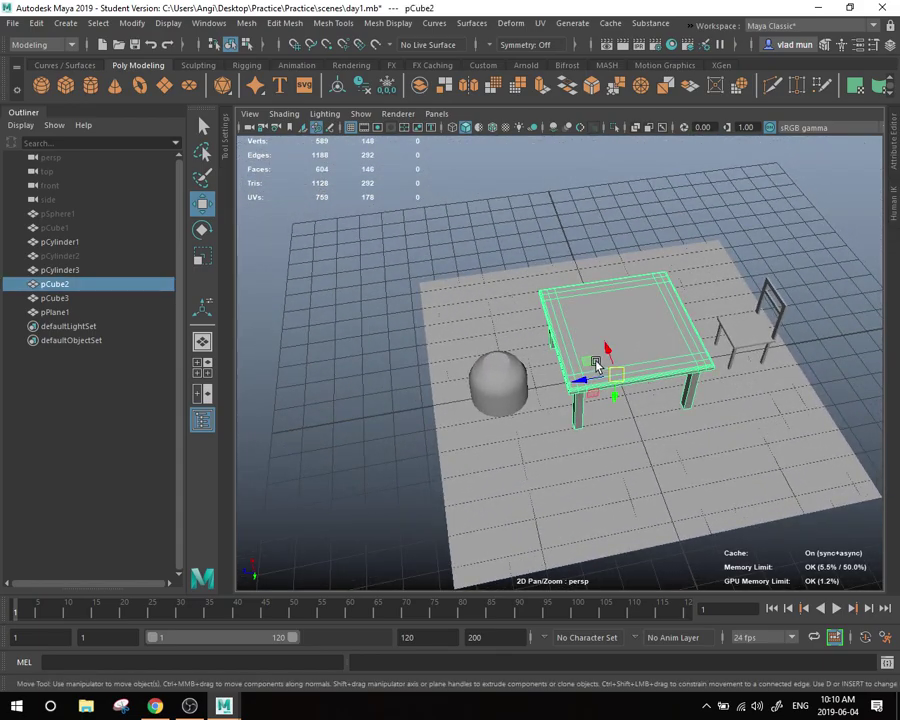
pyautogui.moveTo(597, 366); pyautogui.dragTo(568, 296)
pyautogui.keyDown('alt'); pyautogui.moveTo(536, 390); pyautogui.dragTo(440, 330); pyautogui.keyUp('alt')
# Create a new polygon cylinder, pCylinder4, and raise it to stand on the floor.
pyautogui.click(89, 86)
pyautogui.keyDown('alt'); pyautogui.moveTo(385, 244); pyautogui.dragTo(536, 416); pyautogui.keyUp('alt')
pyautogui.scroll(3, 589, 394)
pyautogui.keyDown('alt'); pyautogui.moveTo(589, 394); pyautogui.dragTo(599, 342); pyautogui.keyUp('alt')
pyautogui.keyDown('alt'); pyautogui.moveTo(613, 422); pyautogui.dragTo(549, 364); pyautogui.keyUp('alt')
pyautogui.scroll(-3, 727, 301)
pyautogui.keyDown('alt'); pyautogui.moveTo(549, 364); pyautogui.dragTo(420, 367, button='right'); pyautogui.keyUp('alt')
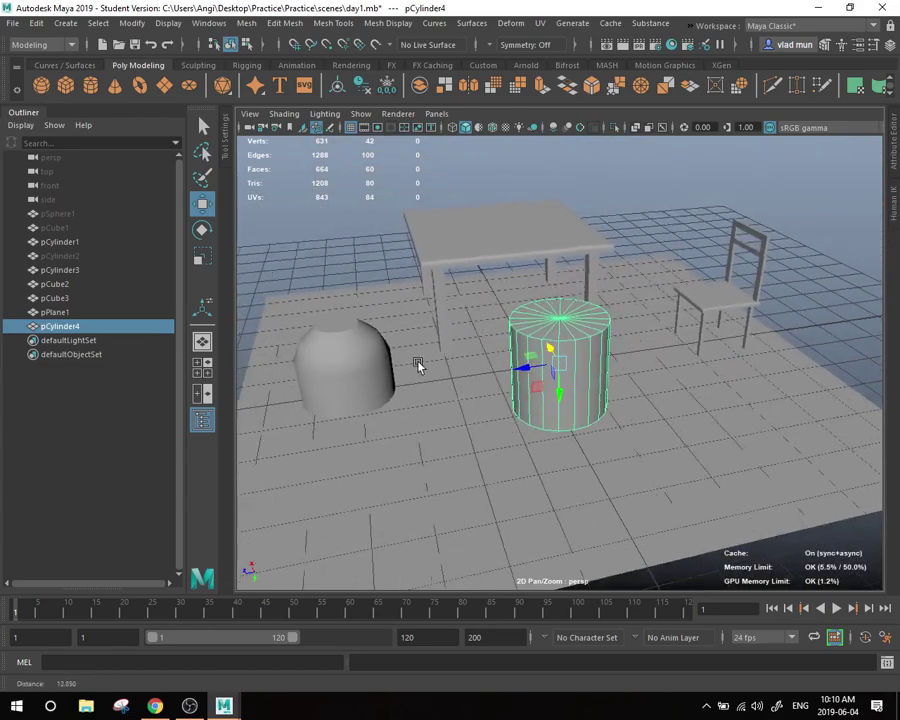
# Isolate pCylinder4 to inspect it, then show the table, chair and dome again.
pyautogui.keyDown('alt'); pyautogui.moveTo(420, 367); pyautogui.dragTo(526, 412); pyautogui.keyUp('alt')
pyautogui.keyDown('alt'); pyautogui.moveTo(526, 412); pyautogui.dragTo(577, 390, button='right'); pyautogui.keyUp('alt')
pyautogui.keyDown('alt'); pyautogui.moveTo(577, 390); pyautogui.dragTo(583, 394); pyautogui.keyUp('alt')
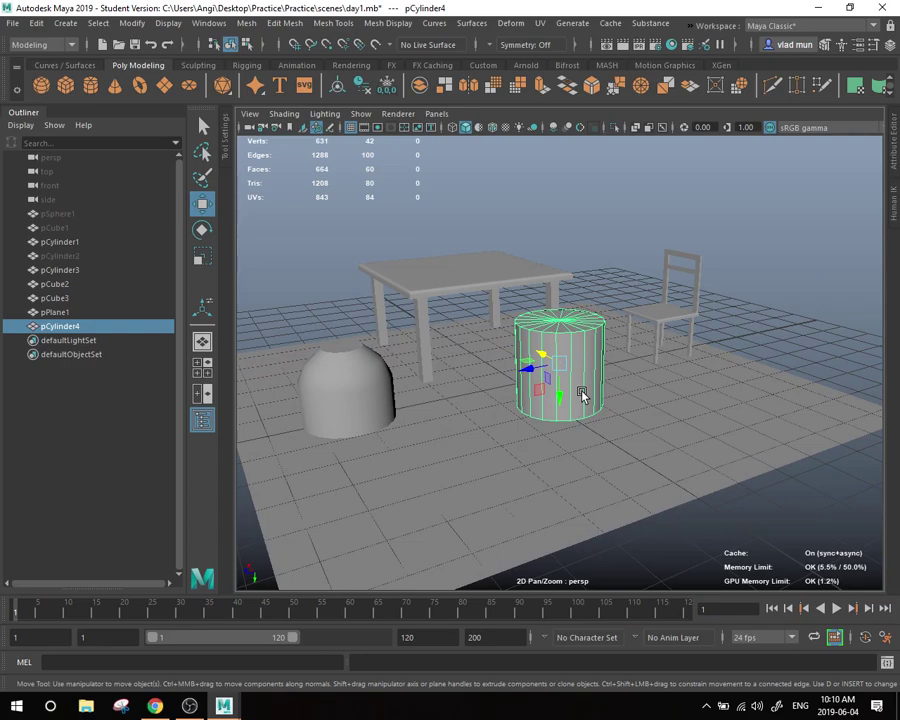
pyautogui.press('h')
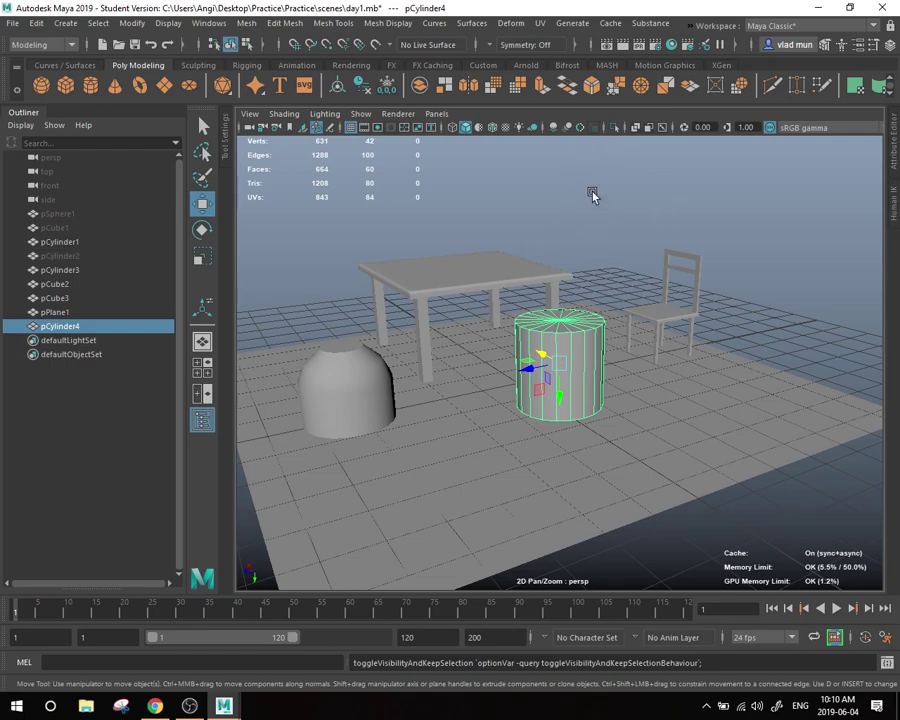
pyautogui.click(616, 128)
pyautogui.keyDown('alt'); pyautogui.moveTo(686, 283); pyautogui.dragTo(787, 369); pyautogui.keyUp('alt')
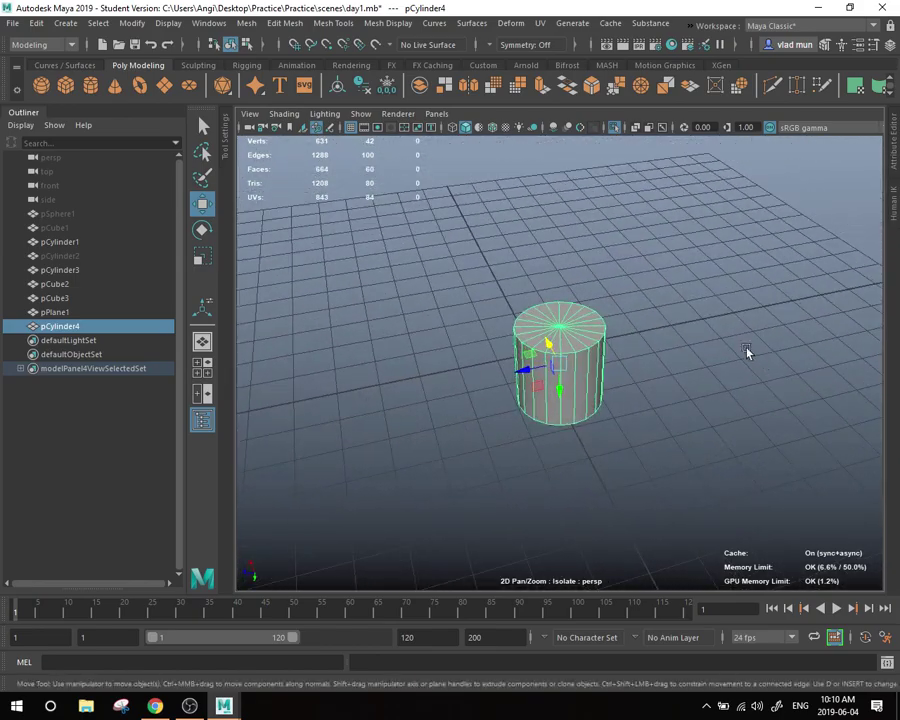
pyautogui.click(616, 128)
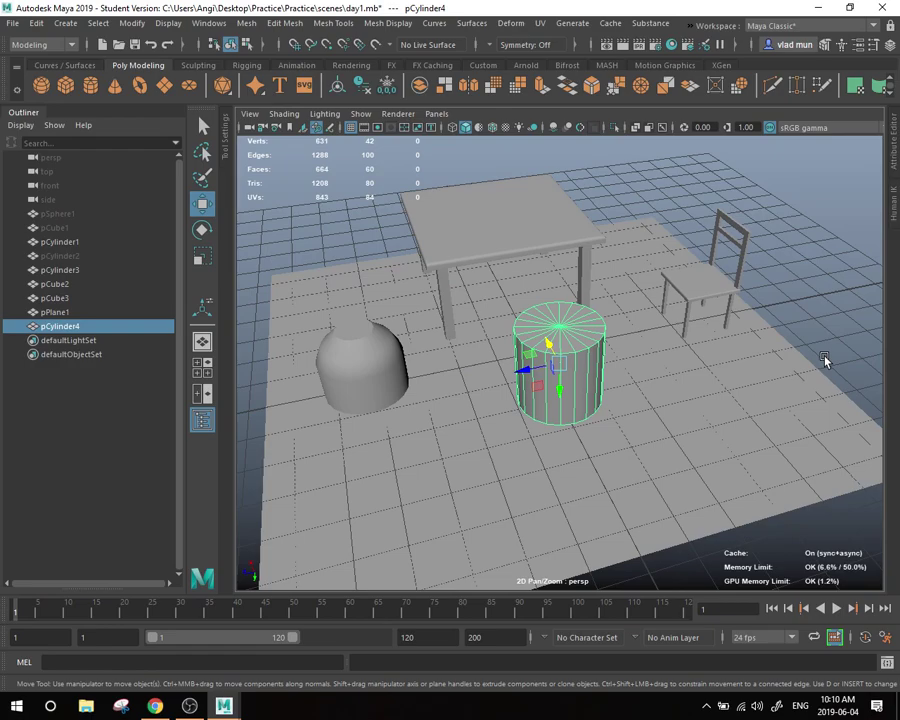
pyautogui.hotkey('ctrl', '1')
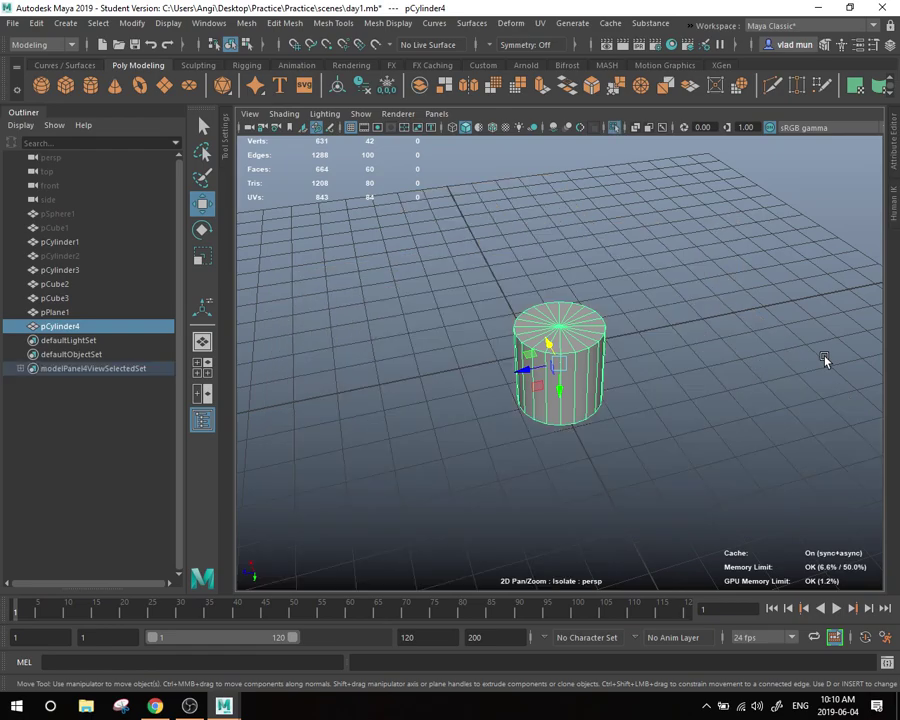
pyautogui.click(616, 128)
pyautogui.hotkey('ctrl', '1')
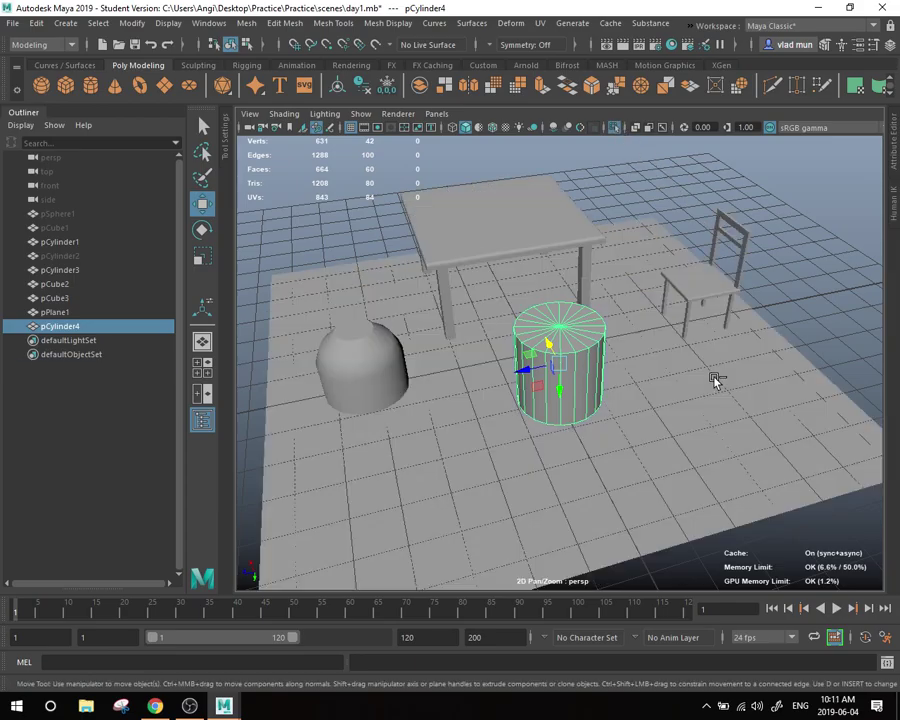
pyautogui.hotkey('ctrl', '1')
# Squash pCylinder4 along its height into a thin, wide disc.
pyautogui.keyDown('alt'); pyautogui.moveTo(594, 436); pyautogui.dragTo(612, 387); pyautogui.keyUp('alt')
pyautogui.keyDown('alt'); pyautogui.moveTo(612, 387); pyautogui.dragTo(843, 332, button='right'); pyautogui.keyUp('alt')
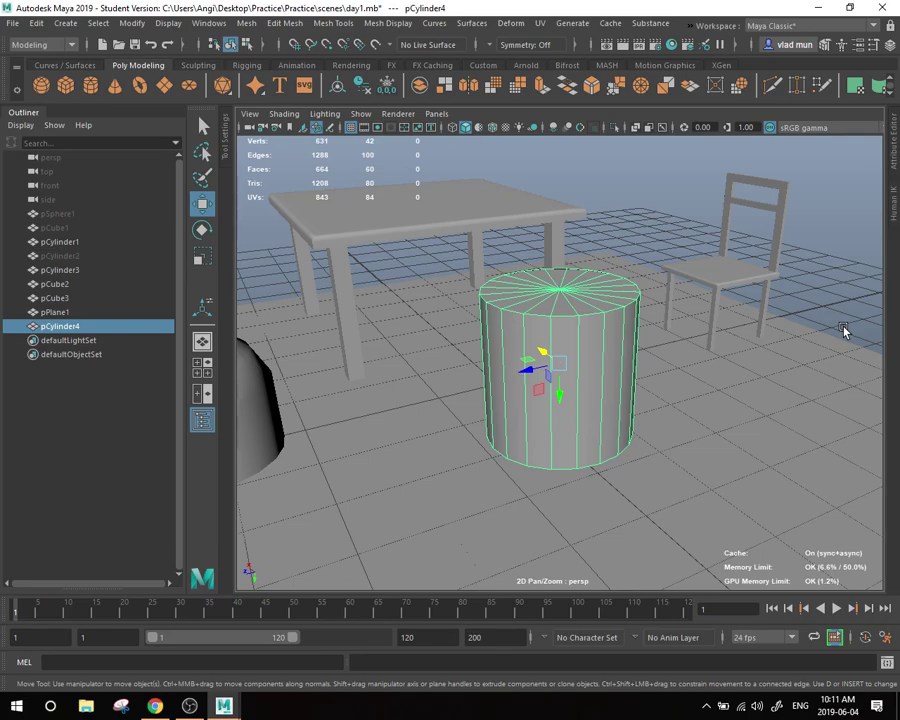
pyautogui.keyDown('alt'); pyautogui.moveTo(590, 340); pyautogui.dragTo(707, 315); pyautogui.keyUp('alt')
pyautogui.press('r')
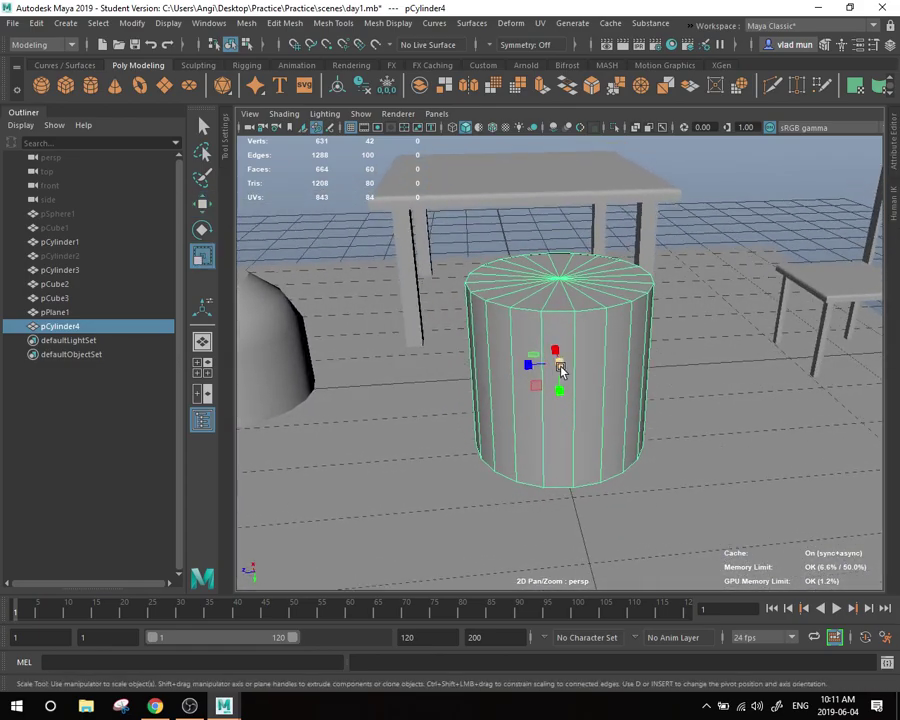
pyautogui.moveTo(560, 393); pyautogui.dragTo(584, 287)
pyautogui.press('w')
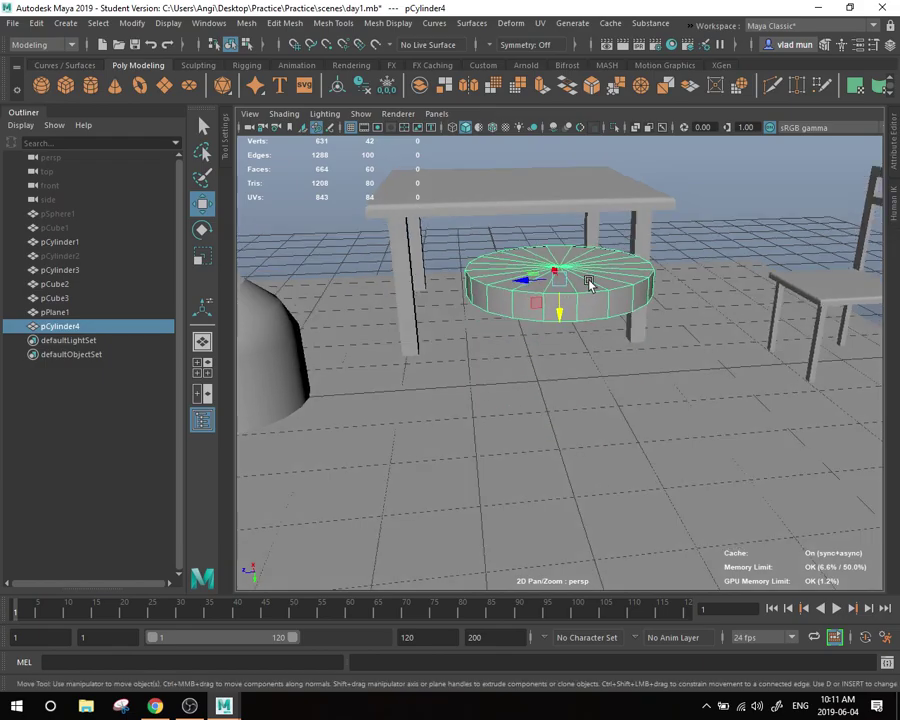
pyautogui.keyDown('alt'); pyautogui.moveTo(585, 341); pyautogui.dragTo(570, 402); pyautogui.keyUp('alt')
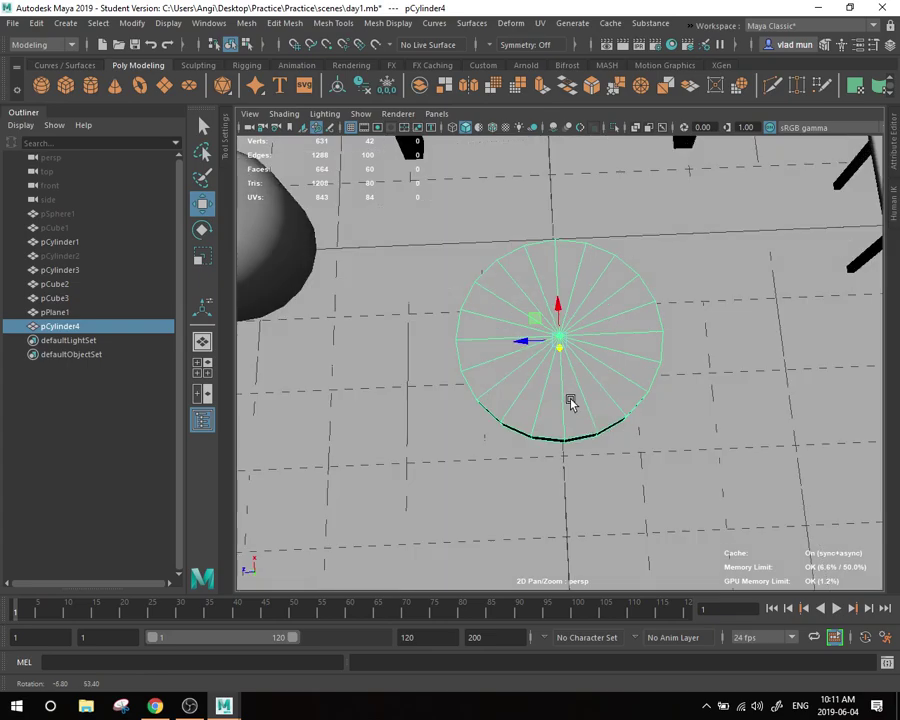
pyautogui.scroll(2, 605, 395)
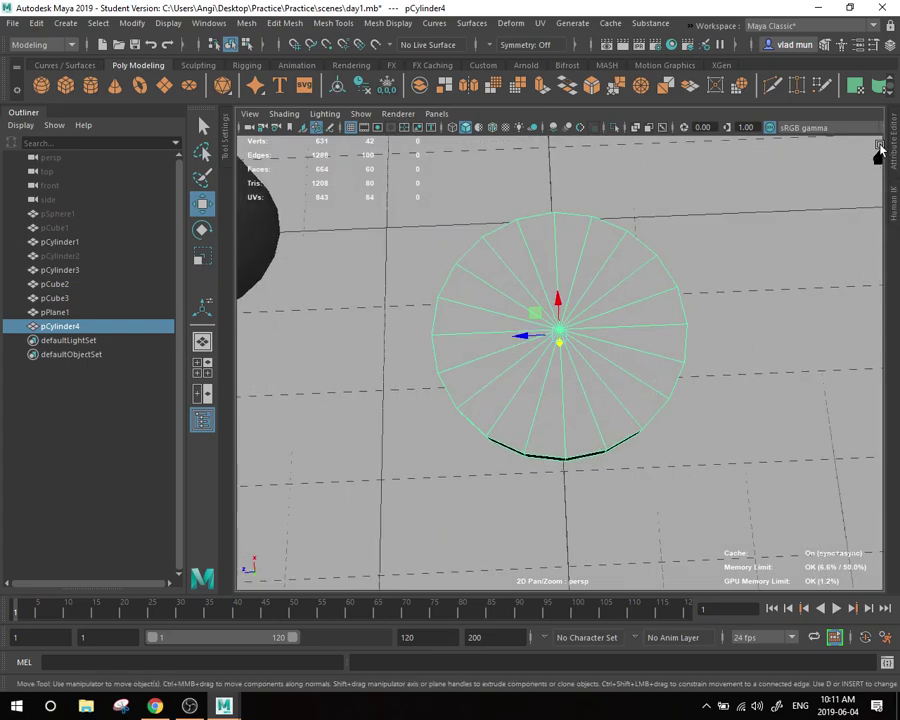
# Raise polyCylinder4's Subdivisions Caps to 3 in the Attribute Editor, then close the editor.
pyautogui.click(895, 143)
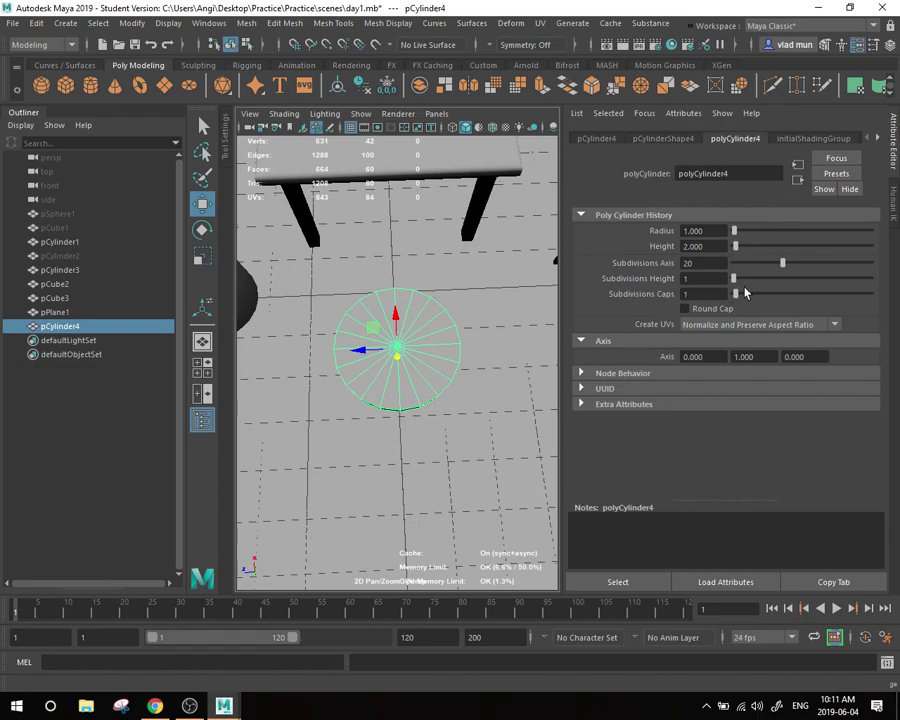
pyautogui.scroll(3, 452, 342)
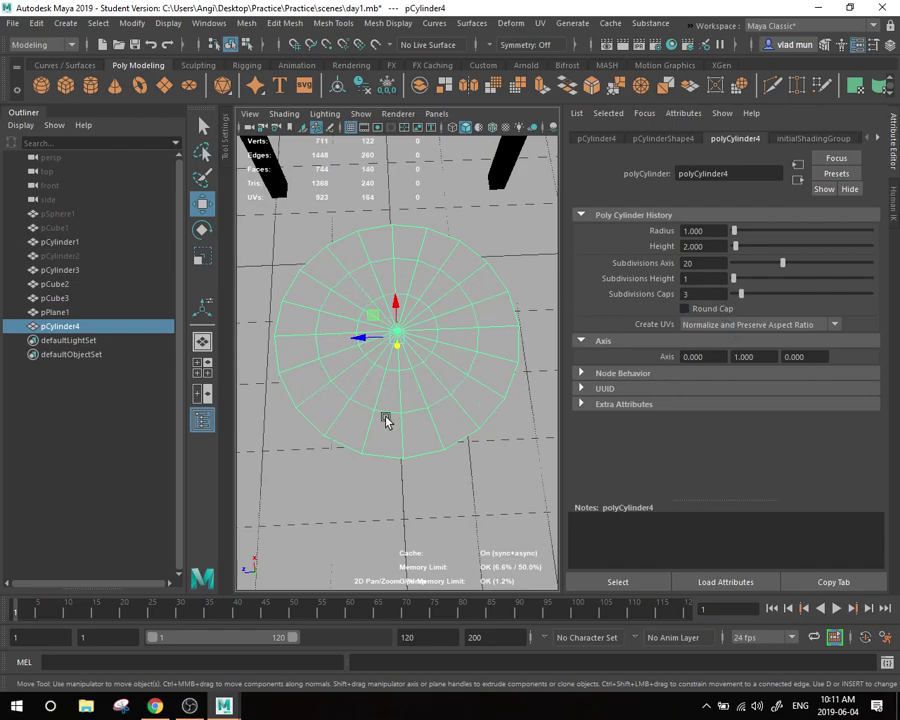
pyautogui.keyDown('alt'); pyautogui.moveTo(305, 419); pyautogui.dragTo(546, 361, button='right'); pyautogui.keyUp('alt')
pyautogui.hotkey('ctrl', 'z')
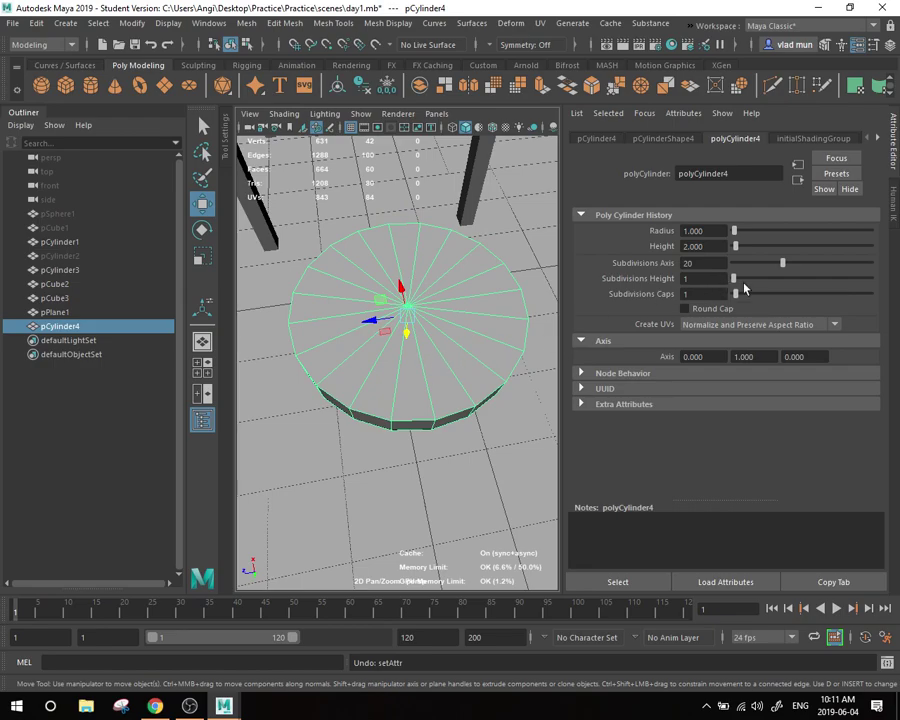
pyautogui.moveTo(735, 294); pyautogui.dragTo(737, 294)
pyautogui.keyDown('alt'); pyautogui.moveTo(390, 362); pyautogui.dragTo(565, 346, button='right'); pyautogui.keyUp('alt')
pyautogui.moveTo(738, 294); pyautogui.dragTo(741, 294)
pyautogui.keyDown('alt'); pyautogui.moveTo(540, 325); pyautogui.dragTo(505, 333, button='right'); pyautogui.keyUp('alt')
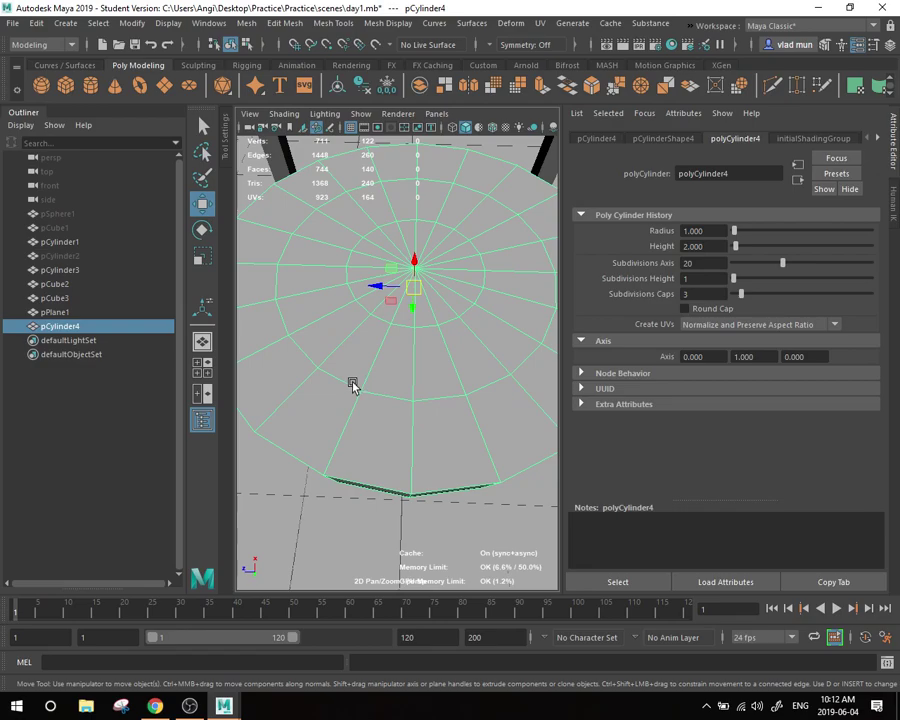
pyautogui.click(893, 138)
# Scale the disc's top and bottom cap edge loops outward.
pyautogui.keyDown('alt'); pyautogui.moveTo(582, 293); pyautogui.dragTo(321, 301, button='right'); pyautogui.keyUp('alt')
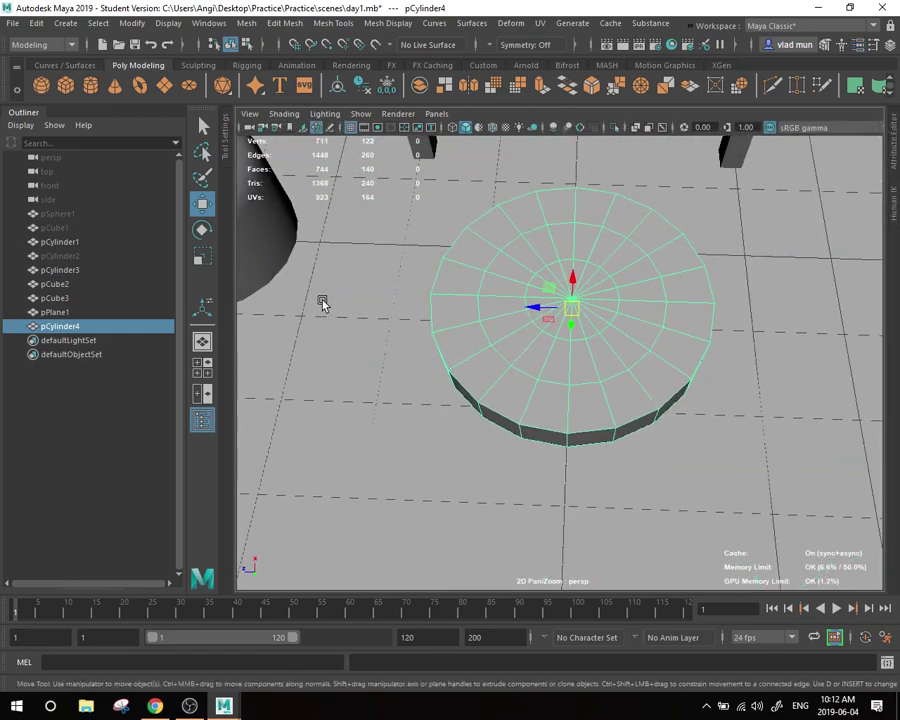
pyautogui.moveTo(521, 318); pyautogui.dragTo(521, 290, button='right')
pyautogui.doubleClick(517, 365)
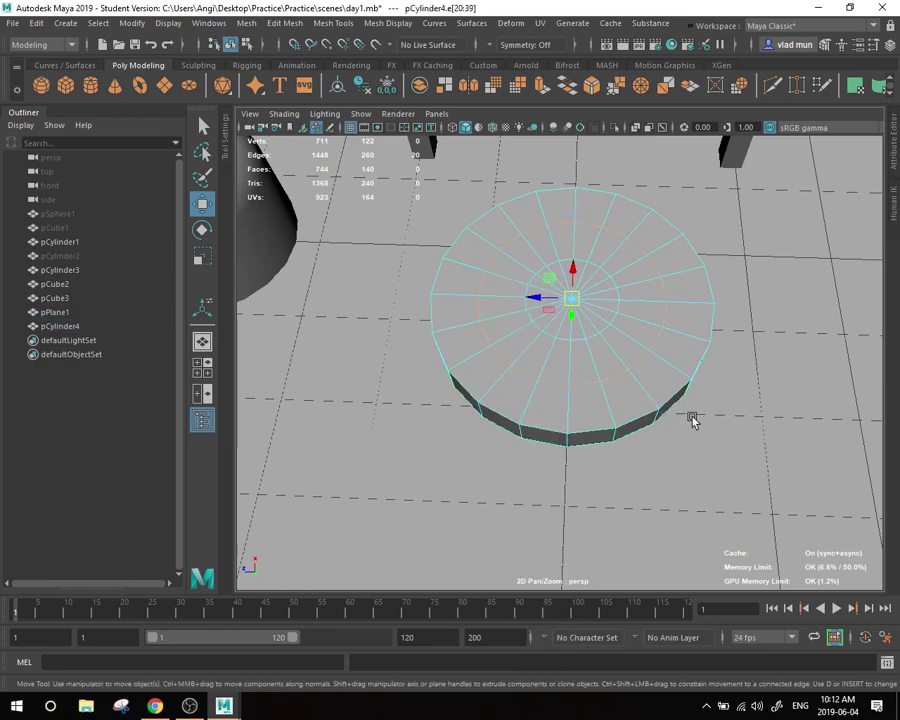
pyautogui.press('r')
pyautogui.moveTo(576, 304); pyautogui.dragTo(629, 299)
pyautogui.moveTo(653, 402); pyautogui.dragTo(593, 338, button='right')
pyautogui.moveTo(592, 301); pyautogui.dragTo(595, 423)
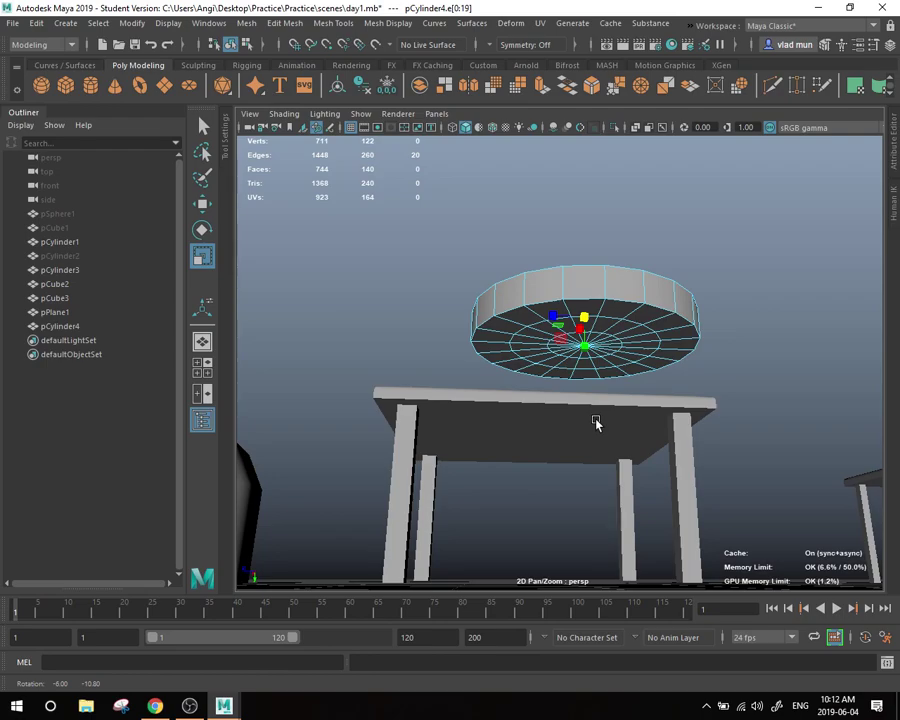
# Scale the middle and inner cap edge rings outward toward the rim.
pyautogui.click(627, 369)
pyautogui.keyDown('alt'); pyautogui.moveTo(627, 369); pyautogui.dragTo(864, 352, button='right'); pyautogui.keyUp('alt')
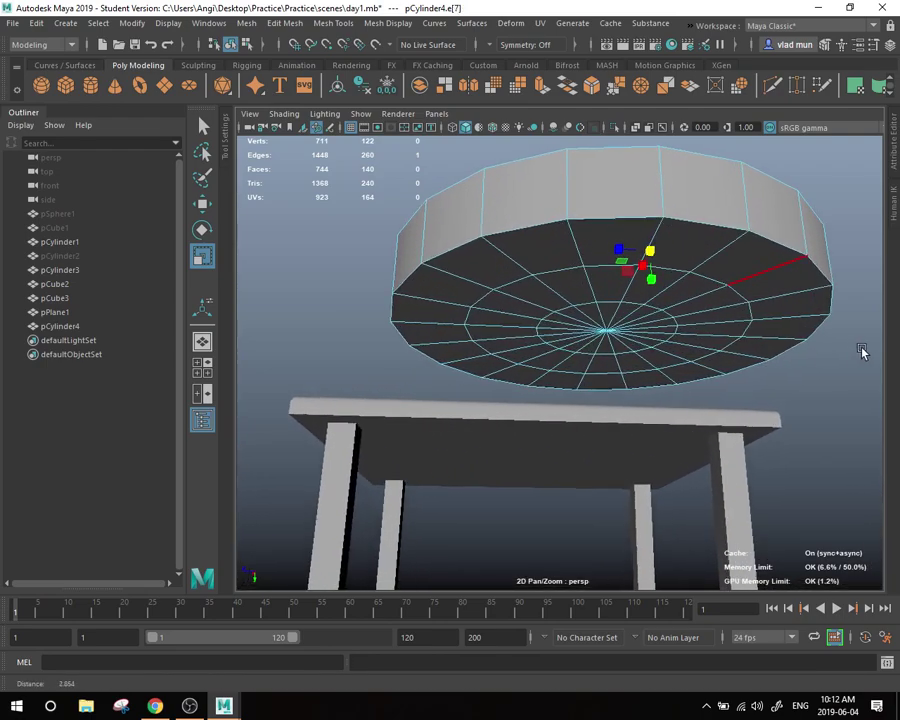
pyautogui.doubleClick(558, 278)
pyautogui.moveTo(617, 340); pyautogui.dragTo(668, 330)
pyautogui.doubleClick(658, 320)
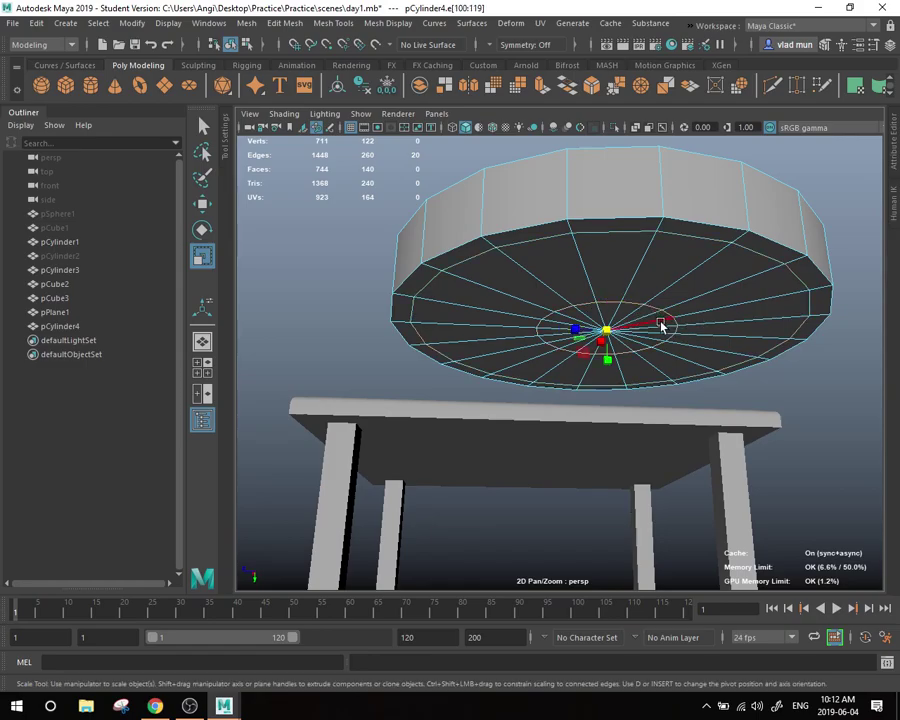
pyautogui.moveTo(604, 326); pyautogui.dragTo(758, 328)
pyautogui.keyDown('alt'); pyautogui.moveTo(476, 329); pyautogui.dragTo(492, 311); pyautogui.keyUp('alt')
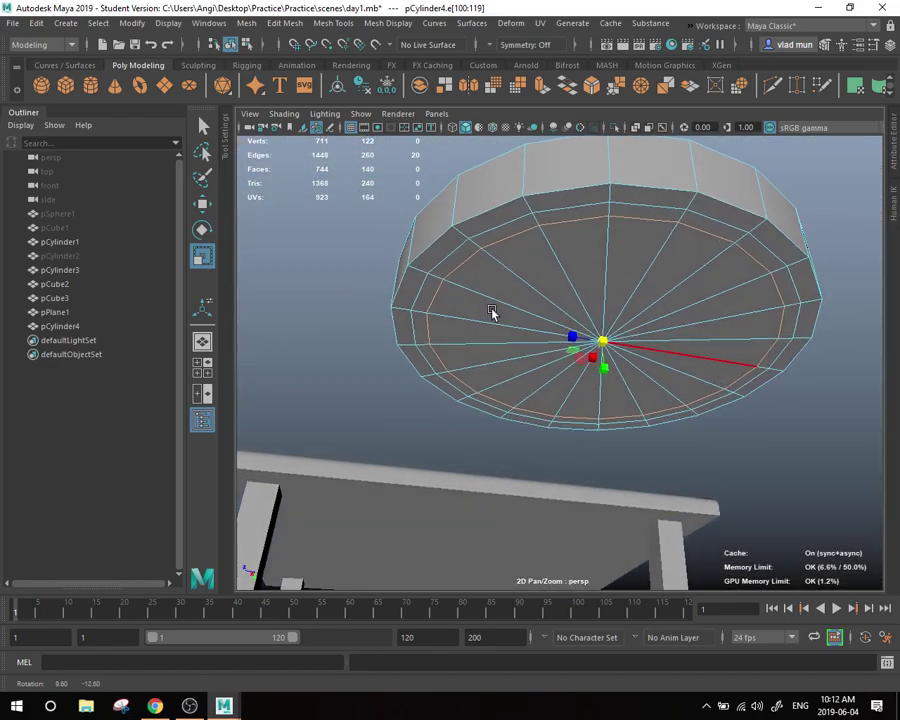
pyautogui.keyDown('alt'); pyautogui.moveTo(554, 337); pyautogui.dragTo(418, 296); pyautogui.keyUp('alt')
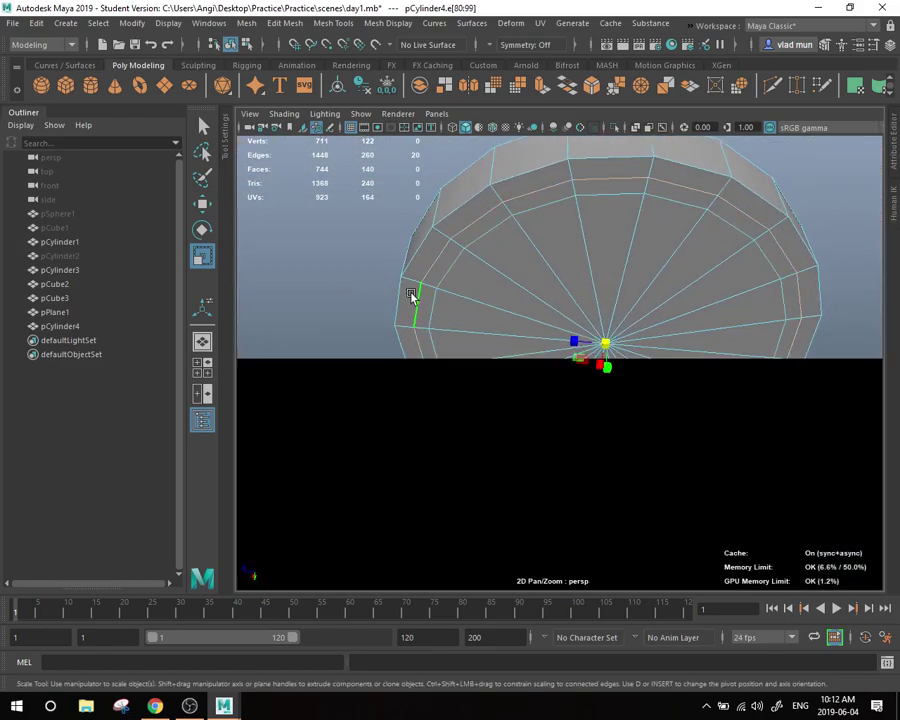
pyautogui.moveTo(604, 345); pyautogui.dragTo(622, 340)
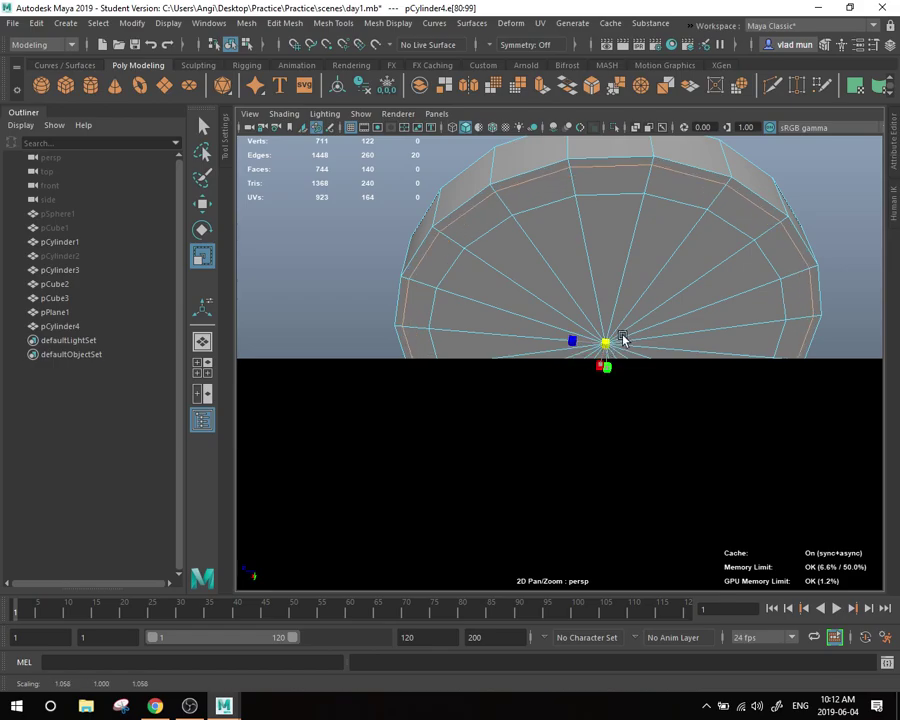
pyautogui.keyDown('alt'); pyautogui.moveTo(482, 281); pyautogui.dragTo(437, 305); pyautogui.keyUp('alt')
# Pick a triangular cap face, then select pCylinder4 and isolate it in the view.
pyautogui.moveTo(426, 314); pyautogui.dragTo(425, 352, button='right')
pyautogui.click(410, 330)
pyautogui.keyDown('alt'); pyautogui.moveTo(410, 338); pyautogui.dragTo(623, 352); pyautogui.keyUp('alt')
pyautogui.click(647, 404)
pyautogui.keyDown('alt'); pyautogui.moveTo(647, 404); pyautogui.dragTo(629, 390); pyautogui.keyUp('alt')
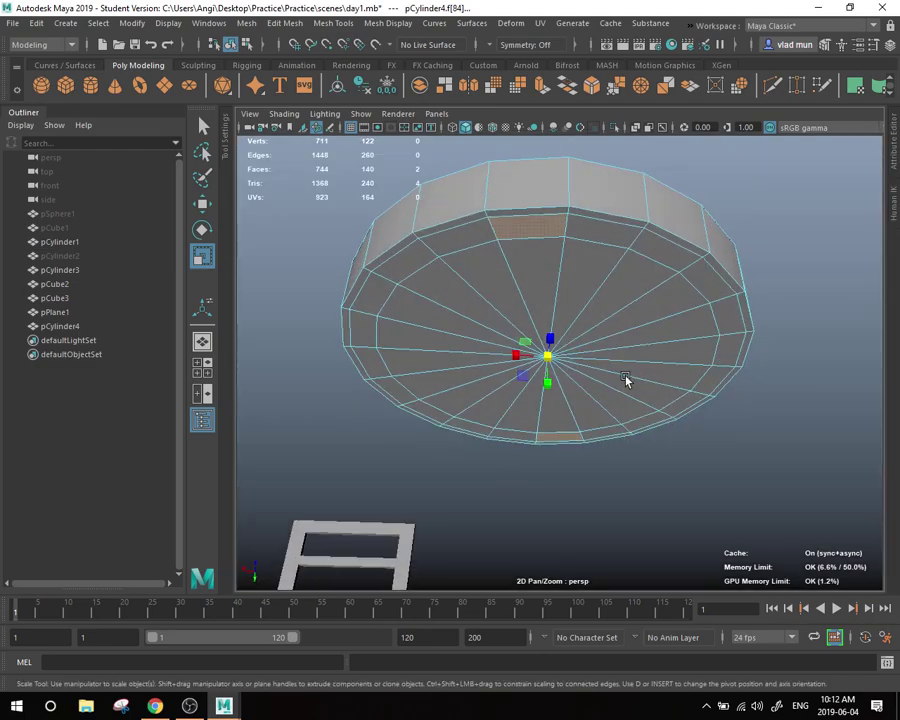
pyautogui.moveTo(505, 300); pyautogui.dragTo(612, 120, button='right')
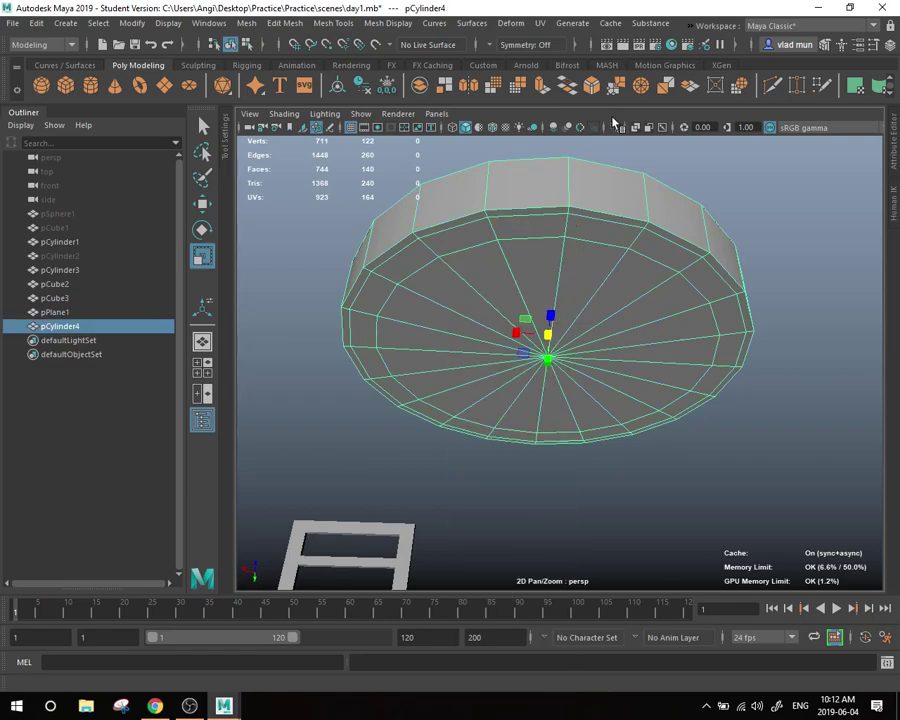
pyautogui.click(614, 127)
pyautogui.keyDown('alt'); pyautogui.moveTo(556, 384); pyautogui.dragTo(628, 380); pyautogui.keyUp('alt')
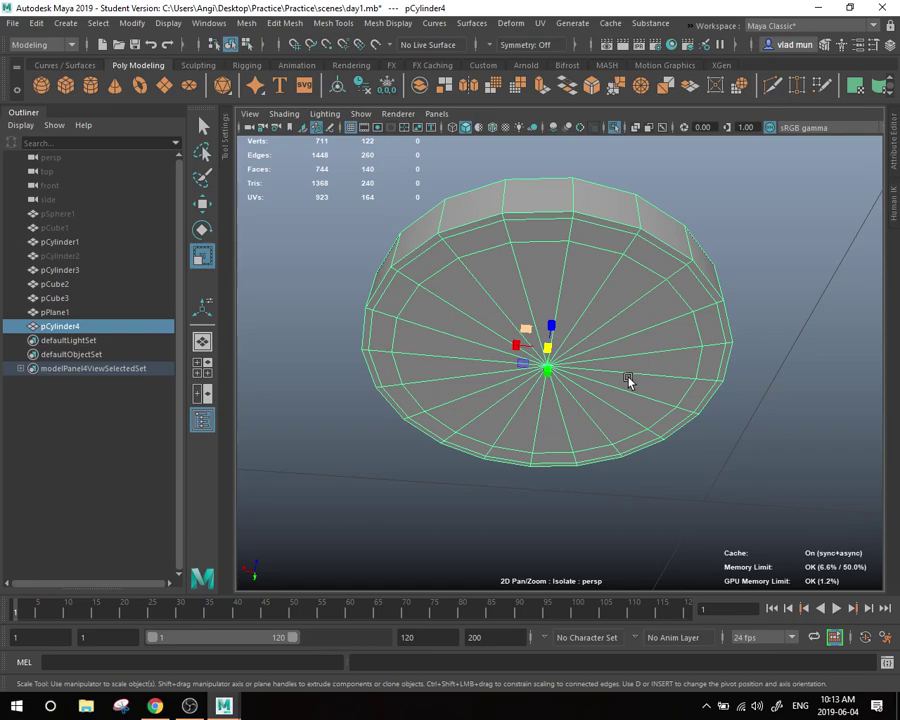
# Select four faces on the disc's underside where the legs will go.
pyautogui.keyDown('alt'); pyautogui.moveTo(562, 305); pyautogui.dragTo(524, 316); pyautogui.keyUp('alt')
pyautogui.moveTo(524, 316); pyautogui.dragTo(456, 301, button='right')
pyautogui.click(543, 280)
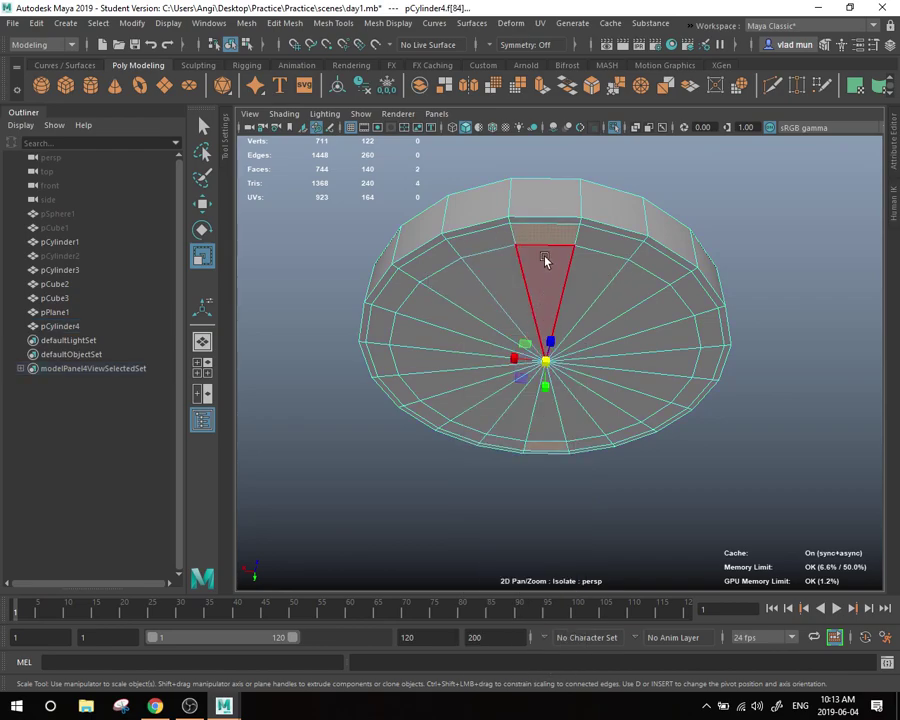
pyautogui.keyDown('alt'); pyautogui.moveTo(553, 437); pyautogui.dragTo(440, 342); pyautogui.keyUp('alt')
pyautogui.keyDown('shift'); pyautogui.click(376, 370); pyautogui.keyUp('shift')
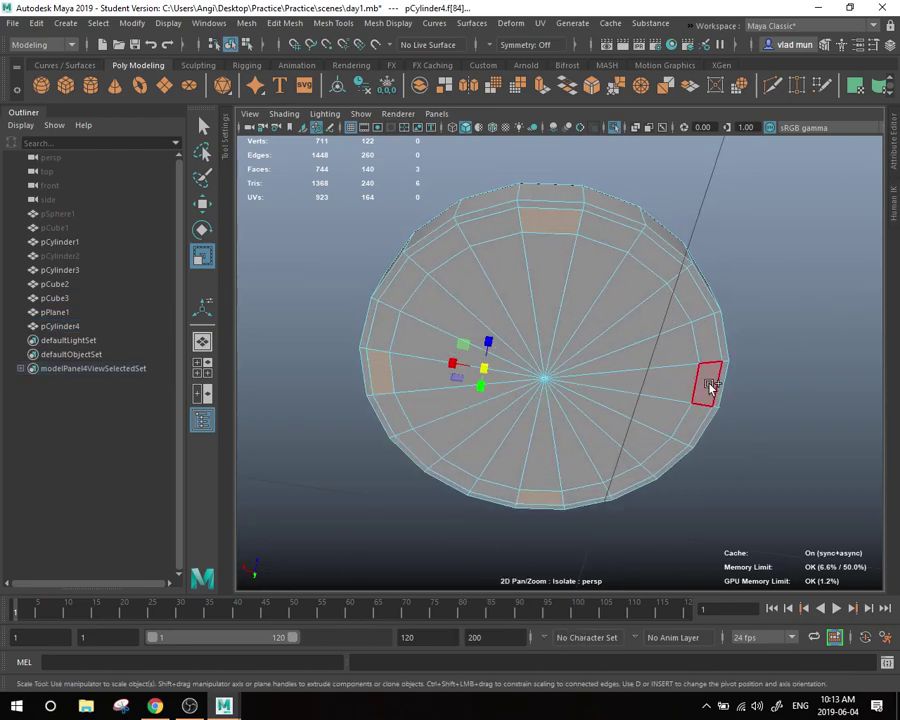
pyautogui.keyDown('shift'); pyautogui.click(707, 390); pyautogui.keyUp('shift')
pyautogui.keyDown('alt'); pyautogui.moveTo(707, 390); pyautogui.dragTo(583, 421); pyautogui.keyUp('alt')
# Extrude the four faces downward with Ctrl+E into square legs.
pyautogui.hotkey('ctrl', 'e')
pyautogui.keyDown('alt'); pyautogui.moveTo(562, 462); pyautogui.dragTo(603, 456); pyautogui.keyUp('alt')
pyautogui.moveTo(527, 503); pyautogui.dragTo(623, 404)
pyautogui.keyDown('alt'); pyautogui.moveTo(623, 404); pyautogui.dragTo(400, 404, button='right'); pyautogui.keyUp('alt')
pyautogui.keyDown('alt'); pyautogui.moveTo(400, 404); pyautogui.dragTo(680, 330); pyautogui.keyUp('alt')
pyautogui.keyDown('alt'); pyautogui.moveTo(680, 330); pyautogui.dragTo(665, 317, button='right'); pyautogui.keyUp('alt')
# Marquee-select all vertices of the stool's top.
pyautogui.moveTo(571, 318); pyautogui.dragTo(500, 320, button='right')
pyautogui.moveTo(394, 230); pyautogui.dragTo(722, 320)
pyautogui.keyDown('alt'); pyautogui.moveTo(722, 320); pyautogui.dragTo(592, 281); pyautogui.keyUp('alt')
# Move the top vertices down to thin the stool's seat.
pyautogui.press('w')
pyautogui.keyDown('alt'); pyautogui.moveTo(680, 314); pyautogui.dragTo(629, 357); pyautogui.keyUp('alt')
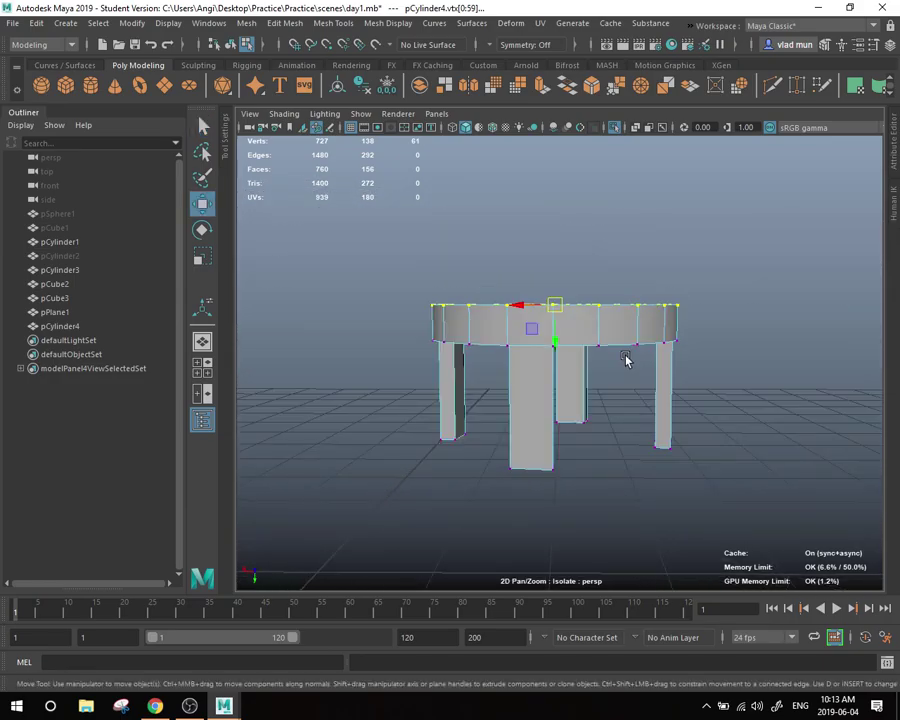
pyautogui.moveTo(552, 341); pyautogui.dragTo(557, 357)
pyautogui.click(601, 444)
pyautogui.keyDown('alt'); pyautogui.moveTo(601, 444); pyautogui.dragTo(760, 428); pyautogui.keyUp('alt')
pyautogui.keyDown('alt'); pyautogui.moveTo(760, 428); pyautogui.dragTo(511, 408, button='right'); pyautogui.keyUp('alt')
pyautogui.keyDown('alt'); pyautogui.moveTo(511, 408); pyautogui.dragTo(639, 342); pyautogui.keyUp('alt')
pyautogui.keyDown('alt'); pyautogui.moveTo(639, 342); pyautogui.dragTo(830, 350, button='right'); pyautogui.keyUp('alt')
# Turn off Isolate Select, select the stool, and move its pivot to a leg's base.
pyautogui.click(639, 128)
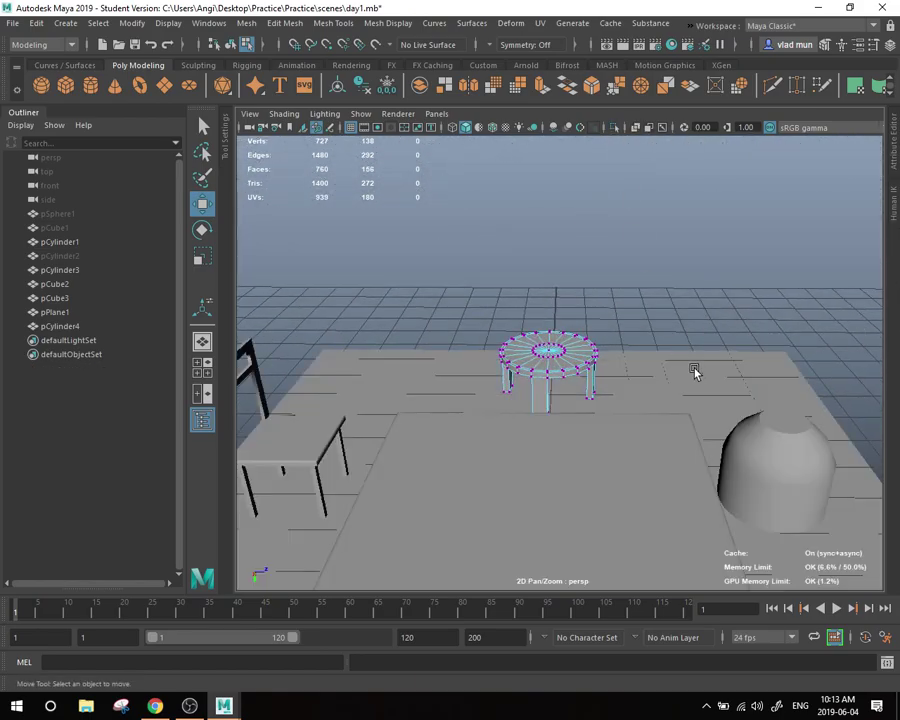
pyautogui.keyDown('alt'); pyautogui.moveTo(728, 308); pyautogui.dragTo(601, 309); pyautogui.keyUp('alt')
pyautogui.moveTo(569, 317); pyautogui.dragTo(625, 302, button='right')
pyautogui.click(552, 362)
pyautogui.click(555, 350)
pyautogui.keyDown('alt'); pyautogui.moveTo(766, 306); pyautogui.dragTo(590, 458); pyautogui.keyUp('alt')
pyautogui.keyDown('alt'); pyautogui.moveTo(793, 400); pyautogui.dragTo(633, 380); pyautogui.keyUp('alt')
pyautogui.press('d')
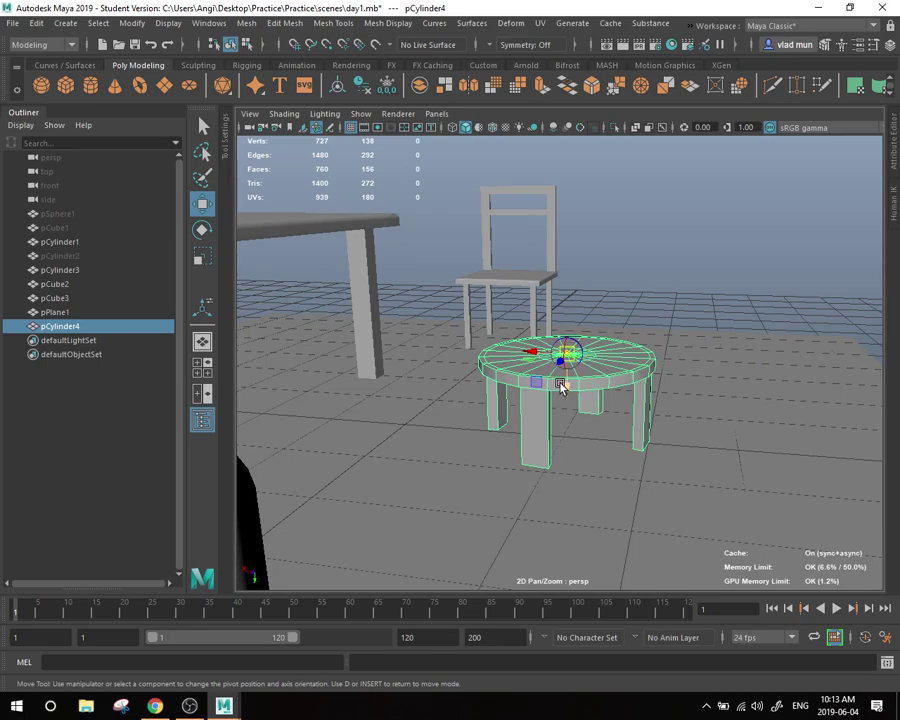
pyautogui.moveTo(561, 388); pyautogui.dragTo(547, 466)
pyautogui.press('d')
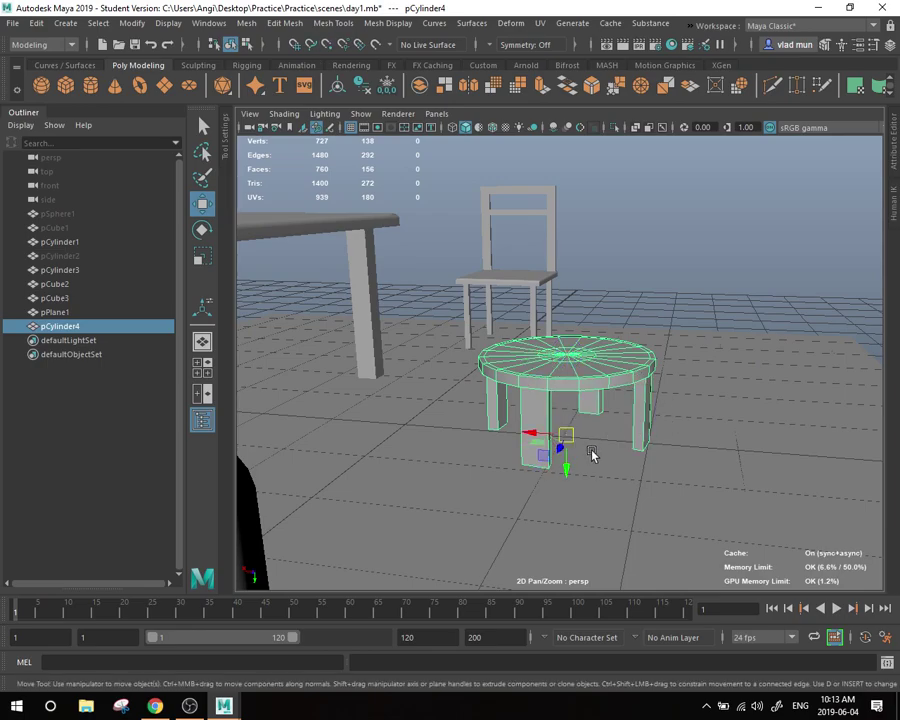
# Scale the stool to stand beside the table, chair and dome on the floor.
pyautogui.keyDown('alt'); pyautogui.moveTo(755, 428); pyautogui.dragTo(417, 300, button='right'); pyautogui.keyUp('alt')
pyautogui.keyDown('alt'); pyautogui.moveTo(417, 300); pyautogui.dragTo(631, 305); pyautogui.keyUp('alt')
pyautogui.press('r')
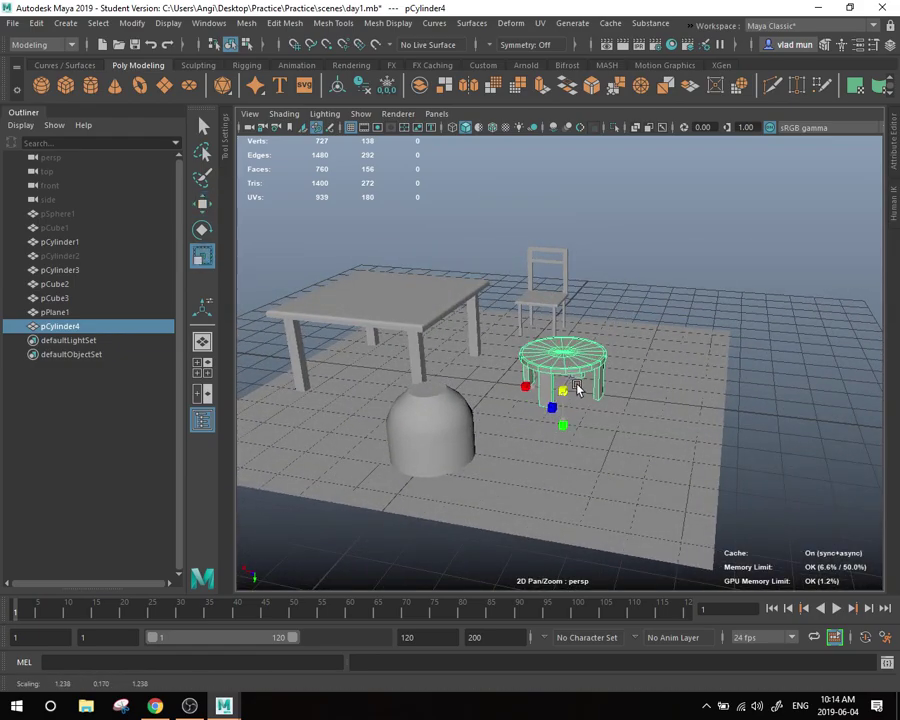
pyautogui.click(692, 409)
pyautogui.keyDown('alt'); pyautogui.moveTo(692, 409); pyautogui.dragTo(524, 430); pyautogui.keyUp('alt')
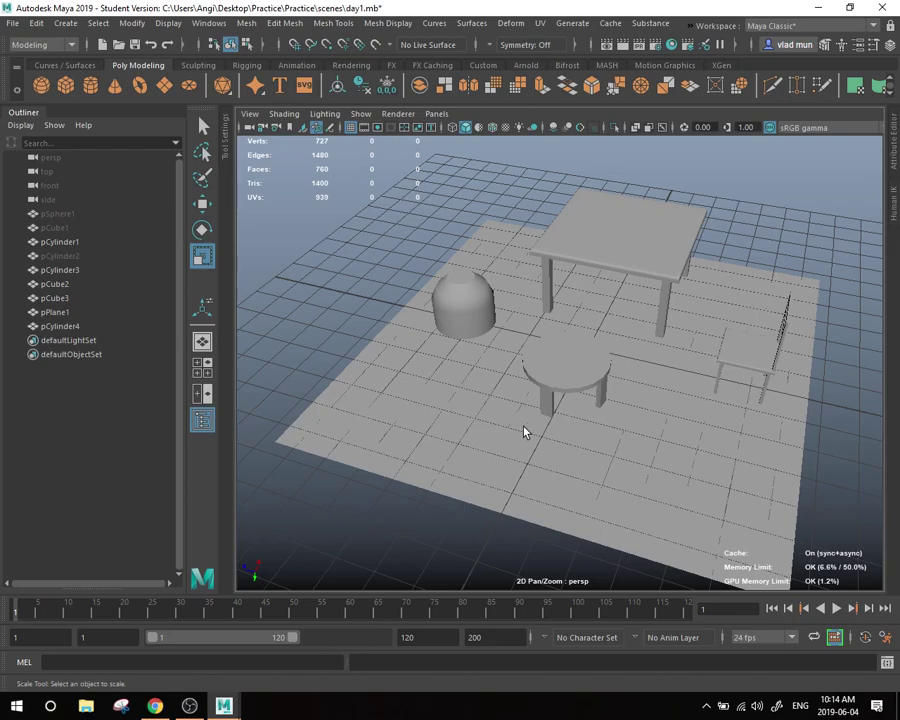
# Save the scene as day1.mb, confirming the Student Version prompt.
pyautogui.press('q')
pyautogui.hotkey('ctrl', 's')
pyautogui.click(430, 366)
# Bring the OBS Studio window up over Maya.
pyautogui.press('r')
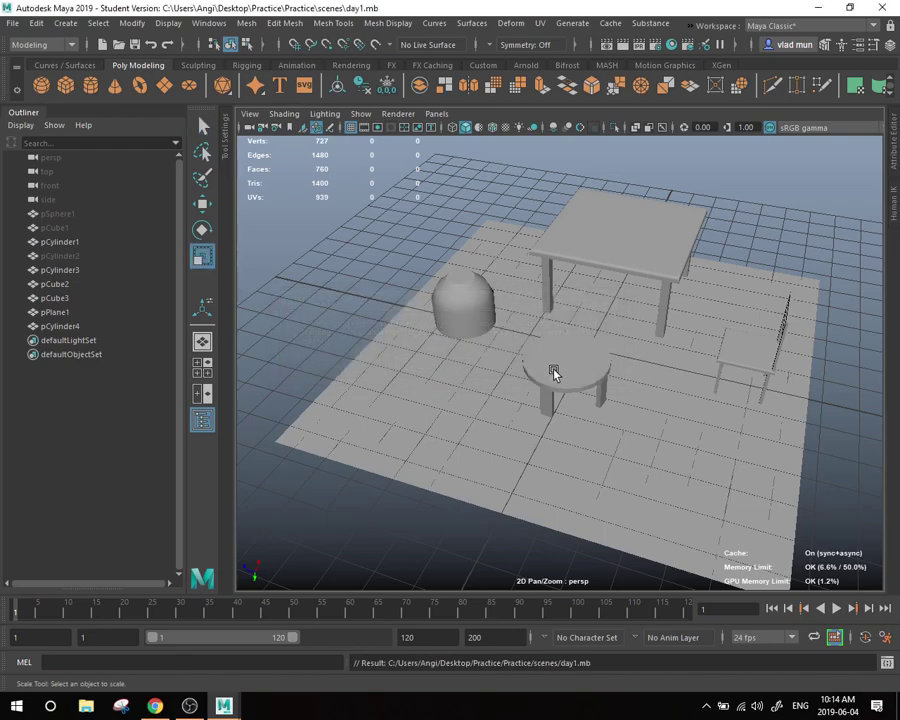
pyautogui.keyDown('alt'); pyautogui.moveTo(677, 409); pyautogui.dragTo(545, 420); pyautogui.keyUp('alt')
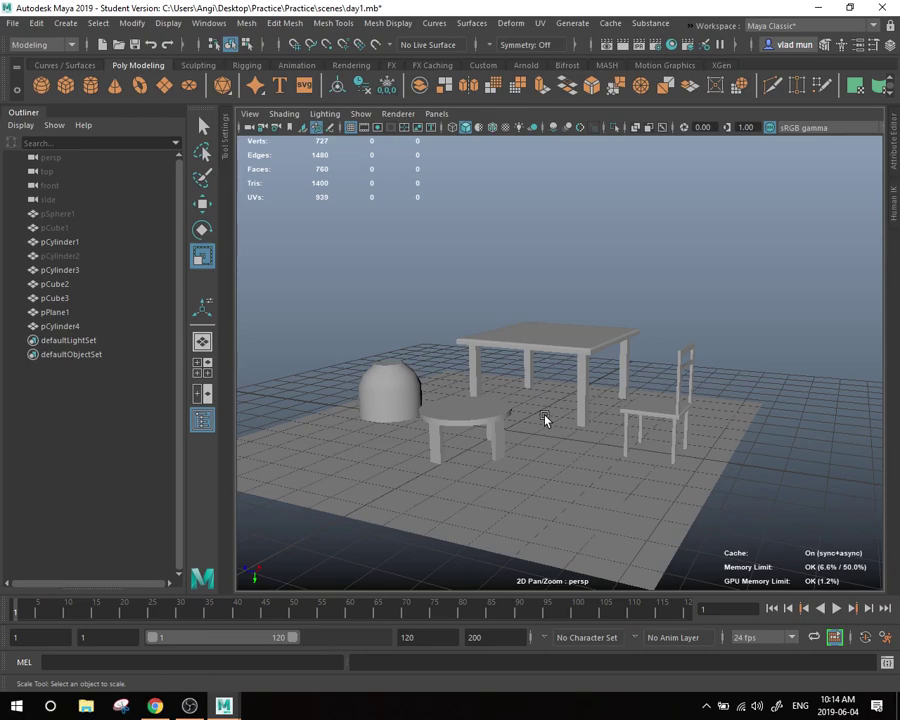
pyautogui.click(189, 706)
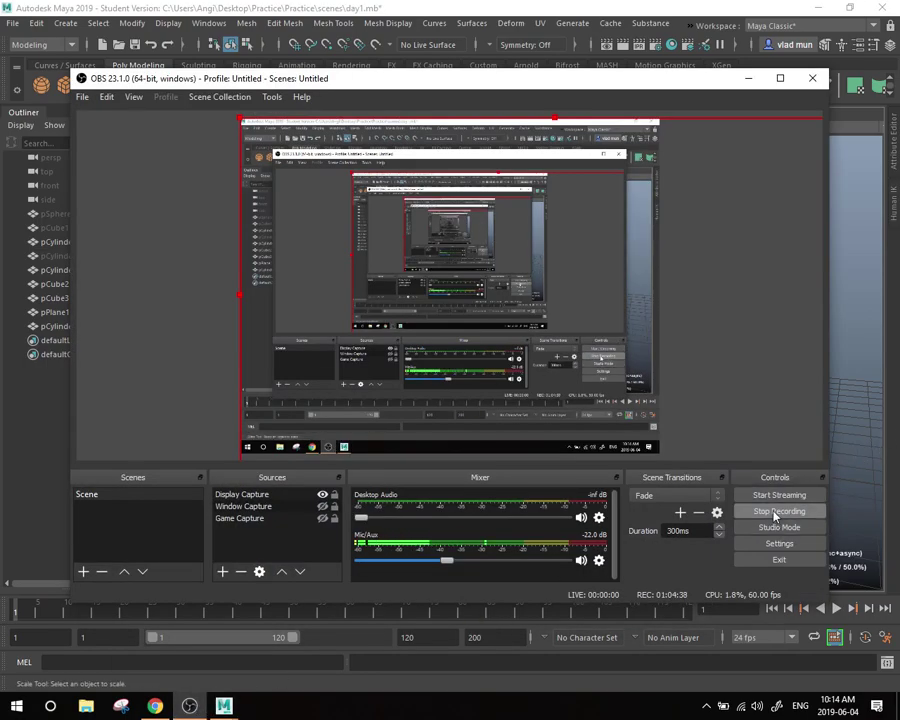